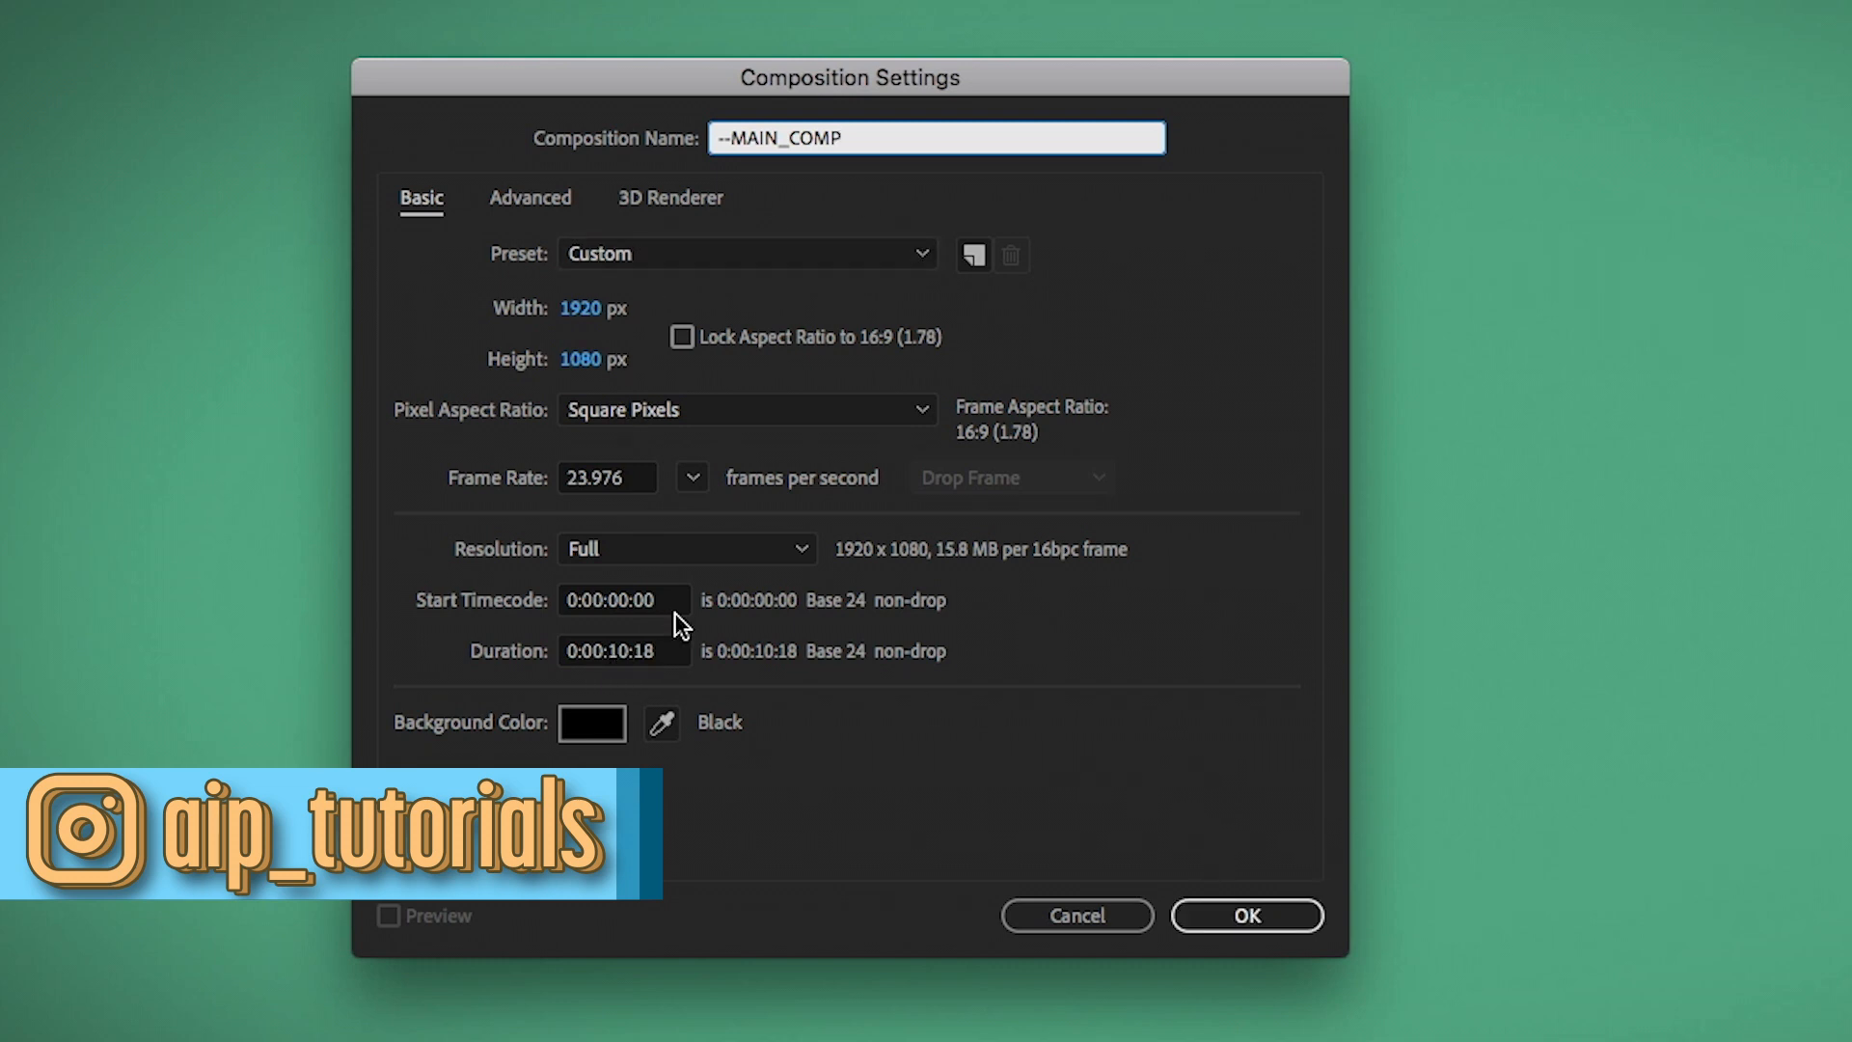
Create the 1920 x 1080 composition --MAIN_COMP and add a text layer reading LAZY ANIMATION
{"action": "left_click", "coordinate": [1253, 914]}
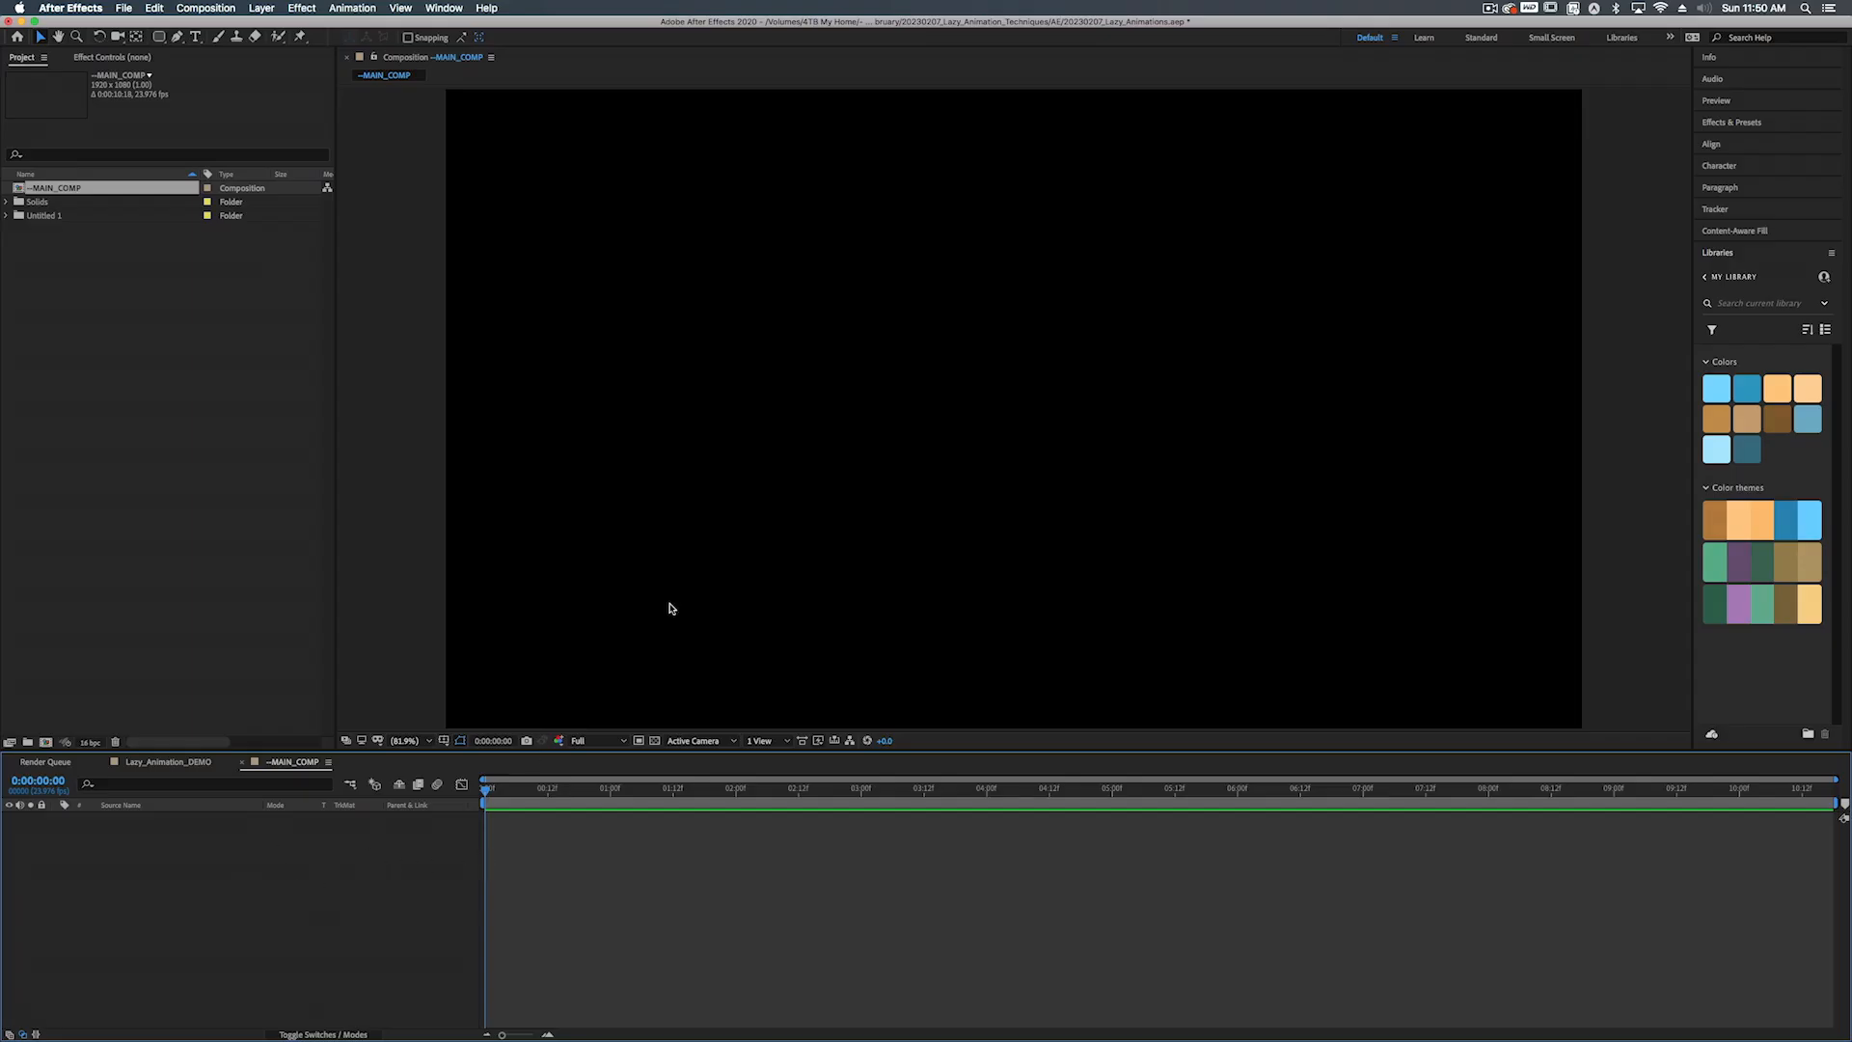
{"action": "right_click", "coordinate": [167, 839]}
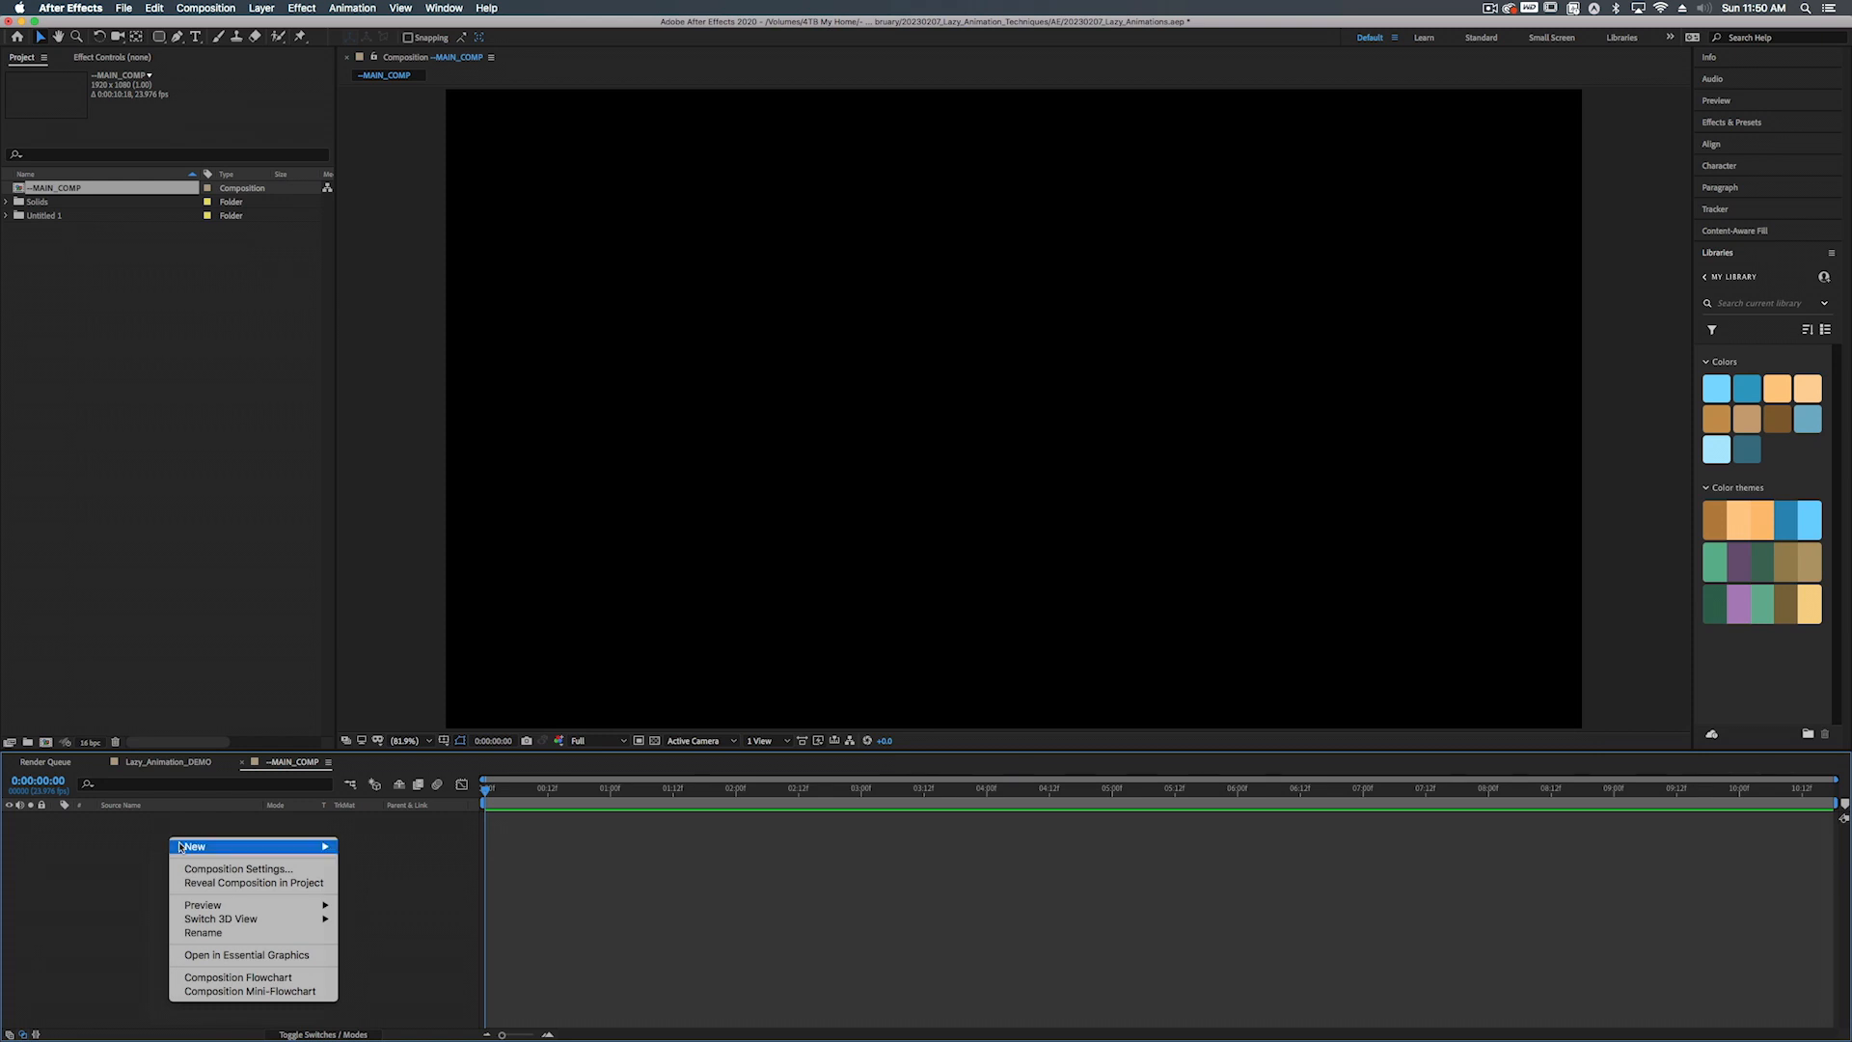
{"action": "mouse_move", "coordinate": [226, 846]}
{"action": "left_click", "coordinate": [365, 869]}
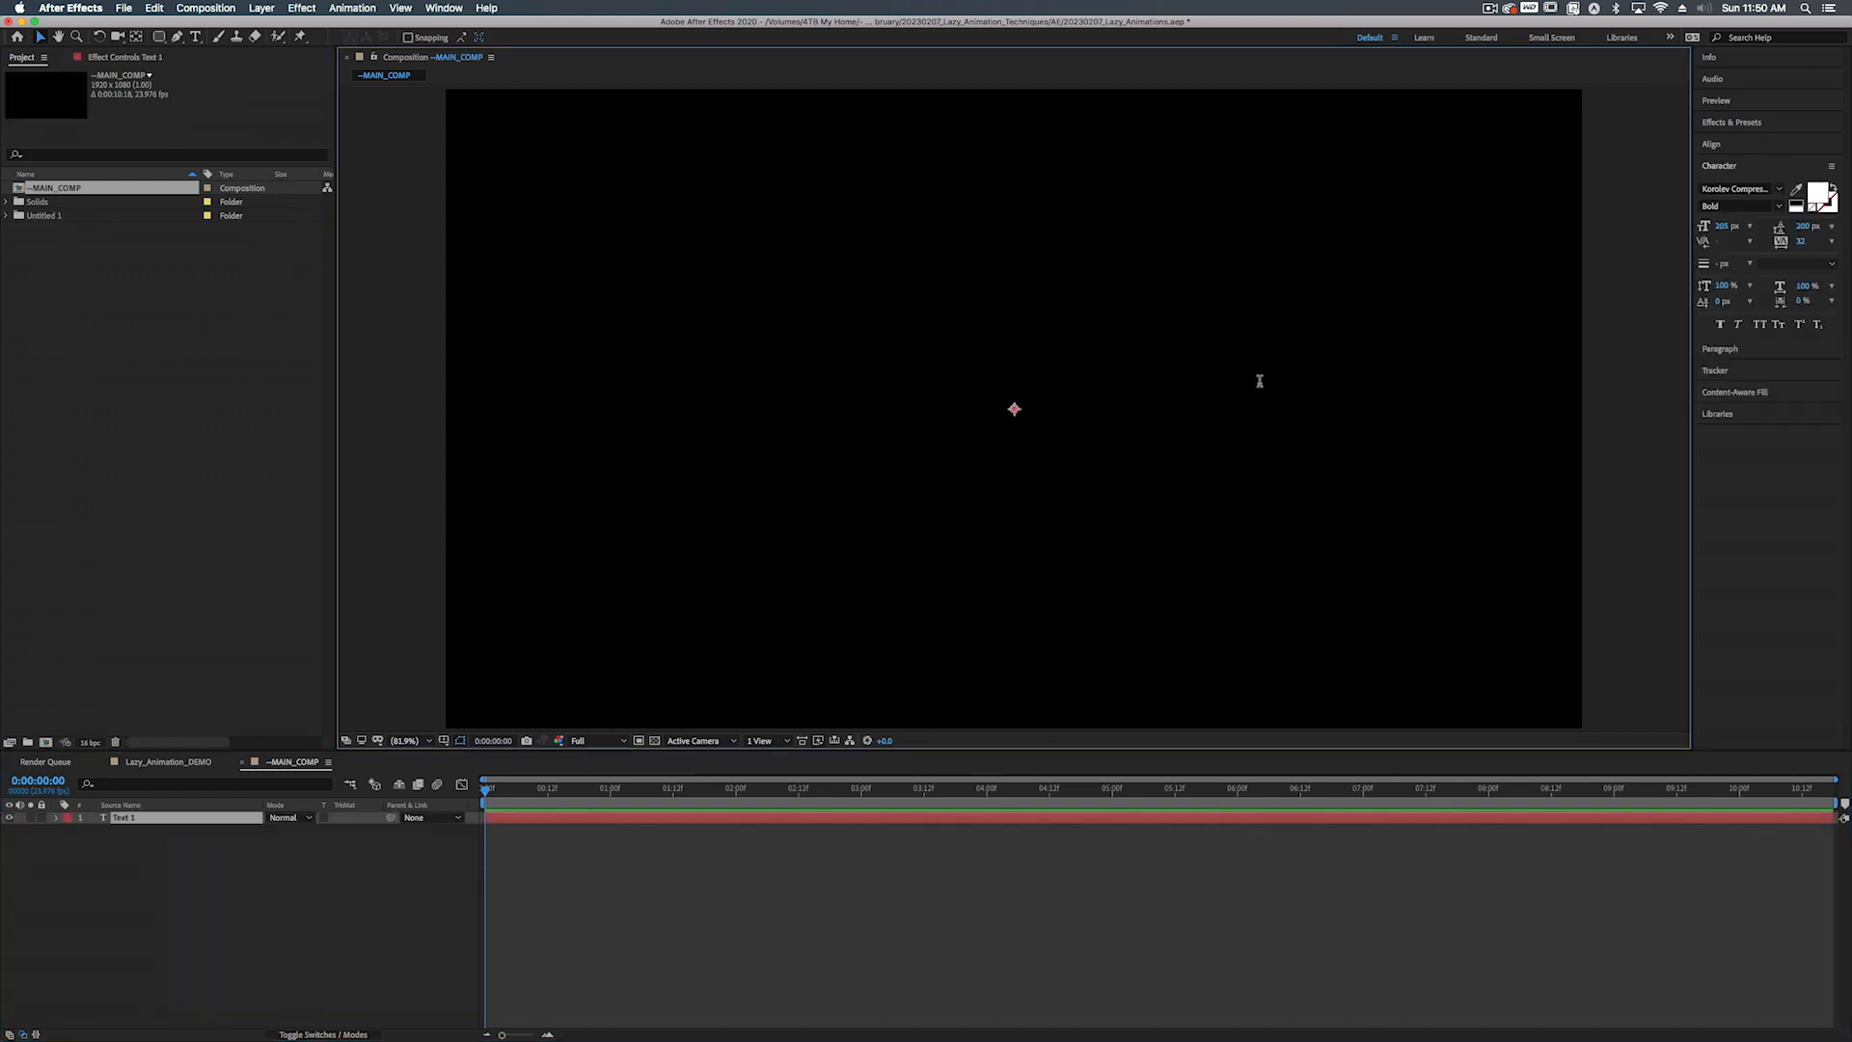
{"action": "type", "text": "LAZY ANIMIC"}
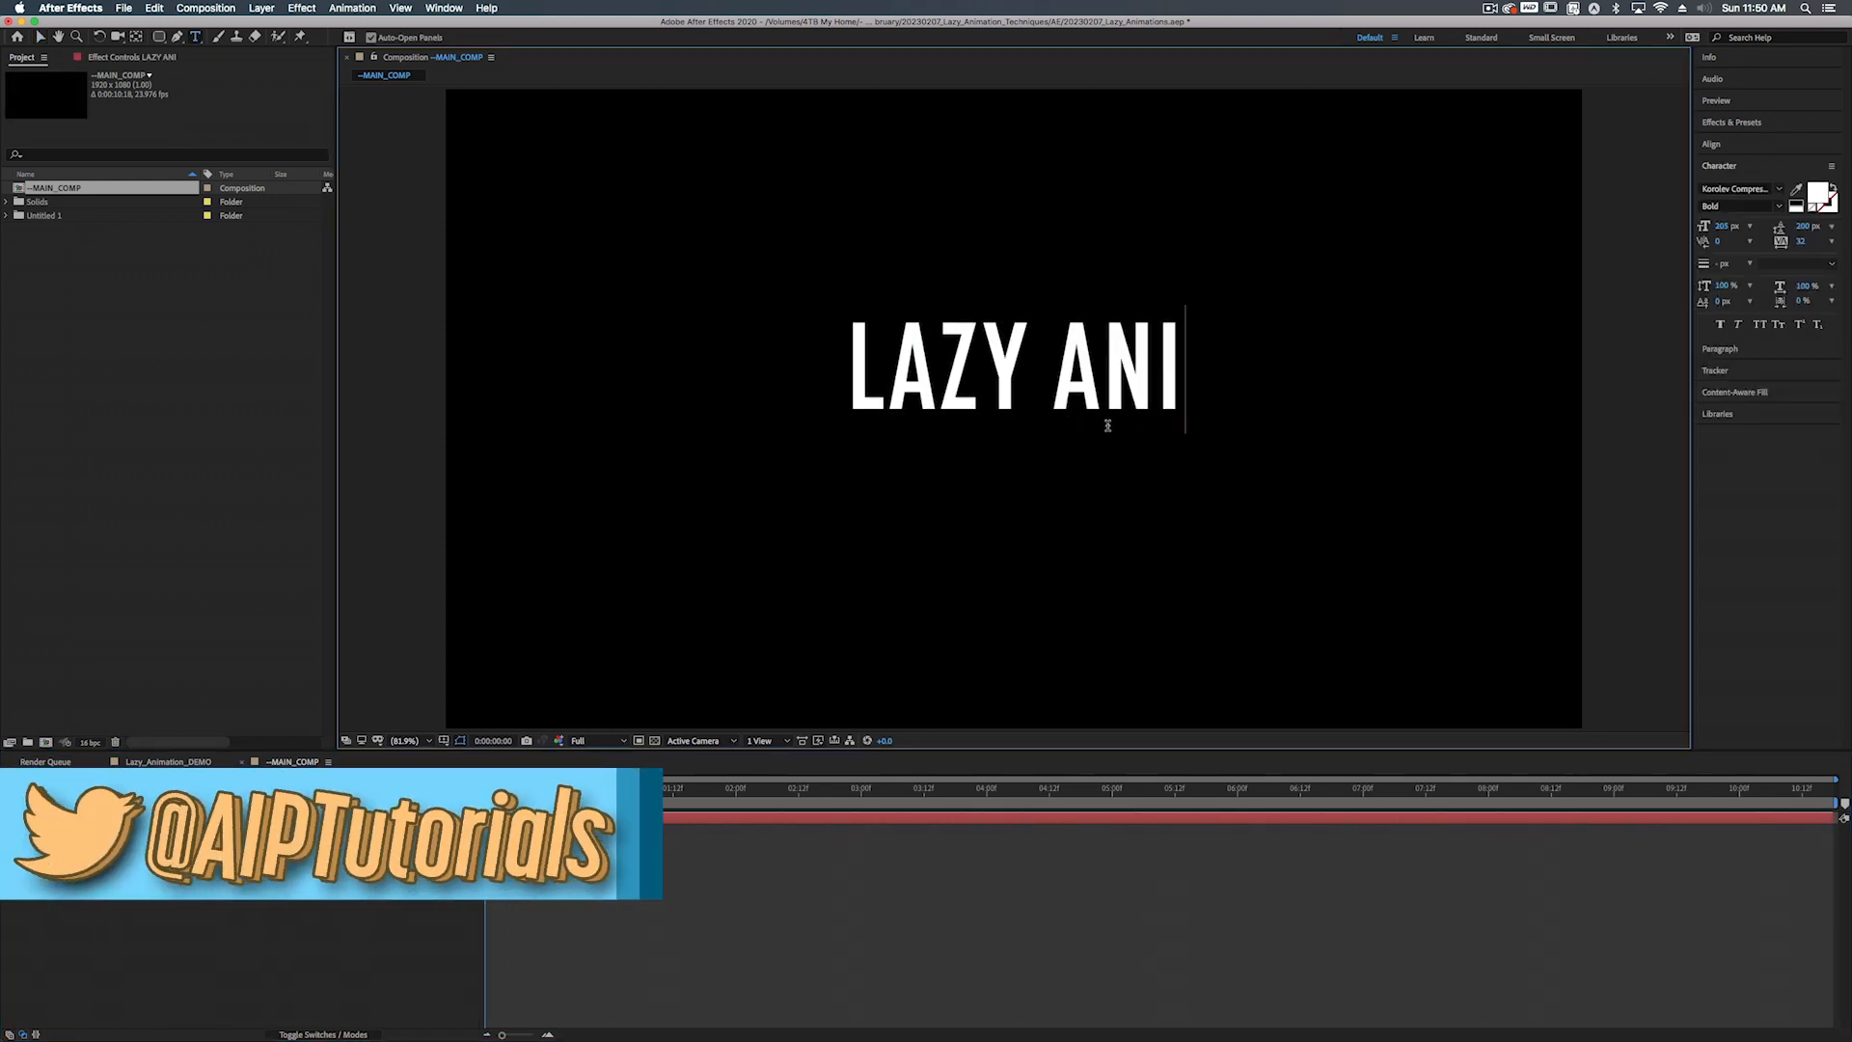
{"action": "key", "text": "BackSpace"}
{"action": "key", "text": "BackSpace"}
{"action": "type", "text": "A"}
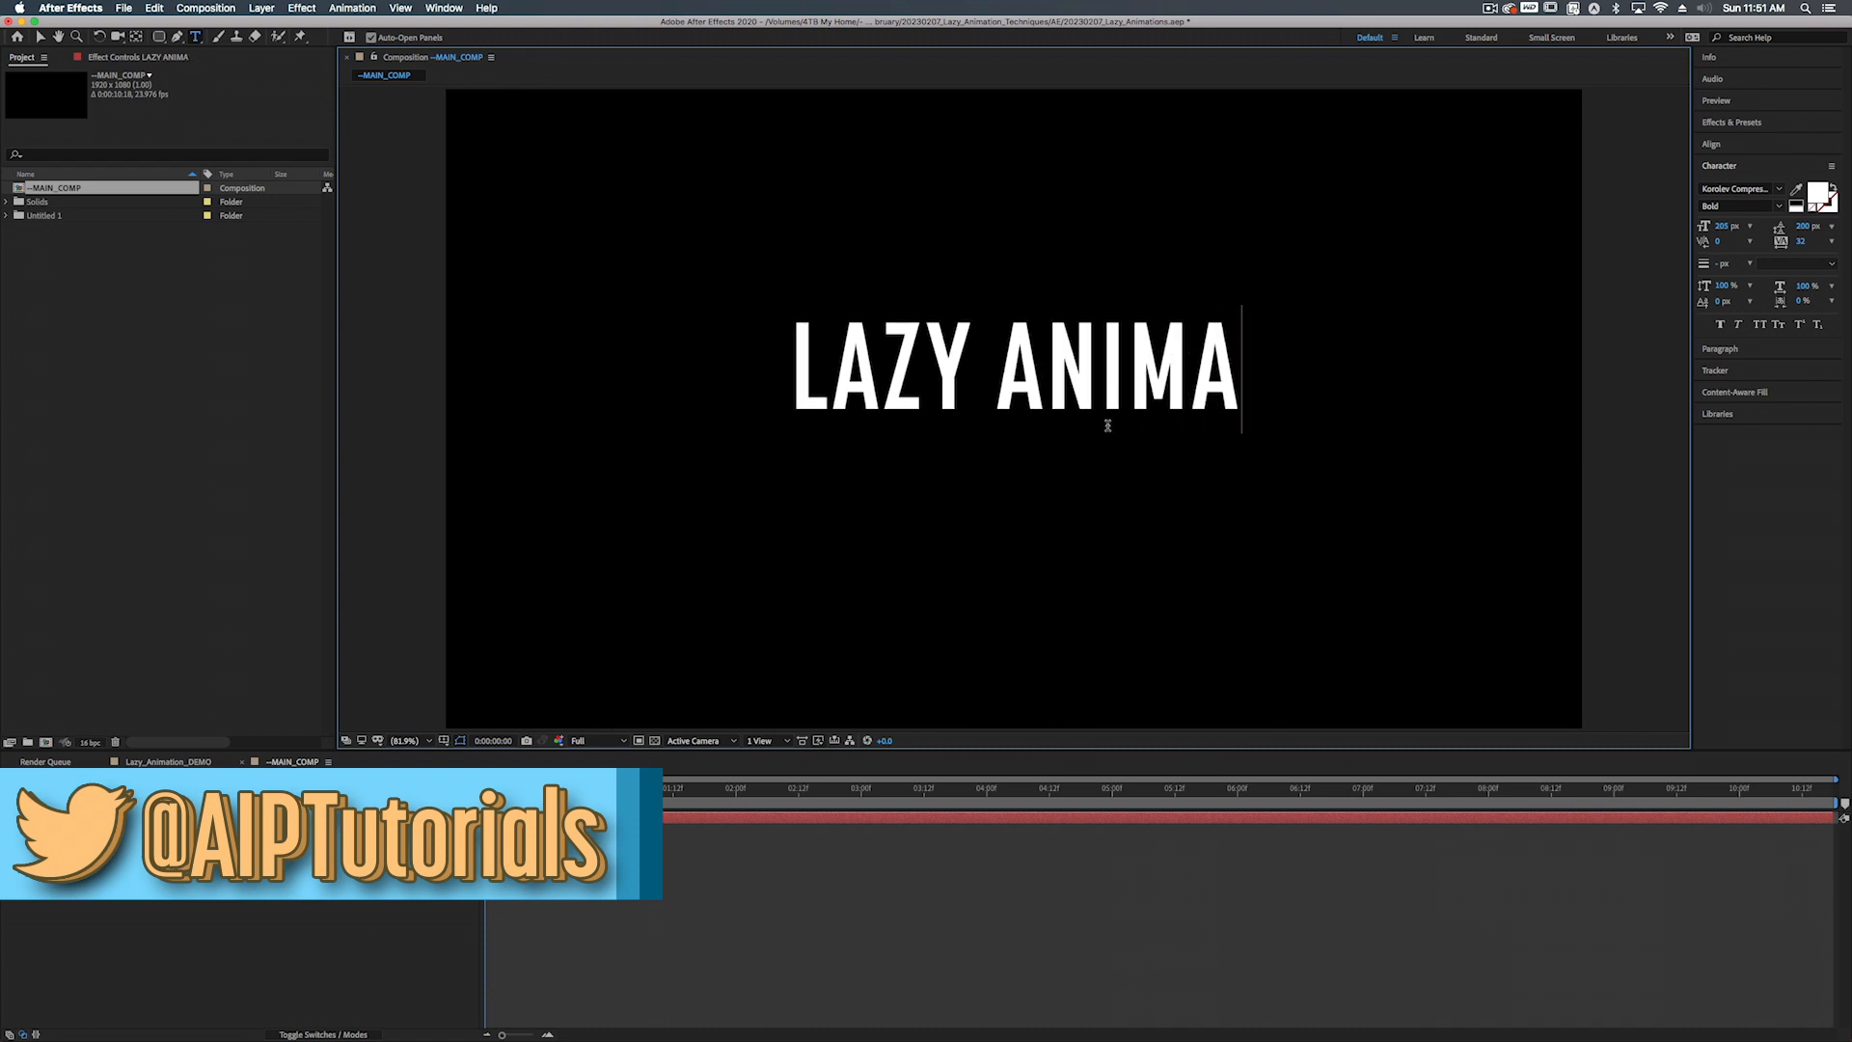
{"action": "type", "text": "TION"}
Centre the LAZY ANIMATION text horizontally and vertically in the composition
{"action": "left_click", "coordinate": [1742, 248]}
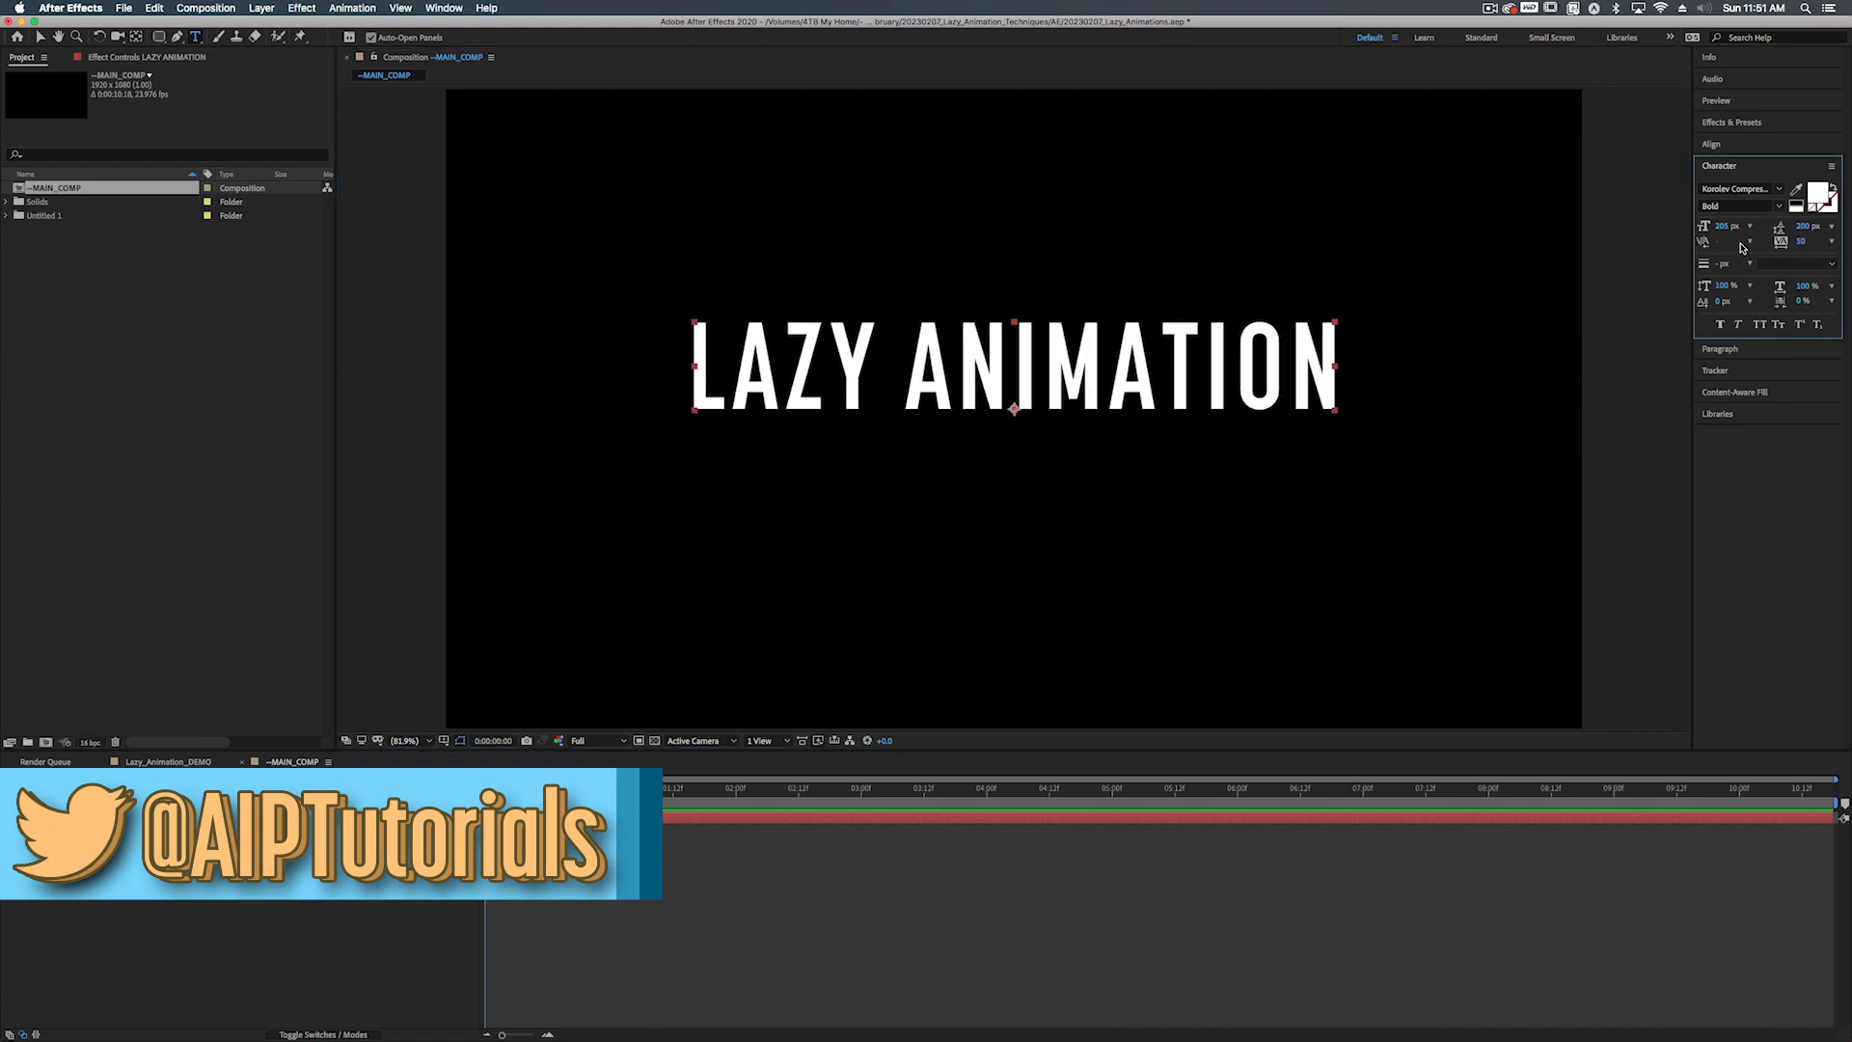
{"action": "left_click", "coordinate": [1728, 146]}
{"action": "left_click", "coordinate": [1732, 180]}
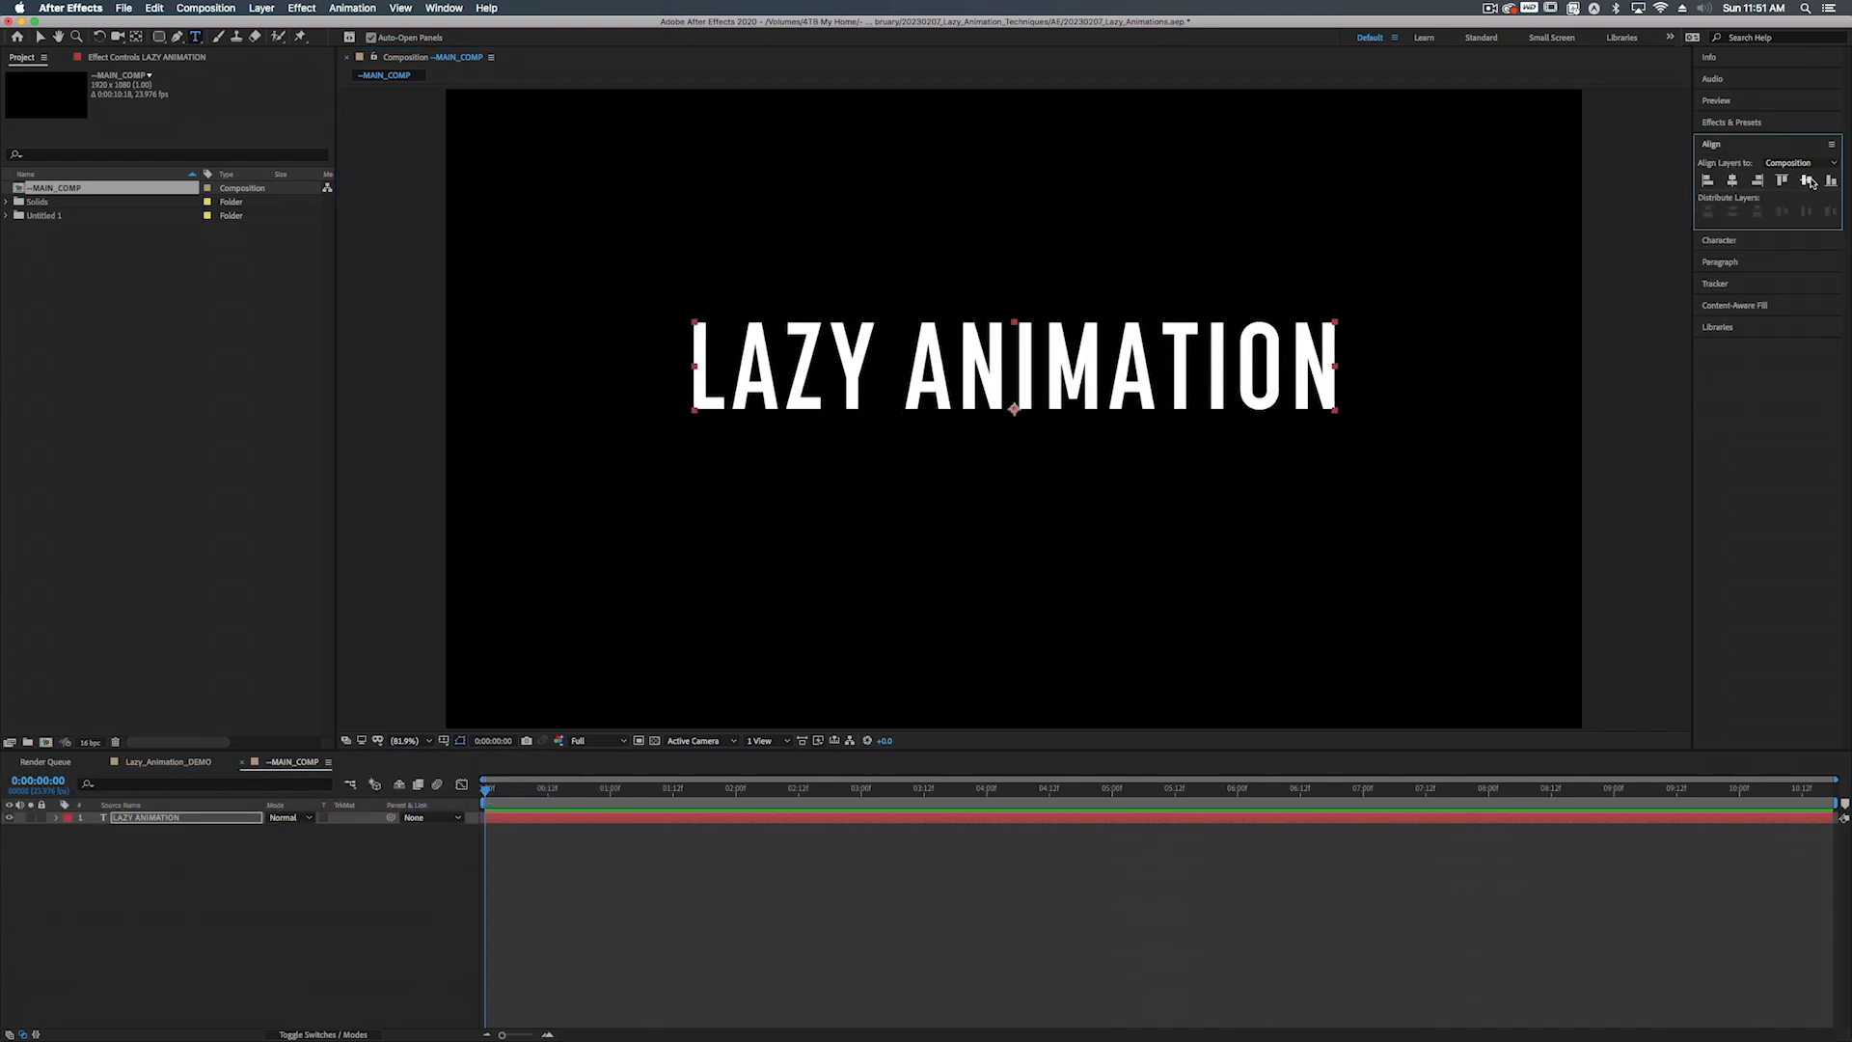
{"action": "left_click", "coordinate": [1805, 180]}
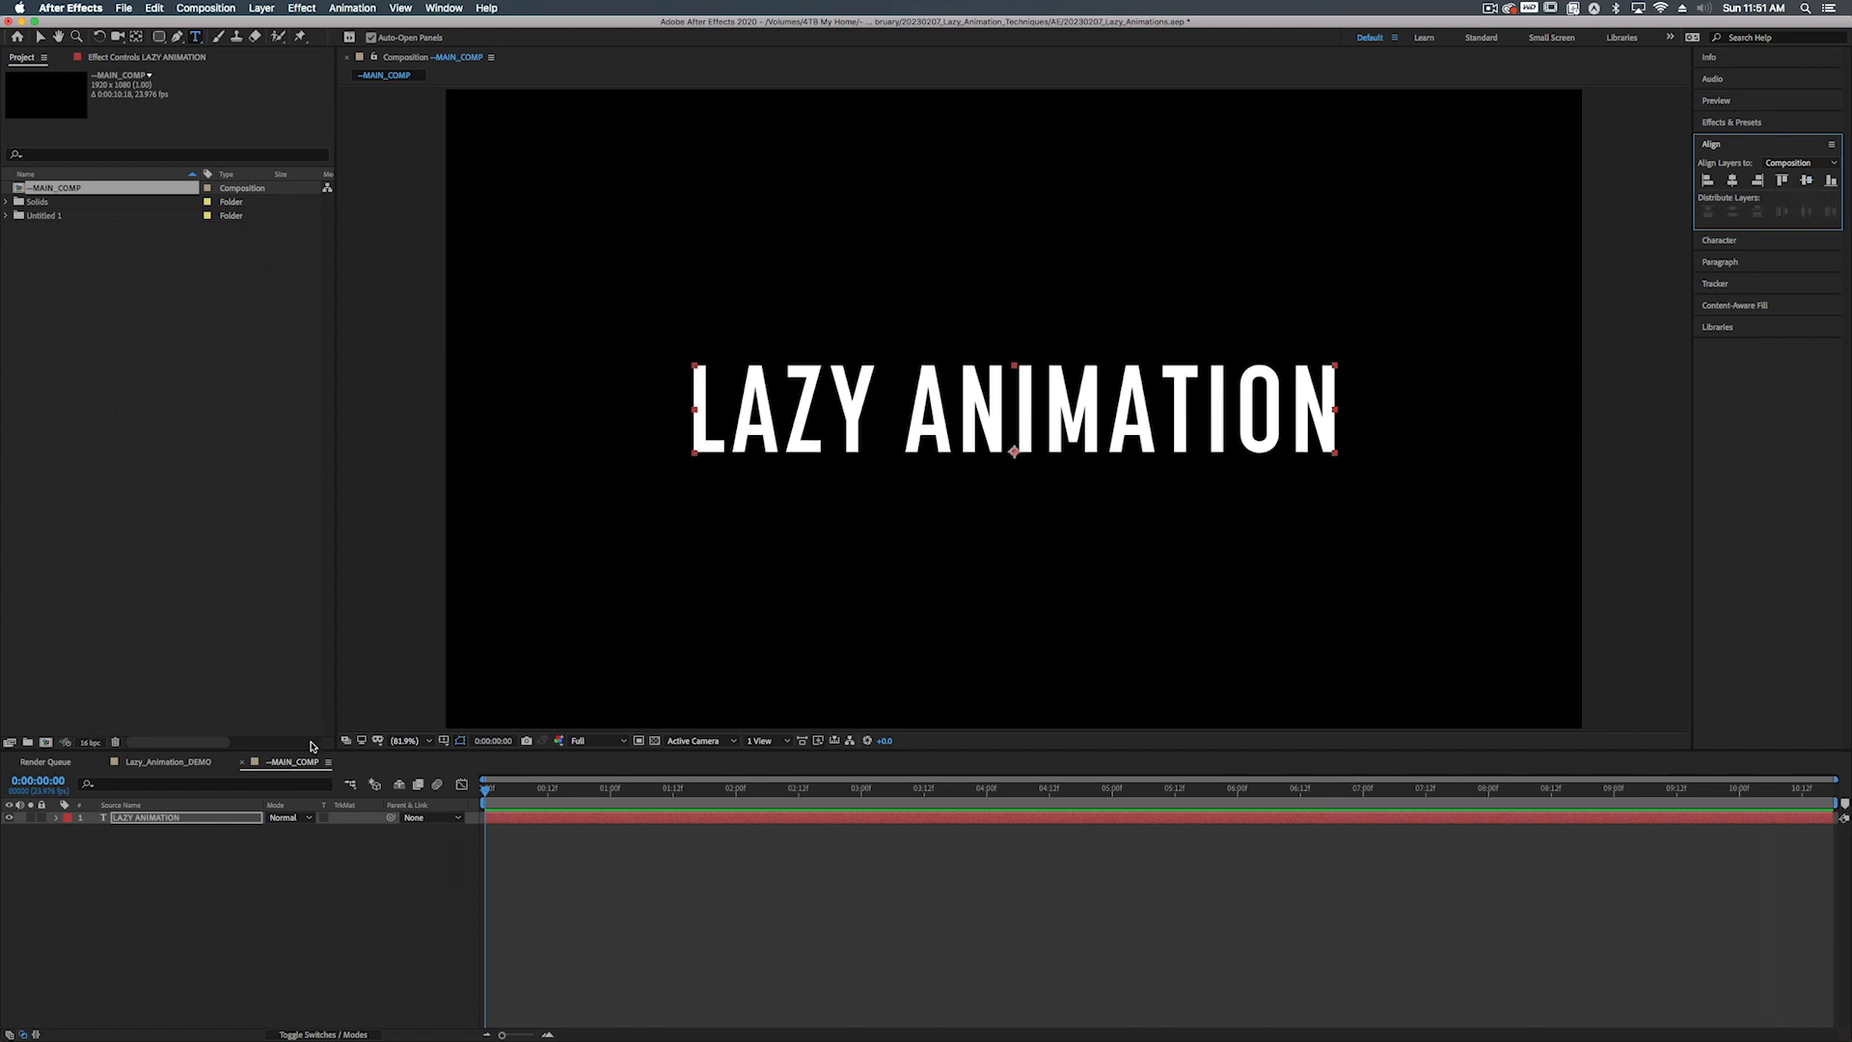
Duplicate the LAZY ANIMATION text layer and hide the original
{"action": "left_click", "coordinate": [150, 821]}
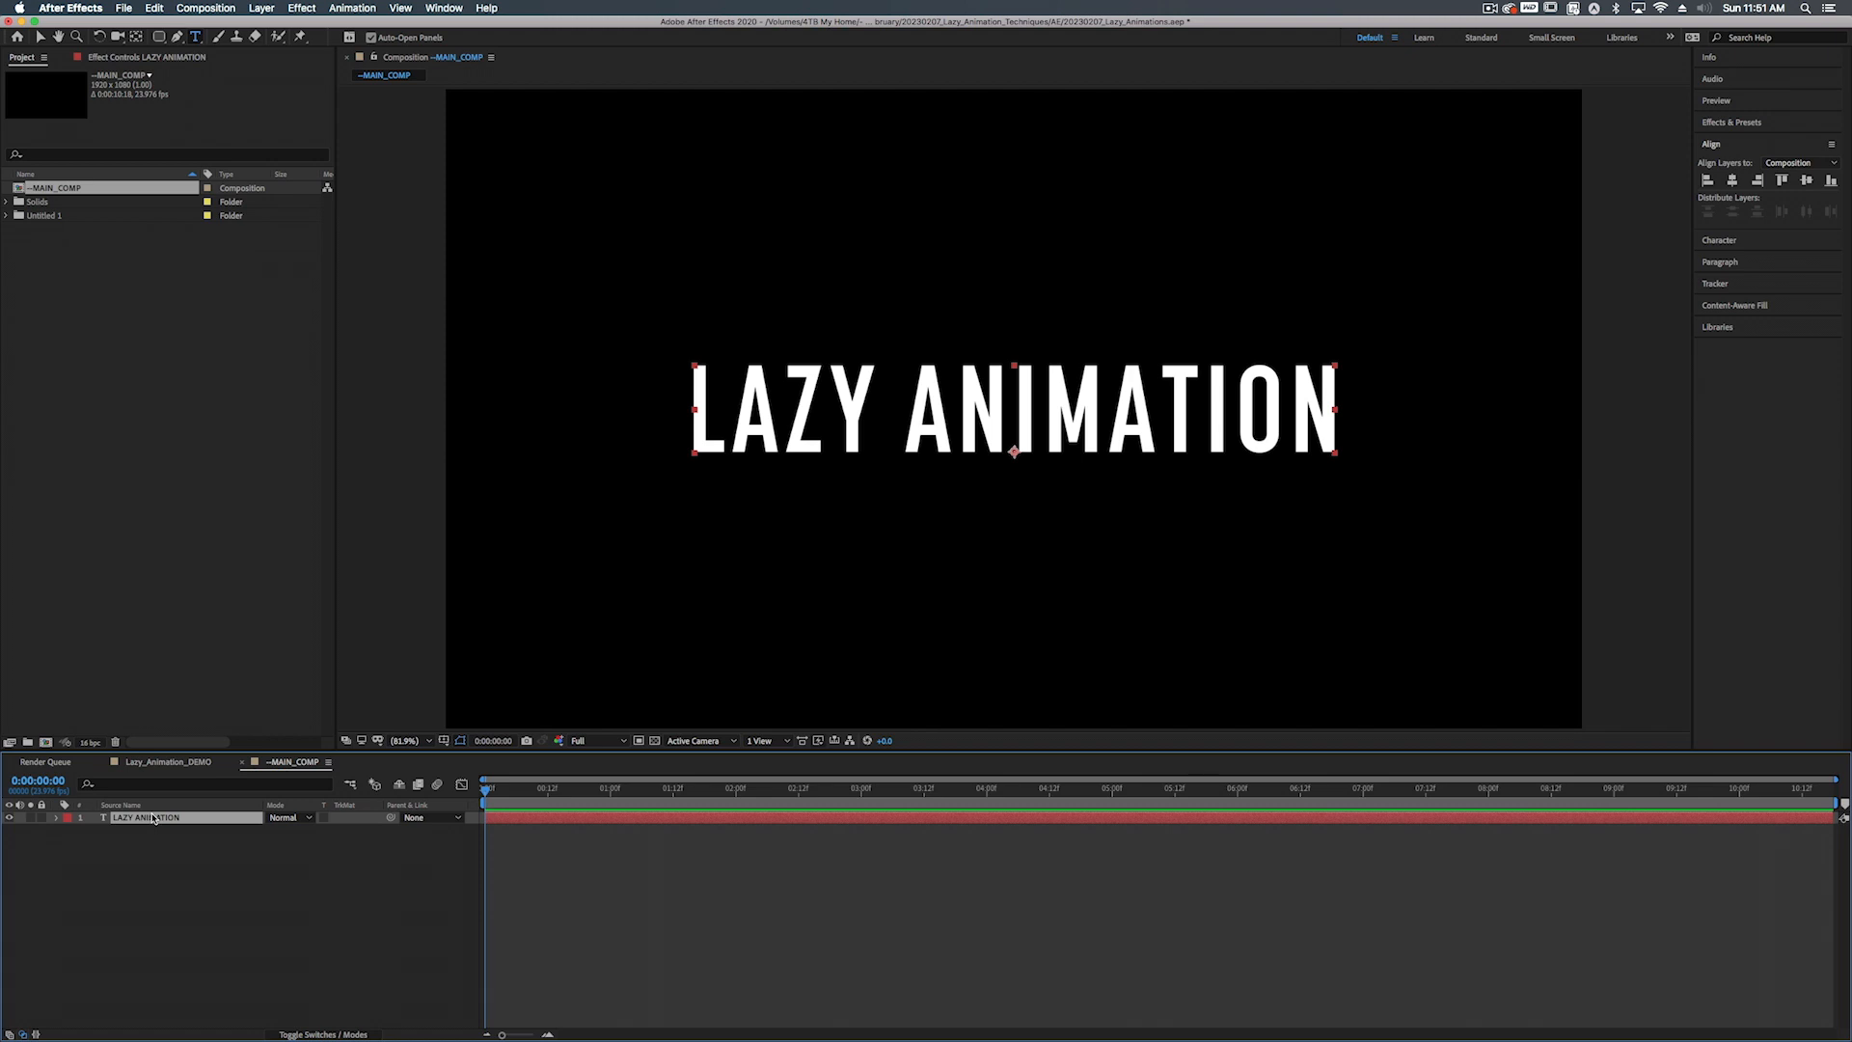
{"action": "key", "text": "super+d"}
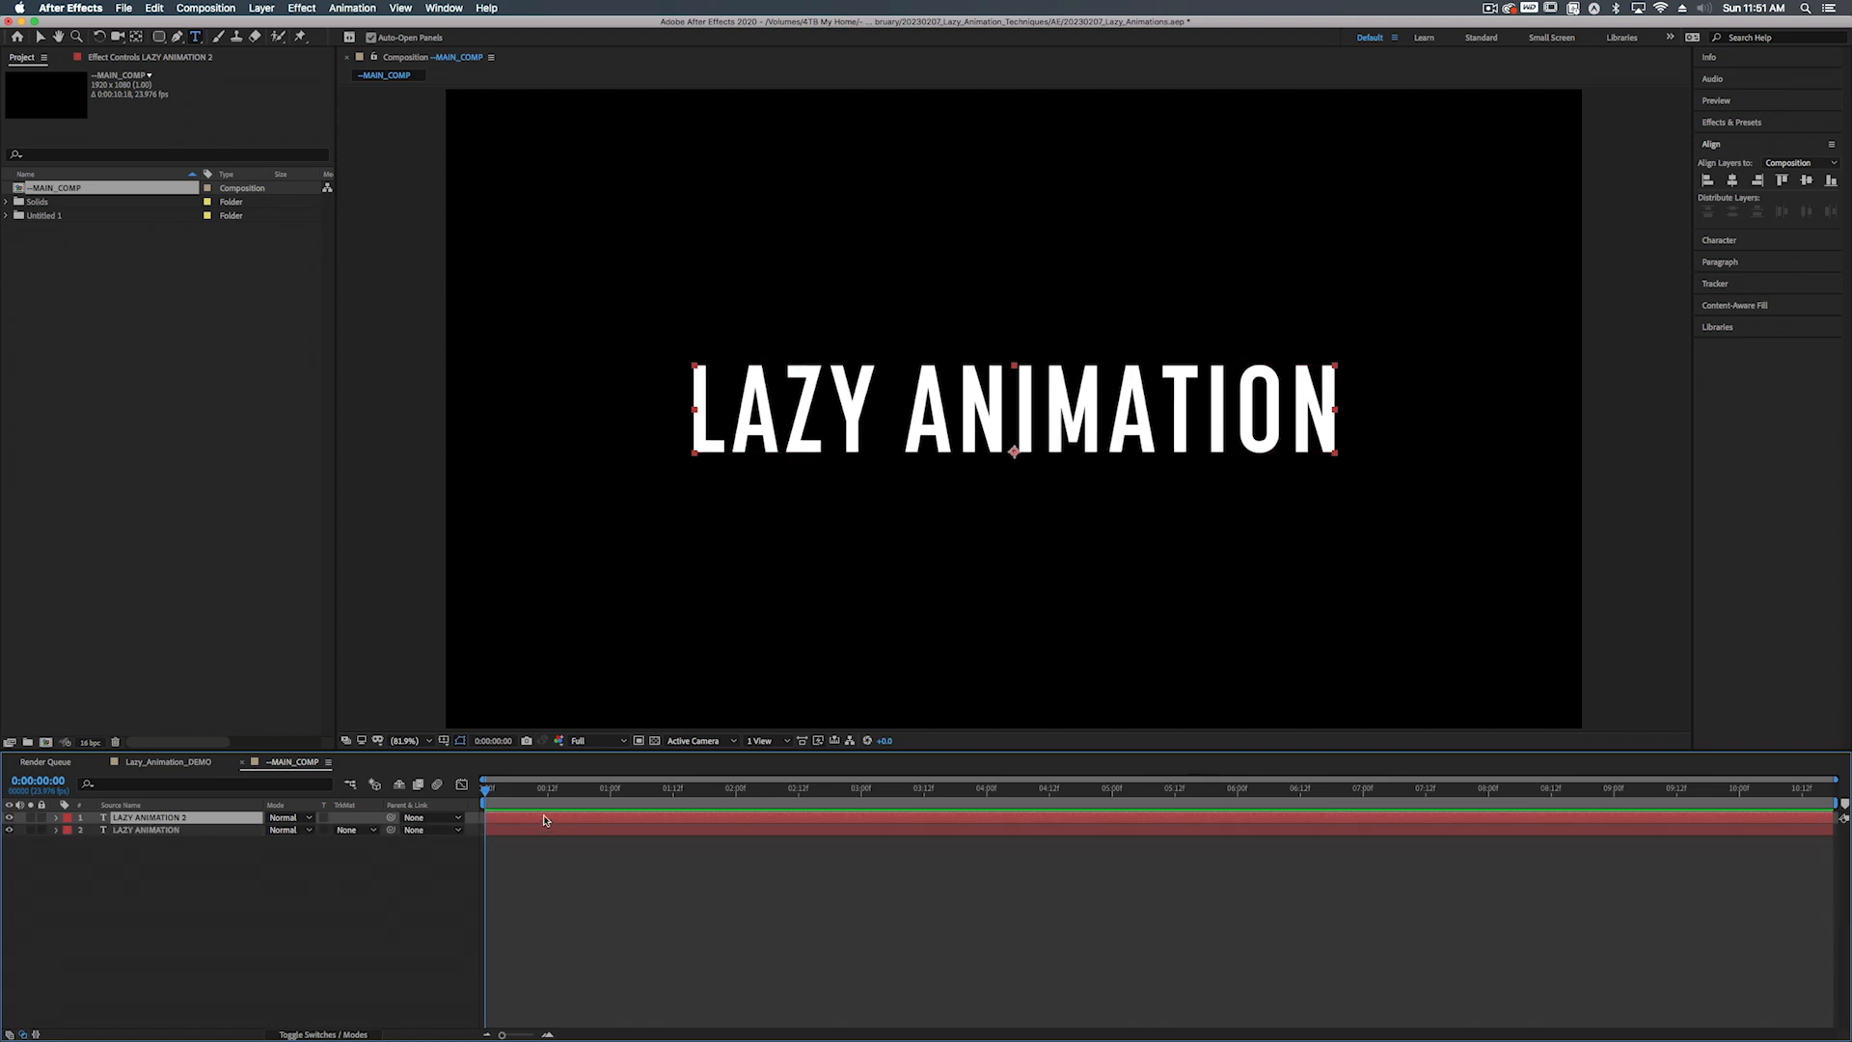
{"action": "double_click", "coordinate": [544, 820]}
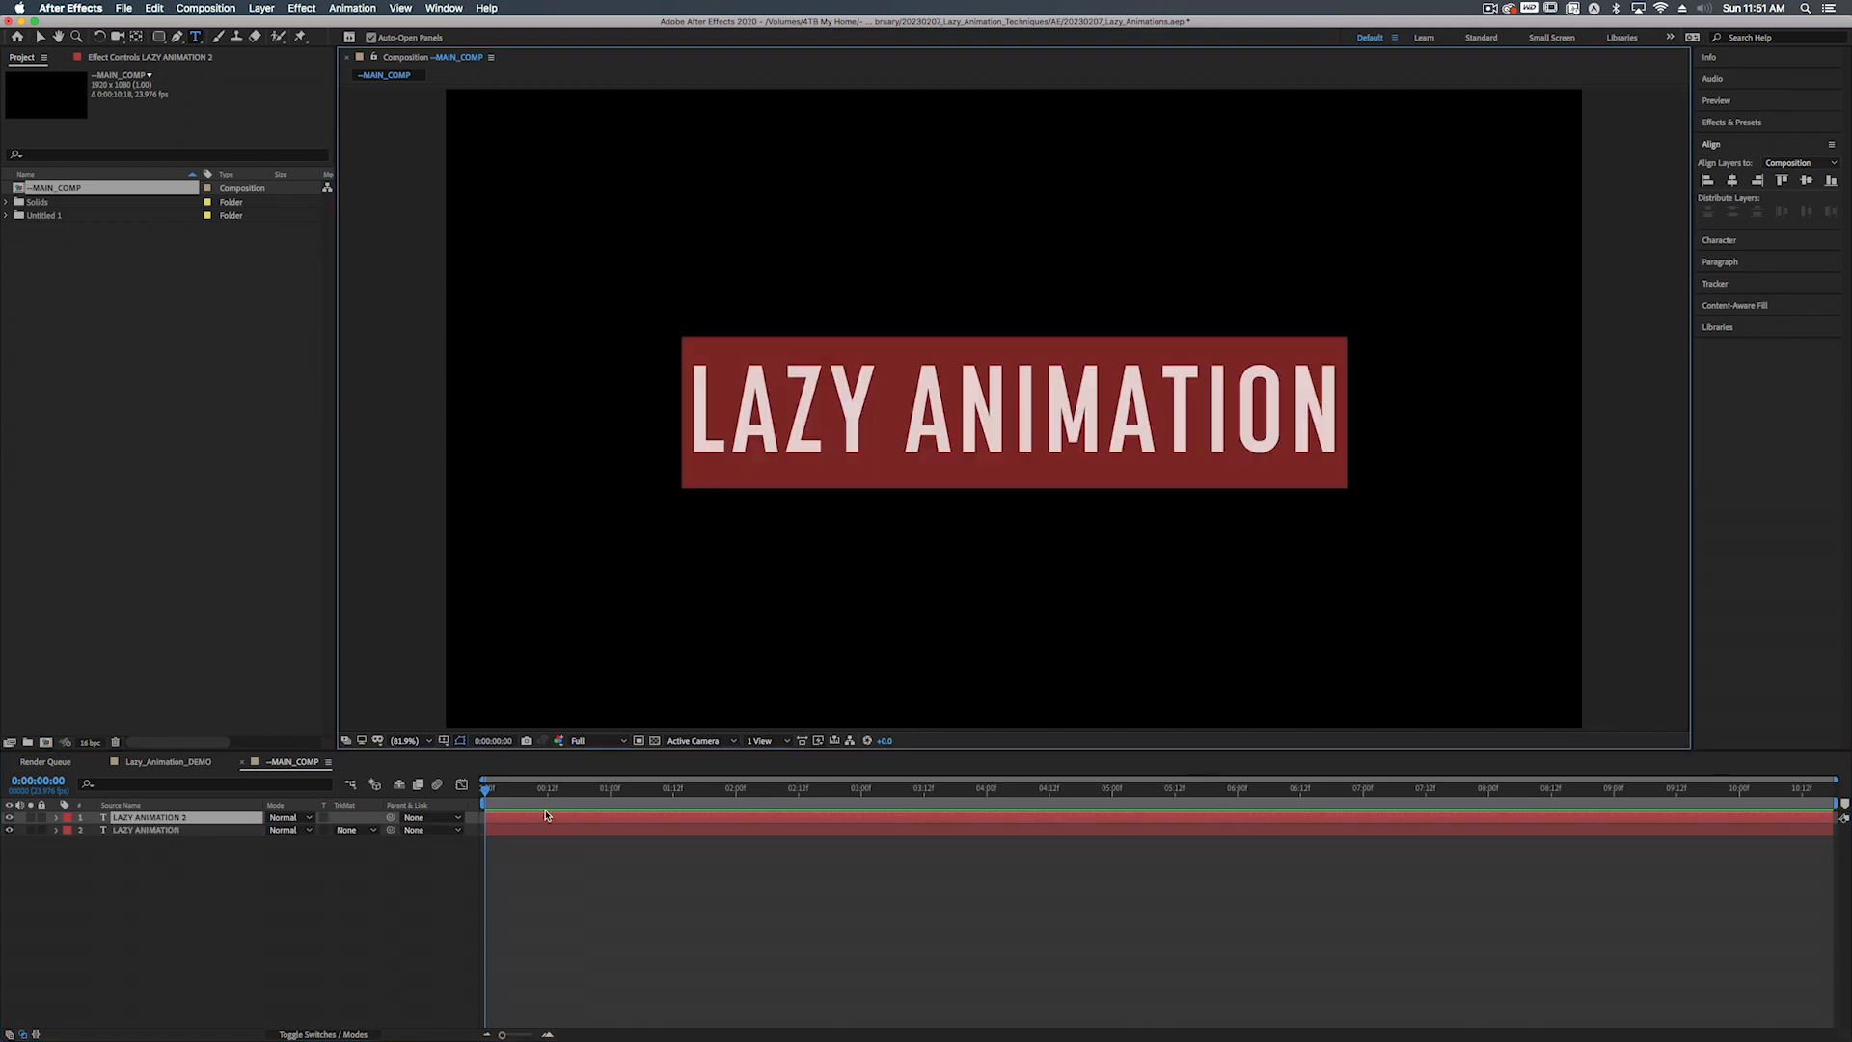
{"action": "left_click", "coordinate": [58, 829]}
{"action": "left_click", "coordinate": [10, 829]}
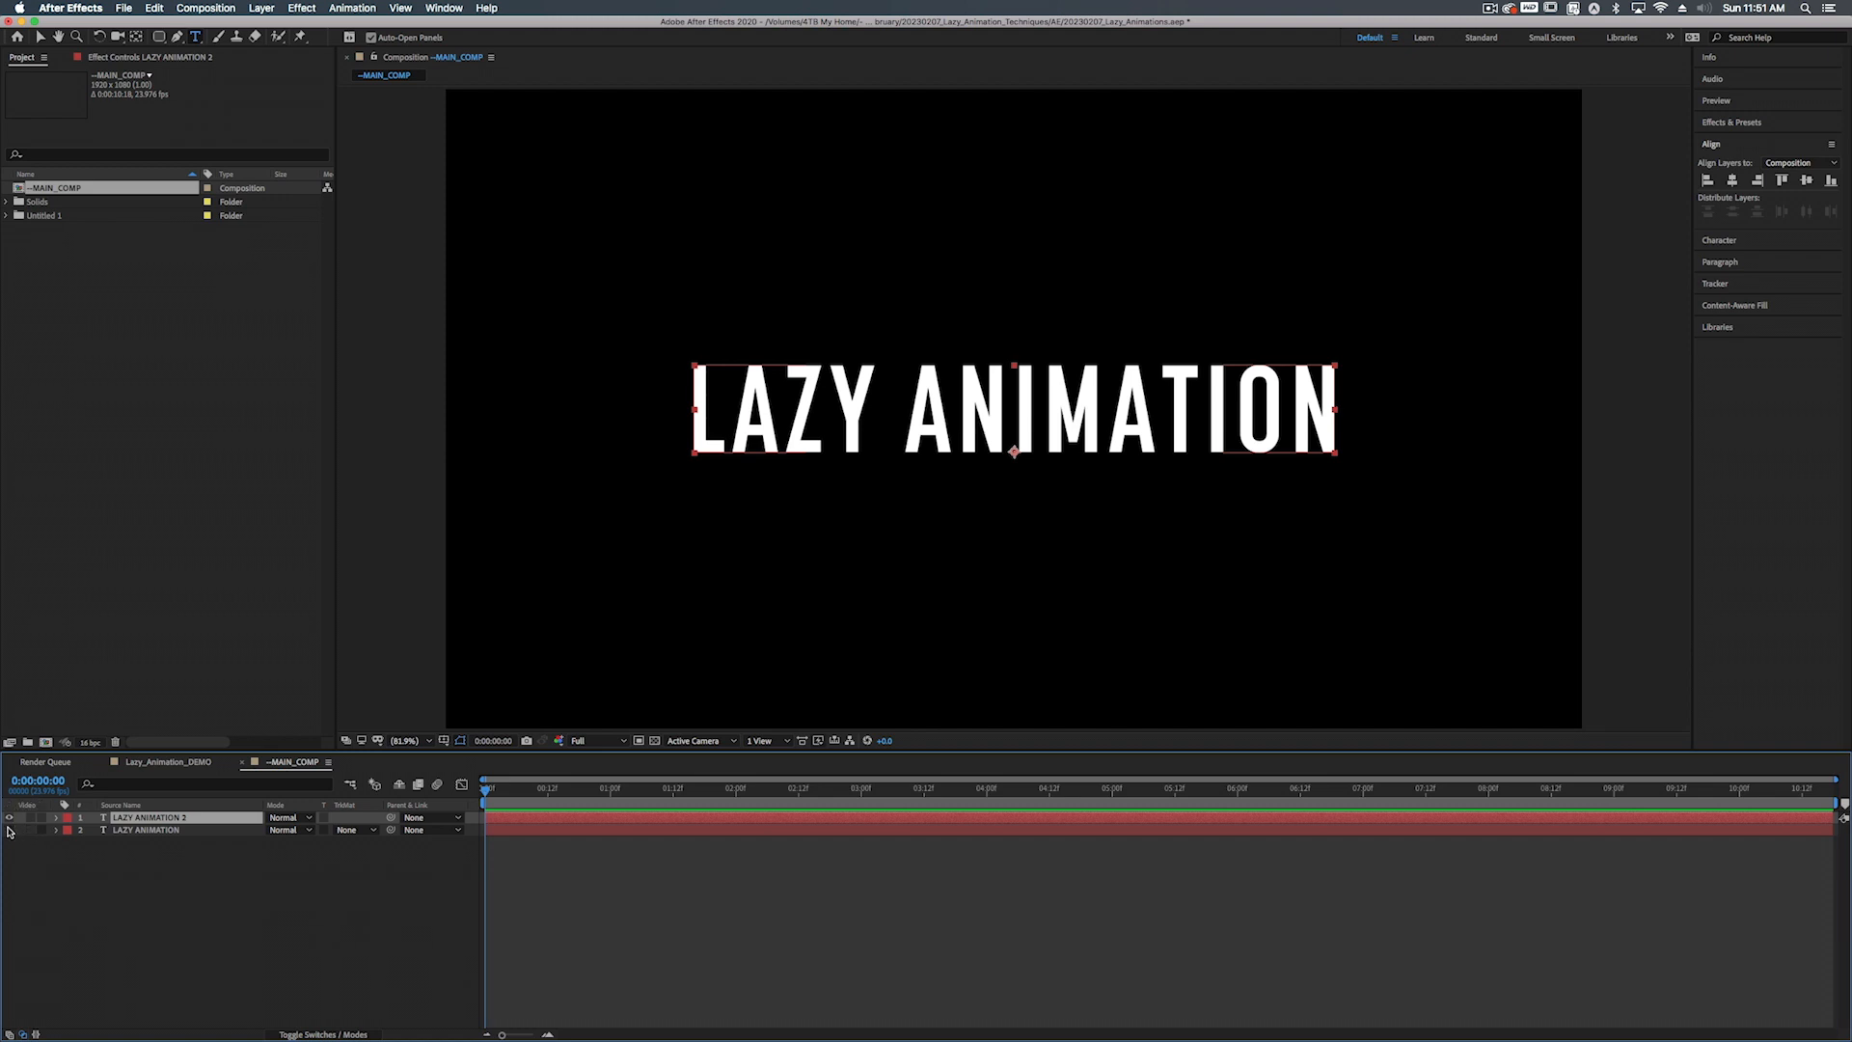
Replace the duplicate layer's text with DONE CREATIVELY
{"action": "double_click", "coordinate": [622, 822]}
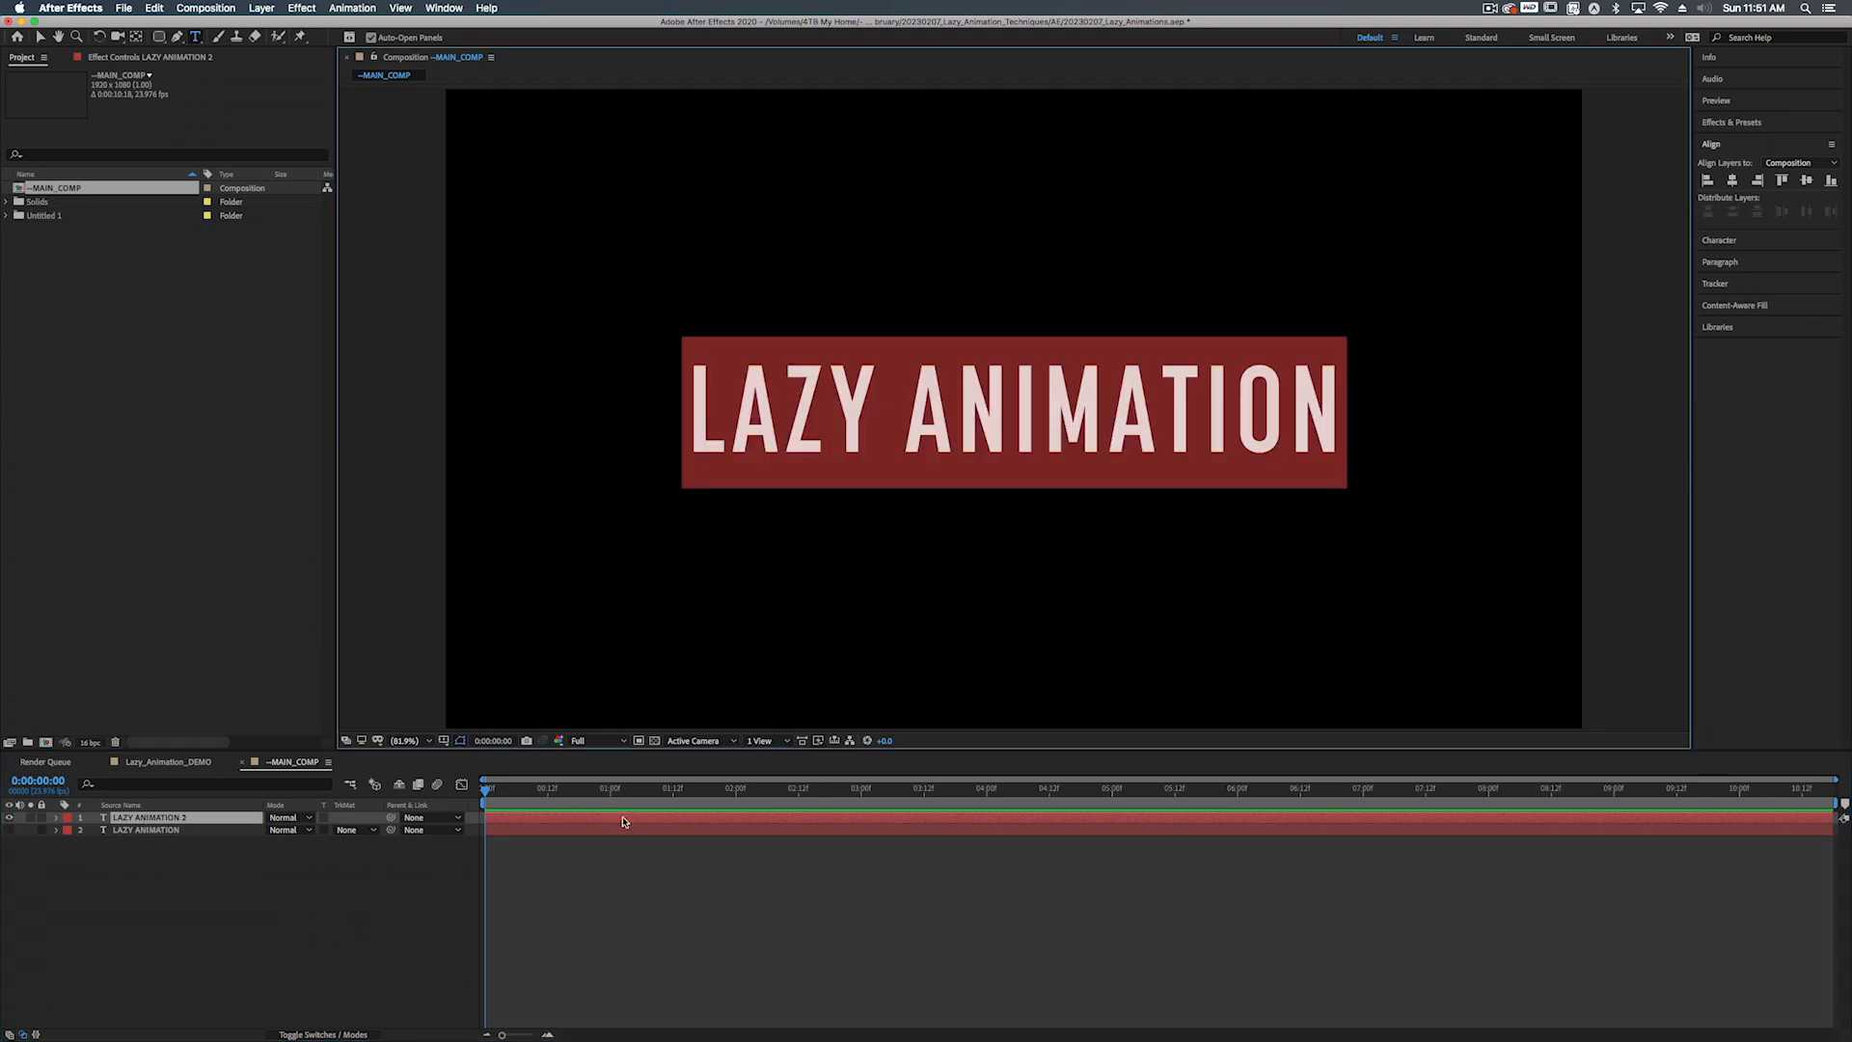
{"action": "type", "text": "don"}
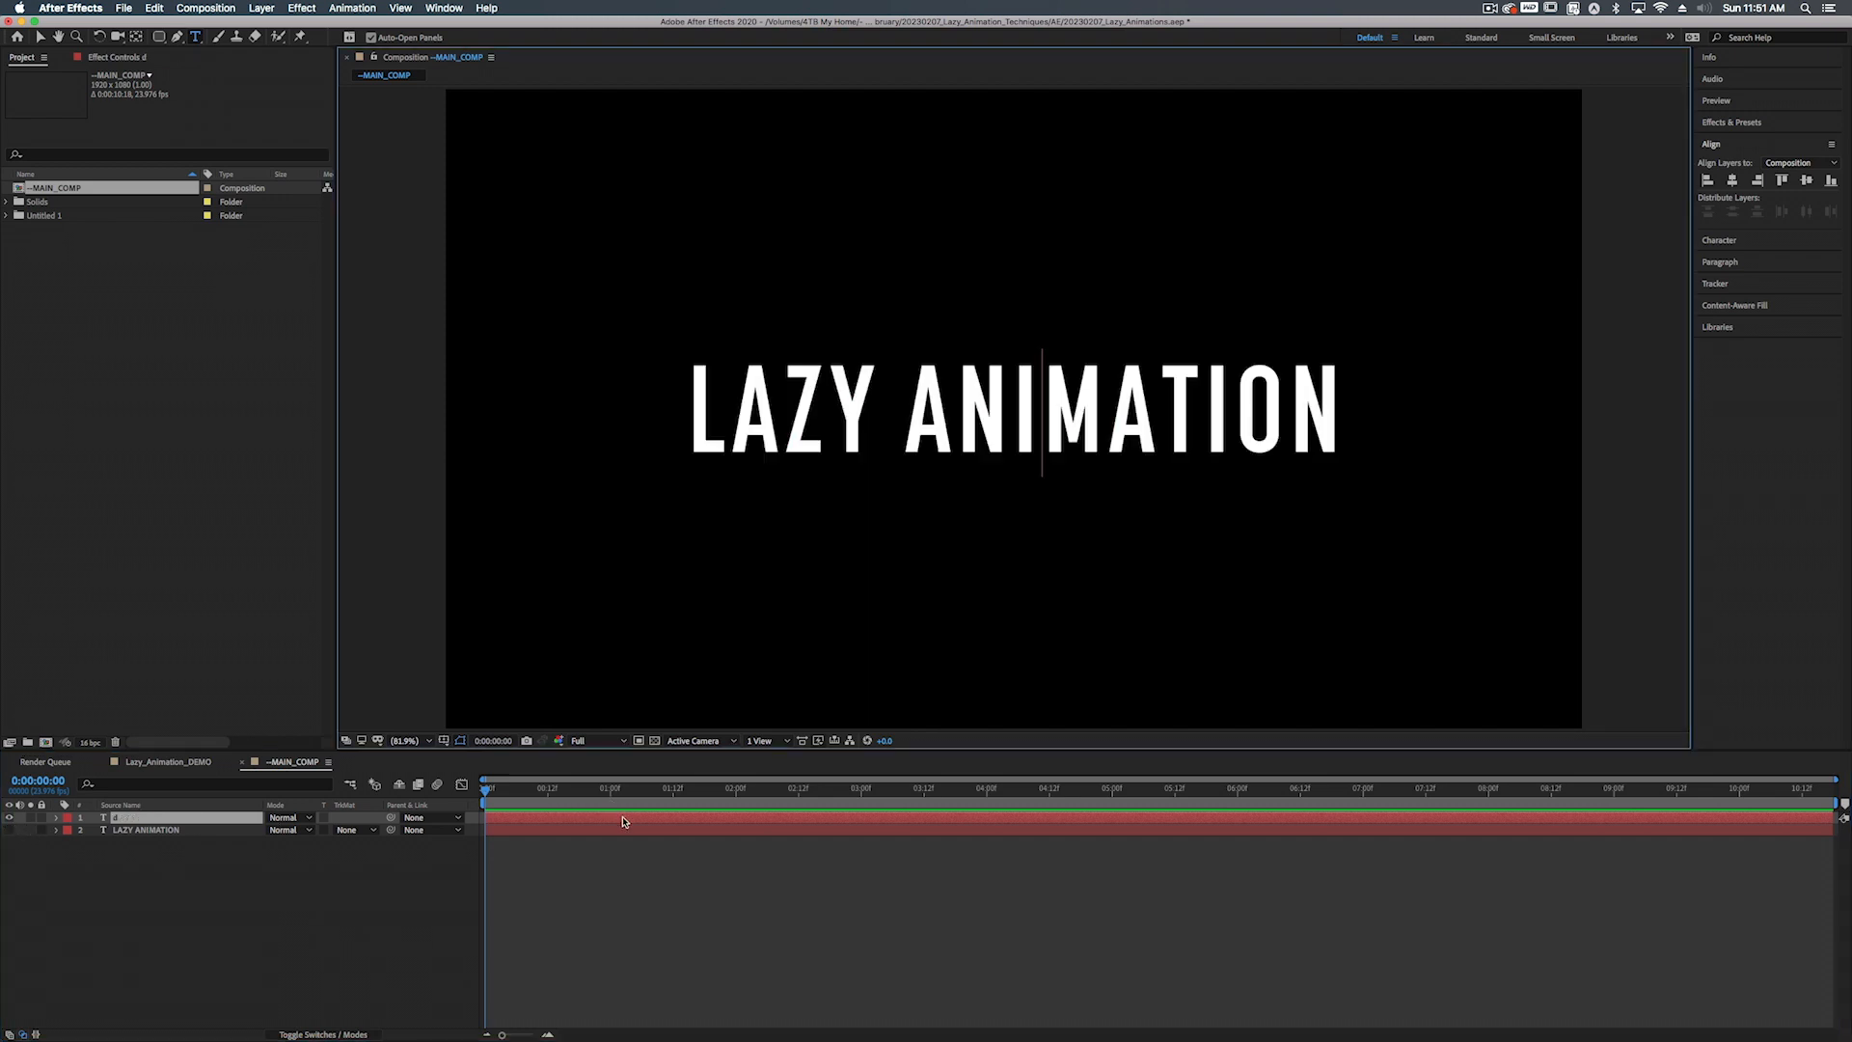
{"action": "key", "text": "BackSpace"}
{"action": "key", "text": "BackSpace"}
{"action": "key", "text": "BackSpace"}
{"action": "type", "text": "DON"}
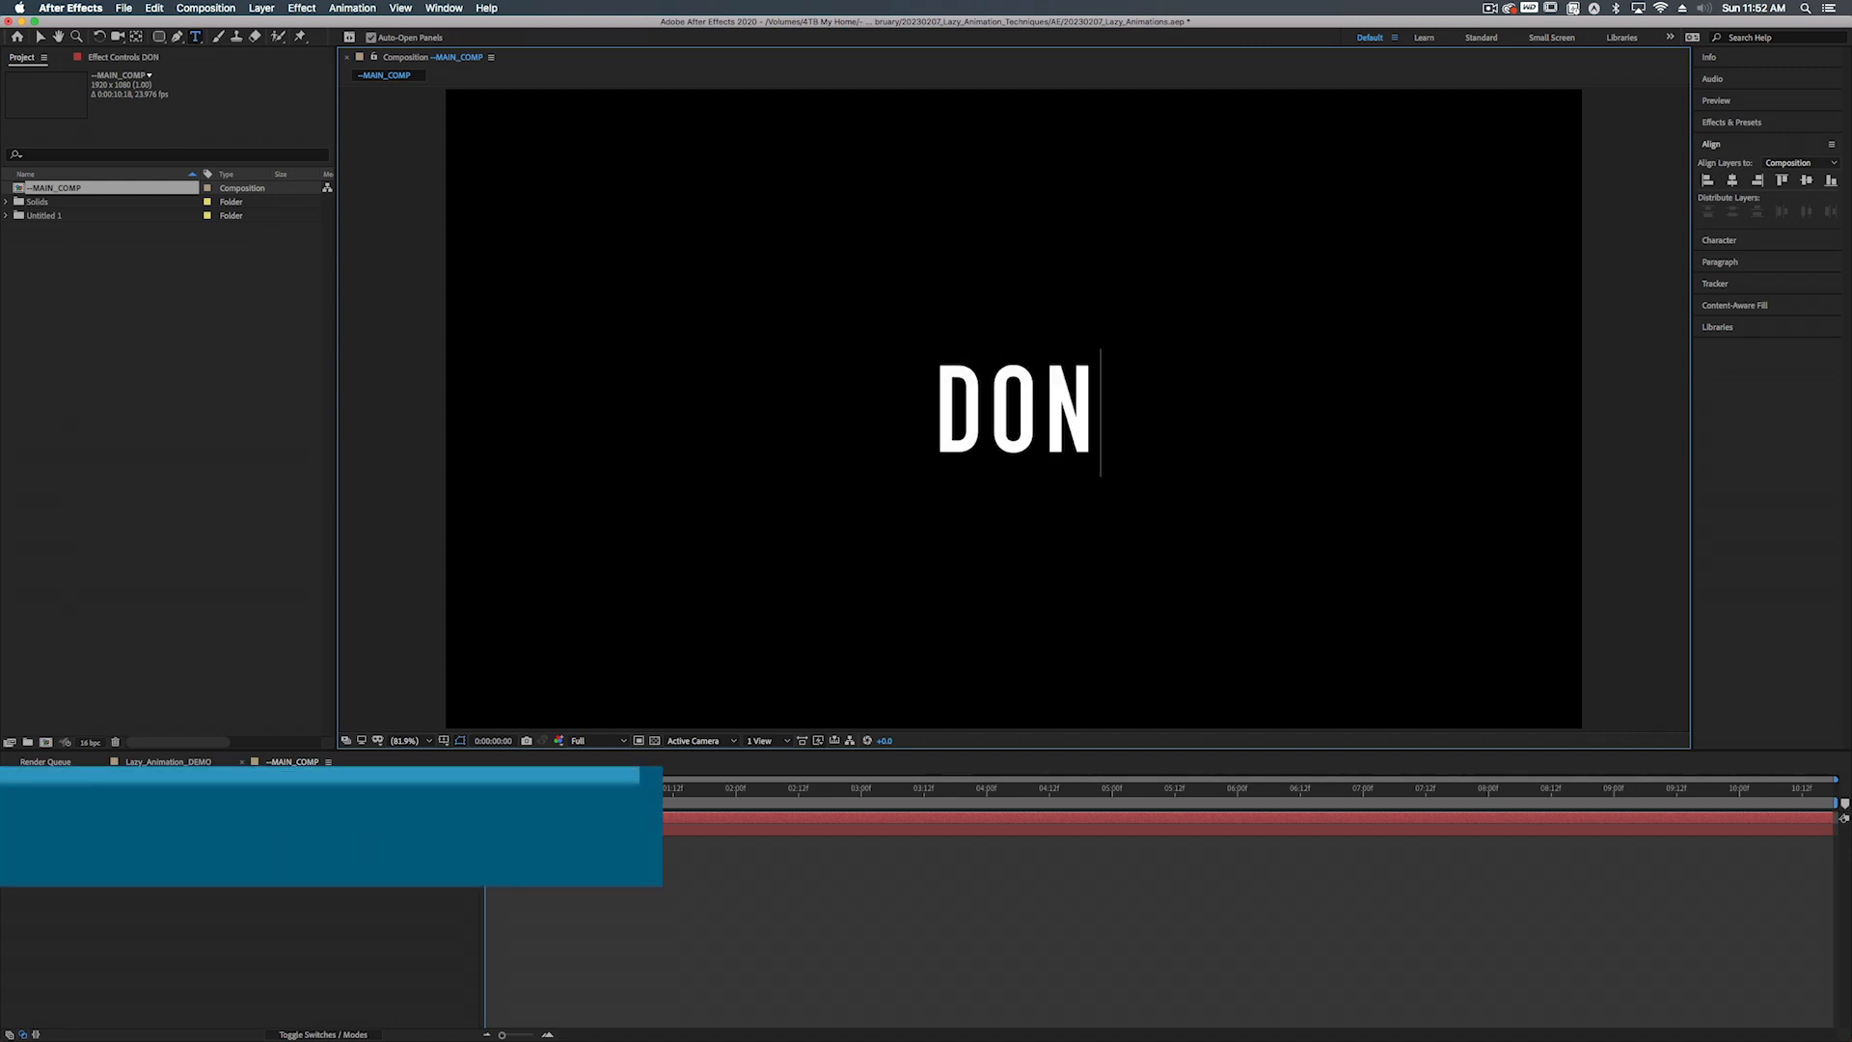
{"action": "type", "text": "E CREATIVELY"}
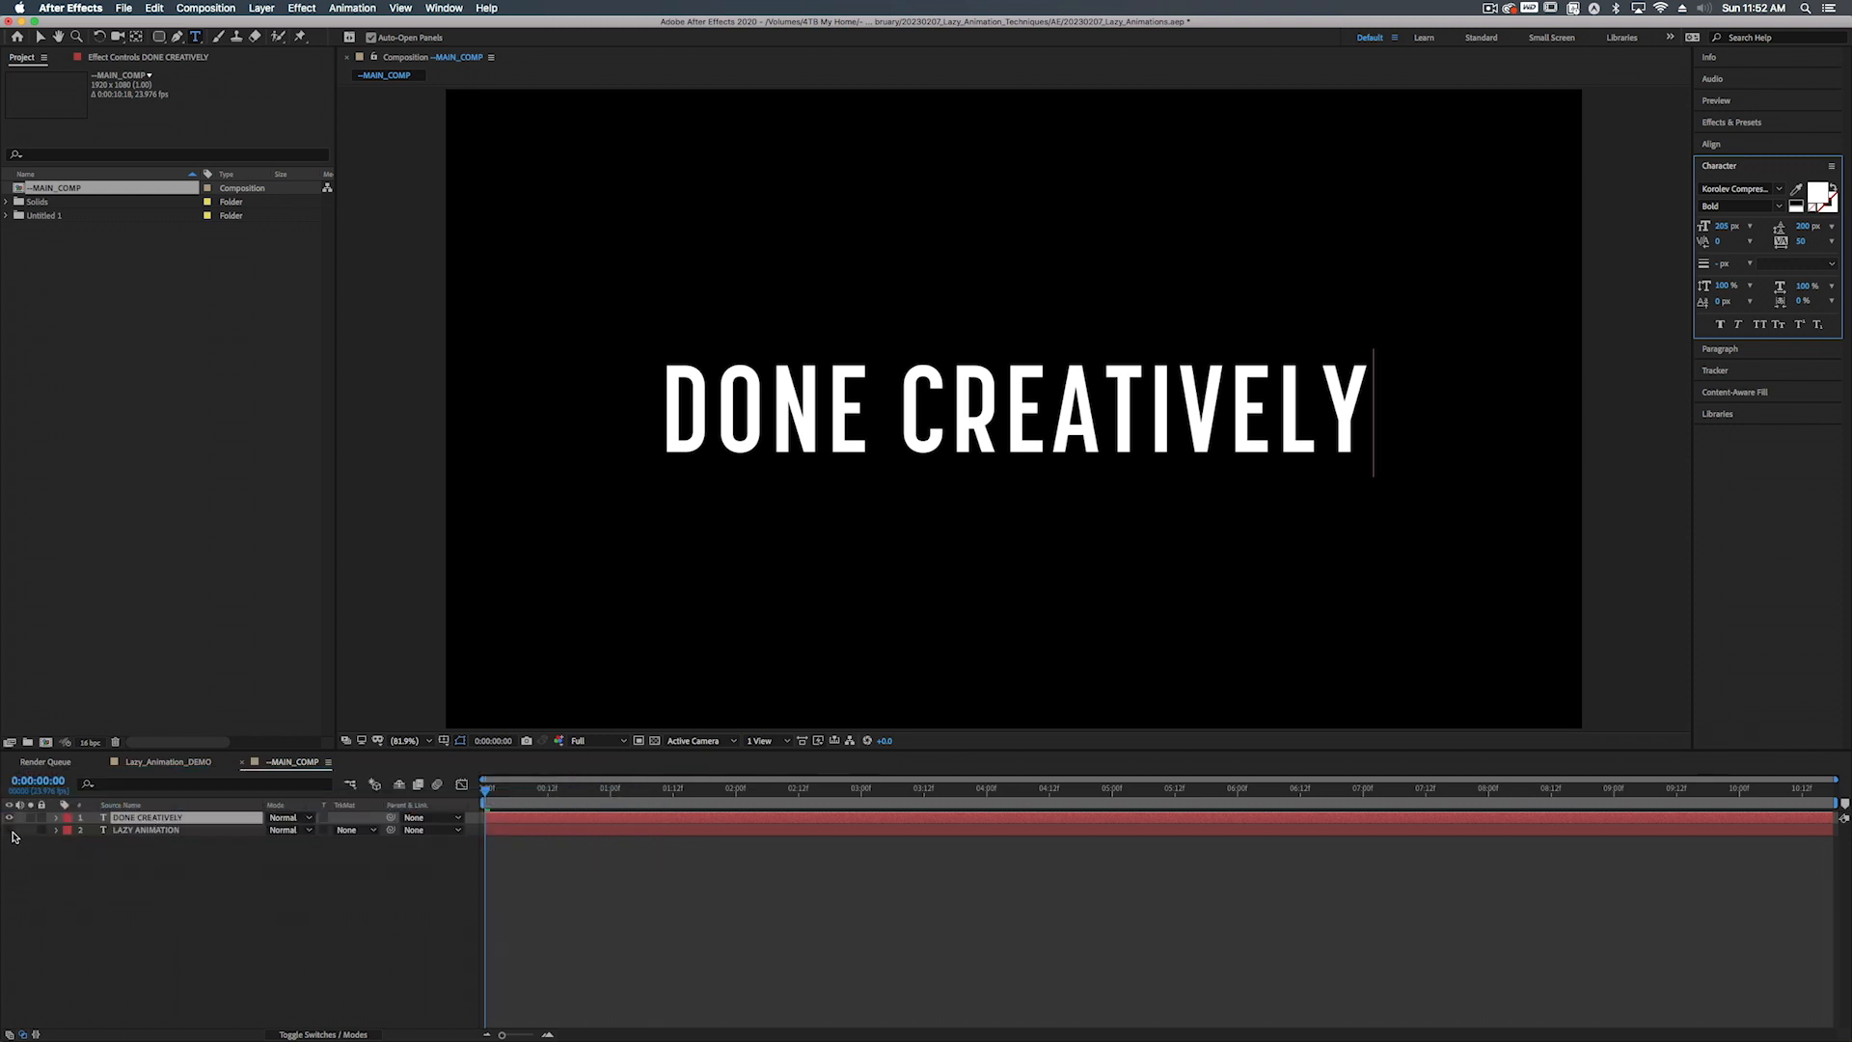
Show the LAZY ANIMATION layer again and adjust the text tracking so both lines are equally wide
{"action": "left_click", "coordinate": [9, 830]}
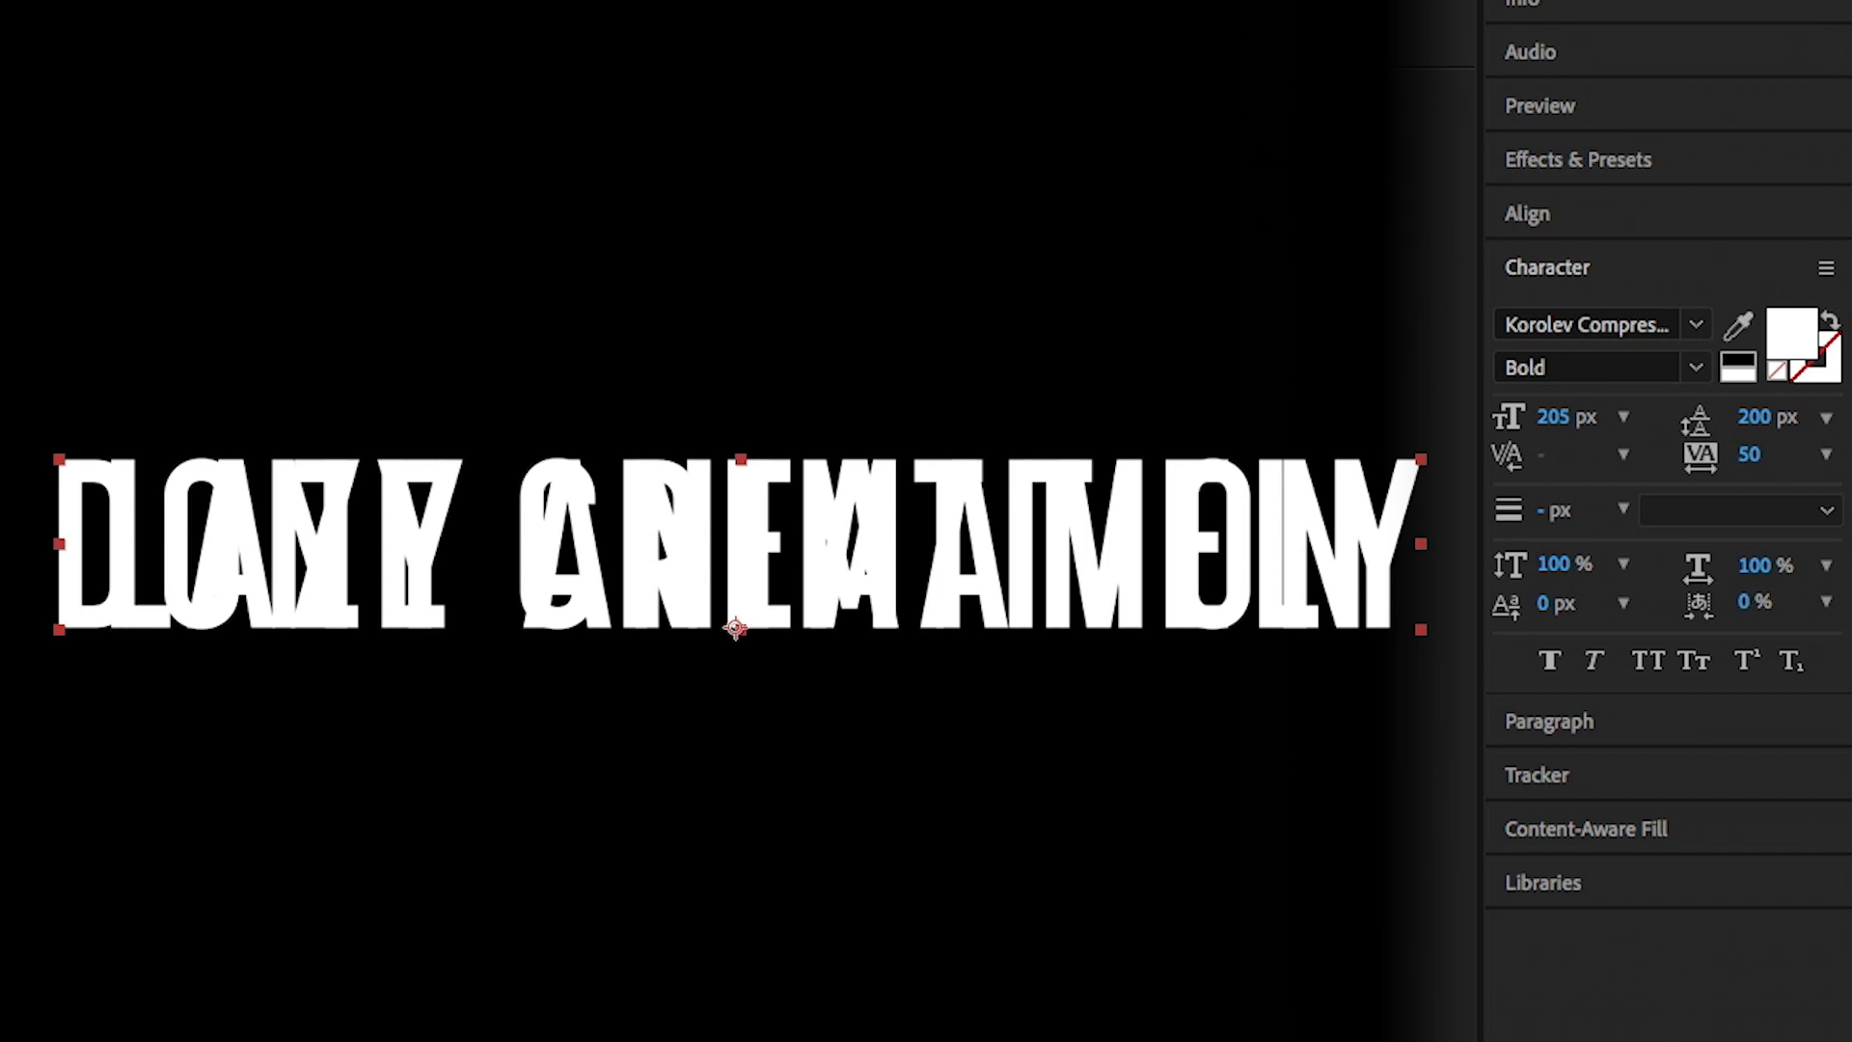
{"action": "mouse_move", "coordinate": [1758, 463]}
{"action": "left_mouse_down"}
{"action": "mouse_move", "coordinate": [1731, 476]}
{"action": "mouse_move", "coordinate": [1777, 446]}
{"action": "left_mouse_up"}
{"action": "left_click", "coordinate": [1336, 569]}
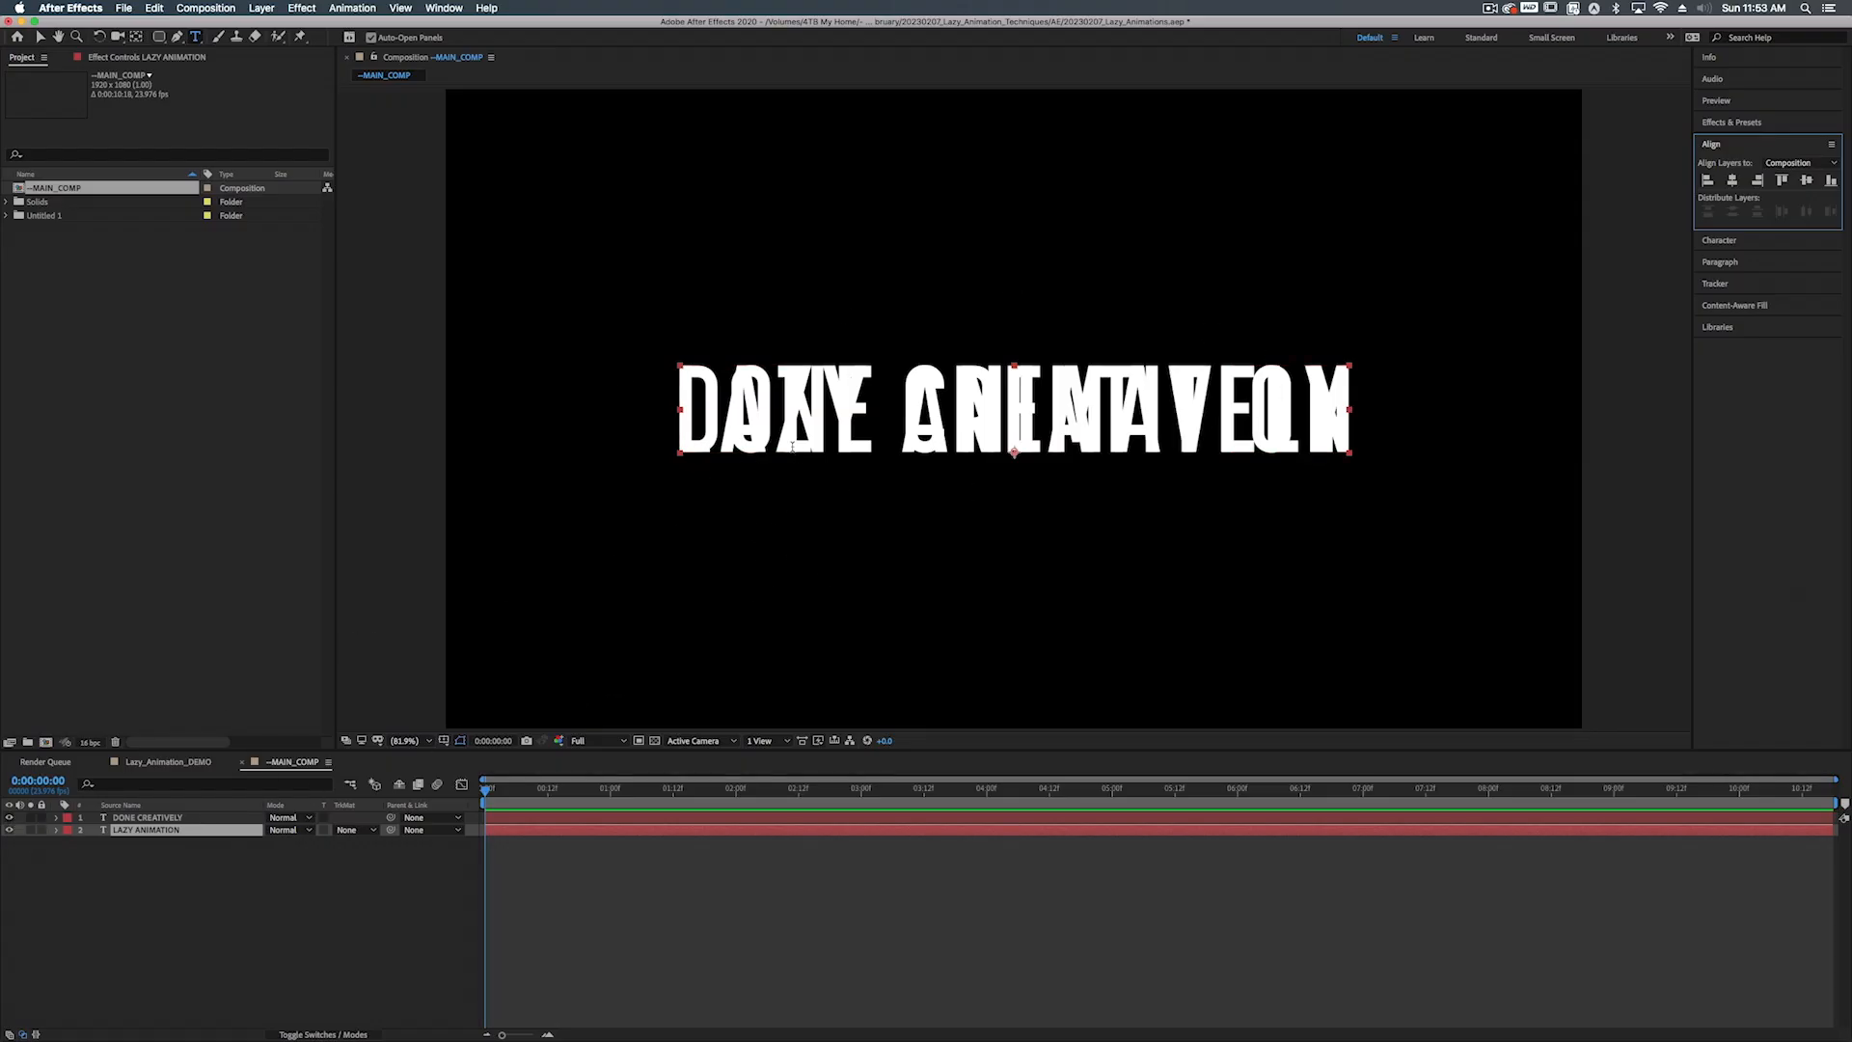
Deselect all layers and add a rounded rectangle shape layer that fills the whole composition
{"action": "left_click", "coordinate": [158, 37]}
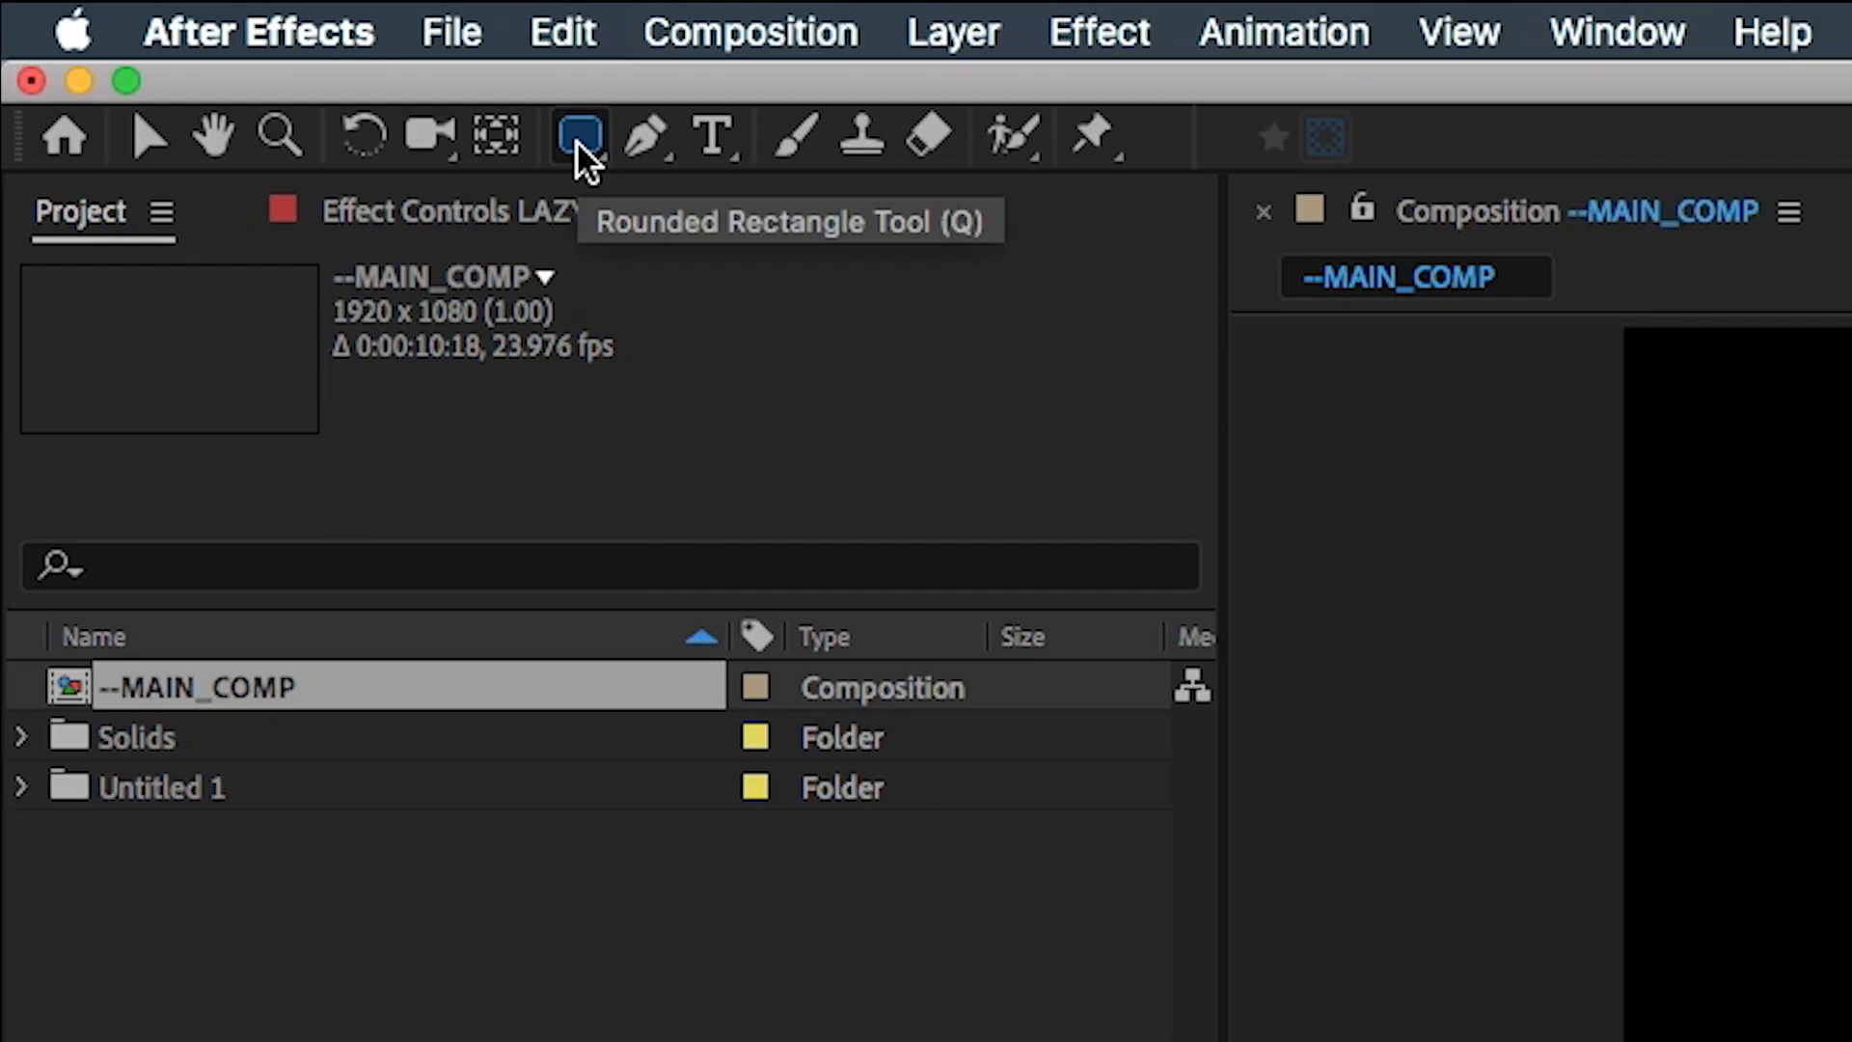
{"action": "left_click", "coordinate": [576, 141]}
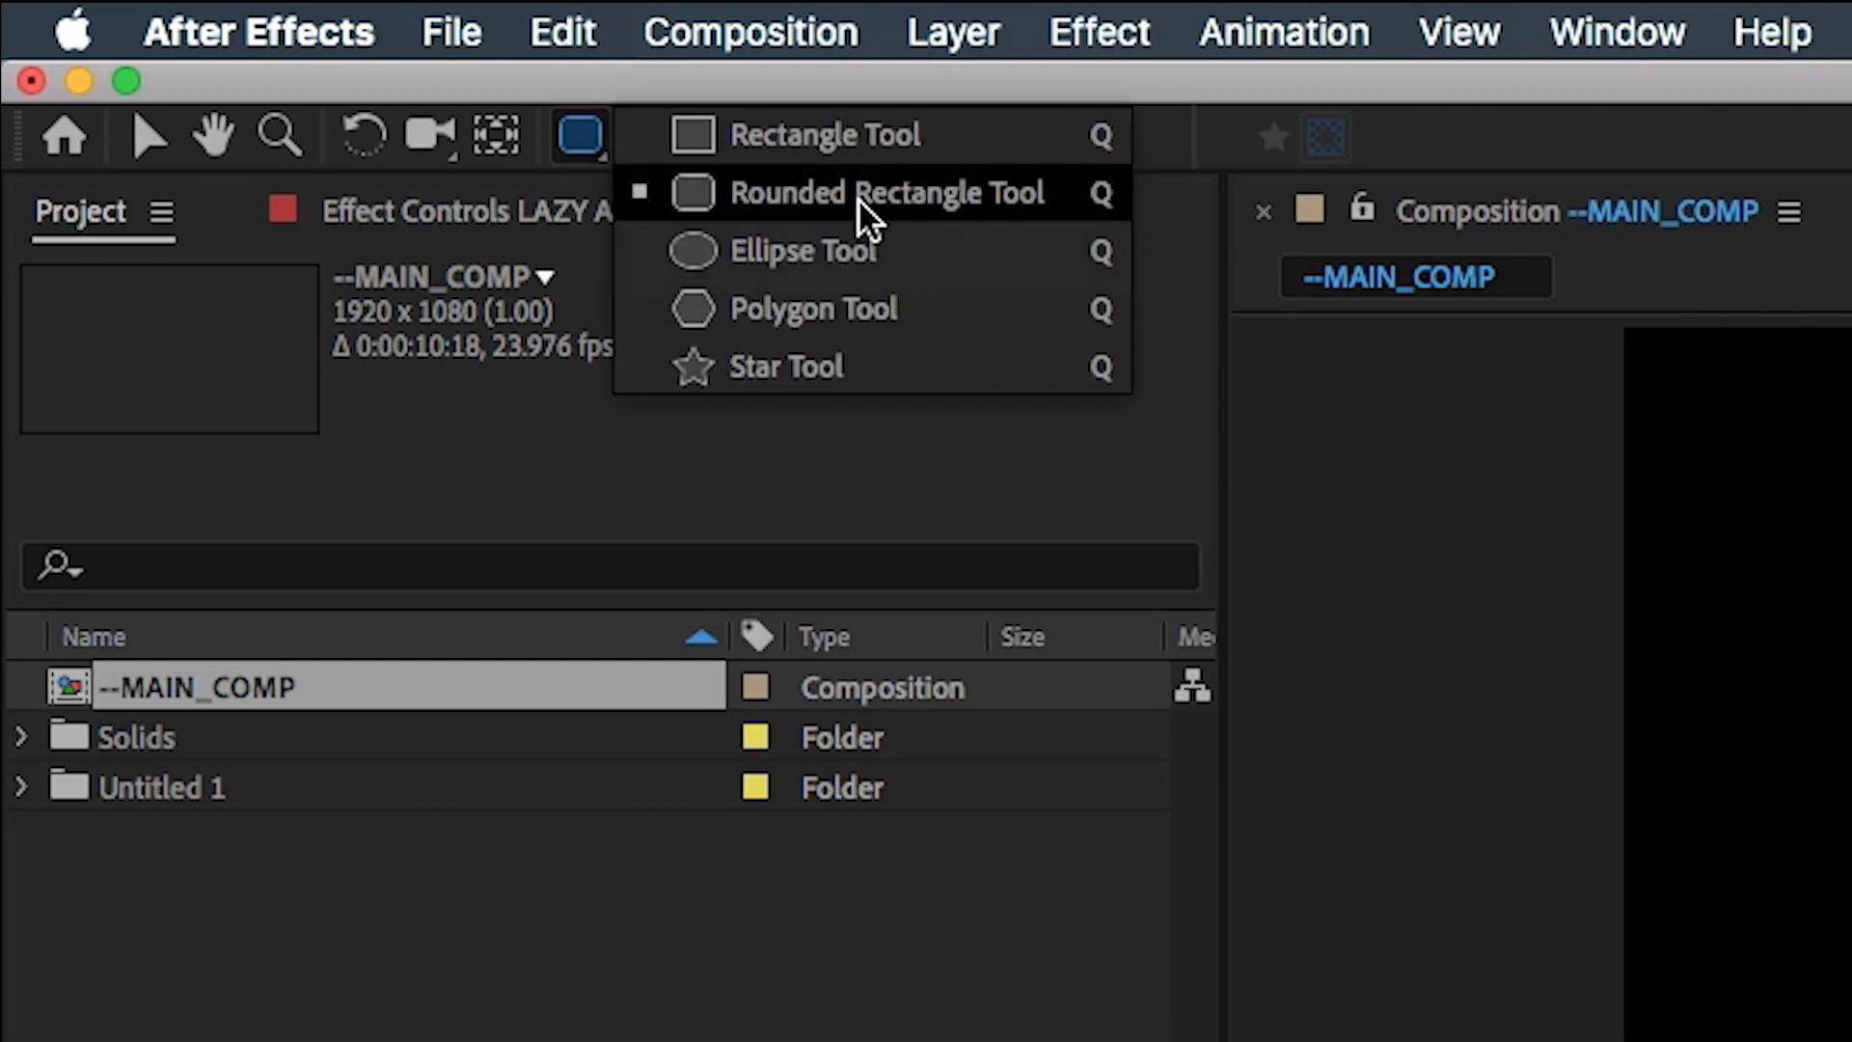
{"action": "left_click", "coordinate": [858, 199]}
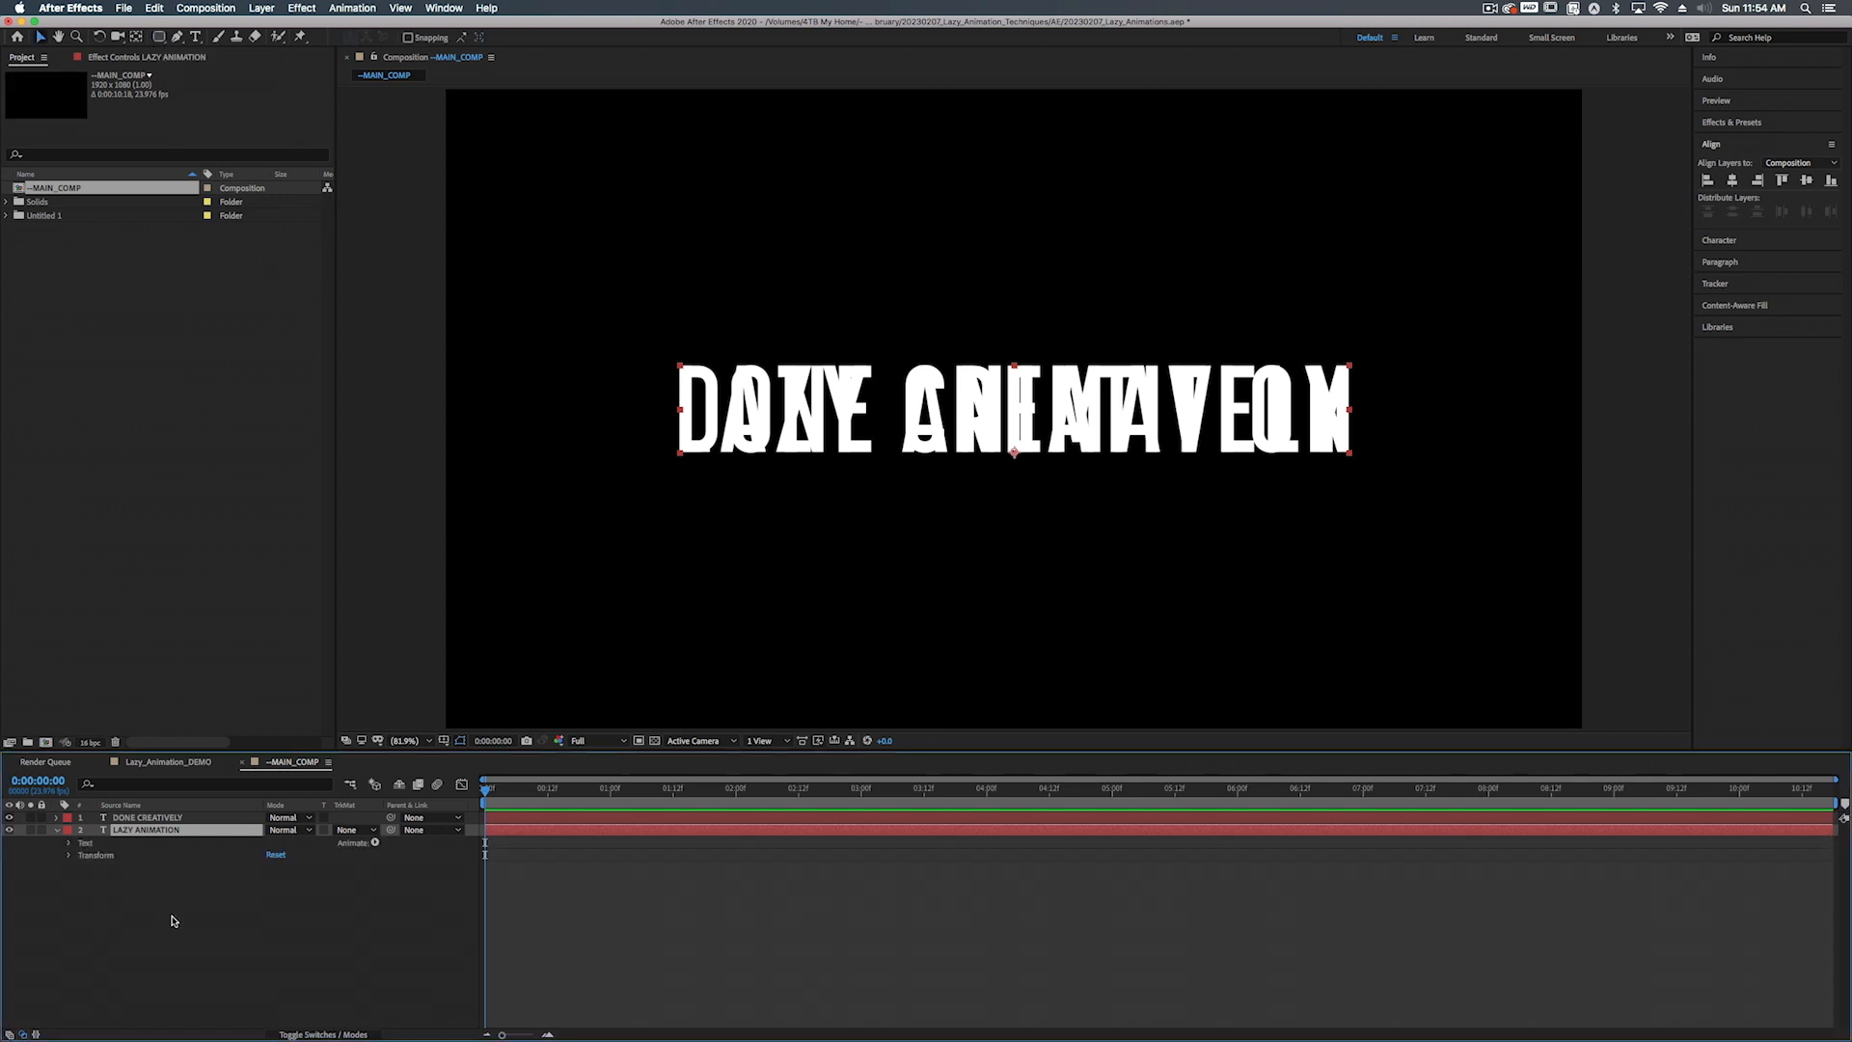
{"action": "left_click", "coordinate": [194, 926]}
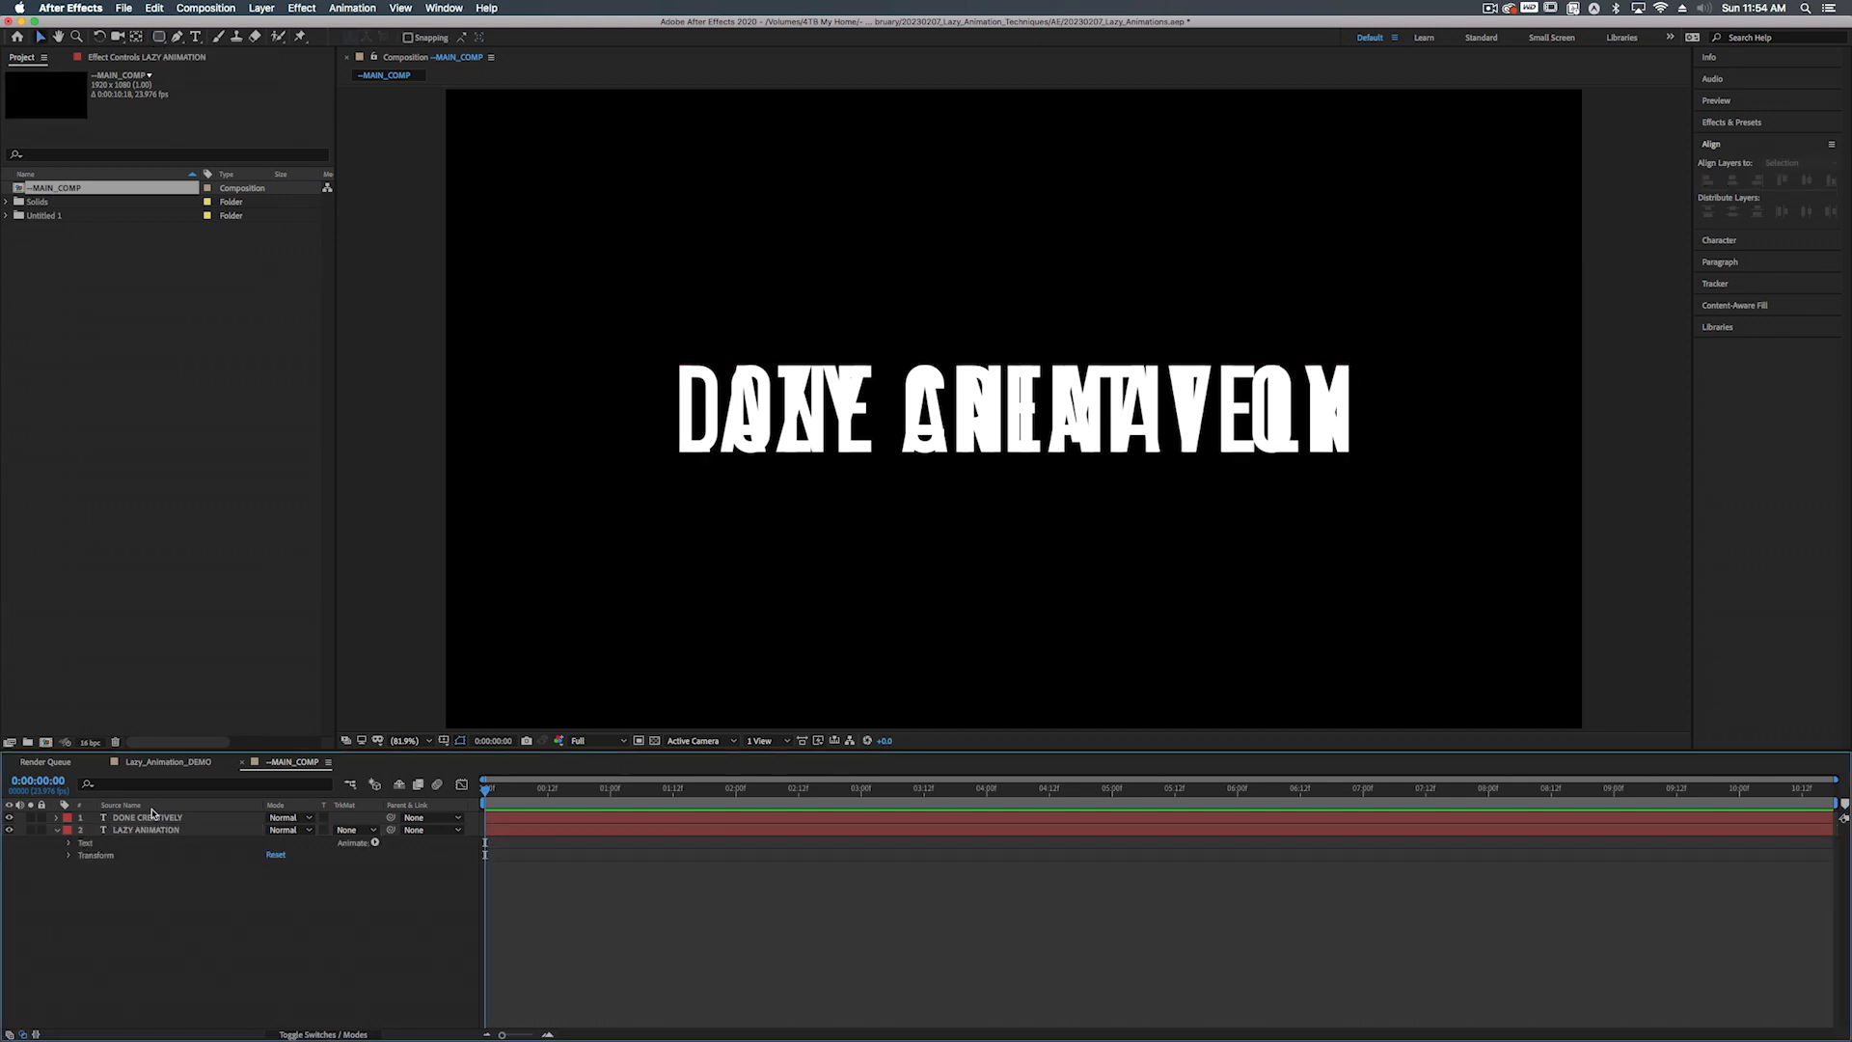
{"action": "double_click", "coordinate": [158, 37]}
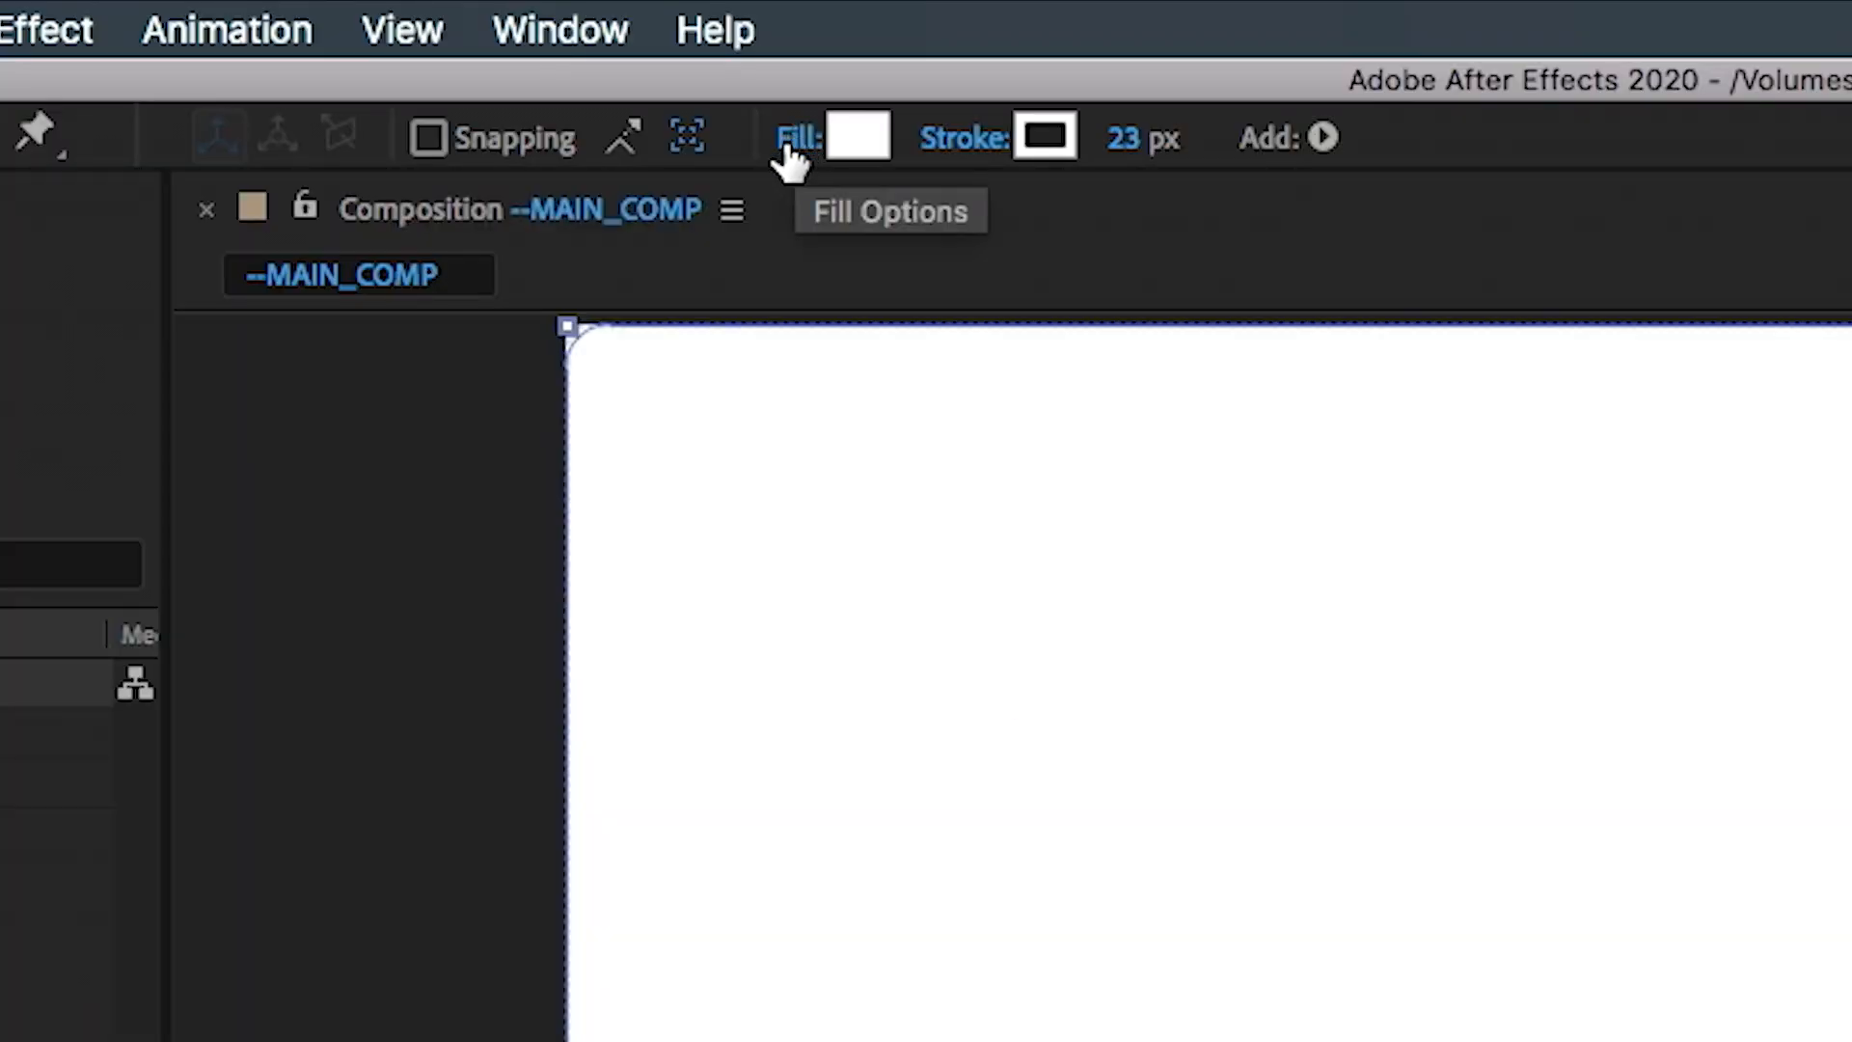
Set the rounded rectangle's fill to None, keeping only its stroke
{"action": "left_click", "coordinate": [791, 143]}
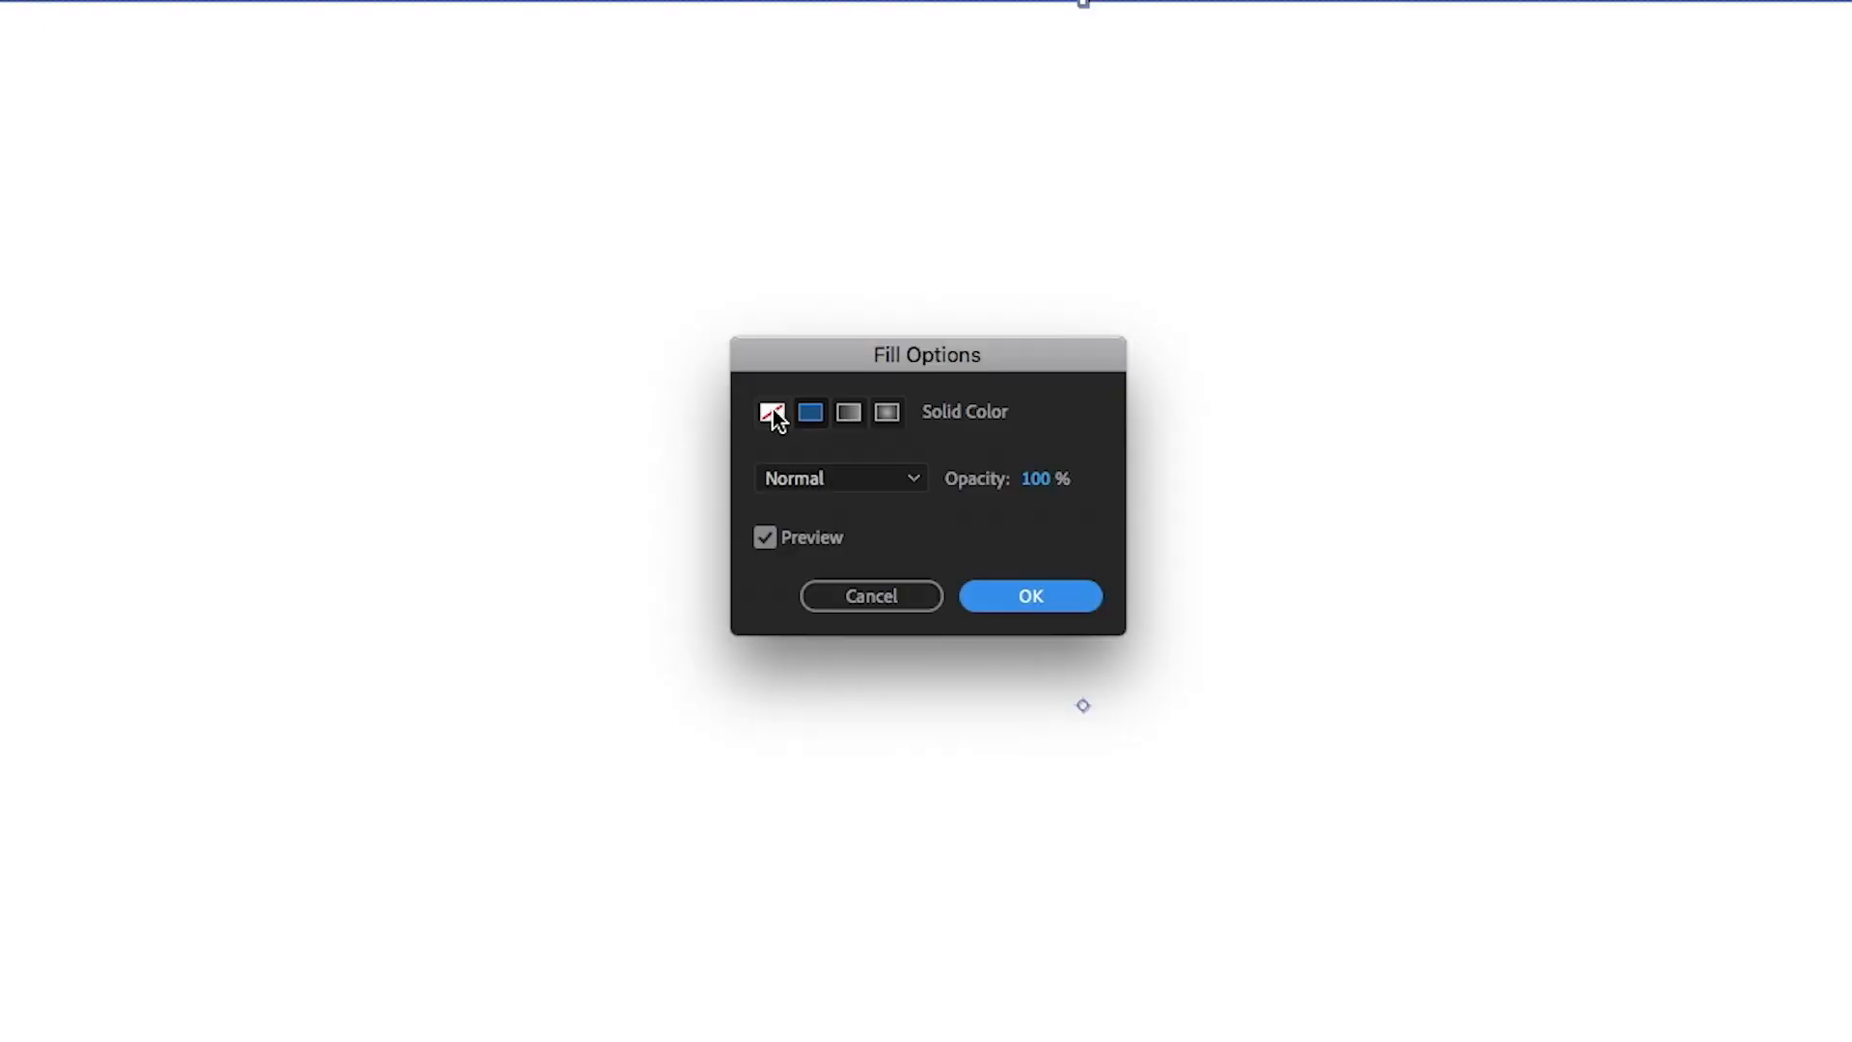
{"action": "left_click", "coordinate": [772, 414]}
{"action": "left_click", "coordinate": [1032, 595]}
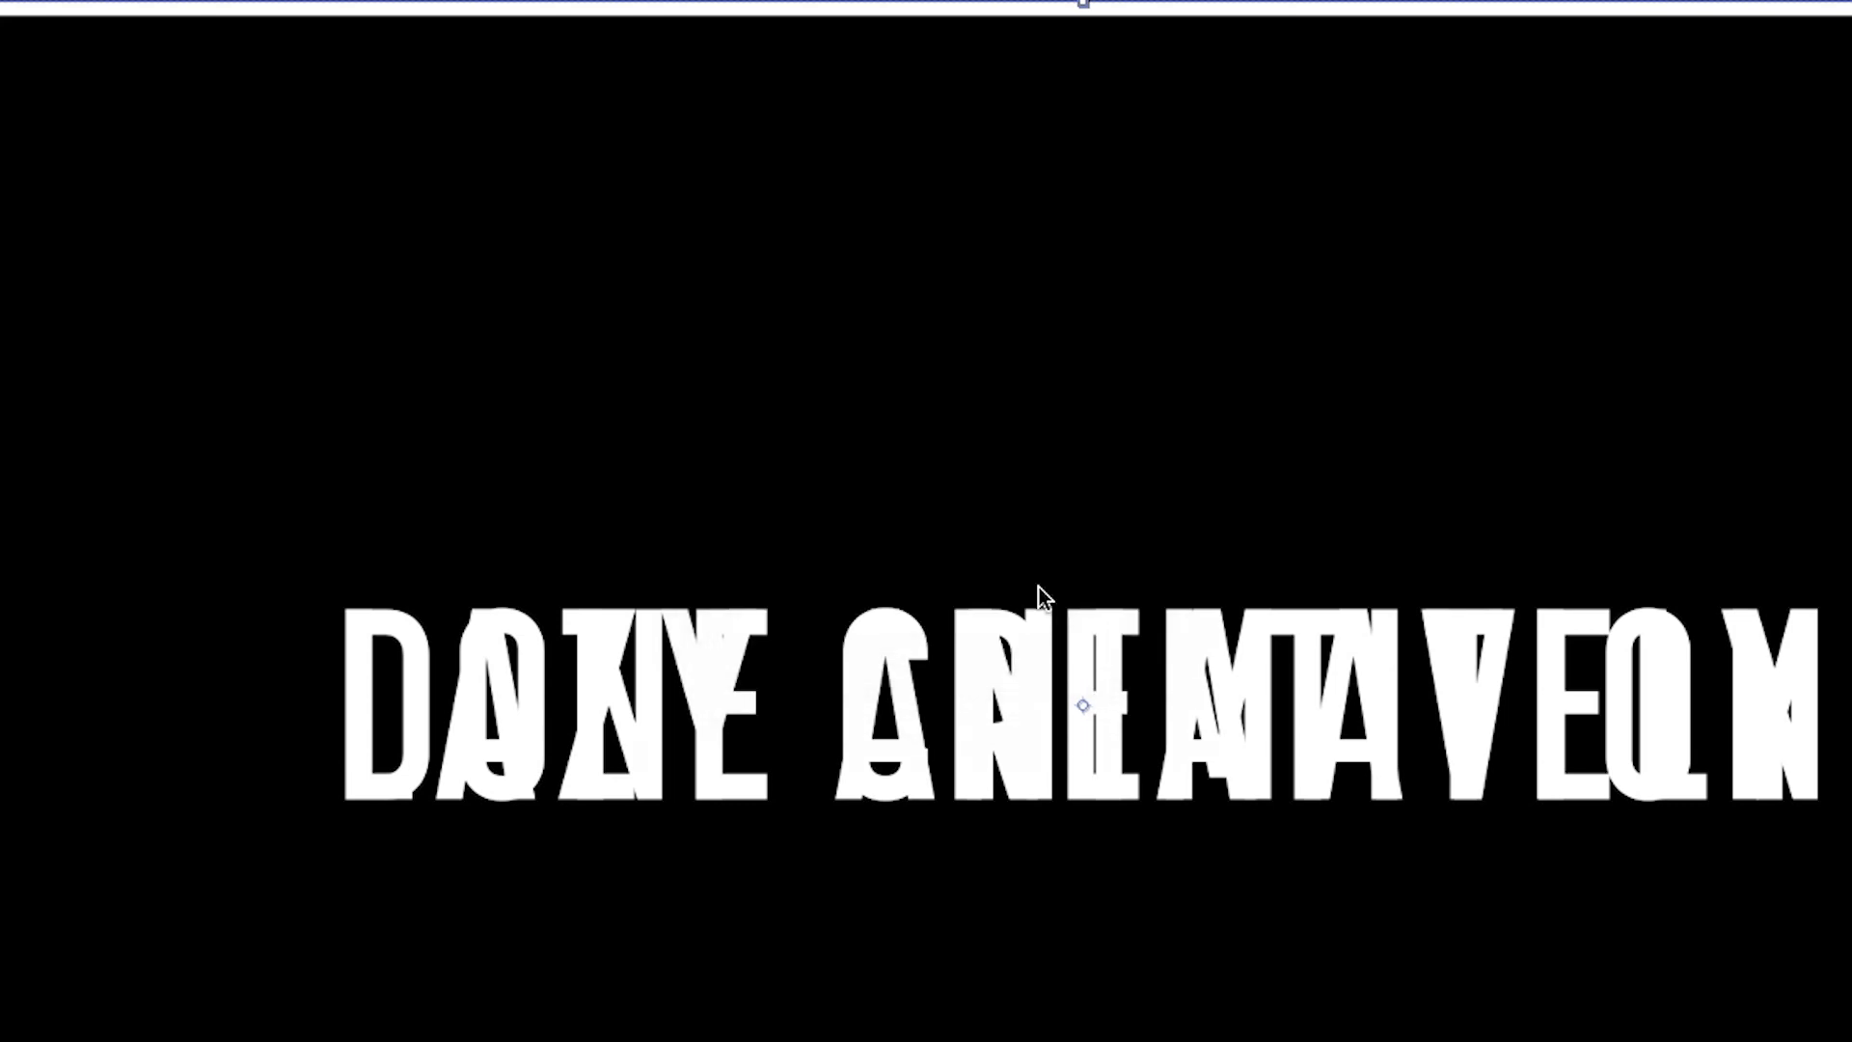
Reduce the rounded rectangle path's size proportionally to 1292 x 726.8
{"action": "left_click", "coordinate": [268, 438]}
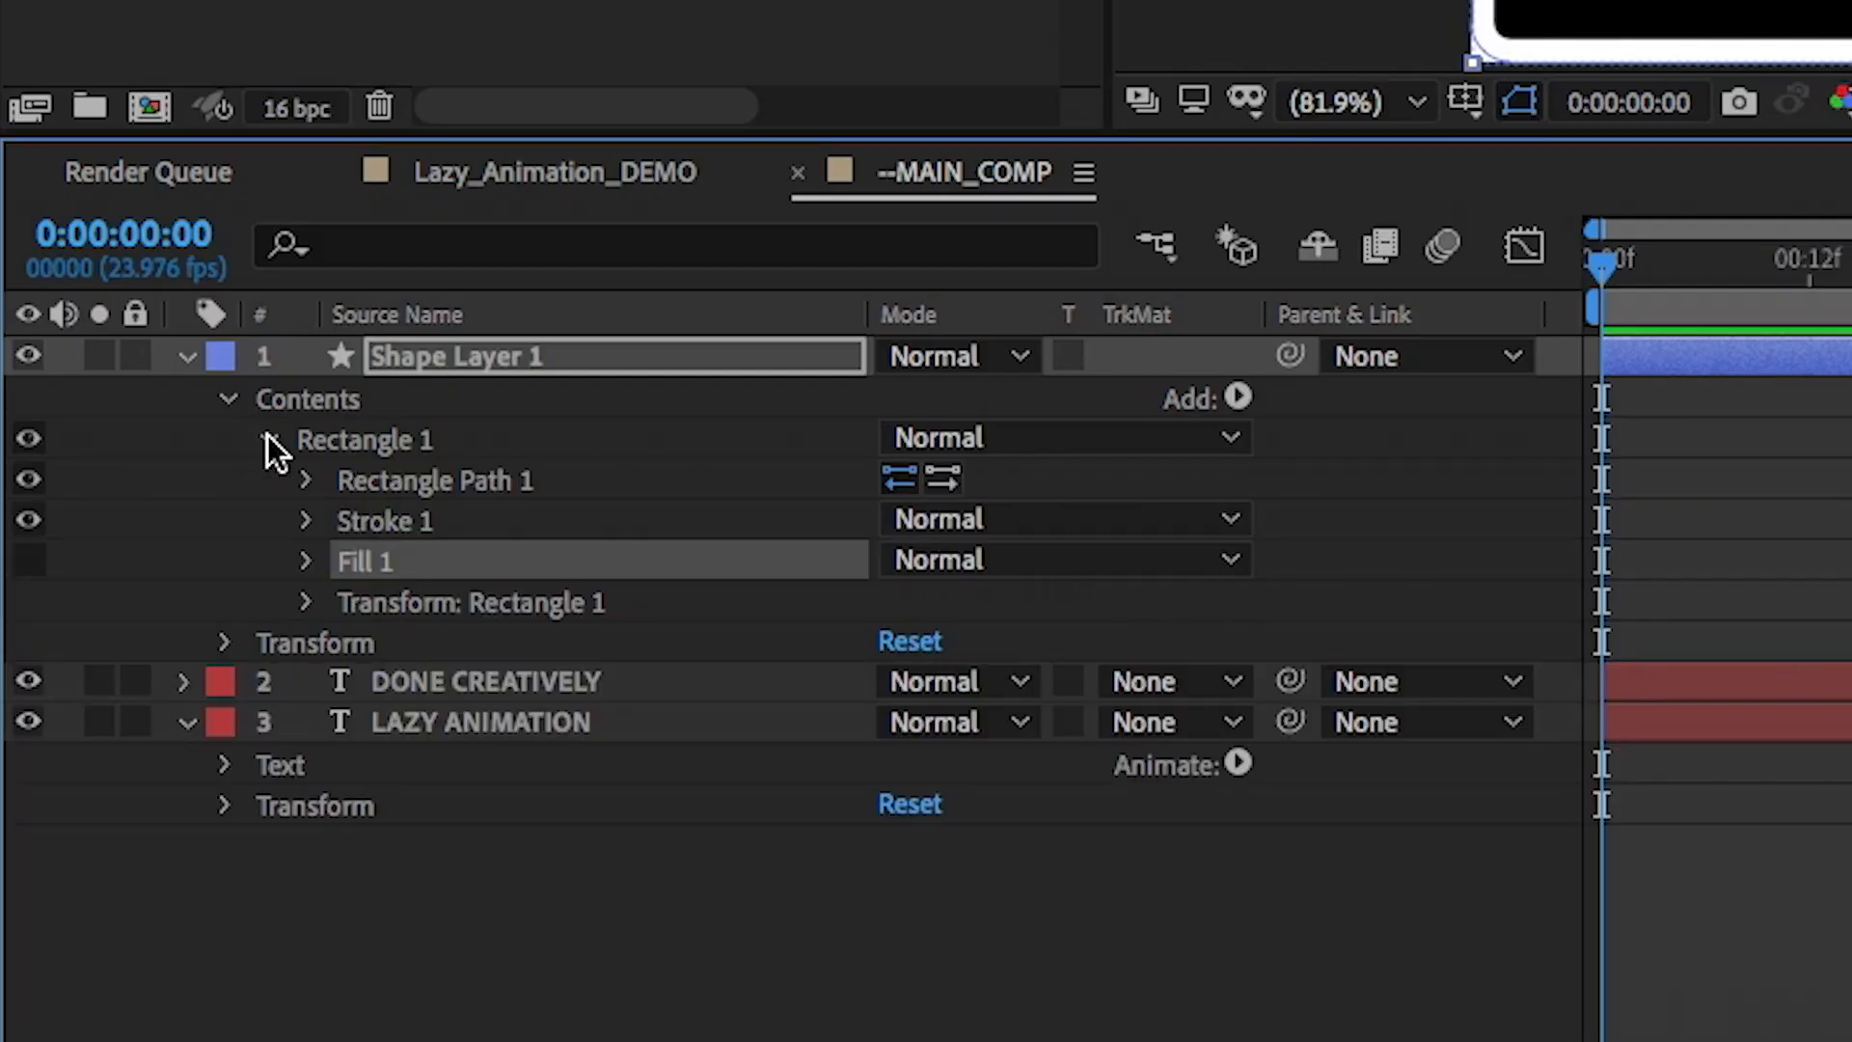
{"action": "left_click", "coordinate": [301, 480]}
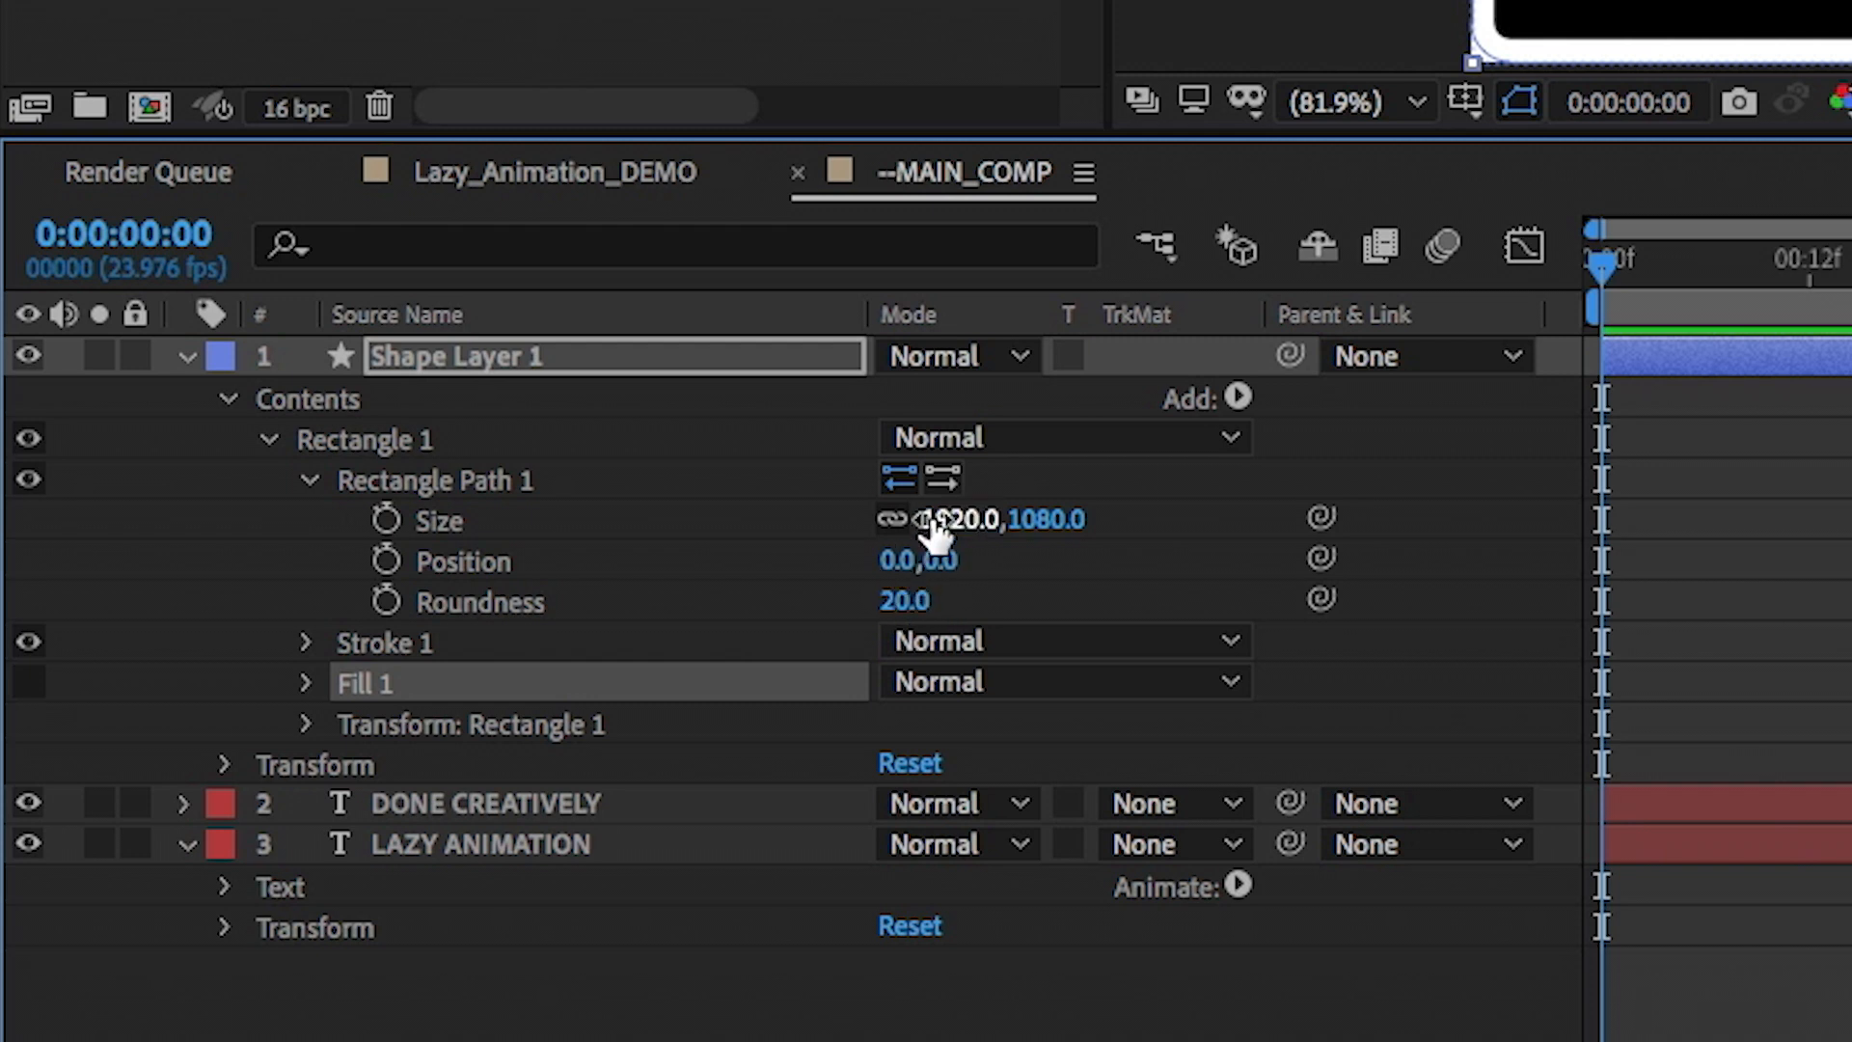
{"action": "left_click_drag", "start_coordinate": [639, 833], "coordinate": [9, 849]}
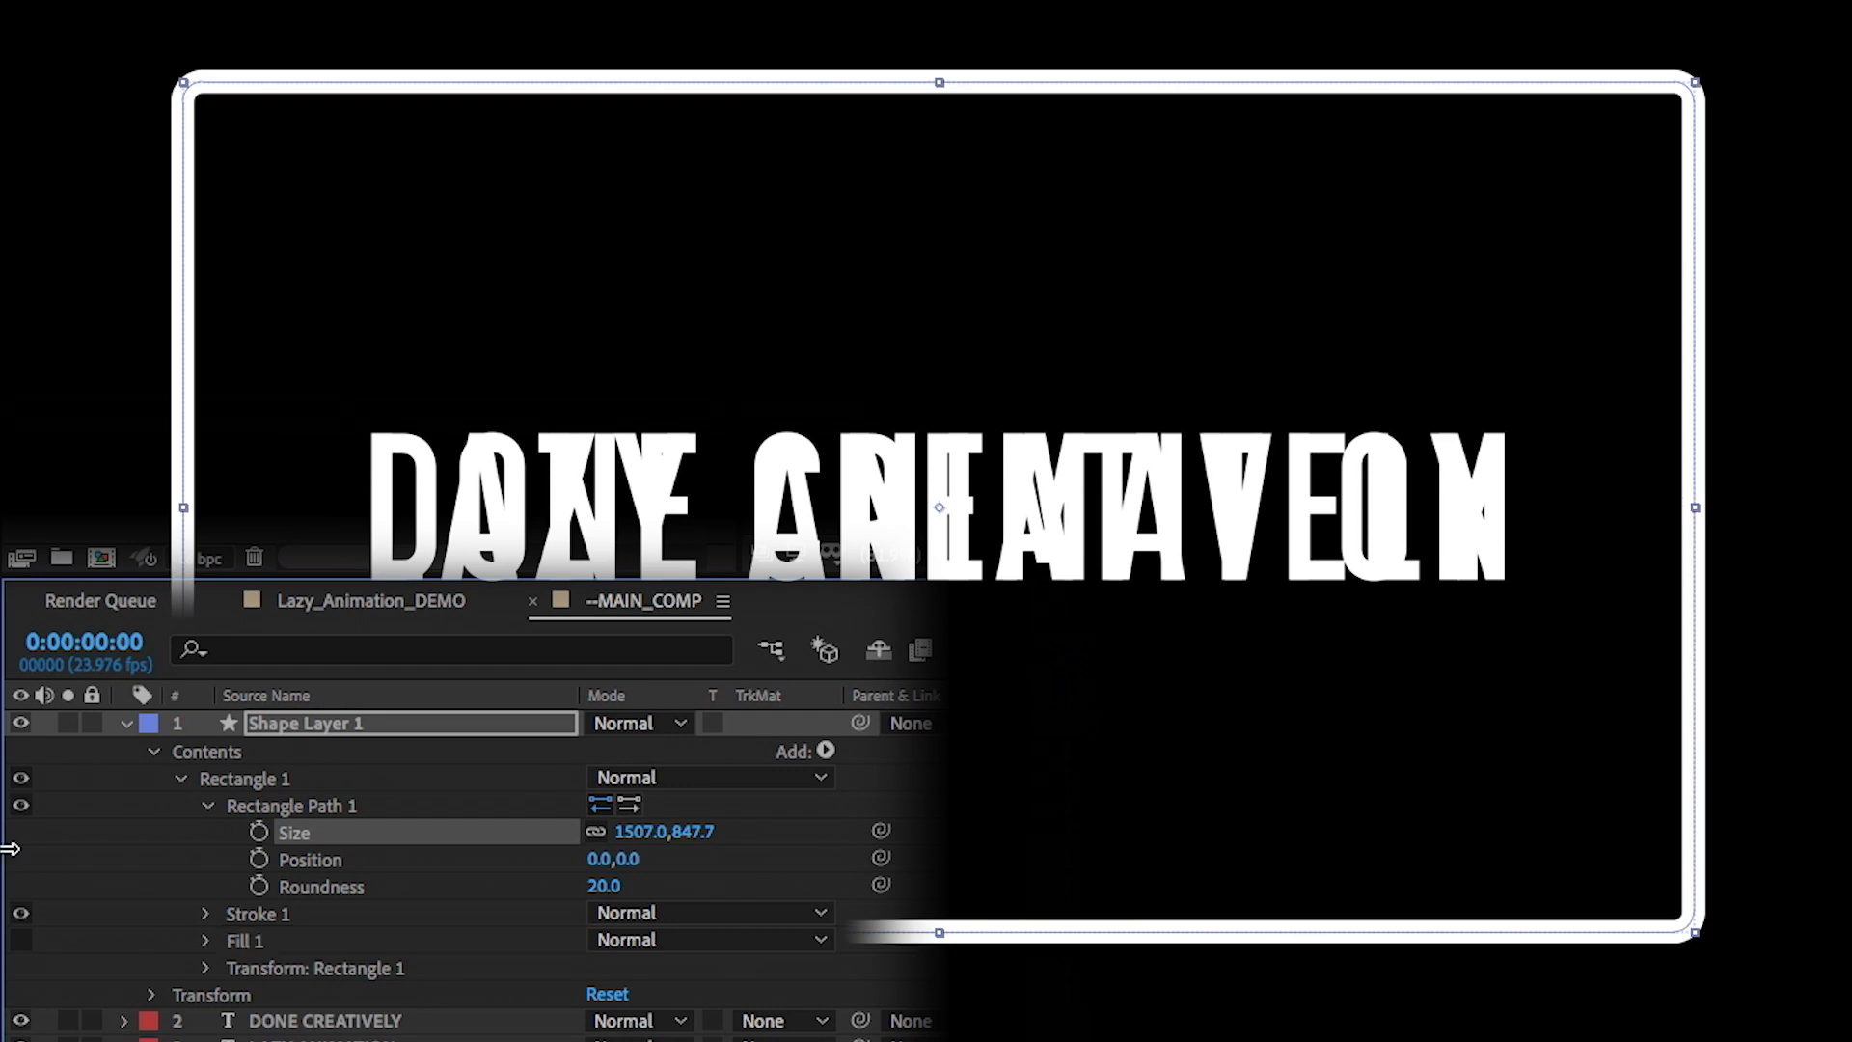
{"action": "left_click_drag", "start_coordinate": [637, 830], "coordinate": [295, 825]}
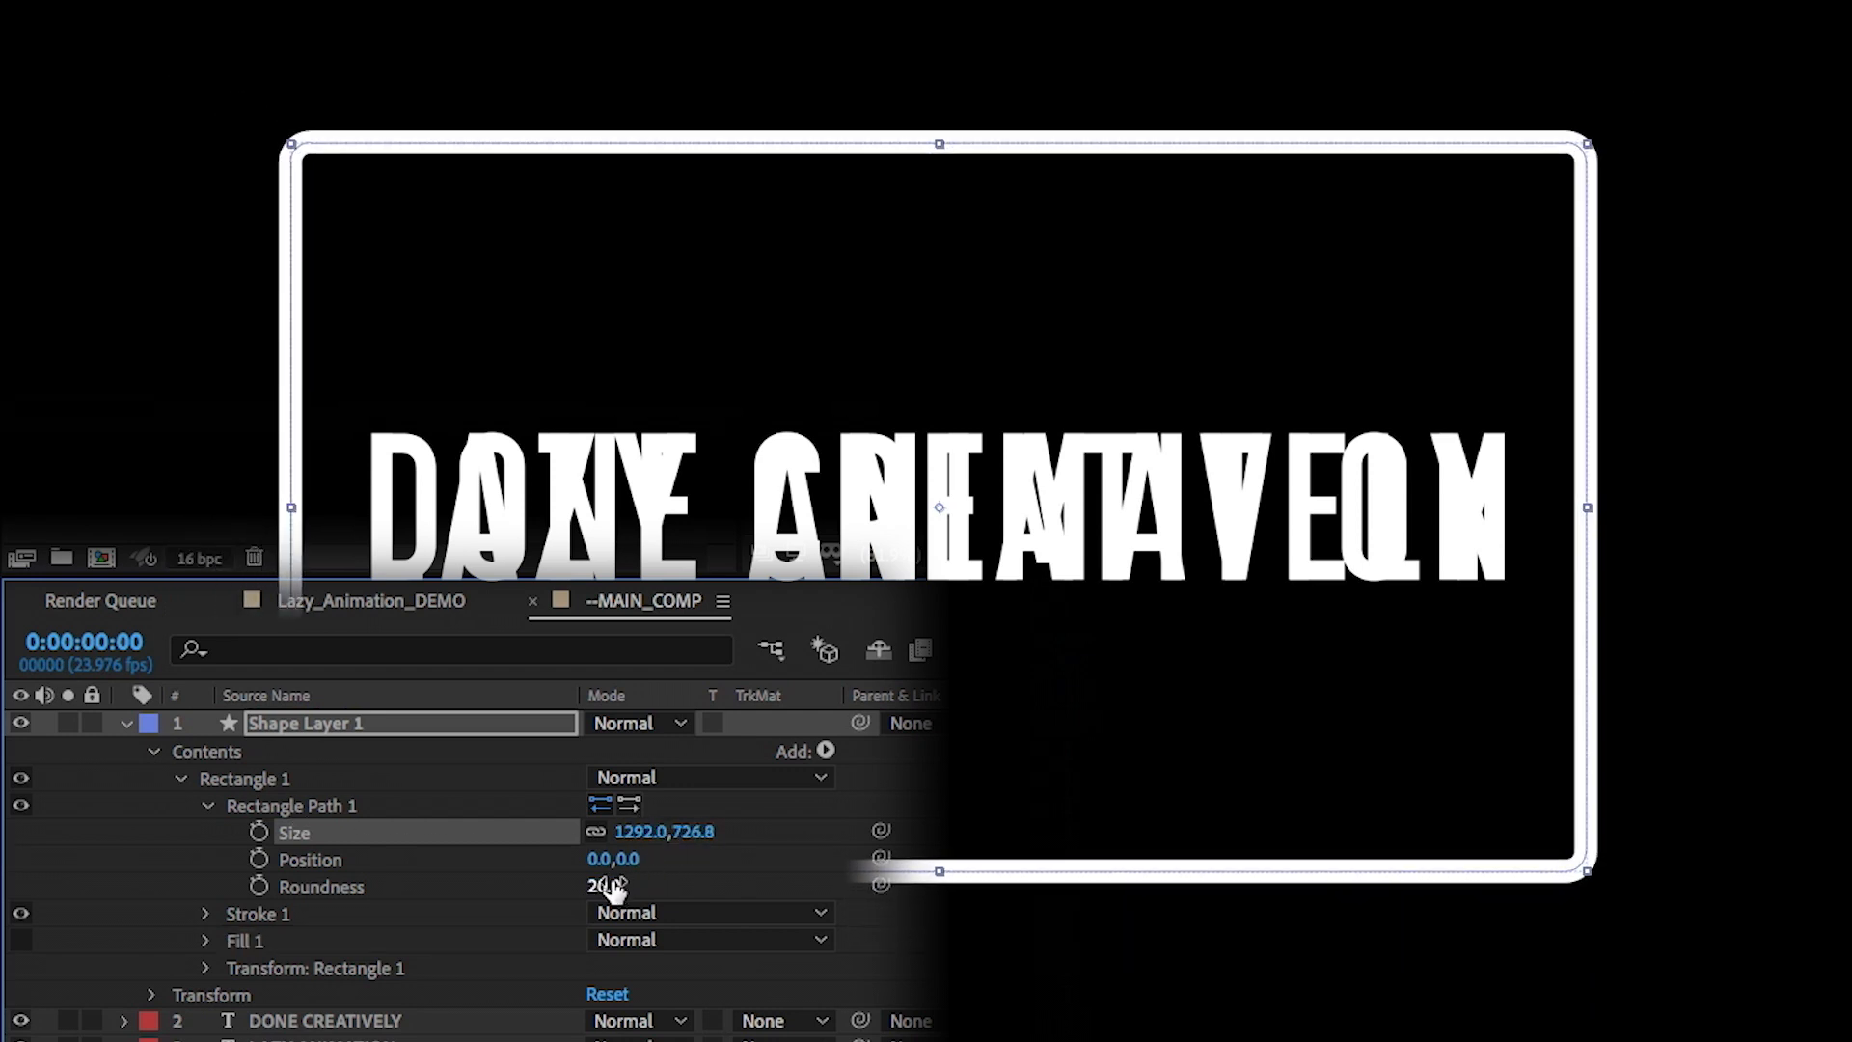
Set the rounded rectangle path's roundness to 420
{"action": "left_click_drag", "start_coordinate": [605, 885], "coordinate": [1075, 684]}
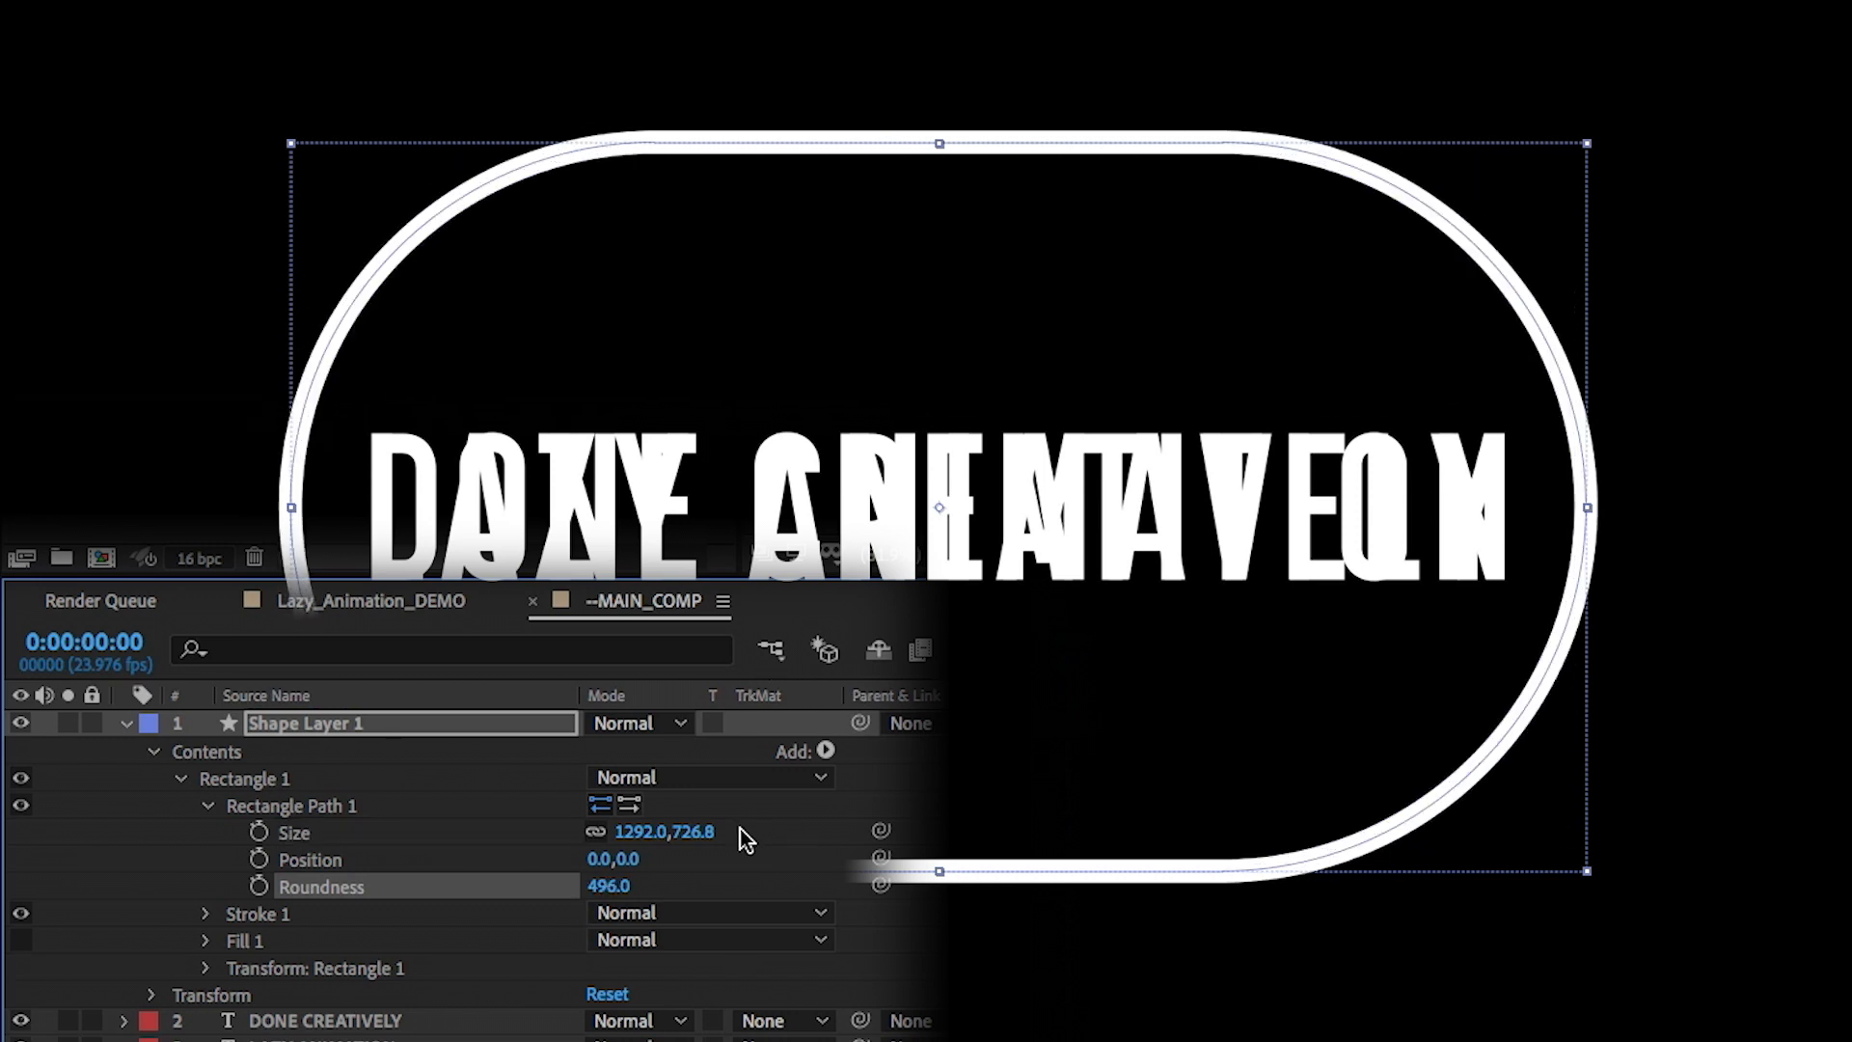
{"action": "left_click_drag", "start_coordinate": [609, 885], "coordinate": [496, 856]}
{"action": "left_click", "coordinate": [908, 496]}
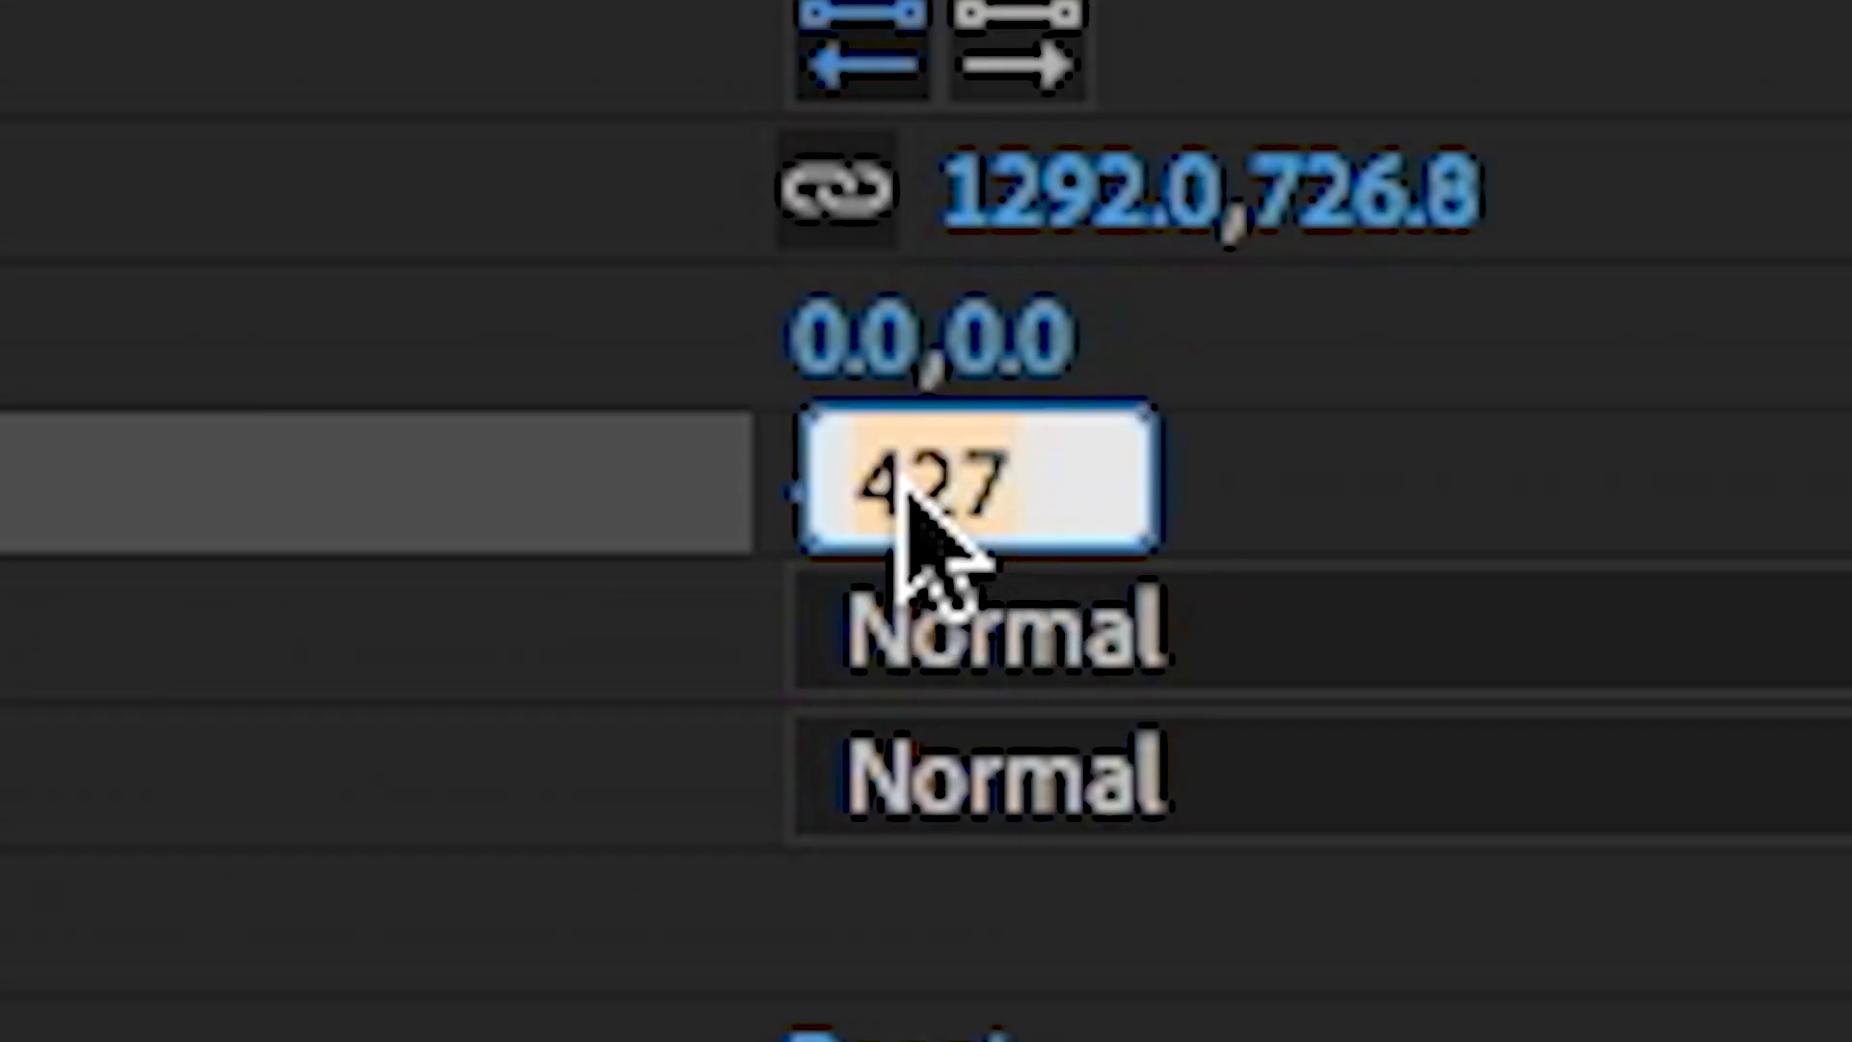
{"action": "type", "text": "420"}
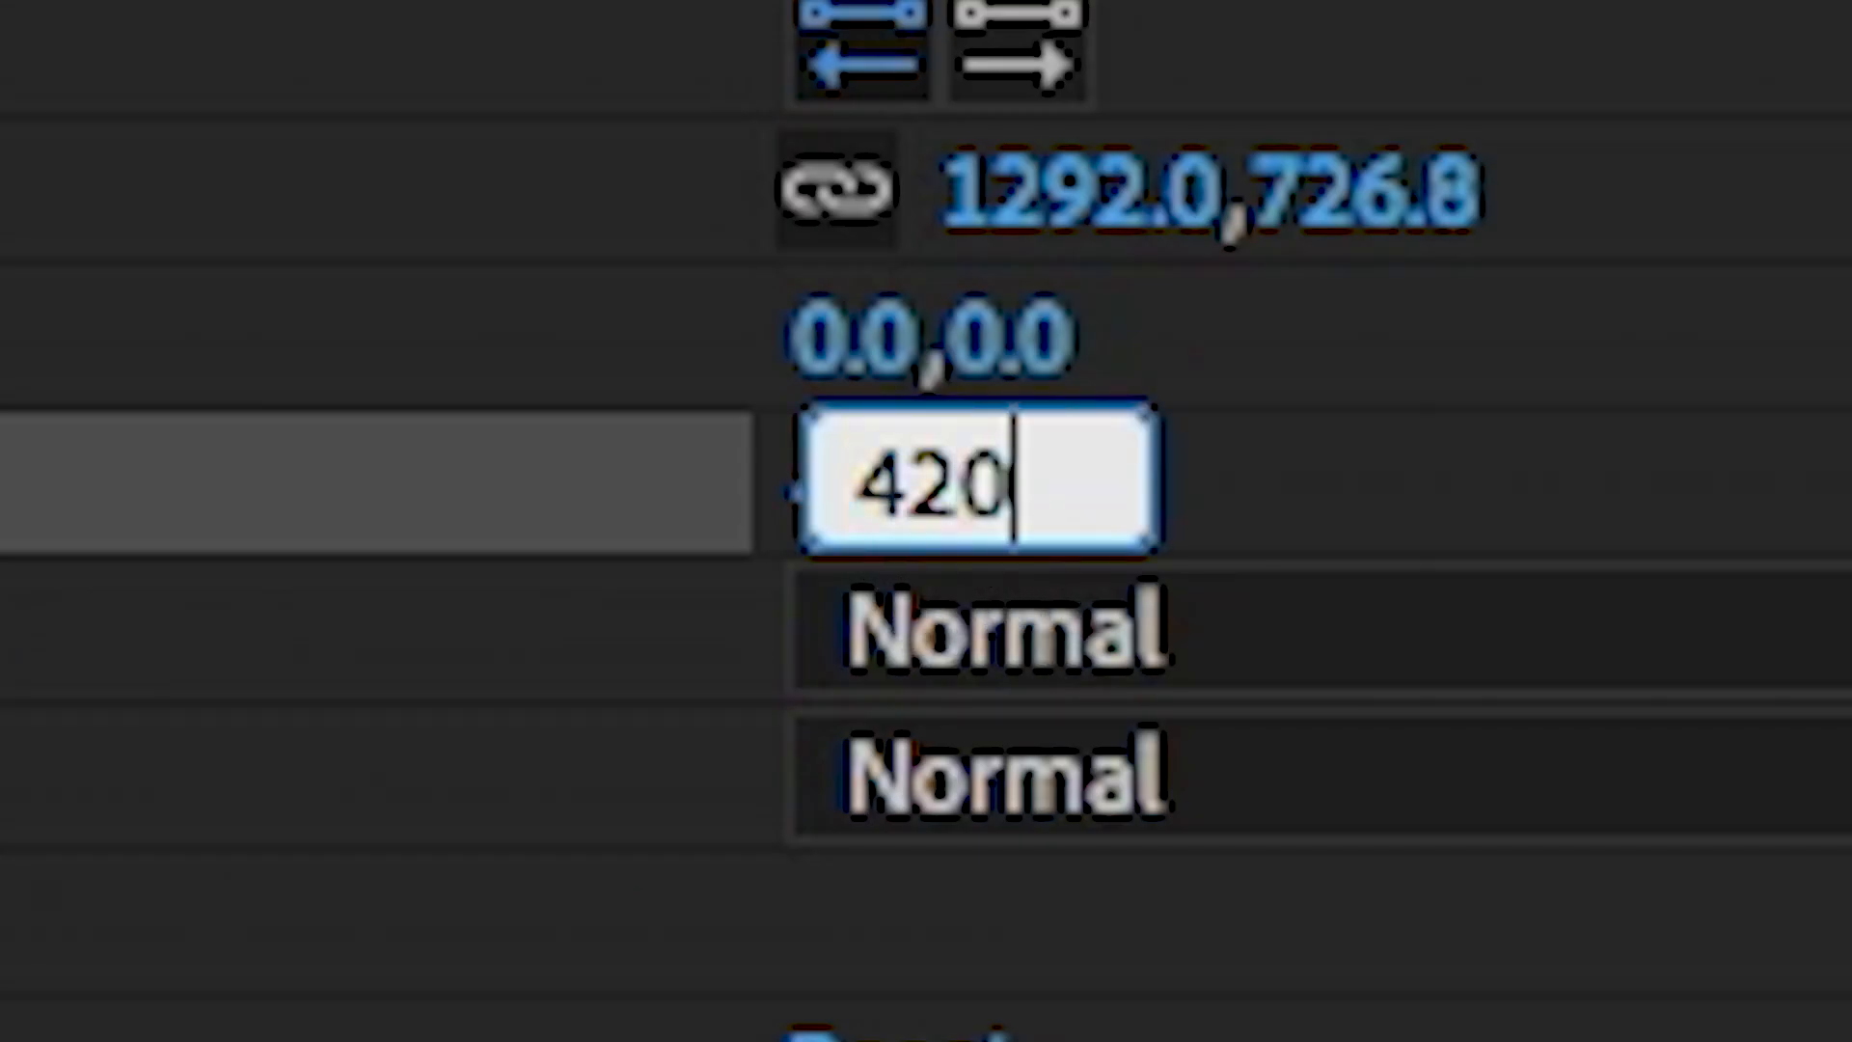
{"action": "key", "text": "Return"}
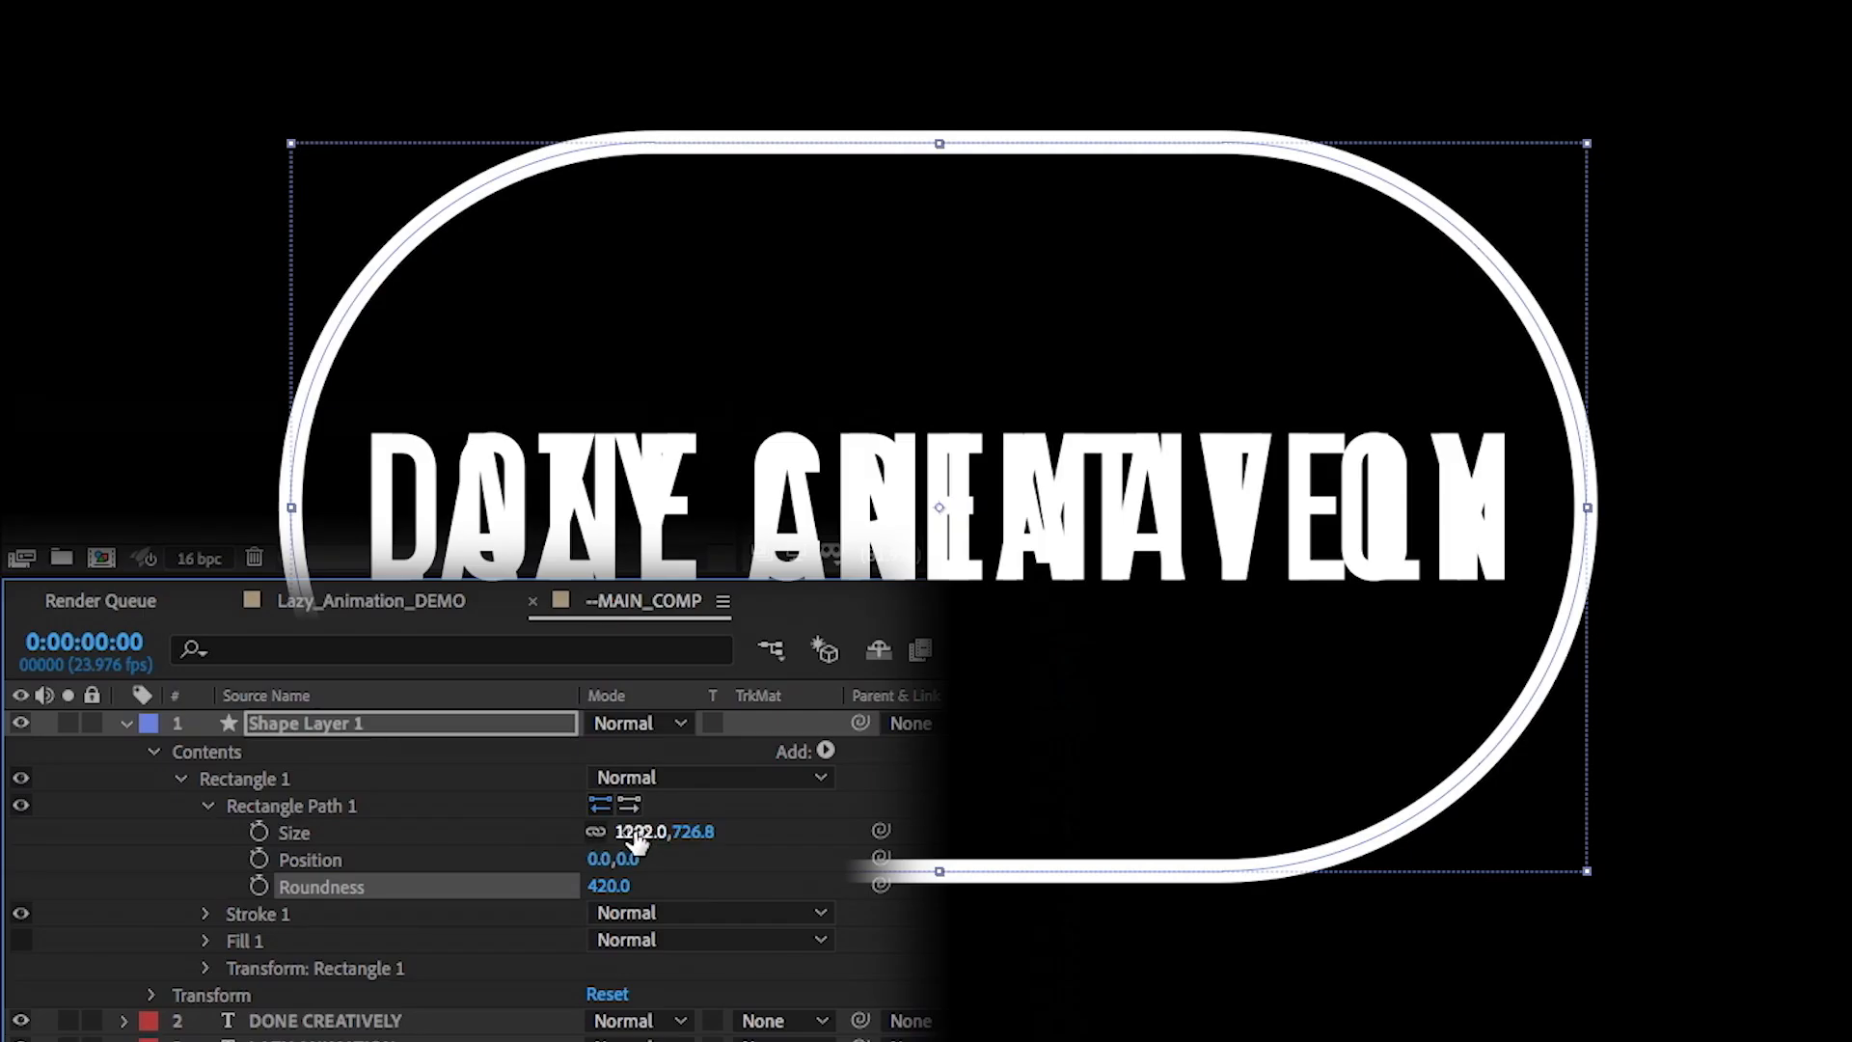
Unlink the path's size proportions and resize the rounded rectangle to about 1355 x 298 around the text
{"action": "left_click_drag", "start_coordinate": [1034, 196], "coordinate": [848, 196]}
{"action": "left_click_drag", "start_coordinate": [598, 831], "coordinate": [645, 819]}
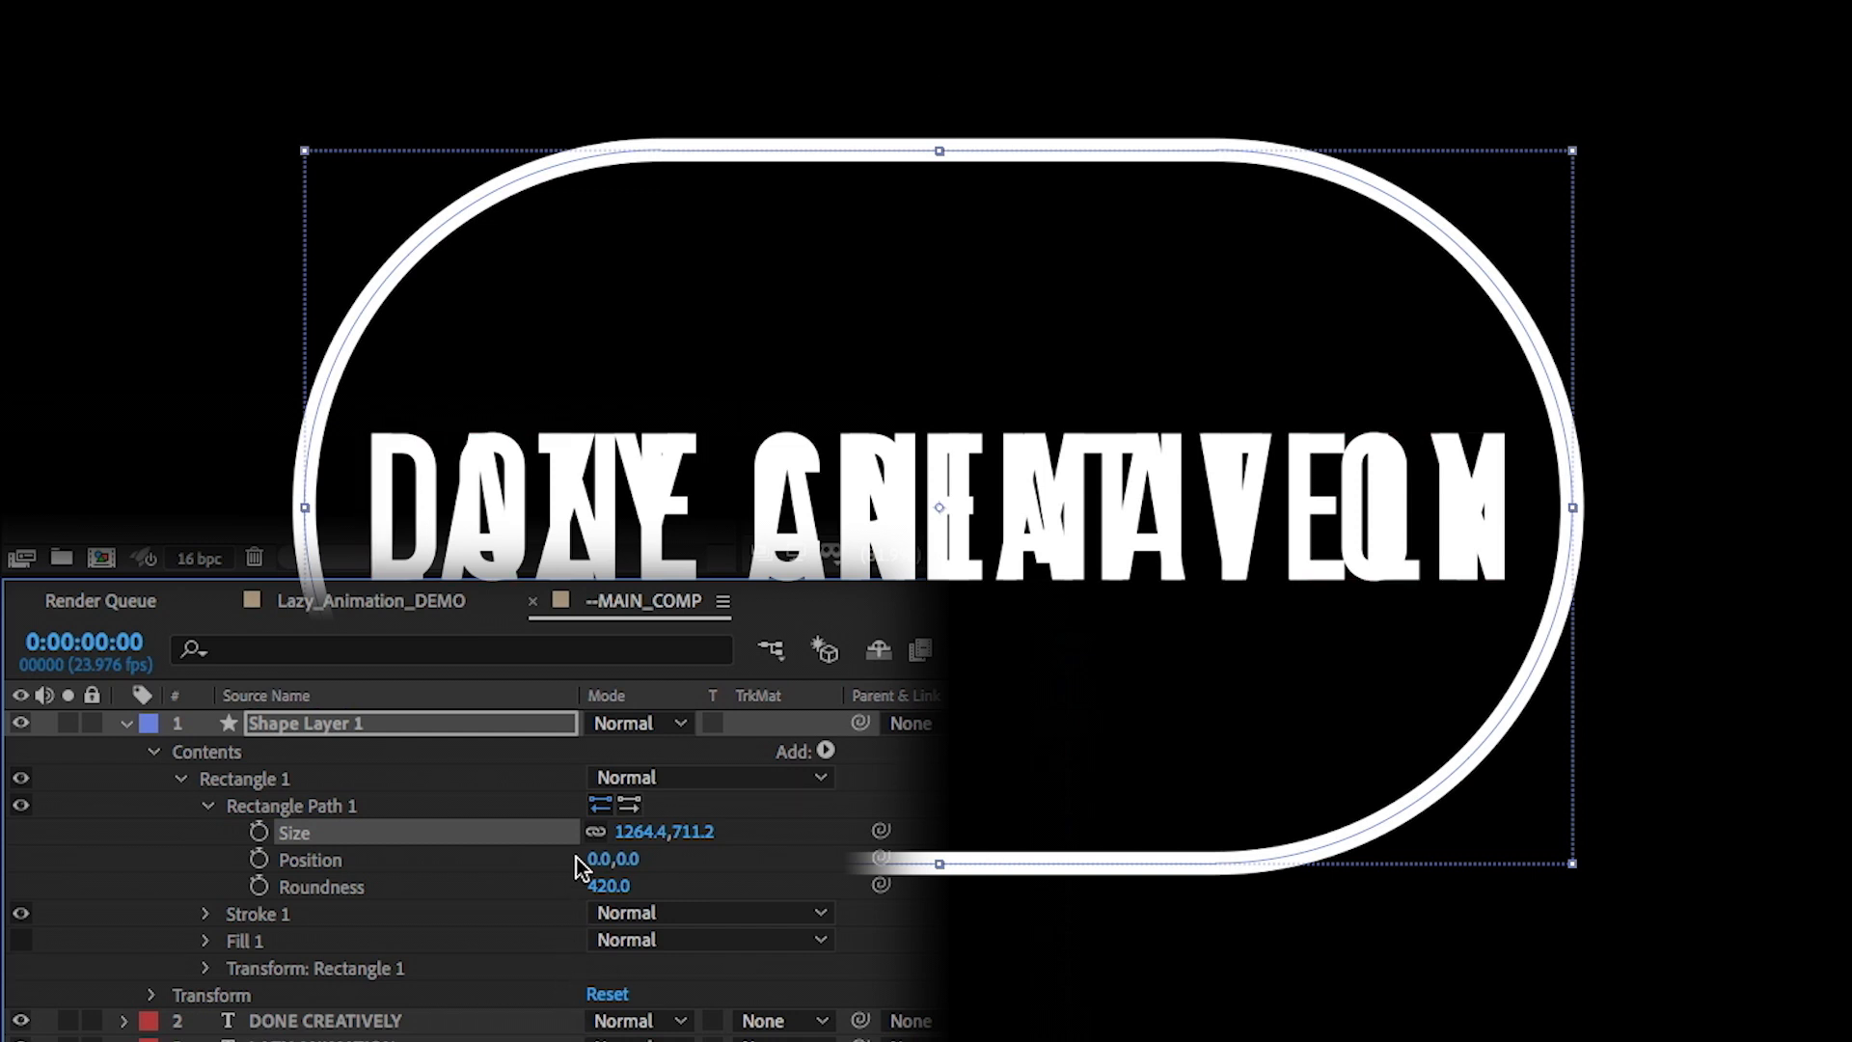
{"action": "left_click", "coordinate": [595, 831]}
{"action": "left_click_drag", "start_coordinate": [693, 831], "coordinate": [653, 835]}
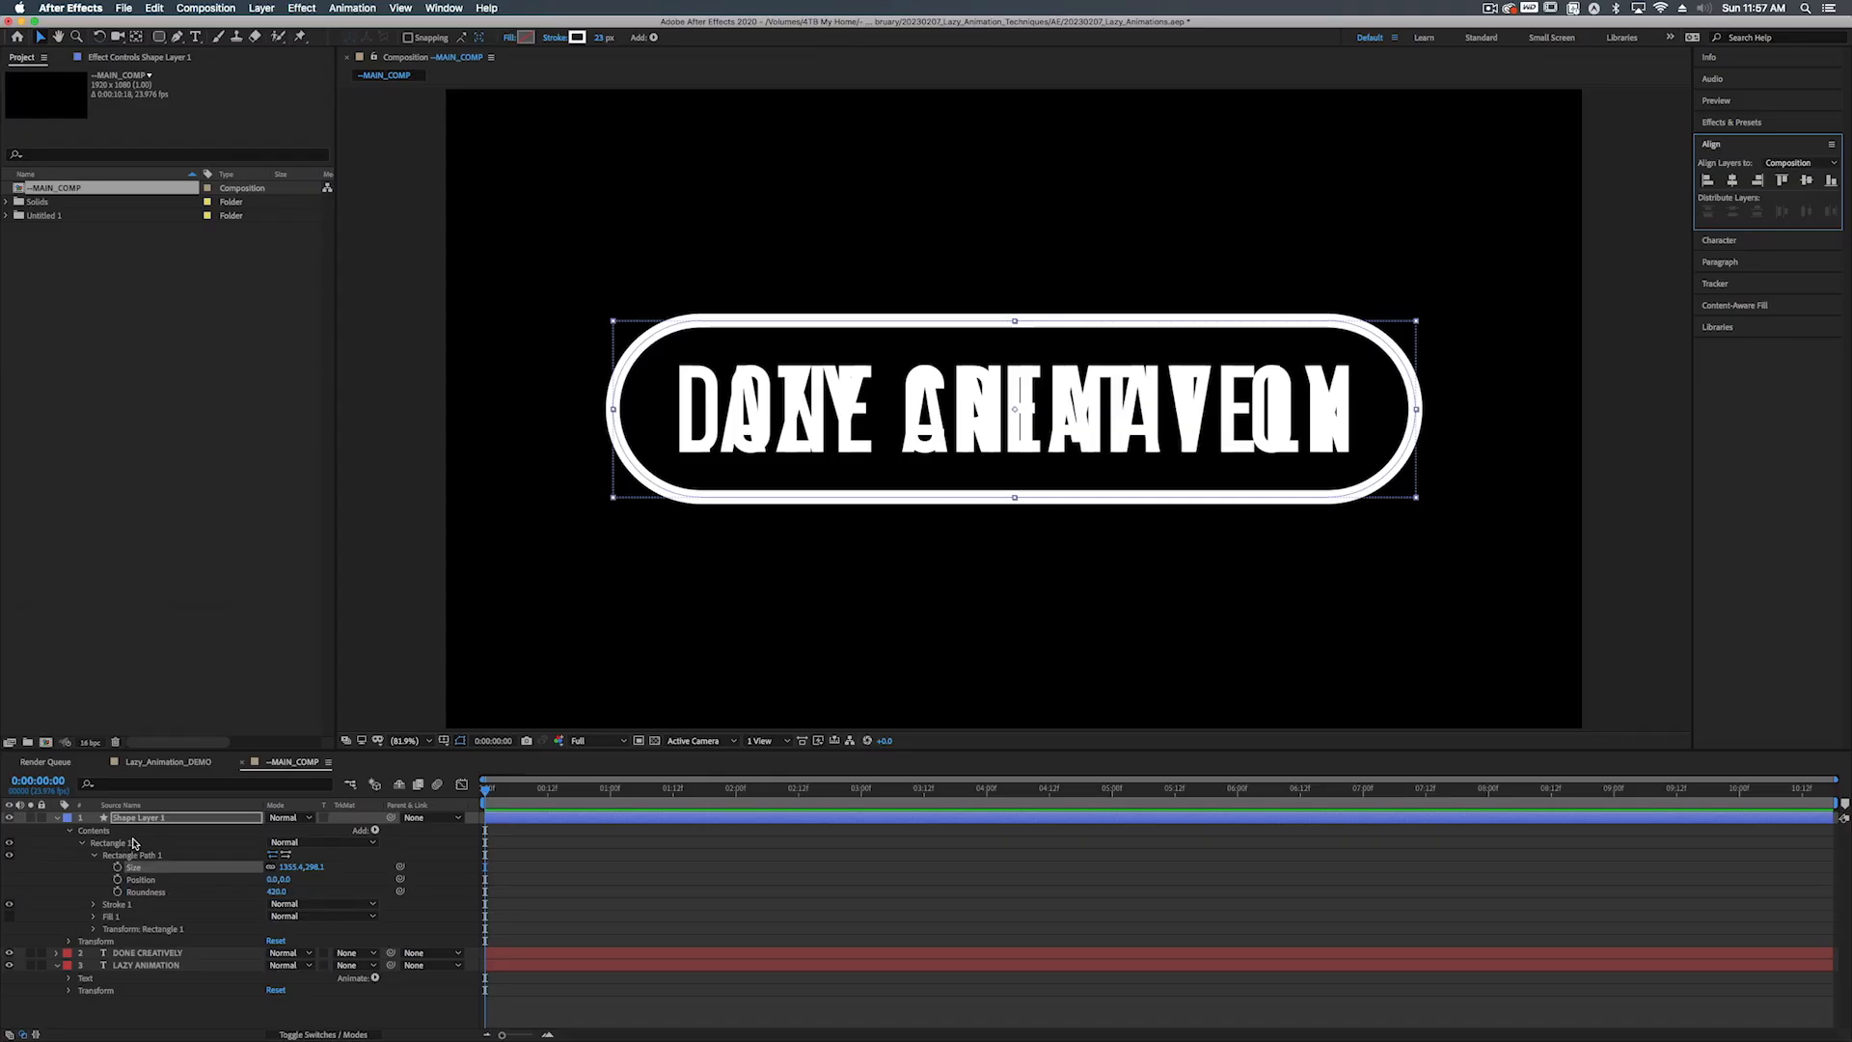
Collapse the rounded rectangle's shape layer and rename it Stroke_Graphic
{"action": "left_click", "coordinate": [58, 819]}
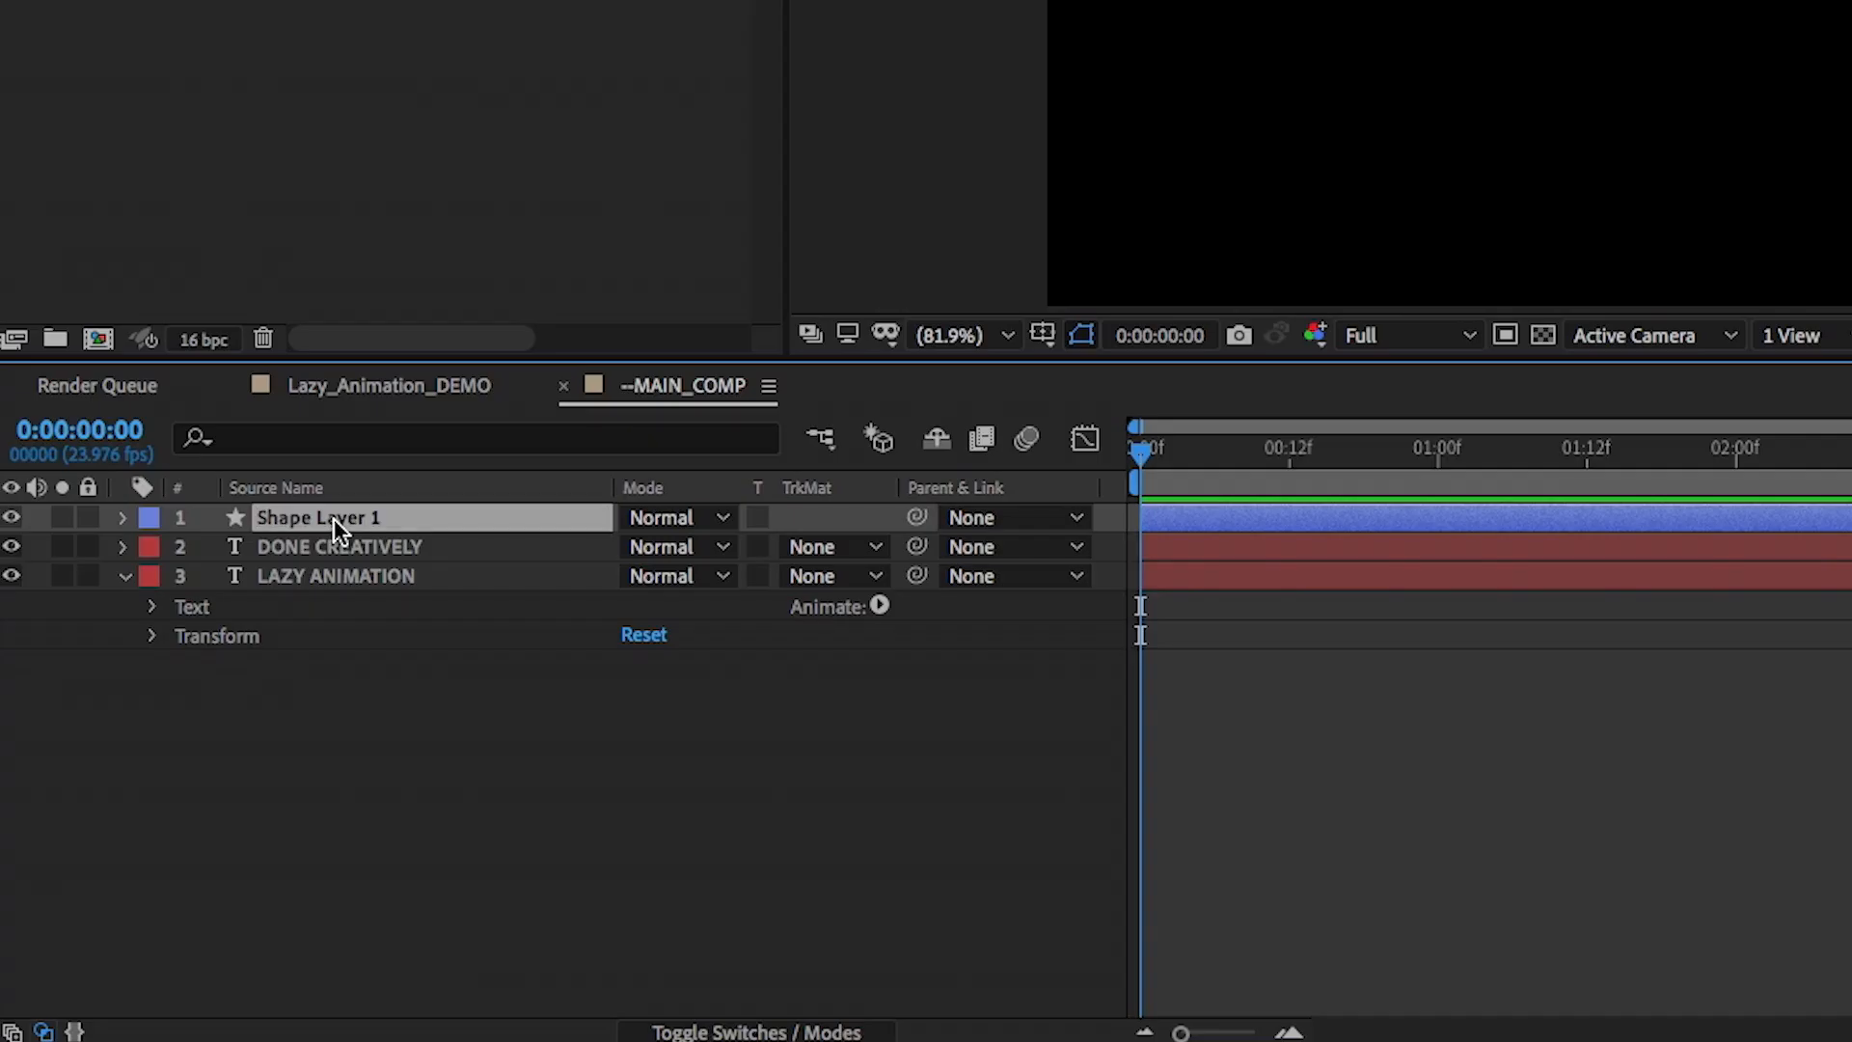
{"action": "key", "text": "Return"}
{"action": "type", "text": "Stroke"}
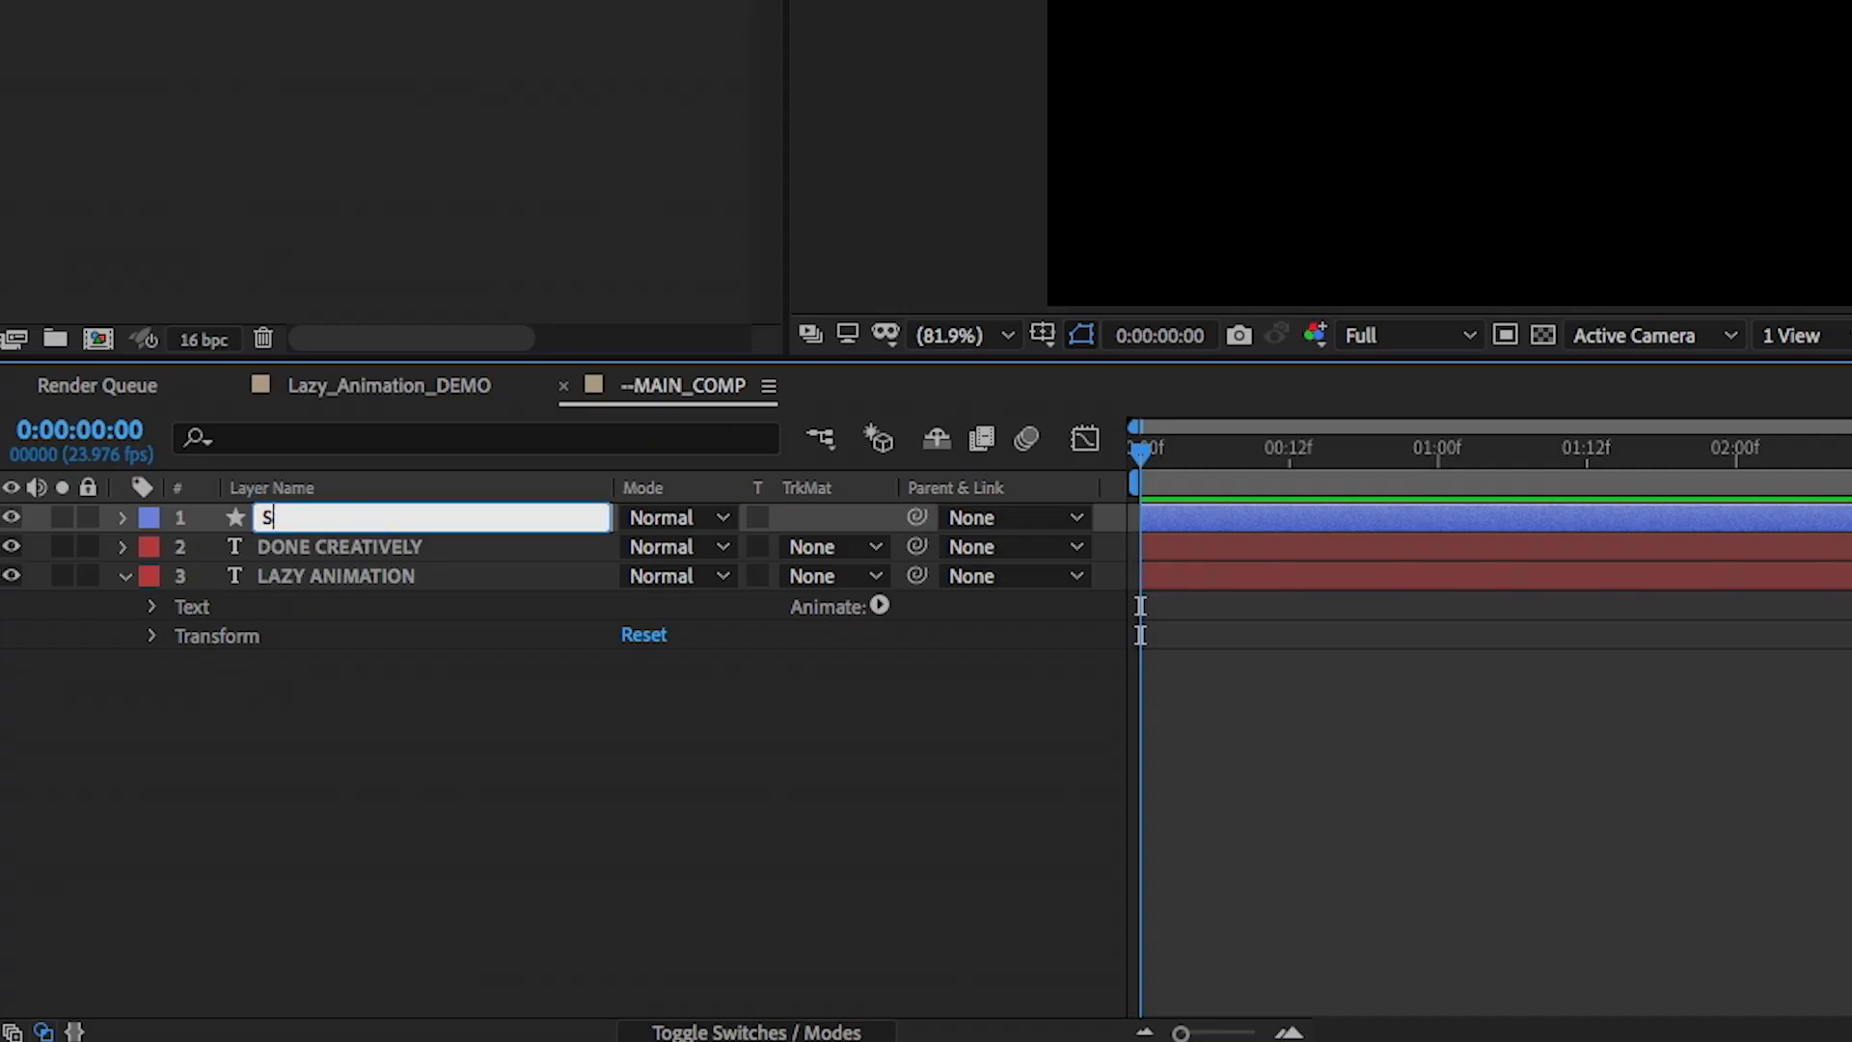
{"action": "type", "text": "_Graphic"}
{"action": "key", "text": "Return"}
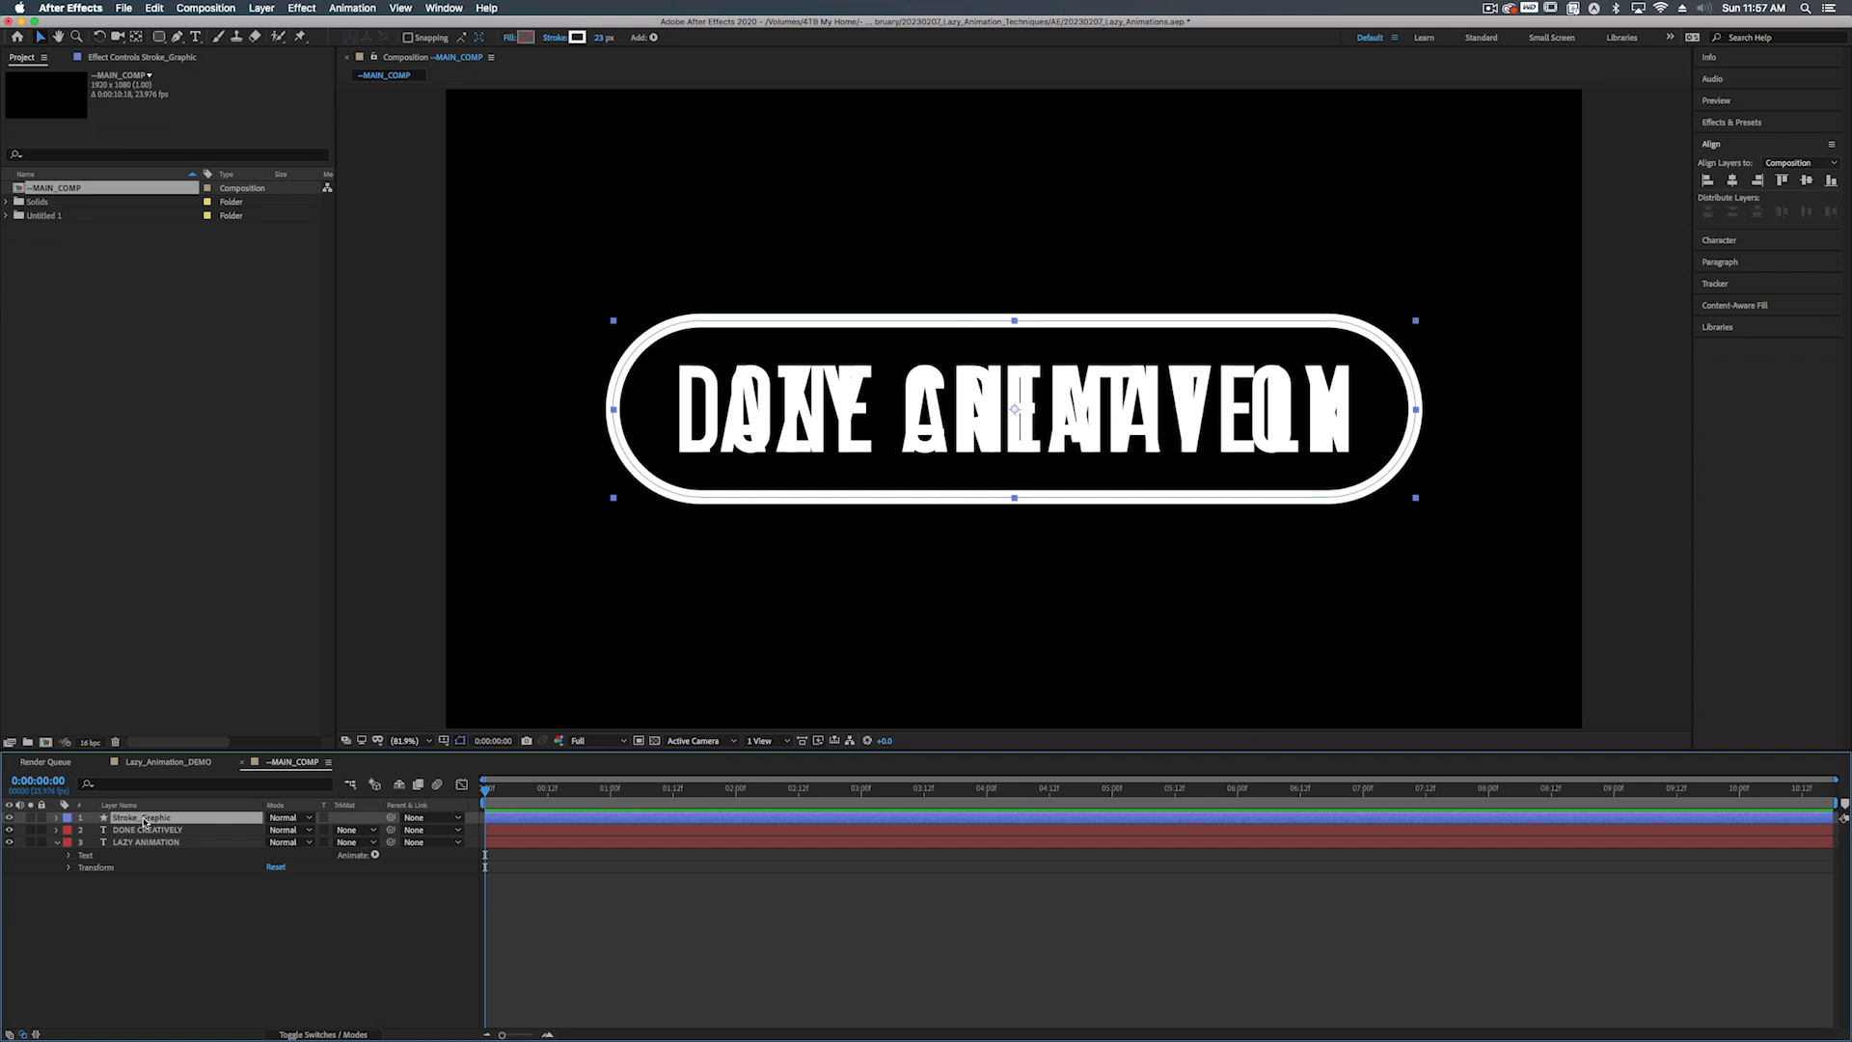
Duplicate the Stroke_Graphic layer and rename the copy Fill_ Graphic
{"action": "key", "text": "super+d"}
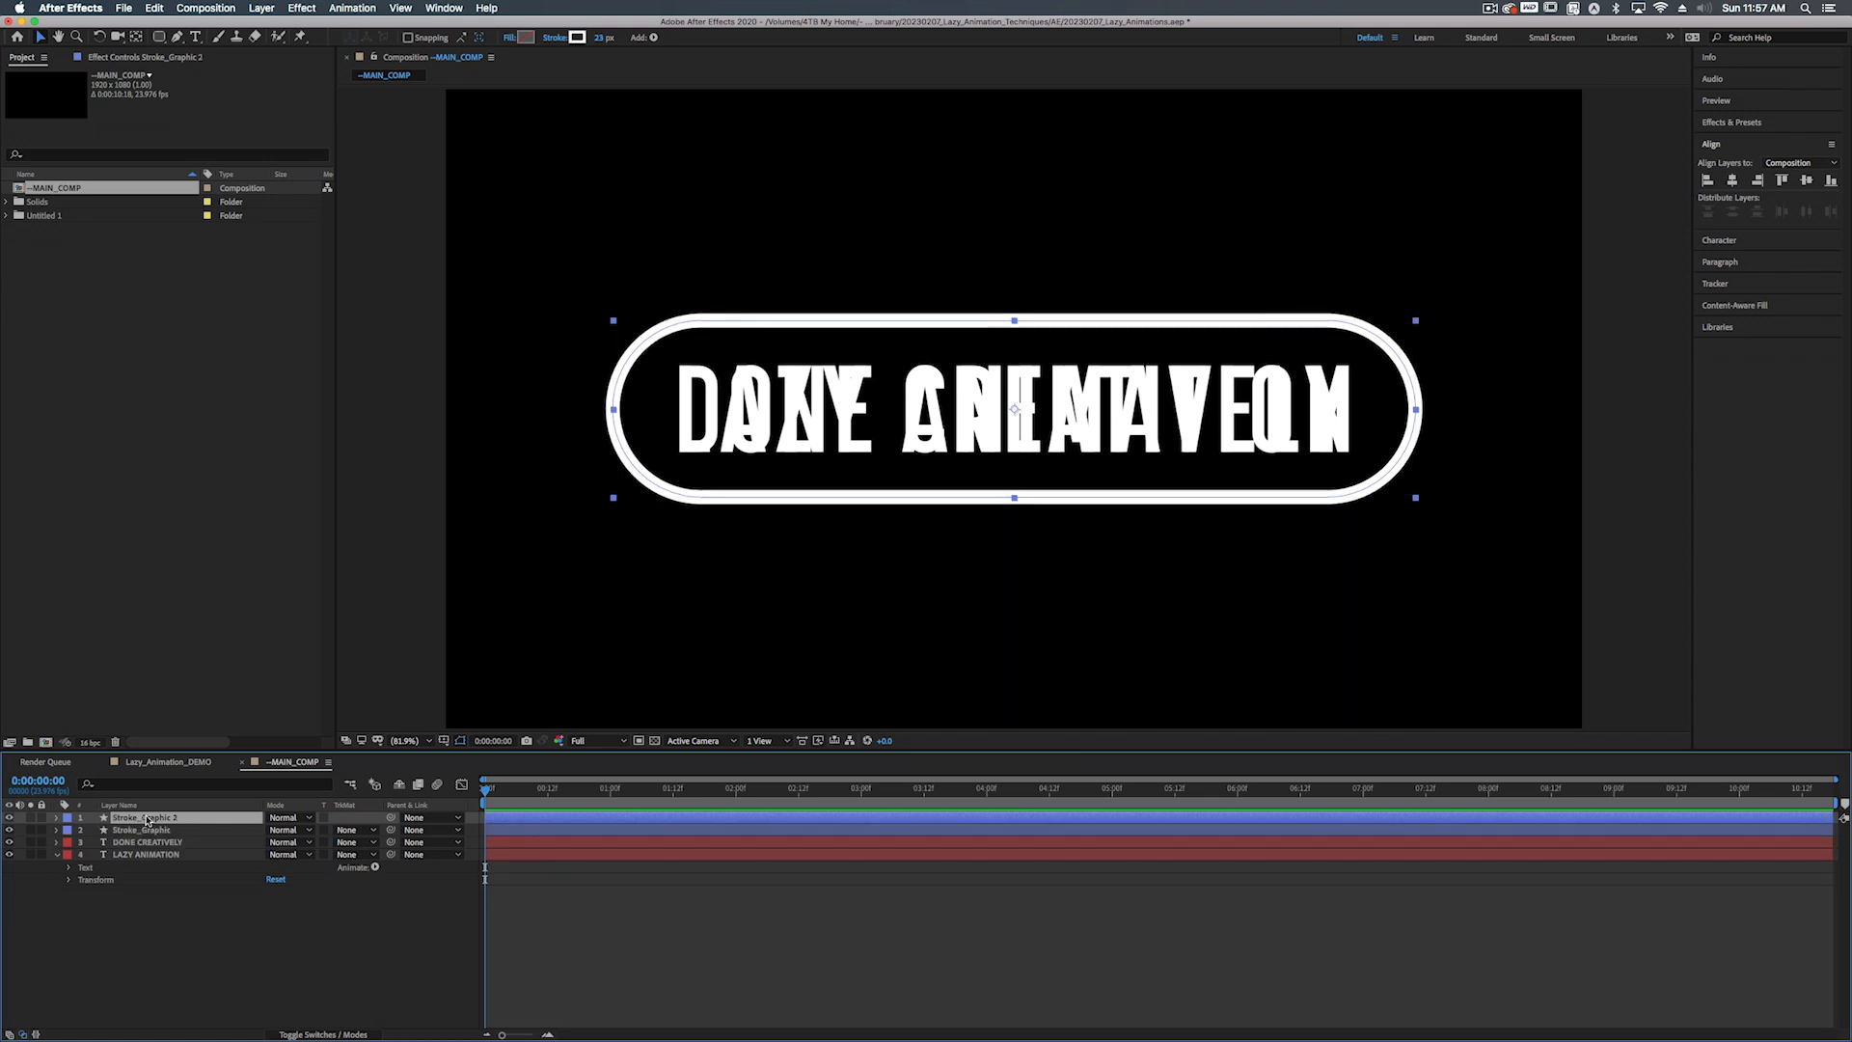
{"action": "key", "text": "Return"}
{"action": "type", "text": "Fill"}
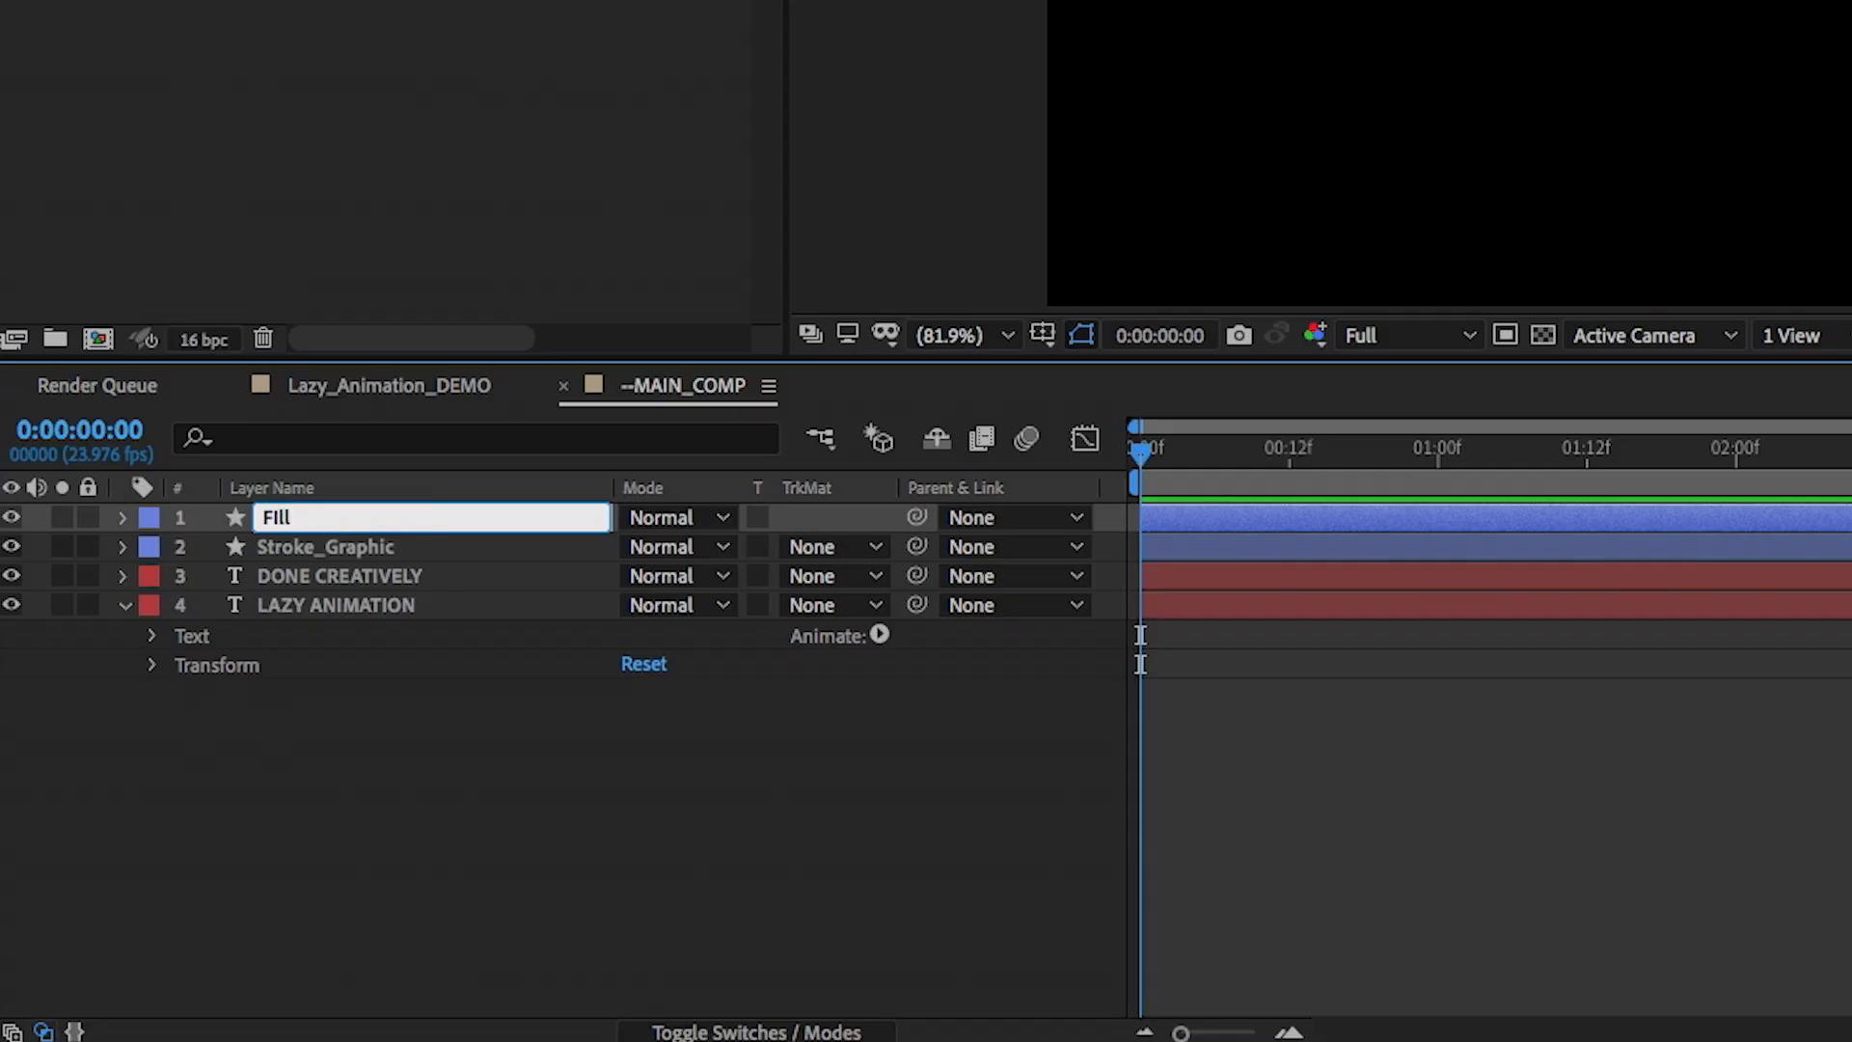
{"action": "type", "text": "_ Graphic"}
{"action": "key", "text": "Return"}
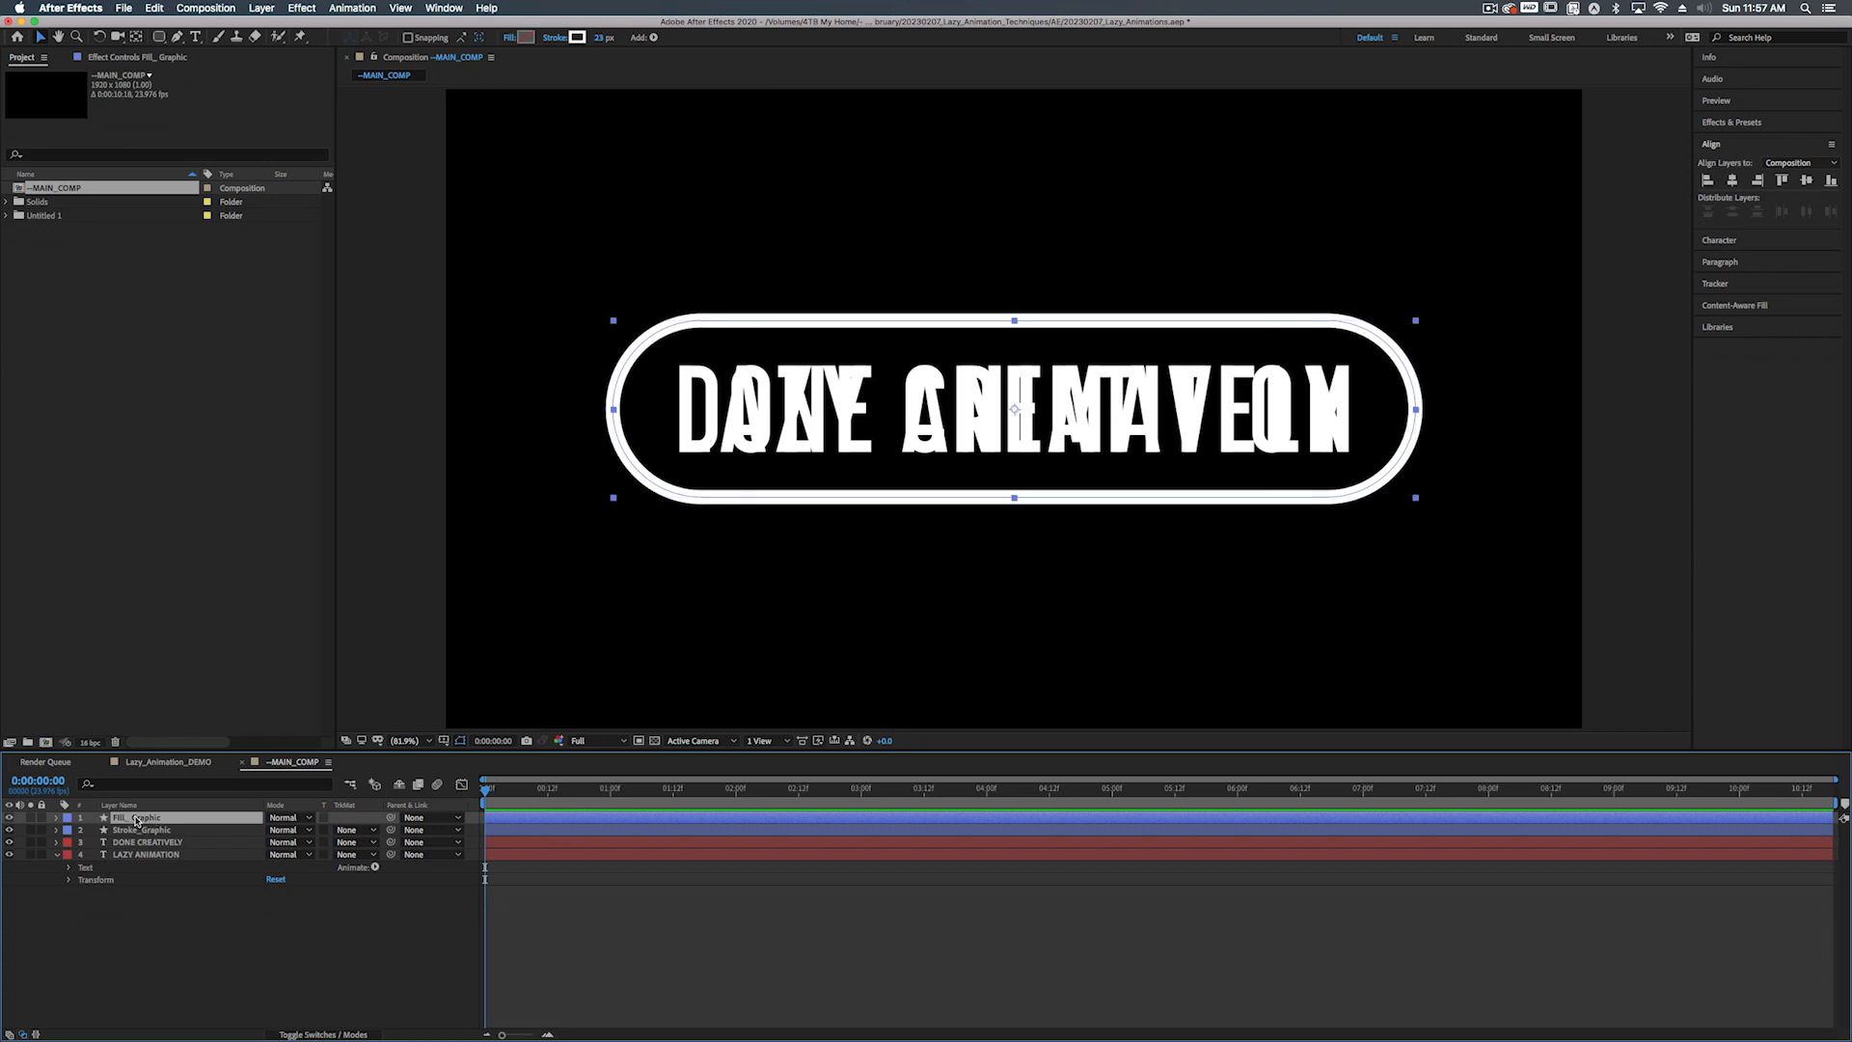
Give the Fill_ Graphic shape a solid white FFFFFF fill and move its layer below LAZY ANIMATION
{"action": "left_click", "coordinate": [526, 38]}
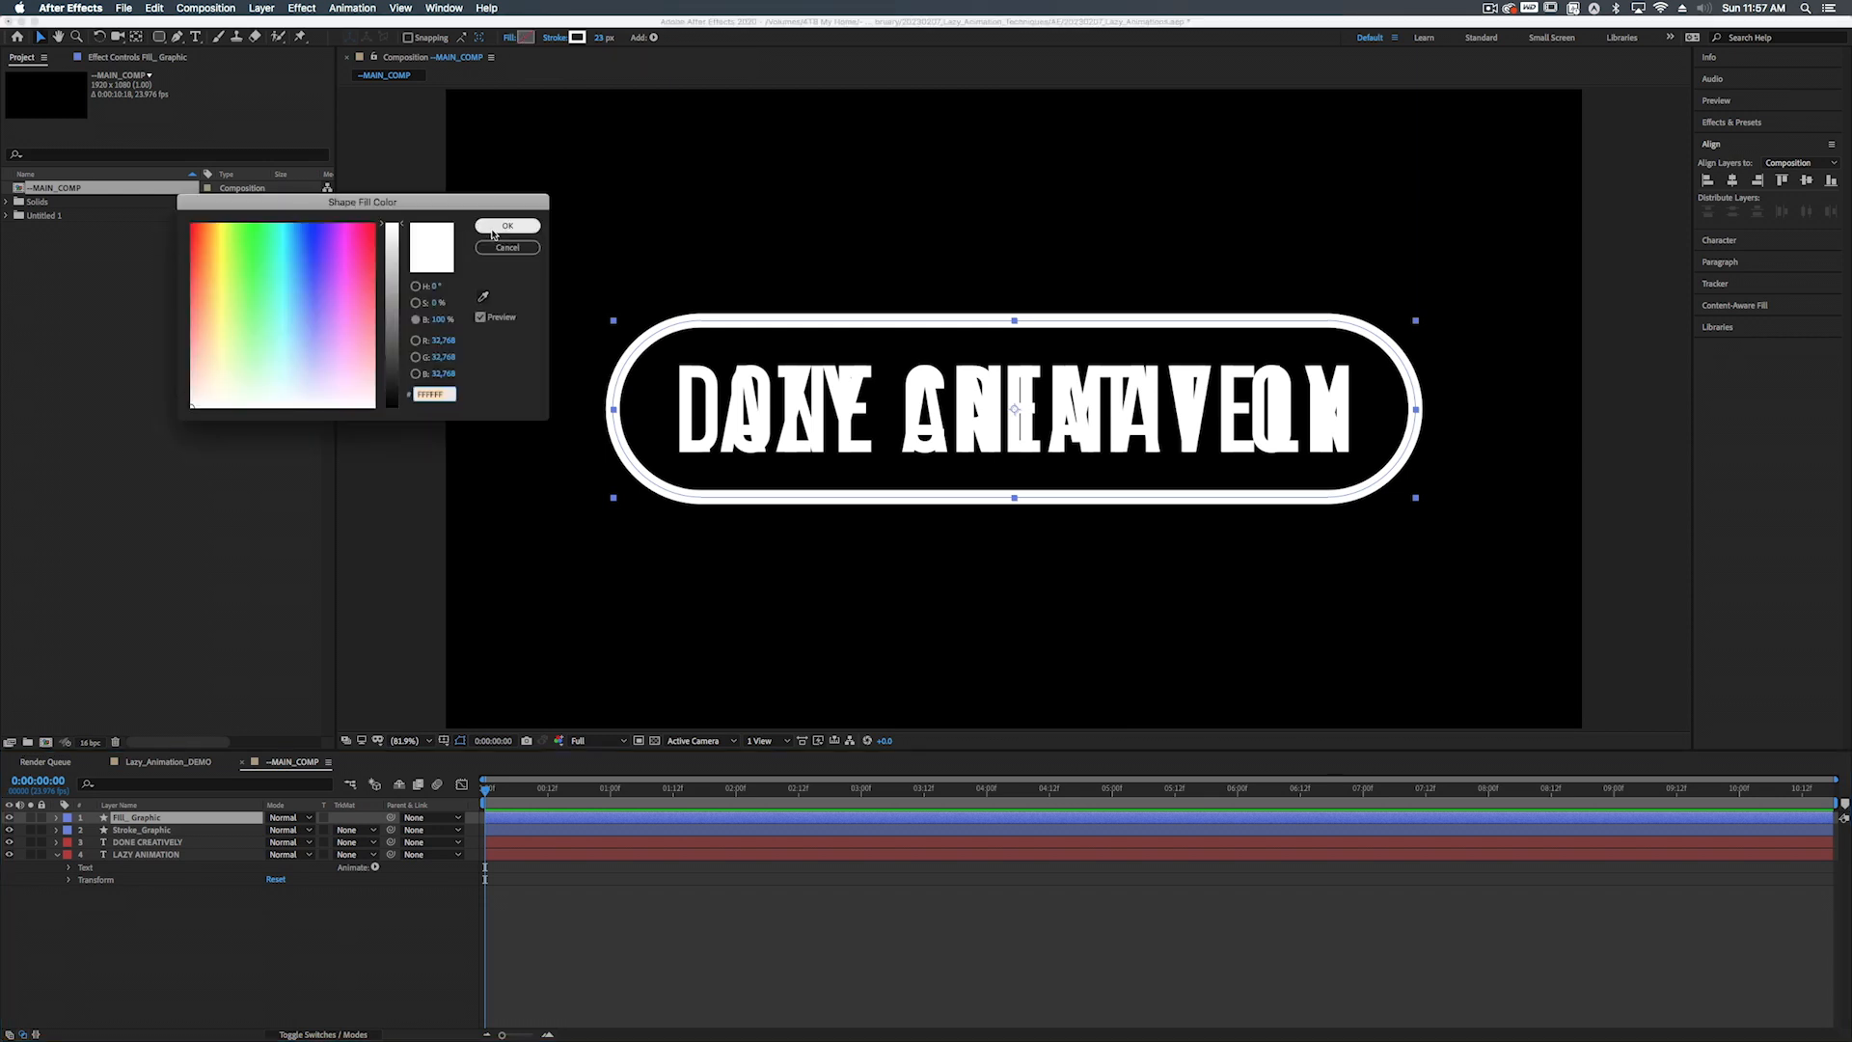
{"action": "left_click", "coordinate": [496, 228]}
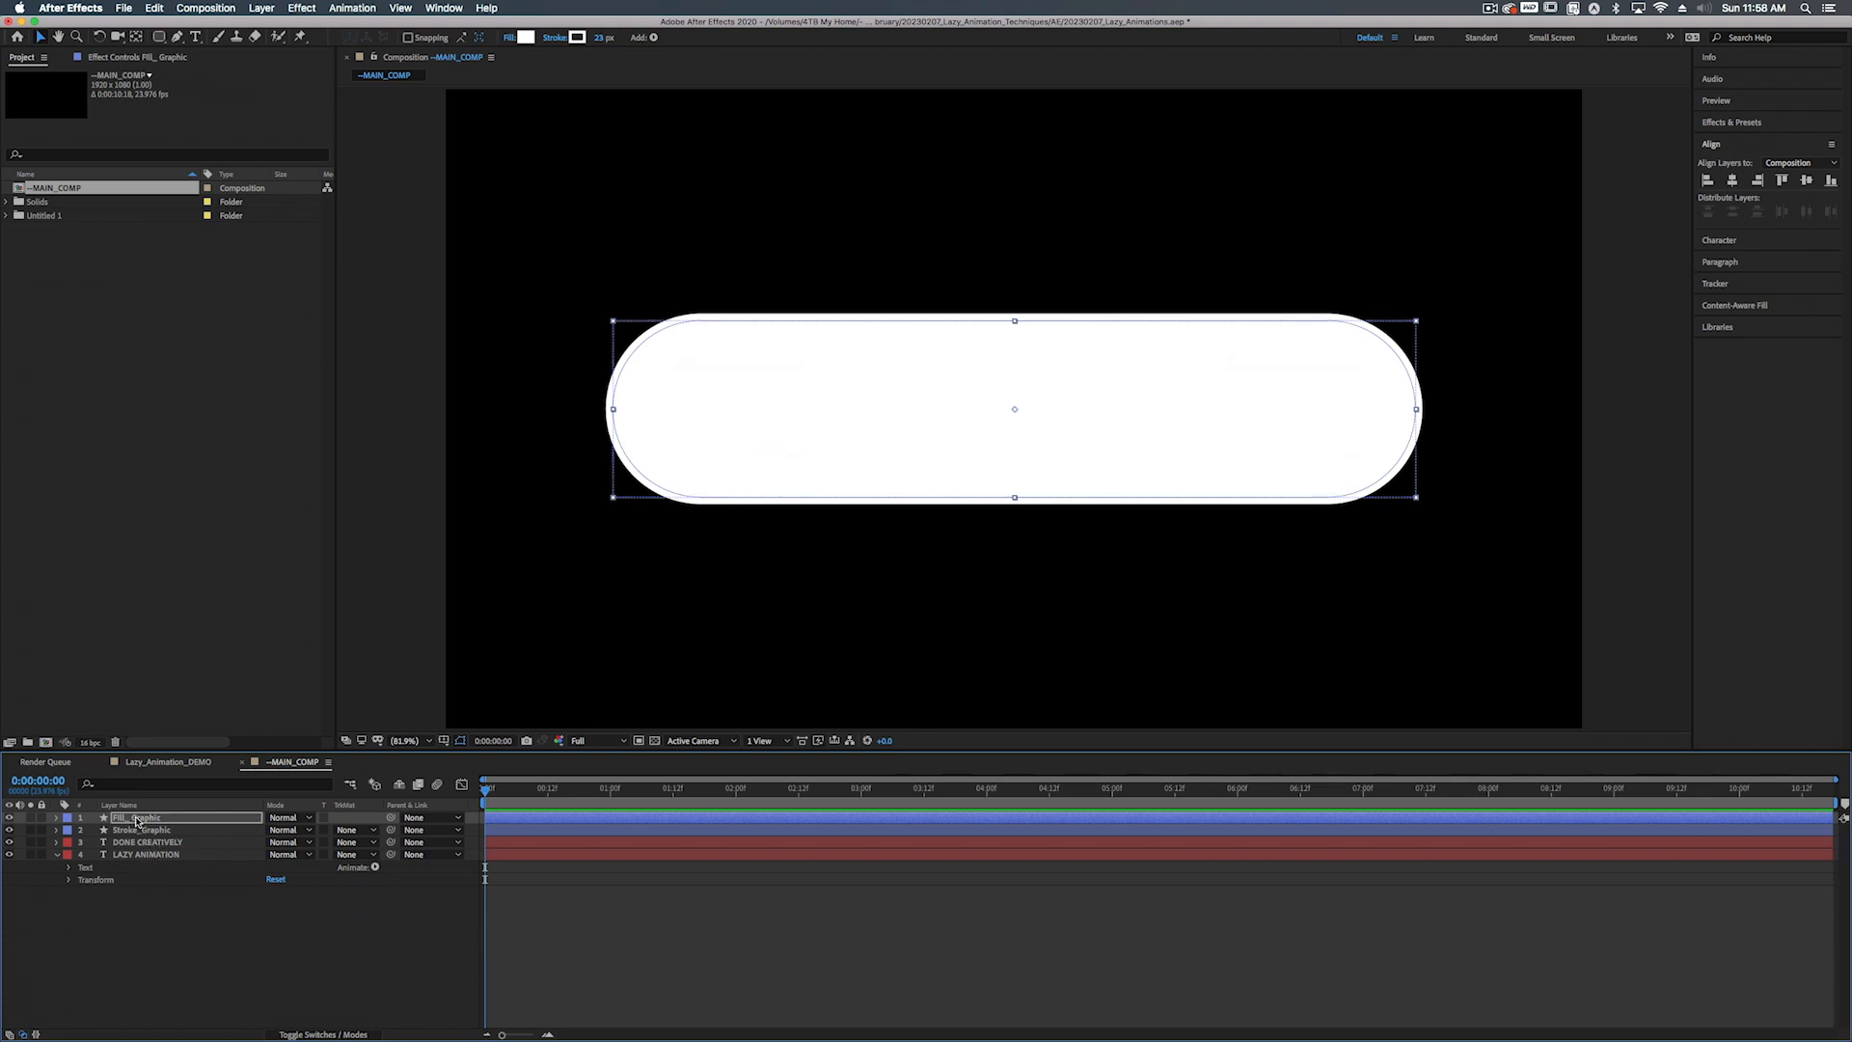
{"action": "left_click_drag", "start_coordinate": [137, 821], "coordinate": [133, 880]}
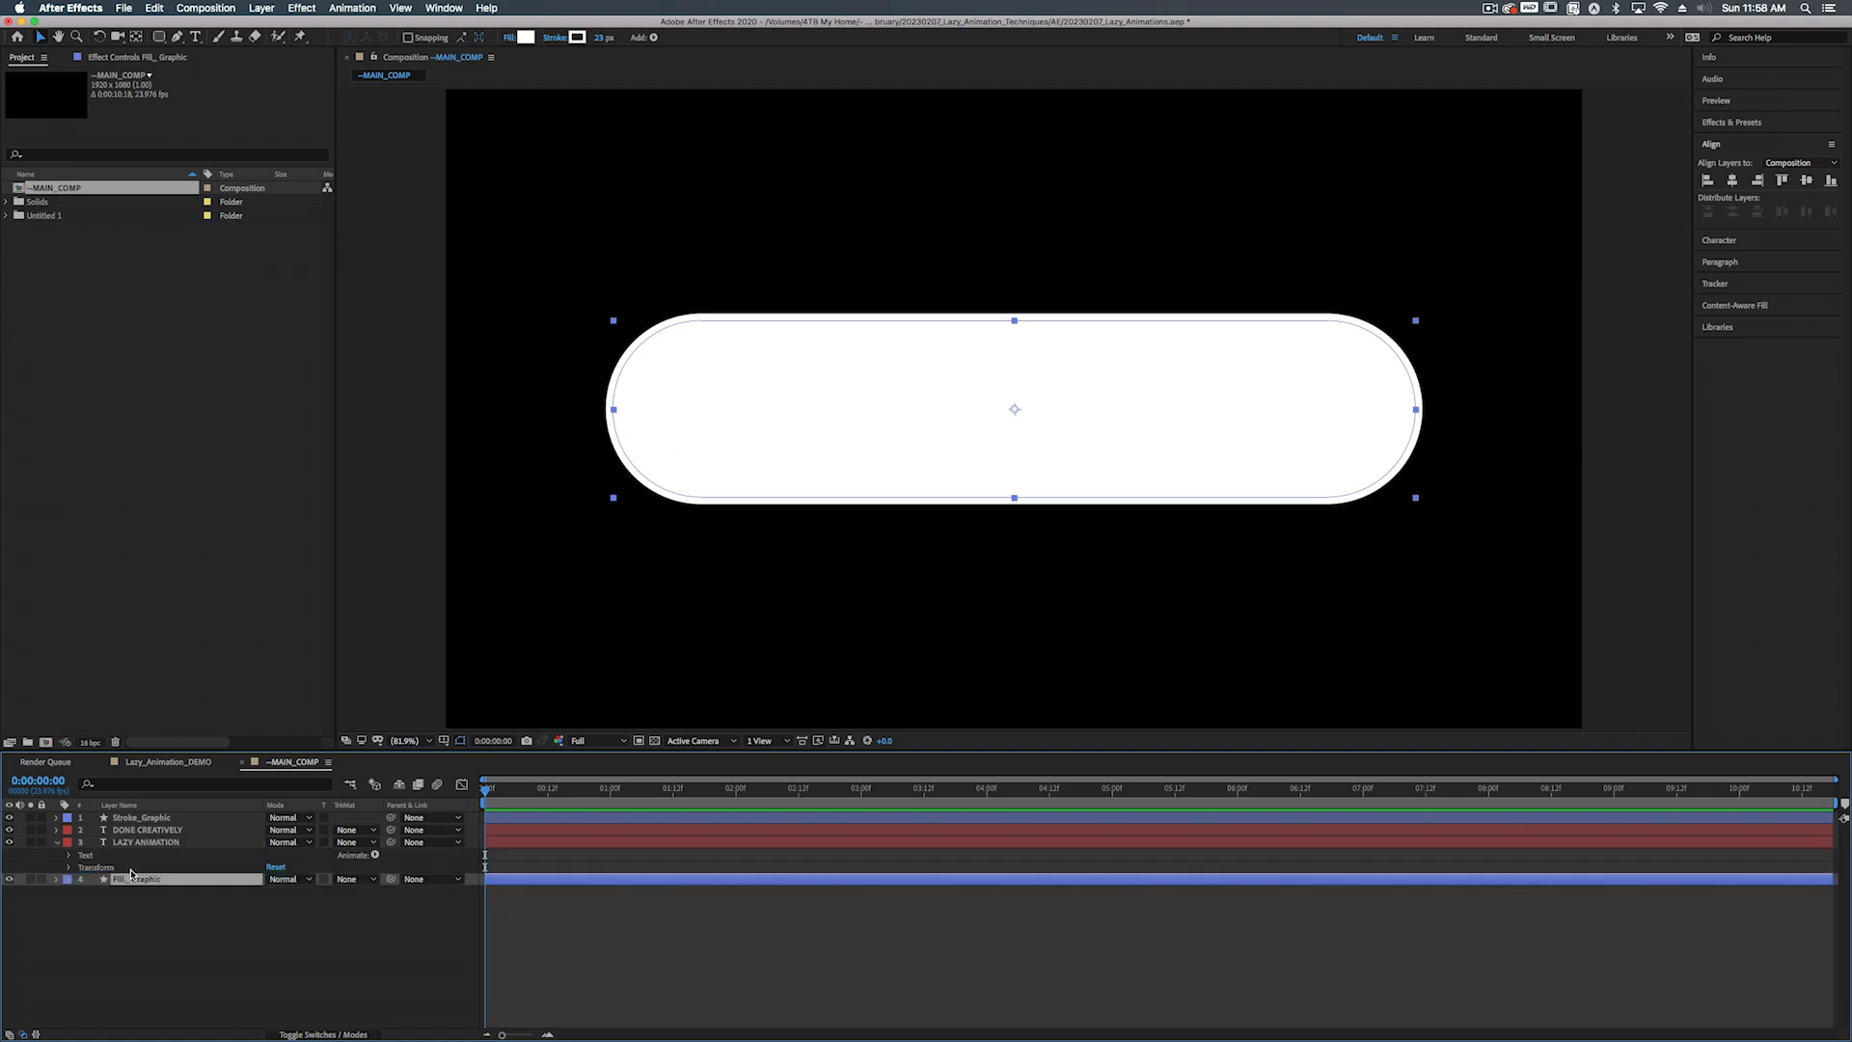
{"action": "left_click", "coordinate": [56, 842]}
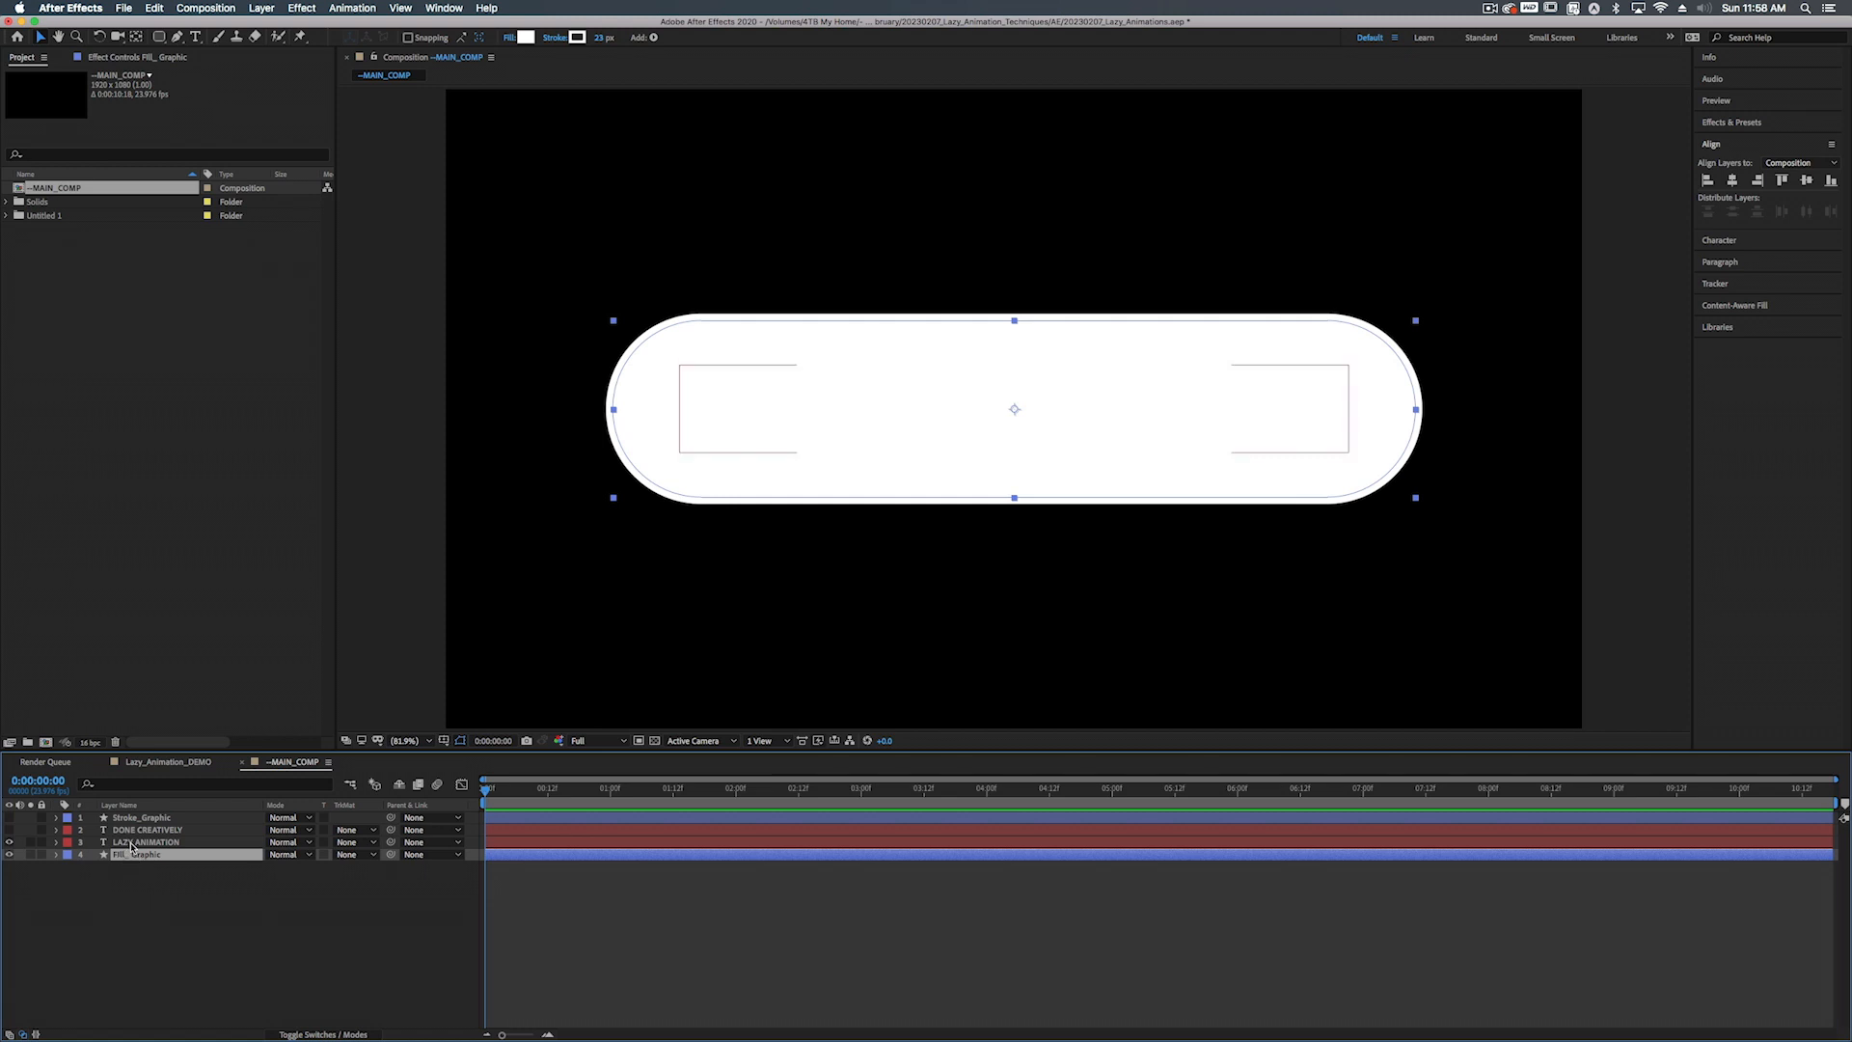
Set the Fill_ Graphic layer's track matte to Alpha Inverted Matte "LAZY ANIMATION"
{"action": "left_click", "coordinate": [133, 843]}
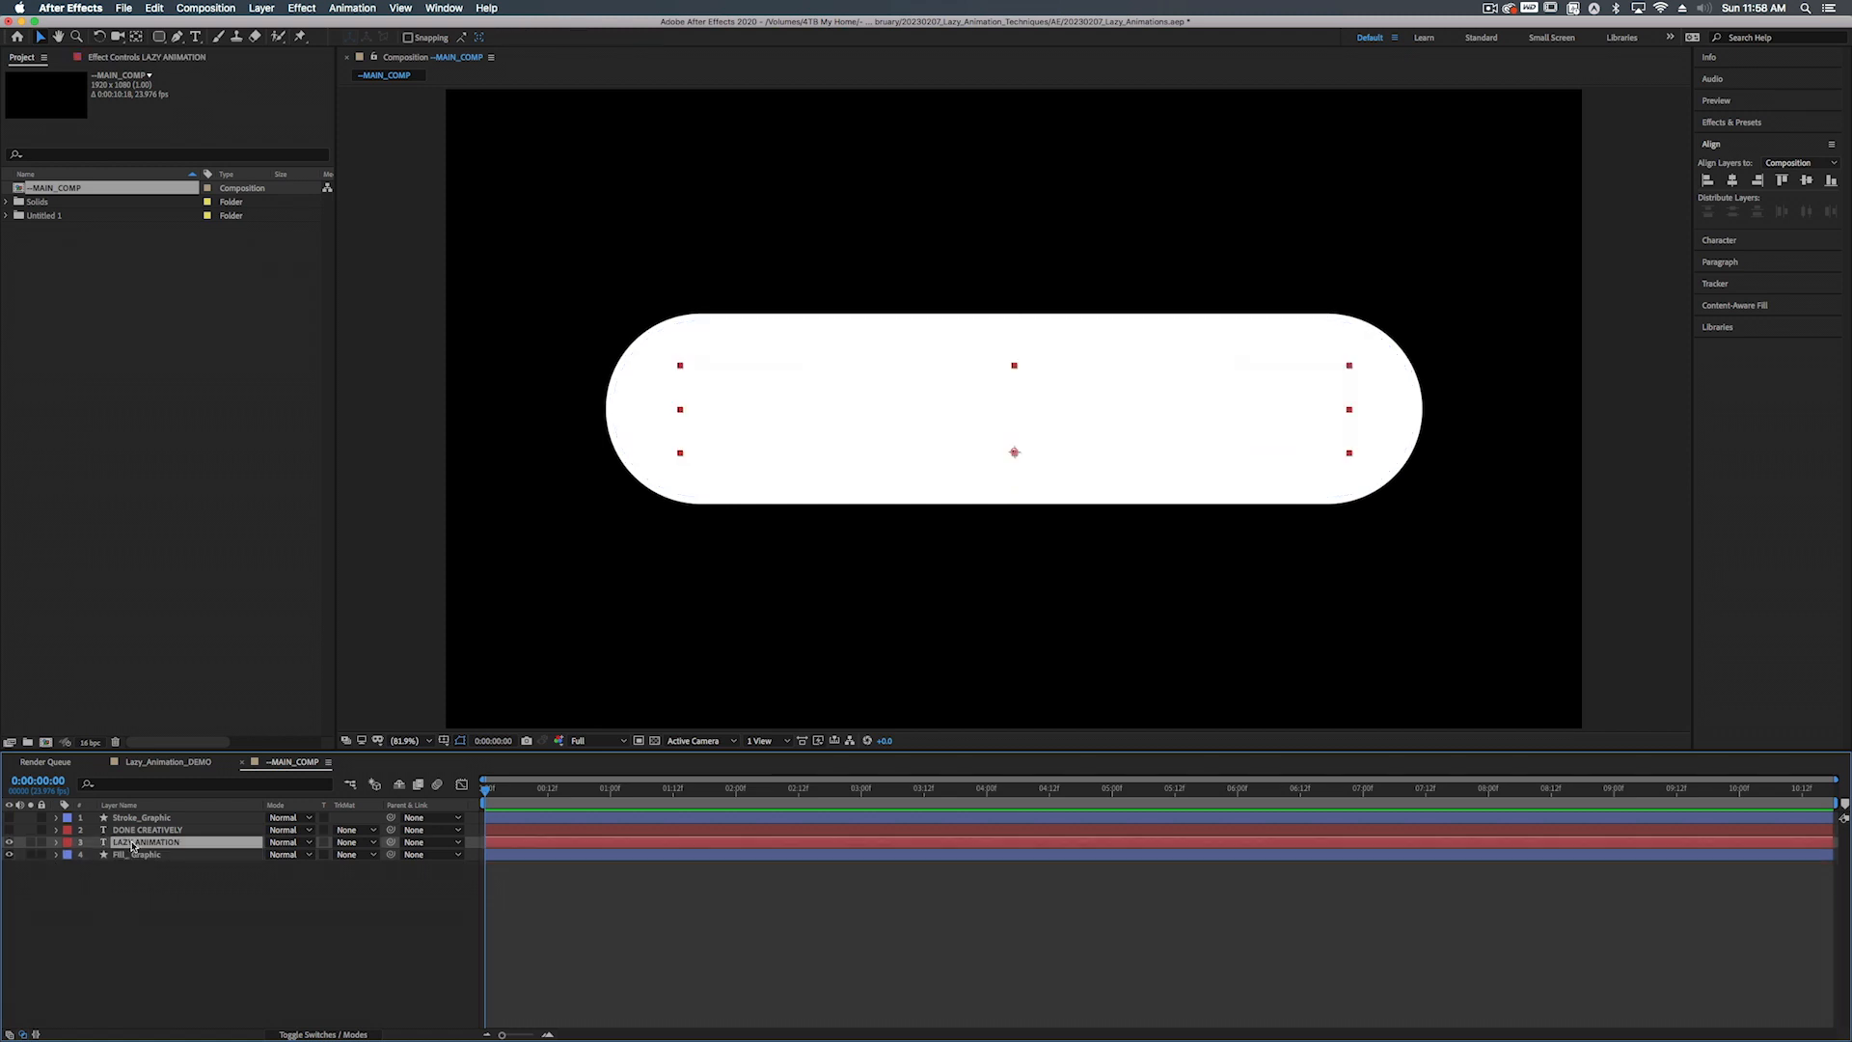
{"action": "left_click", "coordinate": [138, 855]}
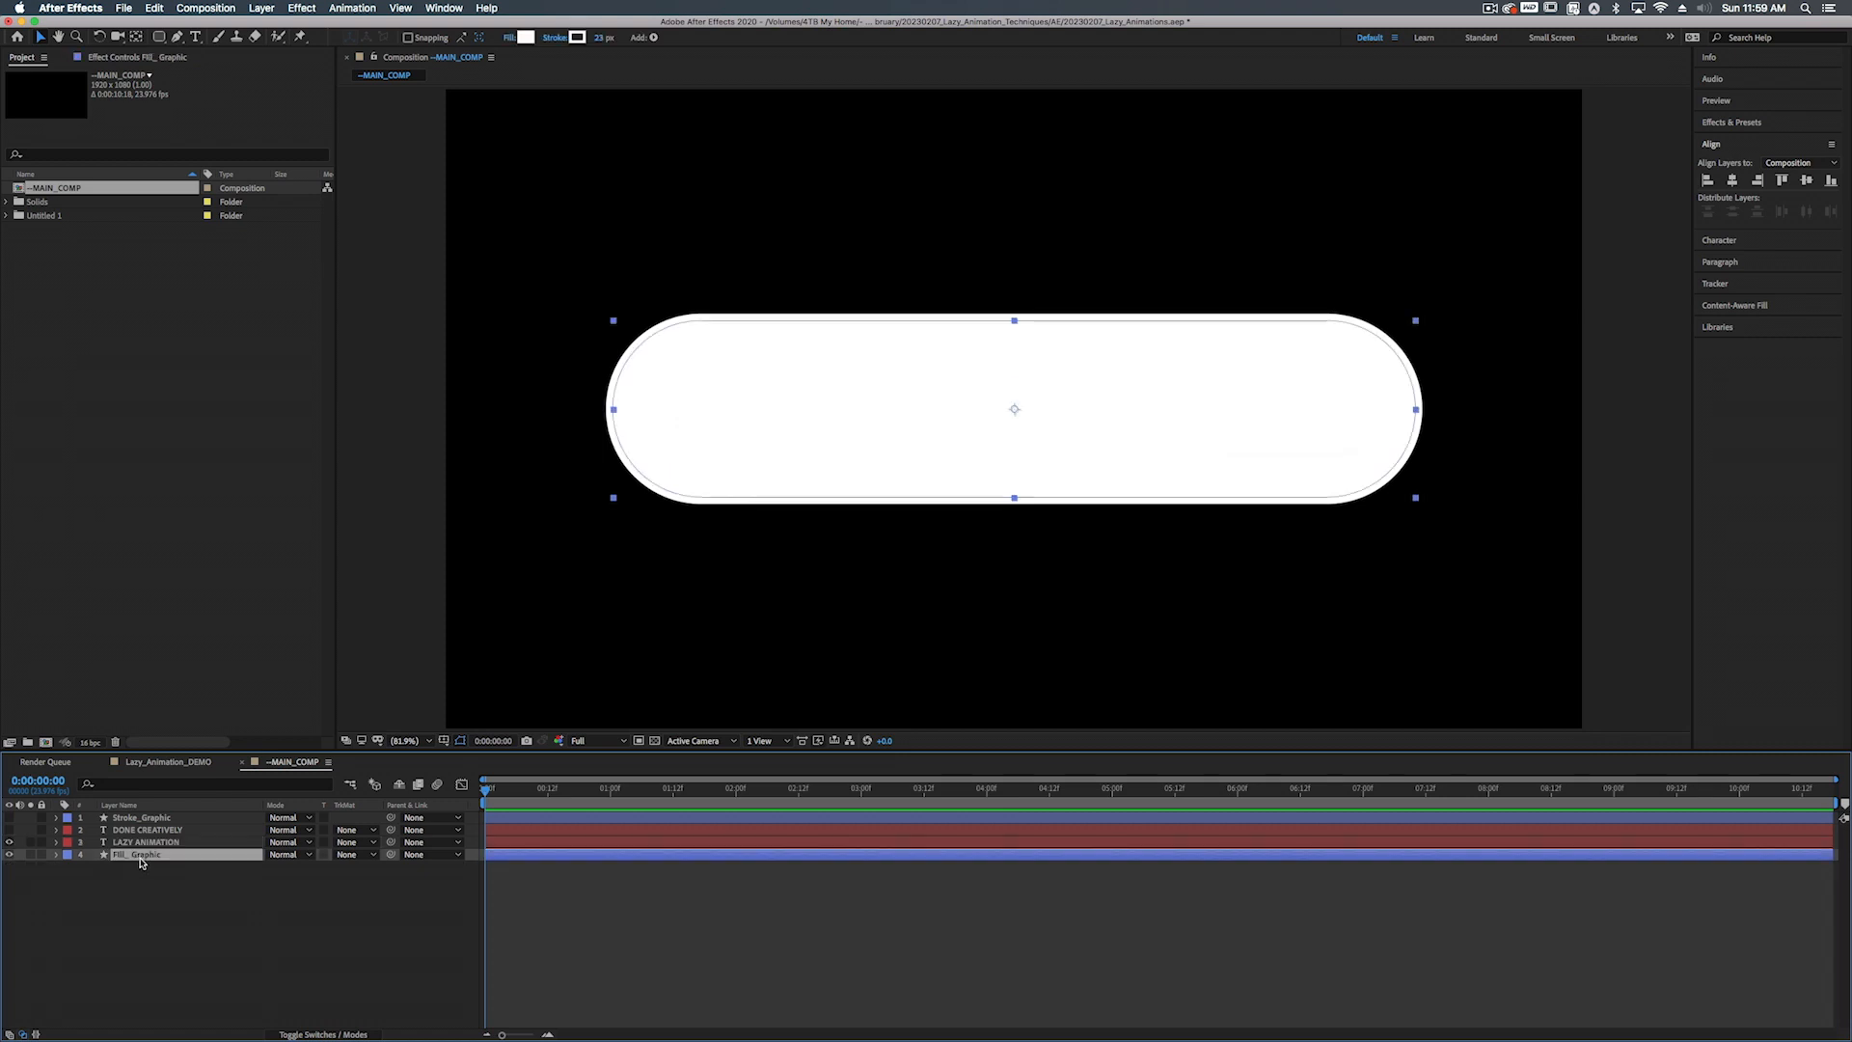
{"action": "left_click", "coordinate": [346, 855]}
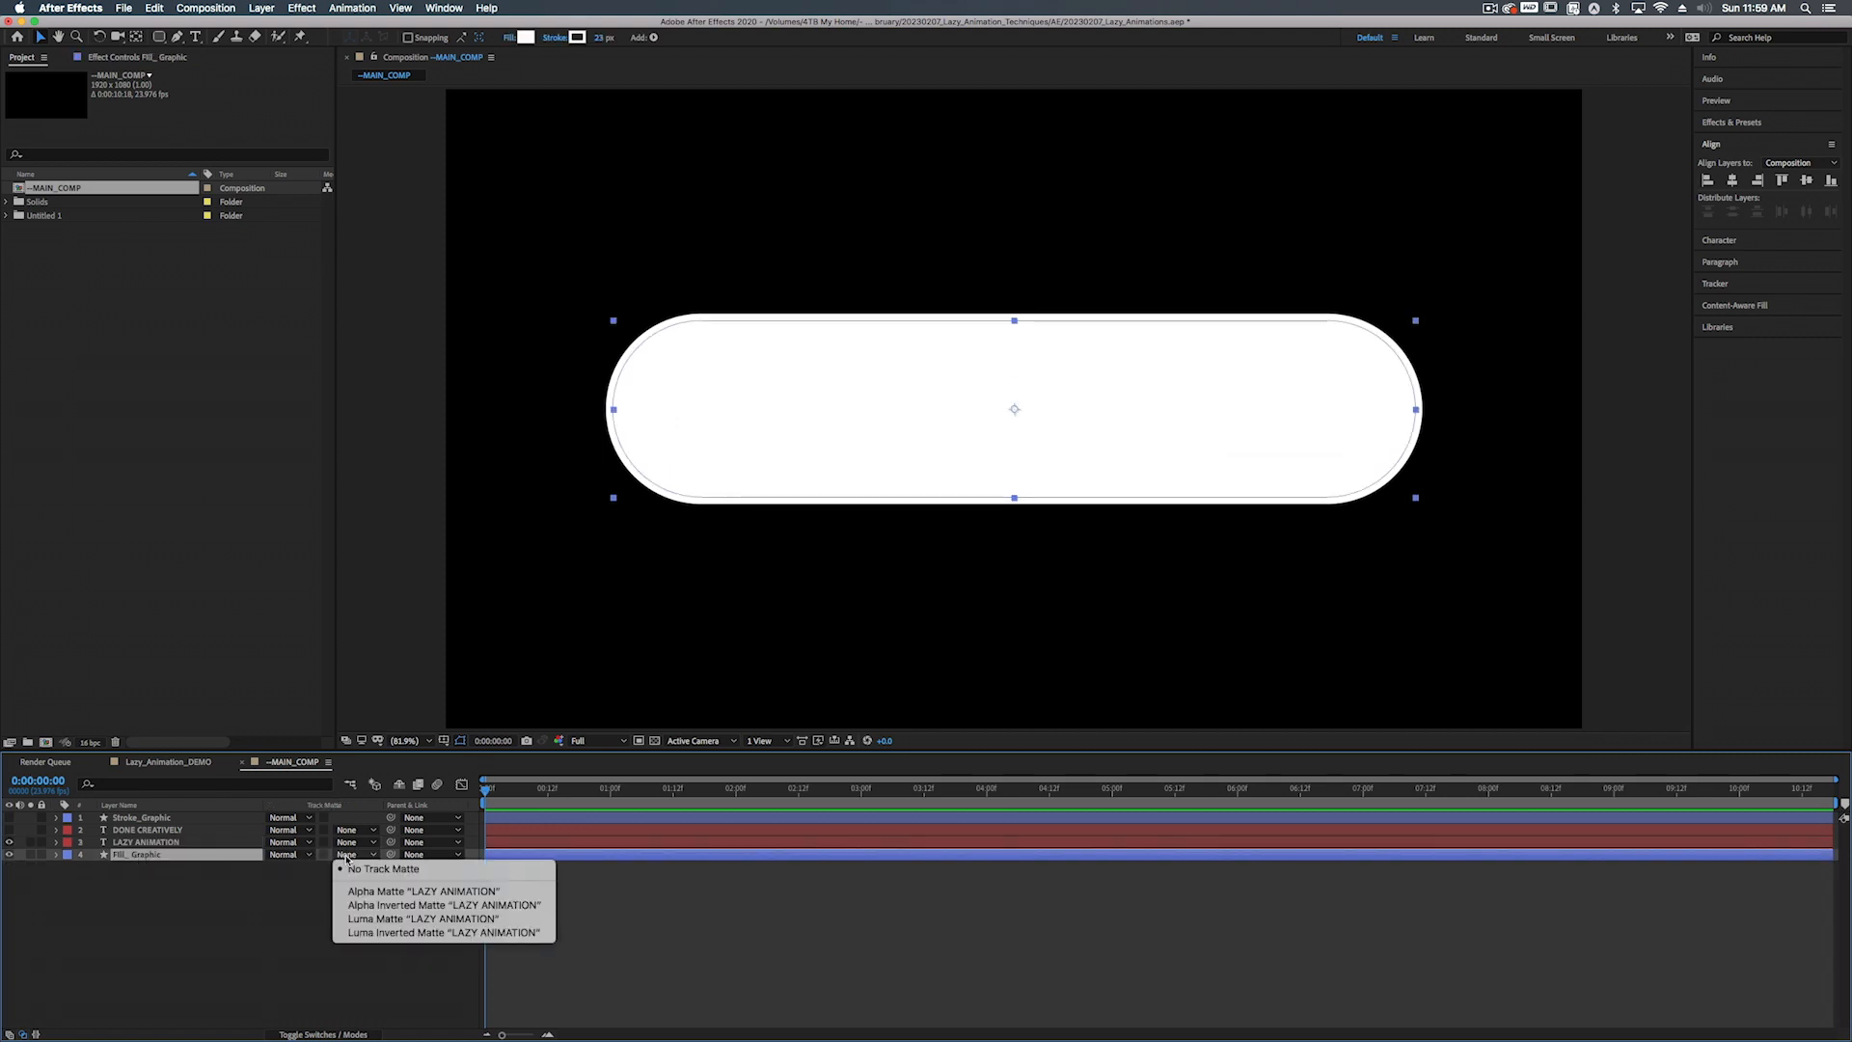
{"action": "left_click", "coordinate": [376, 905]}
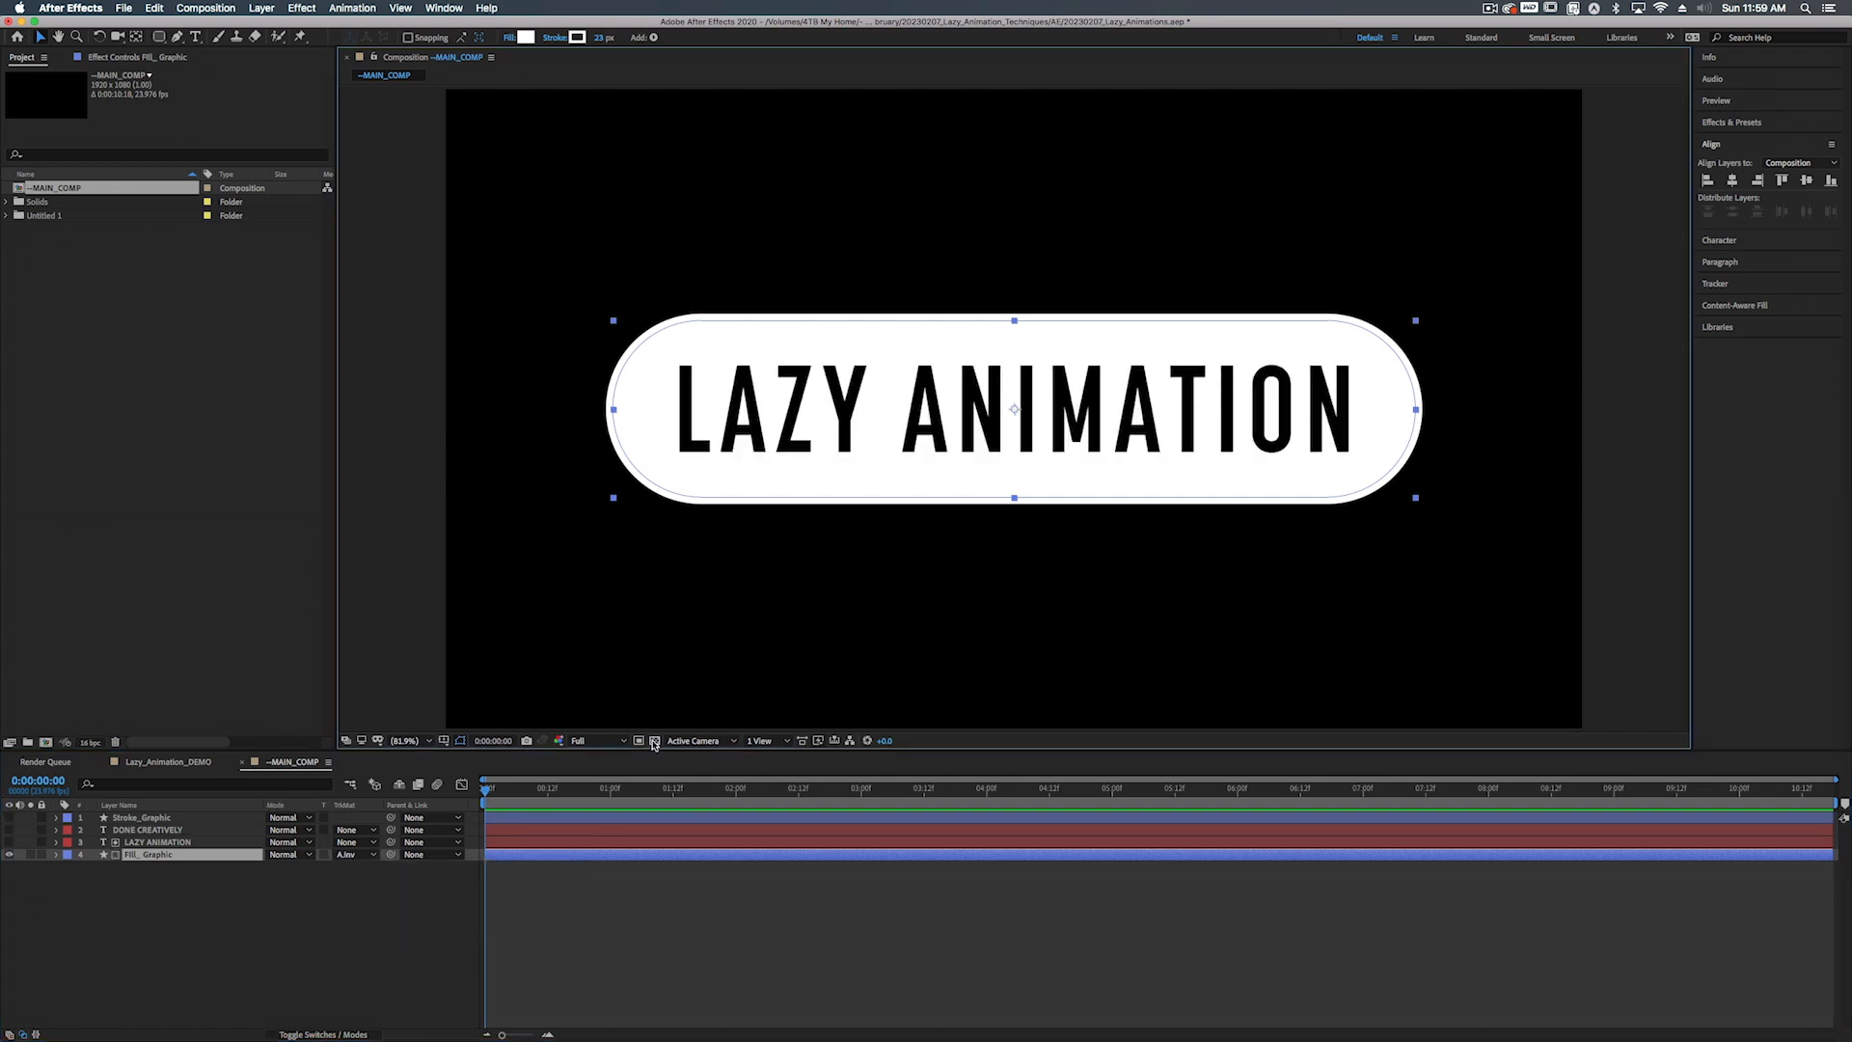
Turn on the transparency grid and make the Stroke_Graphic and DONE CREATIVELY layers visible
{"action": "left_click", "coordinate": [653, 740]}
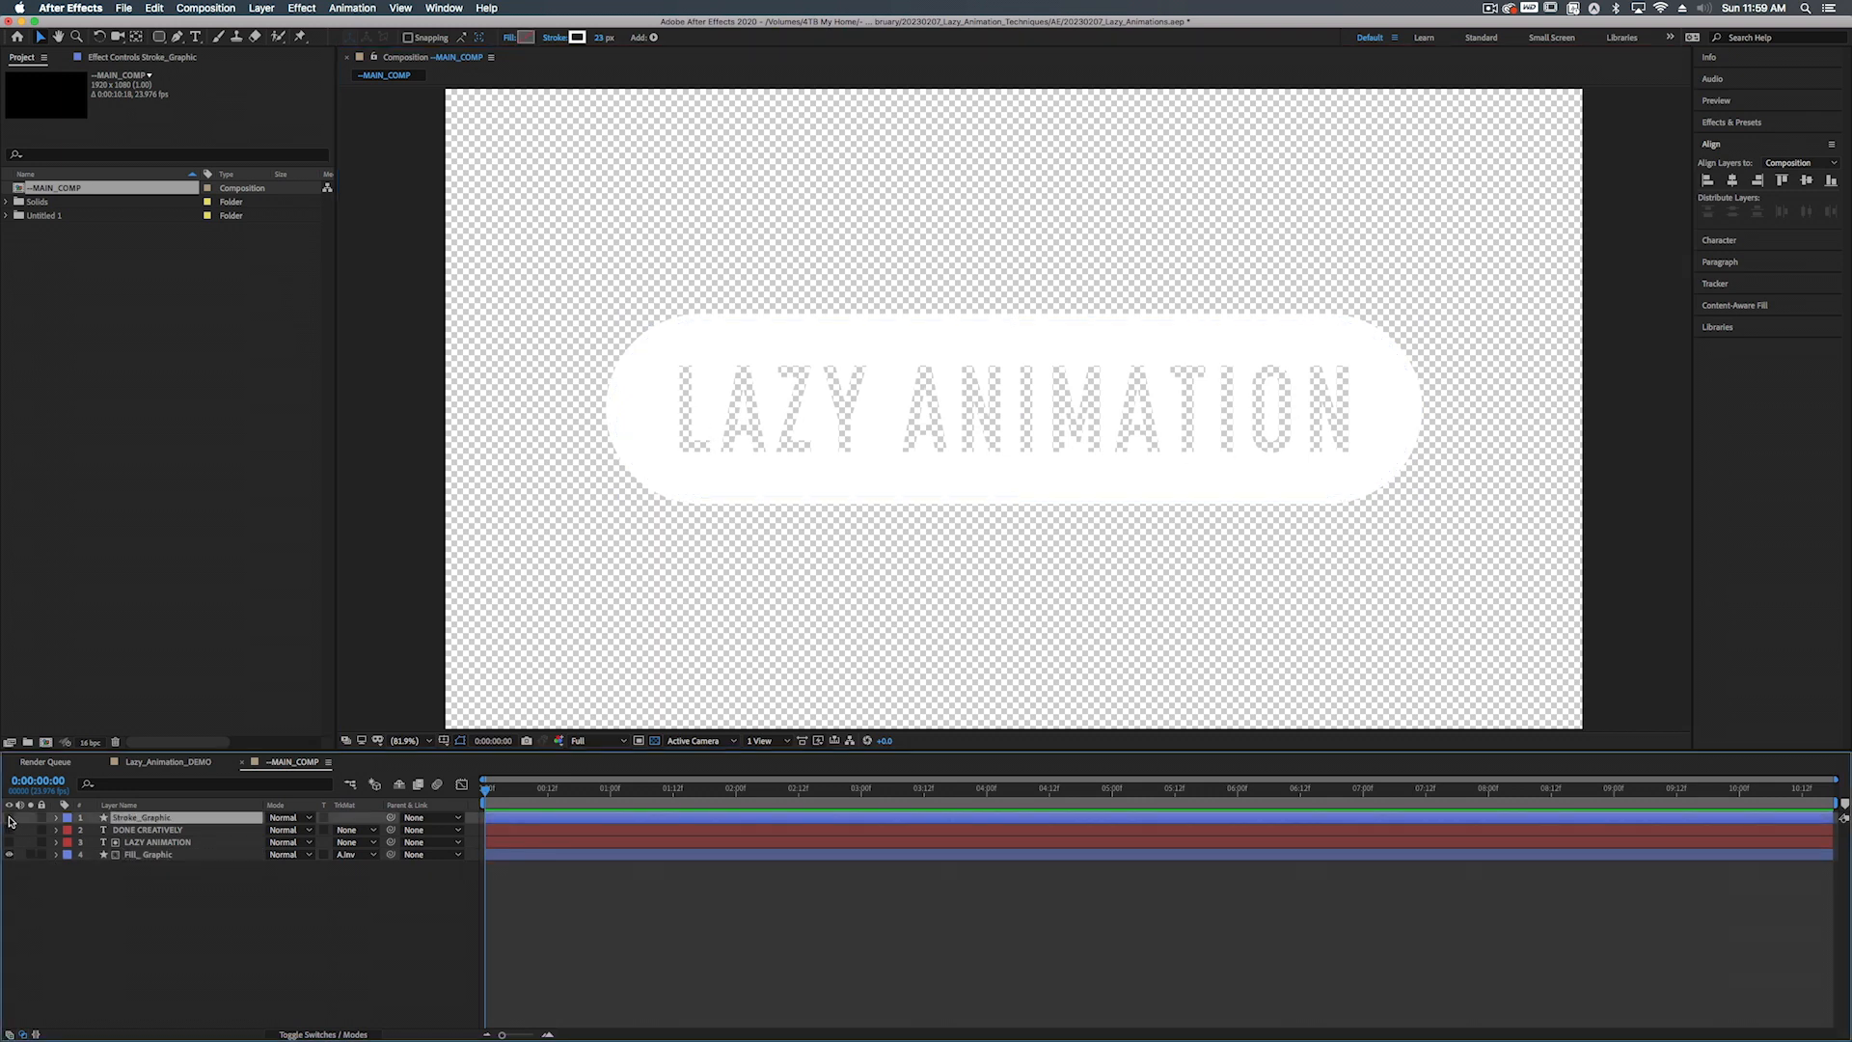
{"action": "left_click", "coordinate": [10, 817]}
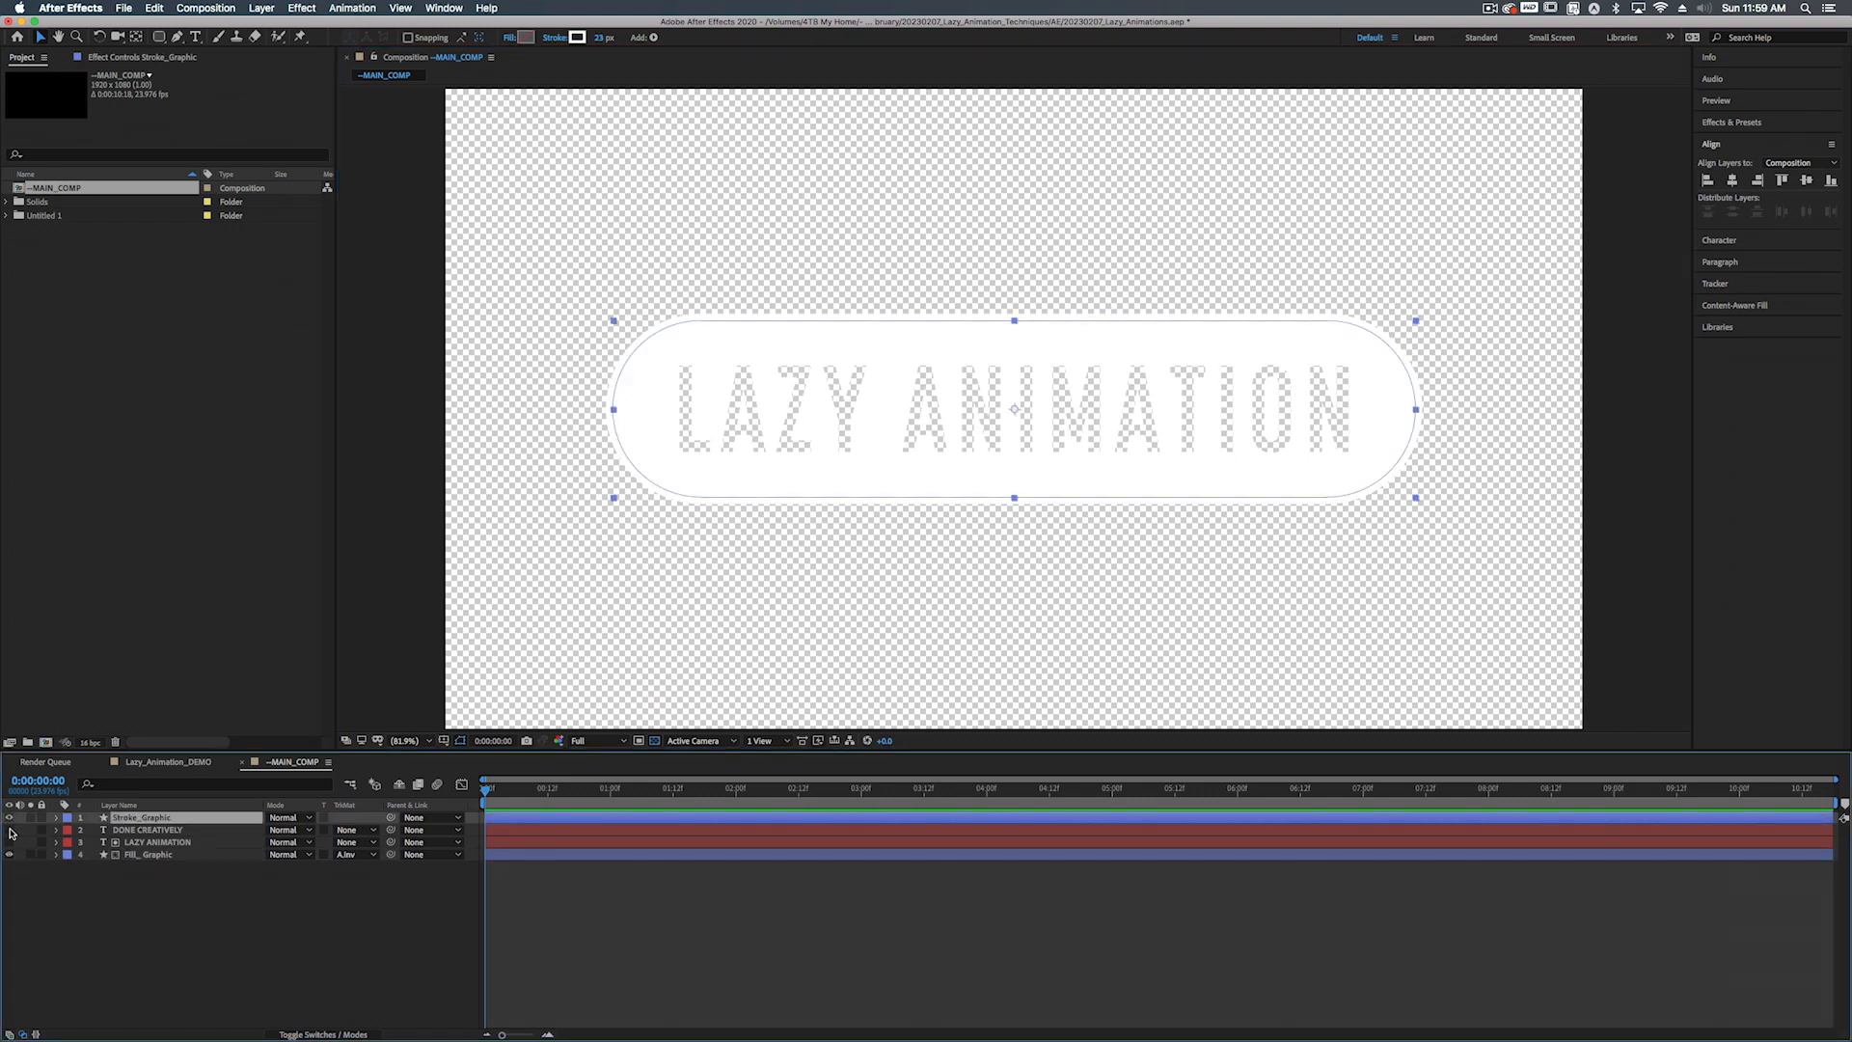
{"action": "left_click", "coordinate": [10, 830]}
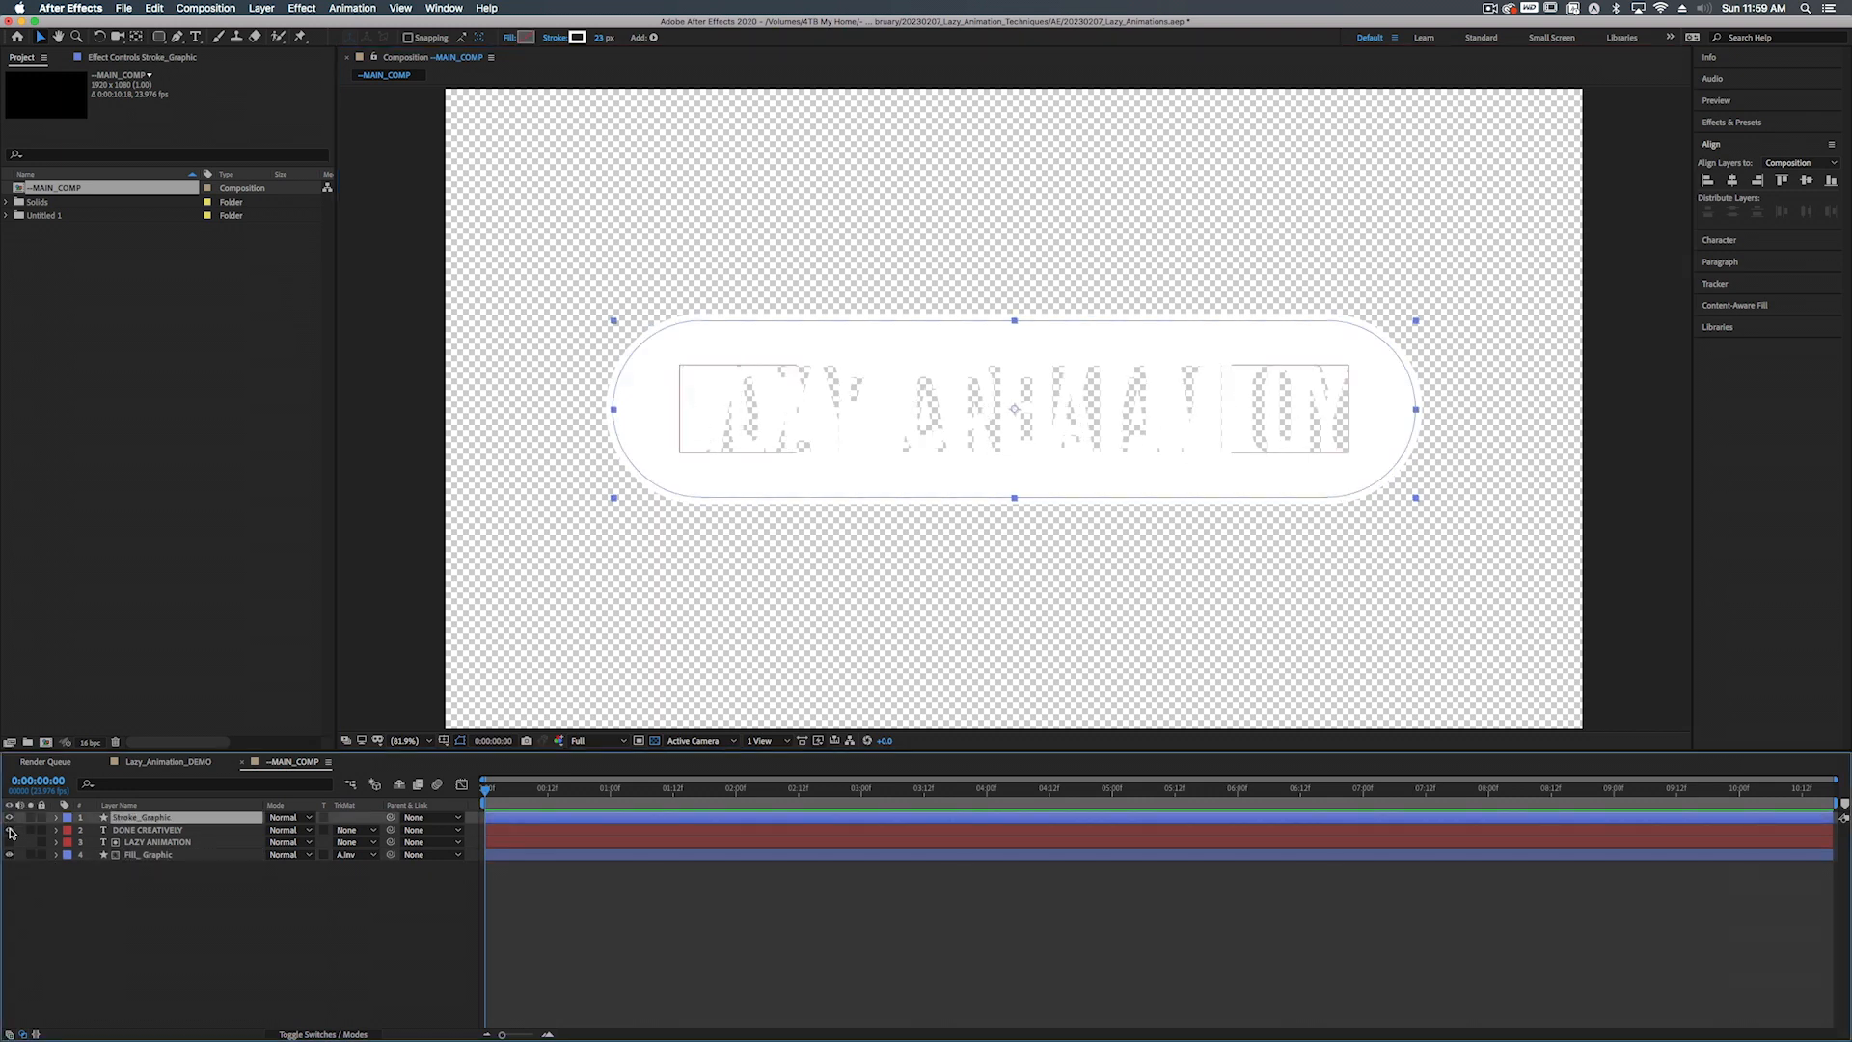
Pre-compose the LAZY ANIMATION and Fill_ Graphic layers into a new composition named Lazy_PC
{"action": "left_click", "coordinate": [156, 843]}
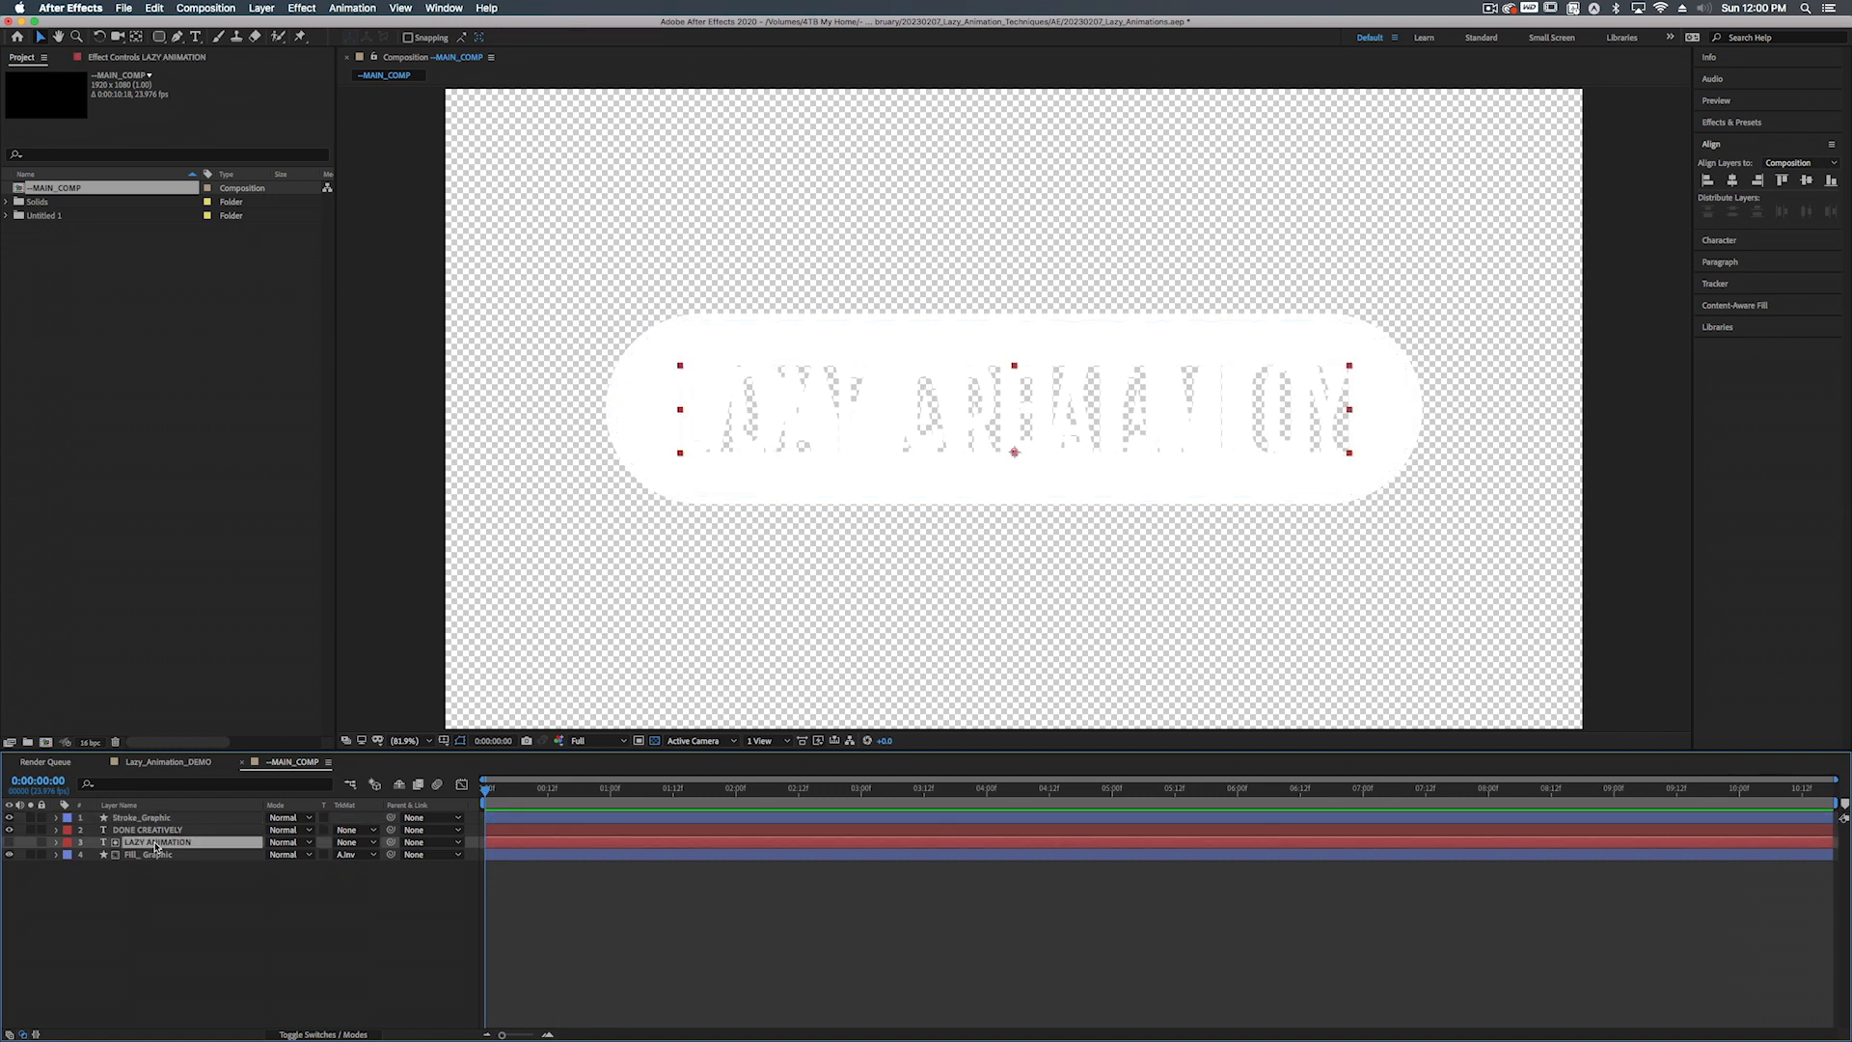
{"action": "left_click", "coordinate": [155, 854], "text": "shift"}
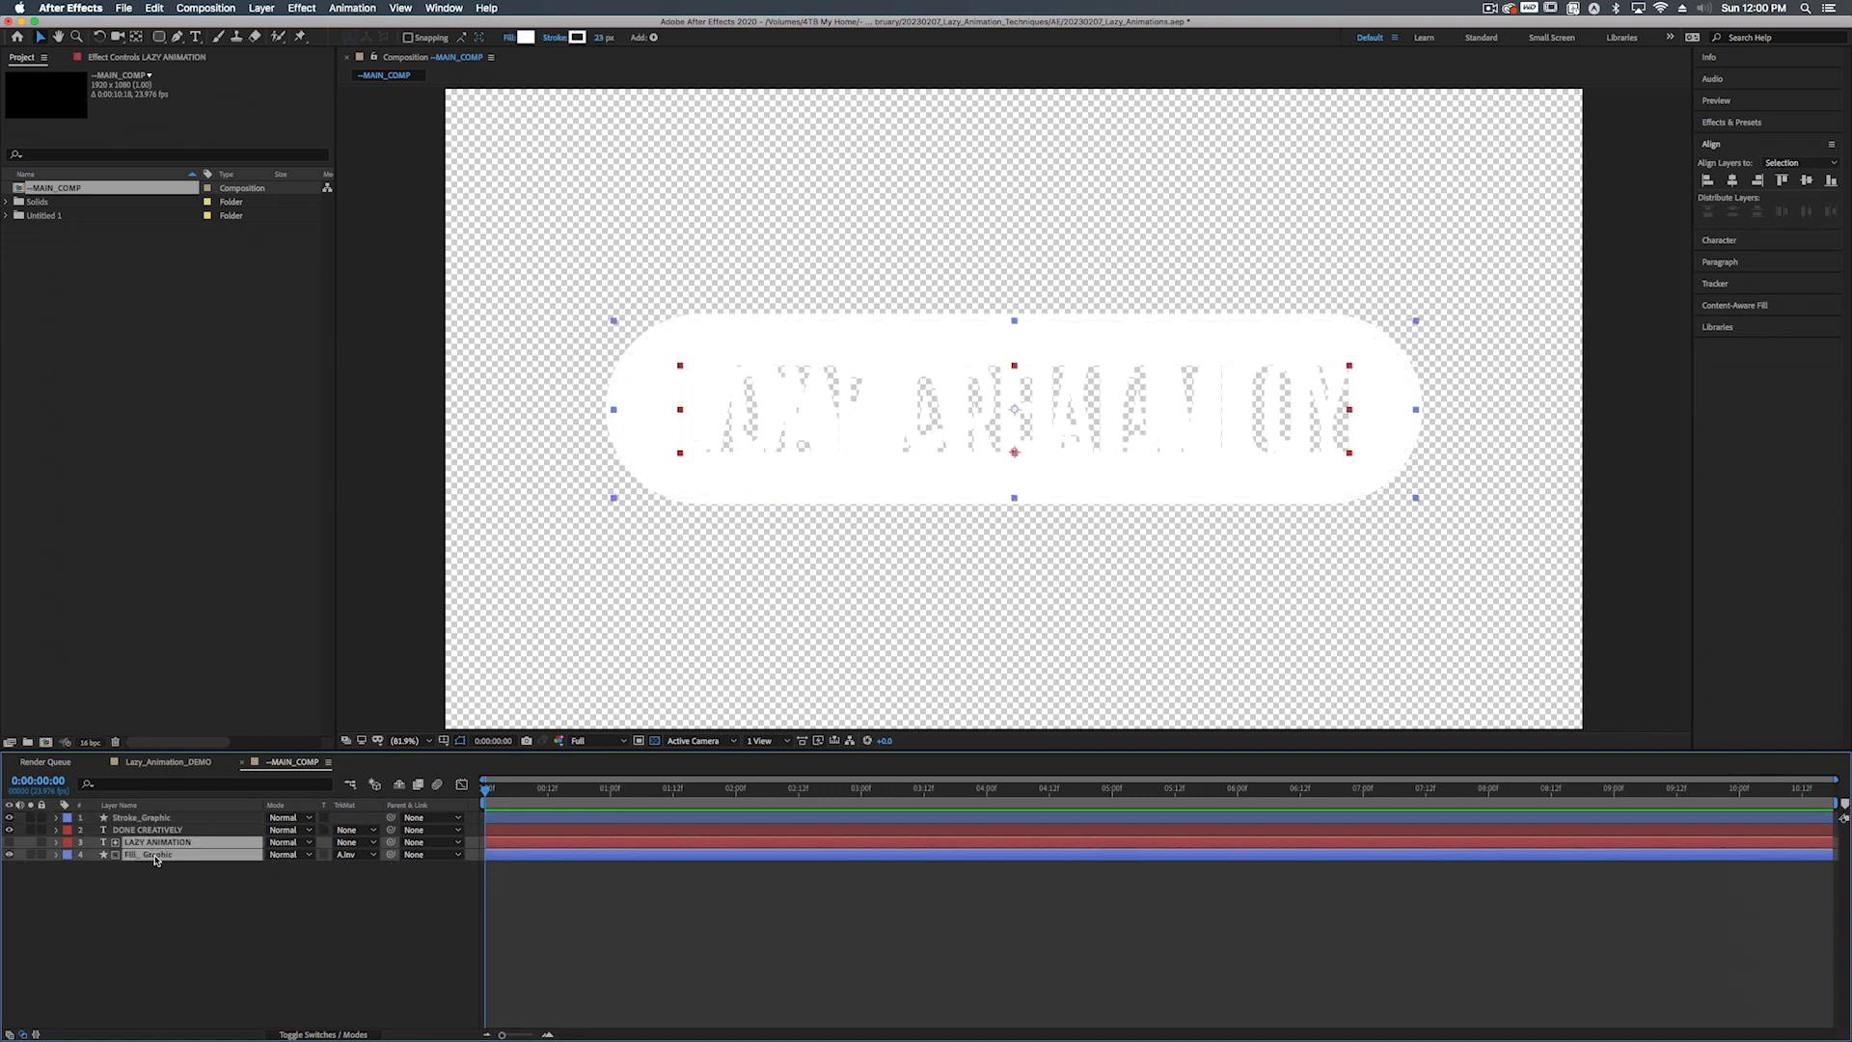
{"action": "key", "text": "shift+super+c"}
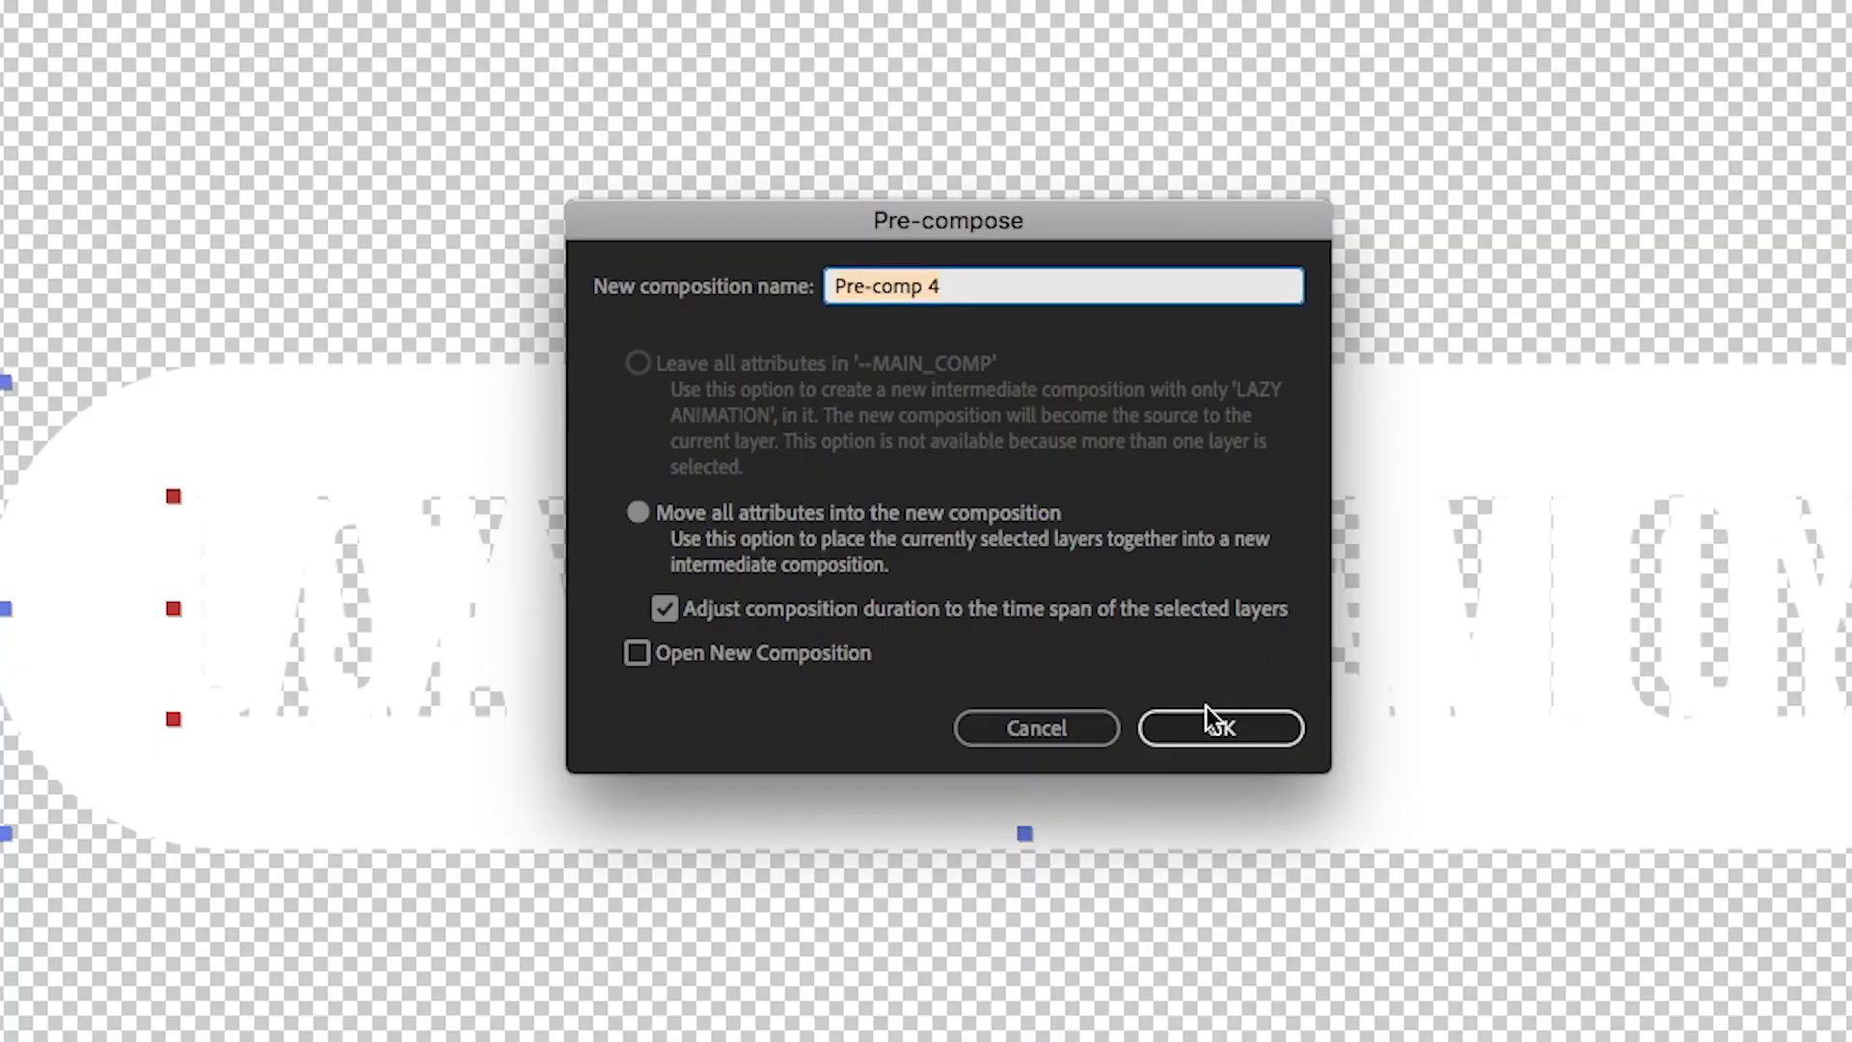
{"action": "type", "text": "Lazy_P"}
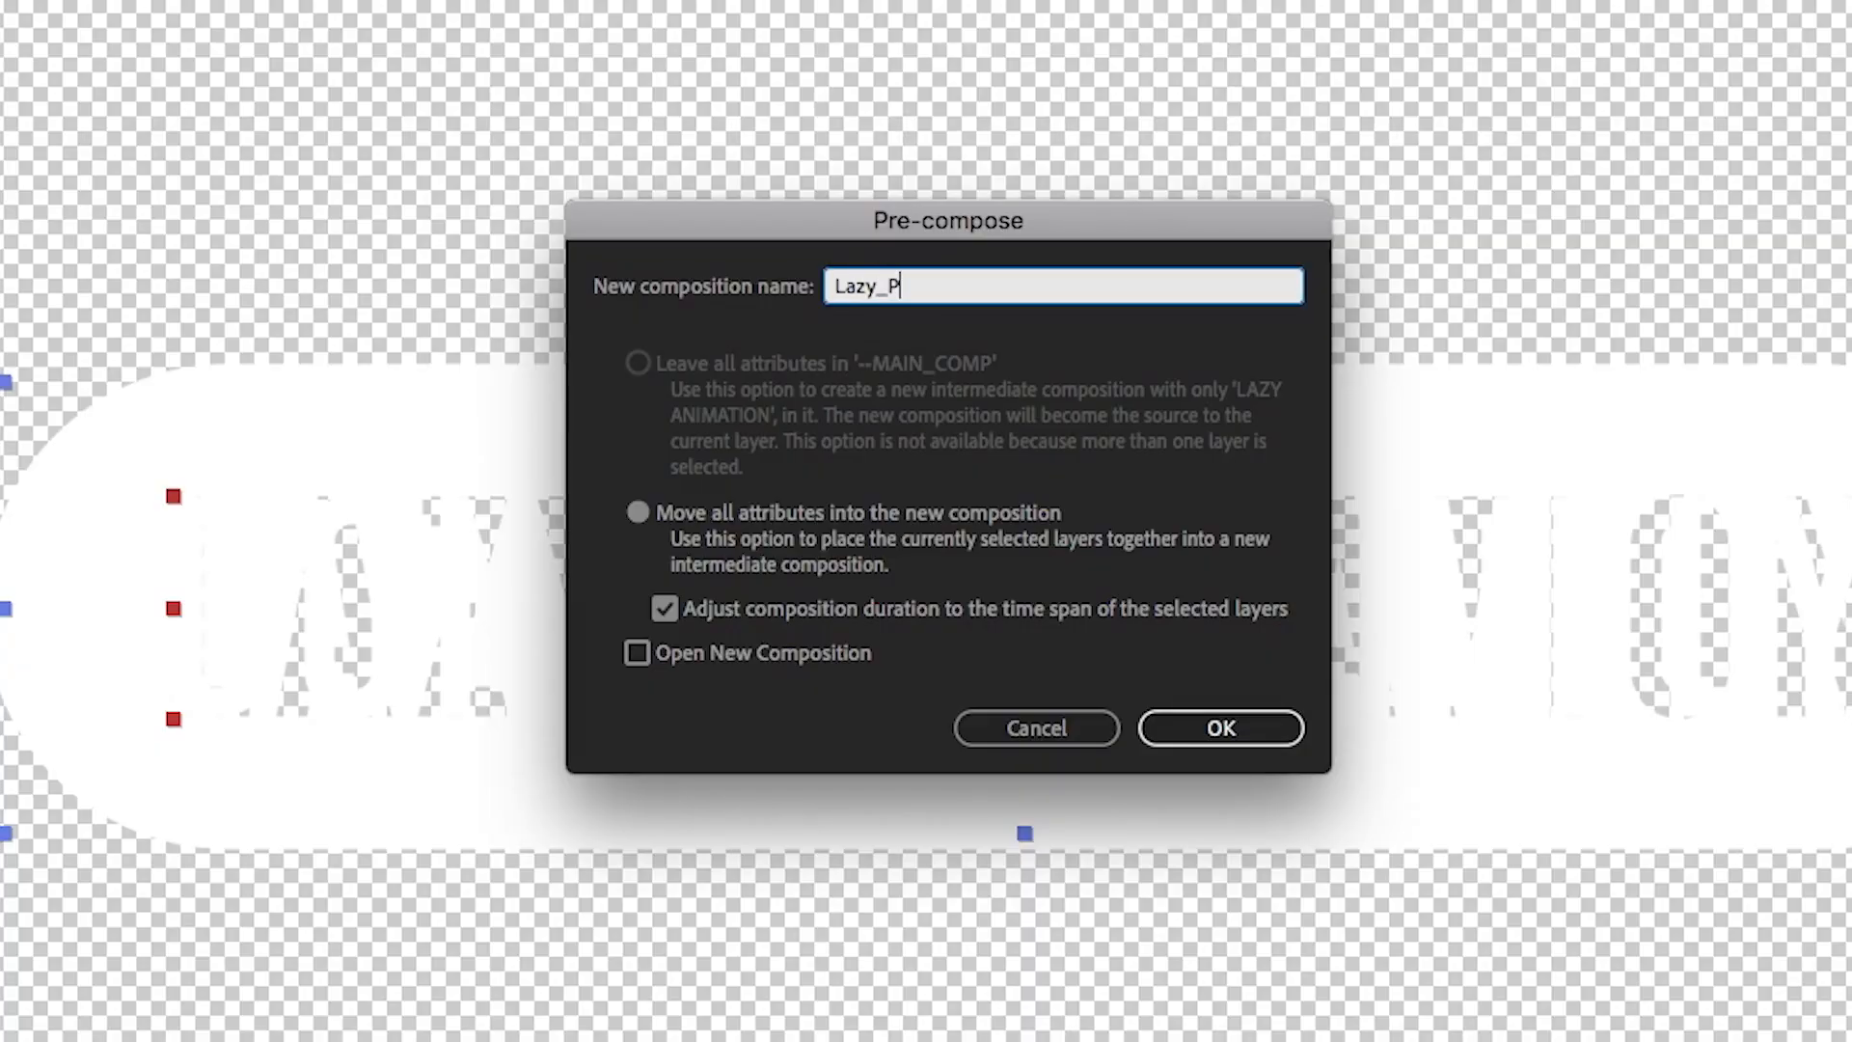
{"action": "type", "text": "C"}
{"action": "left_click", "coordinate": [1244, 730]}
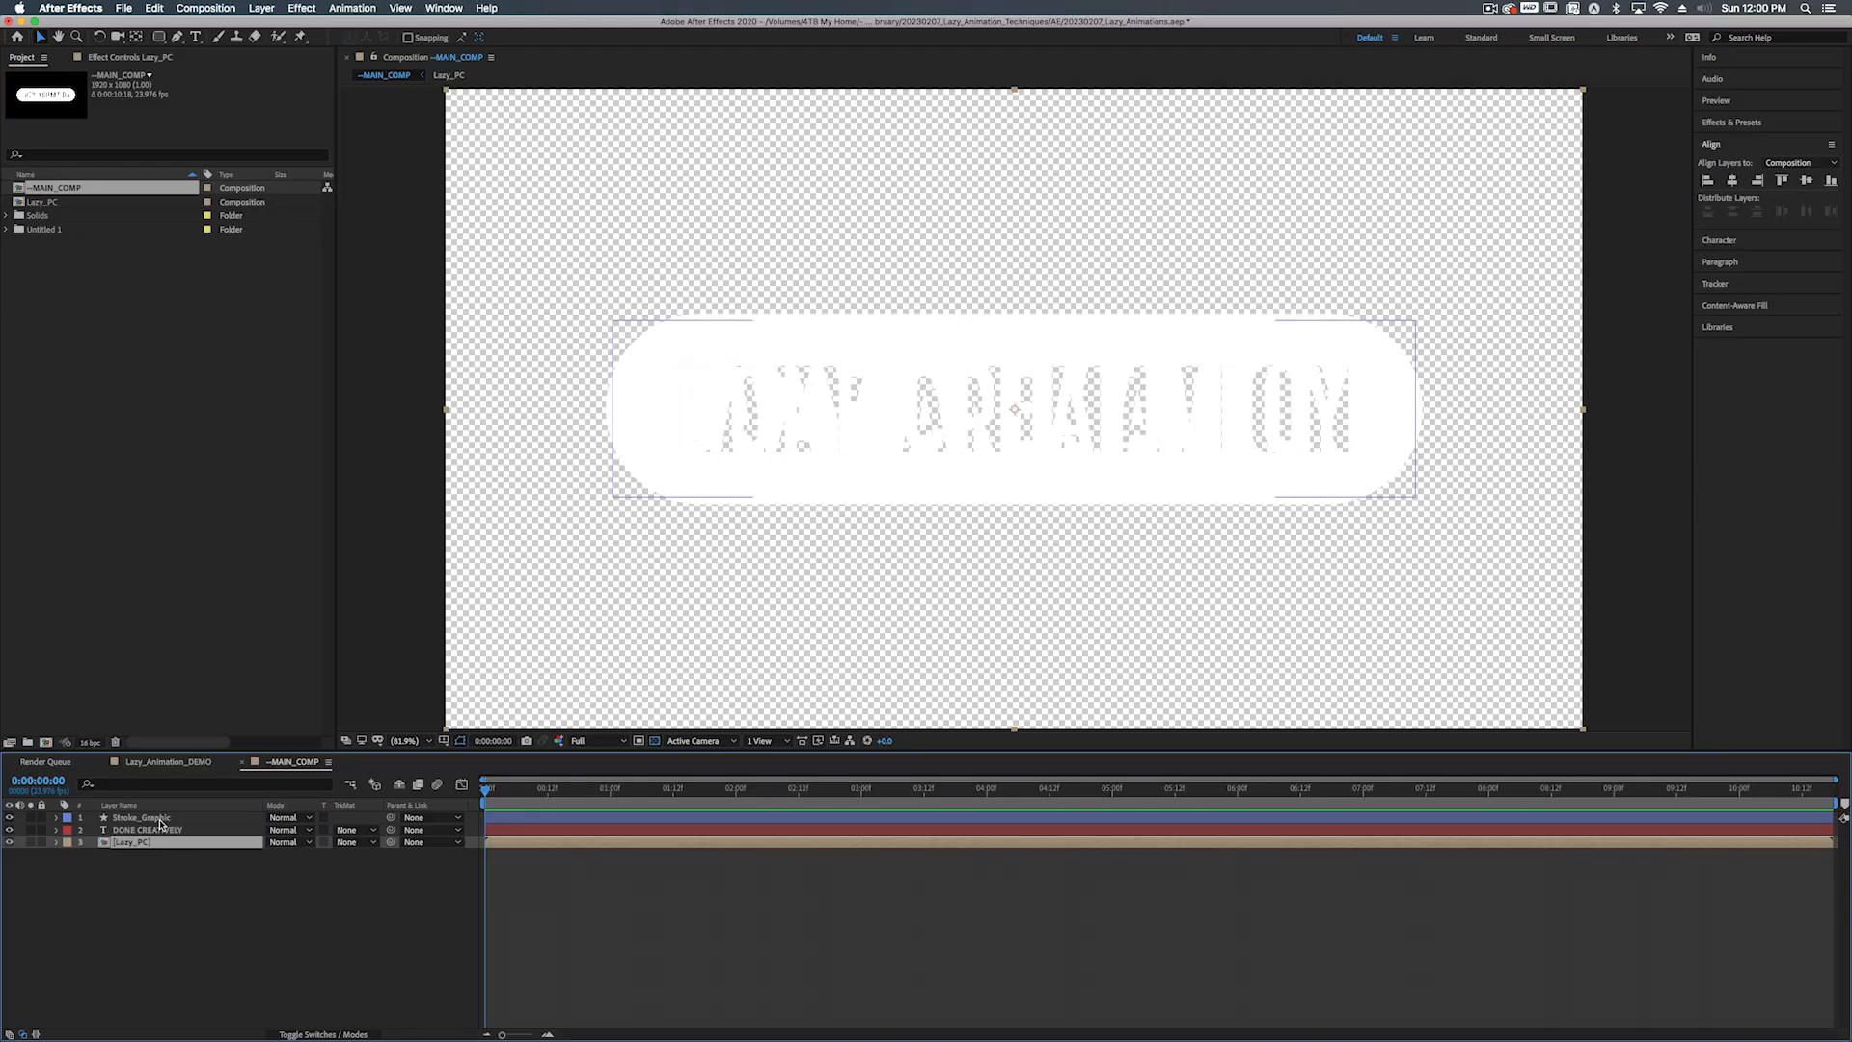
Pre-compose the Stroke_Graphic and DONE CREATIVELY layers into a new composition named Creative_PC
{"action": "left_click", "coordinate": [158, 817]}
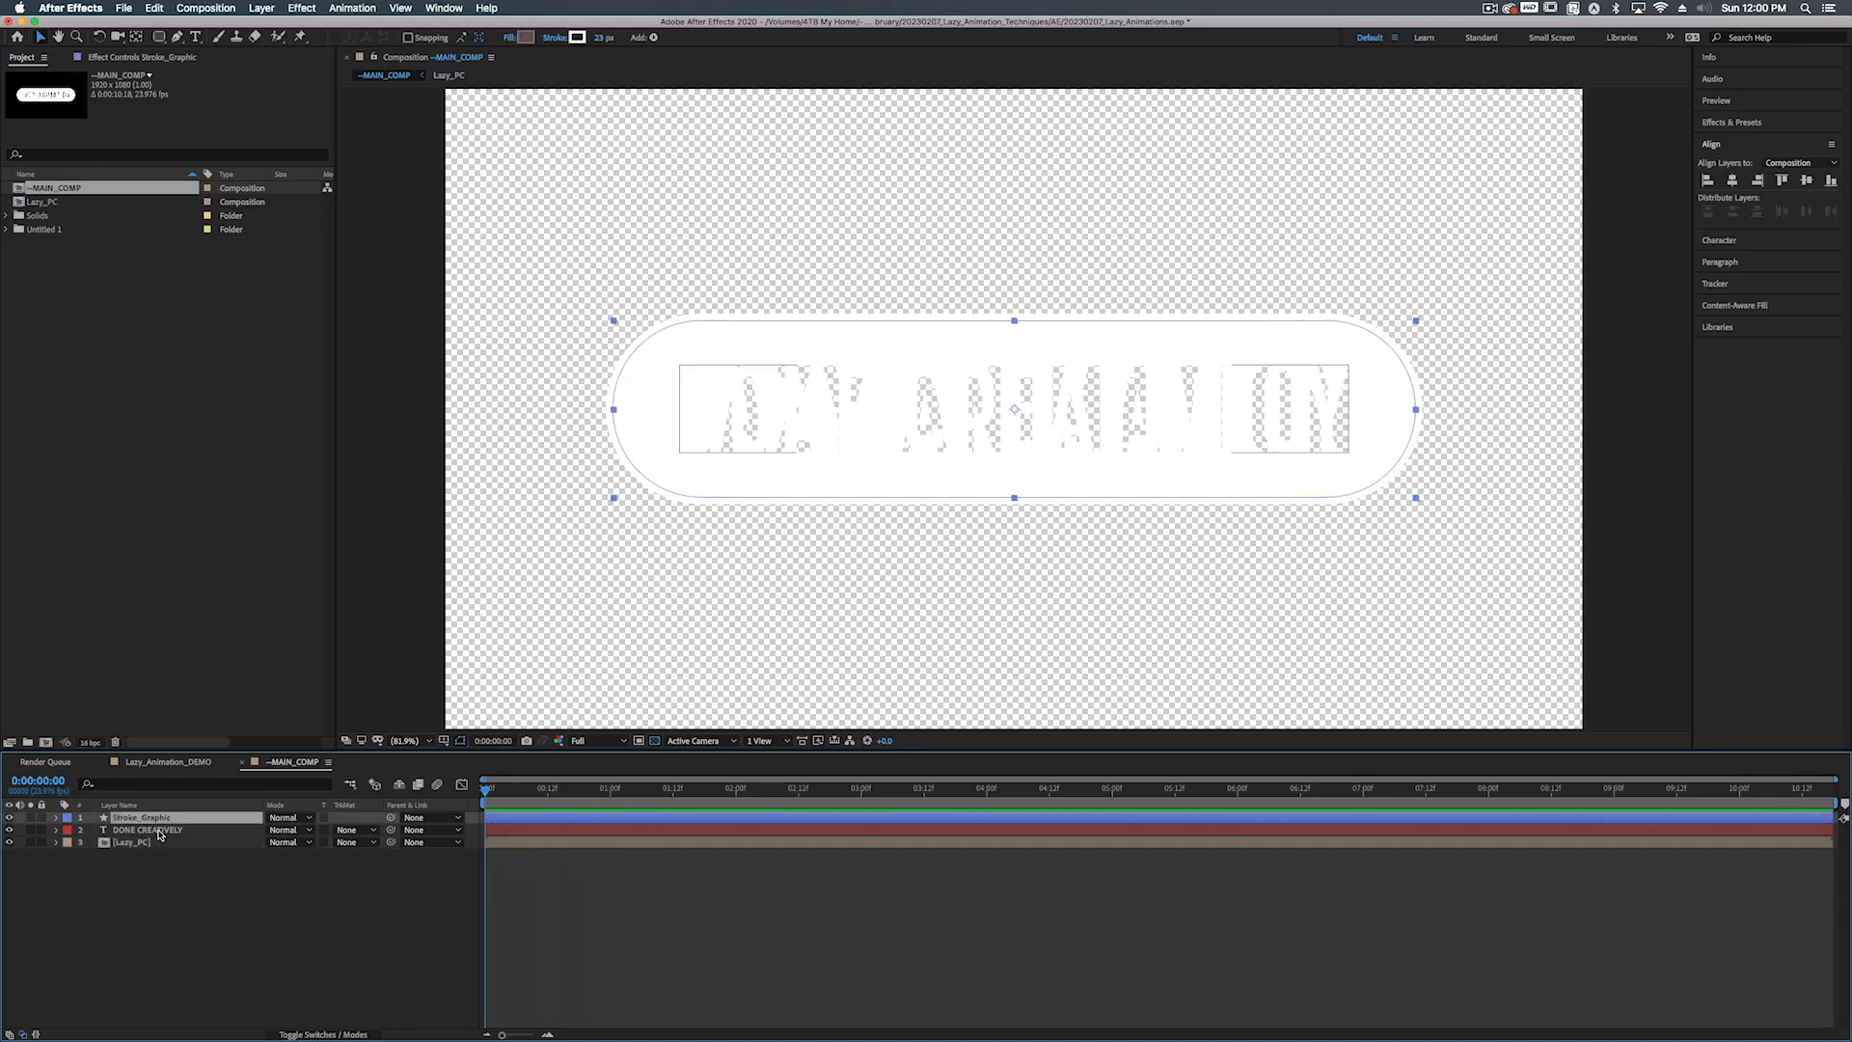
{"action": "left_click", "coordinate": [157, 831], "text": "shift"}
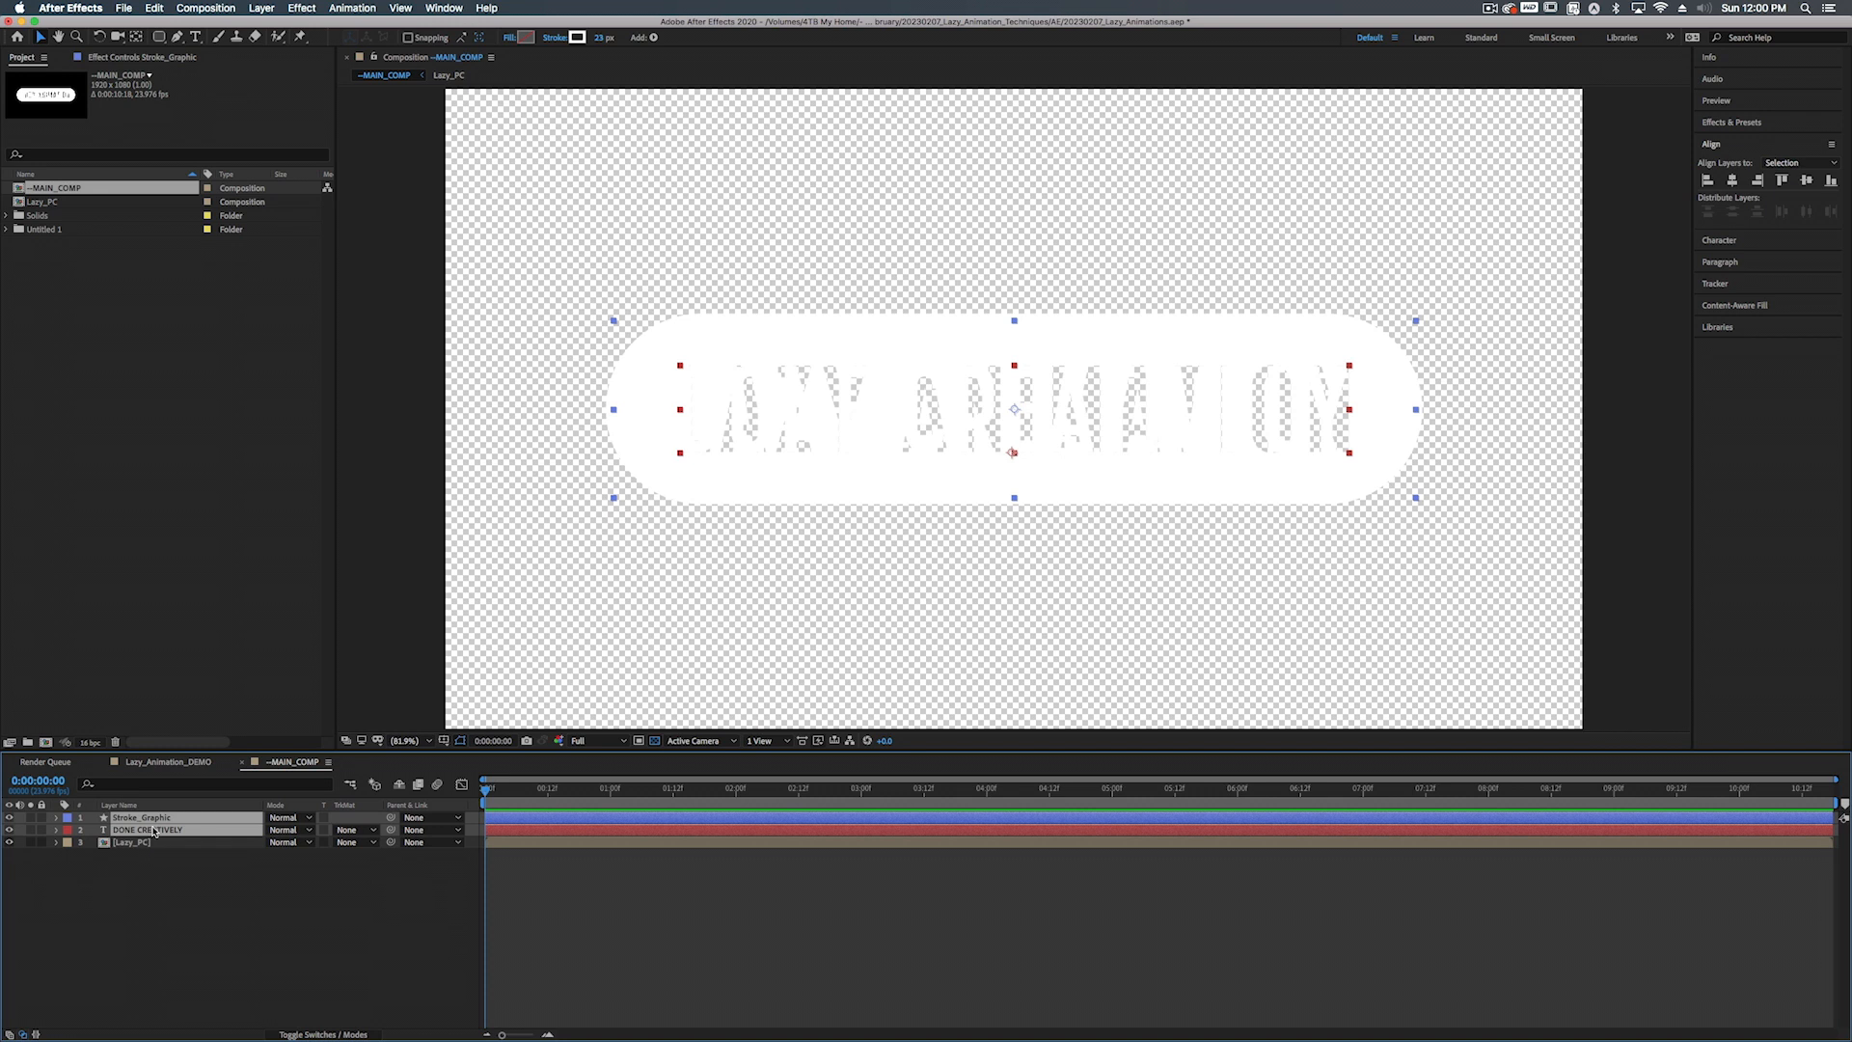
{"action": "key", "text": "shift+super+c"}
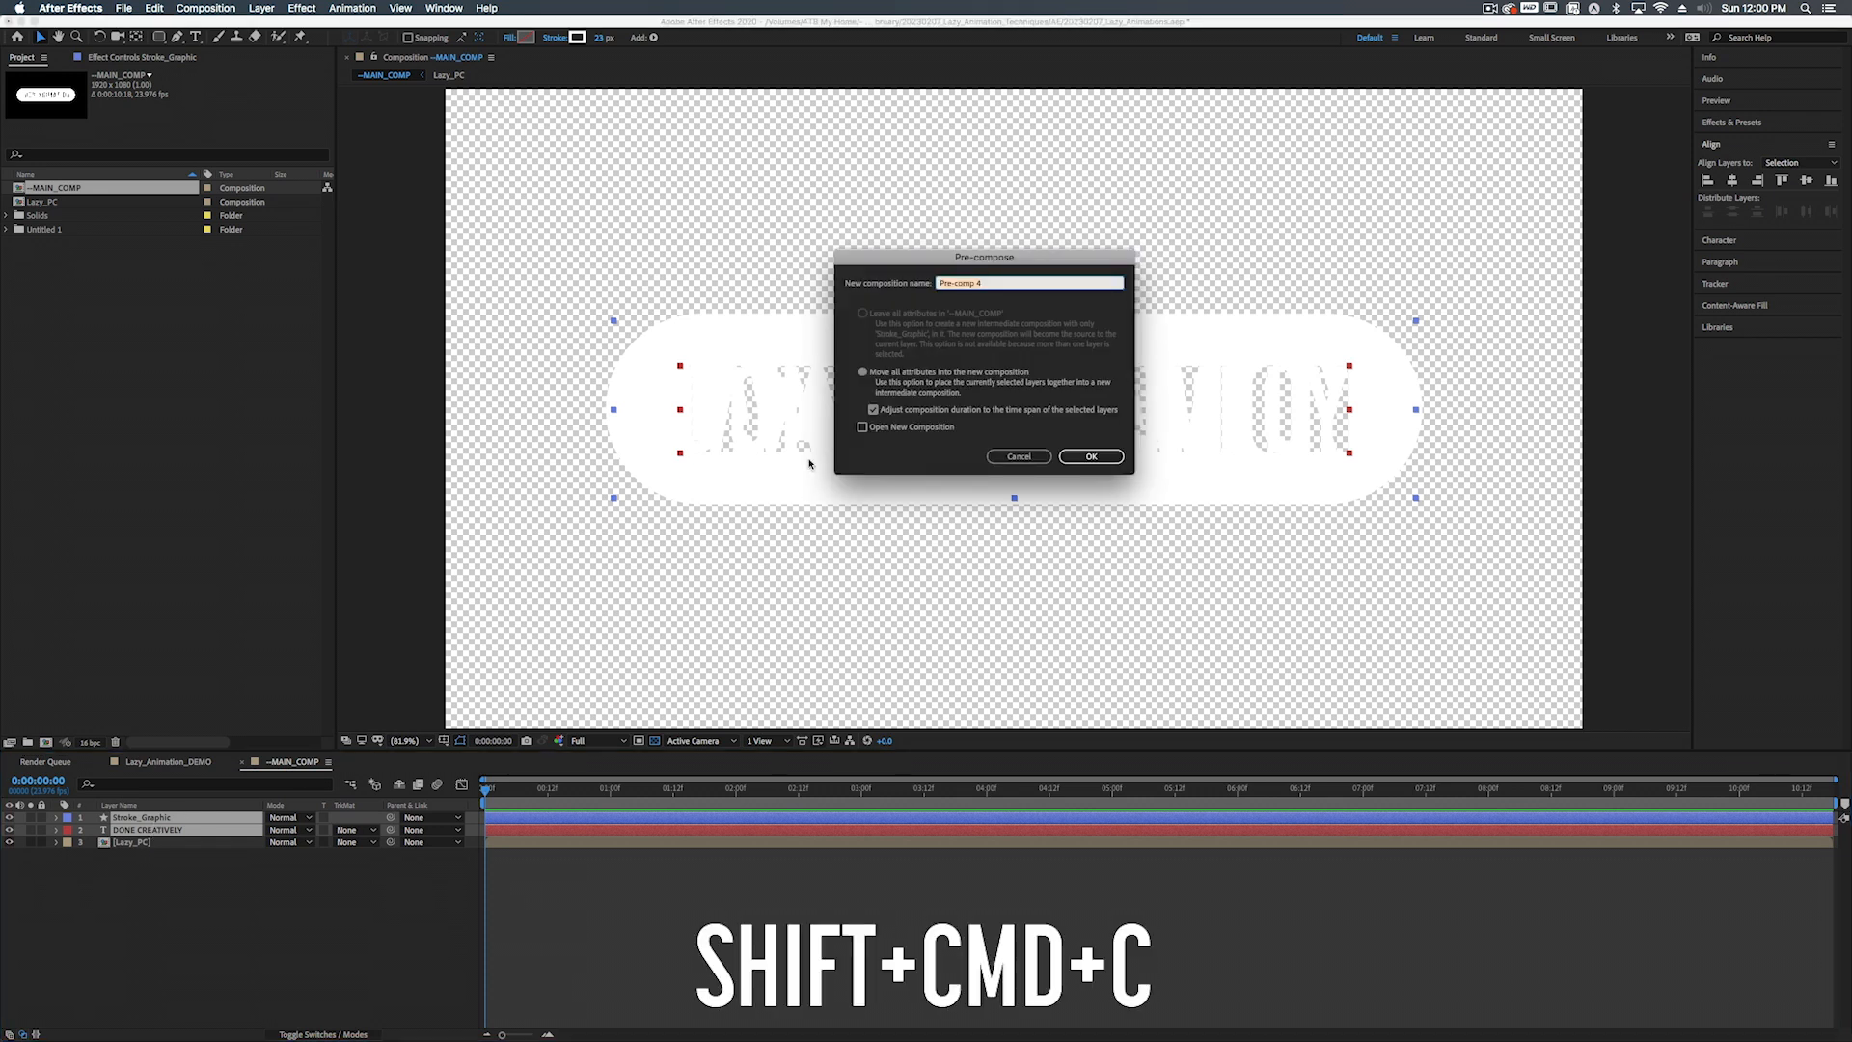
{"action": "type", "text": "Creative"}
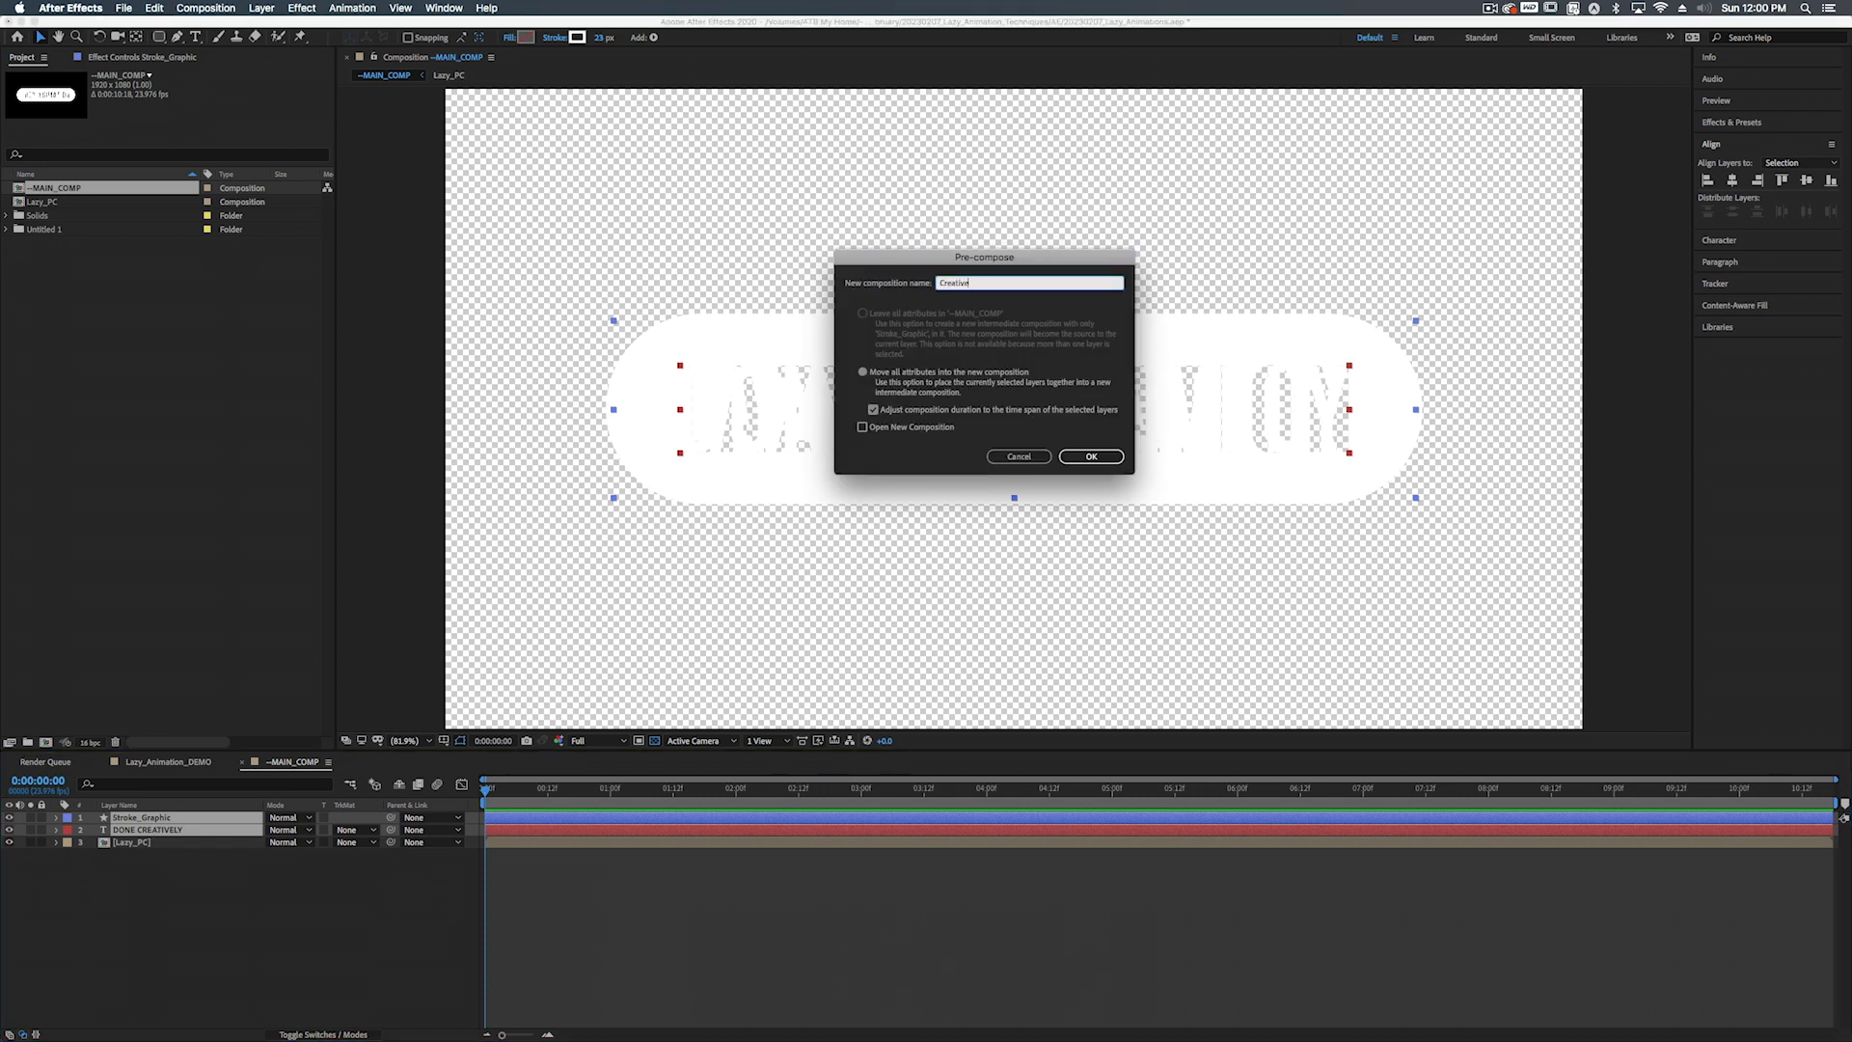
{"action": "type", "text": "_PC"}
{"action": "key", "text": "Return"}
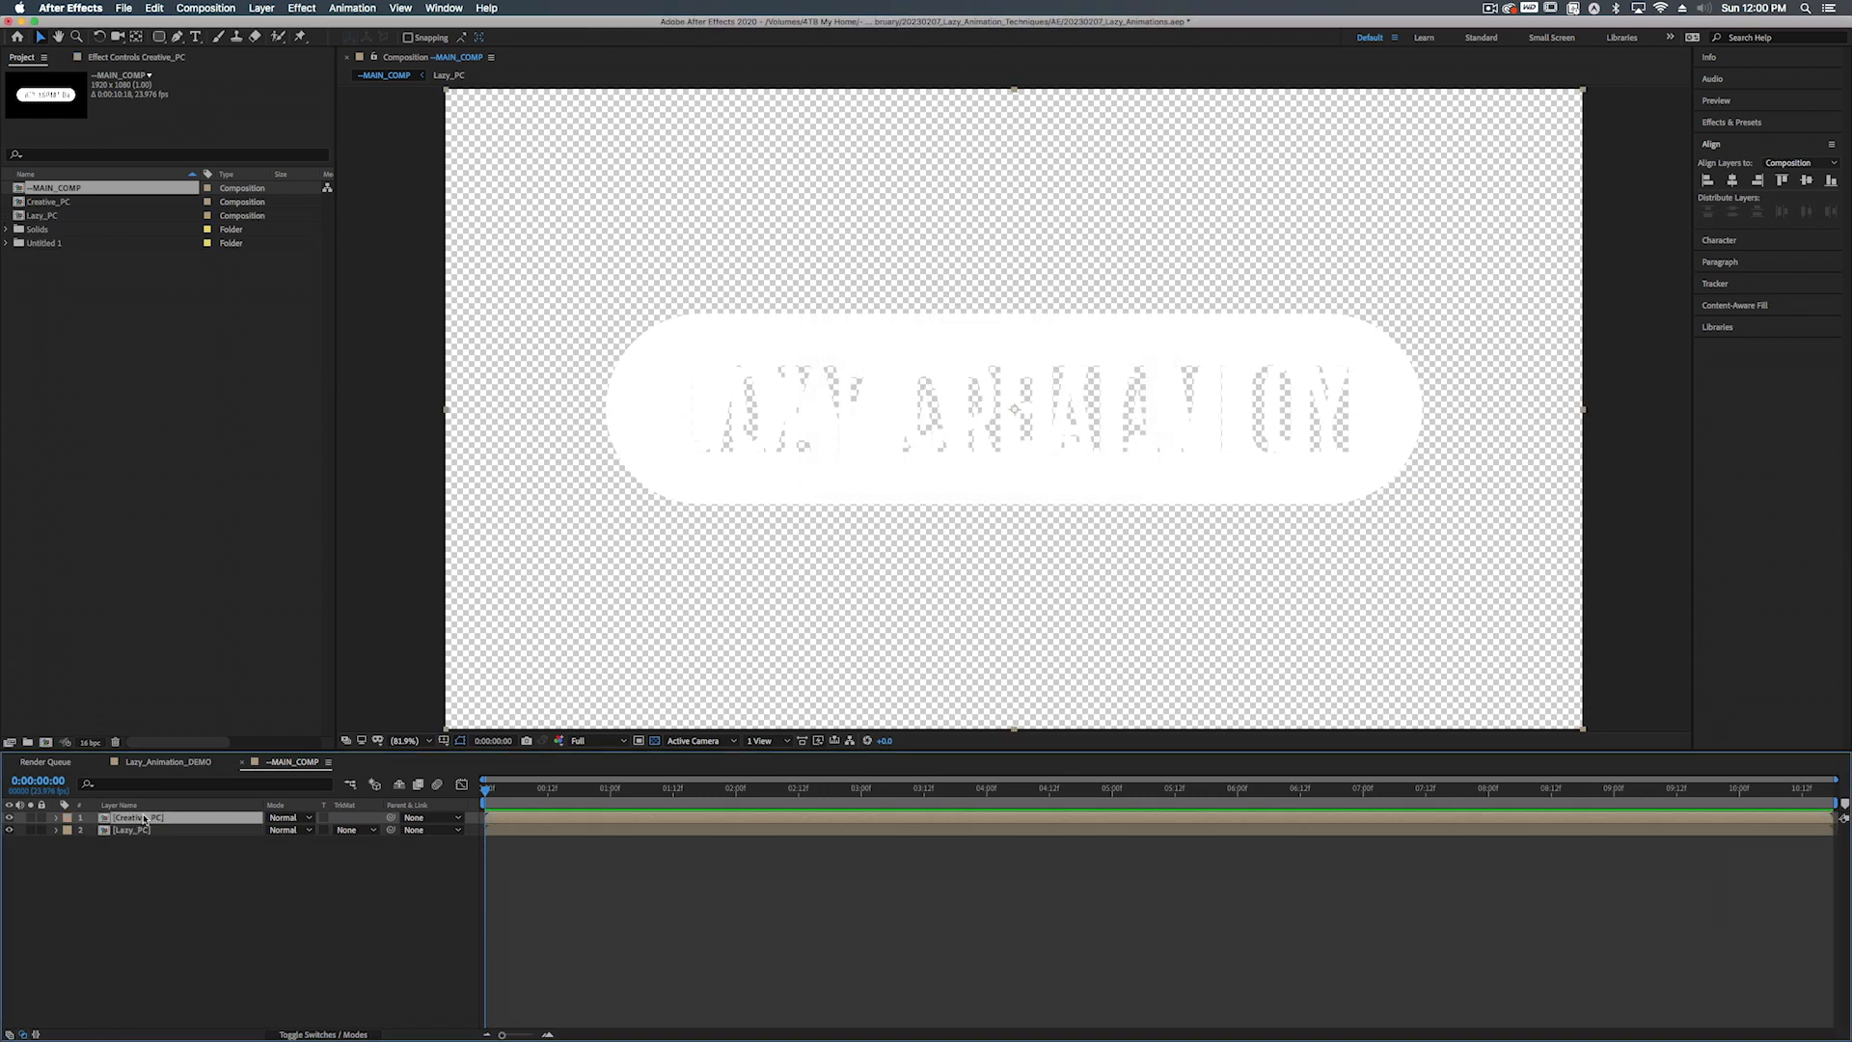
Turn off the transparency grid and add Opacity keyframes to the Creative_PC and Lazy_PC layers at 0:00:02:00
{"action": "left_click", "coordinate": [654, 741]}
{"action": "left_click", "coordinate": [735, 793]}
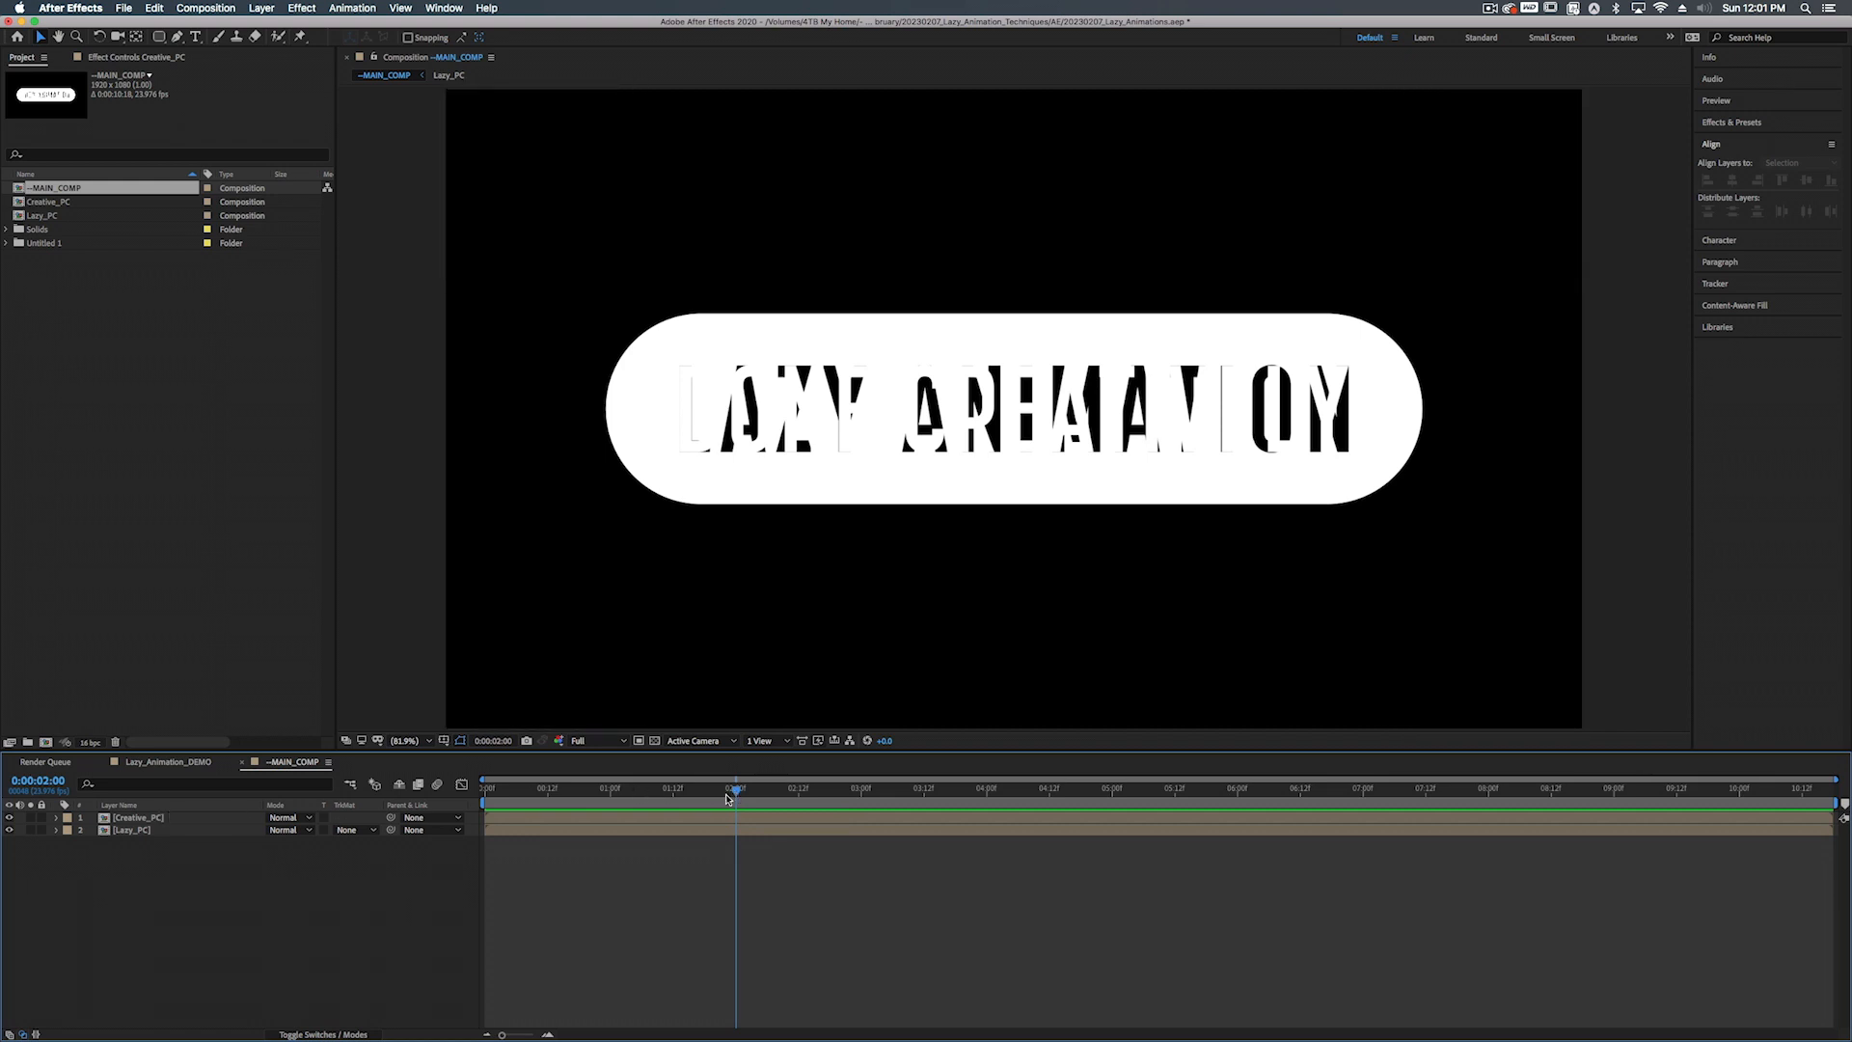
{"action": "left_click_drag", "start_coordinate": [737, 793], "coordinate": [736, 793]}
{"action": "left_click", "coordinate": [135, 818]}
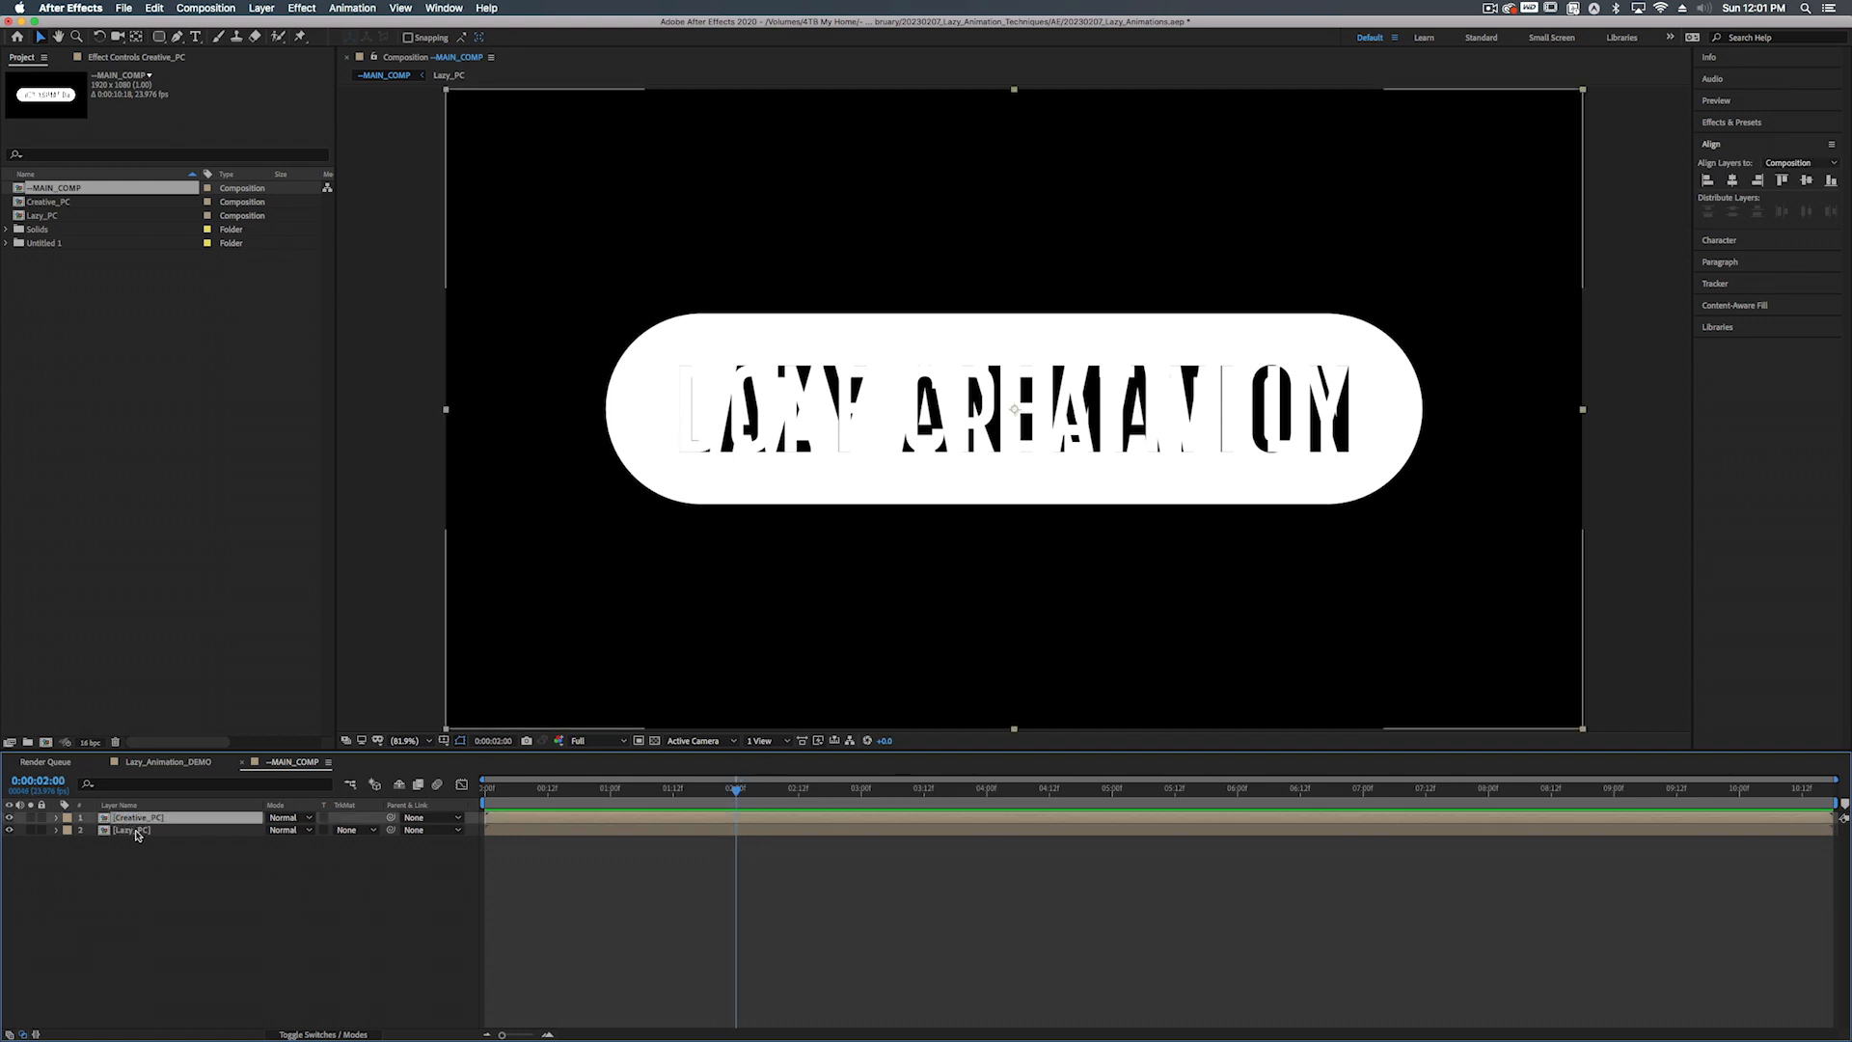
{"action": "left_click", "coordinate": [136, 831], "text": "shift"}
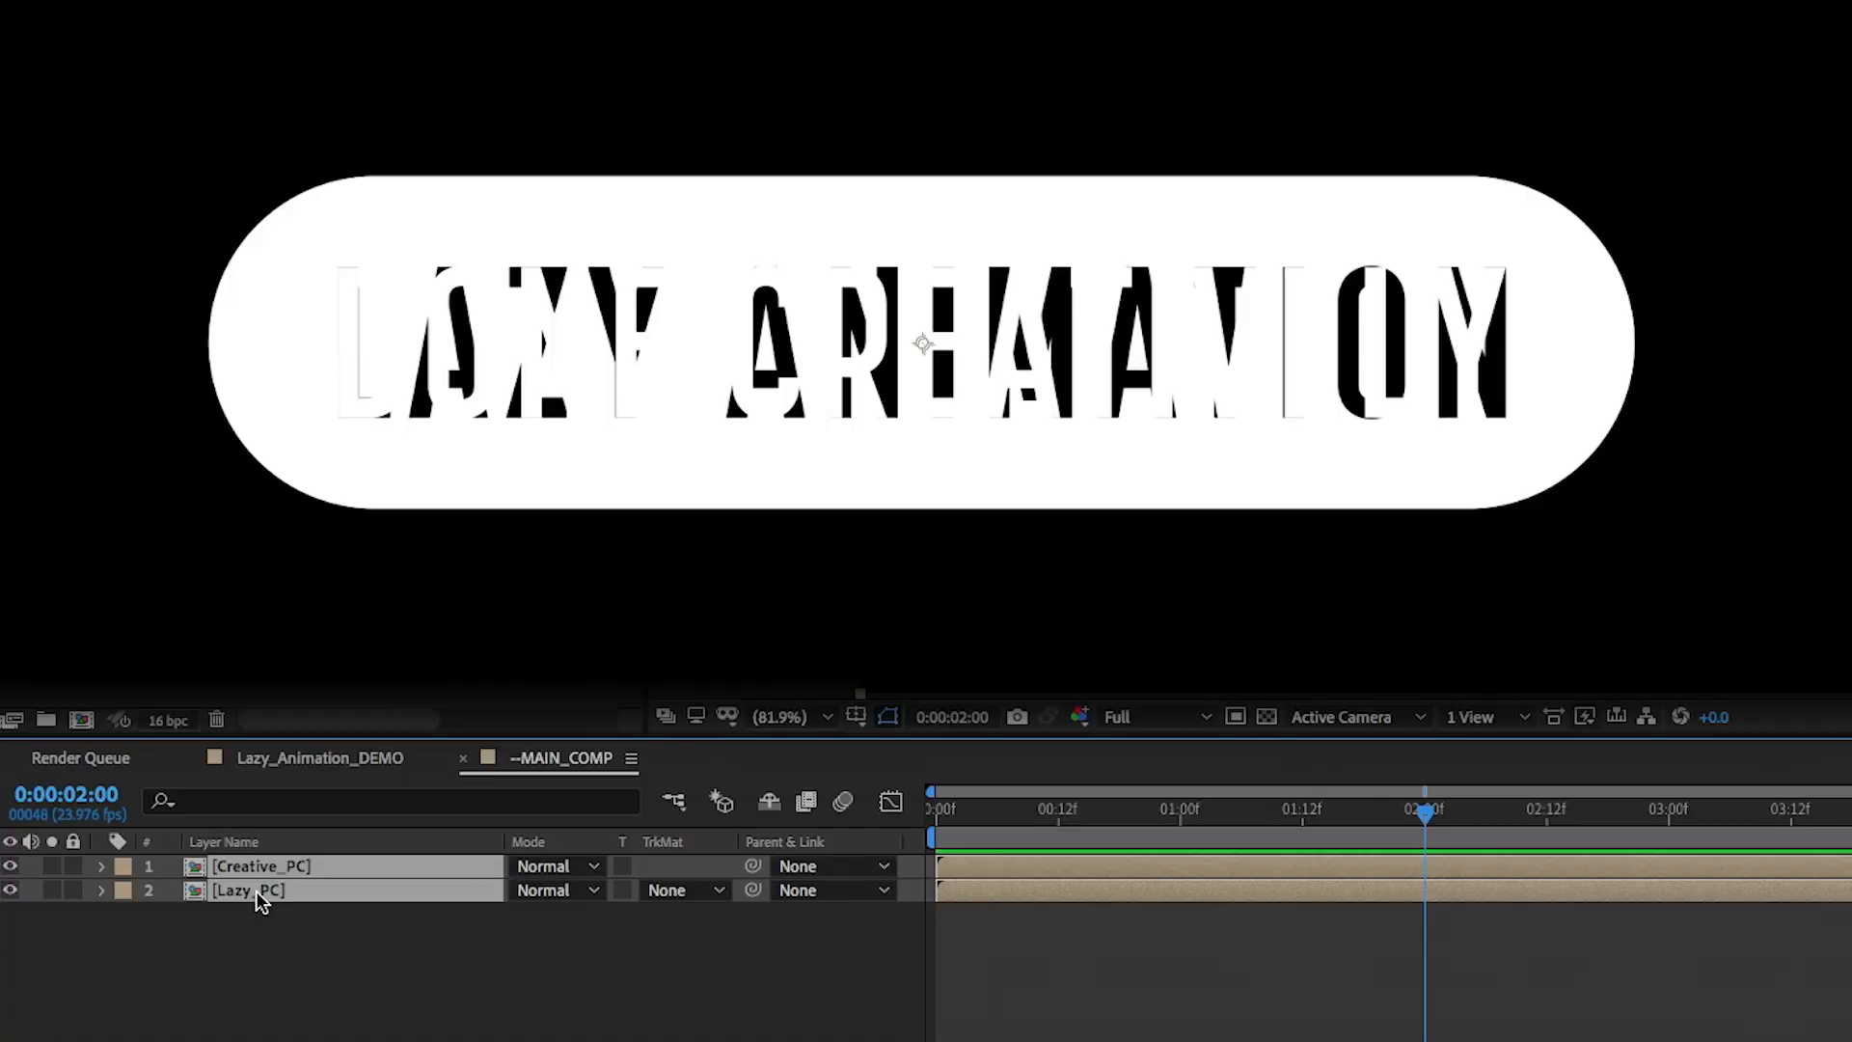
{"action": "key", "text": "t"}
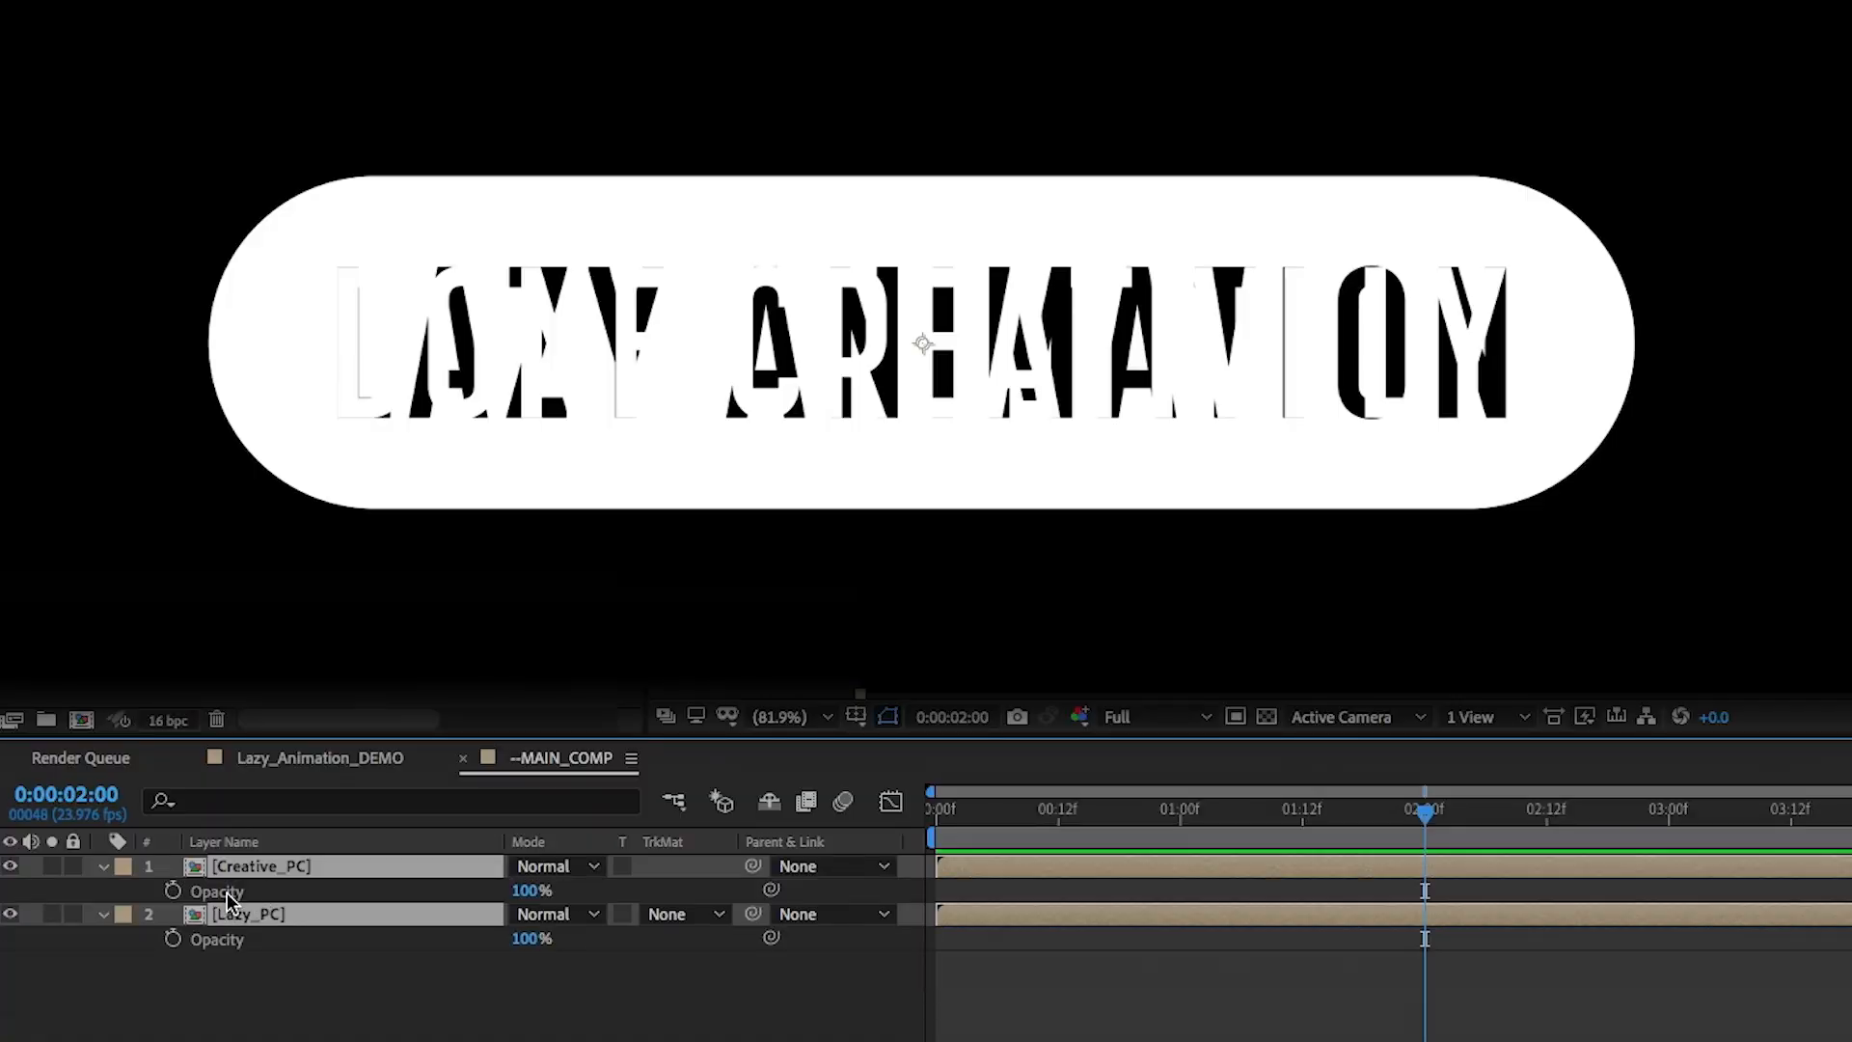
{"action": "key", "text": "super+shift+a"}
{"action": "left_click", "coordinate": [173, 891]}
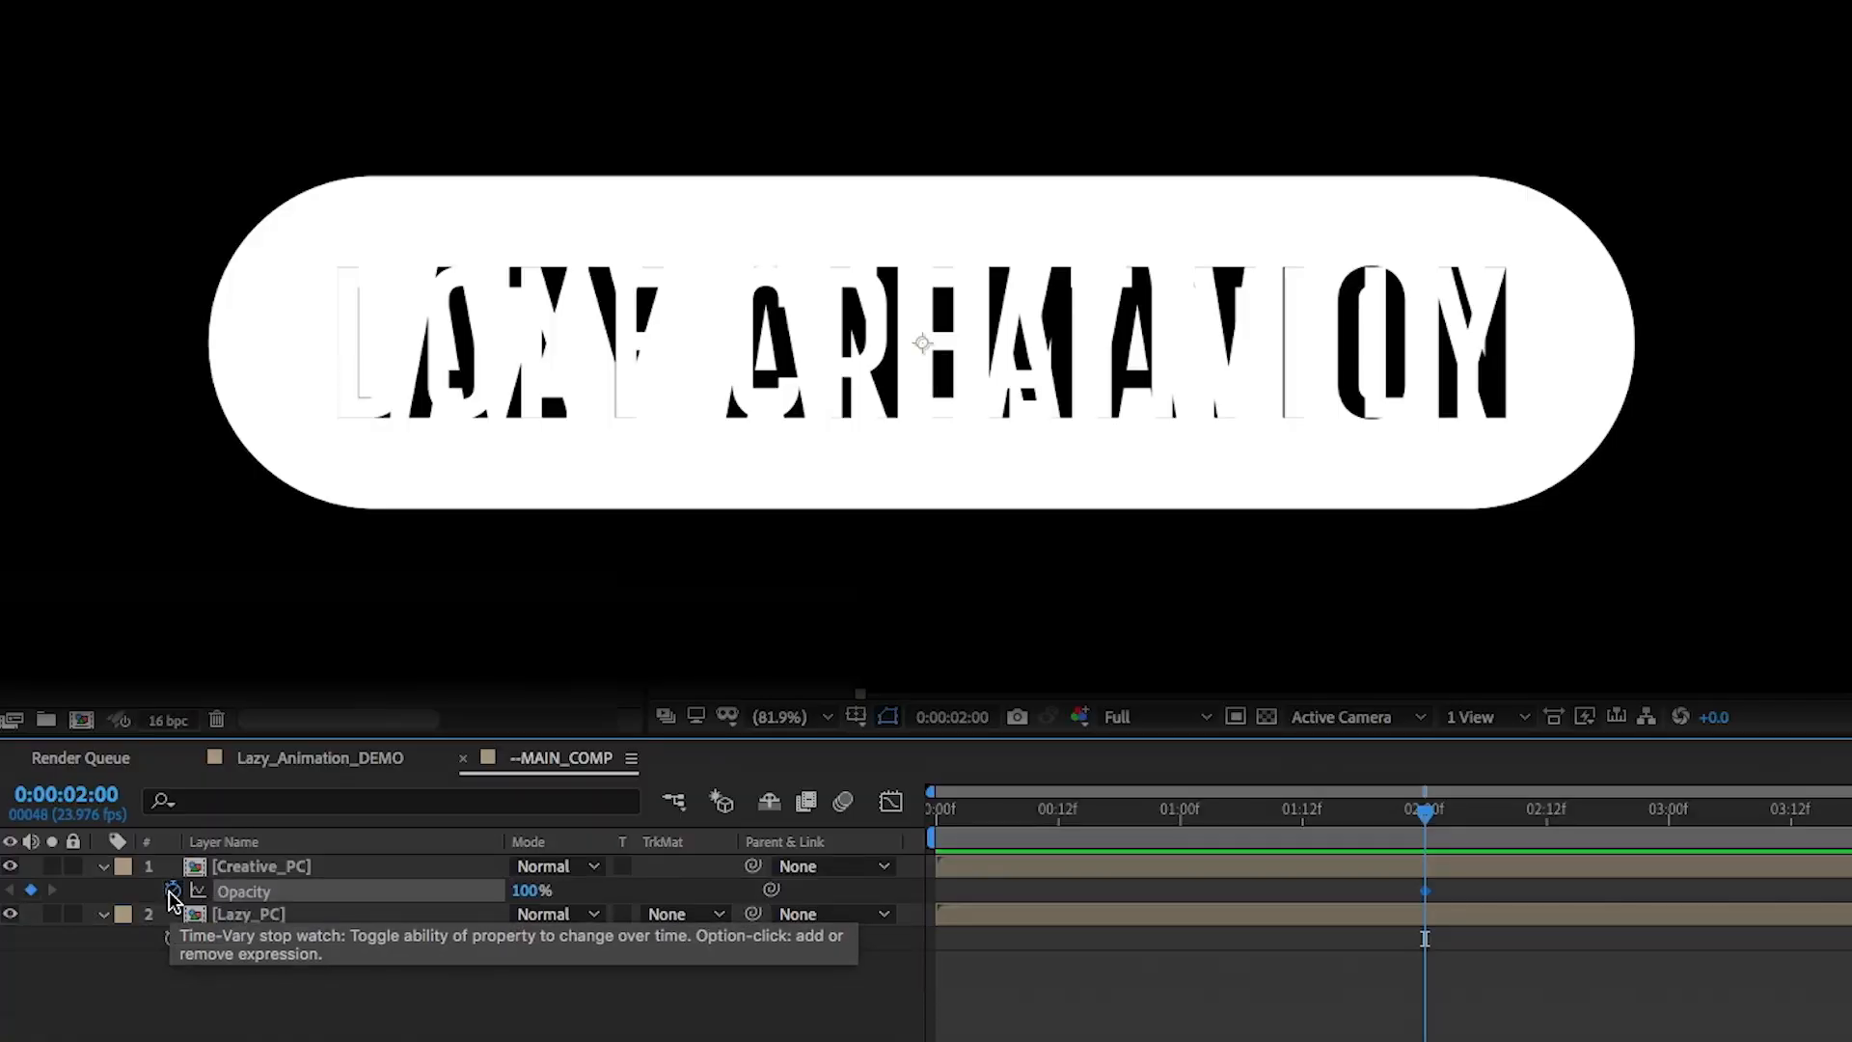
{"action": "left_click", "coordinate": [172, 939]}
Set the Creative_PC layer's opacity keyframe at 0:00:02:00 to 0% and move the current time to 0:00:03:00
{"action": "left_click", "coordinate": [352, 879]}
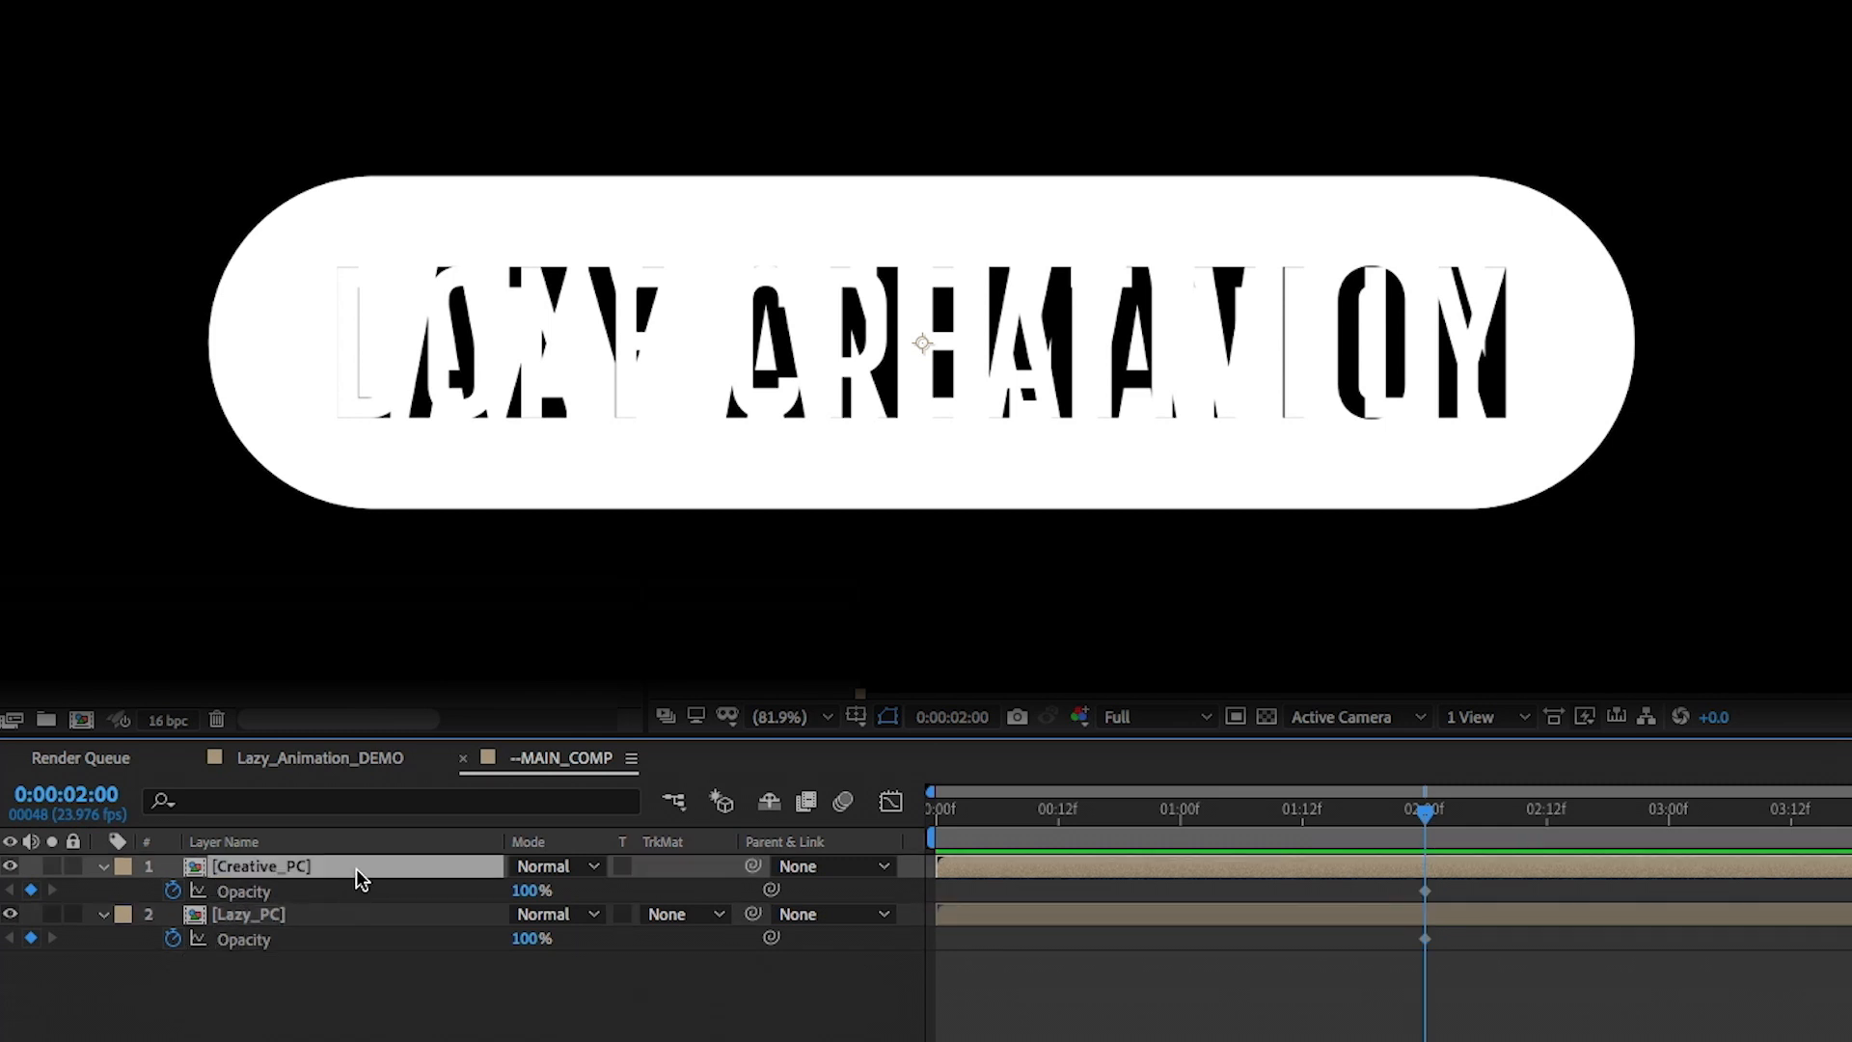
{"action": "left_click", "coordinate": [522, 890]}
{"action": "type", "text": "0"}
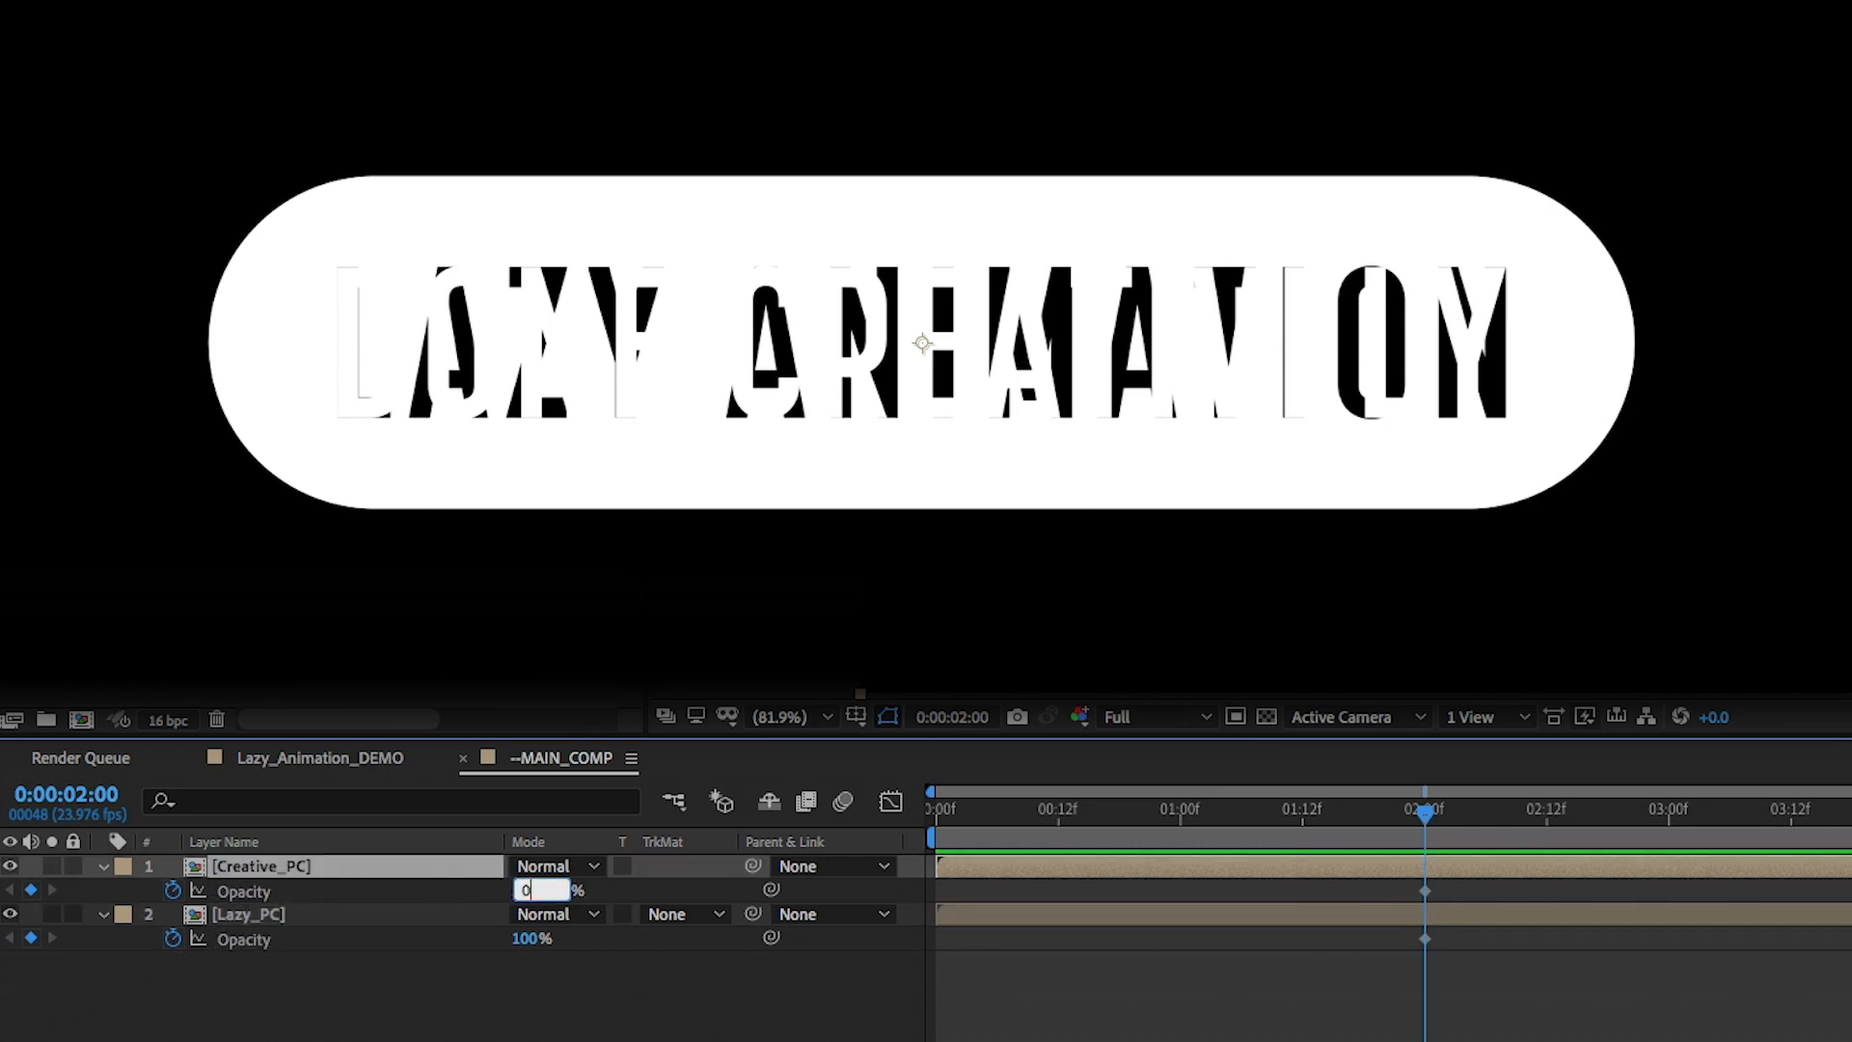
{"action": "key", "text": "Return"}
{"action": "left_click_drag", "start_coordinate": [1424, 813], "coordinate": [1671, 820]}
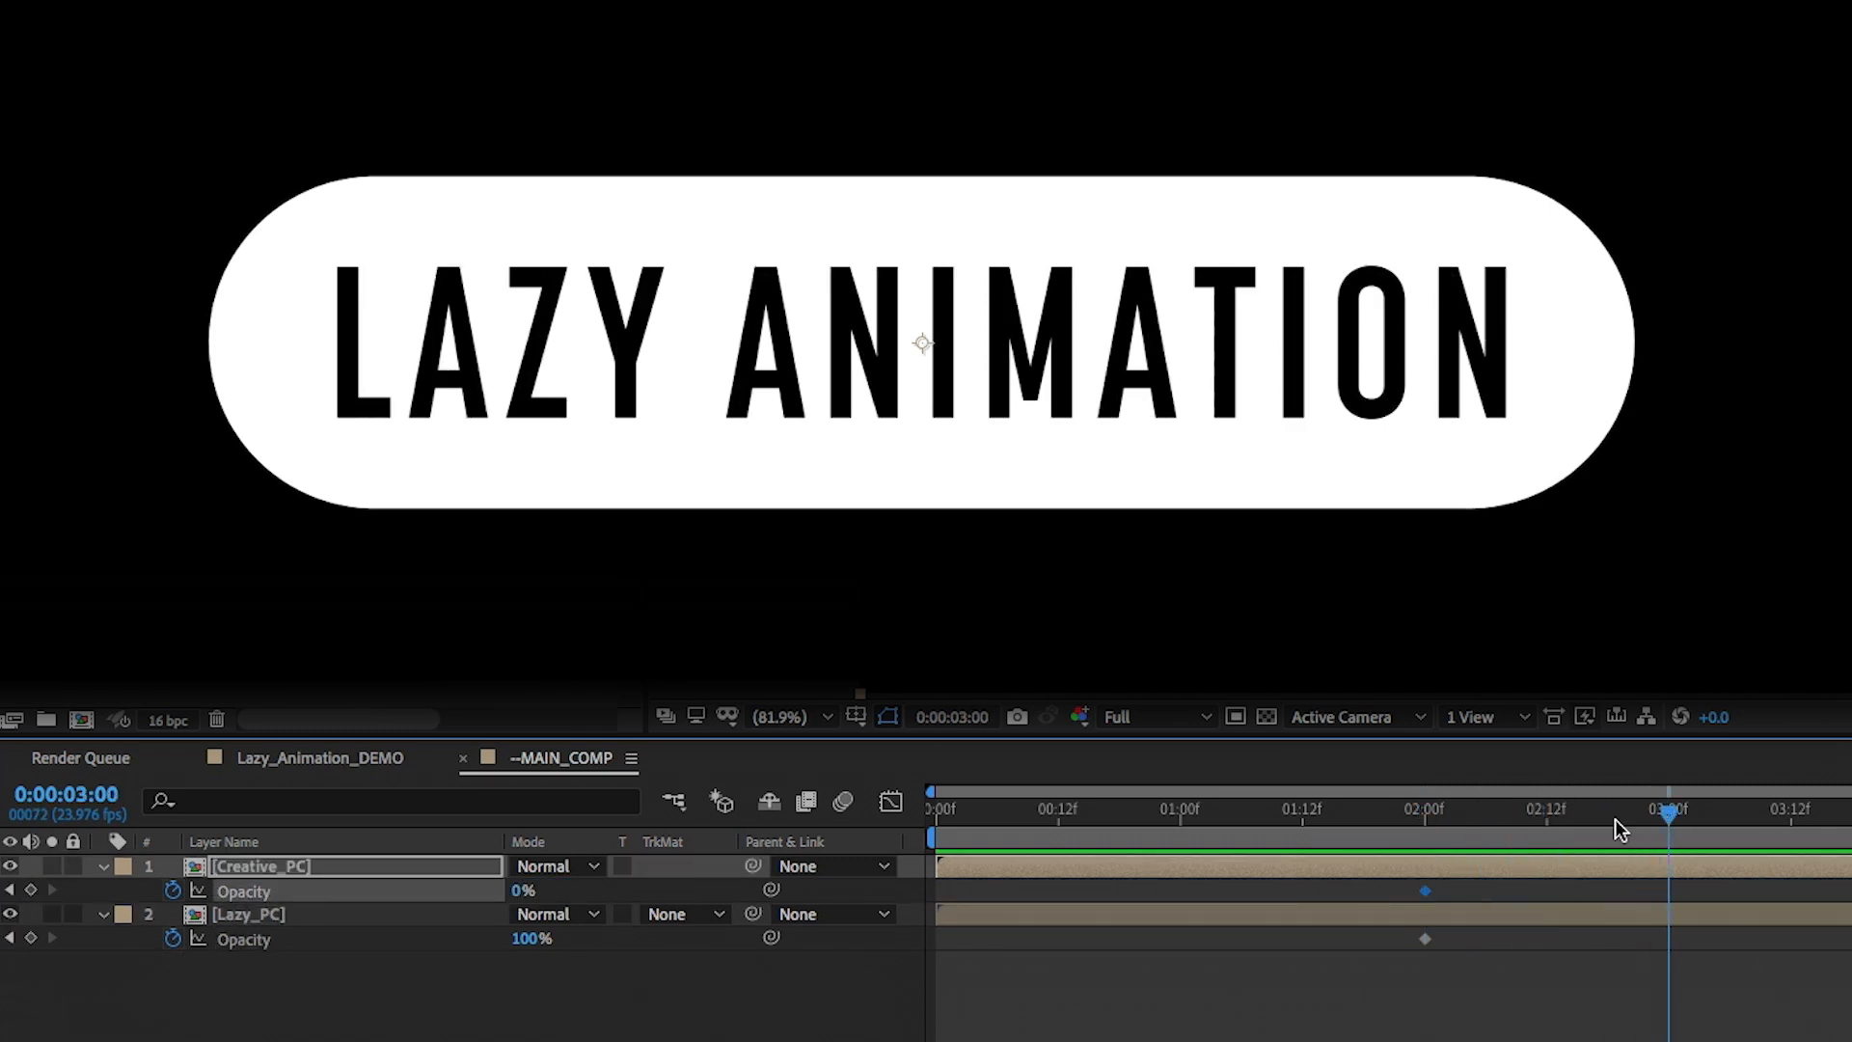
At 0:00:03:00, set the Creative_PC layer's opacity to 100% and the Lazy_PC layer's to 0%, and collapse their properties
{"action": "left_click_drag", "start_coordinate": [523, 890], "coordinate": [1020, 860]}
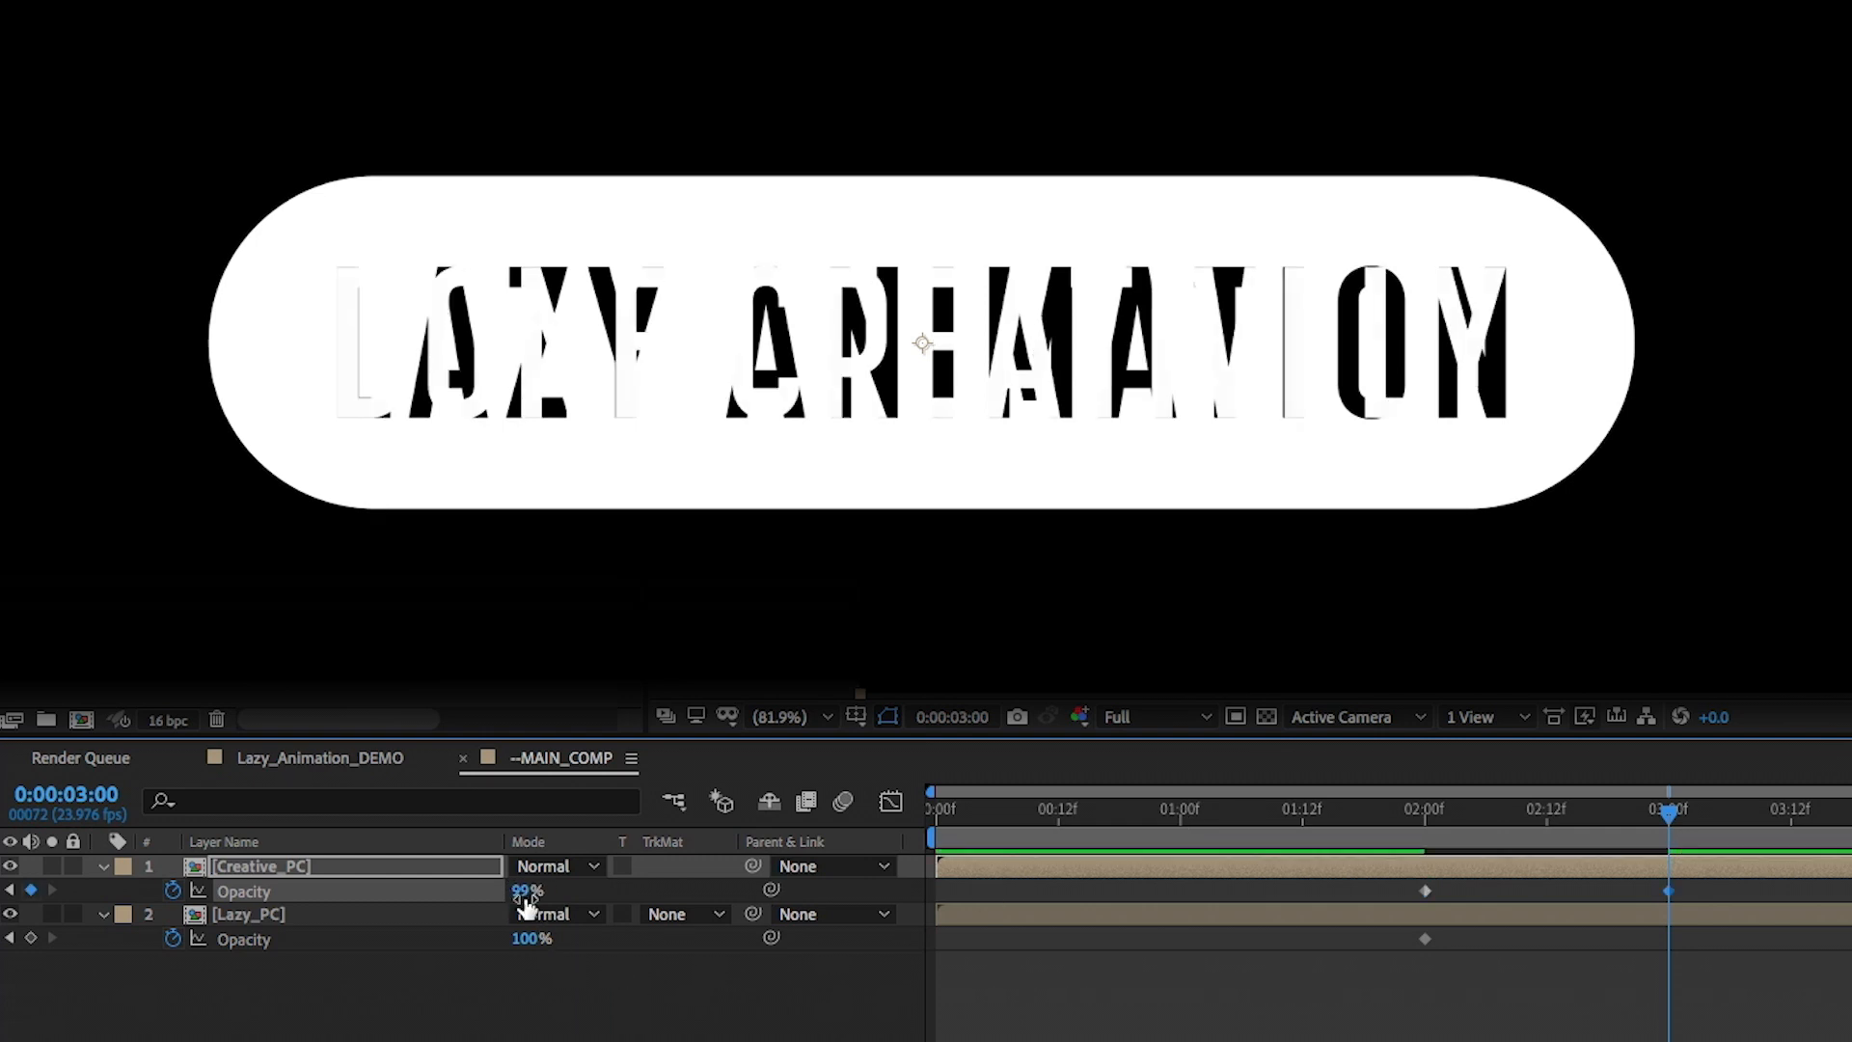
{"action": "left_click_drag", "start_coordinate": [521, 890], "coordinate": [974, 883]}
{"action": "left_click", "coordinate": [529, 937]}
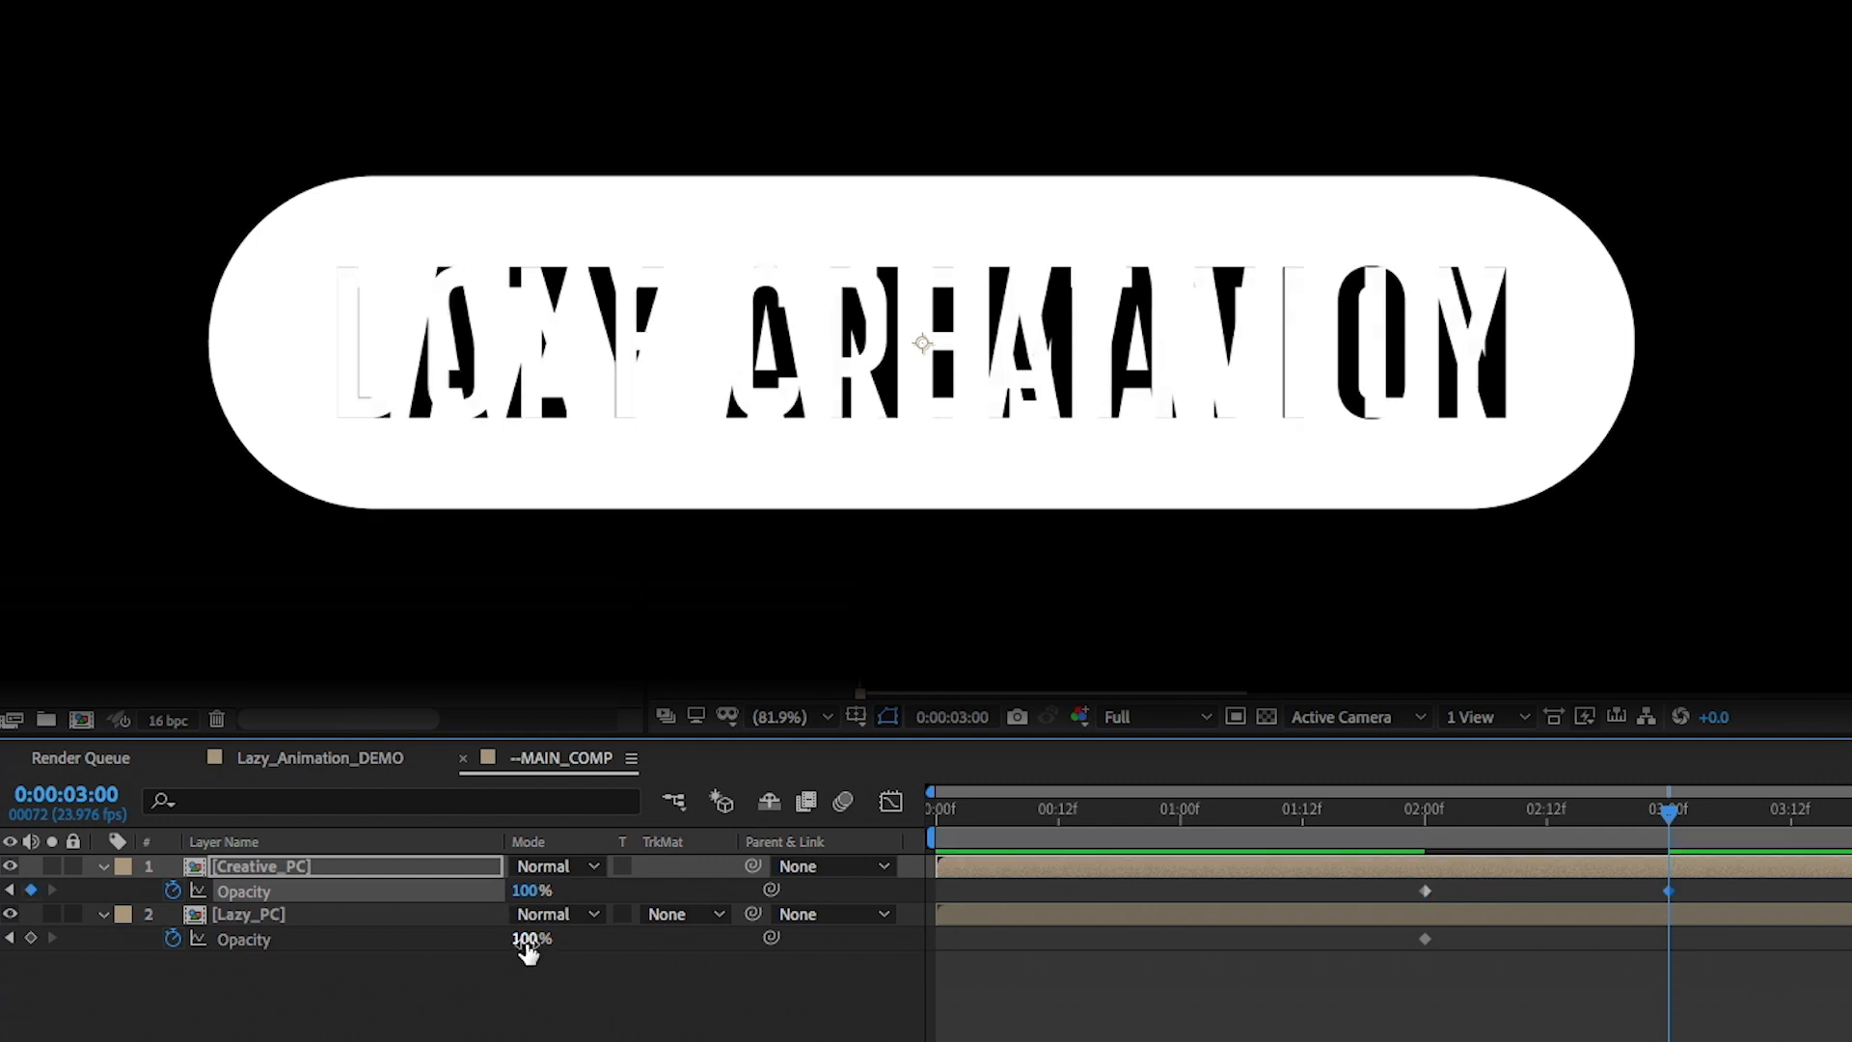
{"action": "type", "text": "0"}
{"action": "key", "text": "Return"}
{"action": "left_click_drag", "start_coordinate": [1683, 815], "coordinate": [1530, 813]}
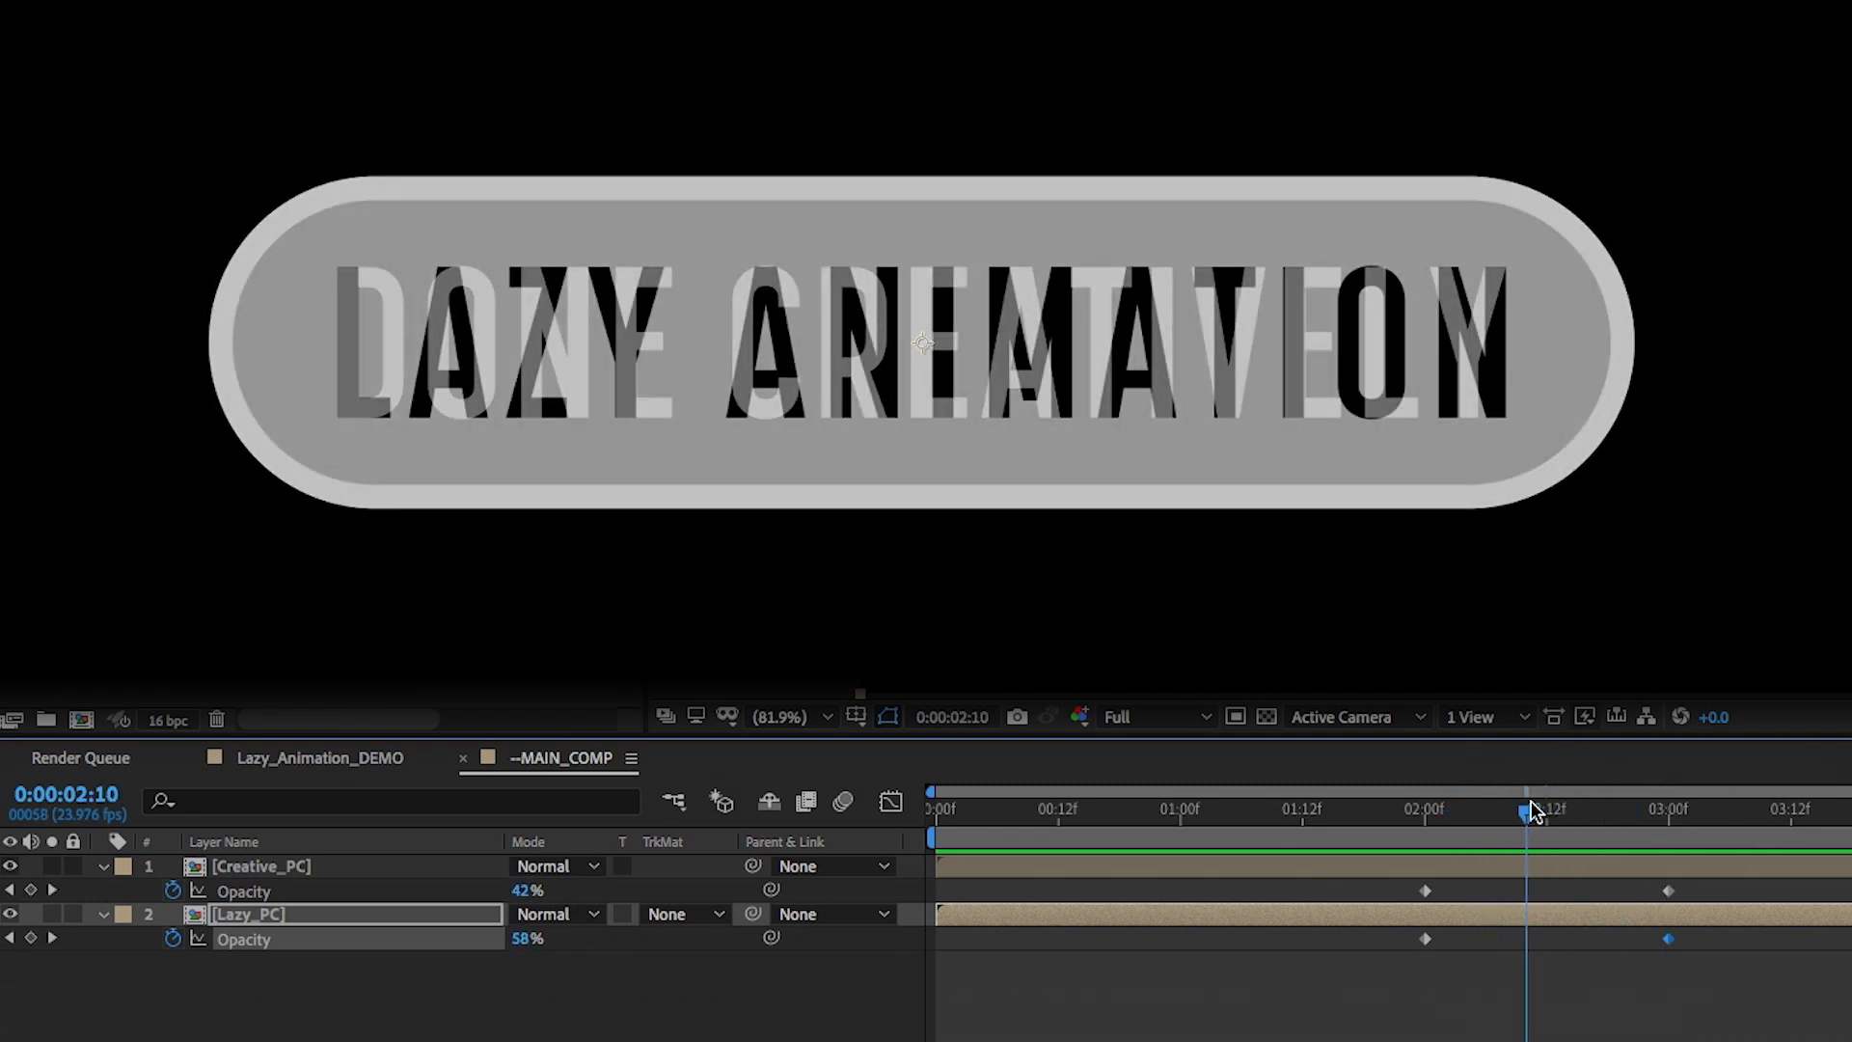
{"action": "left_click", "coordinate": [135, 819]}
{"action": "key", "text": "u"}
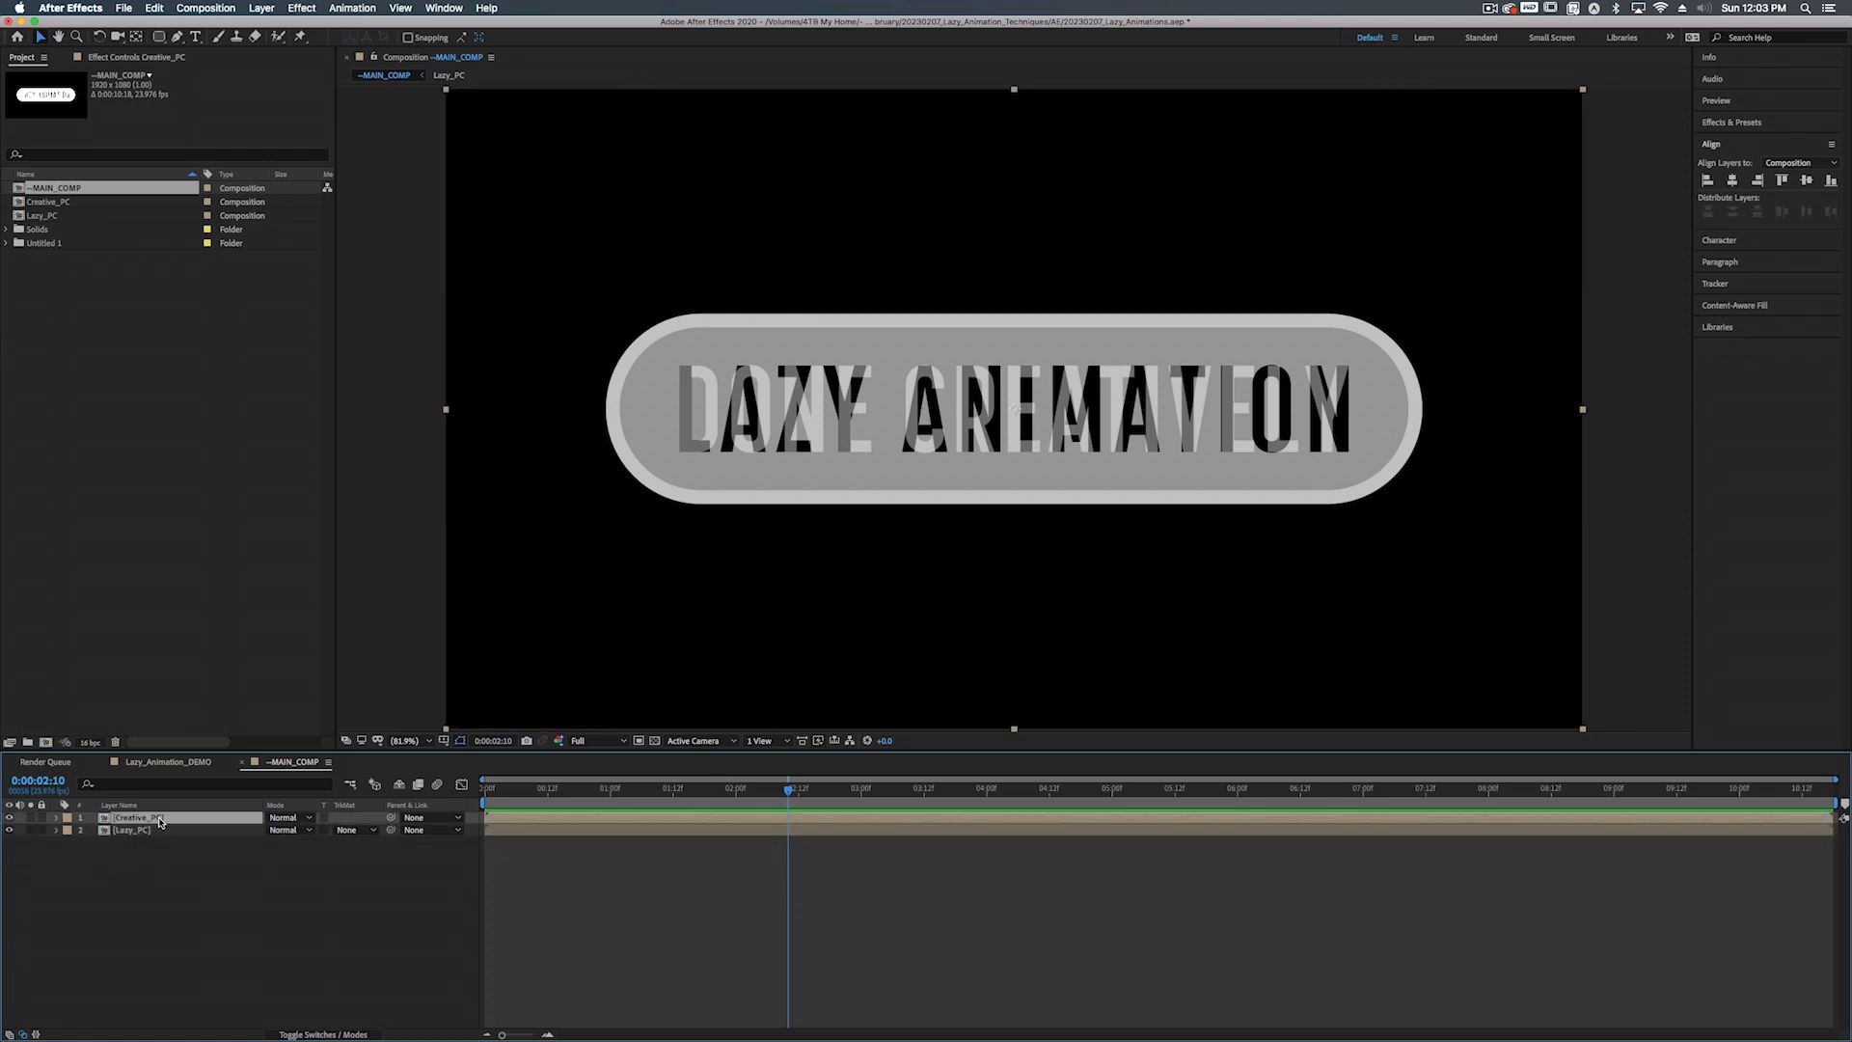
Add a new adjustment layer above Creative_PC and rename it Blobify
{"action": "right_click", "coordinate": [182, 911]}
{"action": "mouse_move", "coordinate": [319, 879]}
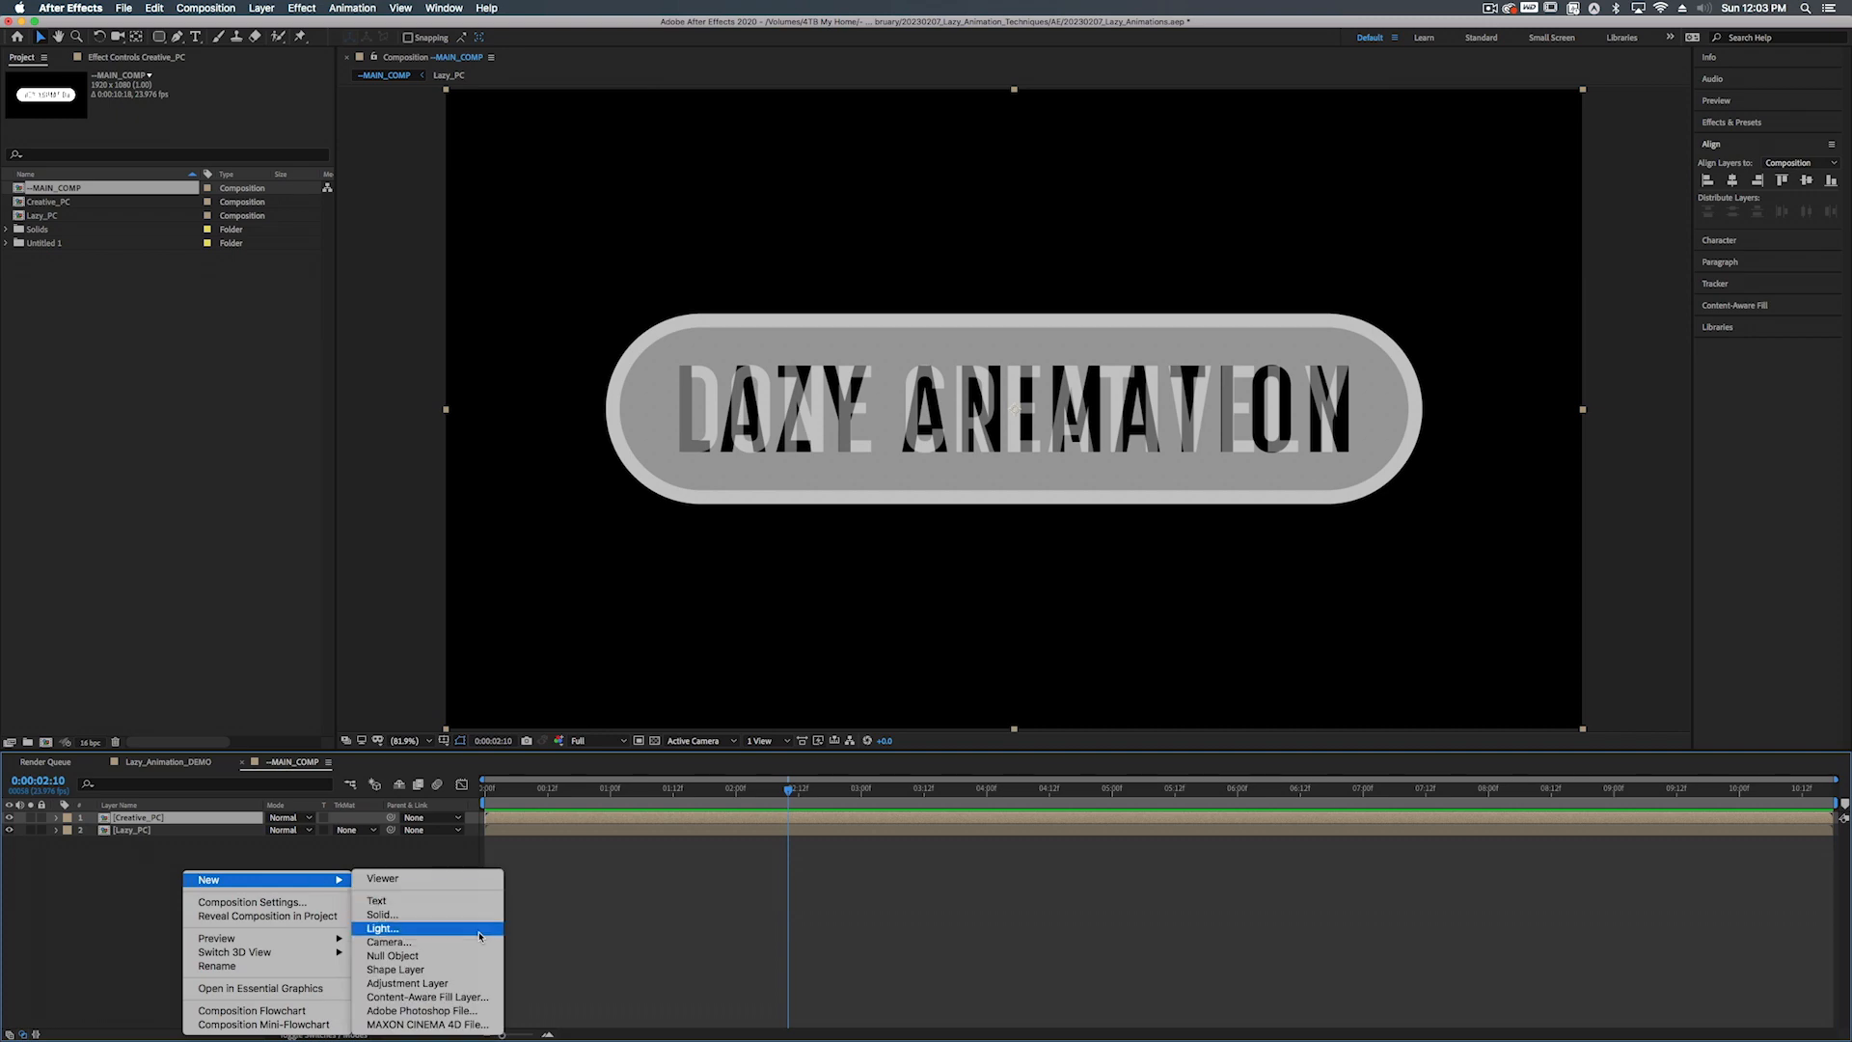
{"action": "left_click", "coordinate": [471, 983]}
{"action": "key", "text": "Return"}
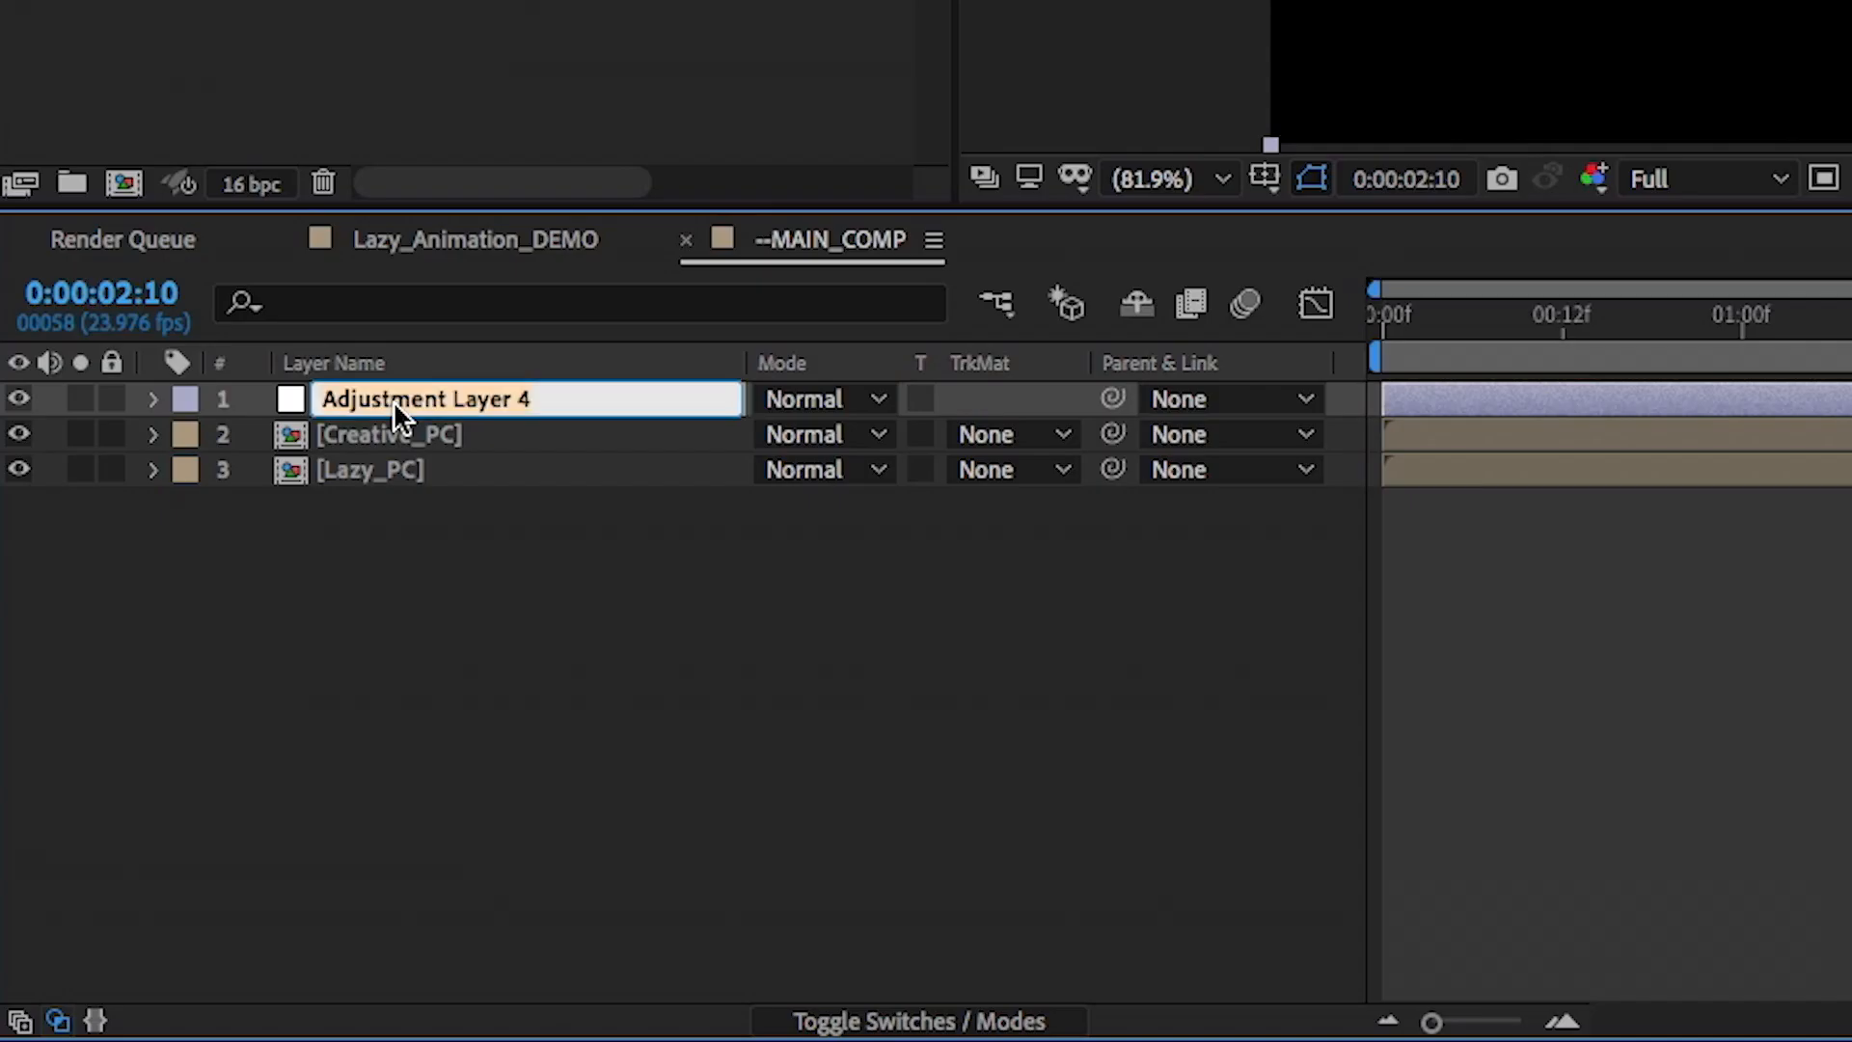
{"action": "type", "text": "Blobify"}
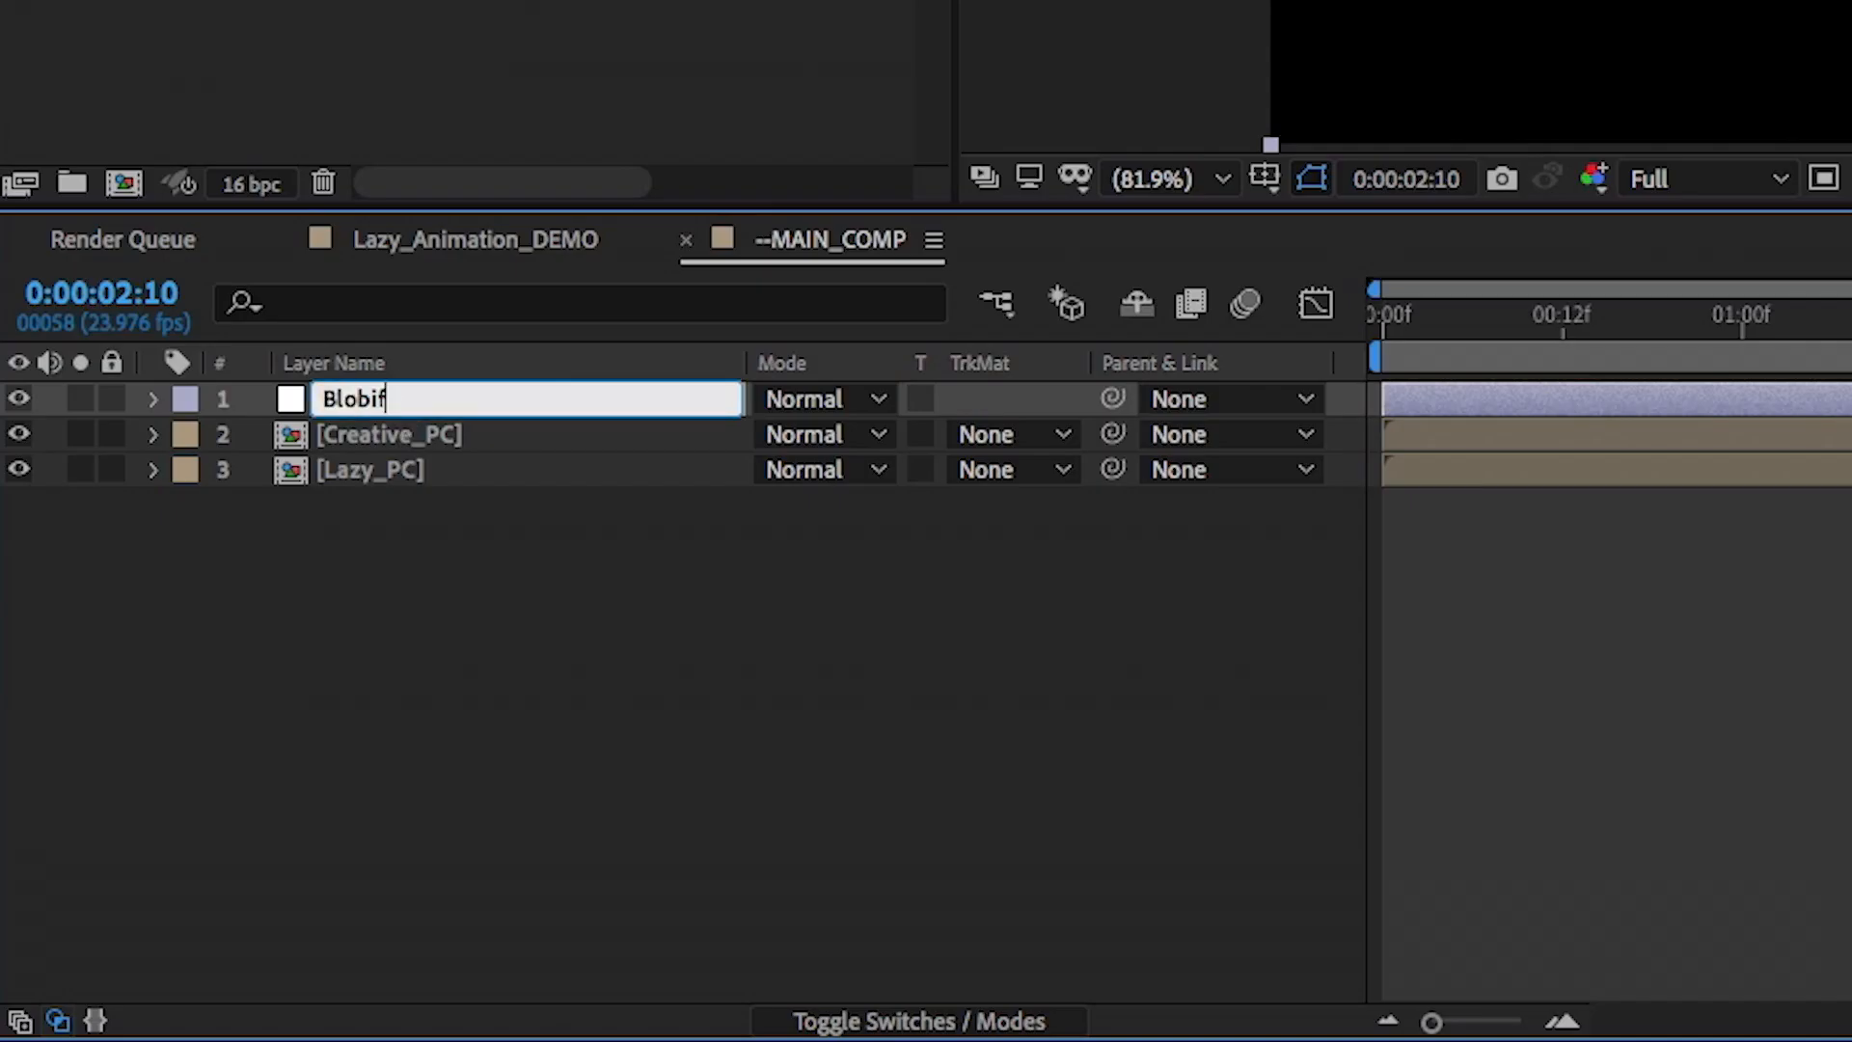
{"action": "key", "text": "Return"}
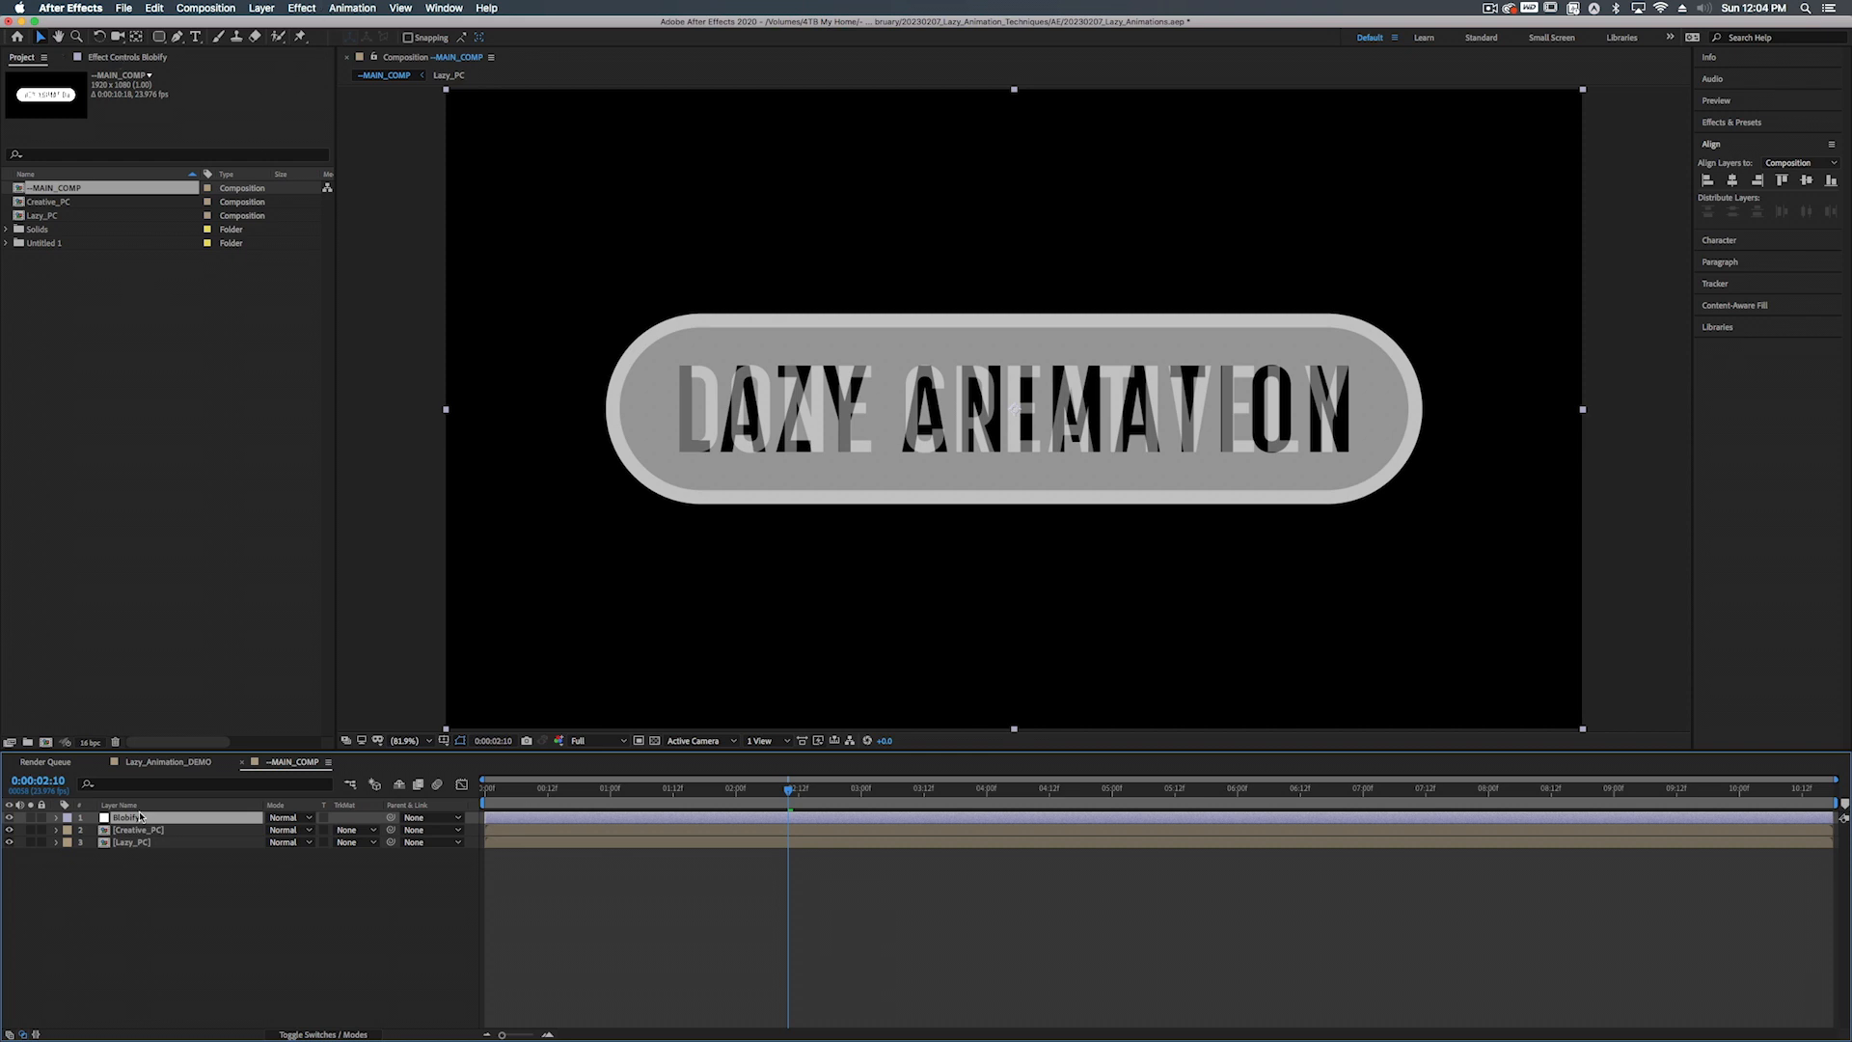
Apply the Fast Box Blur effect to the Blobify layer and set its Blur Radius to 6
{"action": "left_click", "coordinate": [1736, 123]}
{"action": "left_click", "coordinate": [1738, 144]}
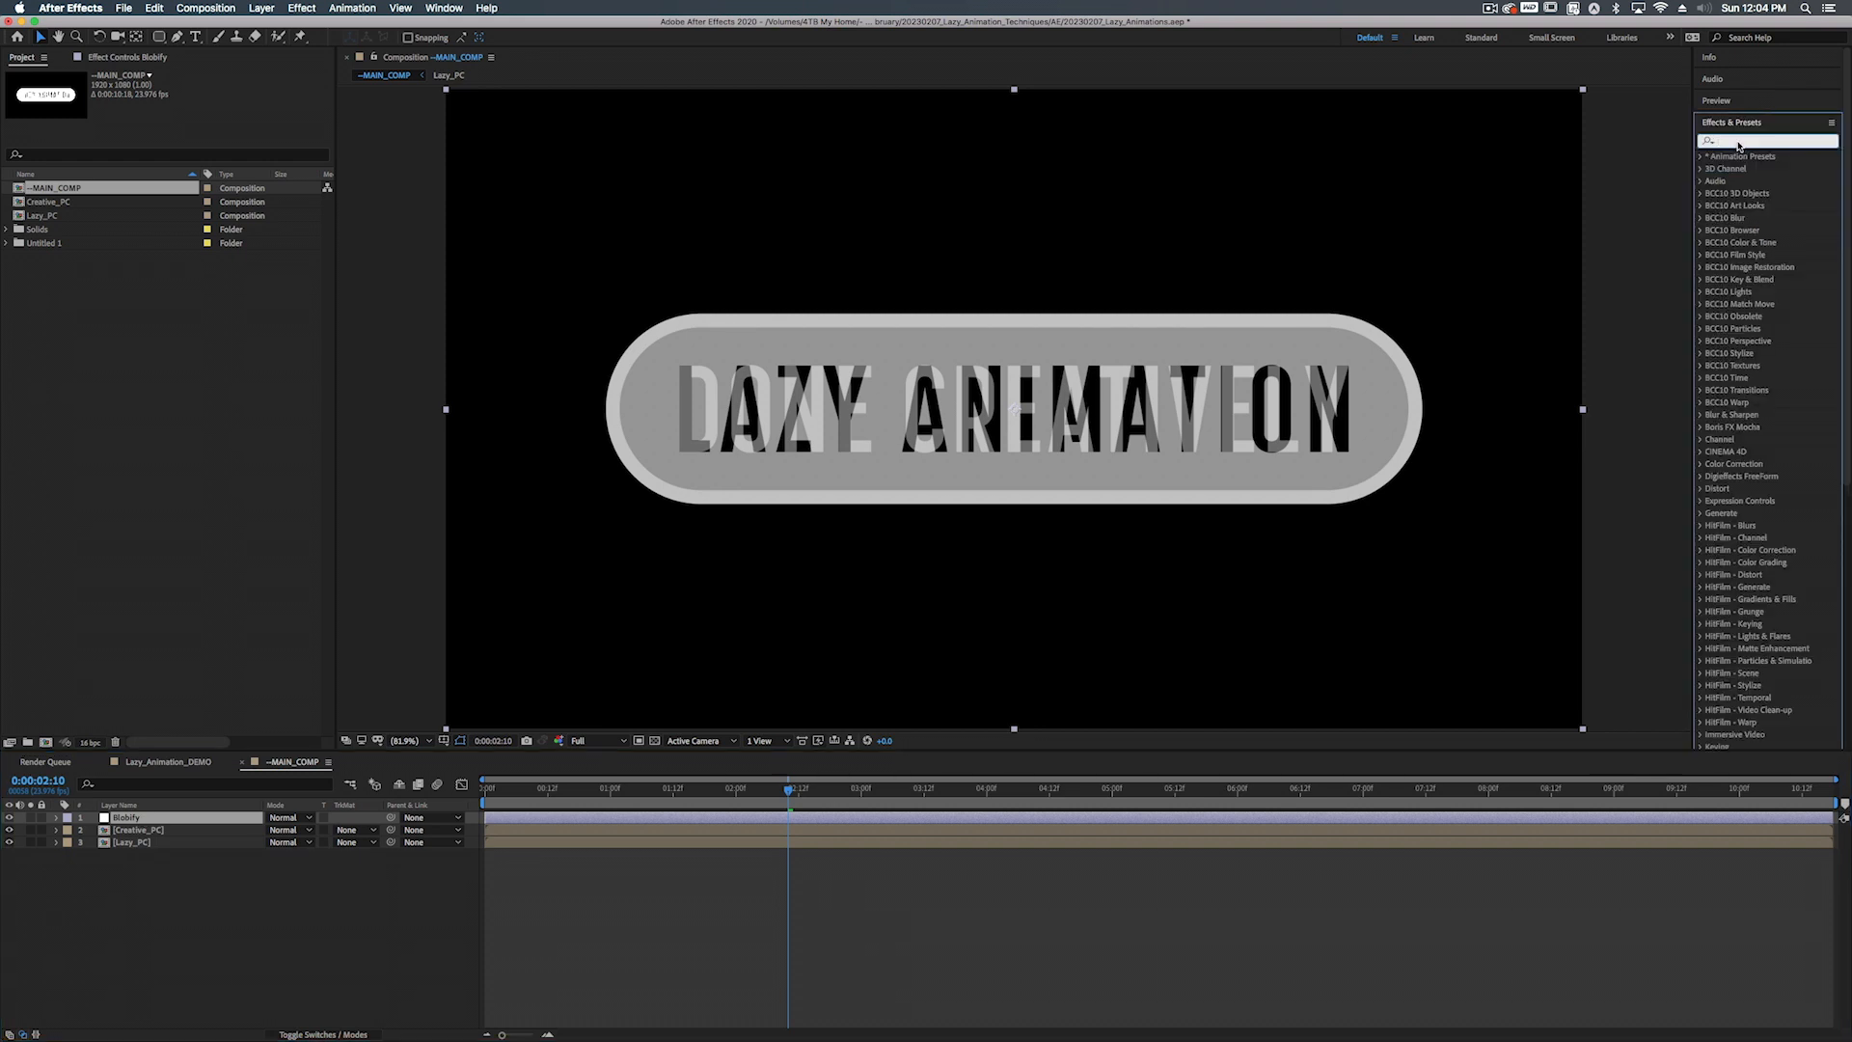
{"action": "type", "text": "fast box blur"}
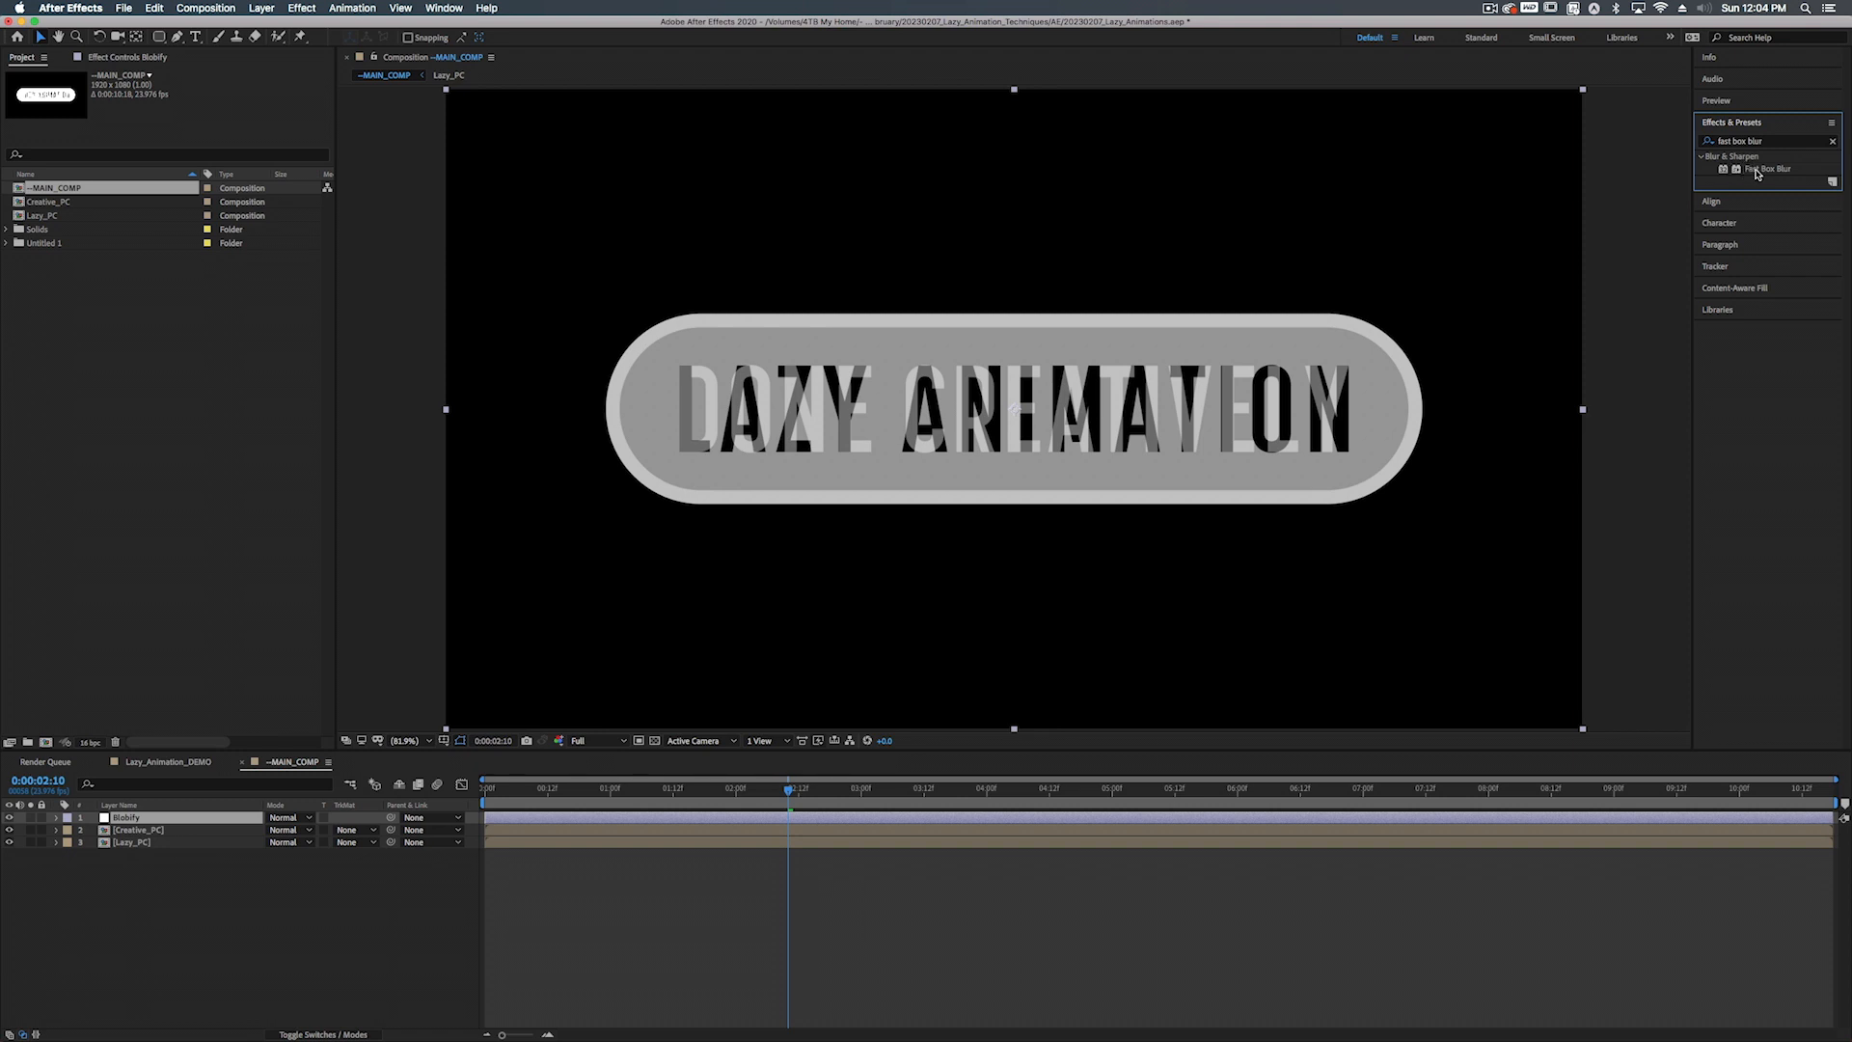
{"action": "left_click_drag", "start_coordinate": [1755, 171], "coordinate": [140, 818]}
{"action": "left_click", "coordinate": [187, 101]}
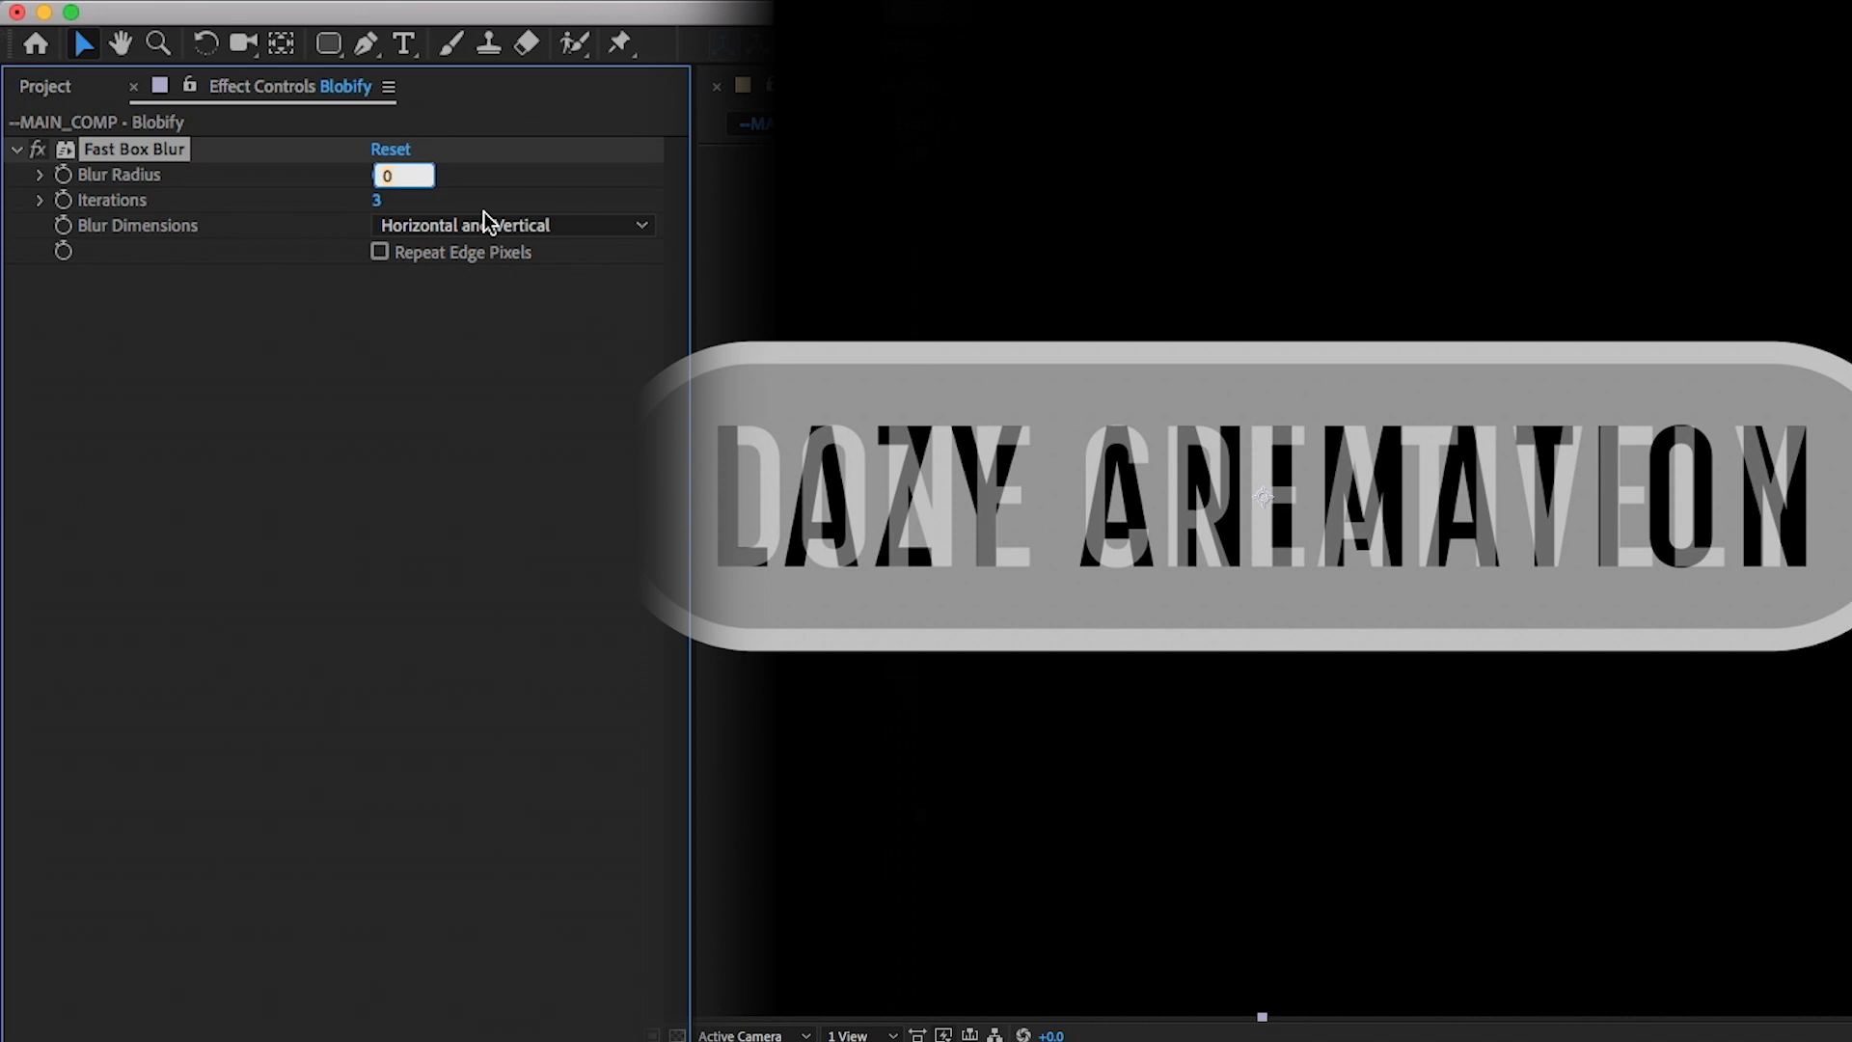
{"action": "type", "text": "6"}
{"action": "key", "text": "Return"}
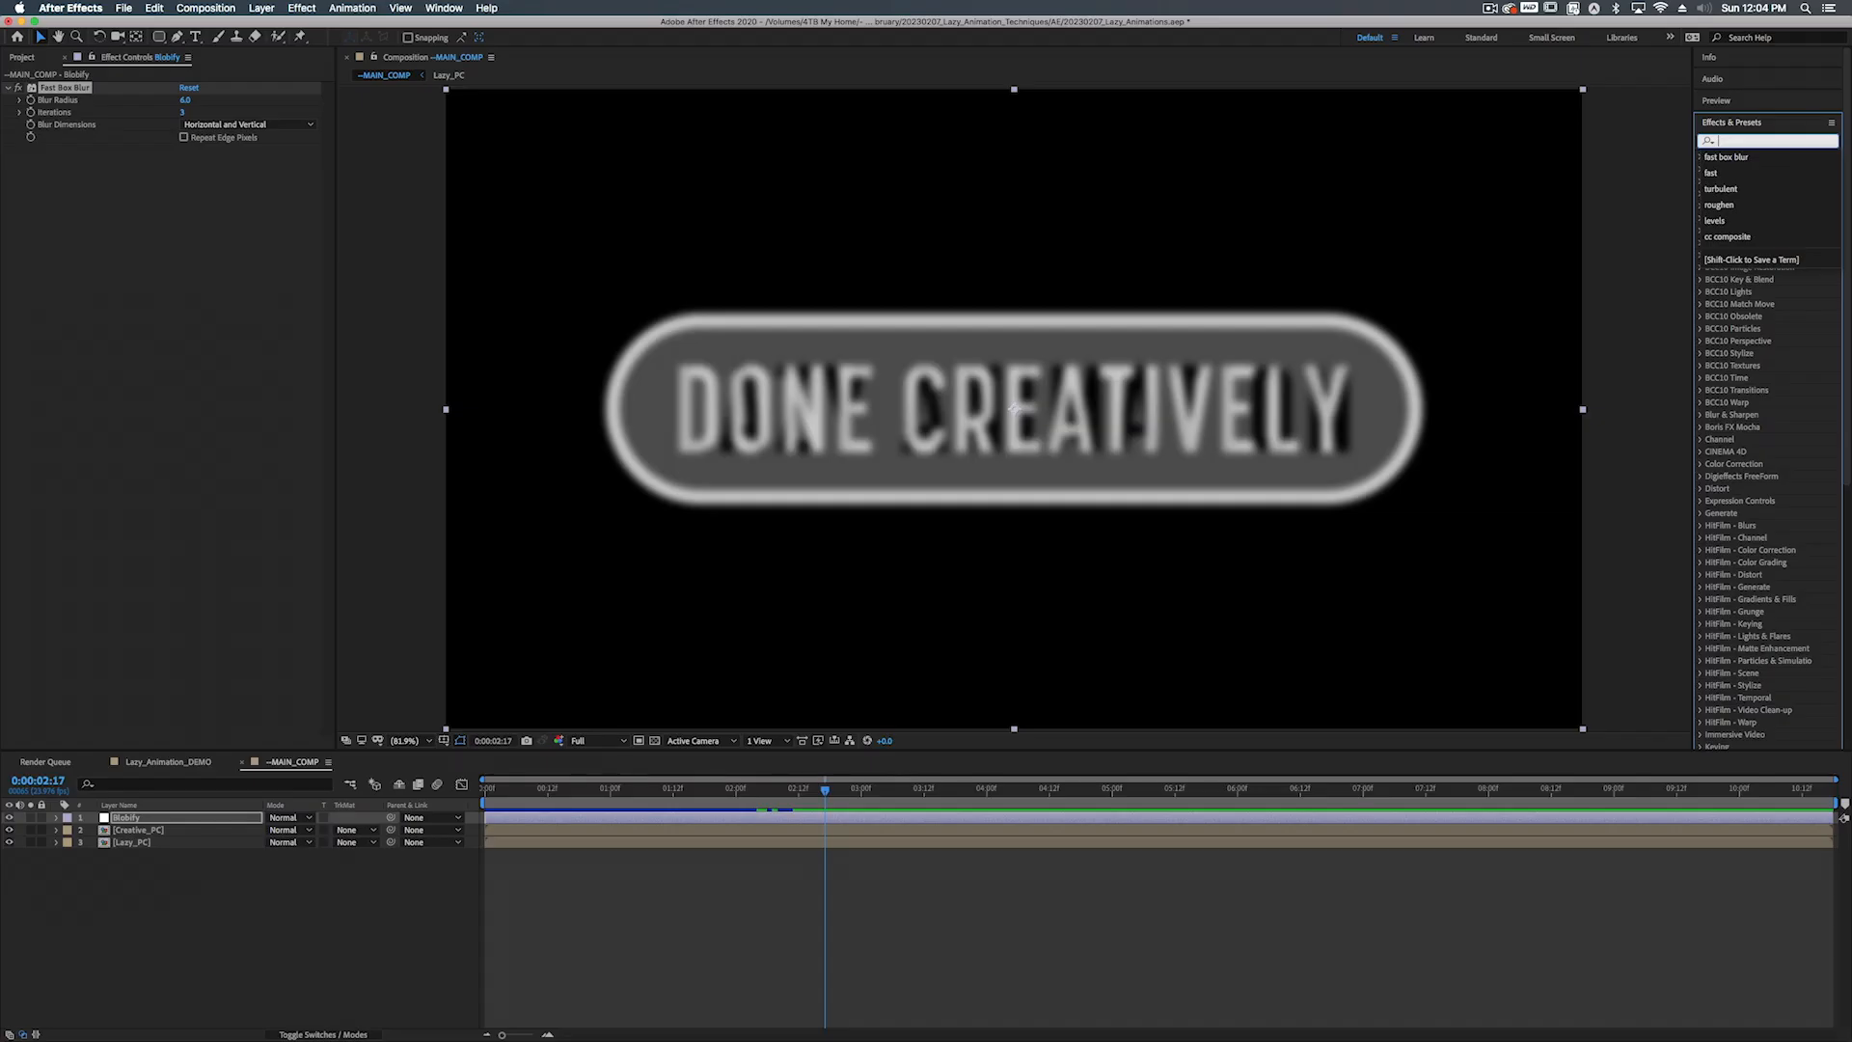
Add the Levels effect to the Blobify layer below Fast Box Blur
{"action": "type", "text": "leve"}
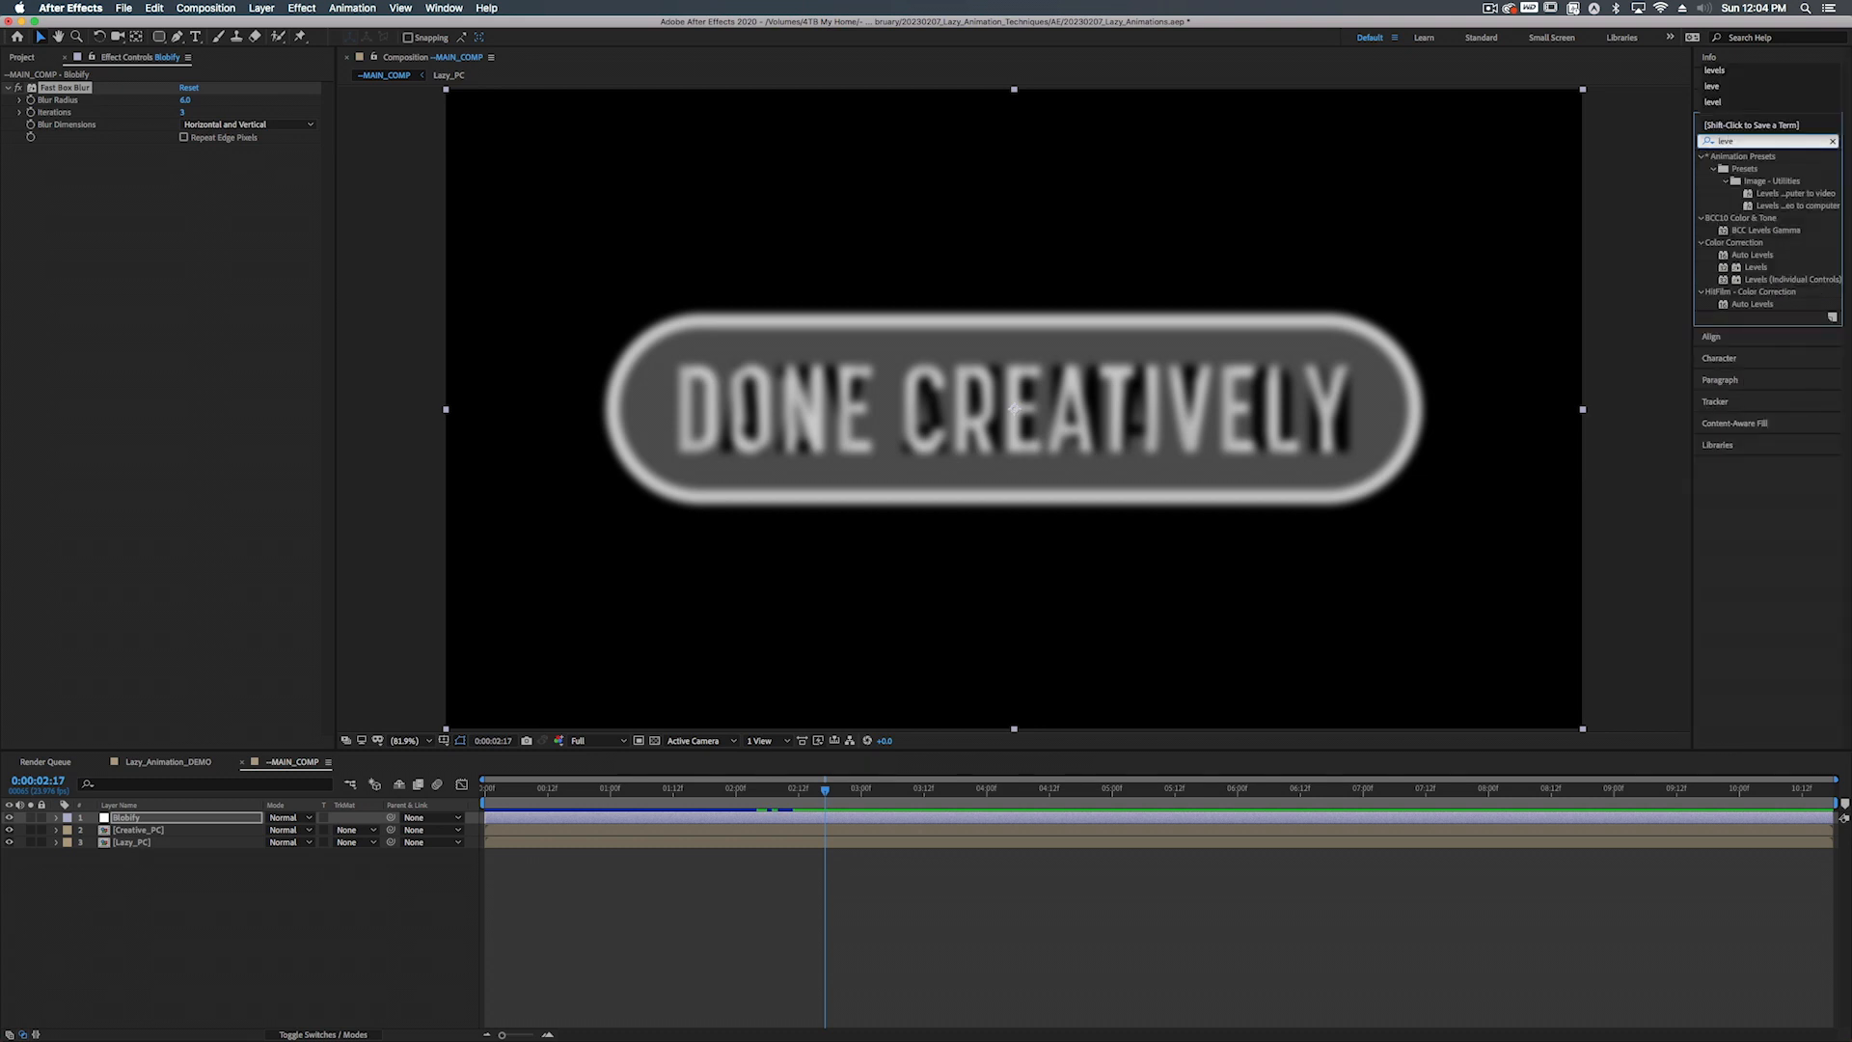
{"action": "left_click", "coordinate": [1748, 269]}
{"action": "left_click_drag", "start_coordinate": [1748, 269], "coordinate": [164, 356]}
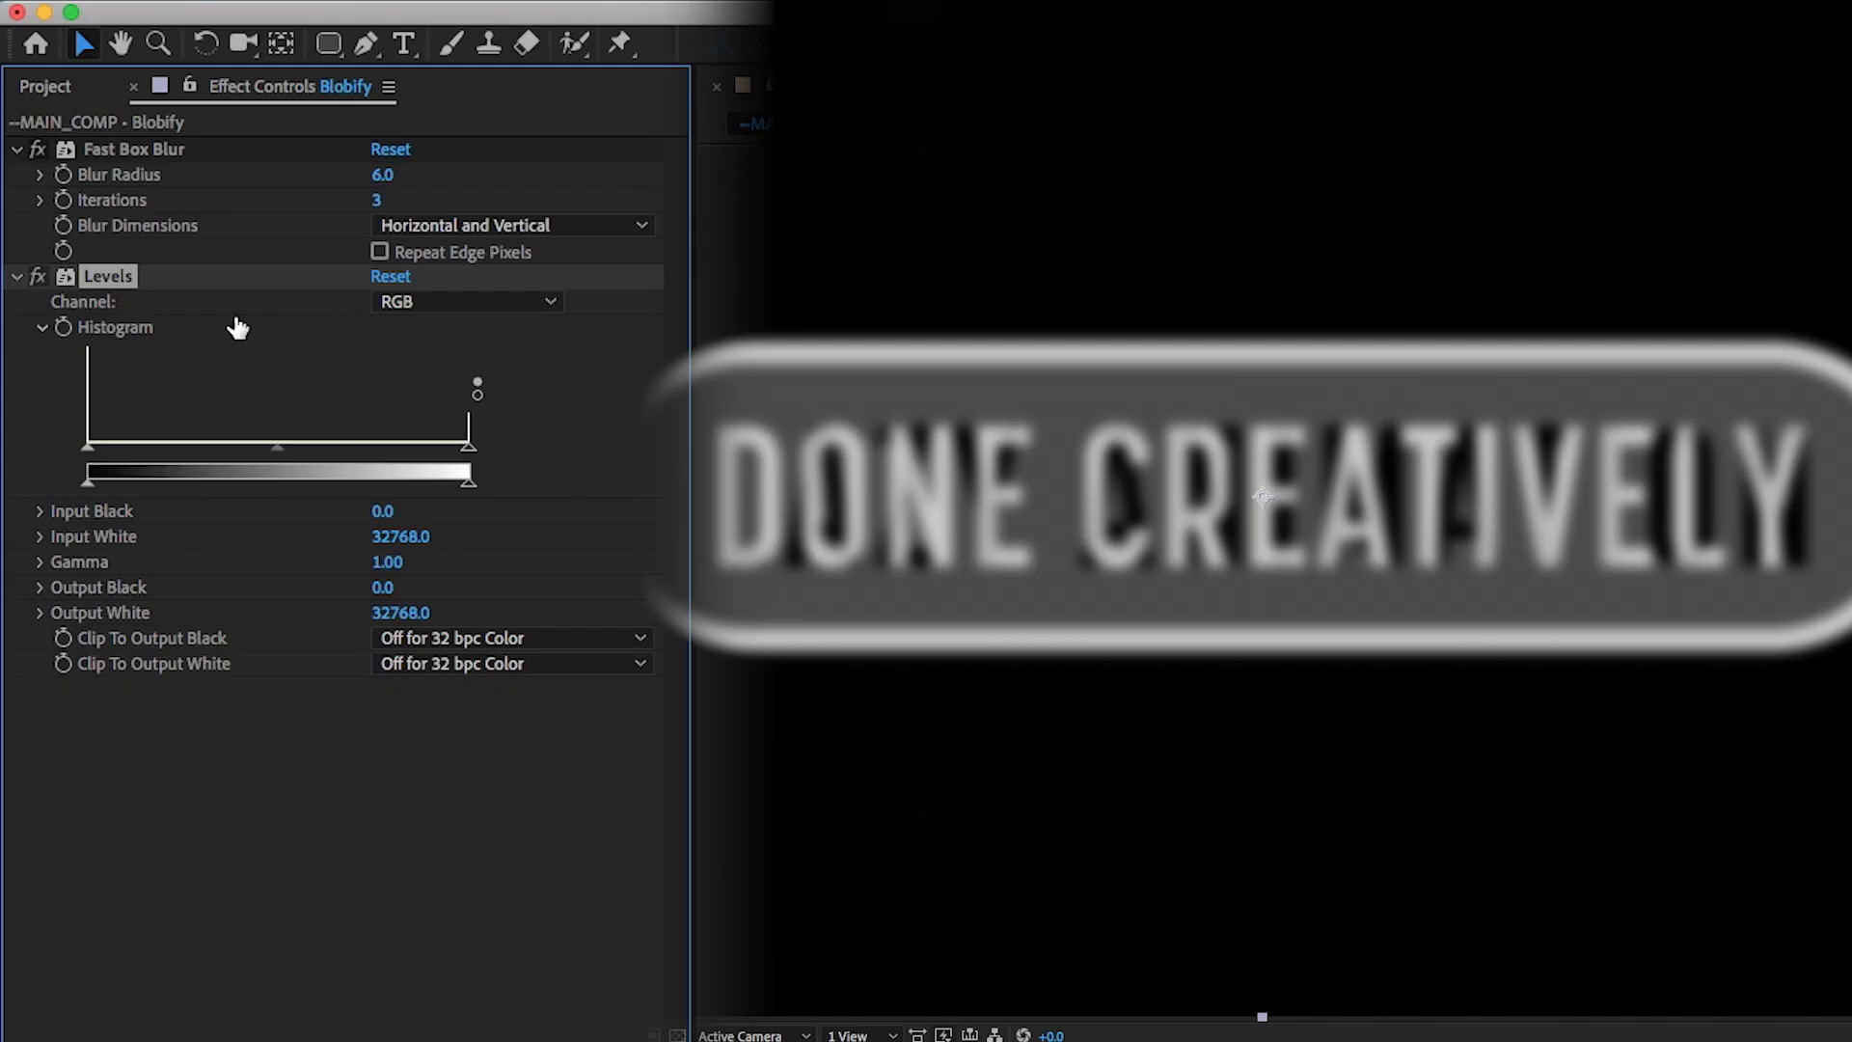
Switch Levels to the Alpha channel and set both Alpha Input Black and Alpha Input White to 15805.7
{"action": "left_click", "coordinate": [470, 299]}
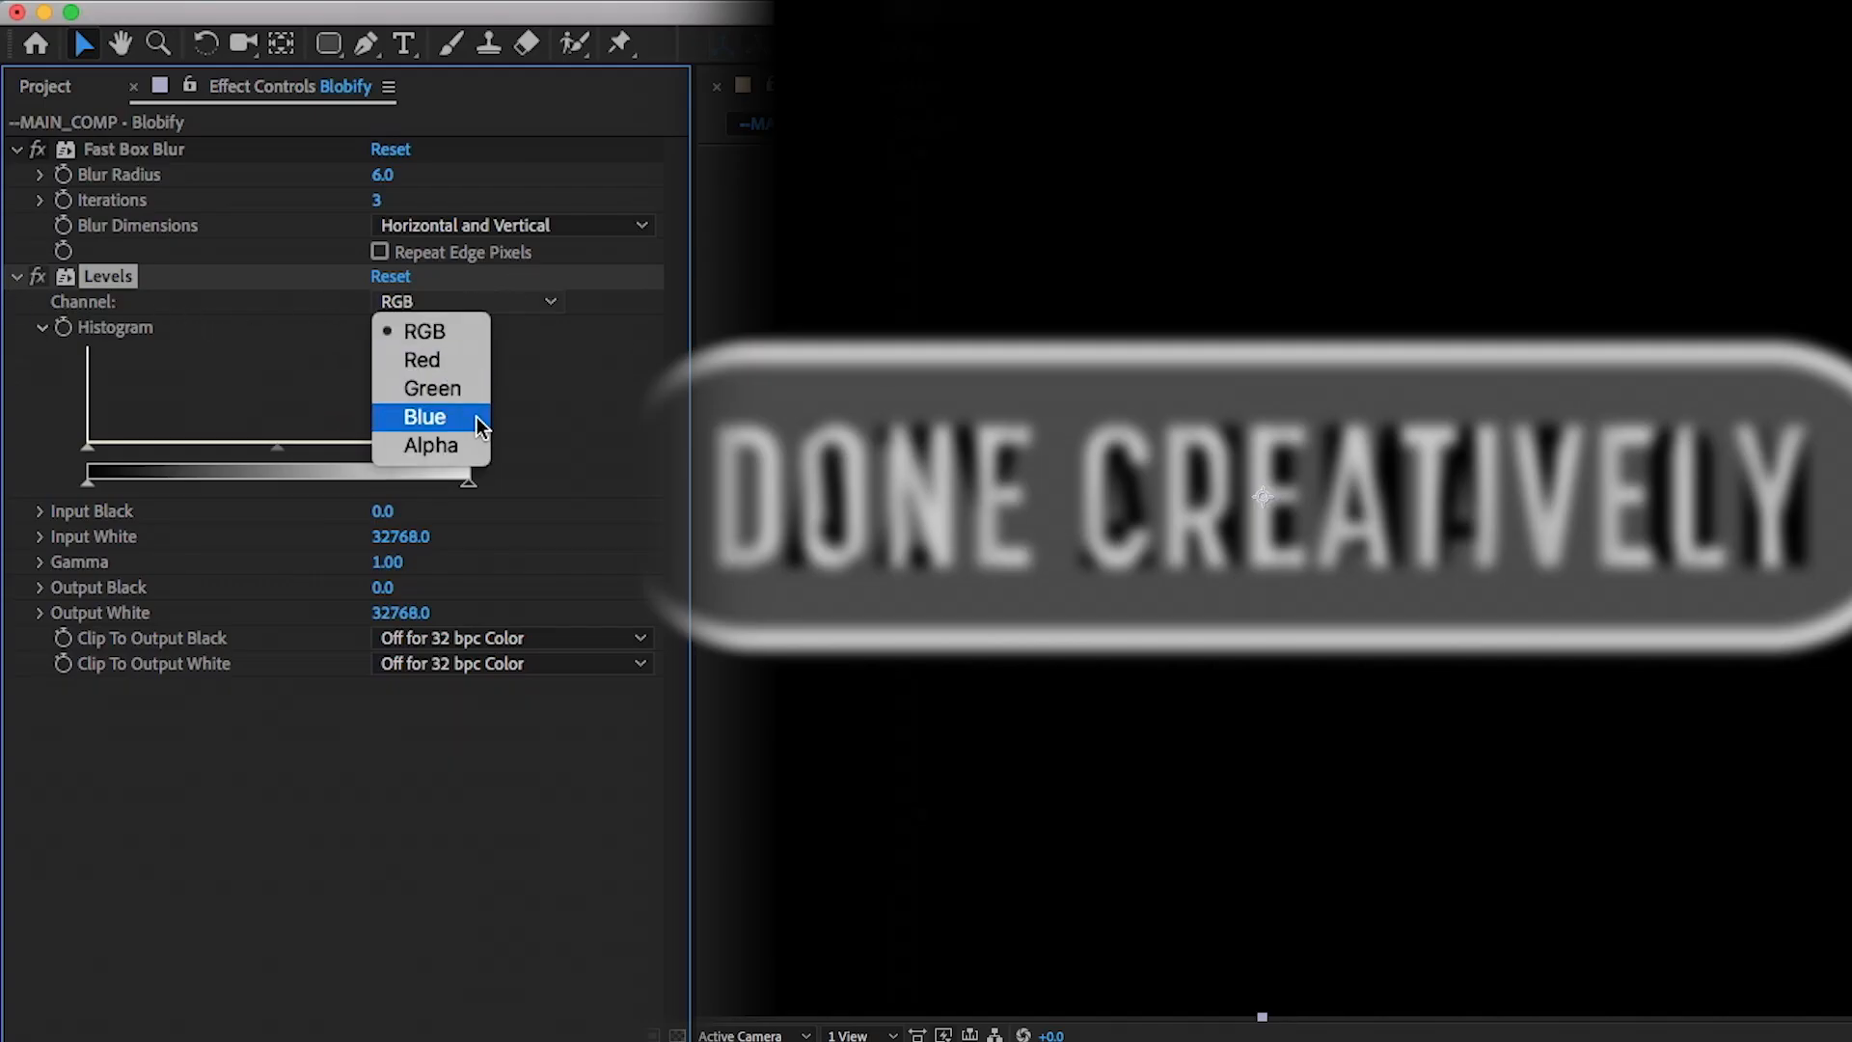
{"action": "left_click", "coordinate": [468, 446]}
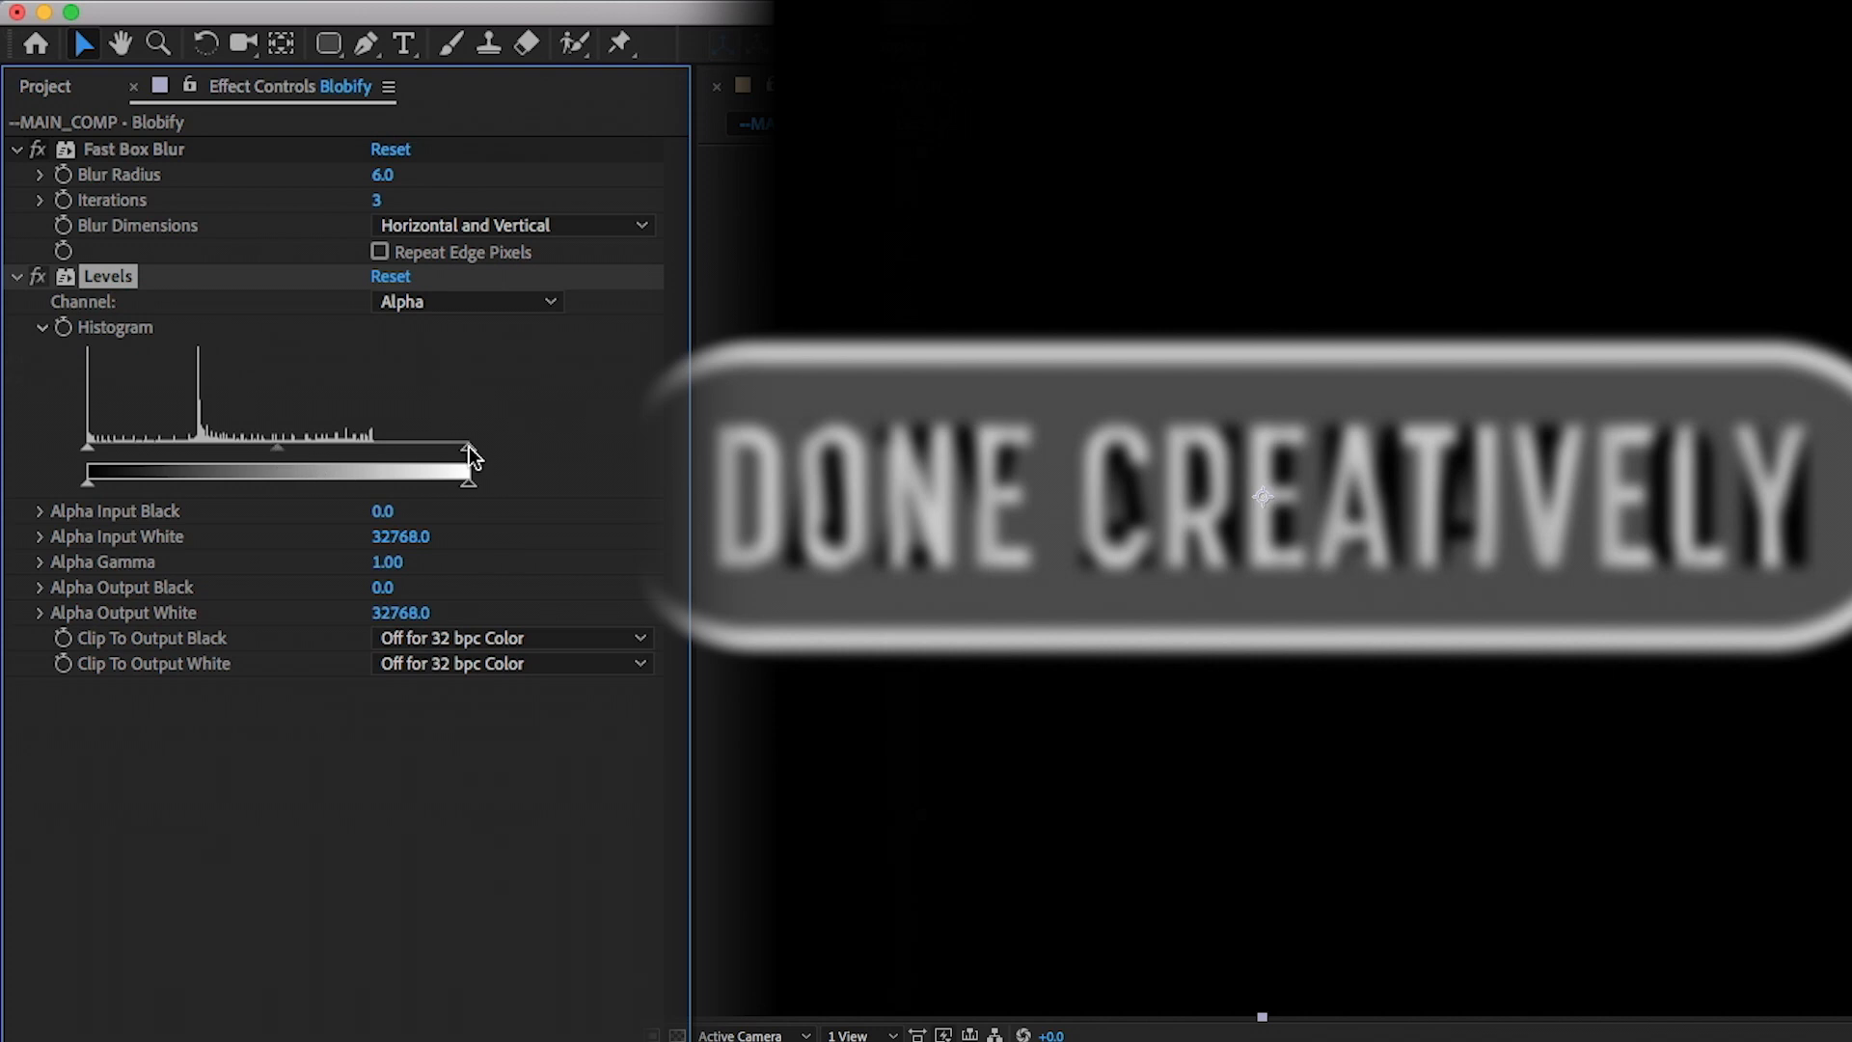
{"action": "left_click_drag", "start_coordinate": [469, 447], "coordinate": [270, 442]}
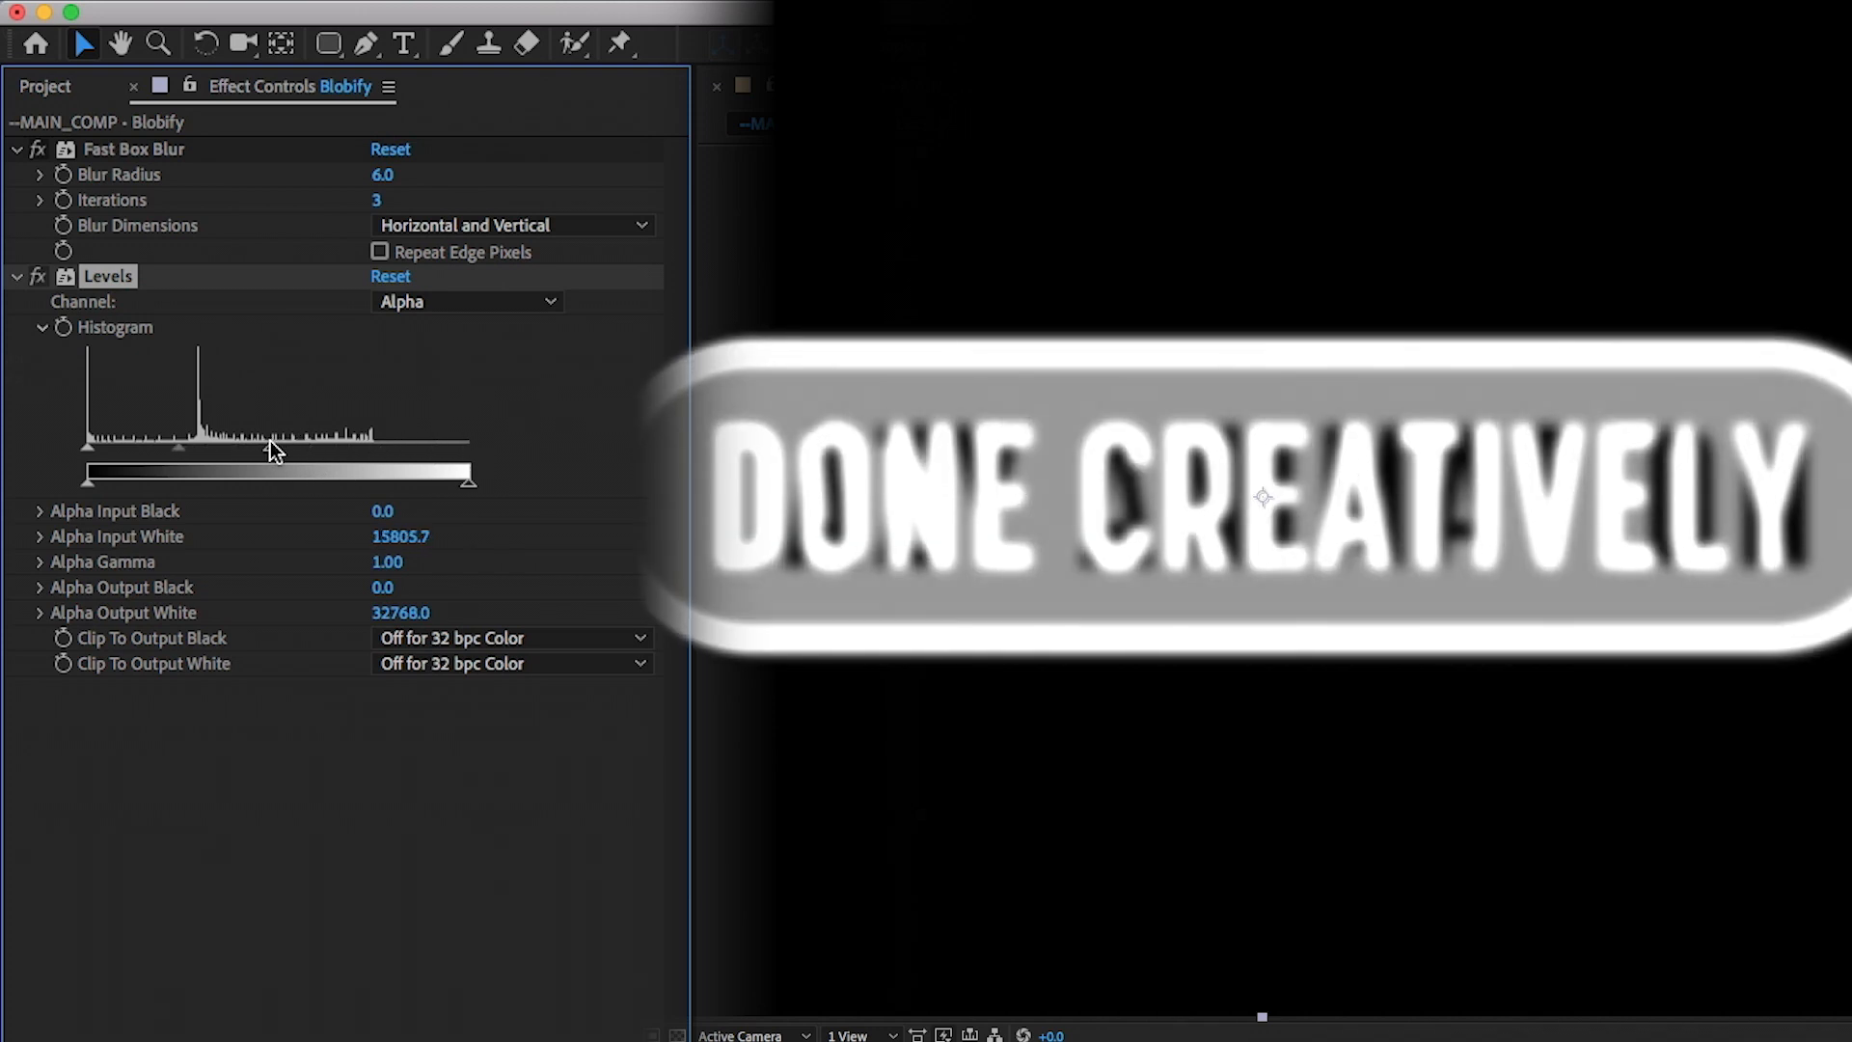
{"action": "left_click_drag", "start_coordinate": [85, 448], "coordinate": [334, 482]}
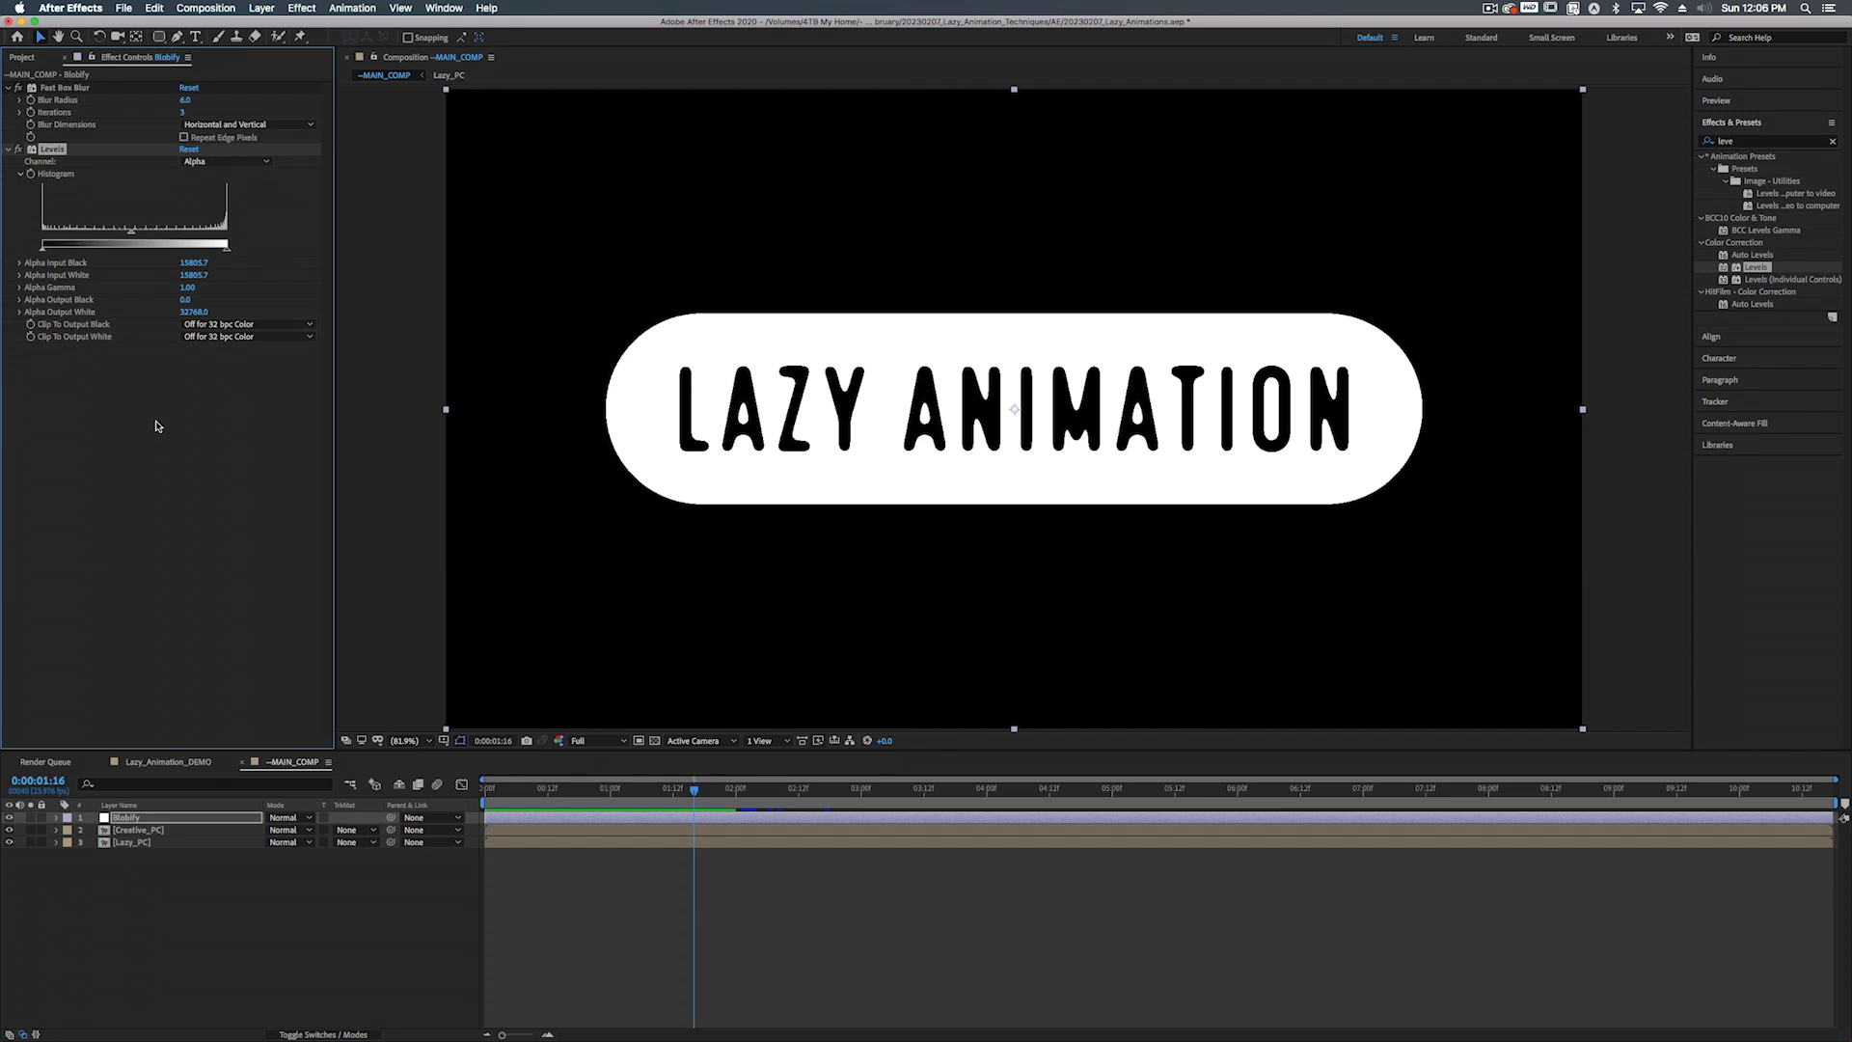
Add the Roughen Edges effect to the Blobify layer below Levels and set its Fractal Influence to 0
{"action": "left_click", "coordinate": [1699, 143]}
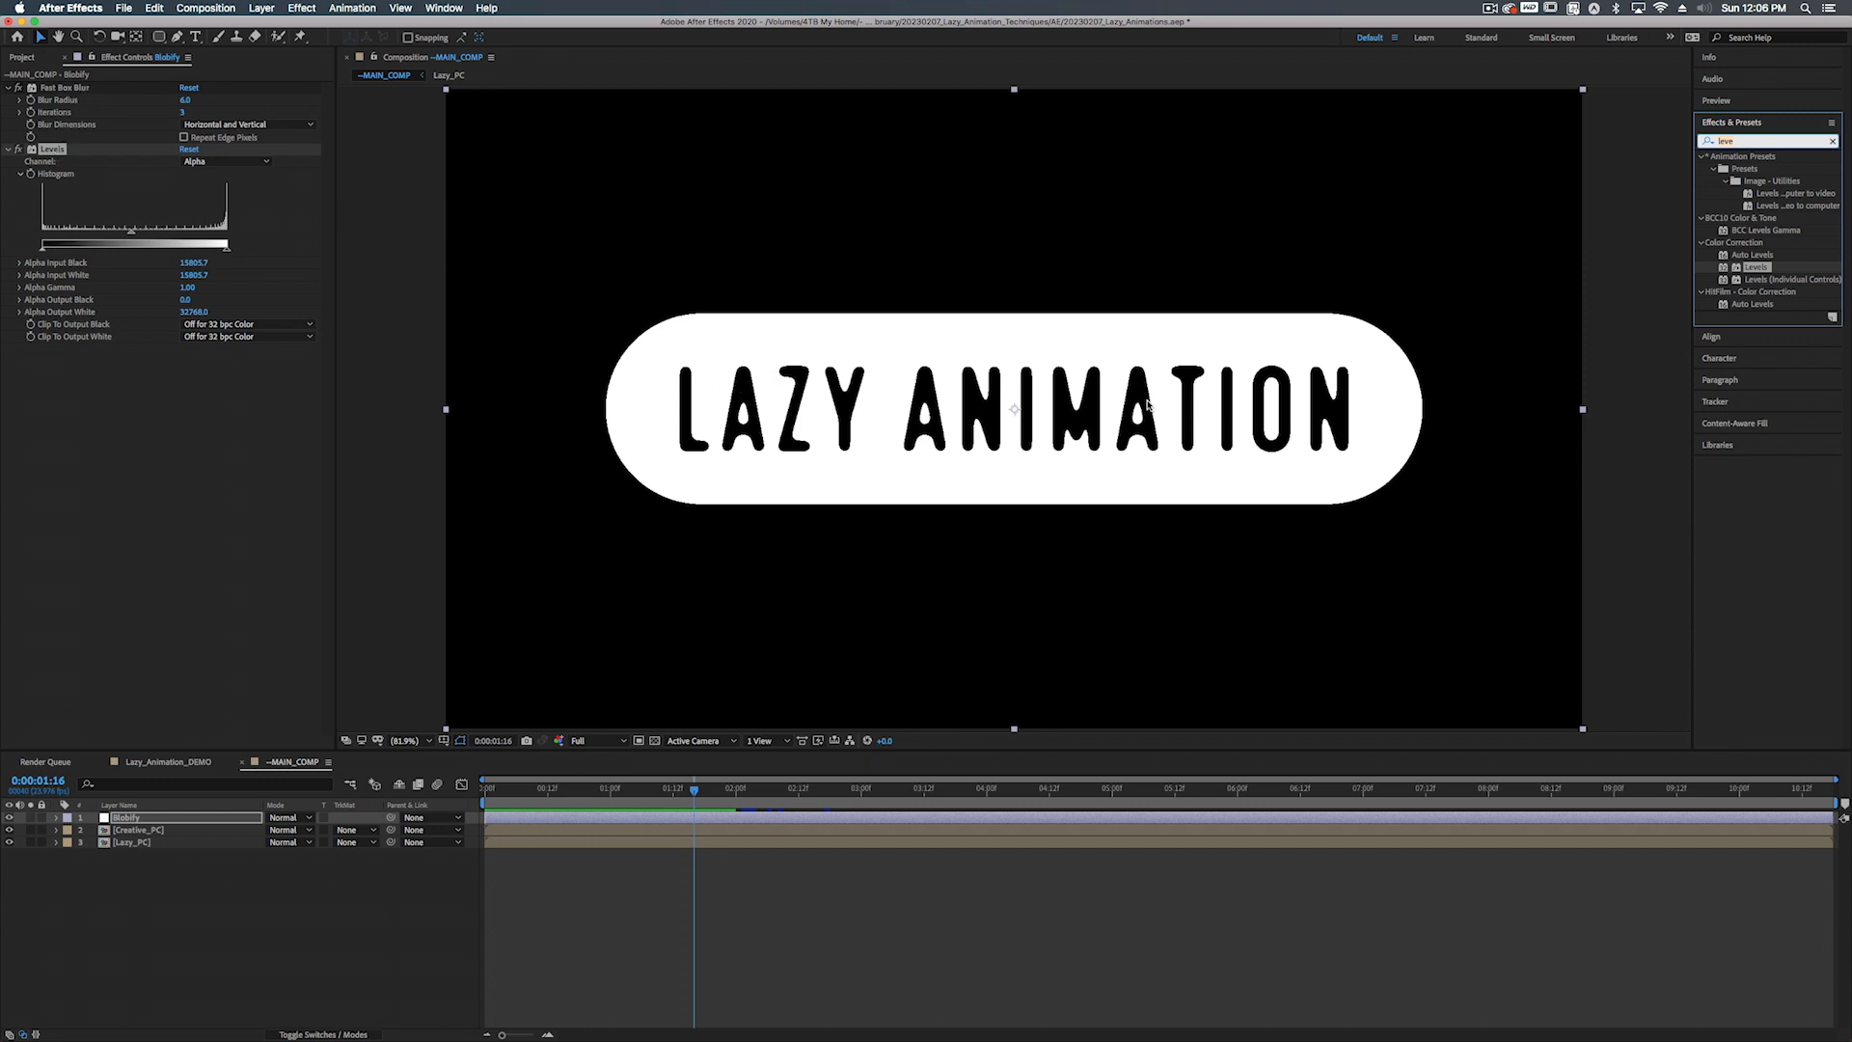
{"action": "key", "text": "super+f"}
{"action": "type", "text": "roughen"}
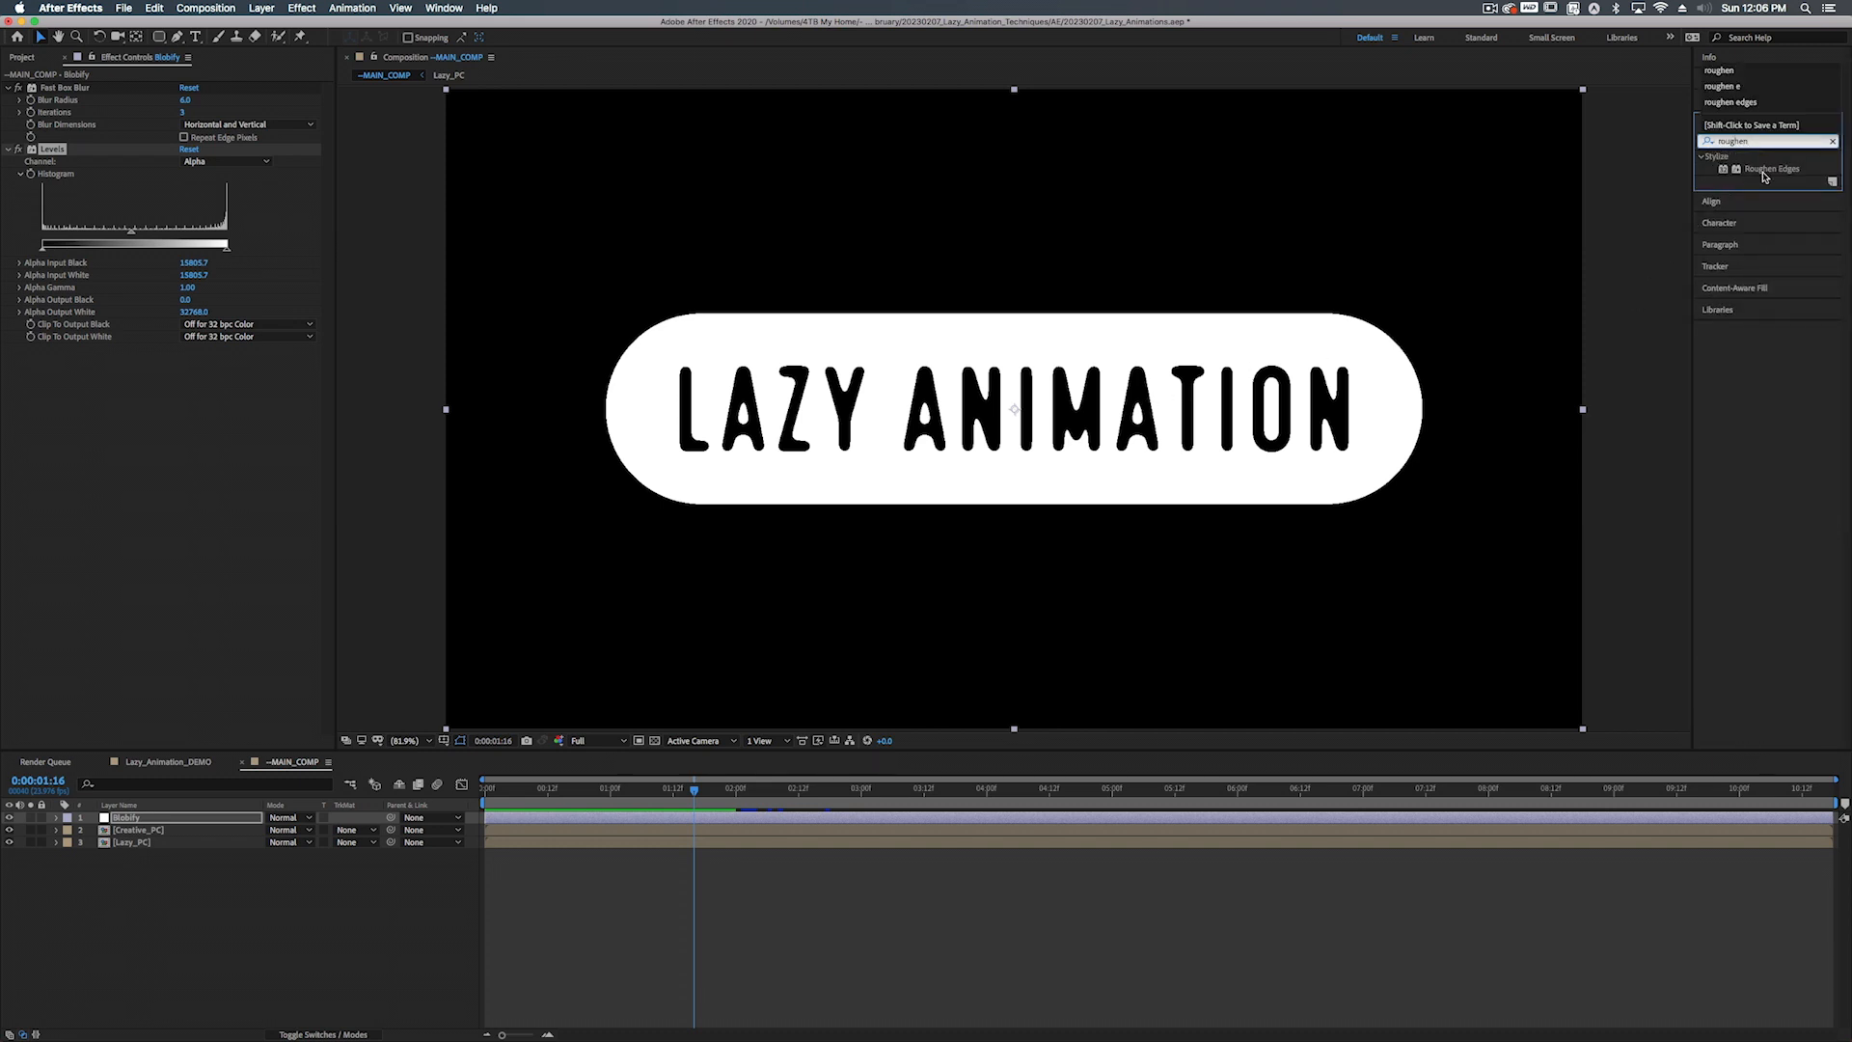
{"action": "left_click_drag", "start_coordinate": [1768, 171], "coordinate": [735, 228]}
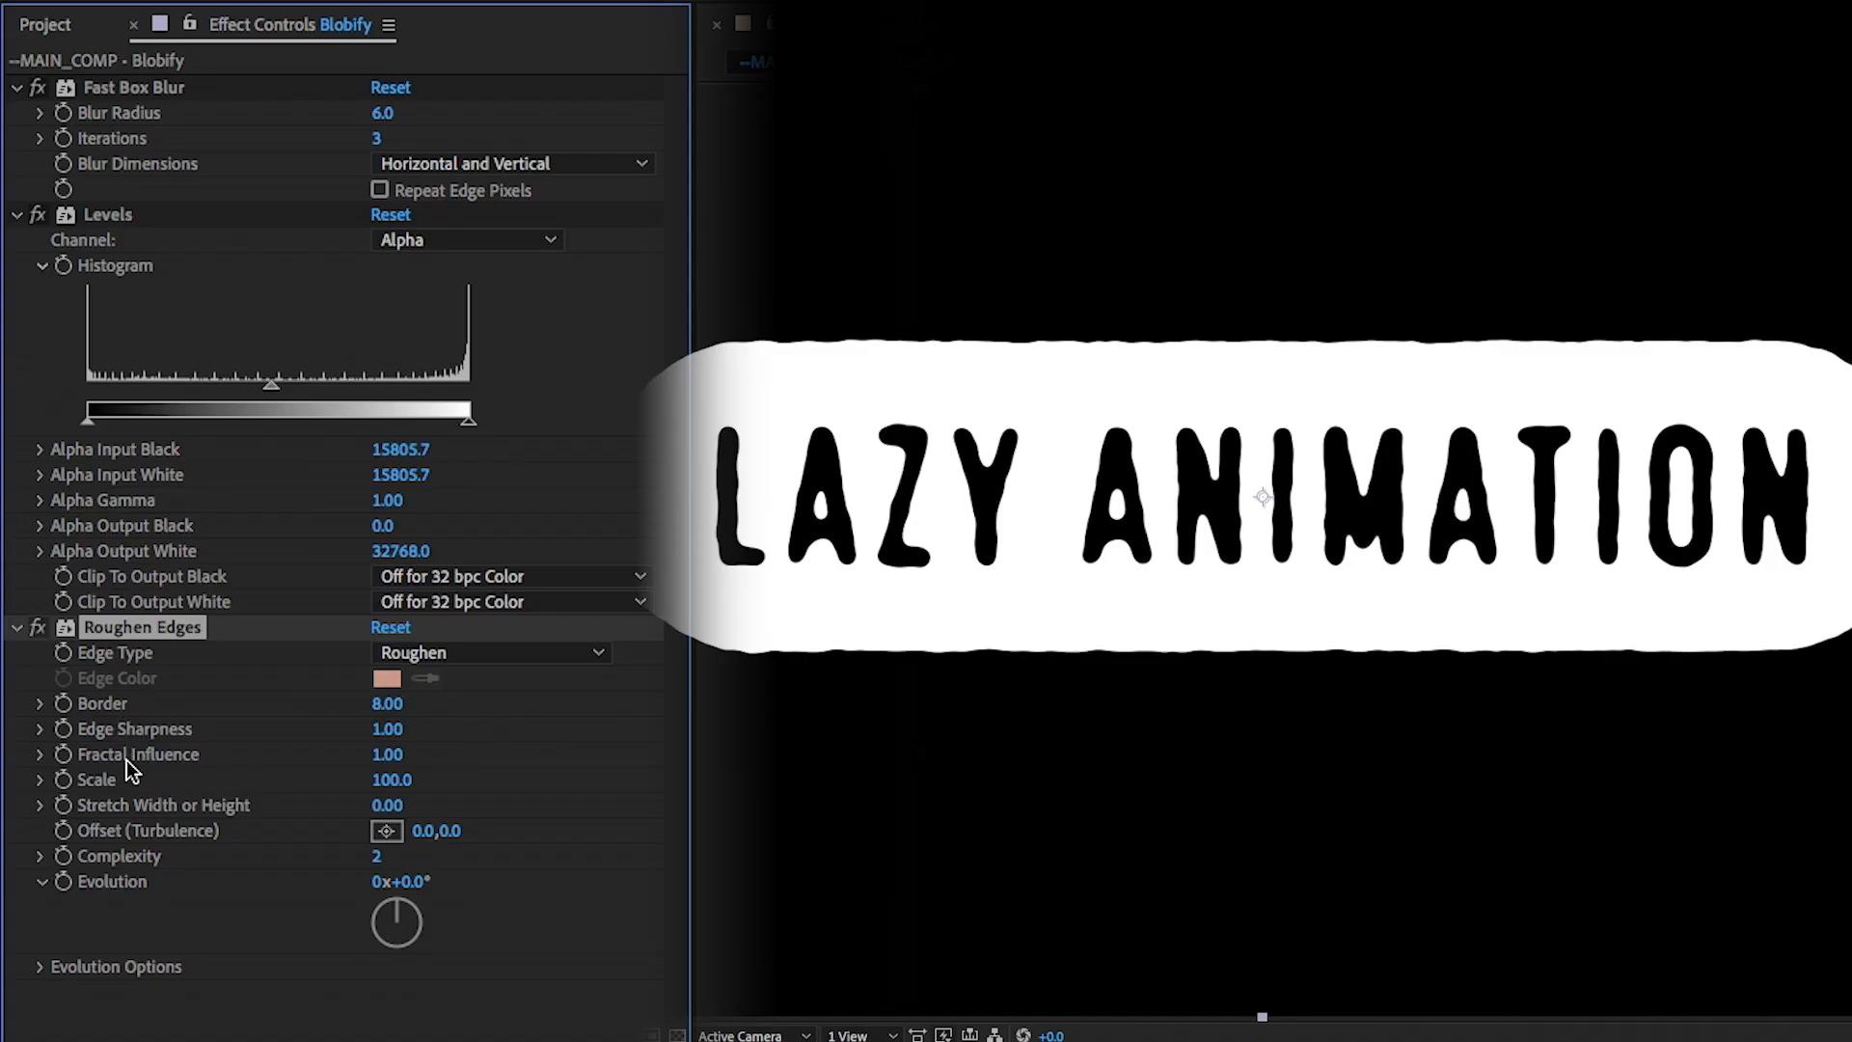
{"action": "left_click_drag", "start_coordinate": [386, 754], "coordinate": [319, 754]}
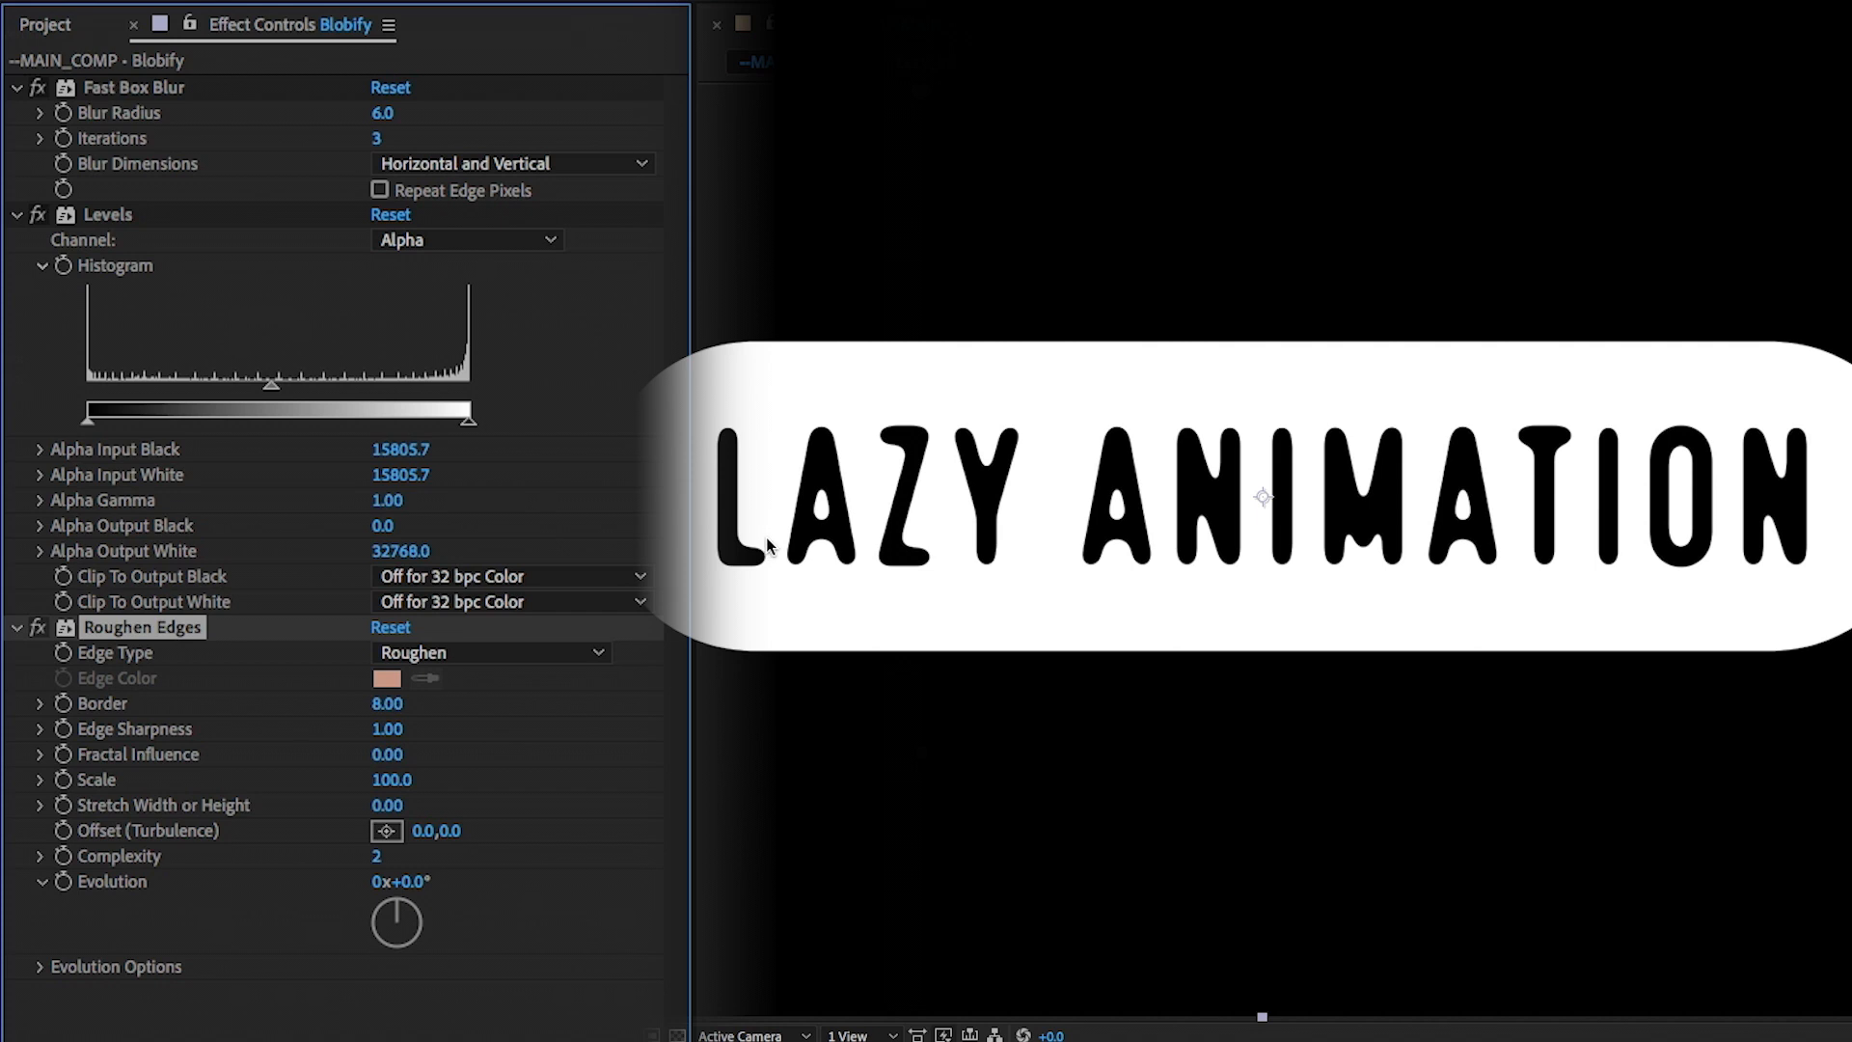
Try different Blur Radius values for the Blobify layer's Fast Box Blur, starting from 3, and set it to 8
{"action": "left_click", "coordinate": [383, 113]}
{"action": "type", "text": "3"}
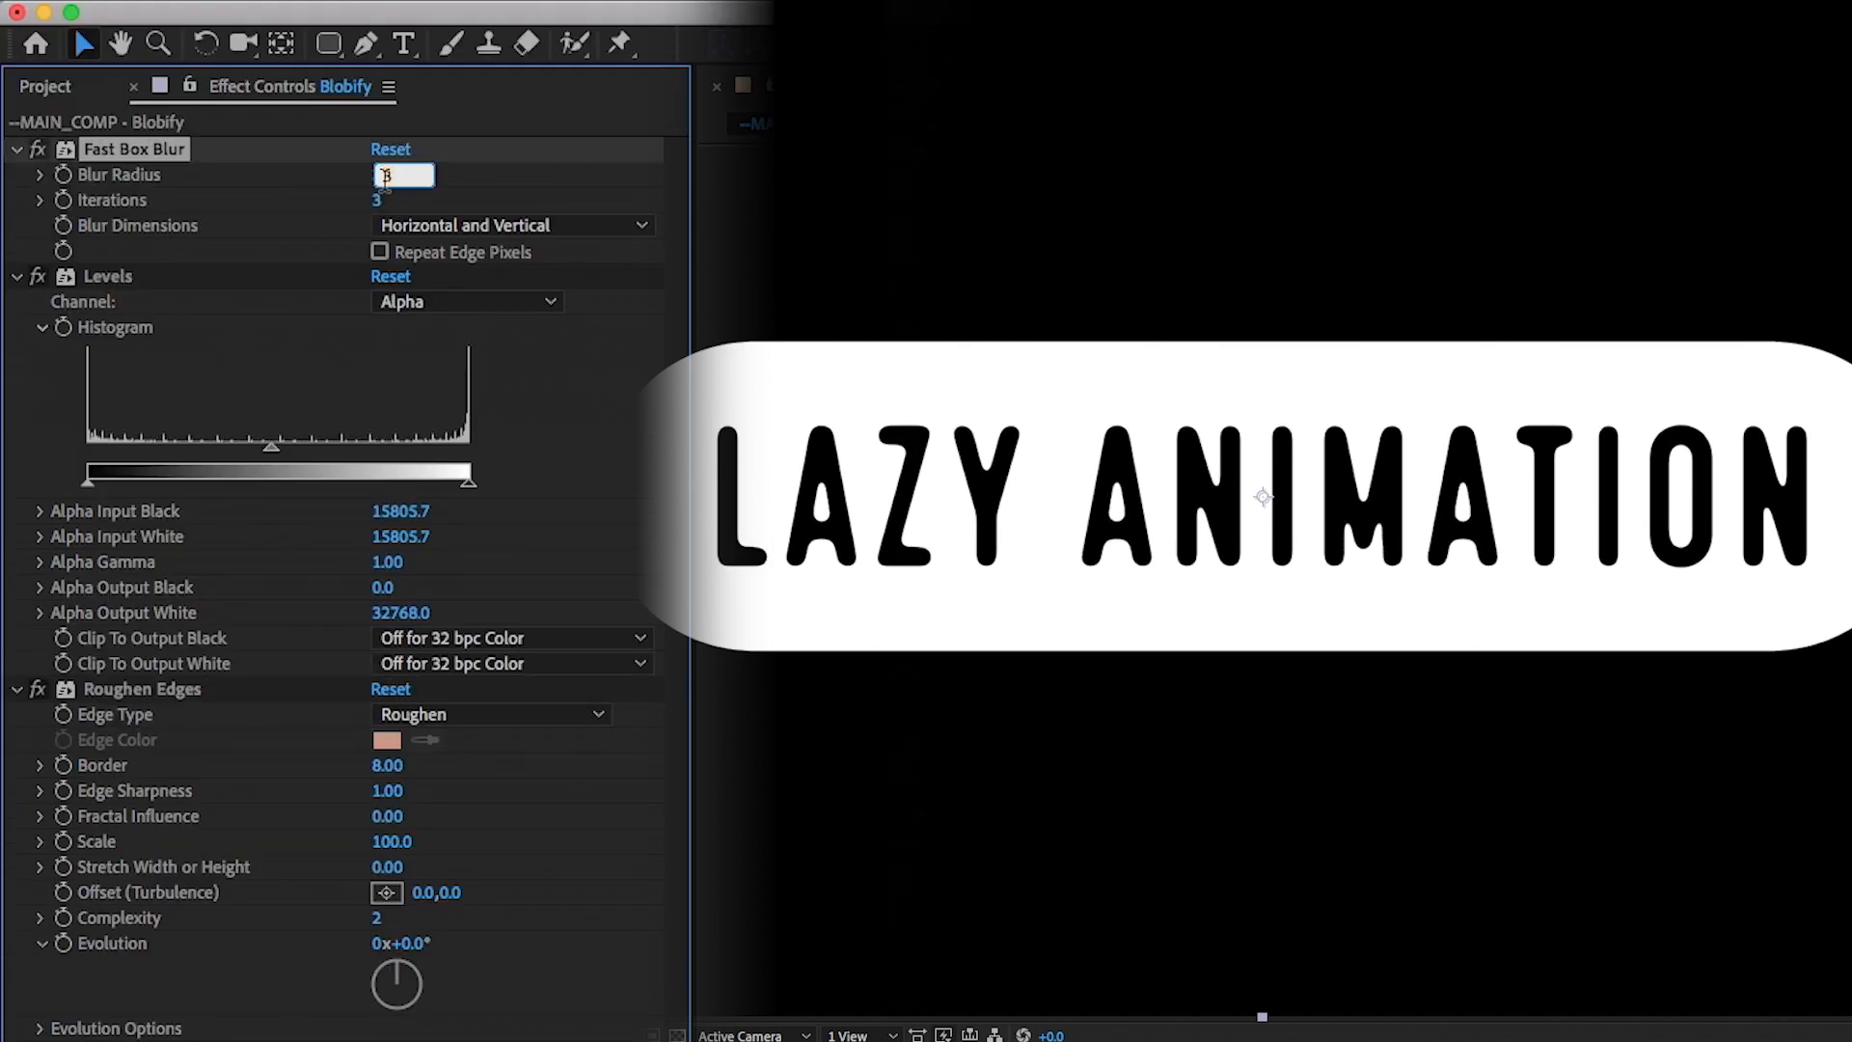
{"action": "key", "text": "Down"}
{"action": "key", "text": "Down"}
{"action": "key", "text": "Down"}
{"action": "key", "text": "Up"}
{"action": "key", "text": "Up"}
{"action": "key", "text": "Up"}
{"action": "key", "text": "Up"}
{"action": "key", "text": "Up"}
{"action": "key", "text": "Up"}
{"action": "key", "text": "Up"}
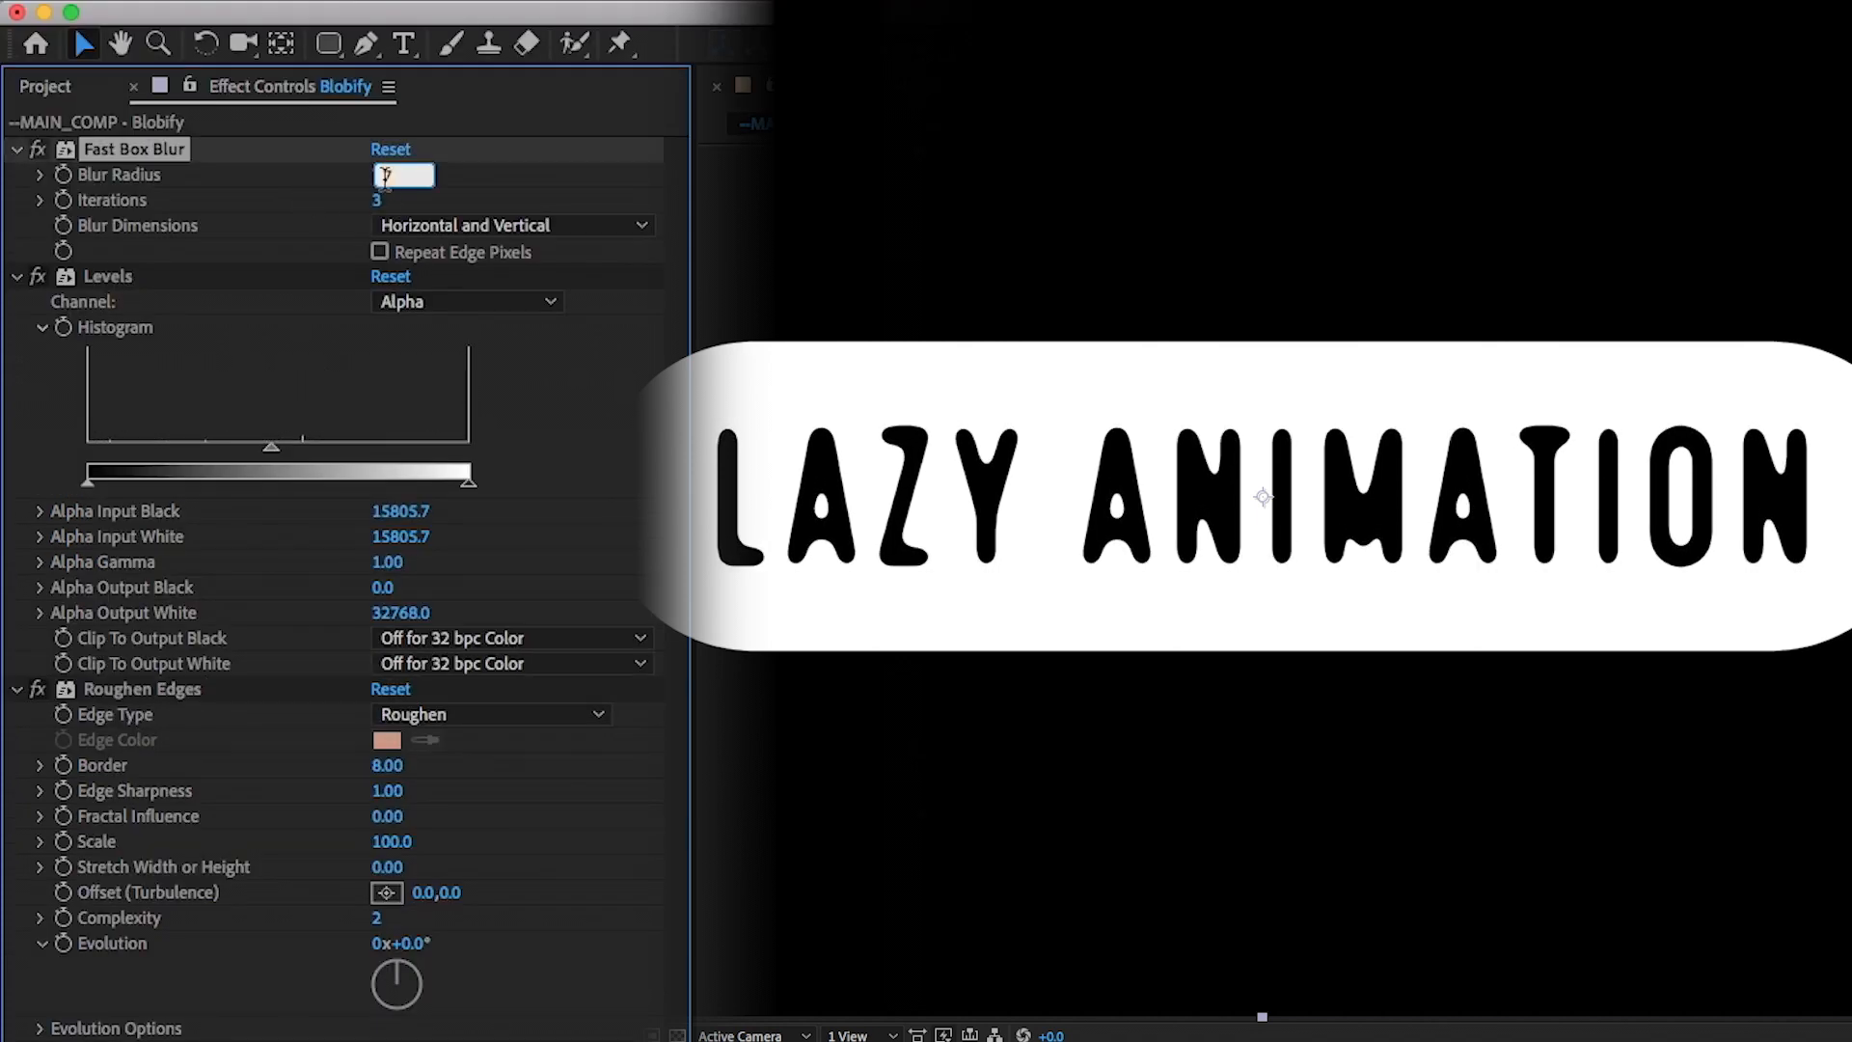
{"action": "key", "text": "Up"}
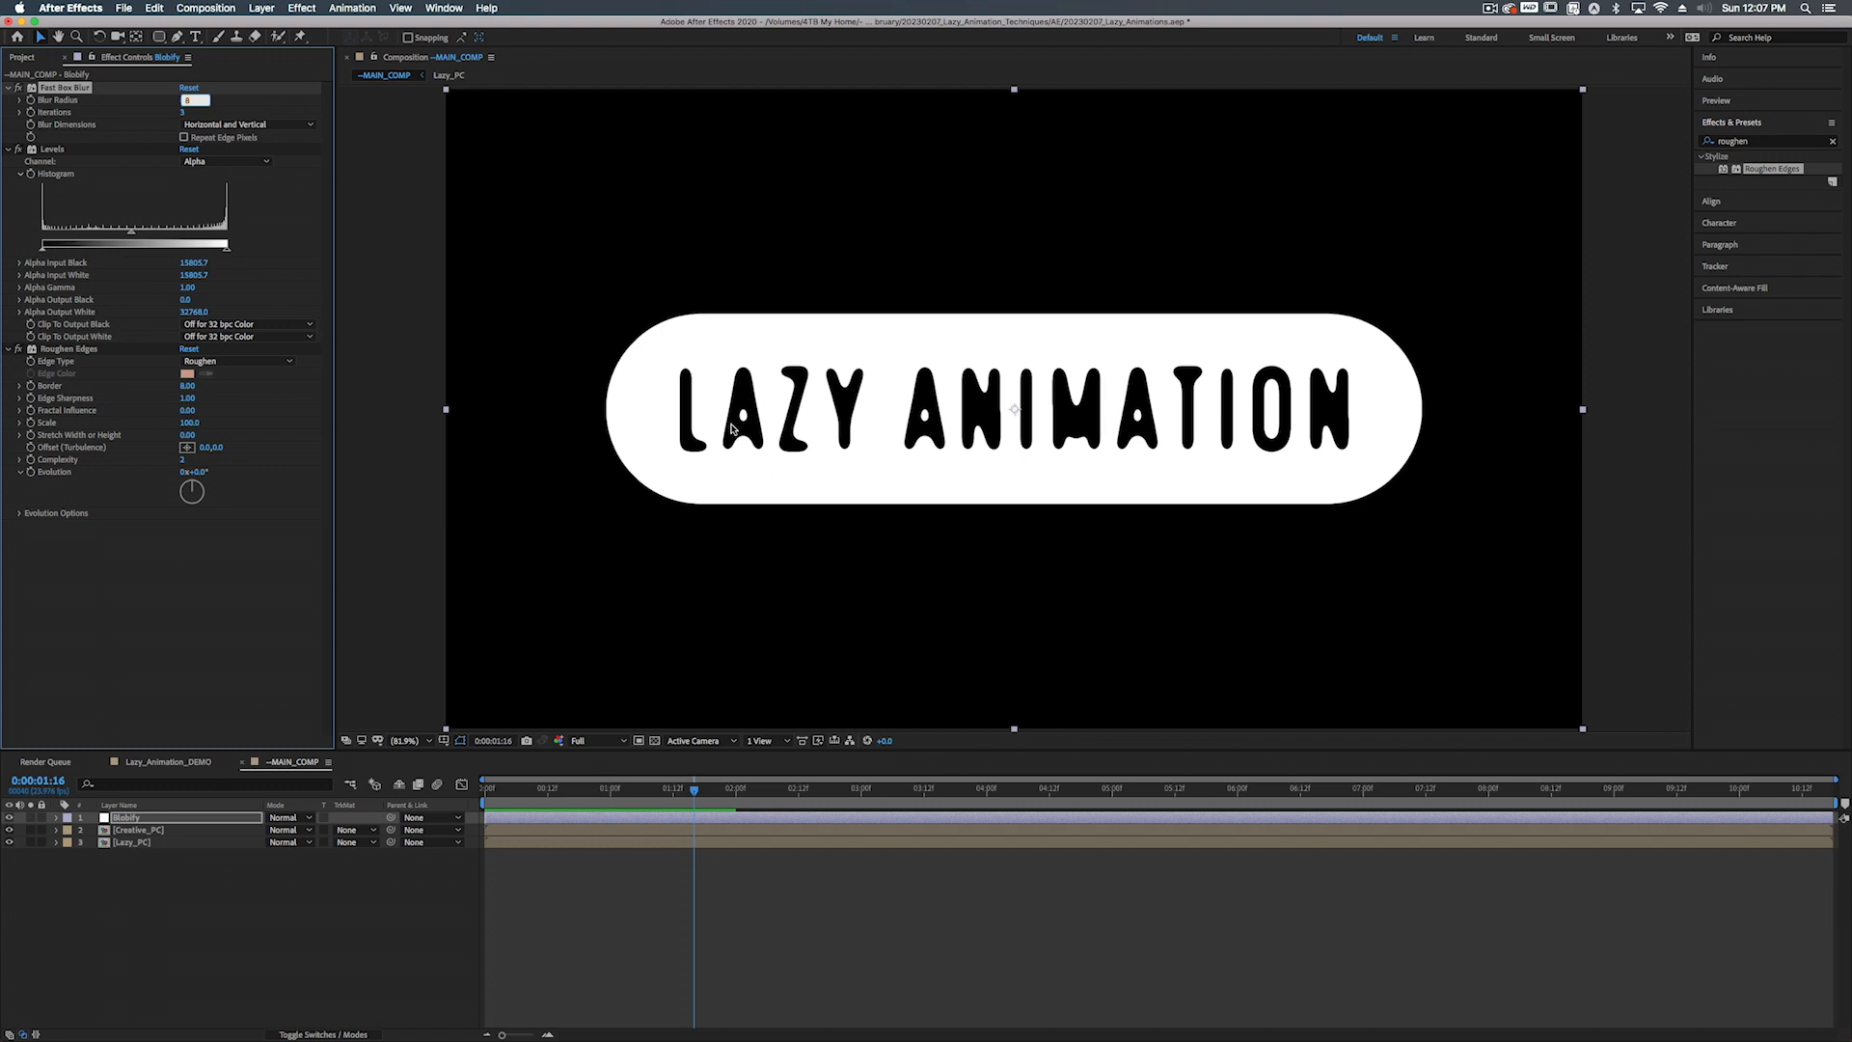
Try Blur Radius values above 8 for Fast Box Blur to exaggerate the blobby lettering
{"action": "key", "text": "Up"}
{"action": "key", "text": "Up"}
{"action": "key", "text": "Up"}
{"action": "key", "text": "Up"}
{"action": "key", "text": "Up"}
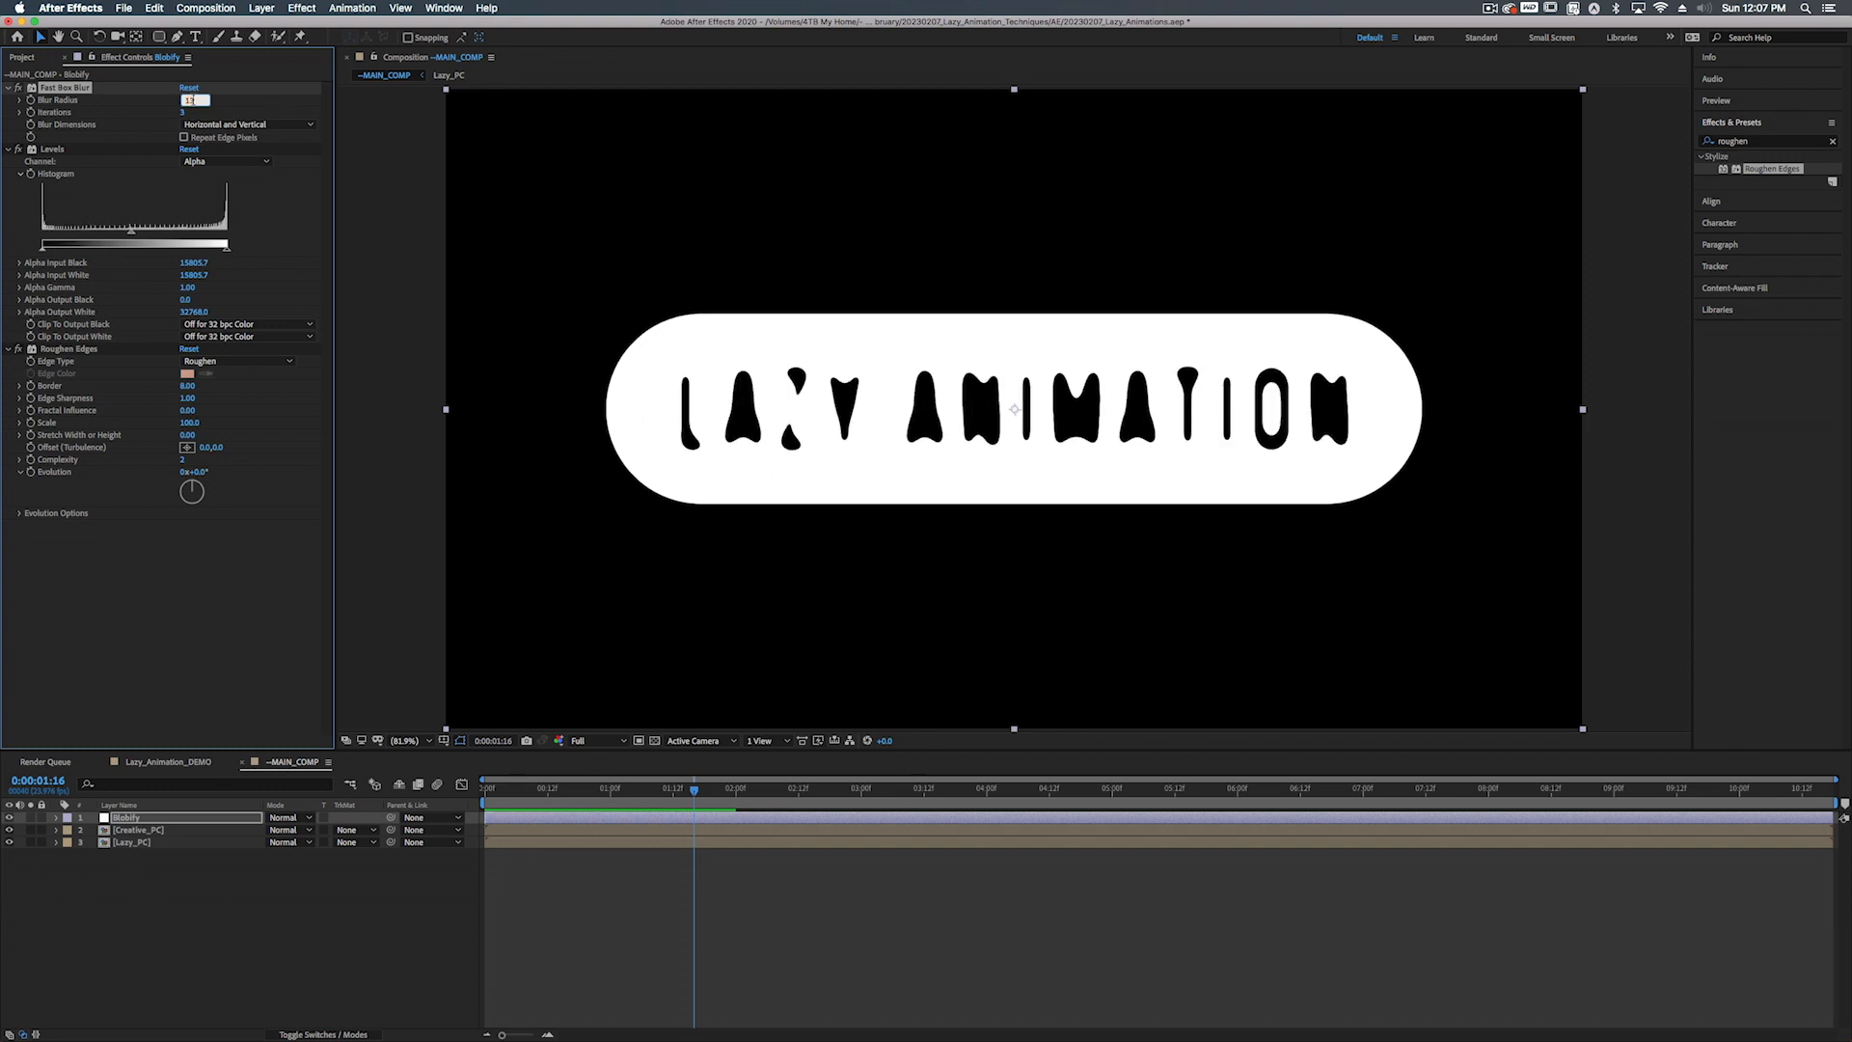
{"action": "key", "text": "Up"}
{"action": "key", "text": "Up"}
{"action": "key", "text": "Up"}
{"action": "key", "text": "Up"}
{"action": "key", "text": "Up"}
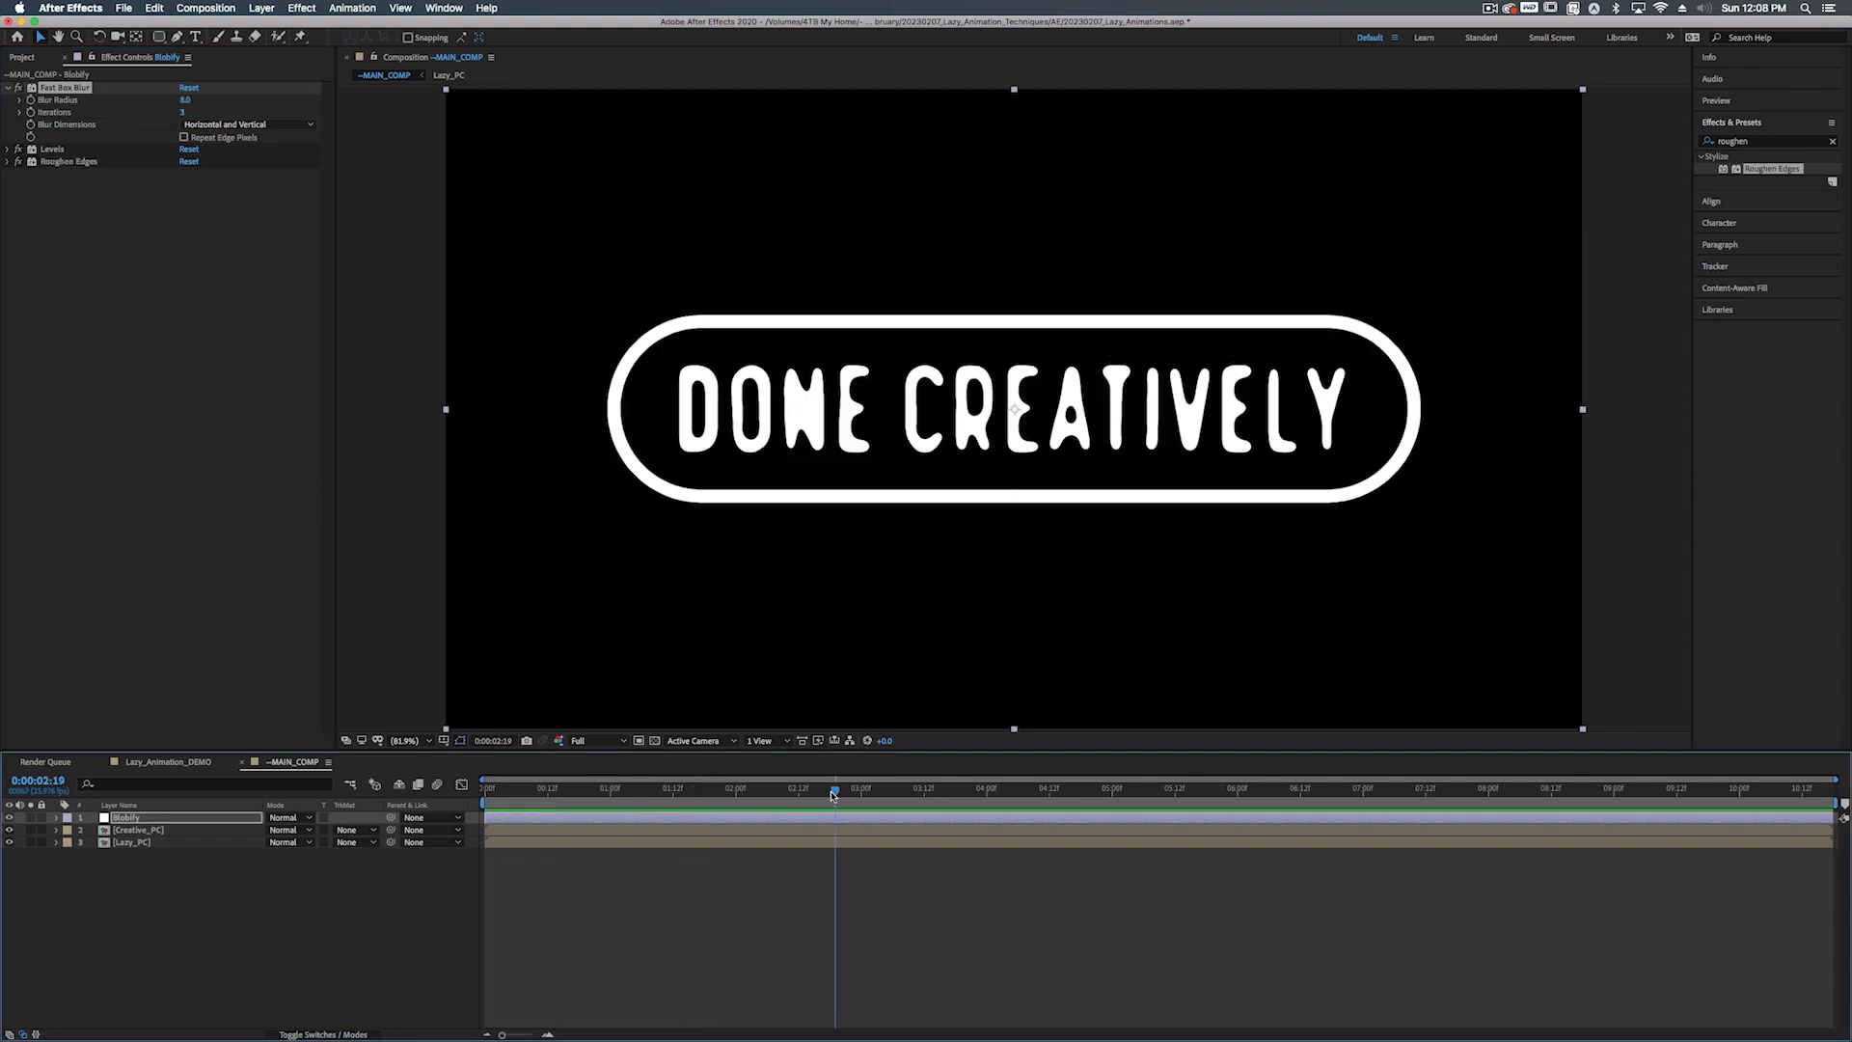
Re-enable the Levels and Roughen Edges effects on the Blobify layer and collapse the settings of all its effects
{"action": "mouse_move", "coordinate": [675, 786]}
{"action": "left_mouse_down"}
{"action": "mouse_move", "coordinate": [659, 786]}
{"action": "mouse_move", "coordinate": [684, 786]}
{"action": "left_mouse_up"}
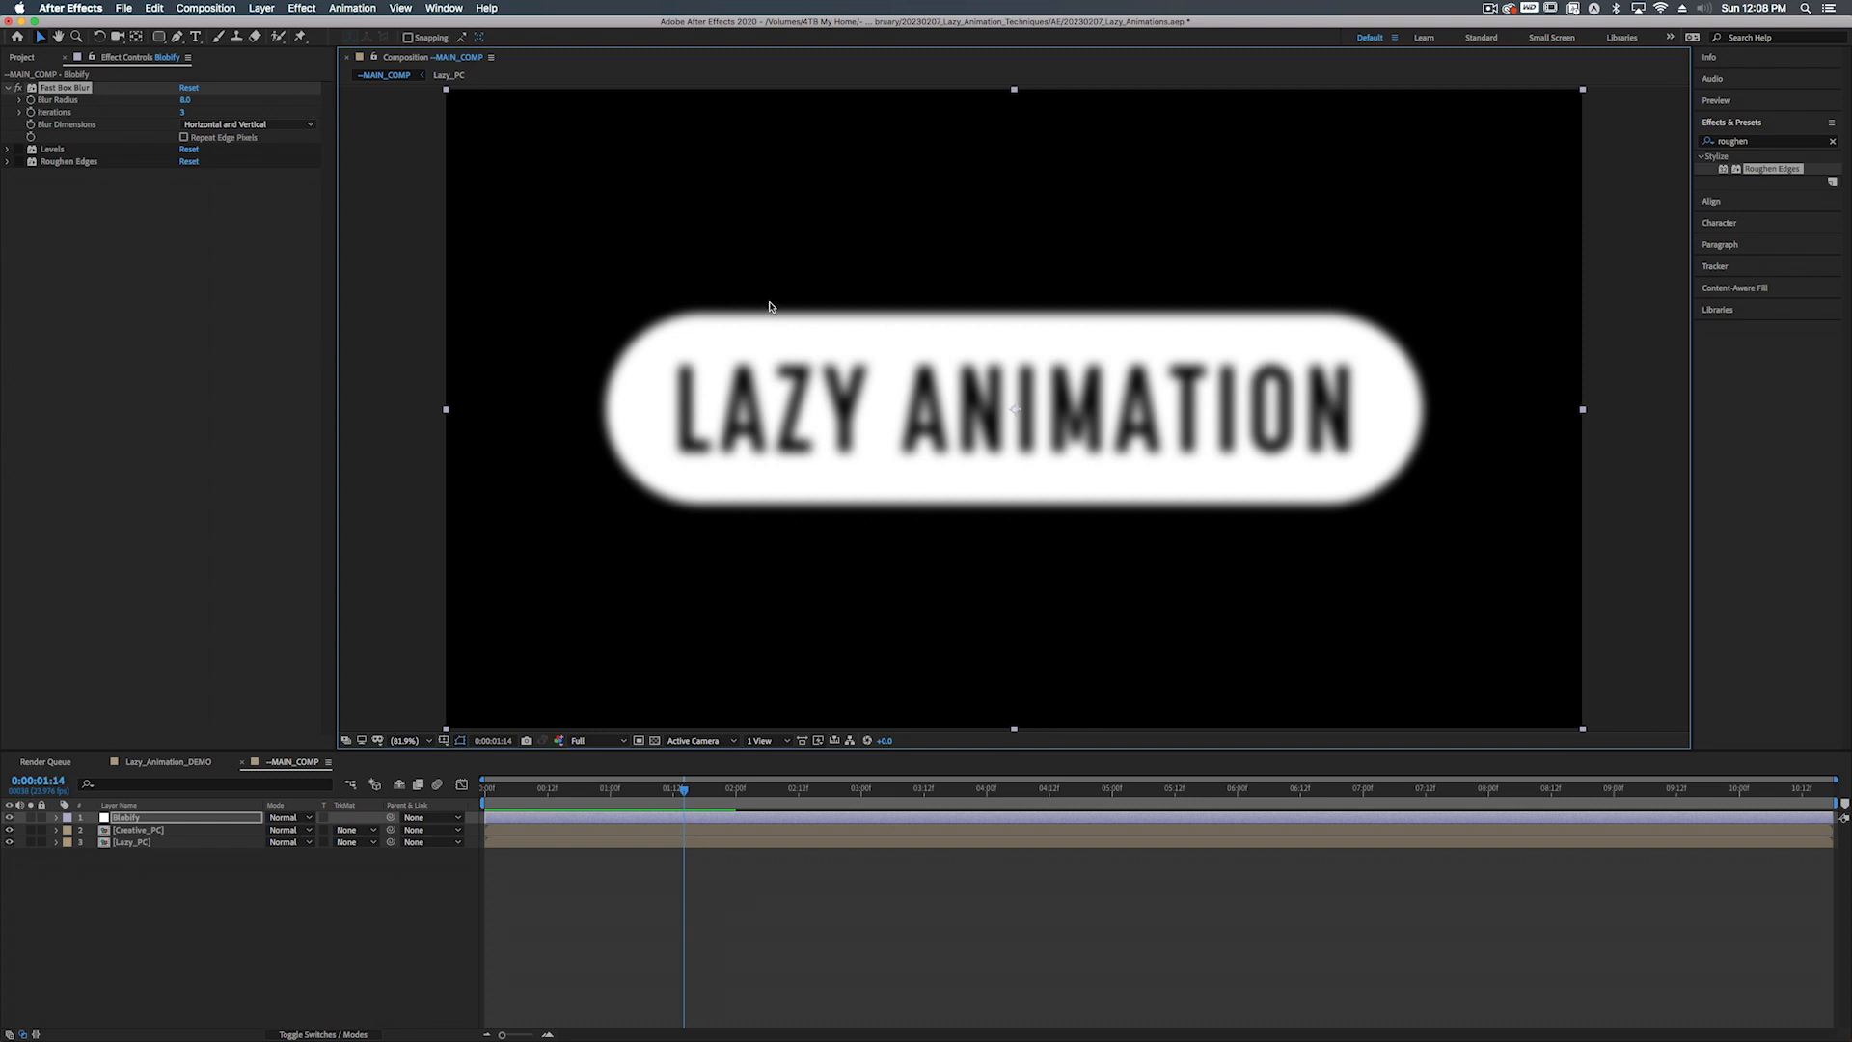
{"action": "left_click", "coordinate": [20, 149]}
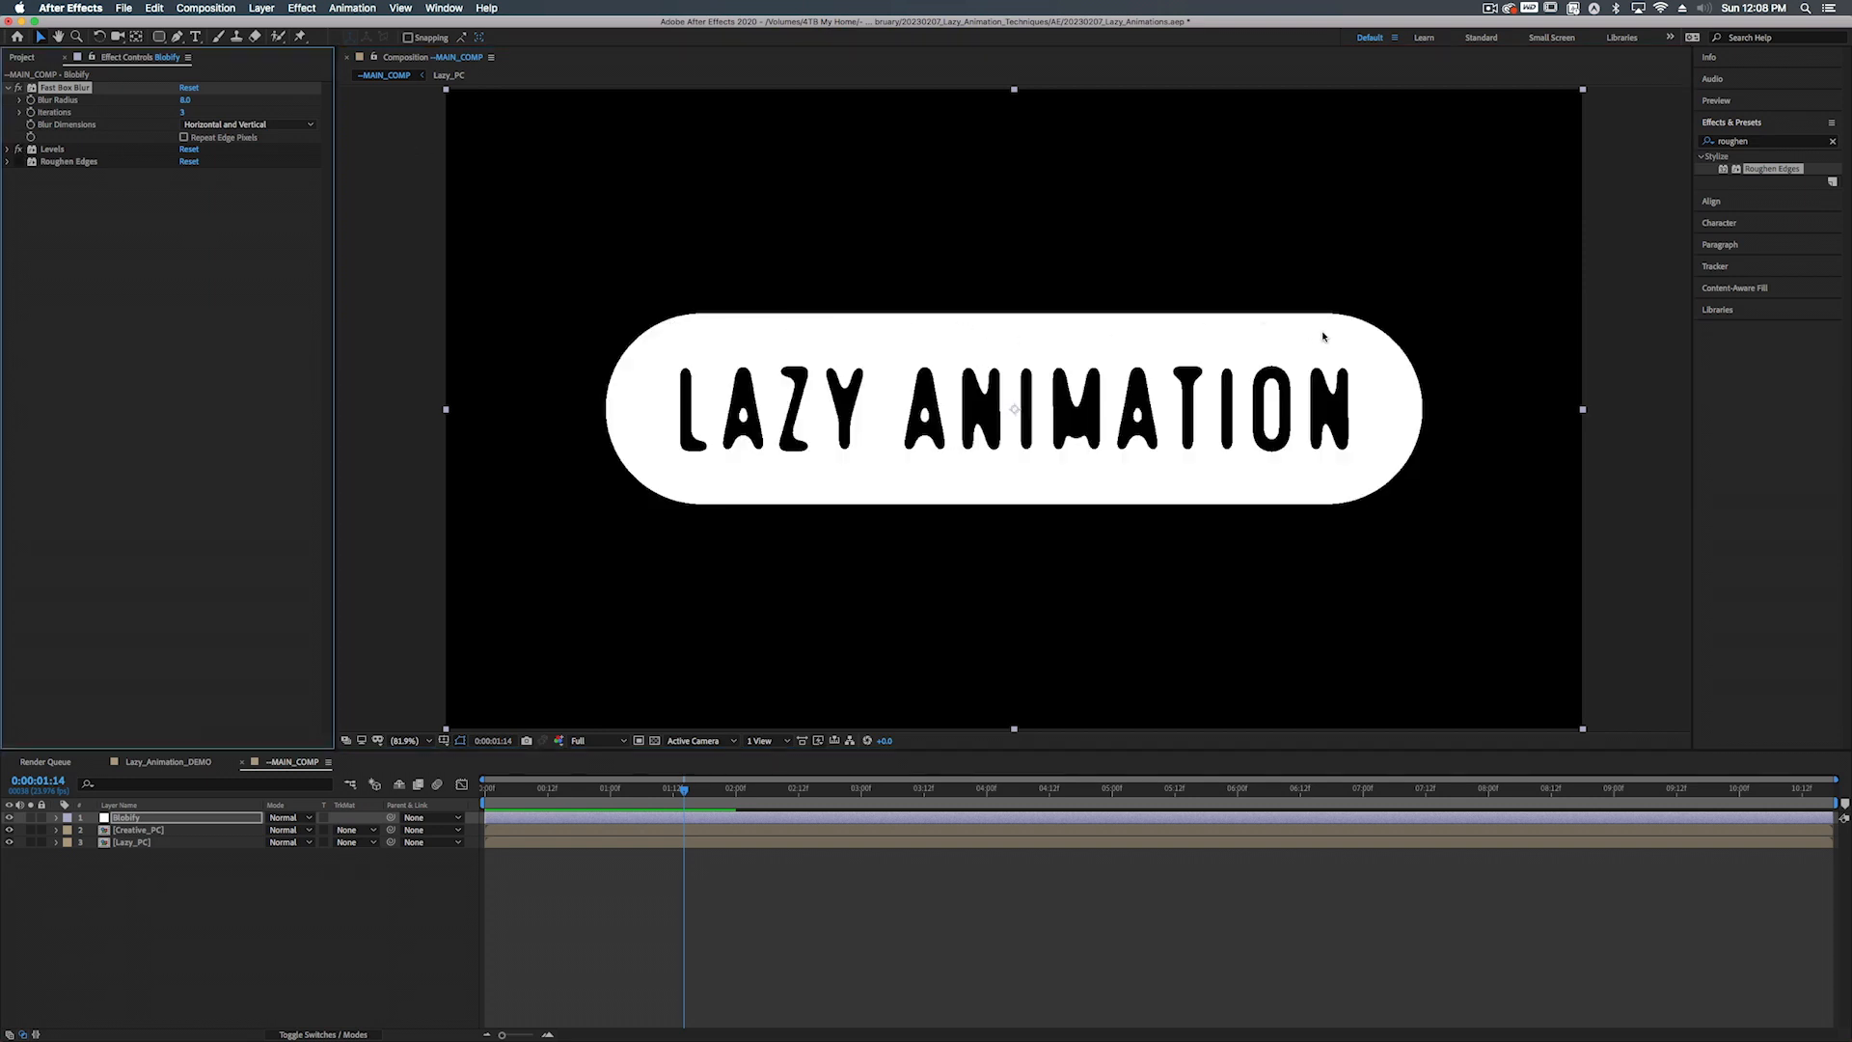
{"action": "left_click", "coordinate": [8, 149]}
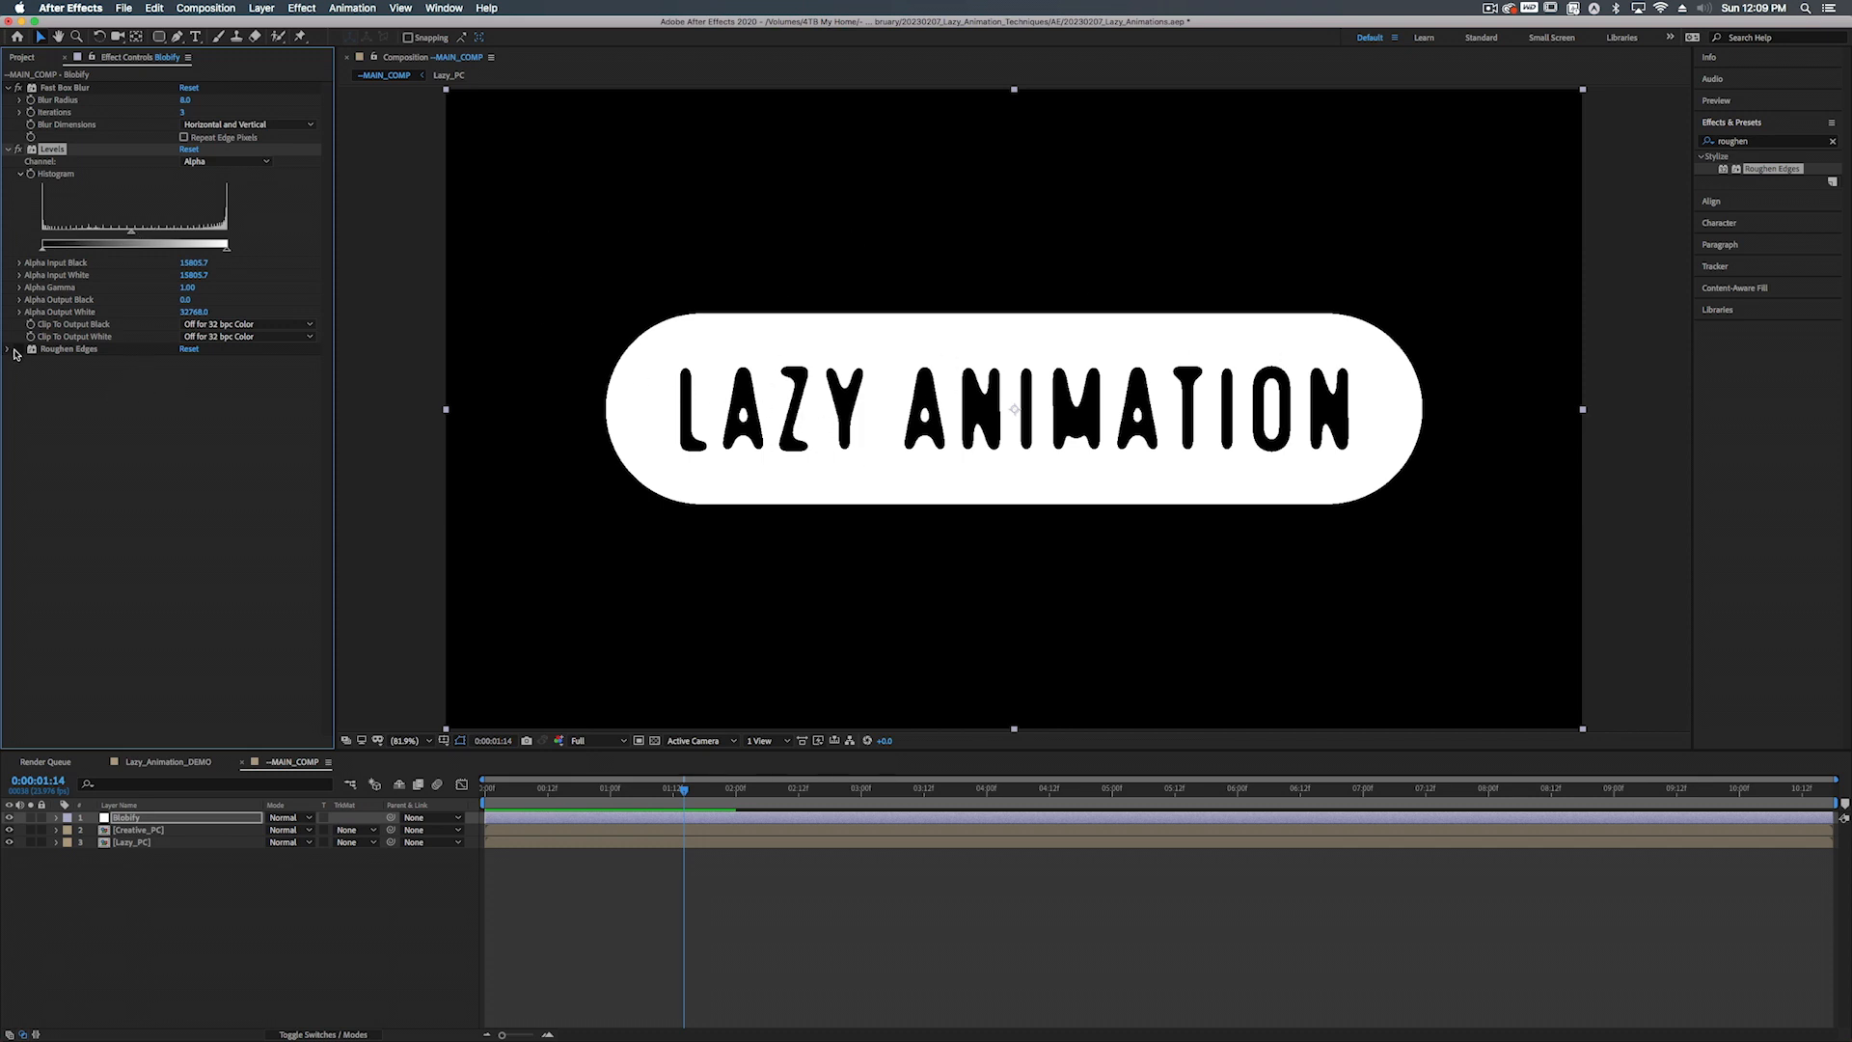
{"action": "left_click", "coordinate": [8, 150]}
{"action": "left_click", "coordinate": [8, 88]}
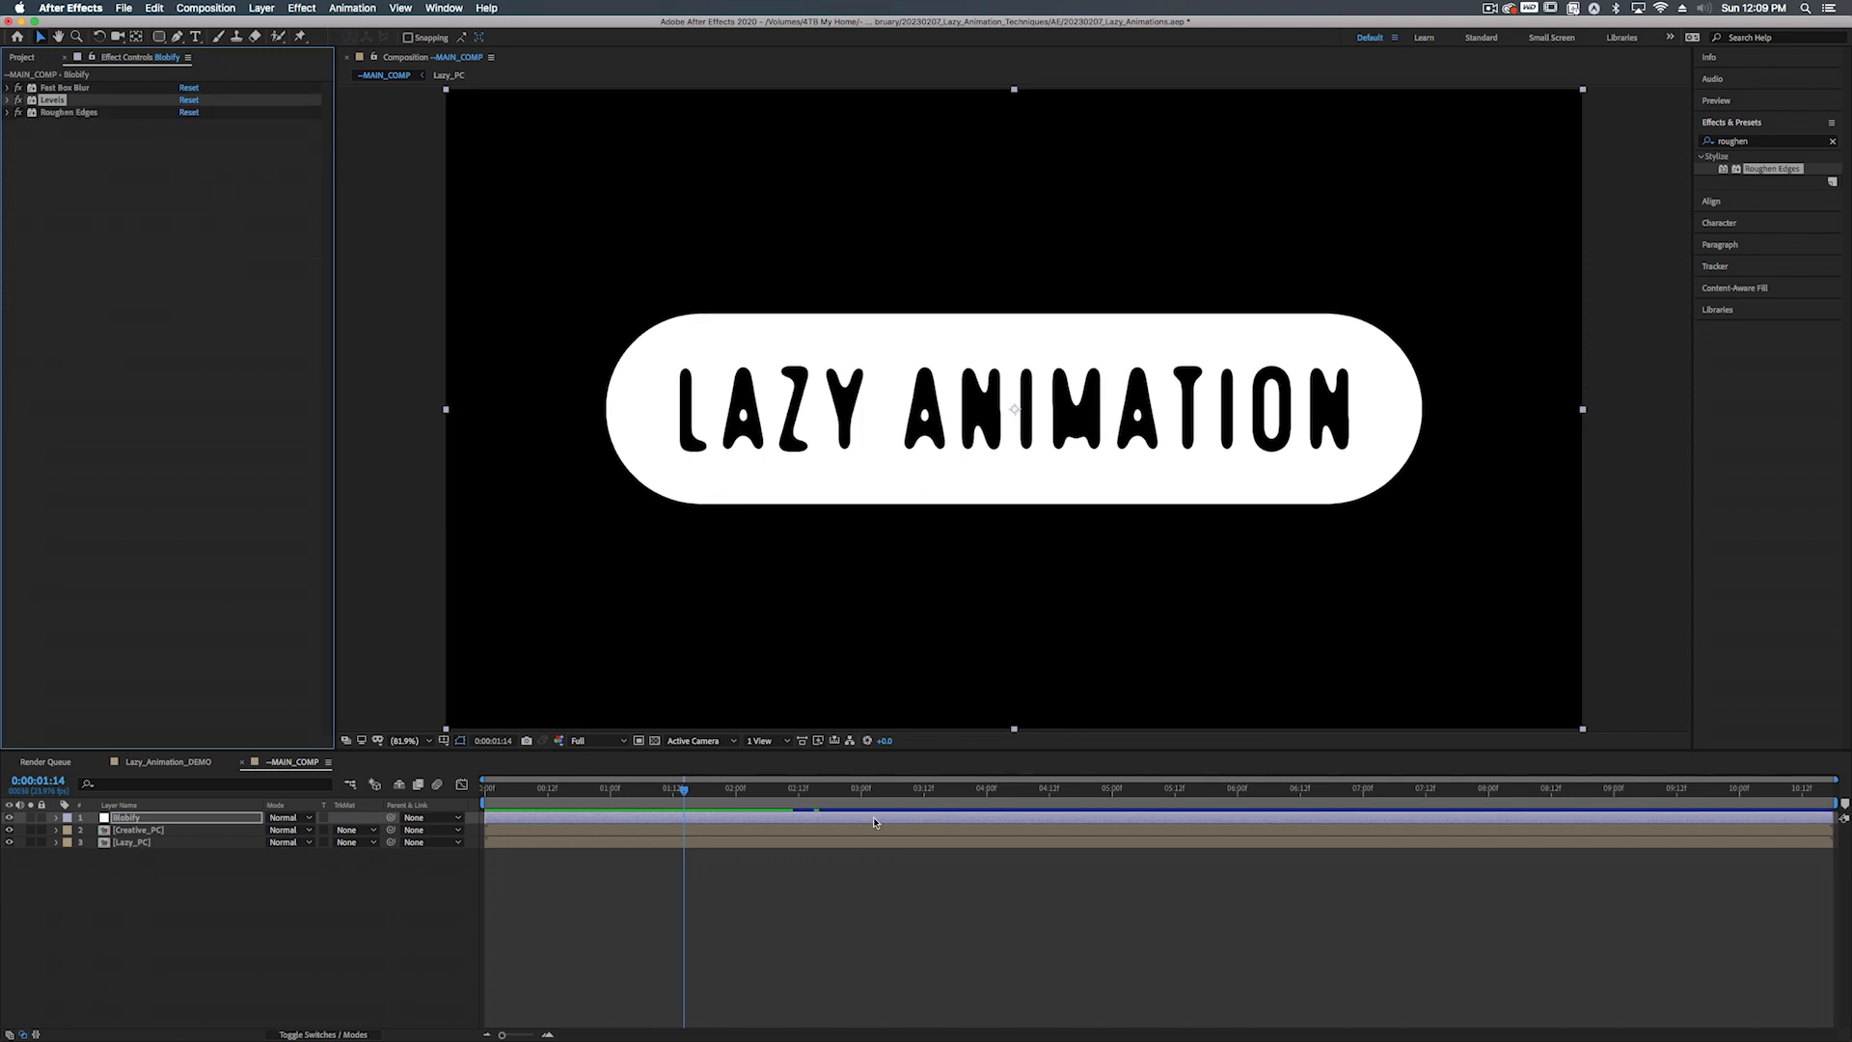
Return the current time to 0:00:00:00 and add a second adjustment layer above Blobify
{"action": "left_click_drag", "start_coordinate": [683, 789], "coordinate": [960, 791]}
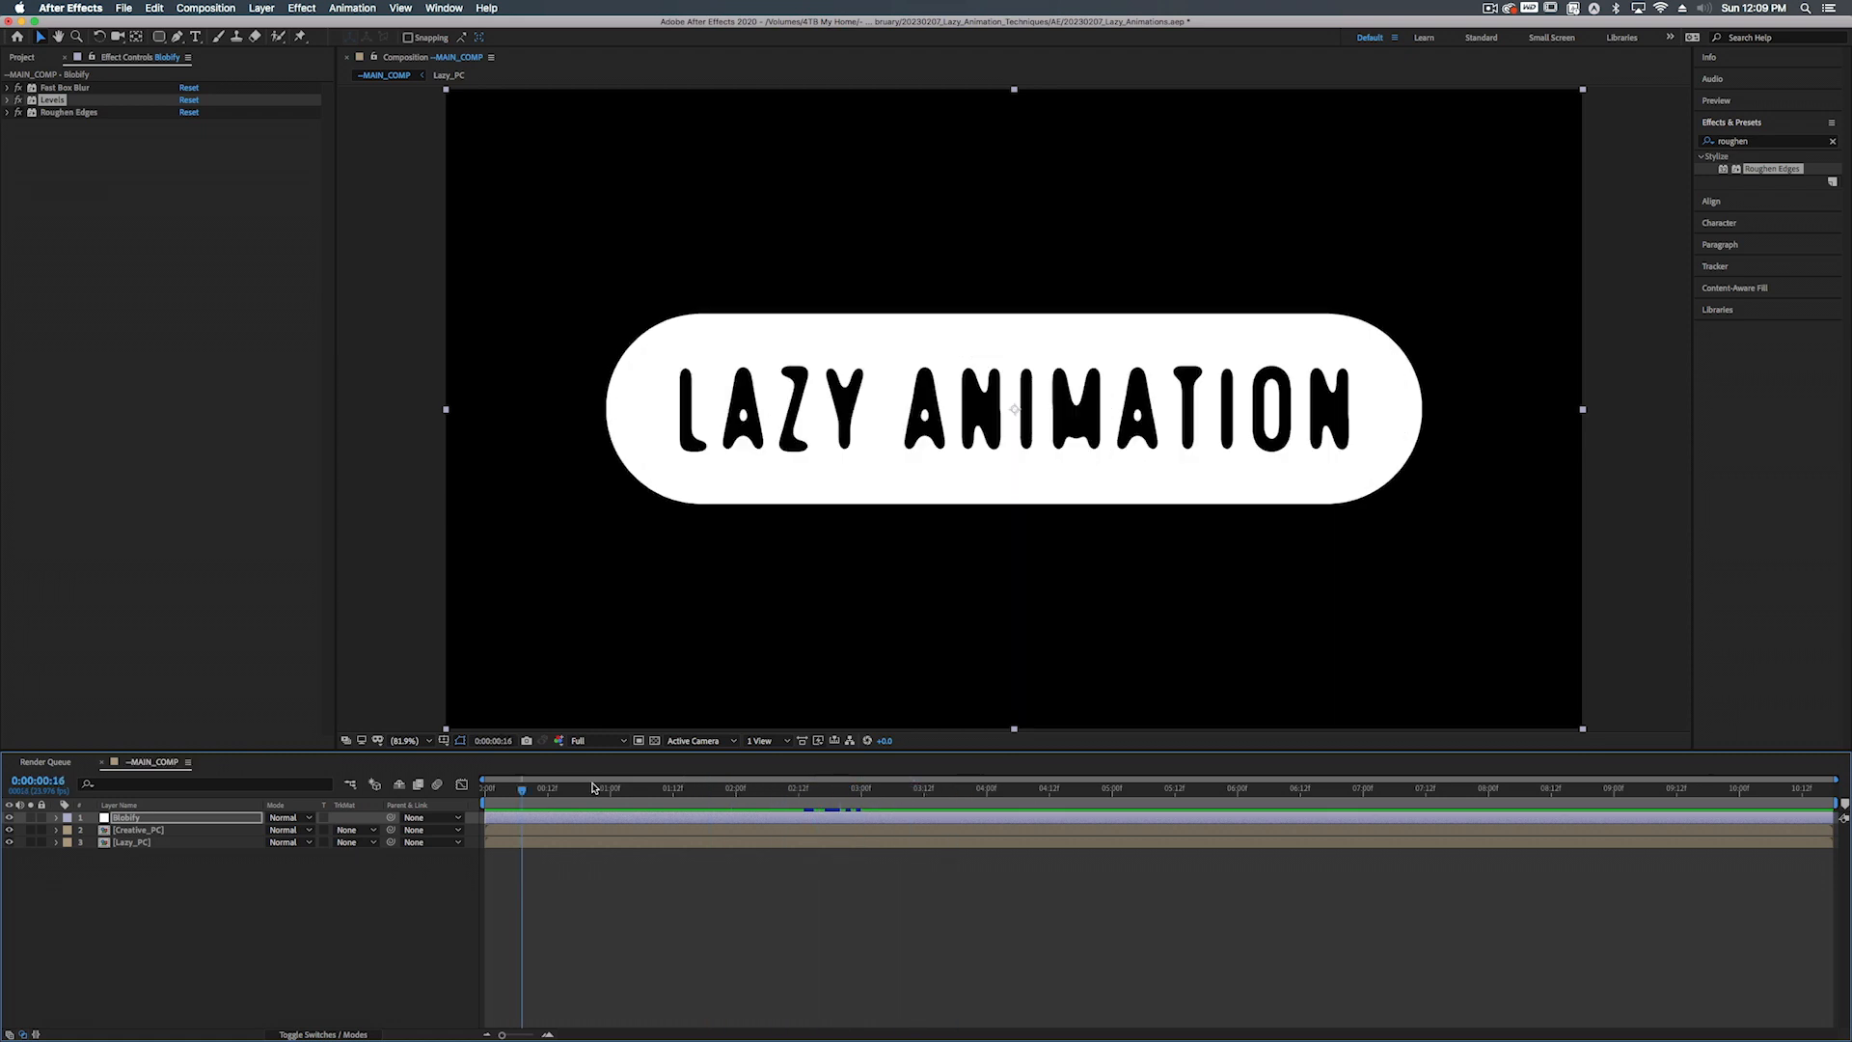
{"action": "left_click_drag", "start_coordinate": [592, 787], "coordinate": [473, 788]}
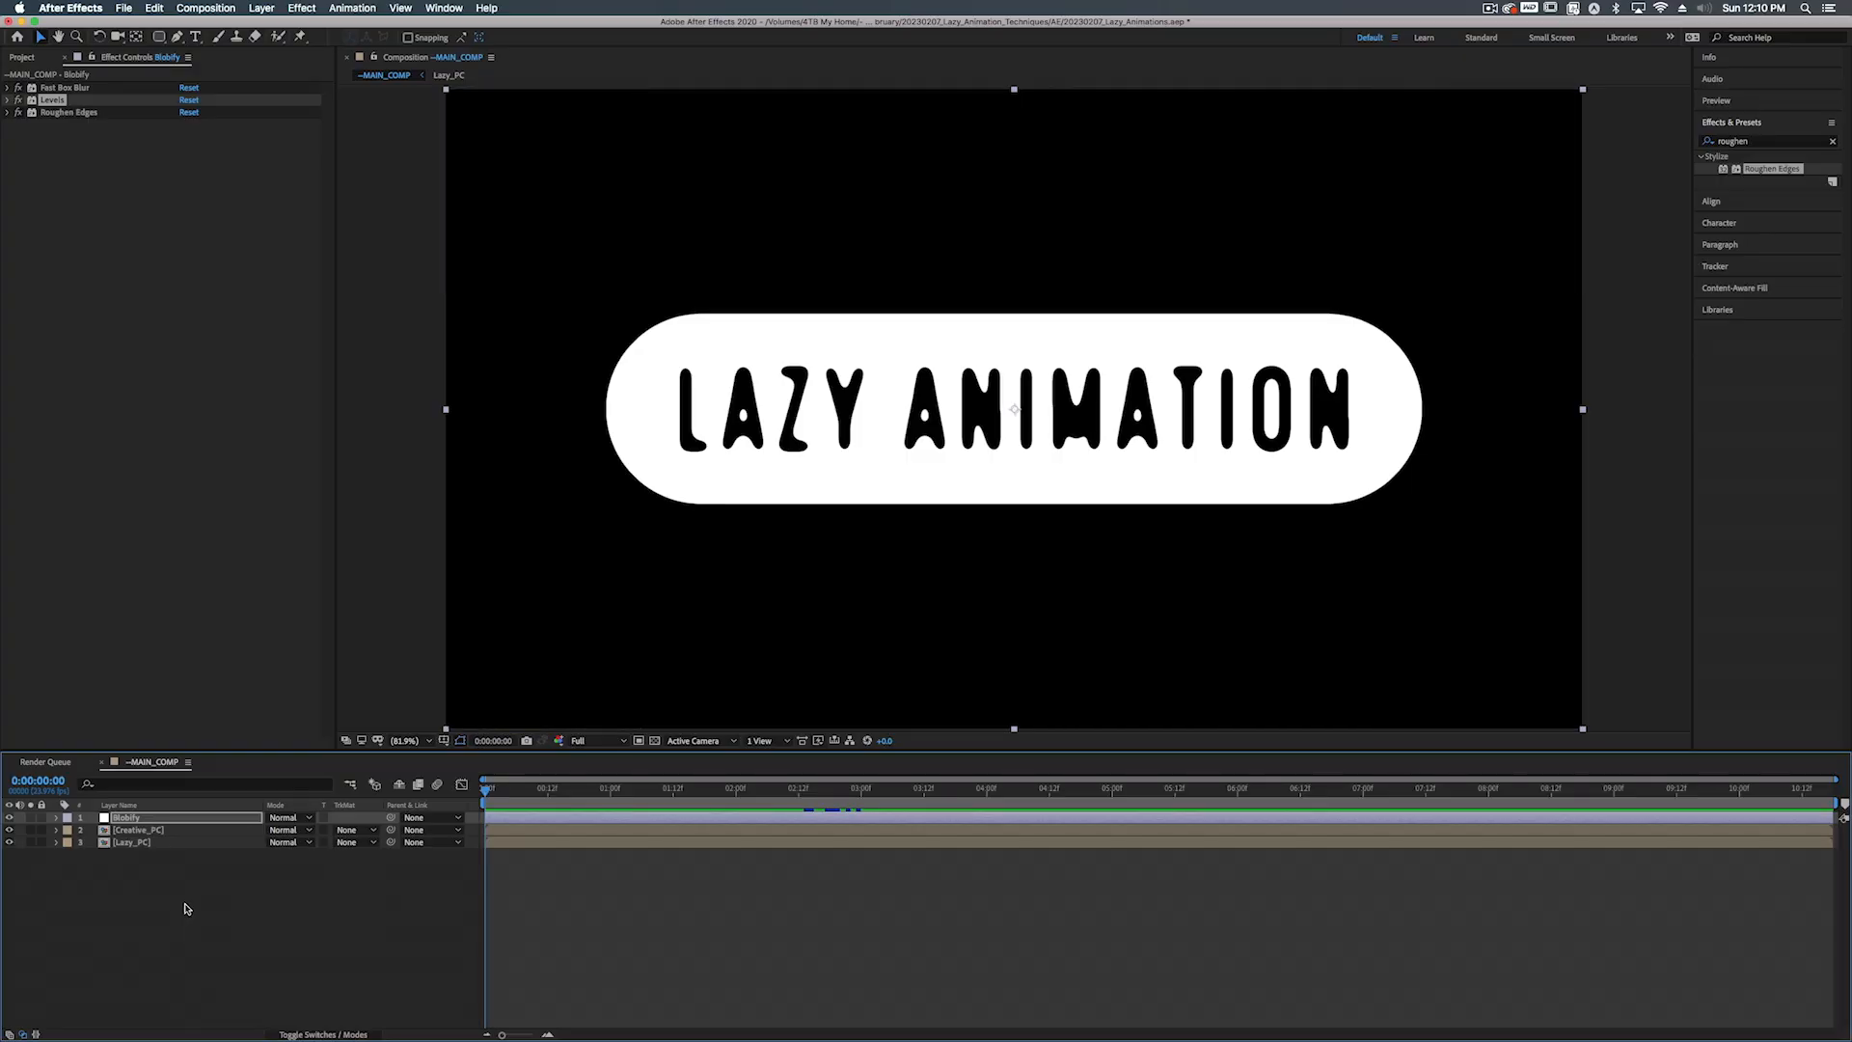
{"action": "right_click", "coordinate": [186, 907]}
{"action": "mouse_move", "coordinate": [214, 887]}
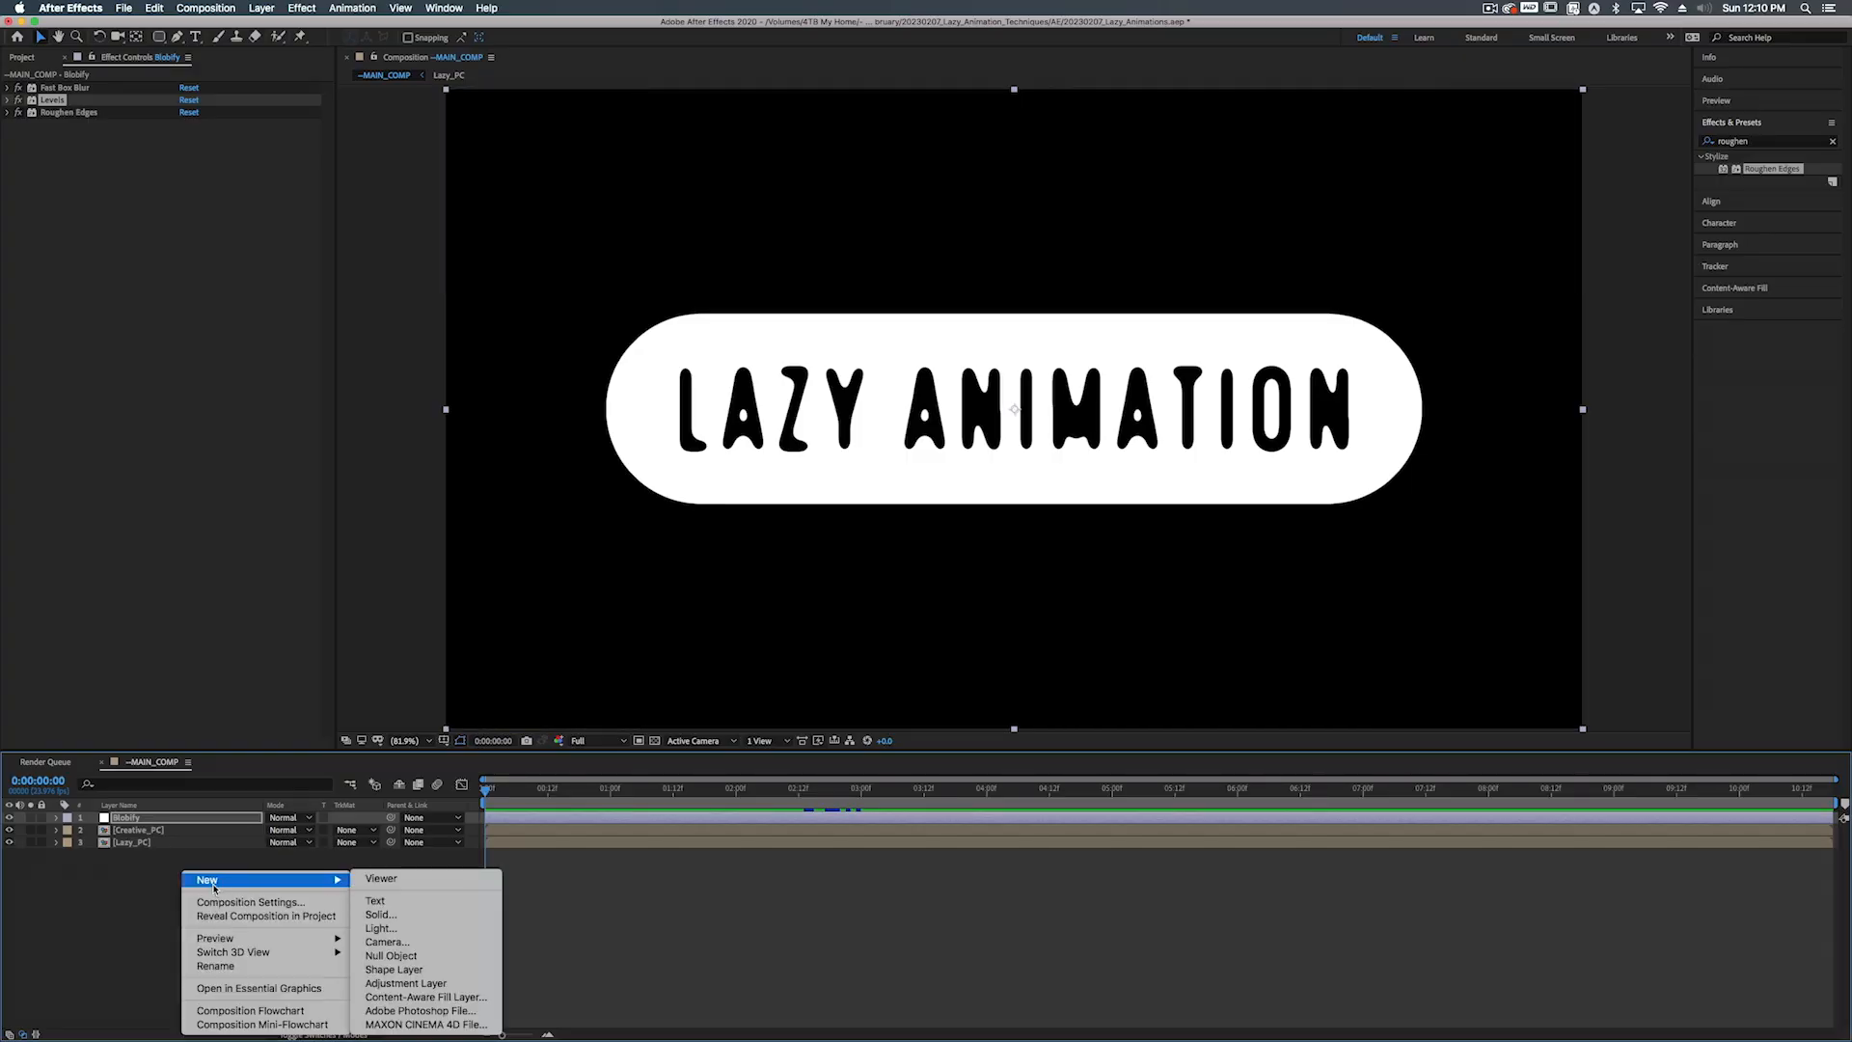
{"action": "left_click", "coordinate": [405, 983]}
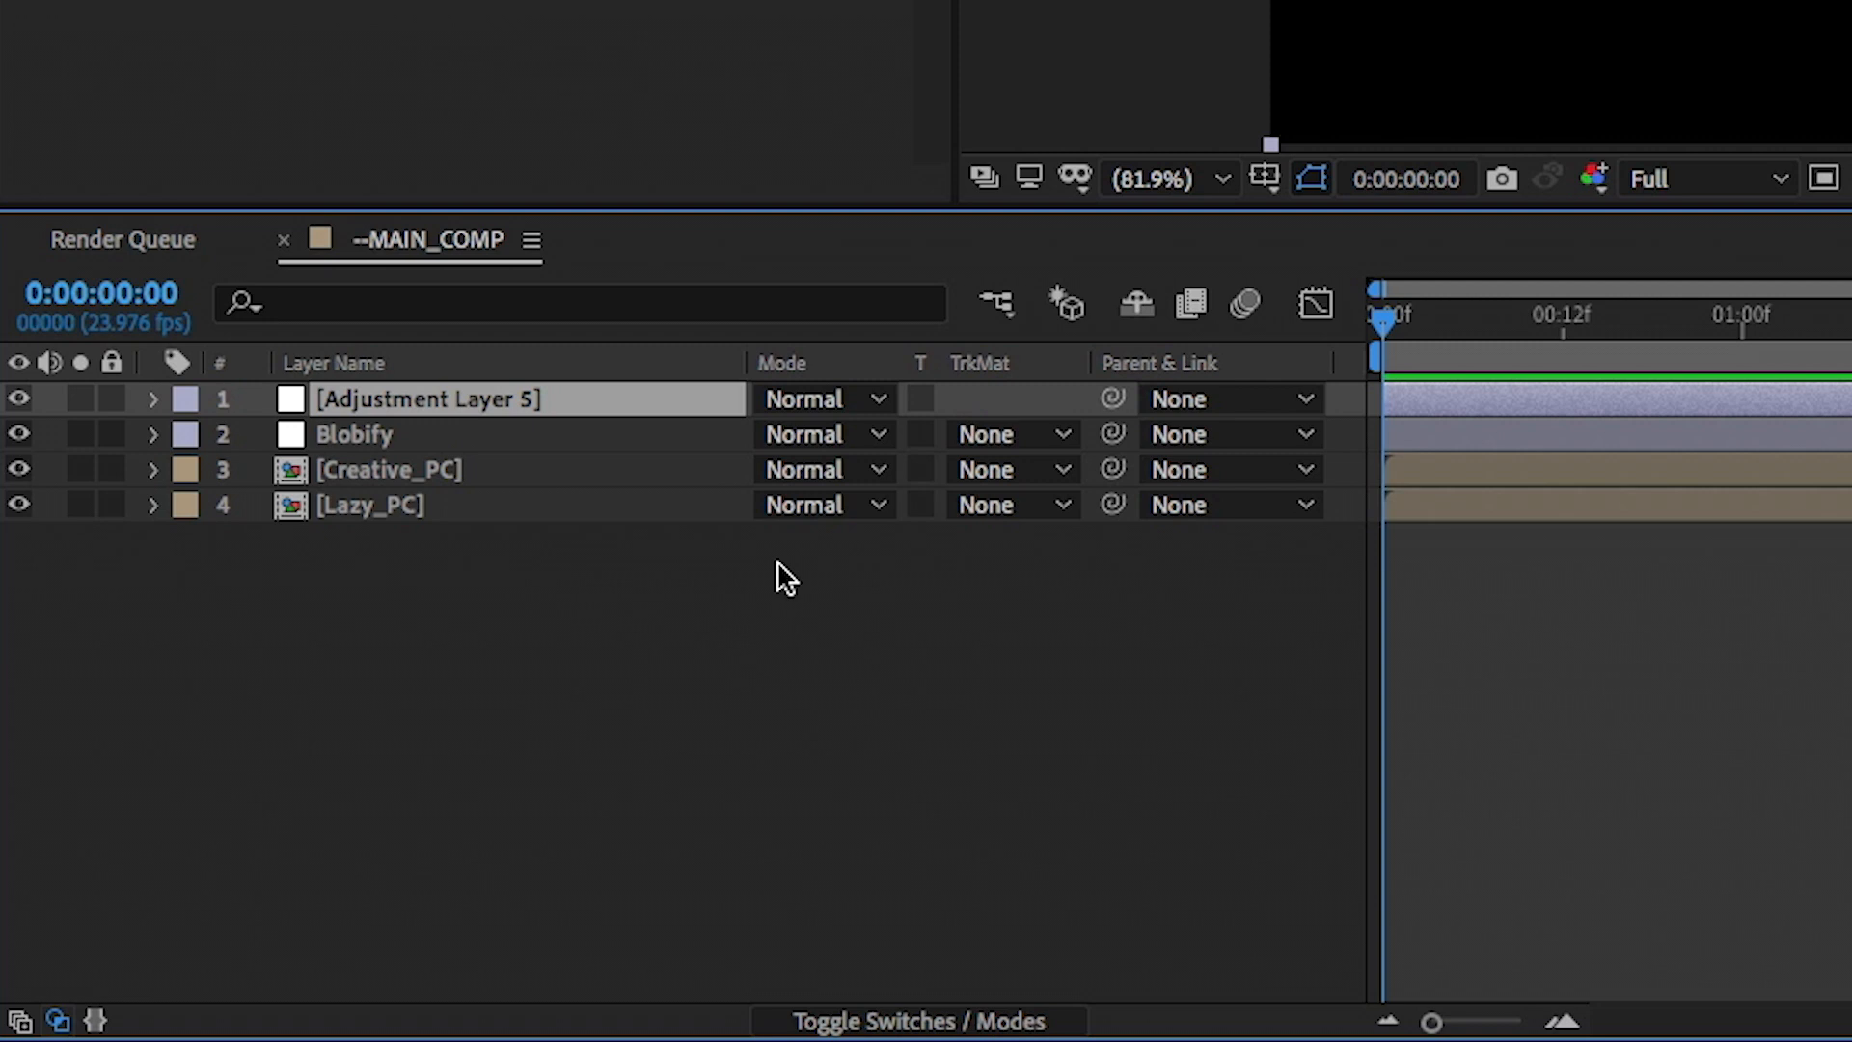
Rename the new adjustment layer as Turb Disp and apply the Turbulent Displace effect to it
{"action": "key", "text": "Return"}
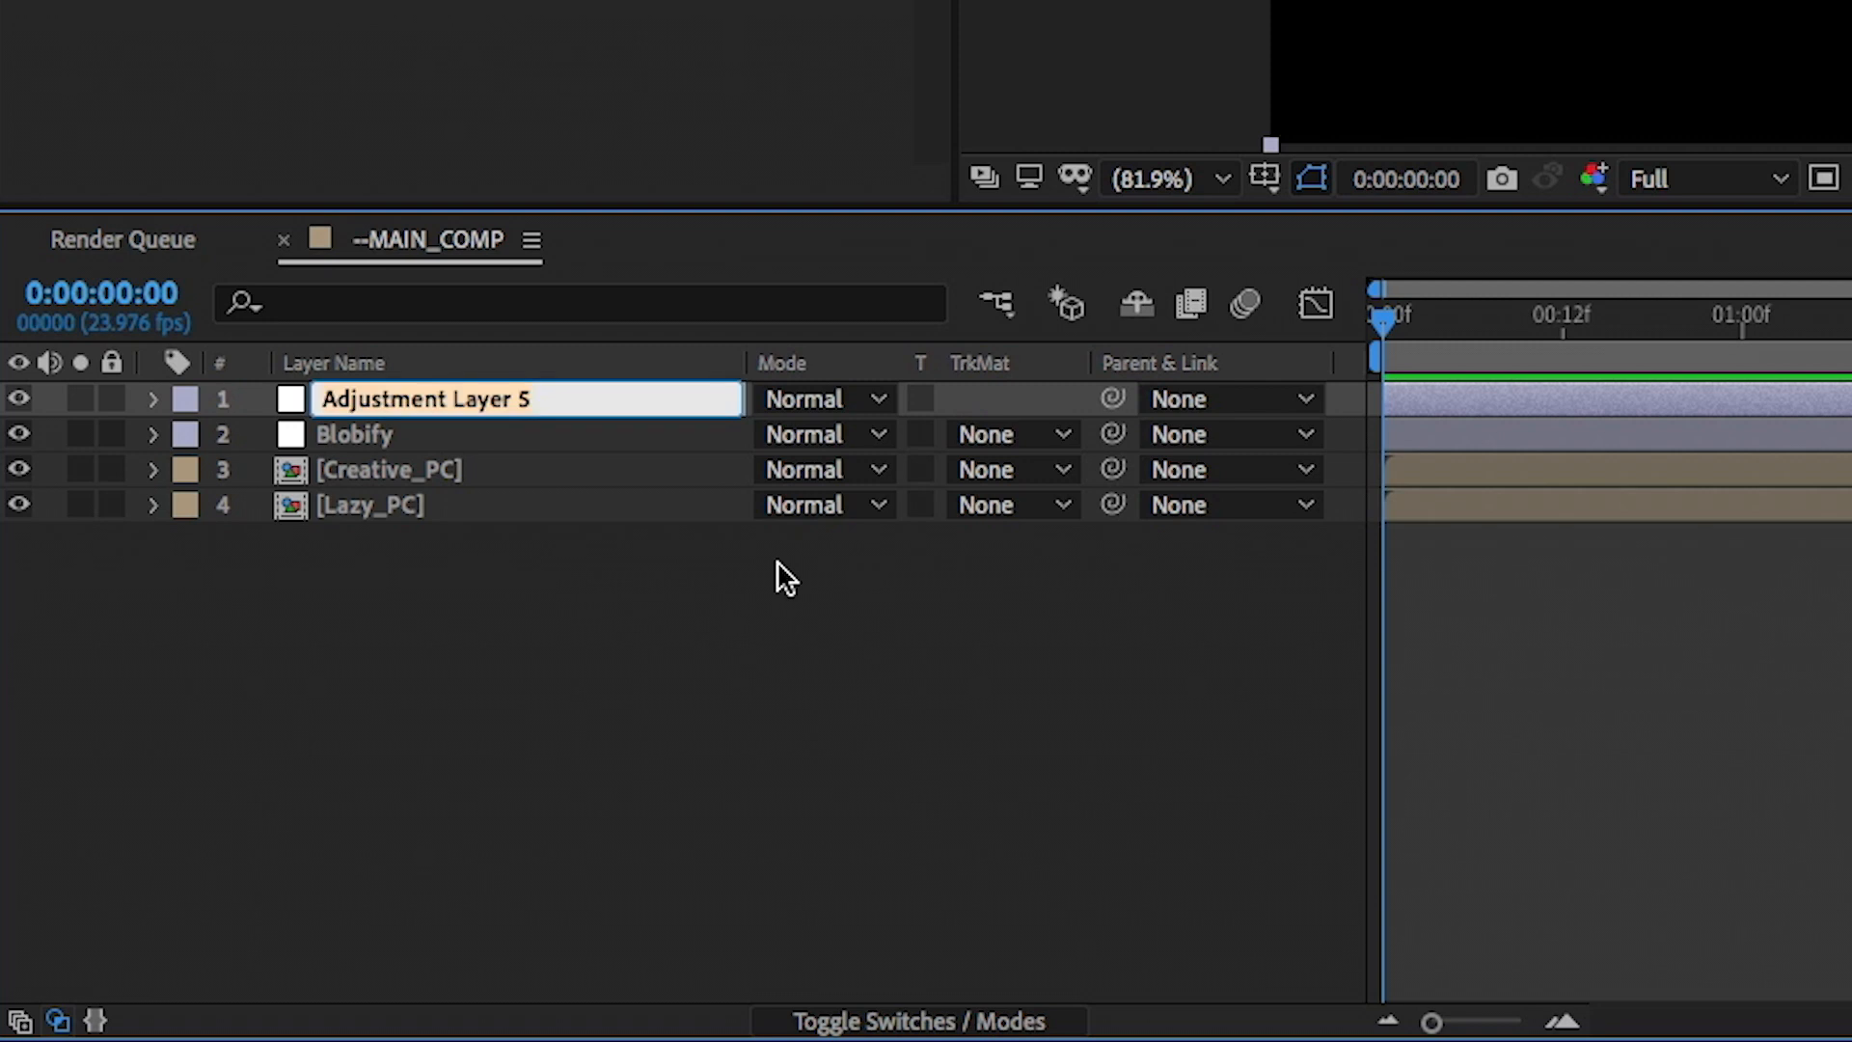
{"action": "type", "text": "Turb Disp"}
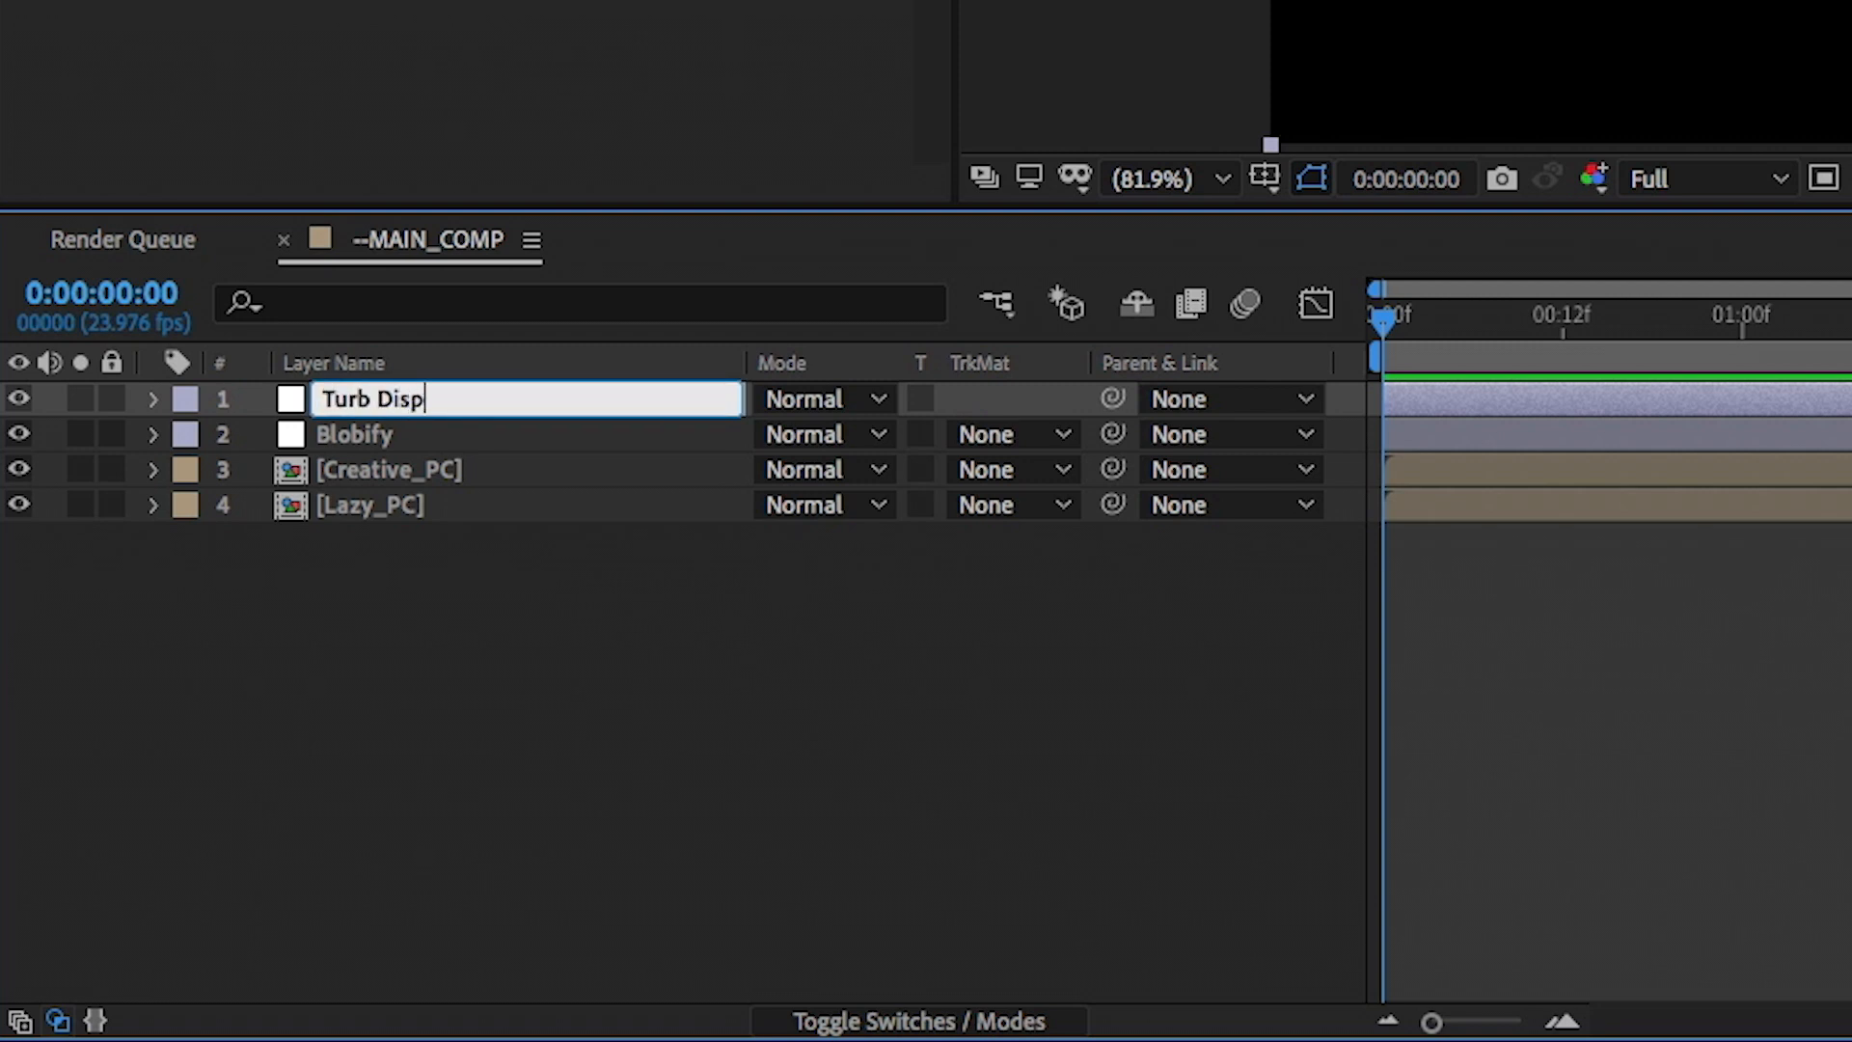
{"action": "key", "text": "Return"}
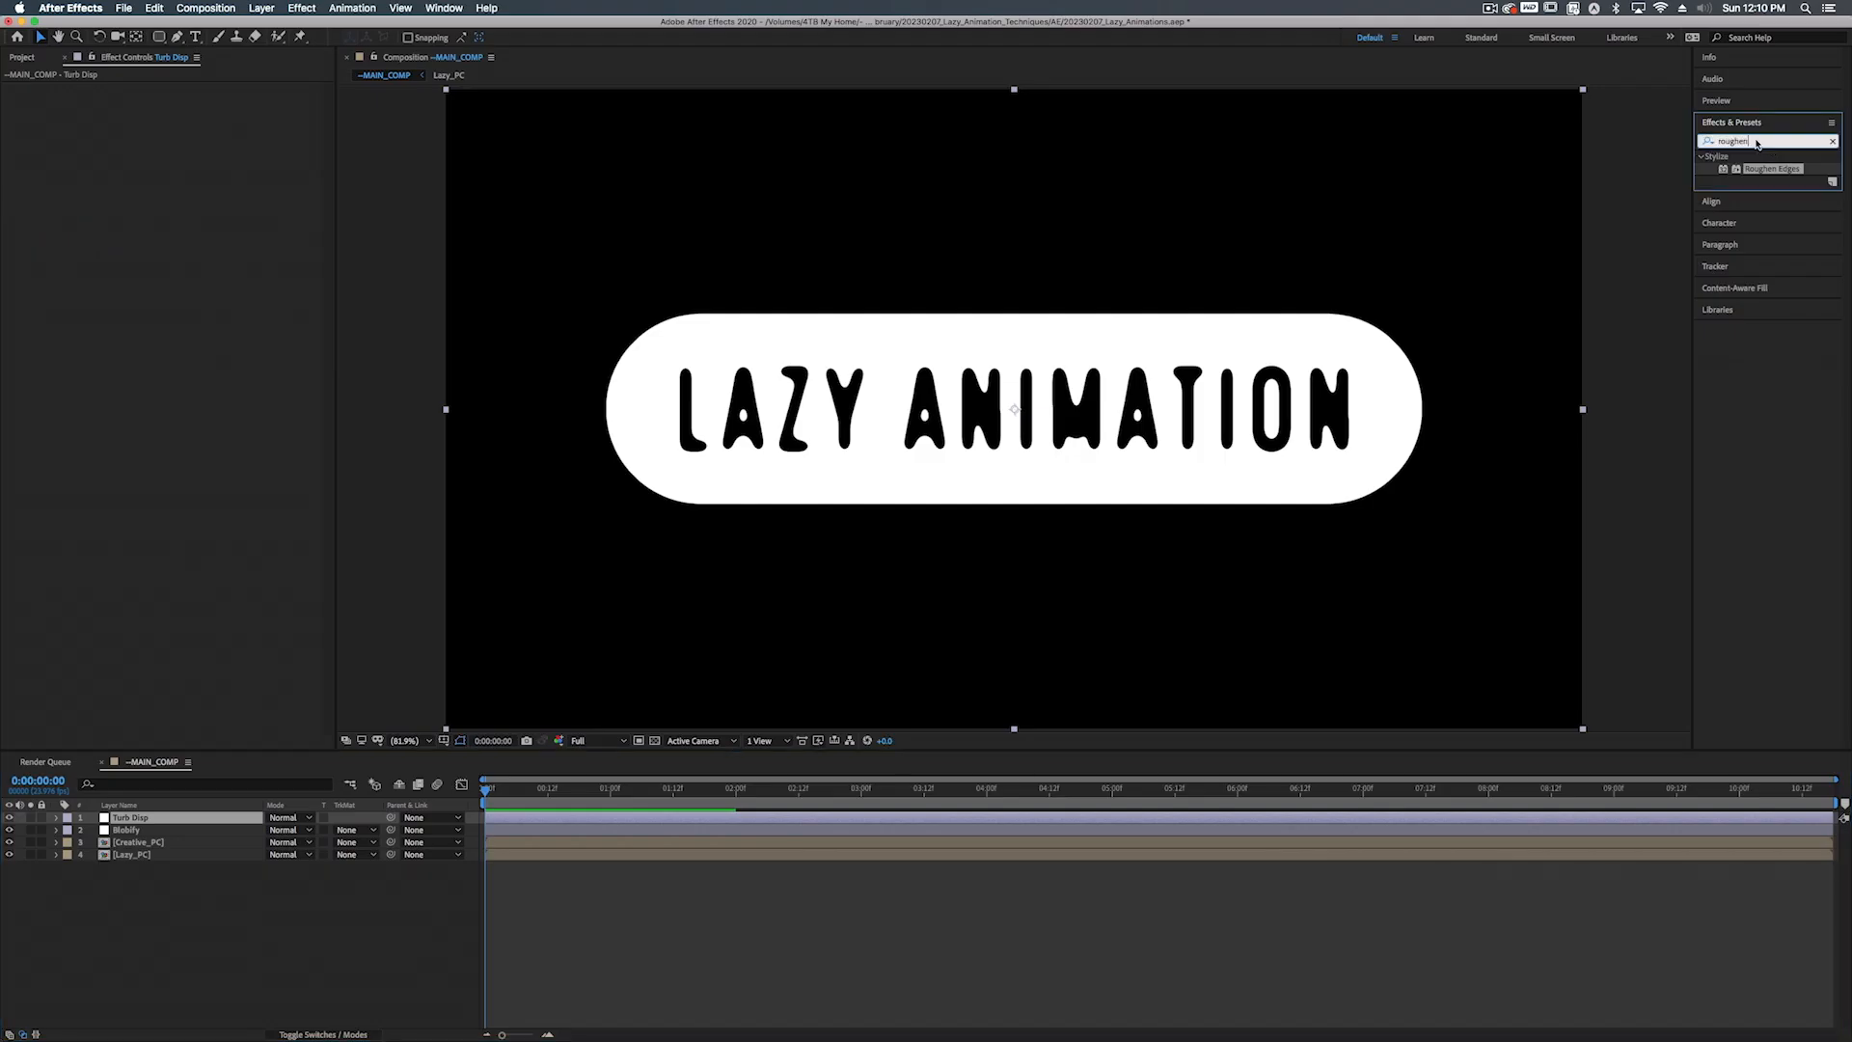
{"action": "type", "text": "turbulent"}
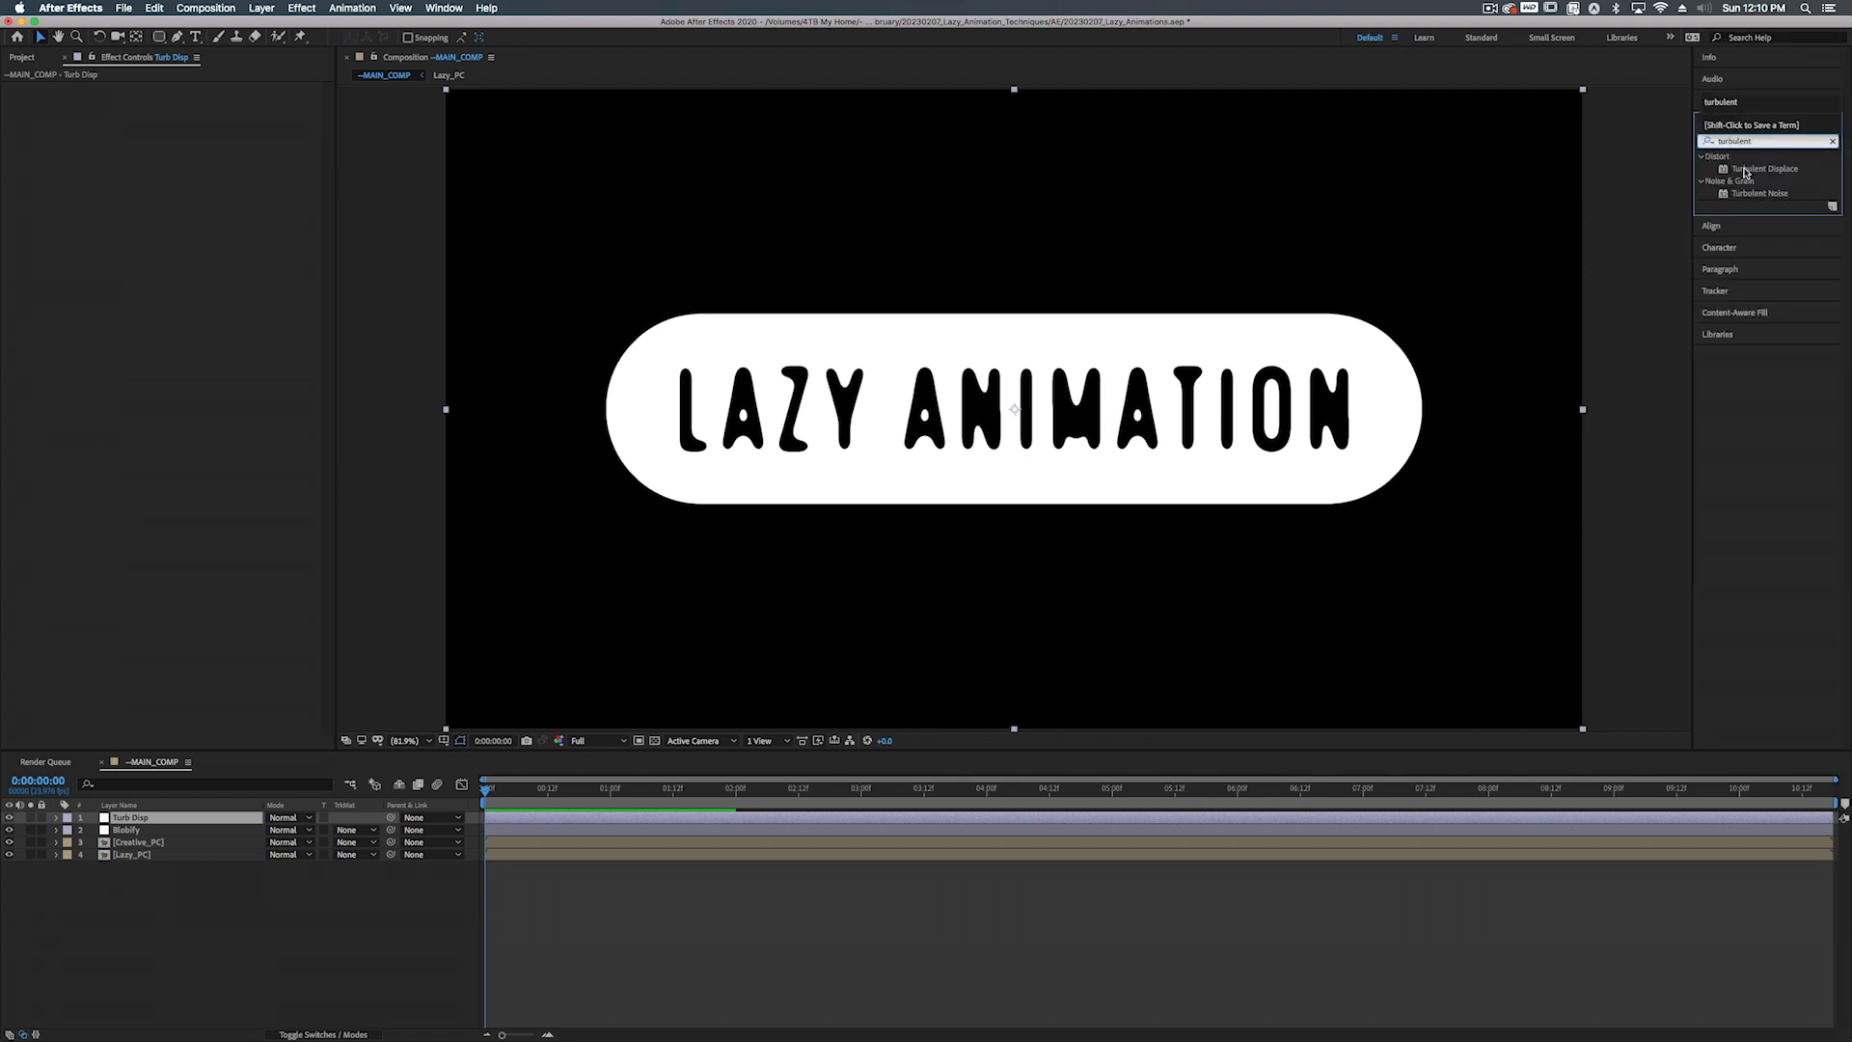
{"action": "left_click_drag", "start_coordinate": [1746, 173], "coordinate": [133, 815]}
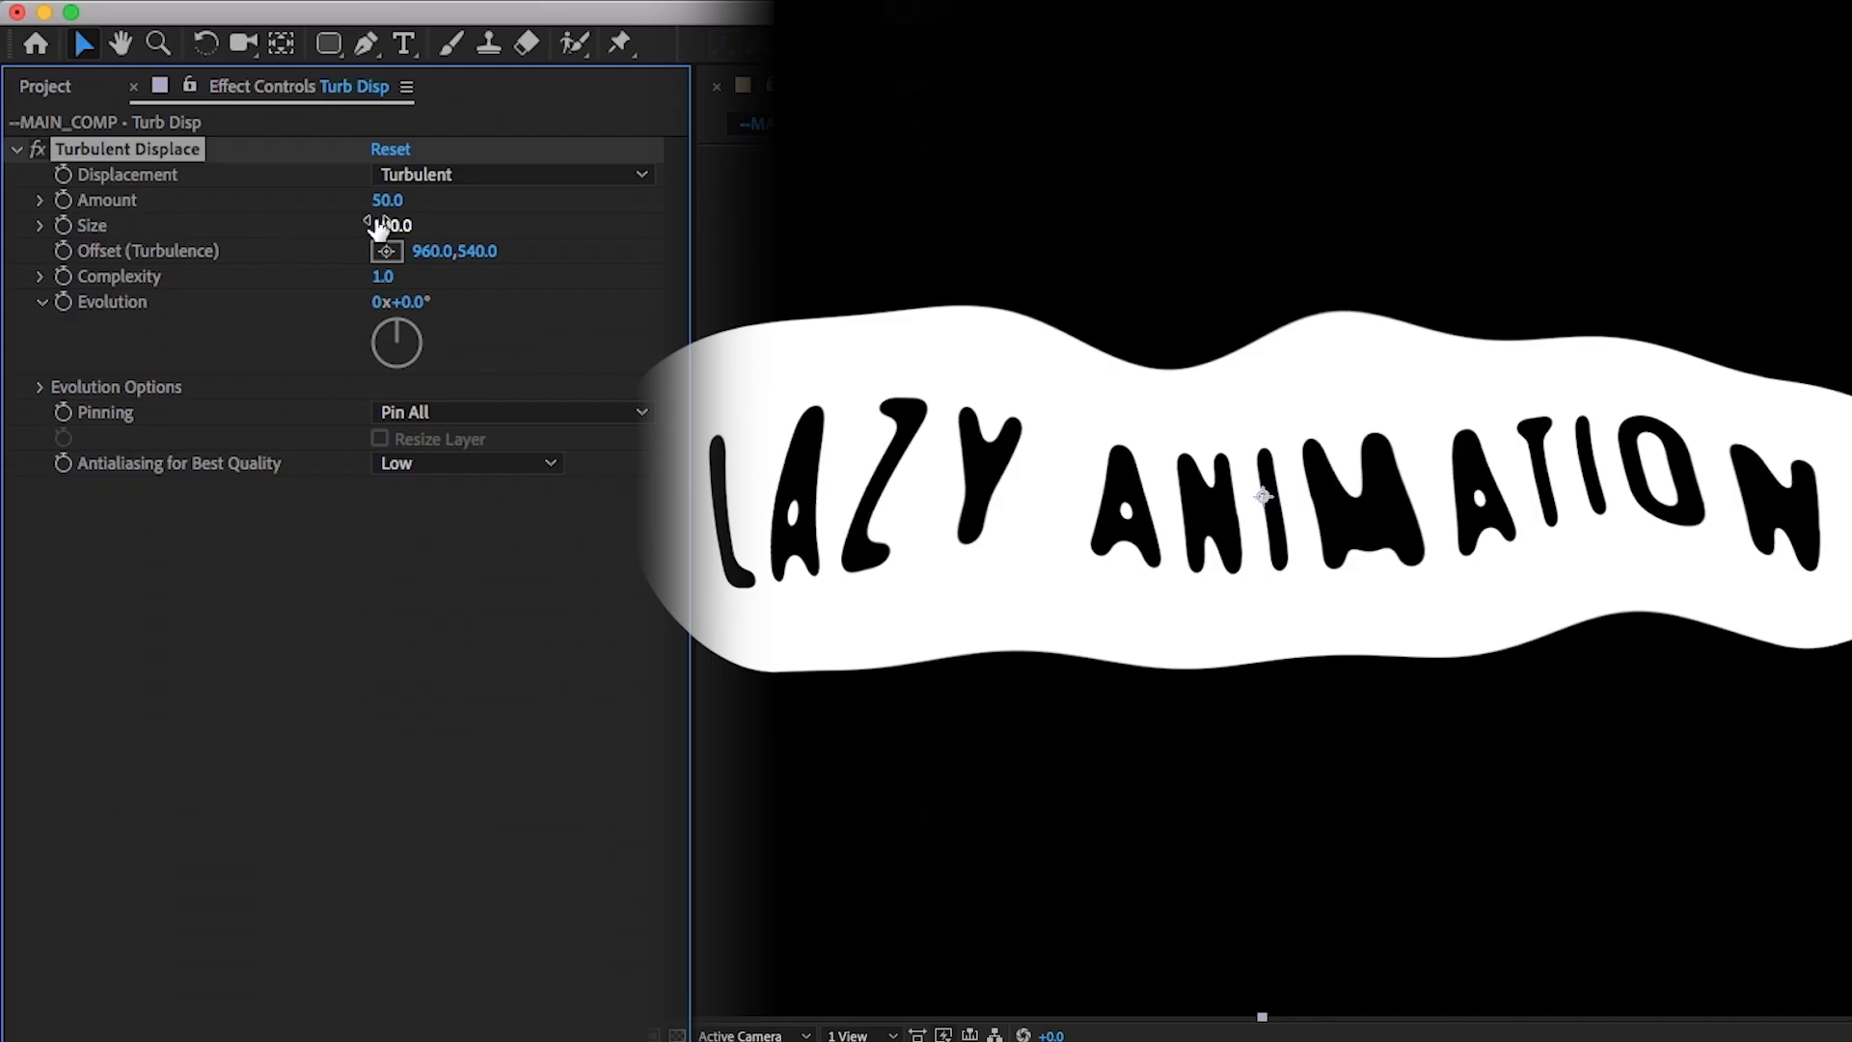
Set Turbulent Displace to Amount 104, Size 98 and Complexity 3, and move the Turb Disp layer below Blobify
{"action": "left_click_drag", "start_coordinate": [386, 199], "coordinate": [456, 204]}
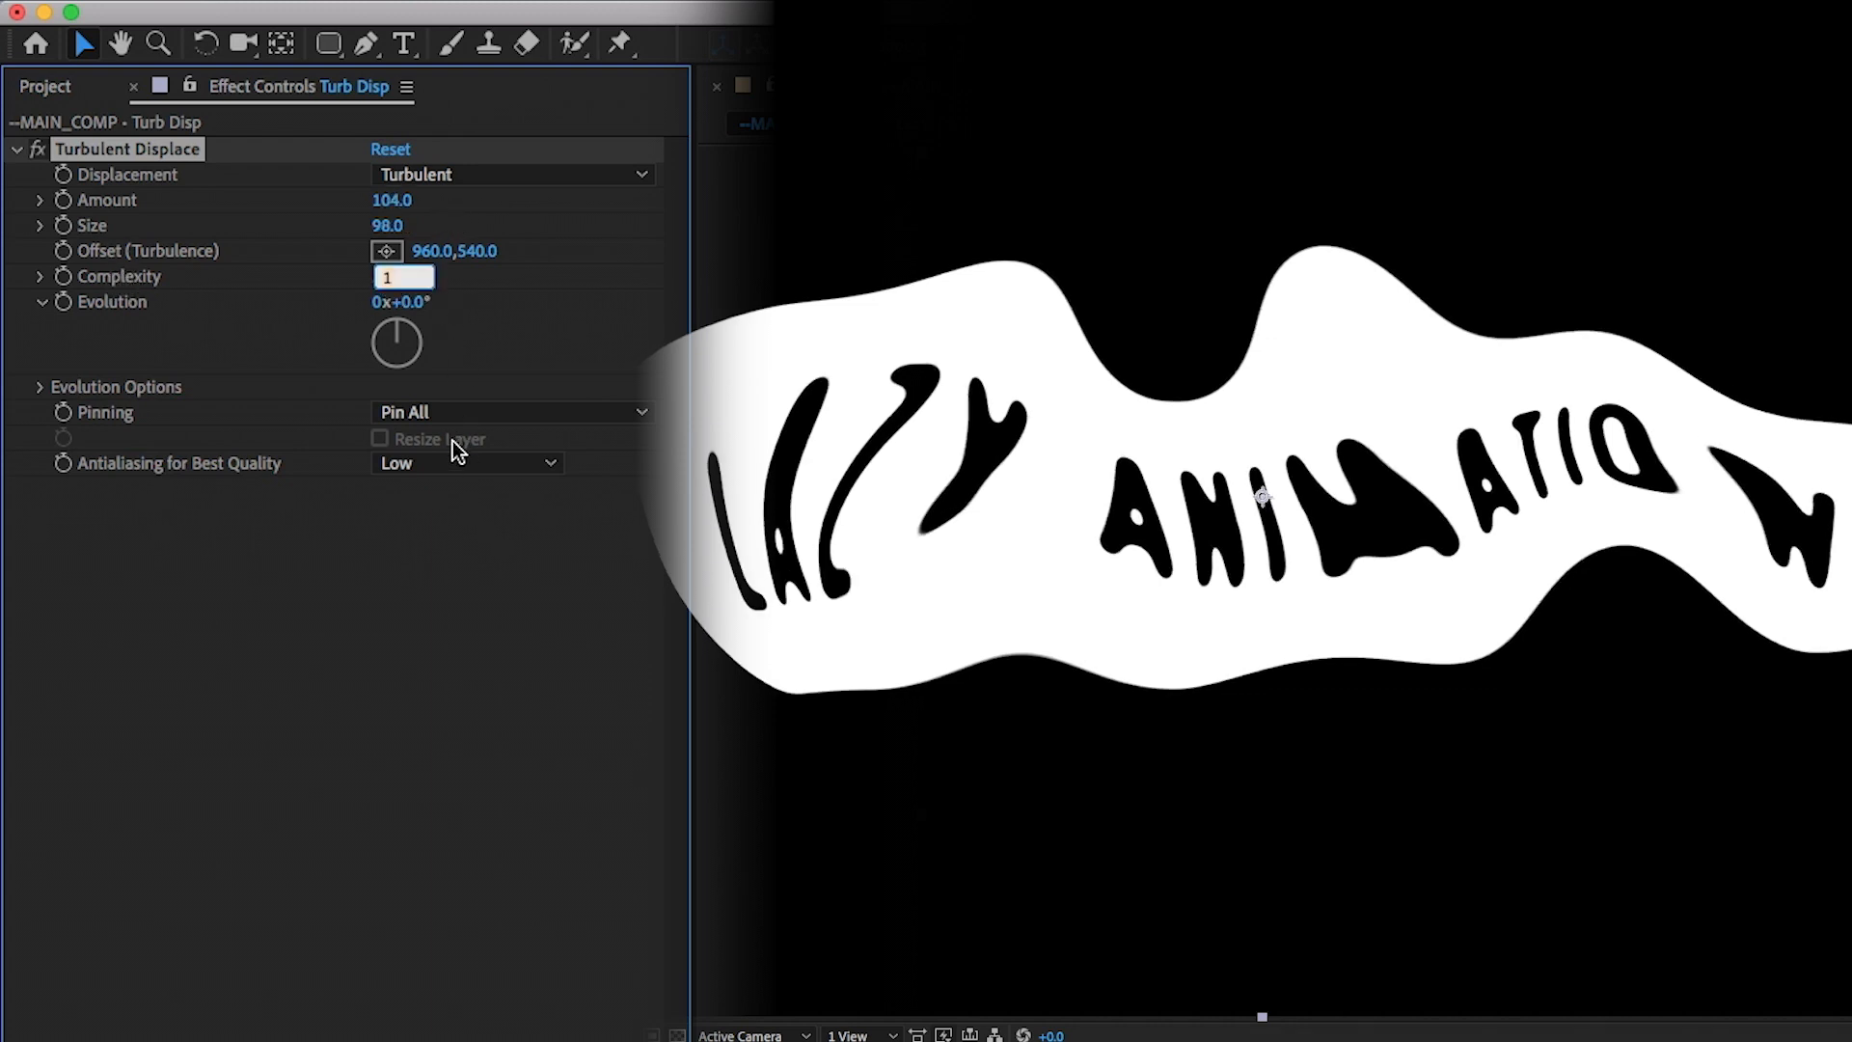
{"action": "type", "text": "3"}
{"action": "key", "text": "Return"}
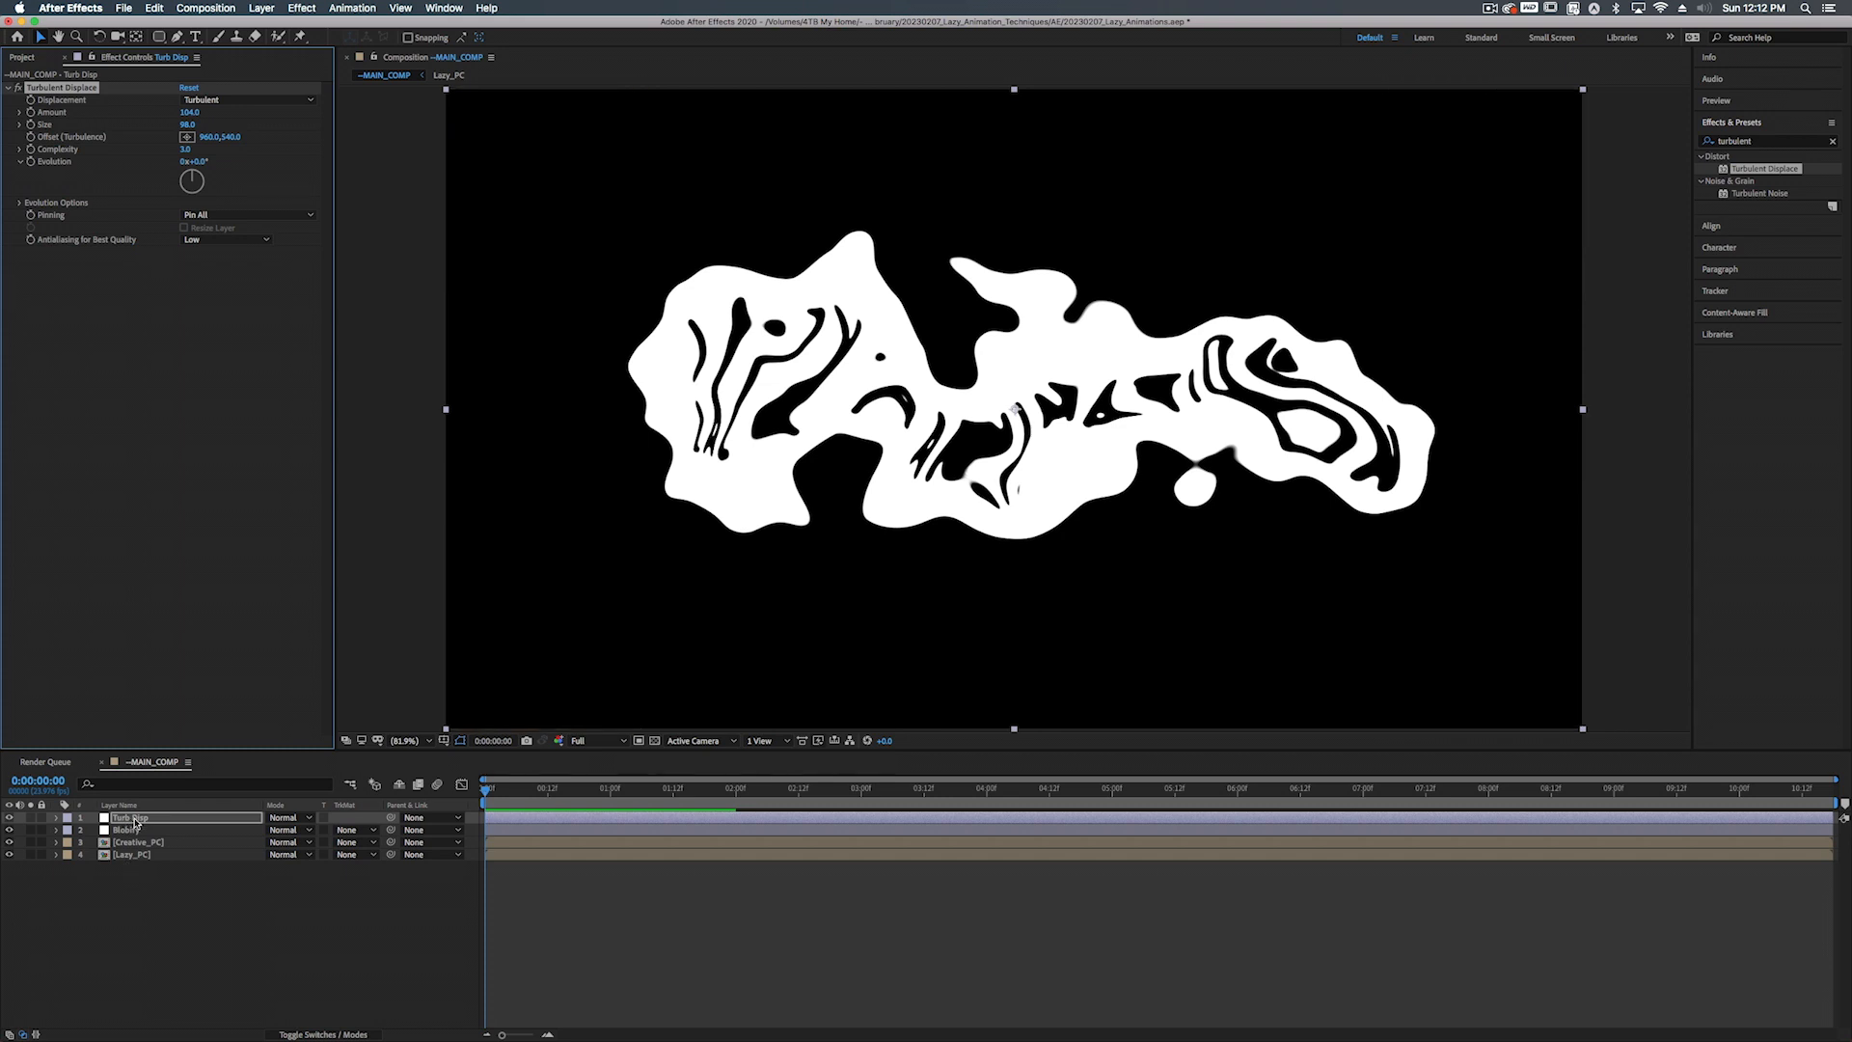
{"action": "left_click_drag", "start_coordinate": [135, 819], "coordinate": [133, 835]}
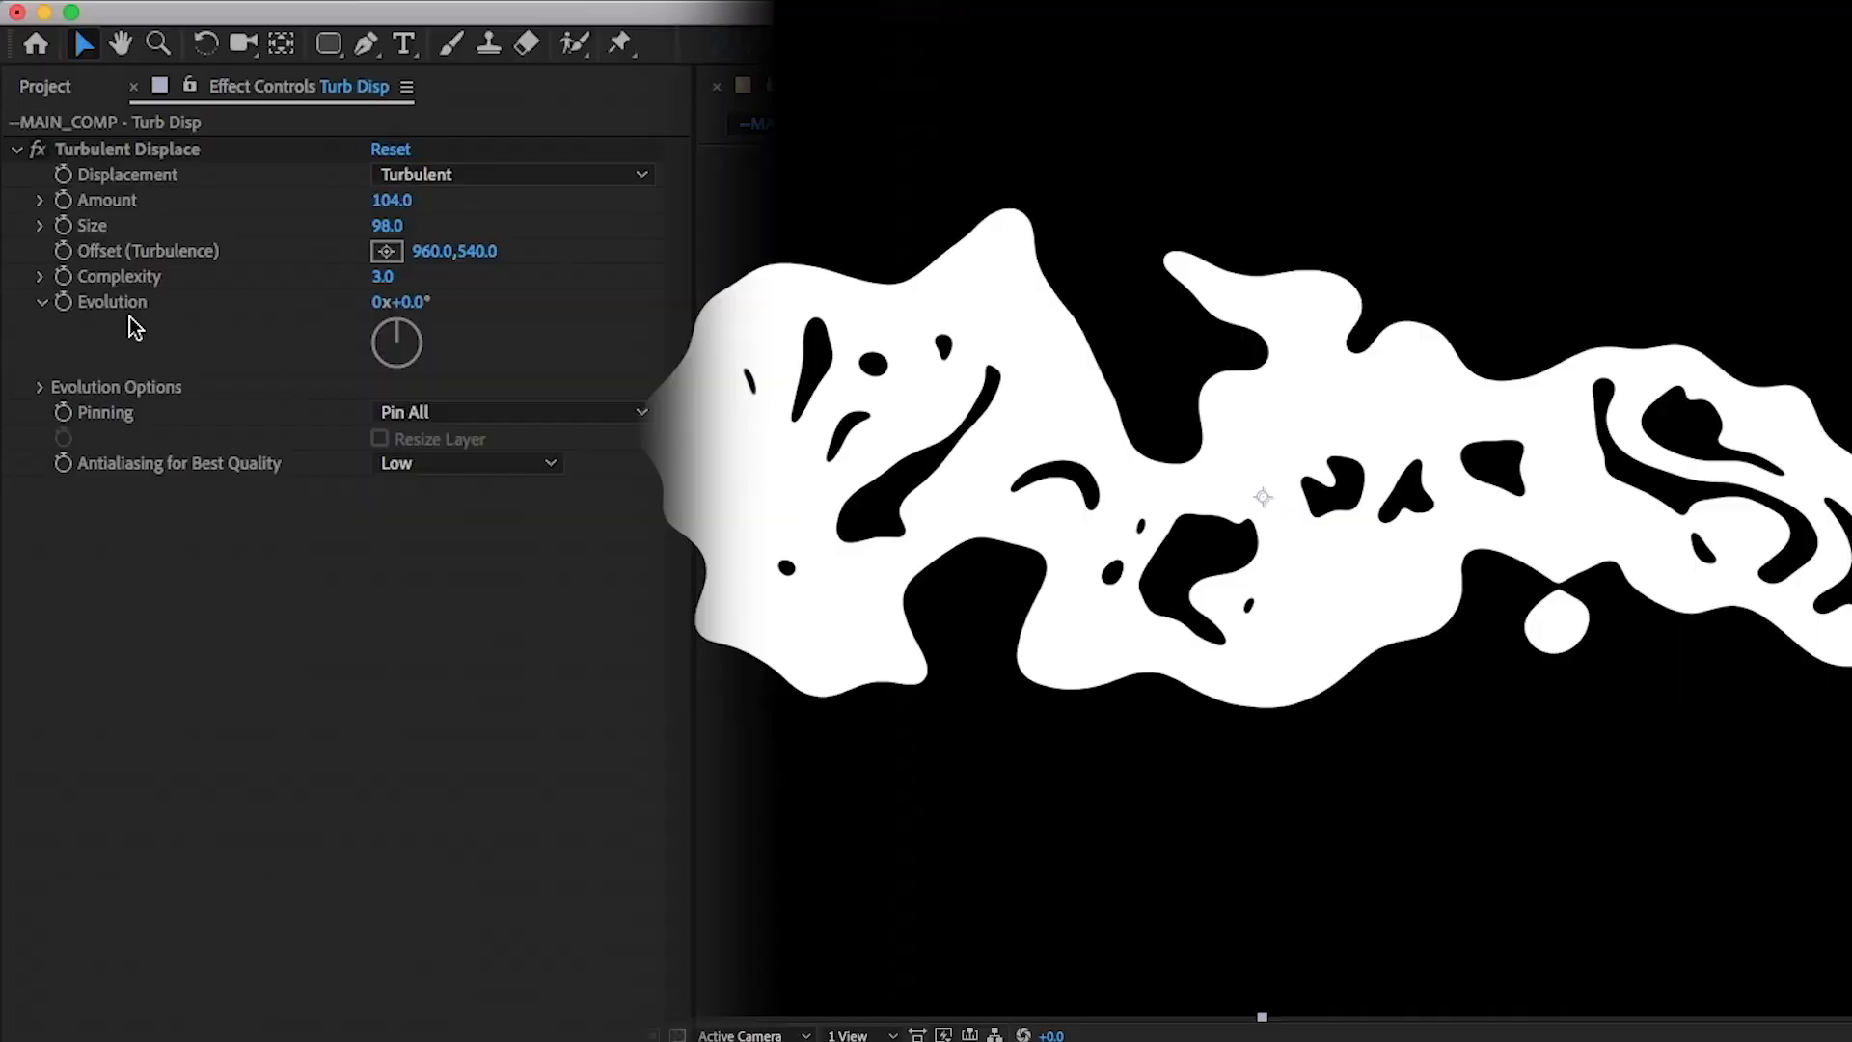
Keyframe the Turbulent Displace Amount from 128 at 0:00:00:00 to 0 at 0:00:01:00
{"action": "left_click", "coordinate": [31, 112]}
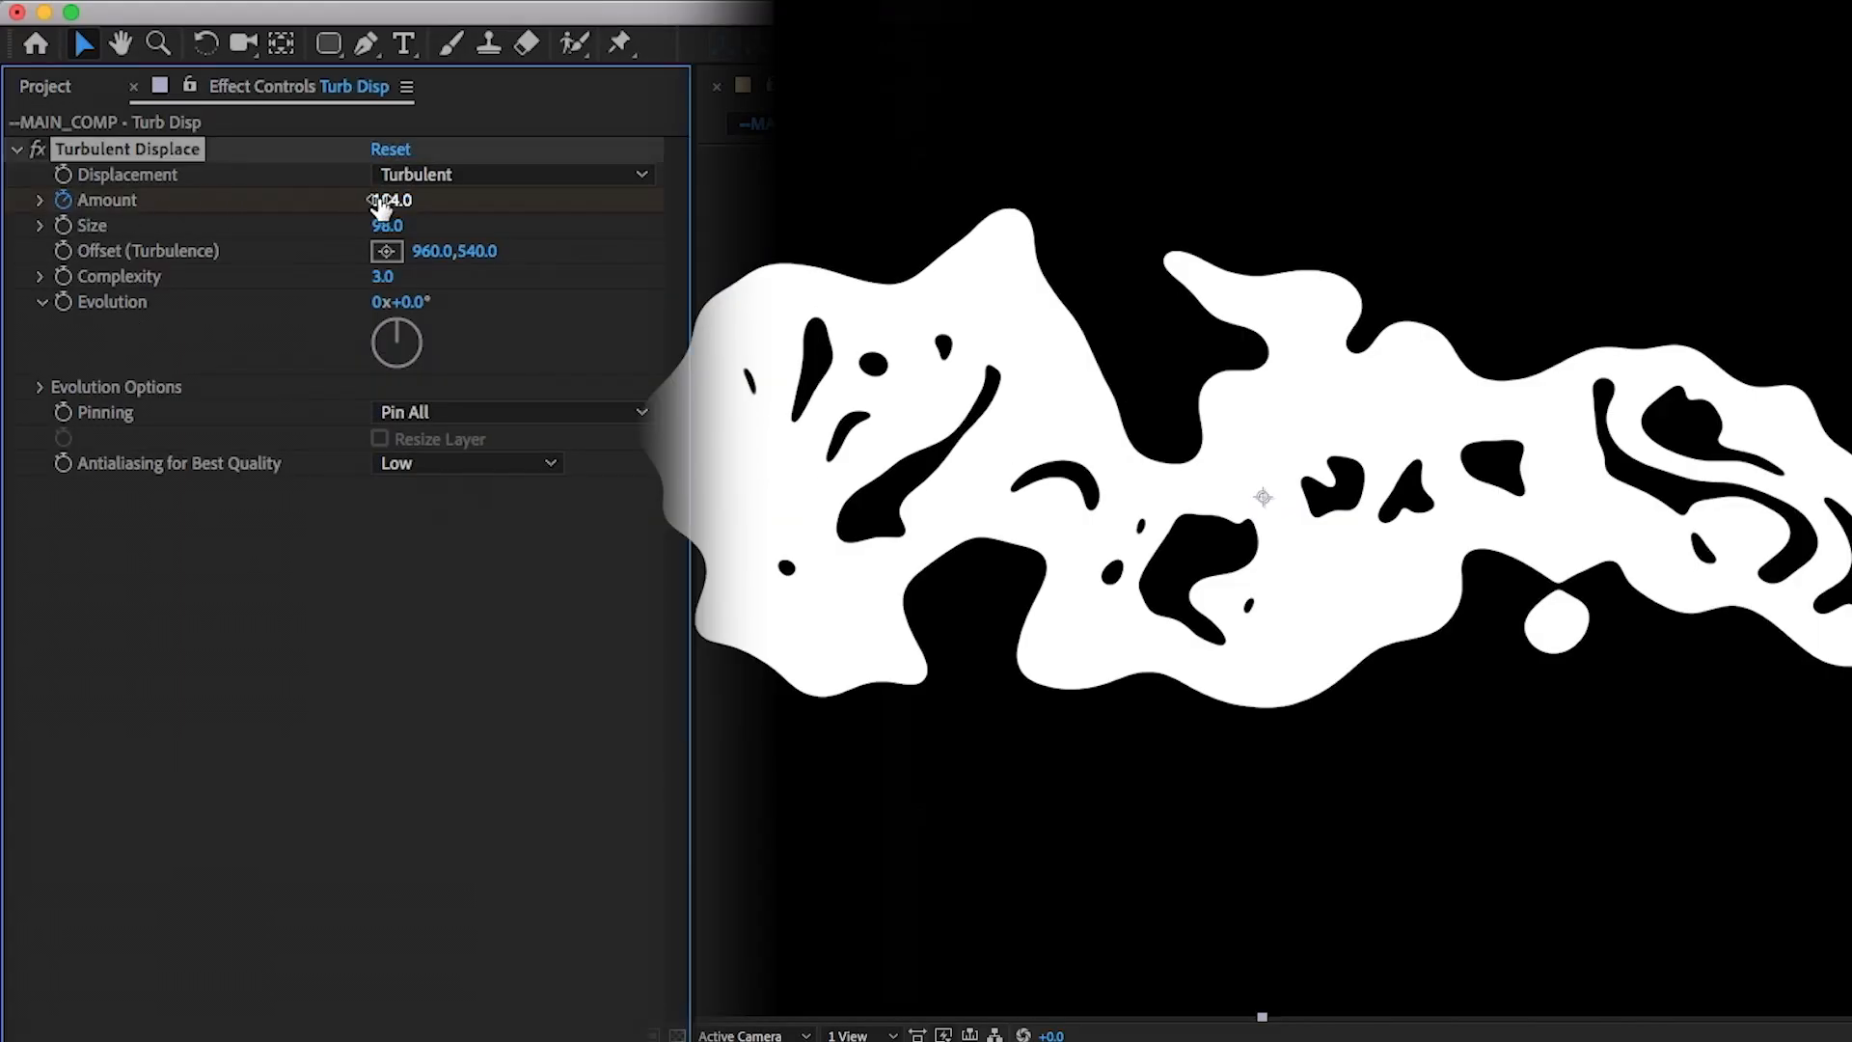
{"action": "left_click_drag", "start_coordinate": [381, 205], "coordinate": [408, 193]}
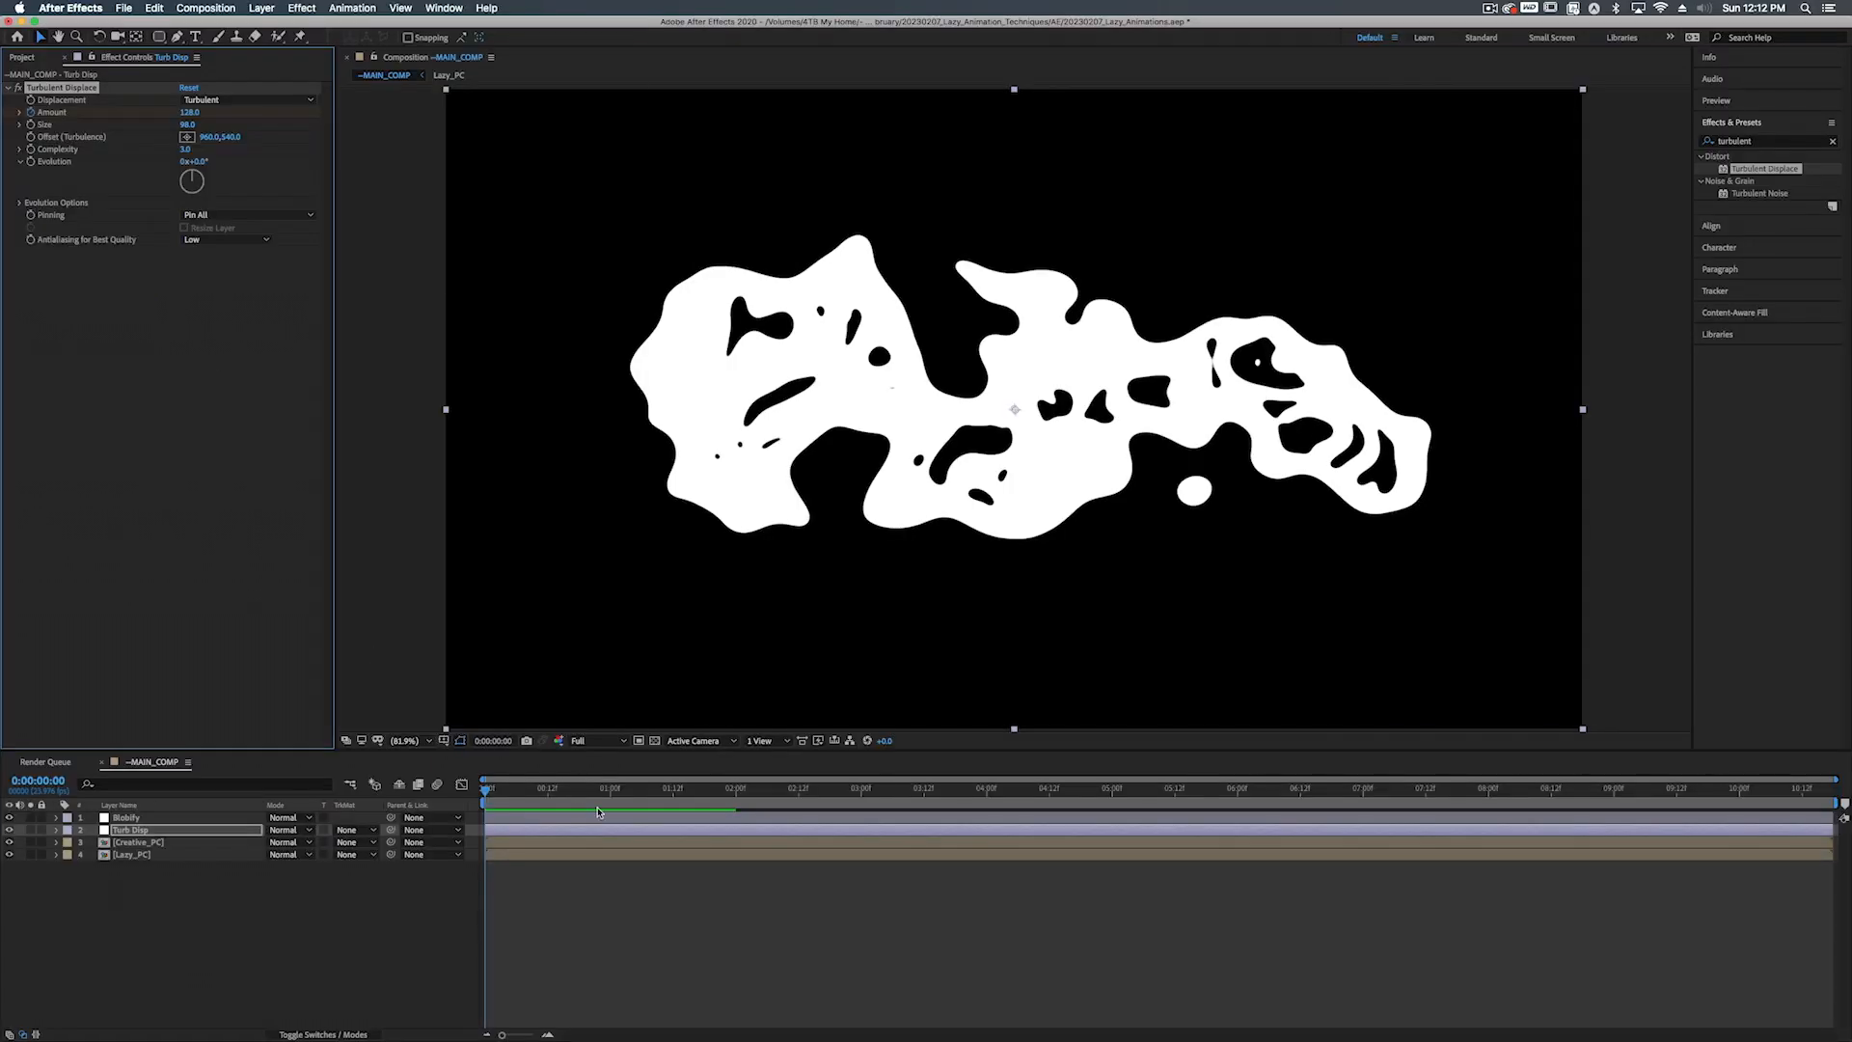
{"action": "left_click_drag", "start_coordinate": [520, 804], "coordinate": [609, 804]}
{"action": "left_click", "coordinate": [190, 112]}
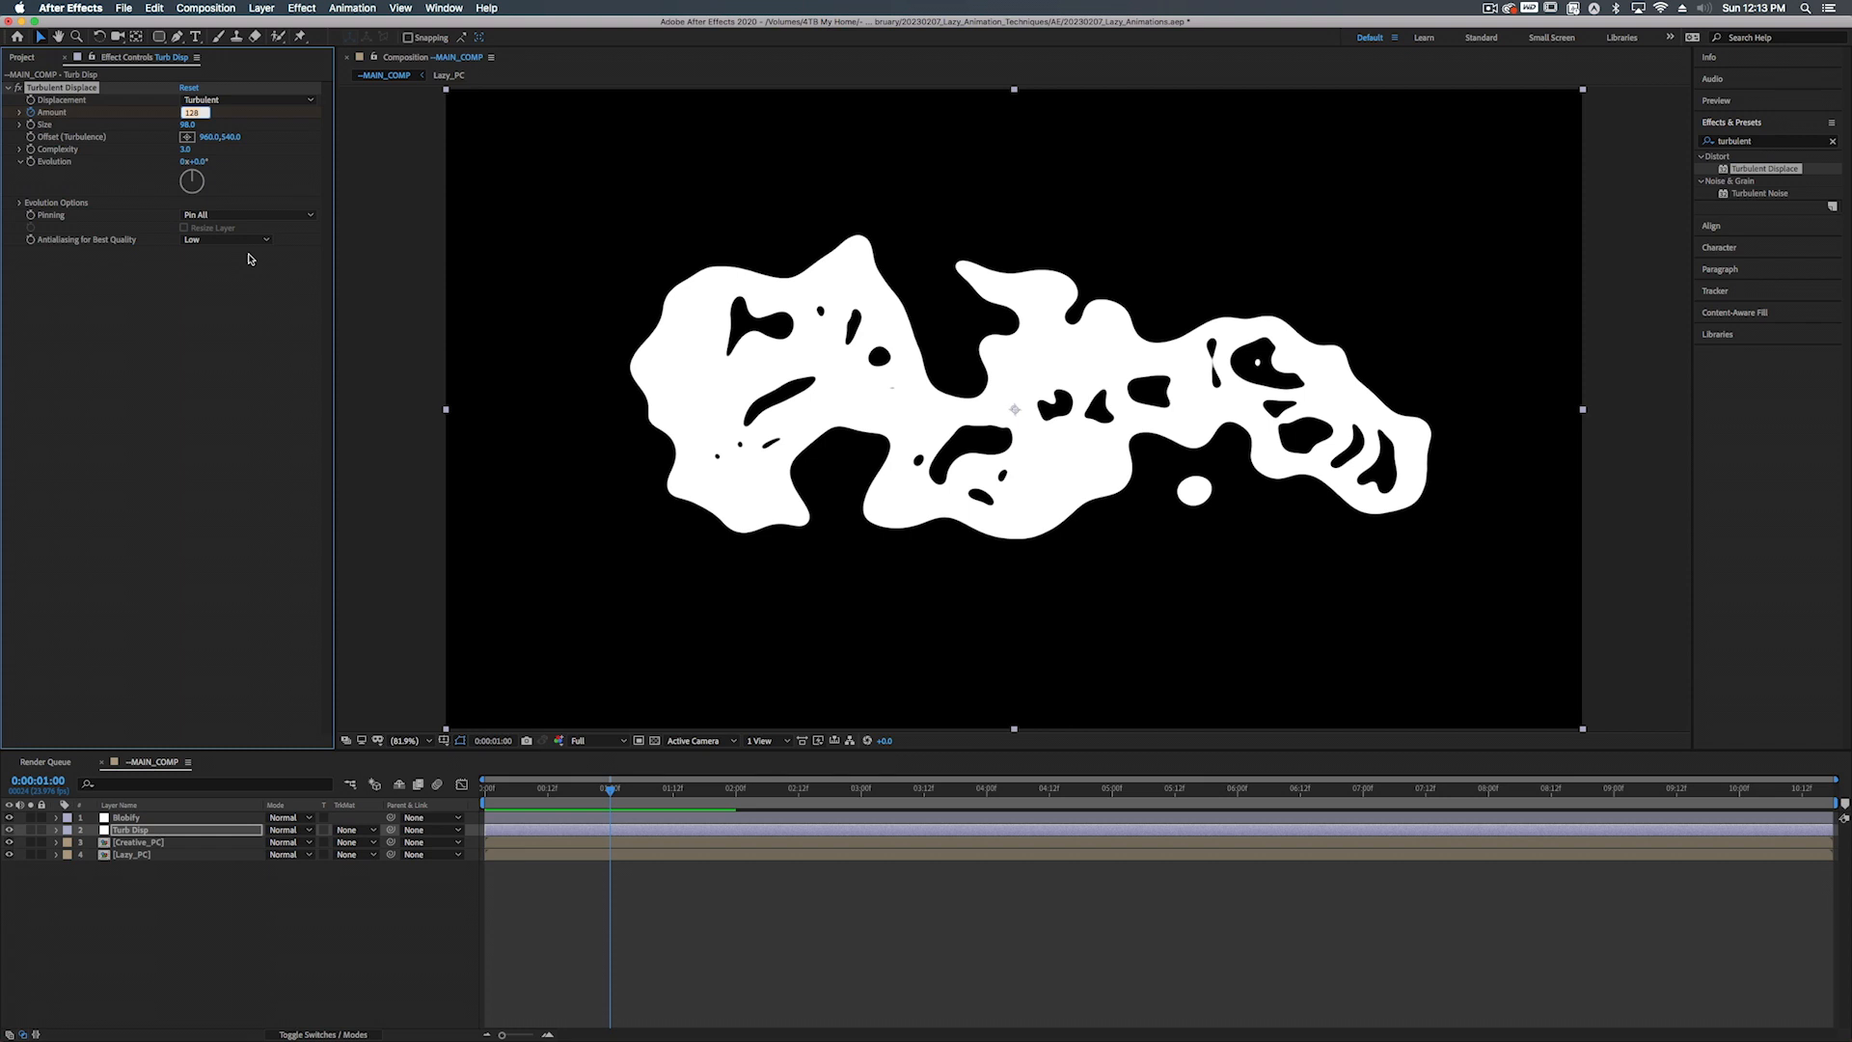
{"action": "key", "text": "Return"}
Preview the displacement animation from the start of the composition and return to the first frame
{"action": "left_click", "coordinate": [482, 787]}
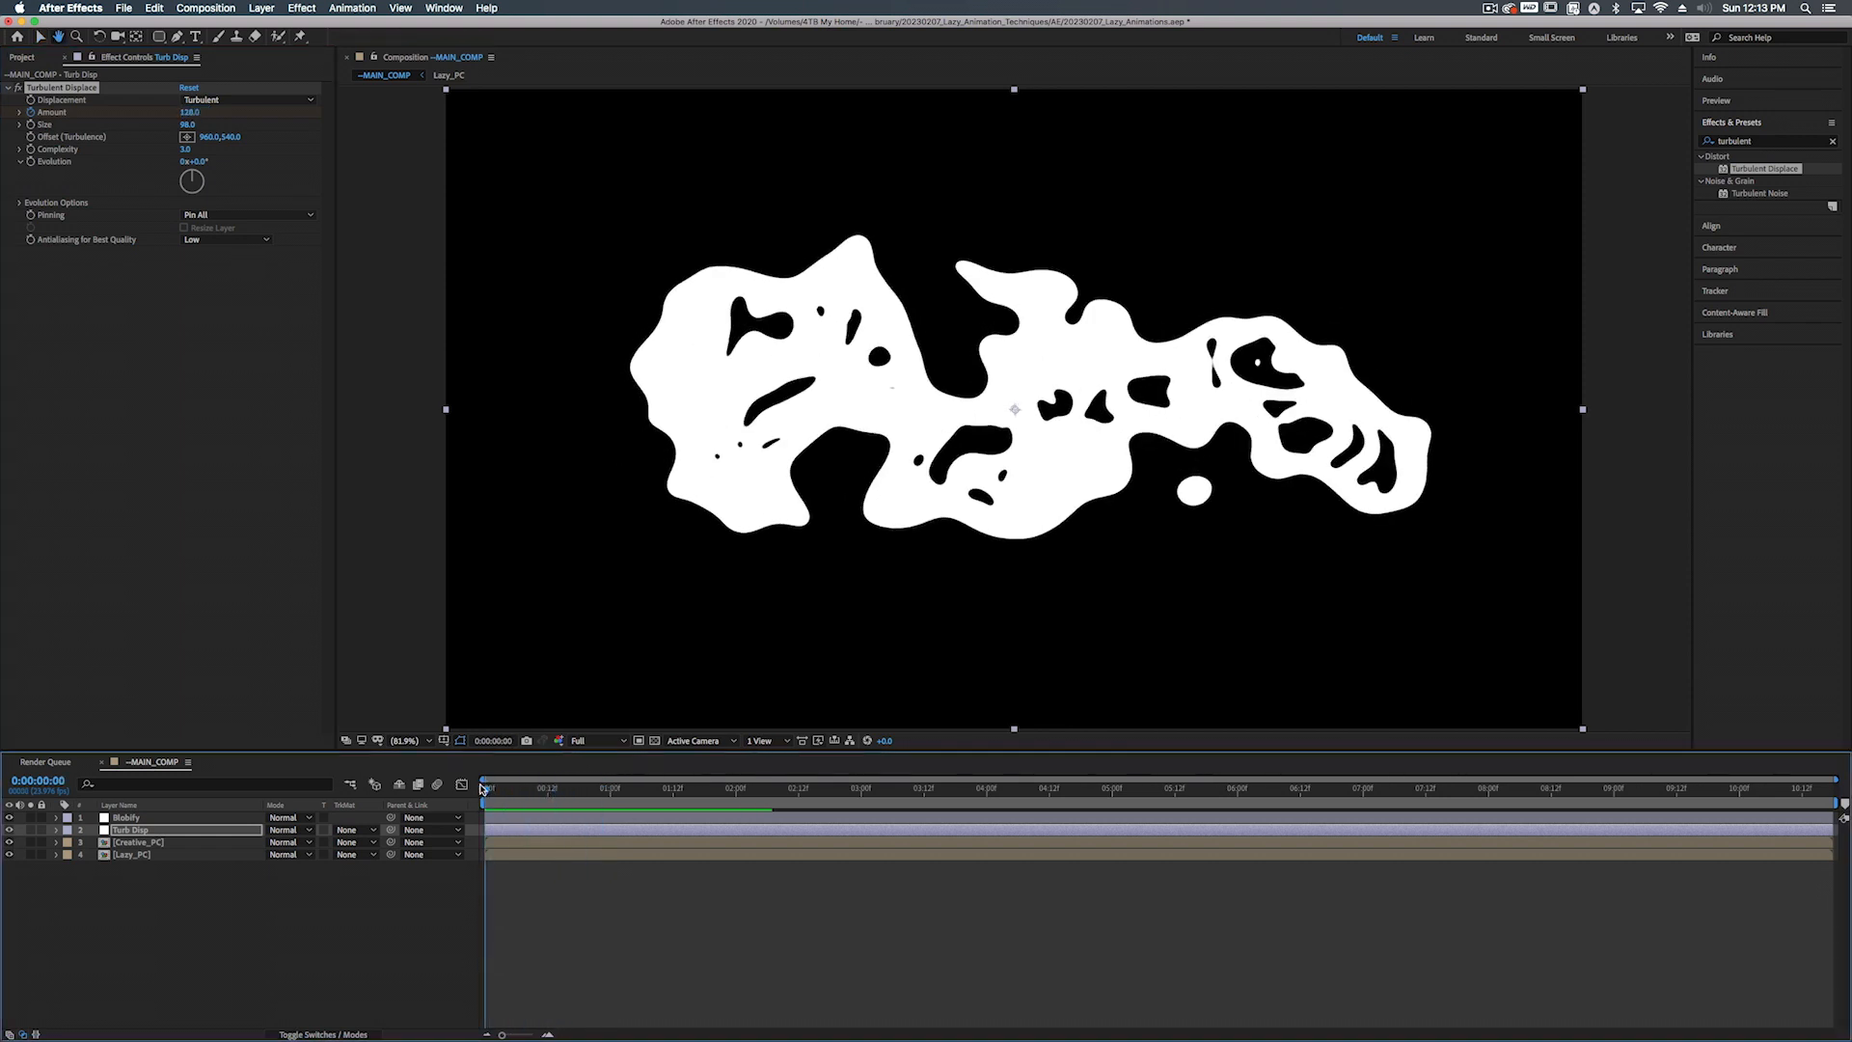
{"action": "key", "text": "space"}
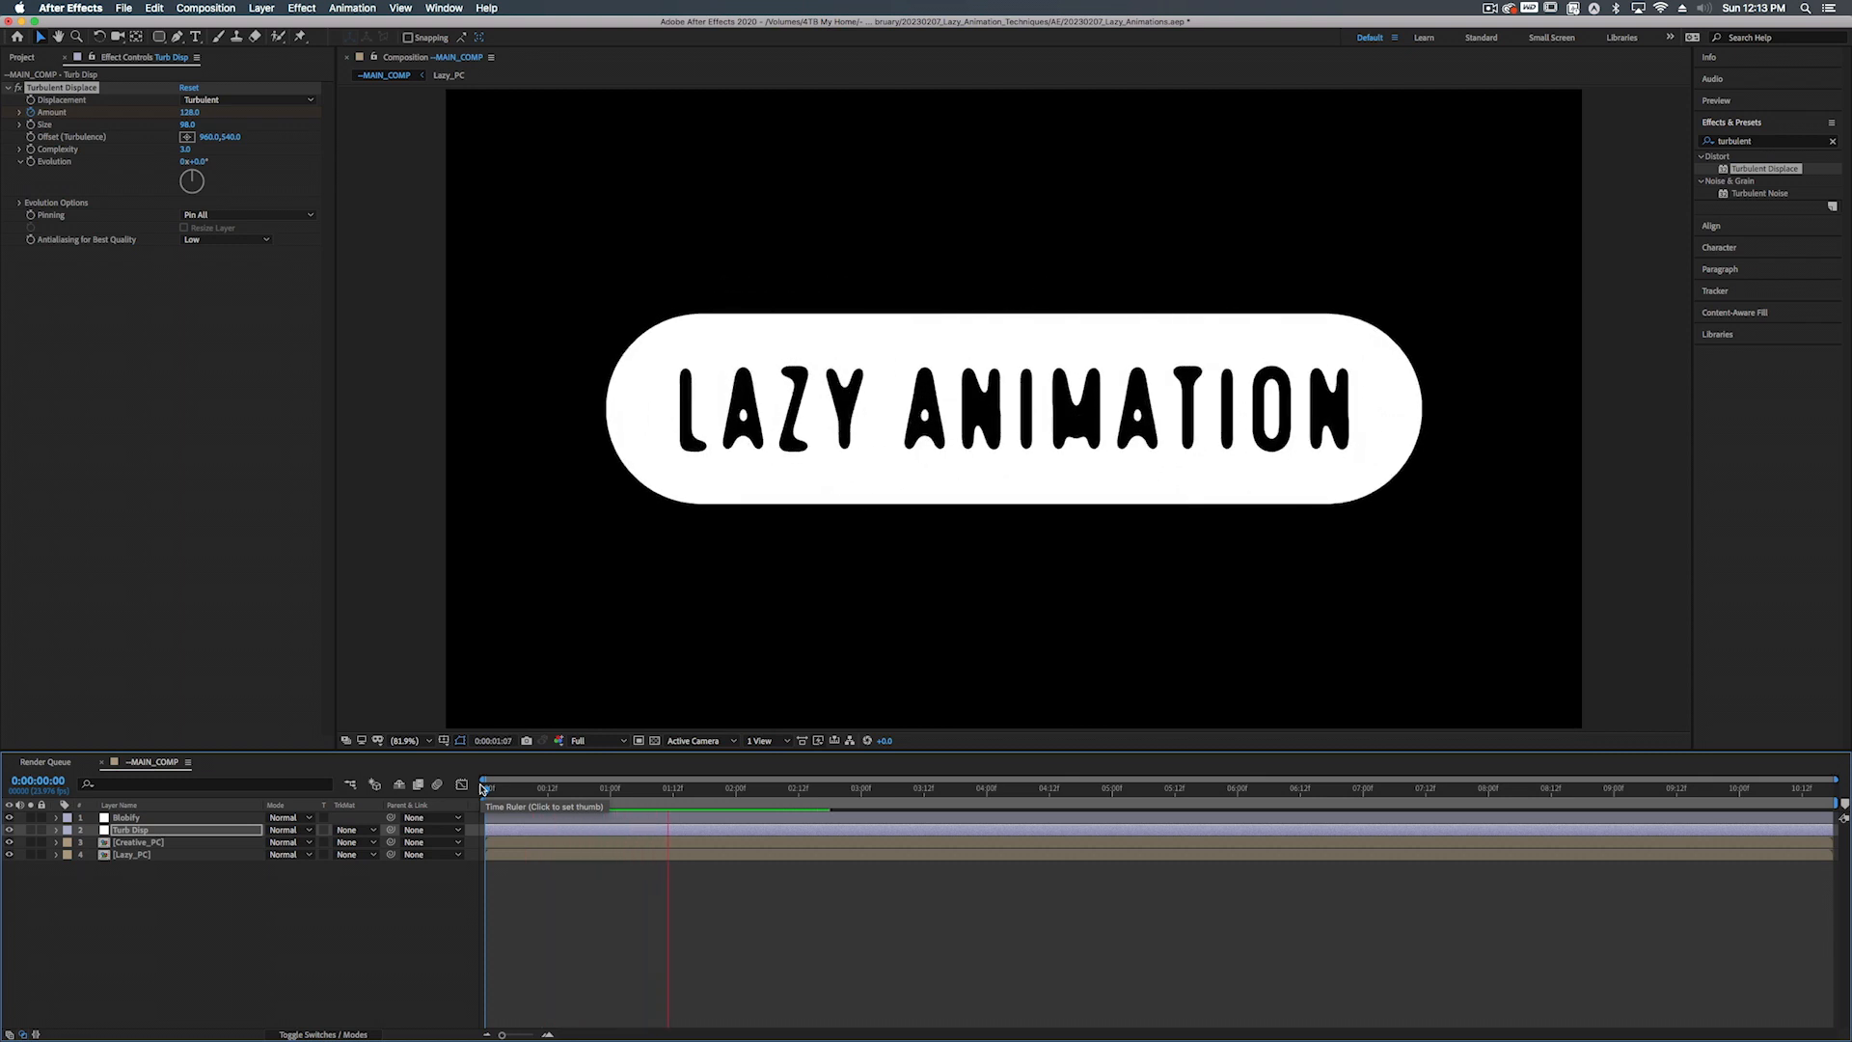
{"action": "key", "text": "space"}
{"action": "key", "text": "Home"}
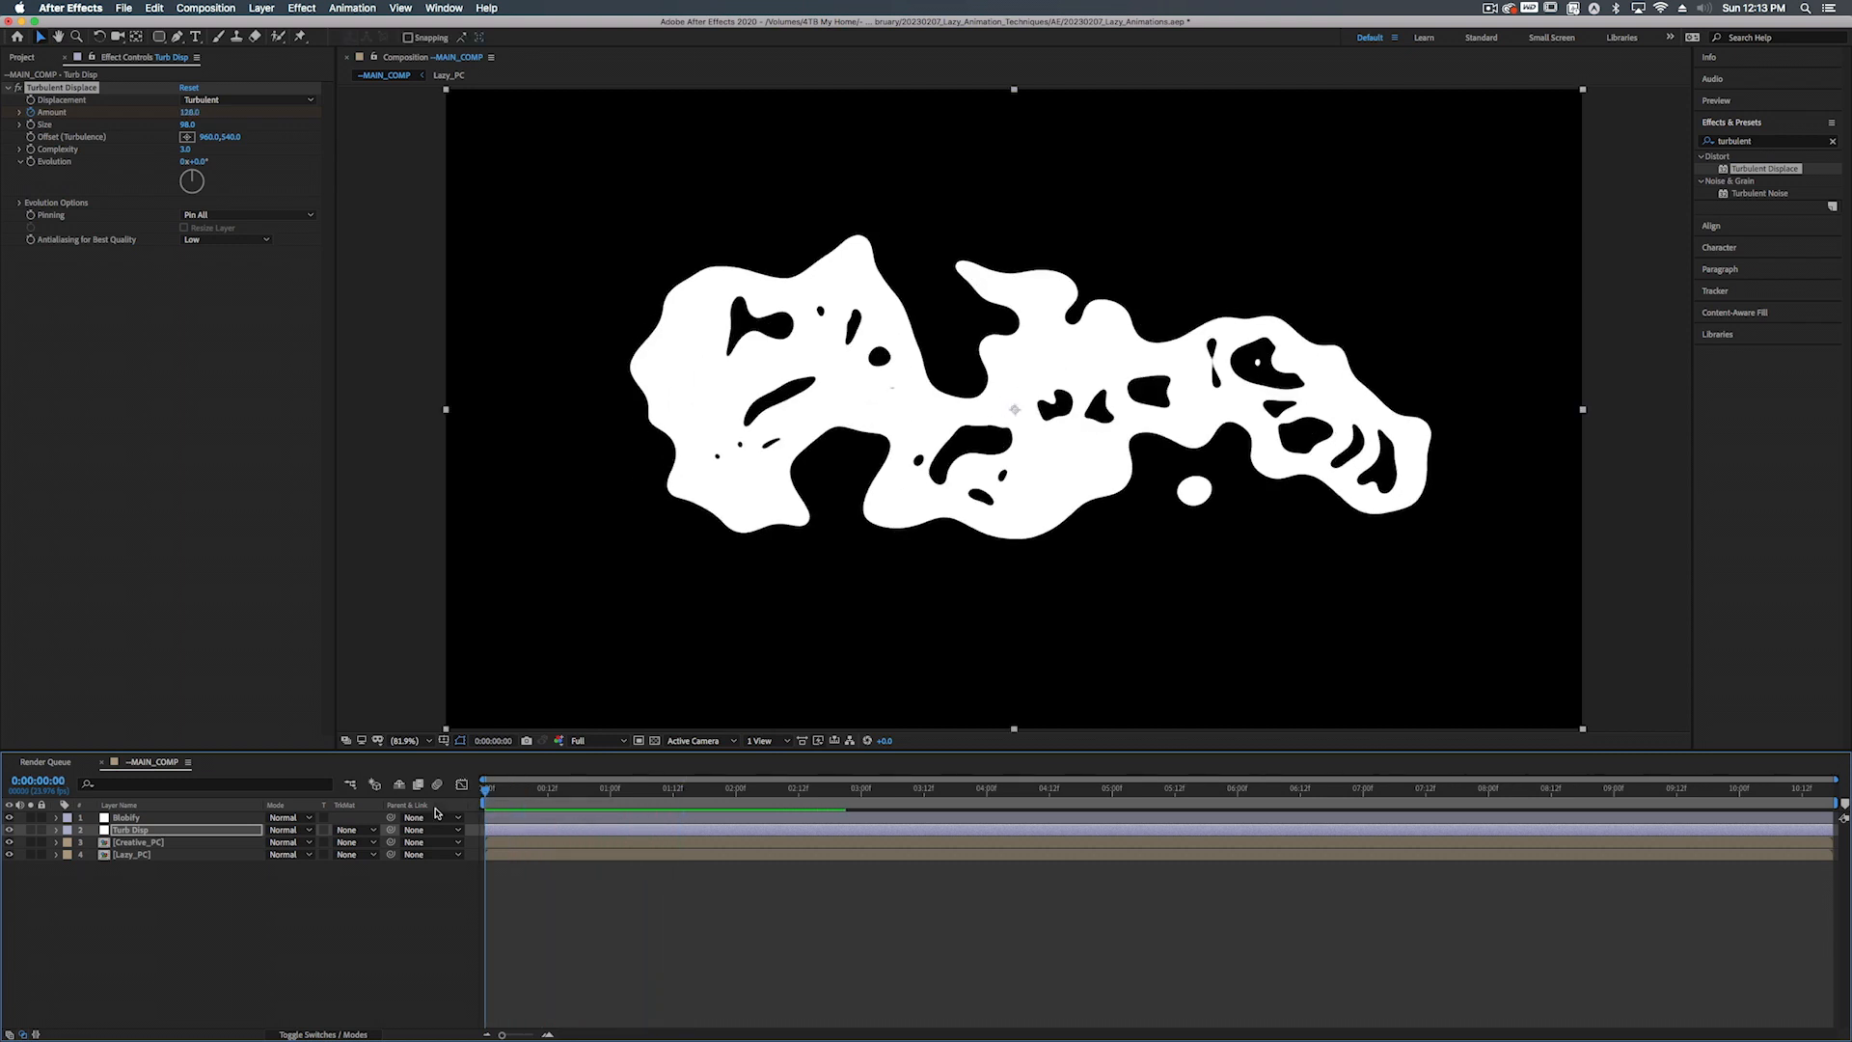
Set the Lazy_PC layer's Scale to 0% and add a keyframe for it at 0:00:00:00
{"action": "left_click", "coordinate": [124, 855]}
{"action": "key", "text": "s"}
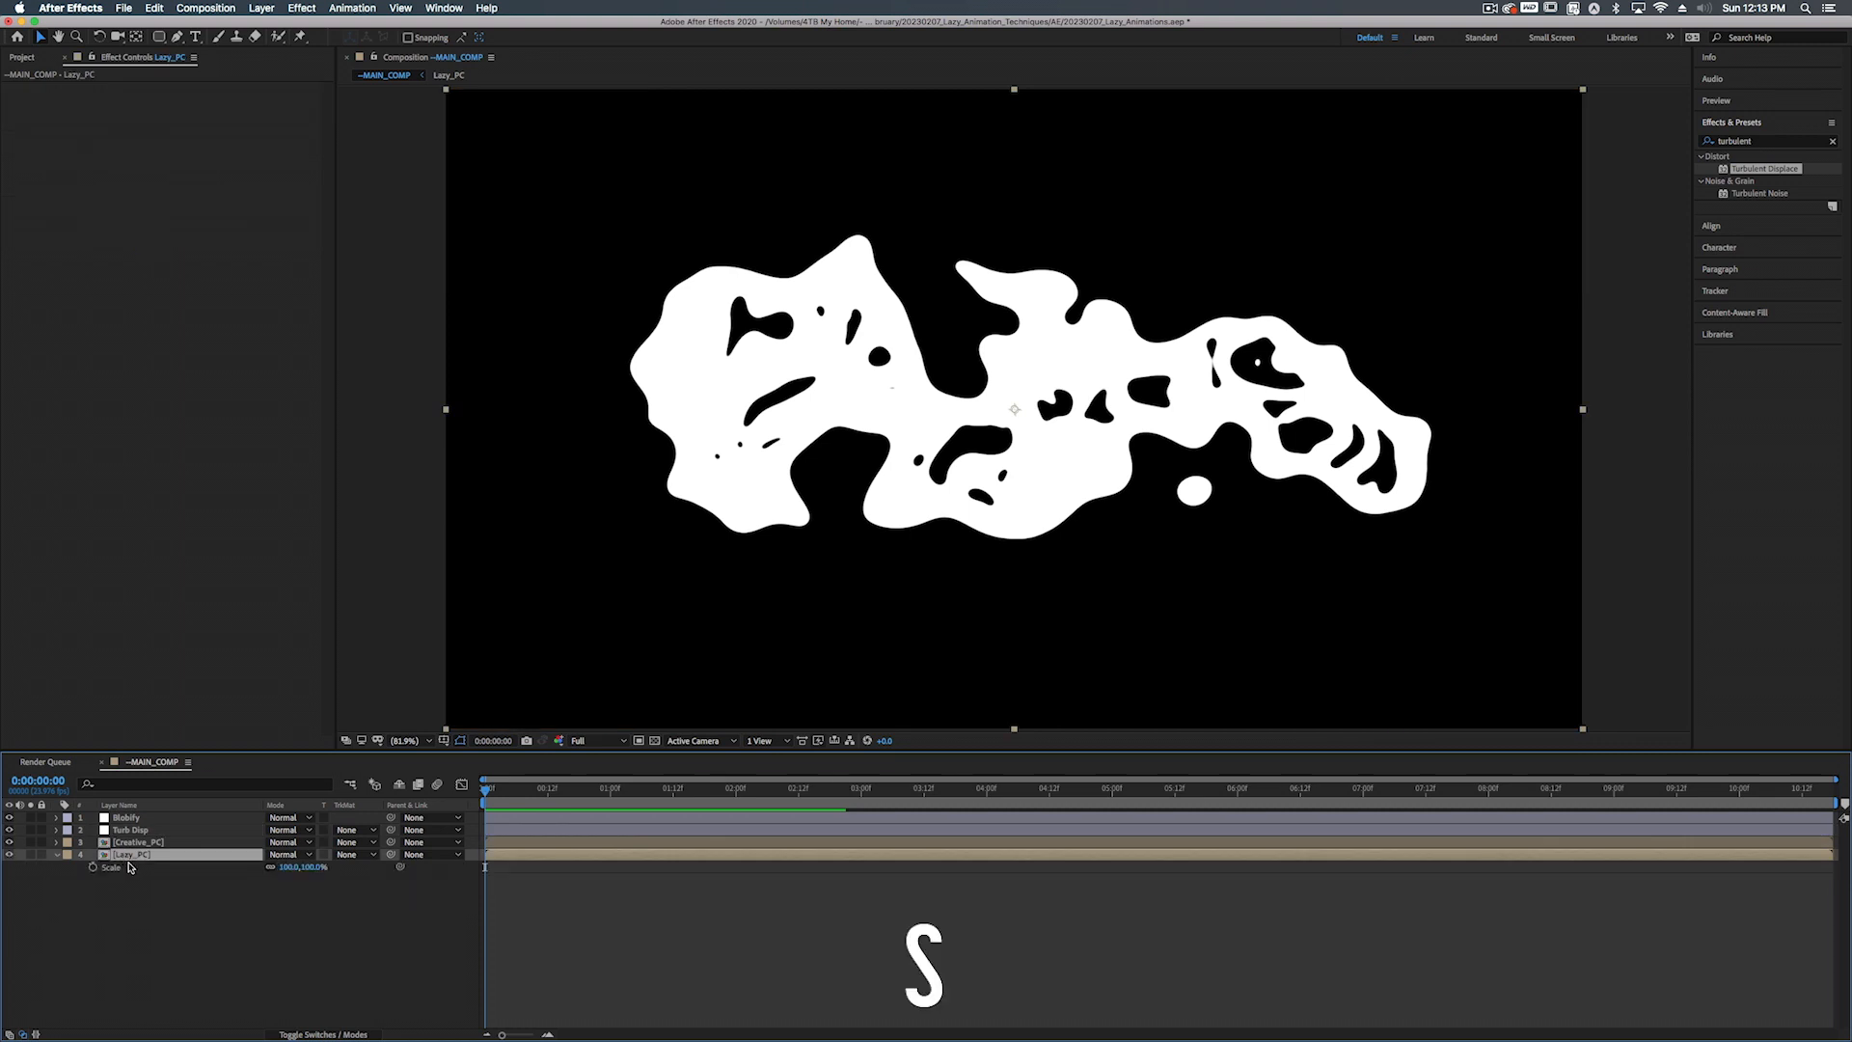
{"action": "left_click", "coordinate": [287, 867]}
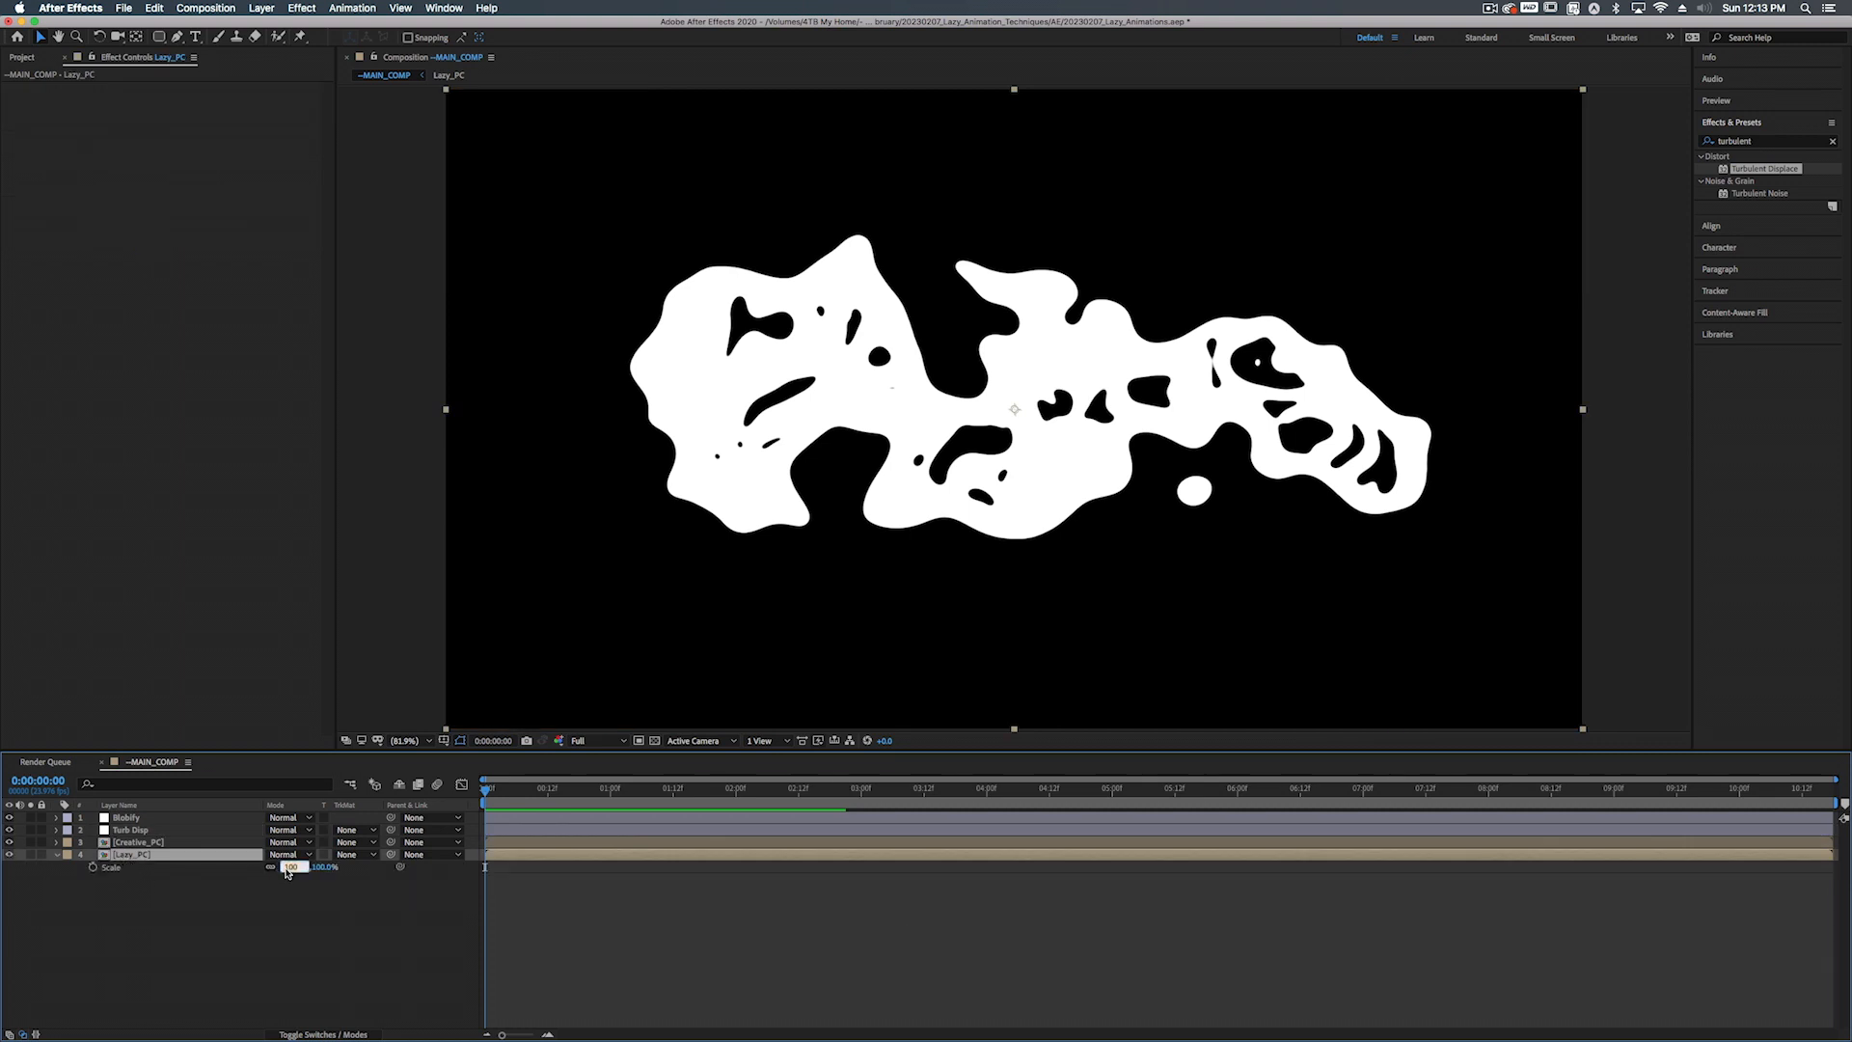
{"action": "type", "text": "0"}
{"action": "key", "text": "Return"}
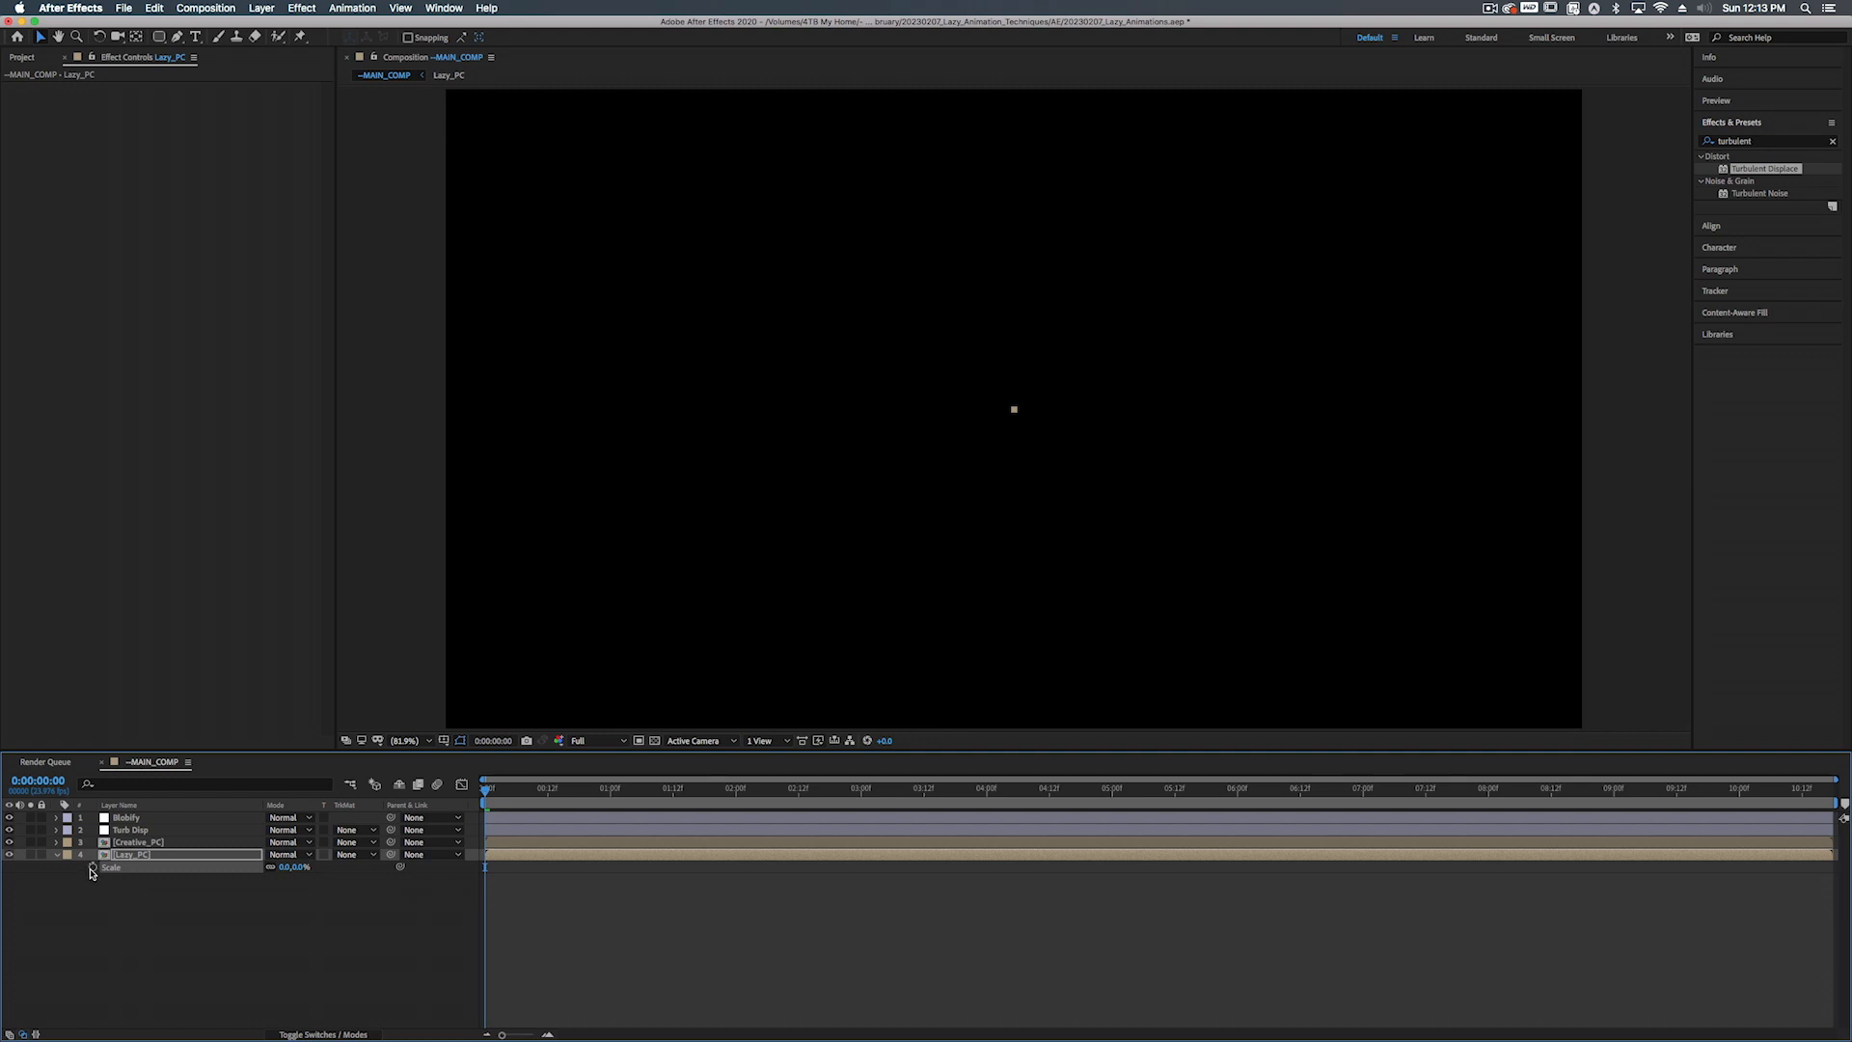
{"action": "left_click", "coordinate": [93, 868]}
Reveal Turb Disp's keyframes and set Lazy_PC's Scale to 100% at 0:00:01:00, aligned with the second Amount keyframe
{"action": "left_click_drag", "start_coordinate": [599, 787], "coordinate": [553, 789]}
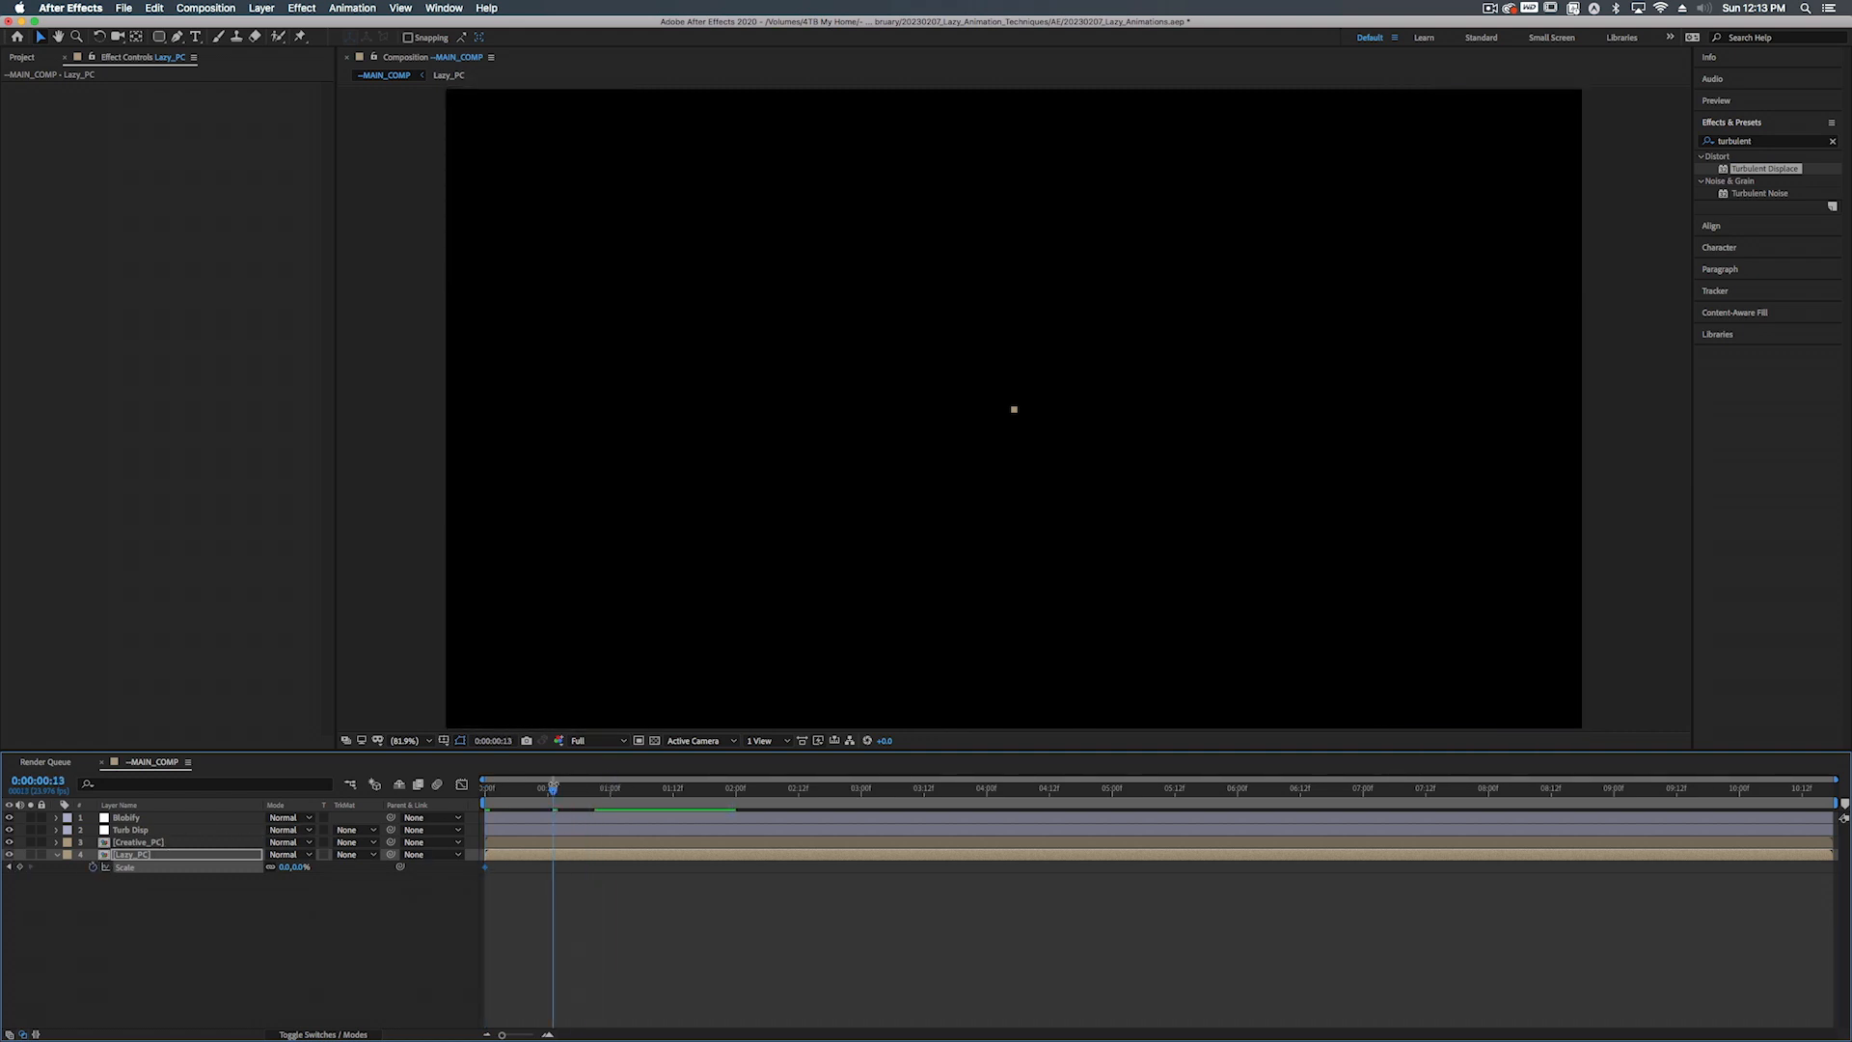
{"action": "left_click", "coordinate": [131, 831]}
{"action": "key", "text": "u"}
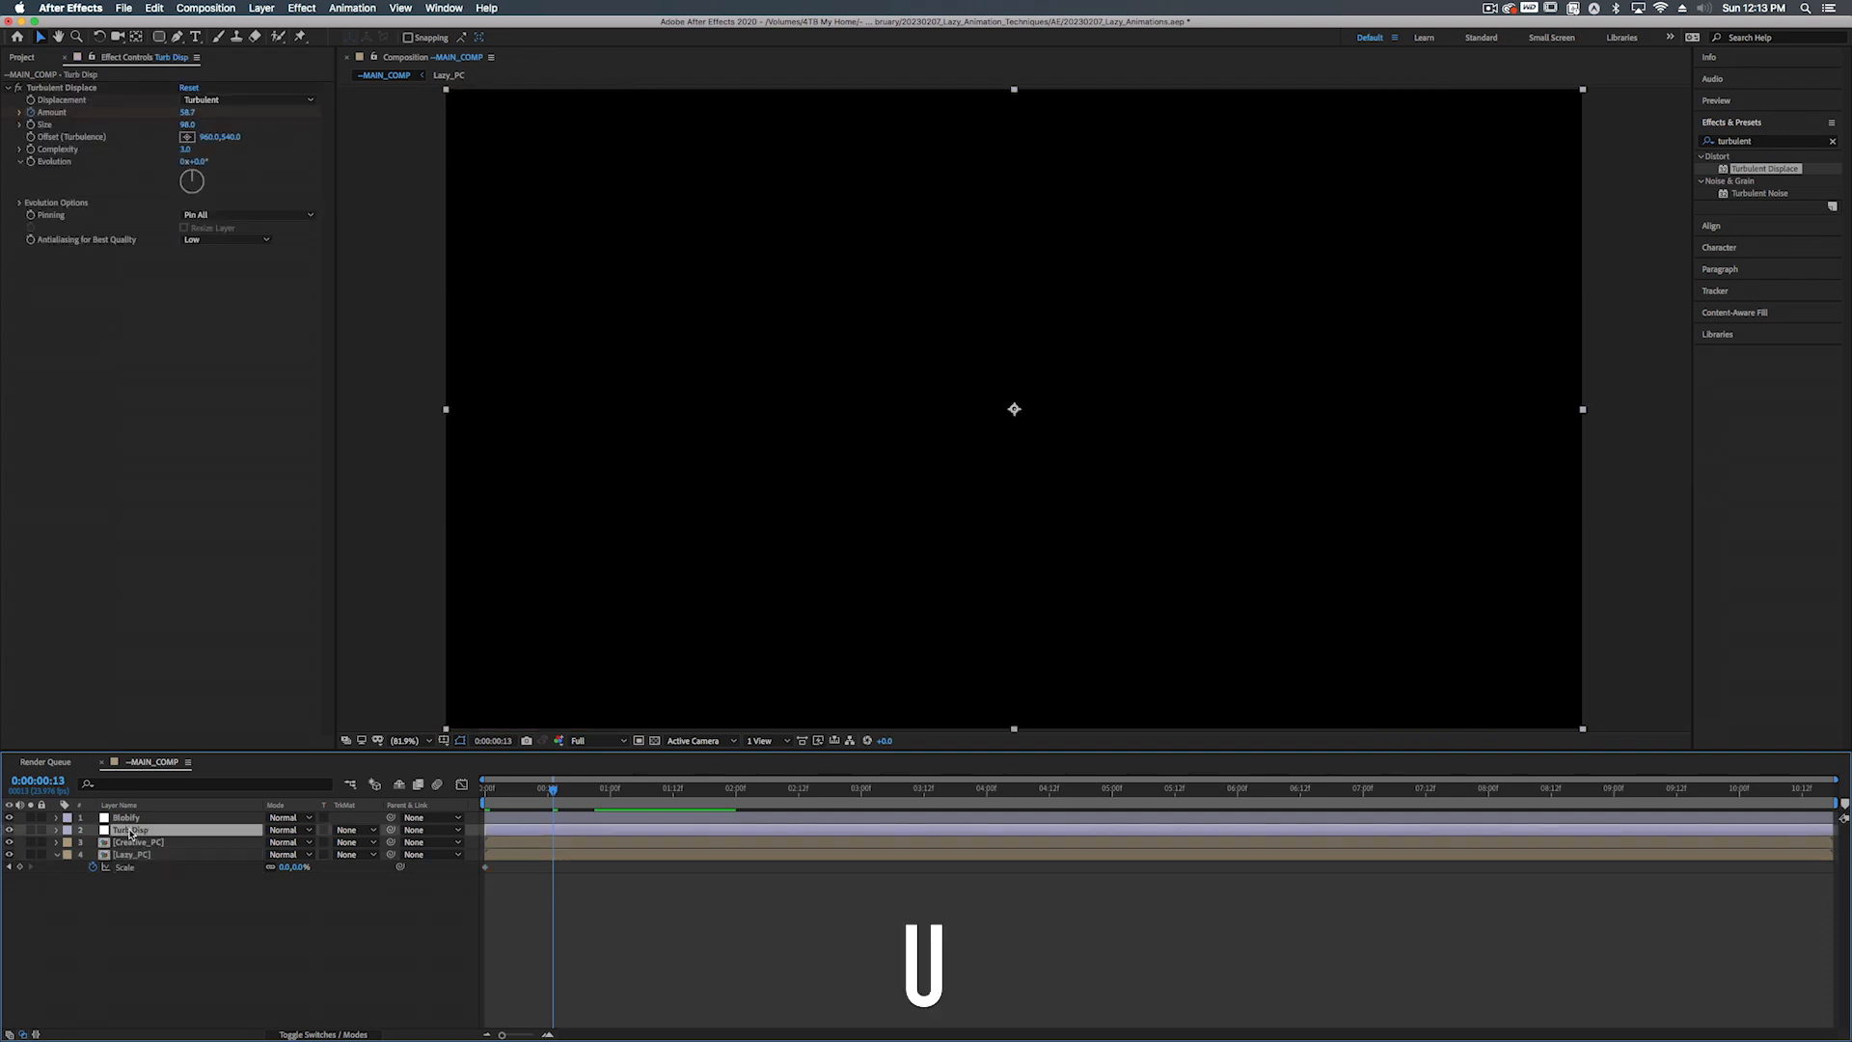
{"action": "left_click", "coordinate": [567, 790]}
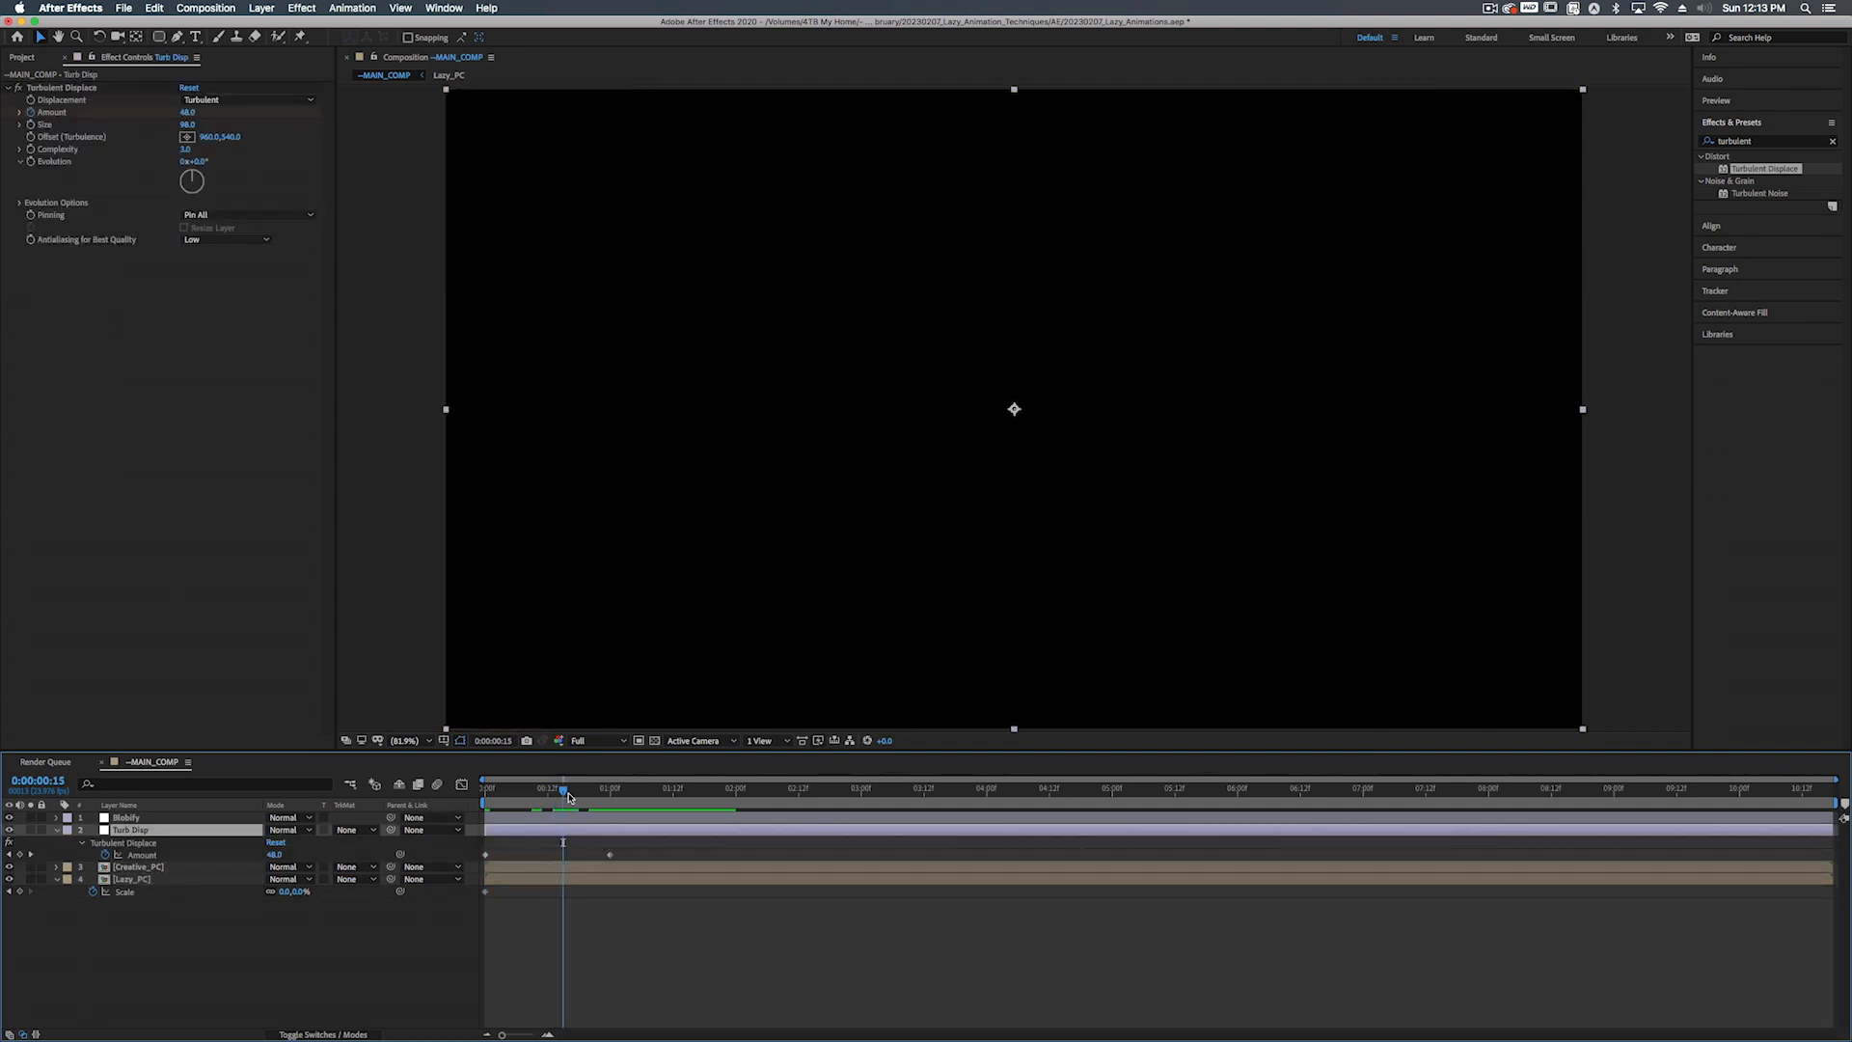
{"action": "left_click_drag", "start_coordinate": [563, 792], "coordinate": [607, 788]}
{"action": "left_click", "coordinate": [300, 891]}
{"action": "mouse_move", "coordinate": [610, 858]}
{"action": "type", "text": "100"}
{"action": "key", "text": "Return"}
Play back the scaled-up LAZY ANIMATION reveal and its transition to DONE CREATIVELY
{"action": "key", "text": "space"}
{"action": "left_click_drag", "start_coordinate": [609, 789], "coordinate": [861, 788]}
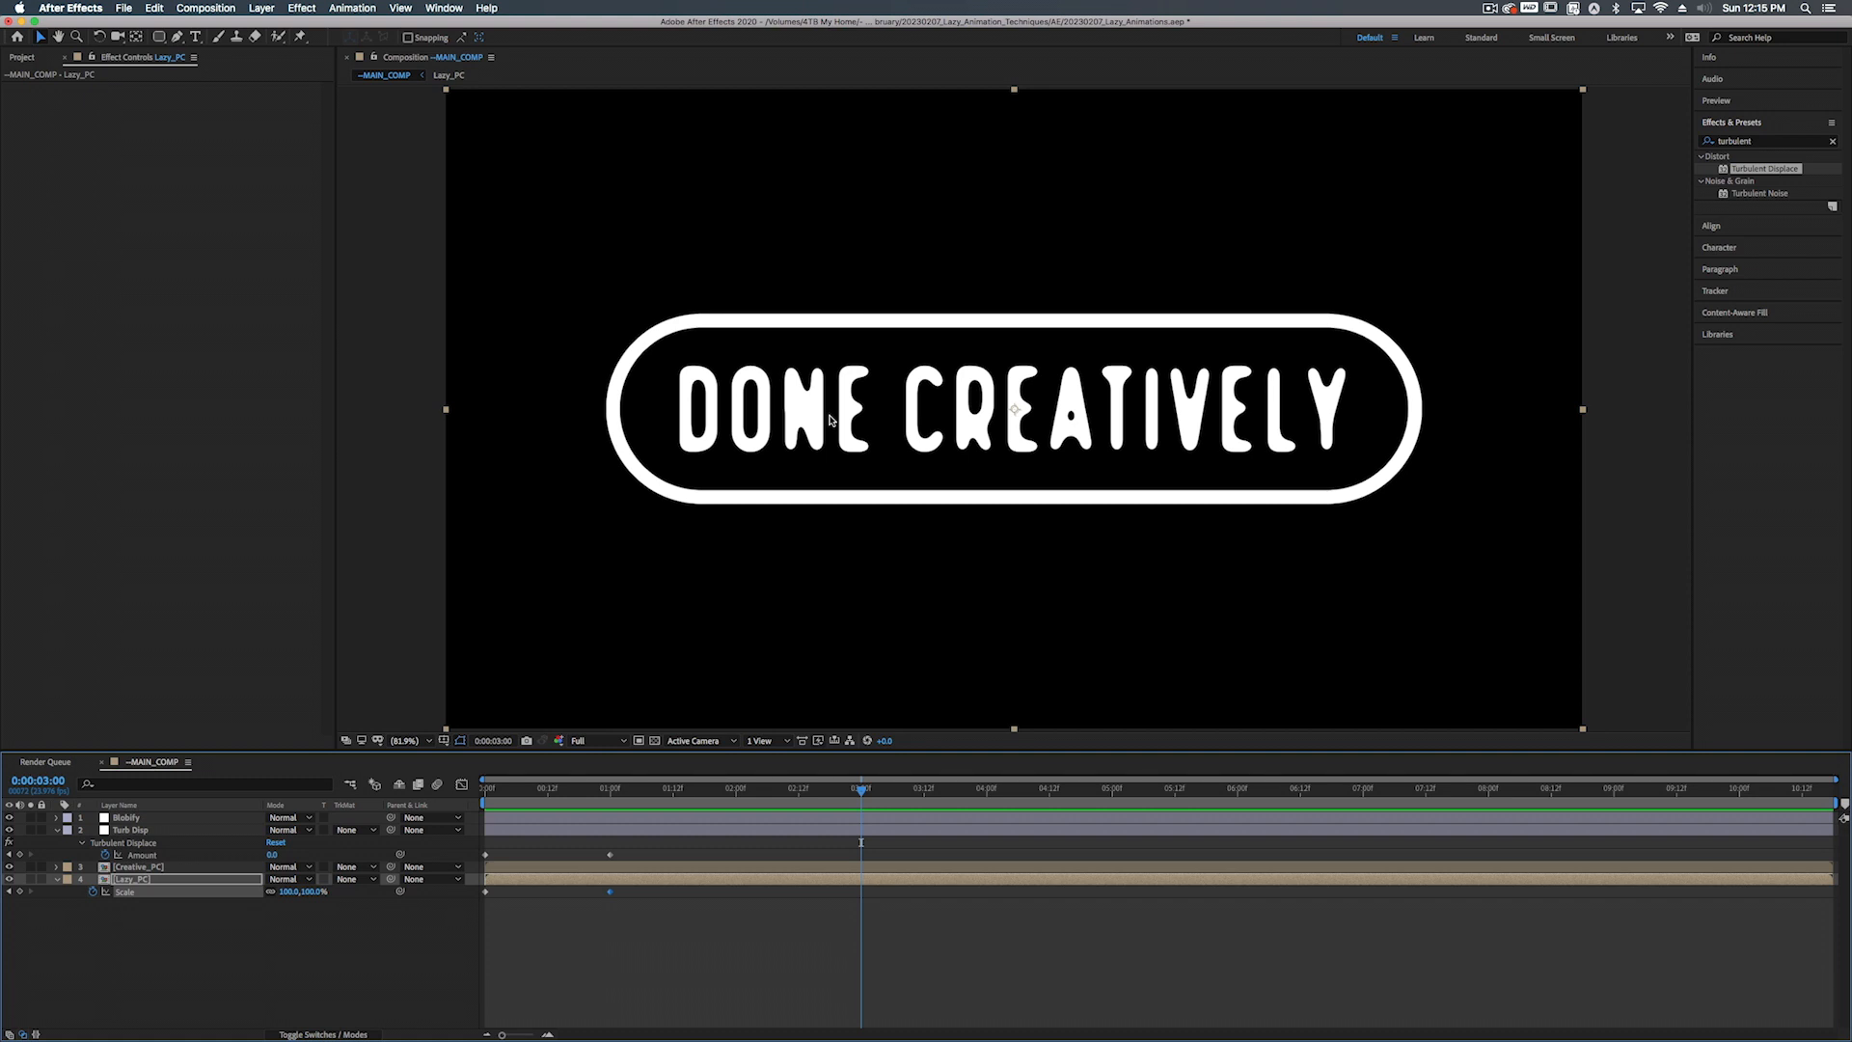
{"action": "left_click", "coordinate": [671, 798]}
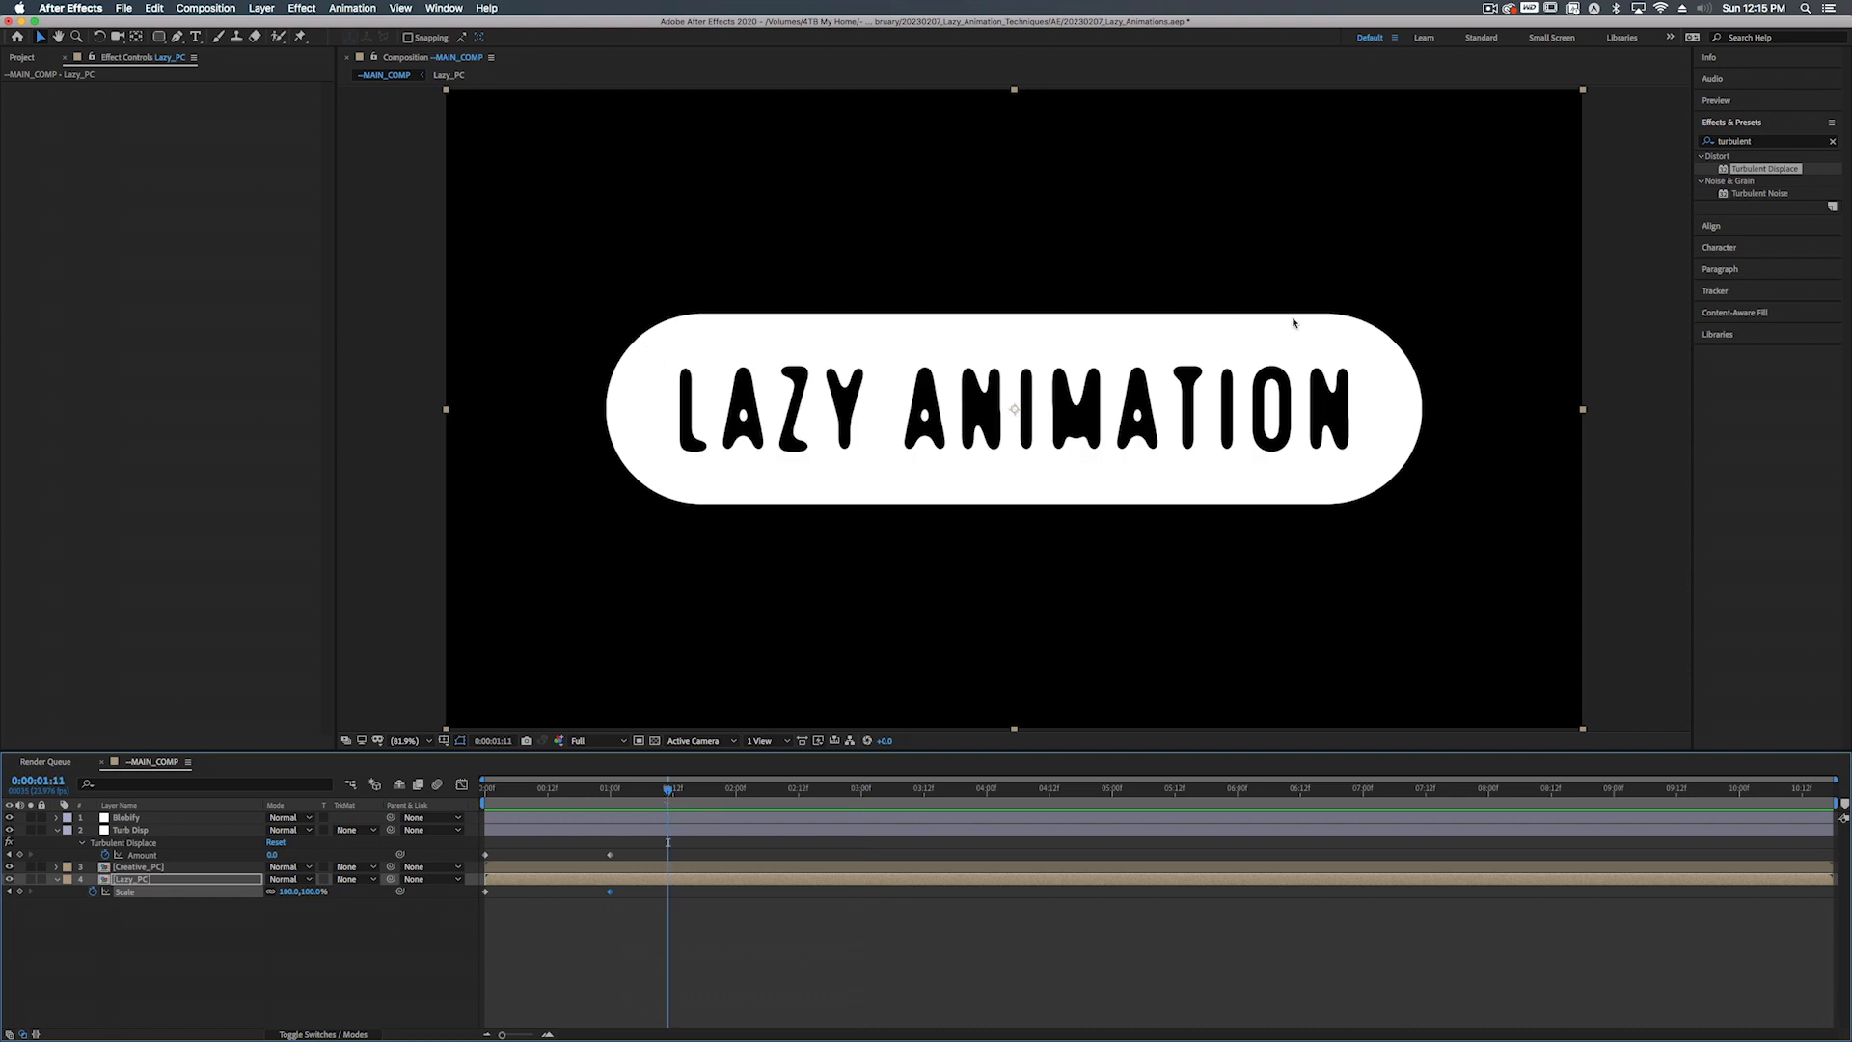
{"action": "key", "text": "space"}
{"action": "key", "text": "space"}
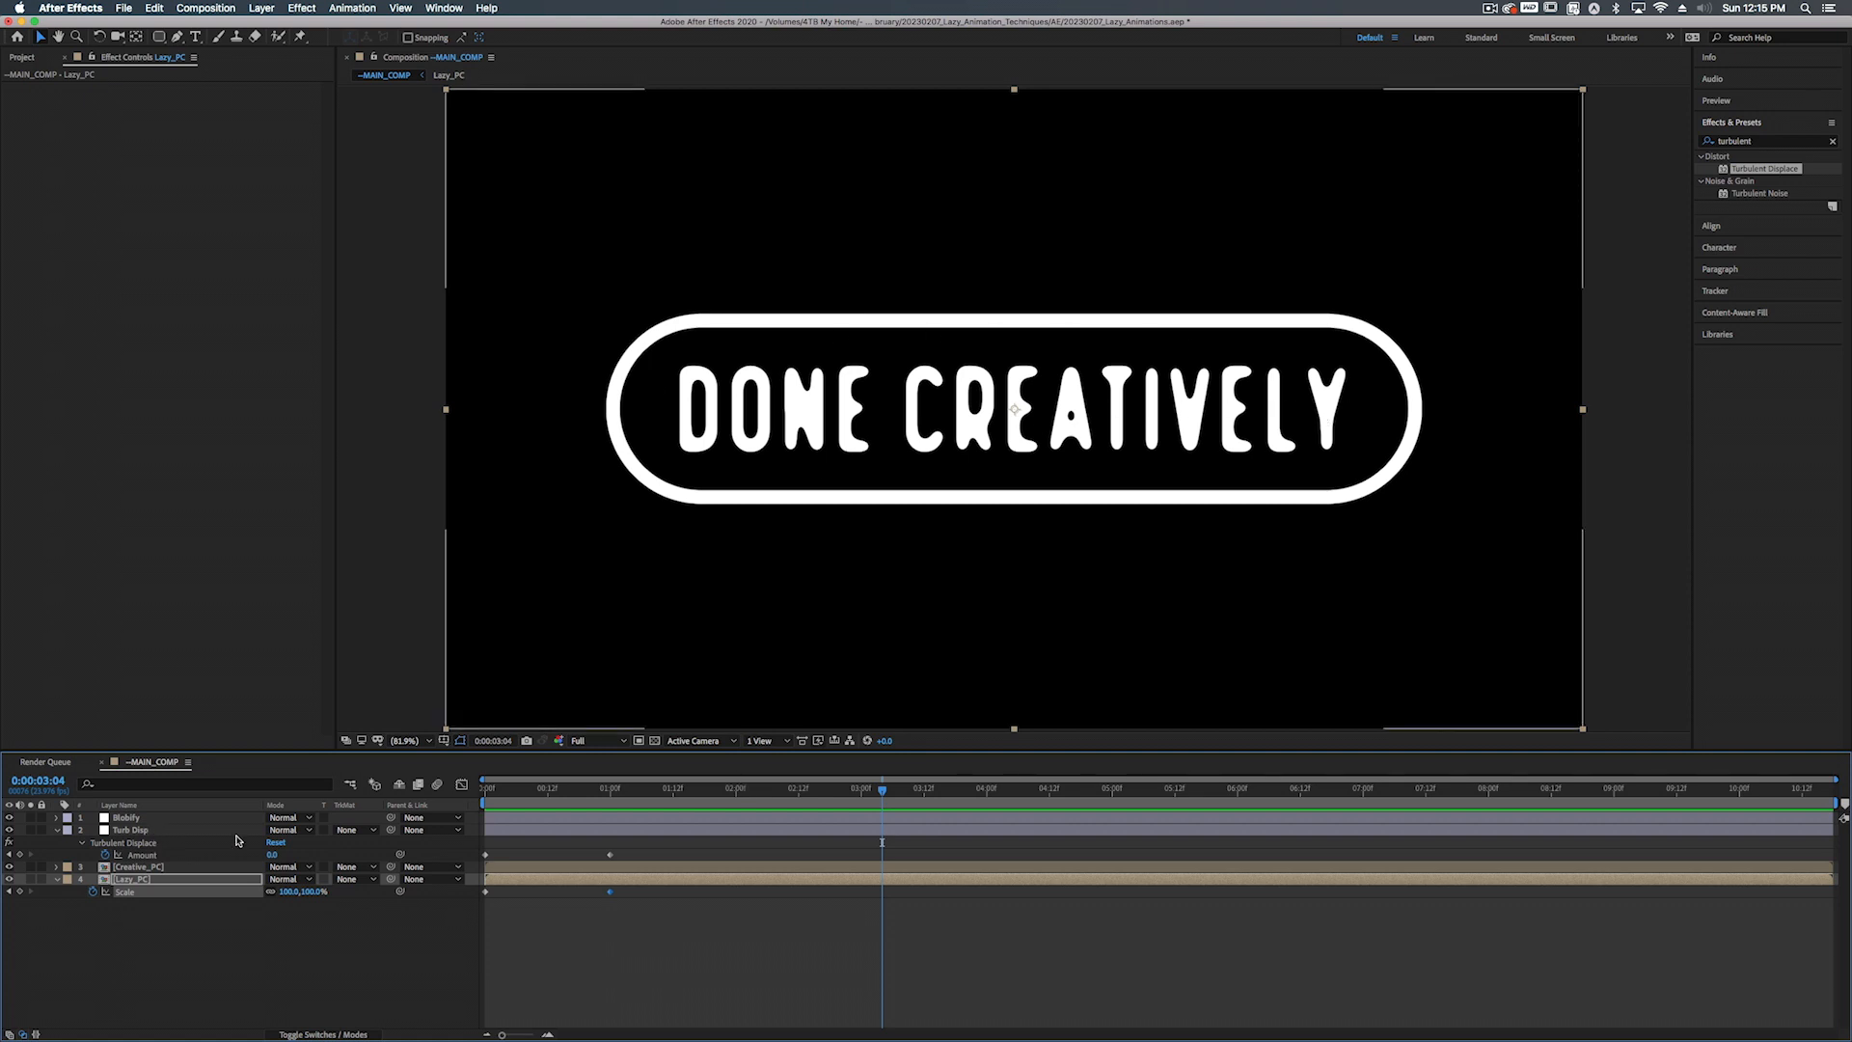
{"action": "left_click", "coordinate": [704, 789]}
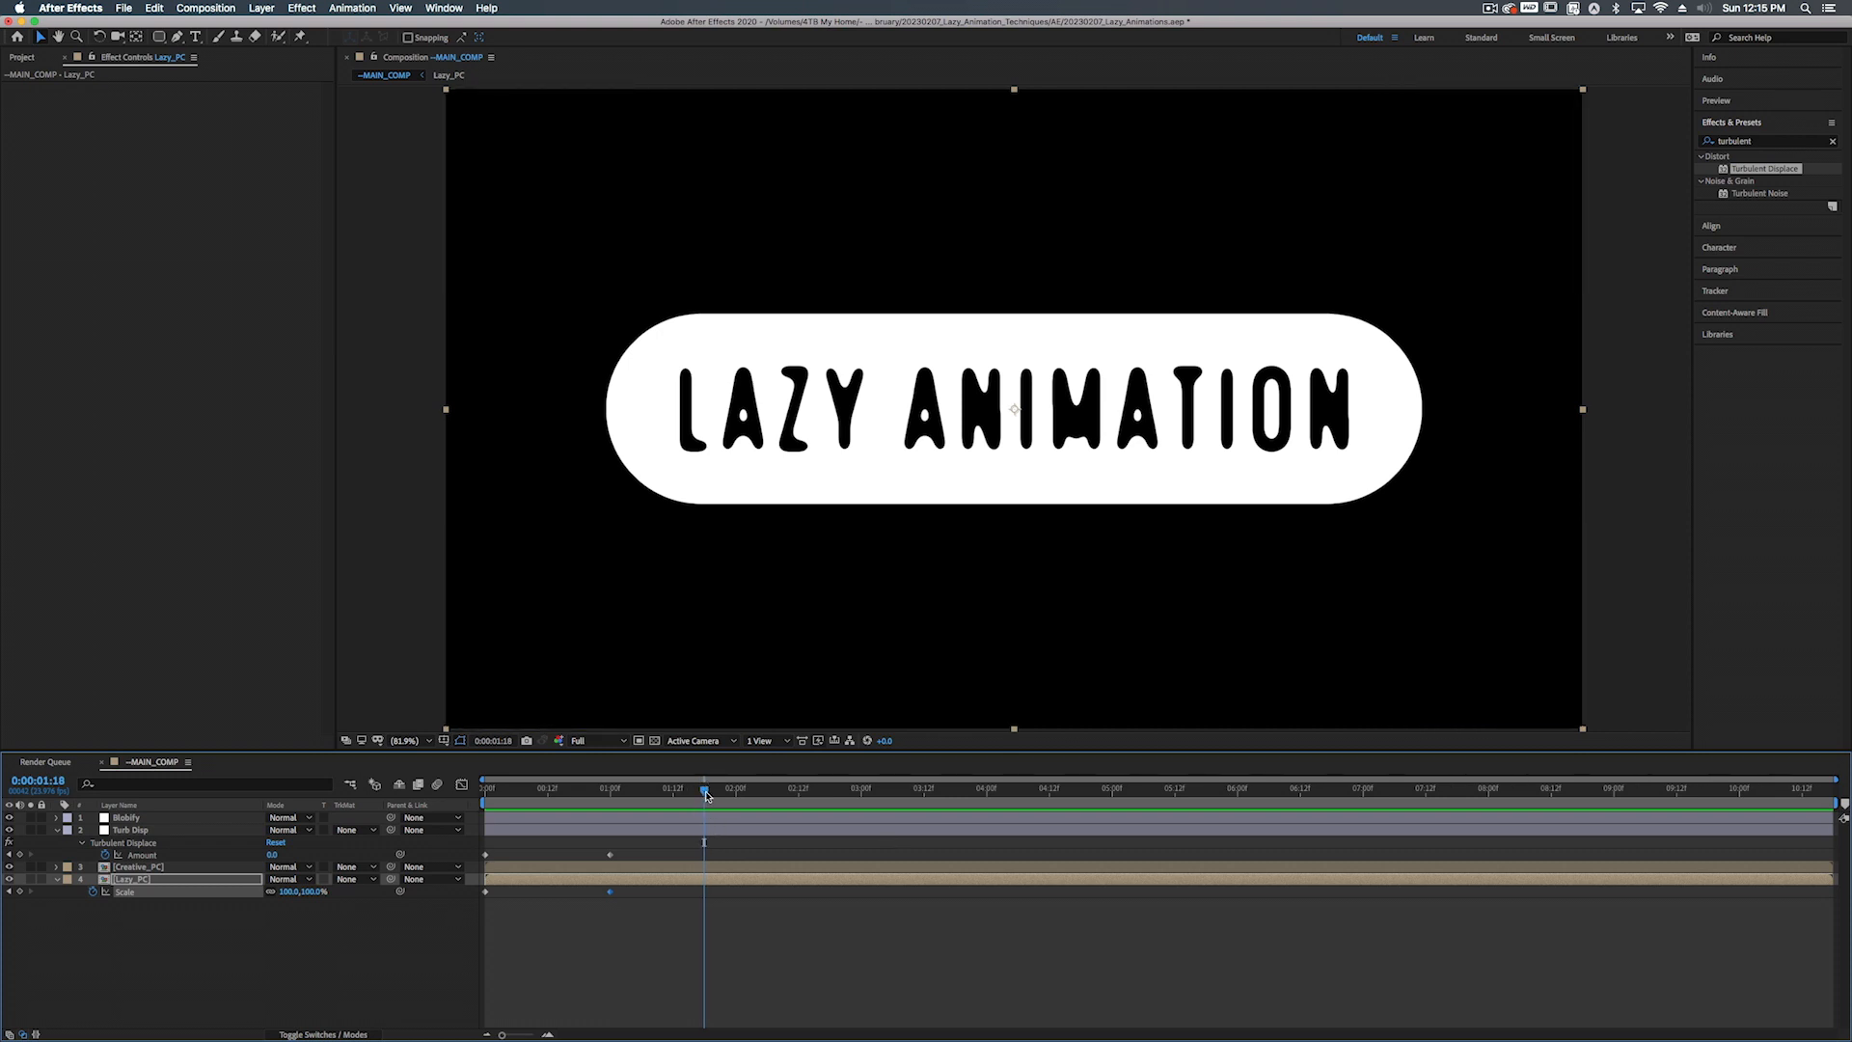
Keyframe Turb Disp's Amount at its current value at 0:00:03:00 and raise it to 160 at 0:00:04:12
{"action": "left_click_drag", "start_coordinate": [705, 790], "coordinate": [861, 791]}
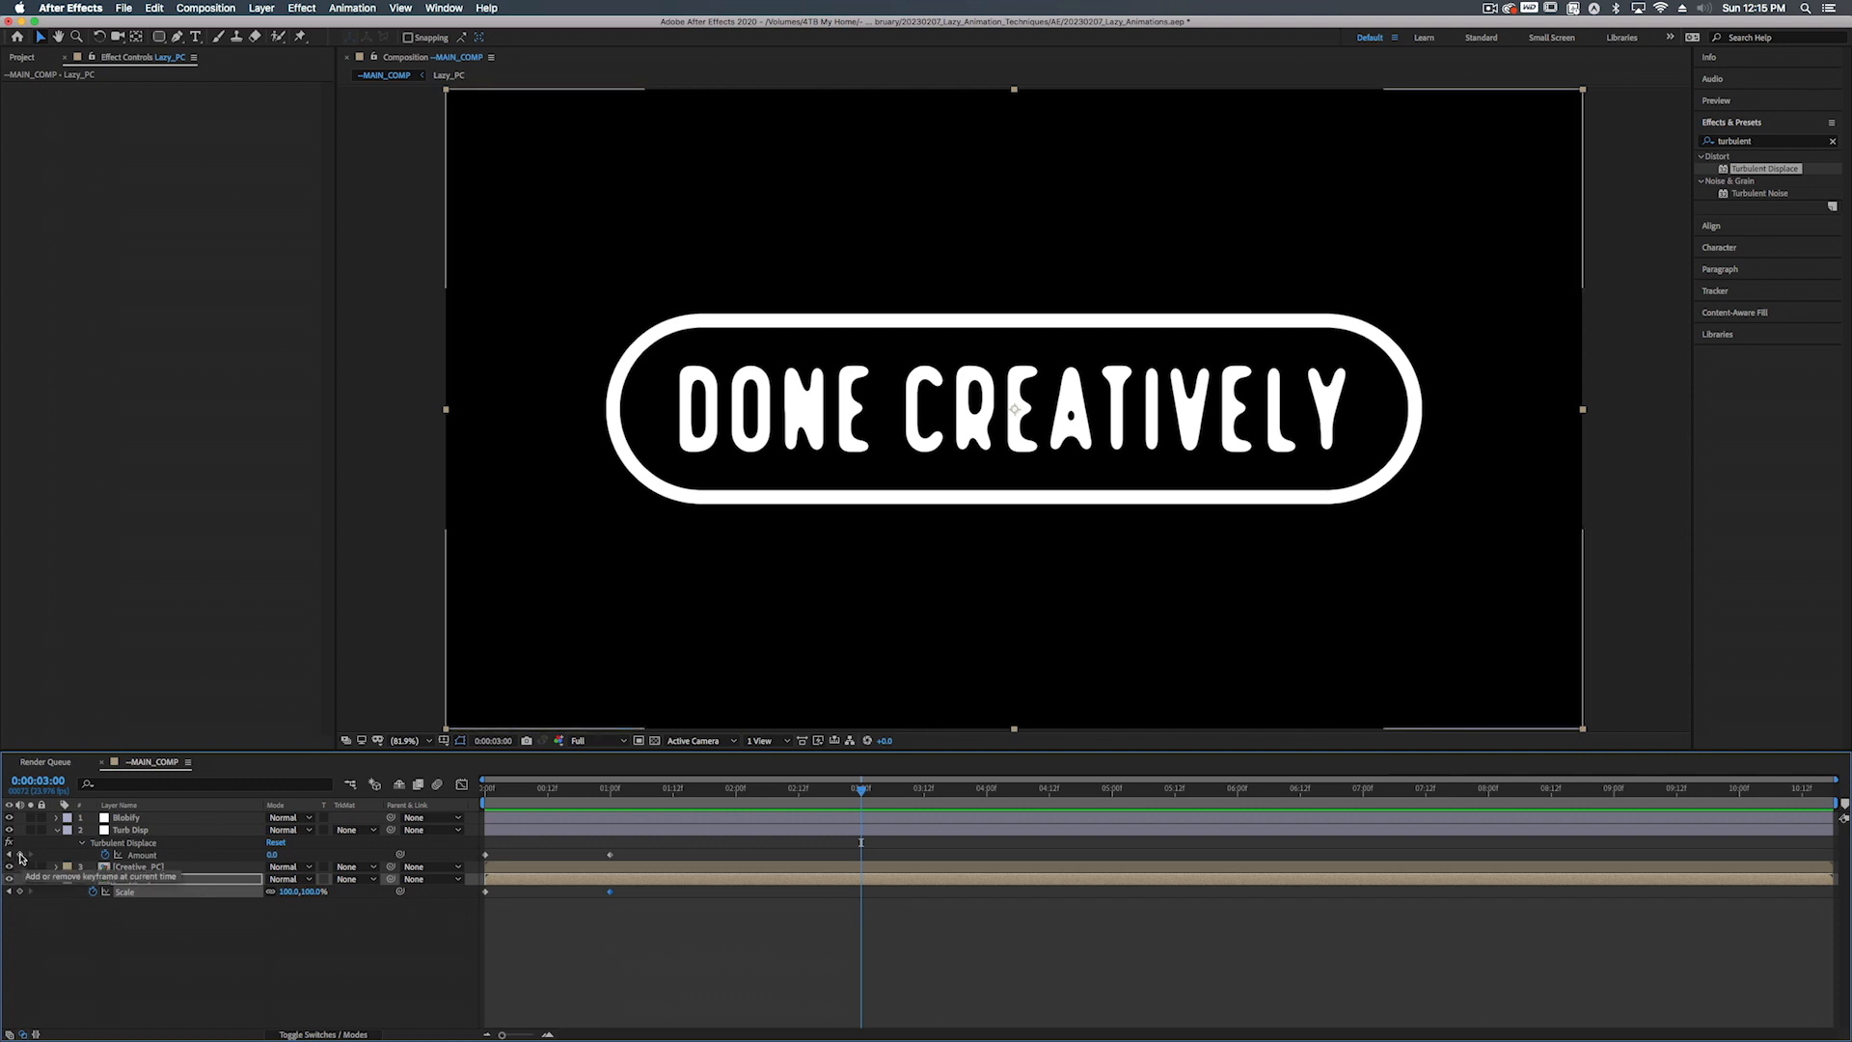
{"action": "left_click", "coordinate": [20, 856]}
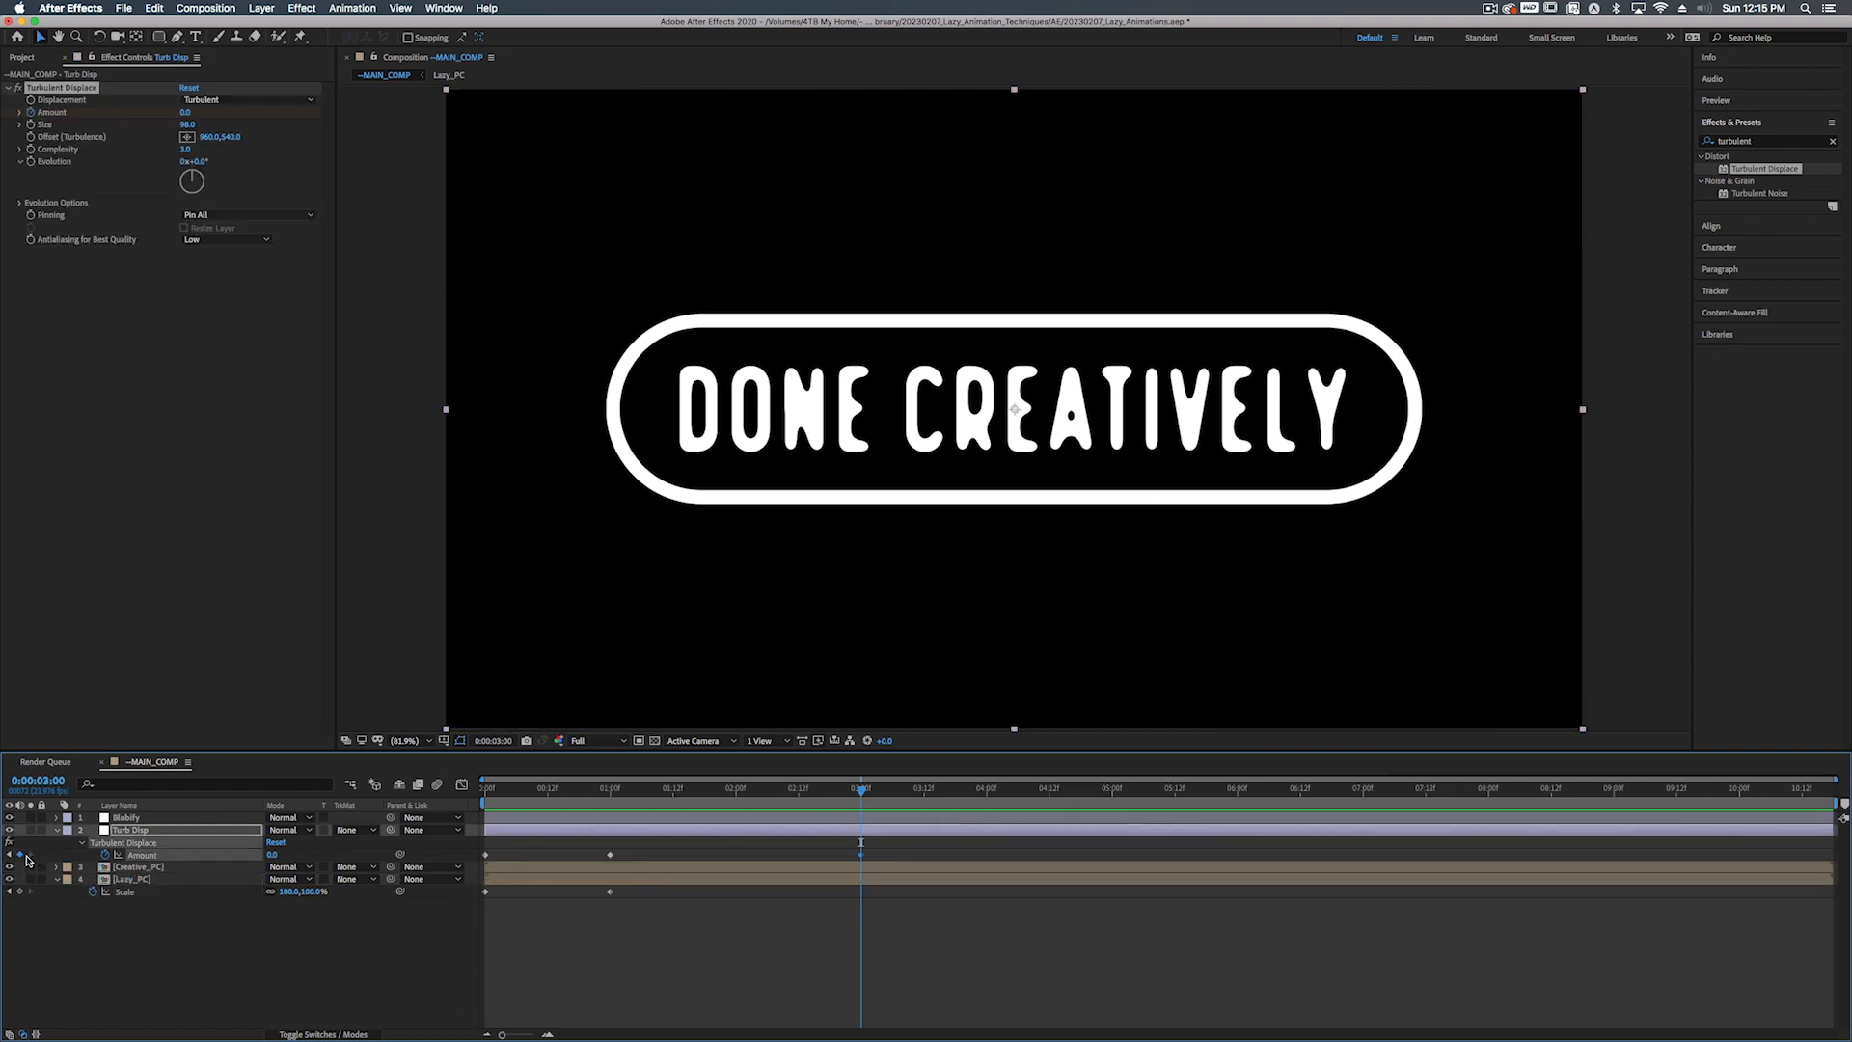
{"action": "left_click_drag", "start_coordinate": [861, 791], "coordinate": [1049, 793]}
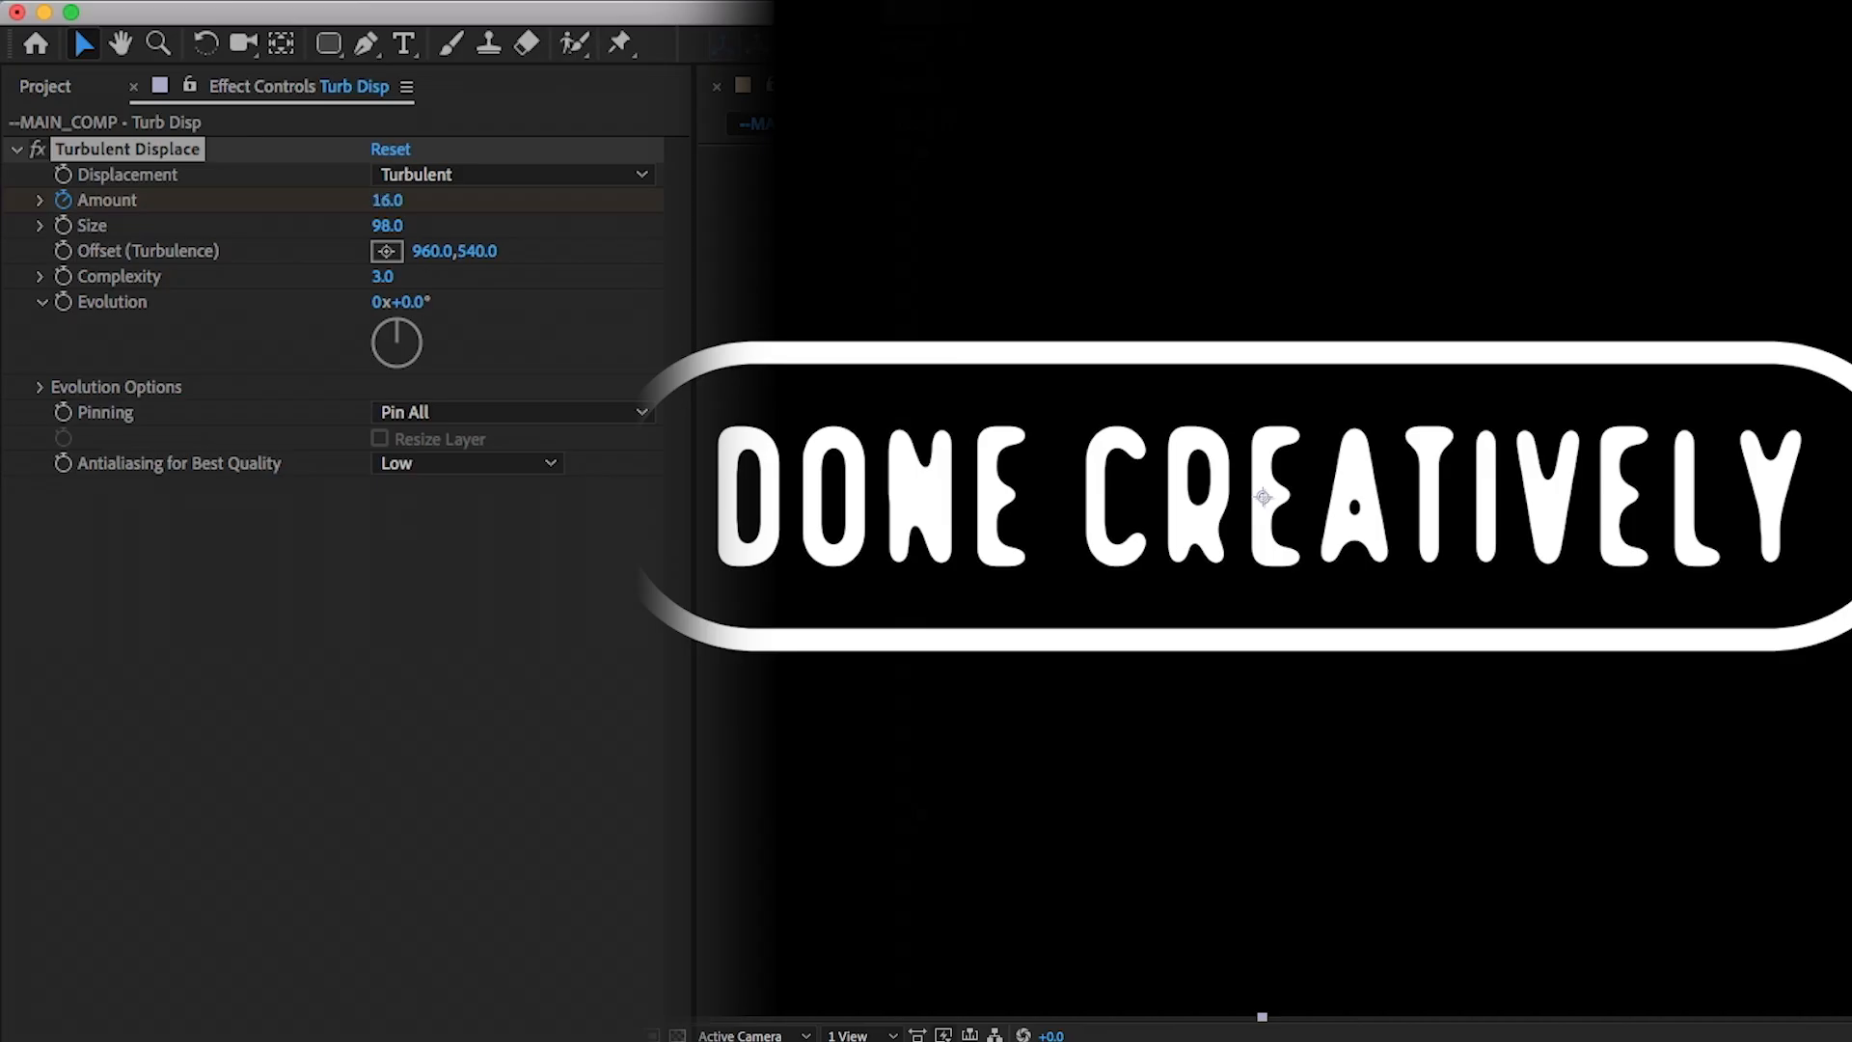
{"action": "left_click_drag", "start_coordinate": [185, 112], "coordinate": [243, 112]}
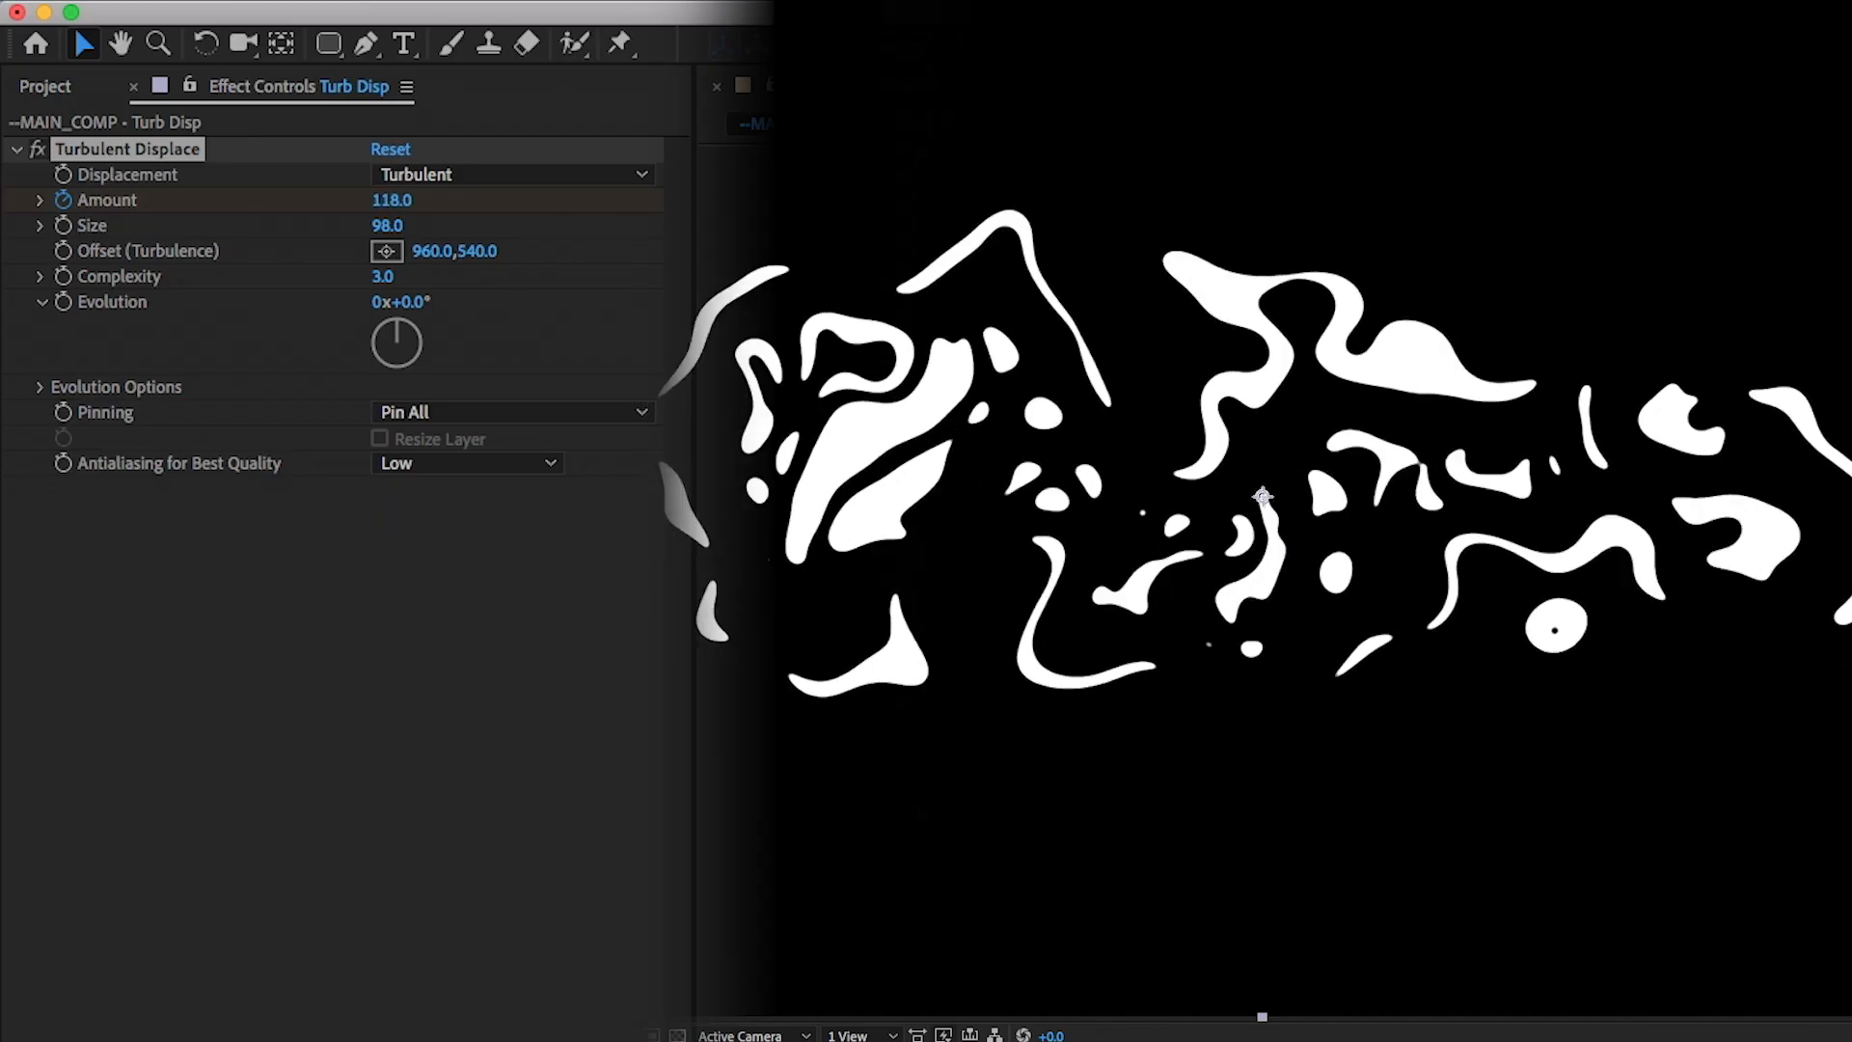
{"action": "left_click_drag", "start_coordinate": [511, 200], "coordinate": [567, 199]}
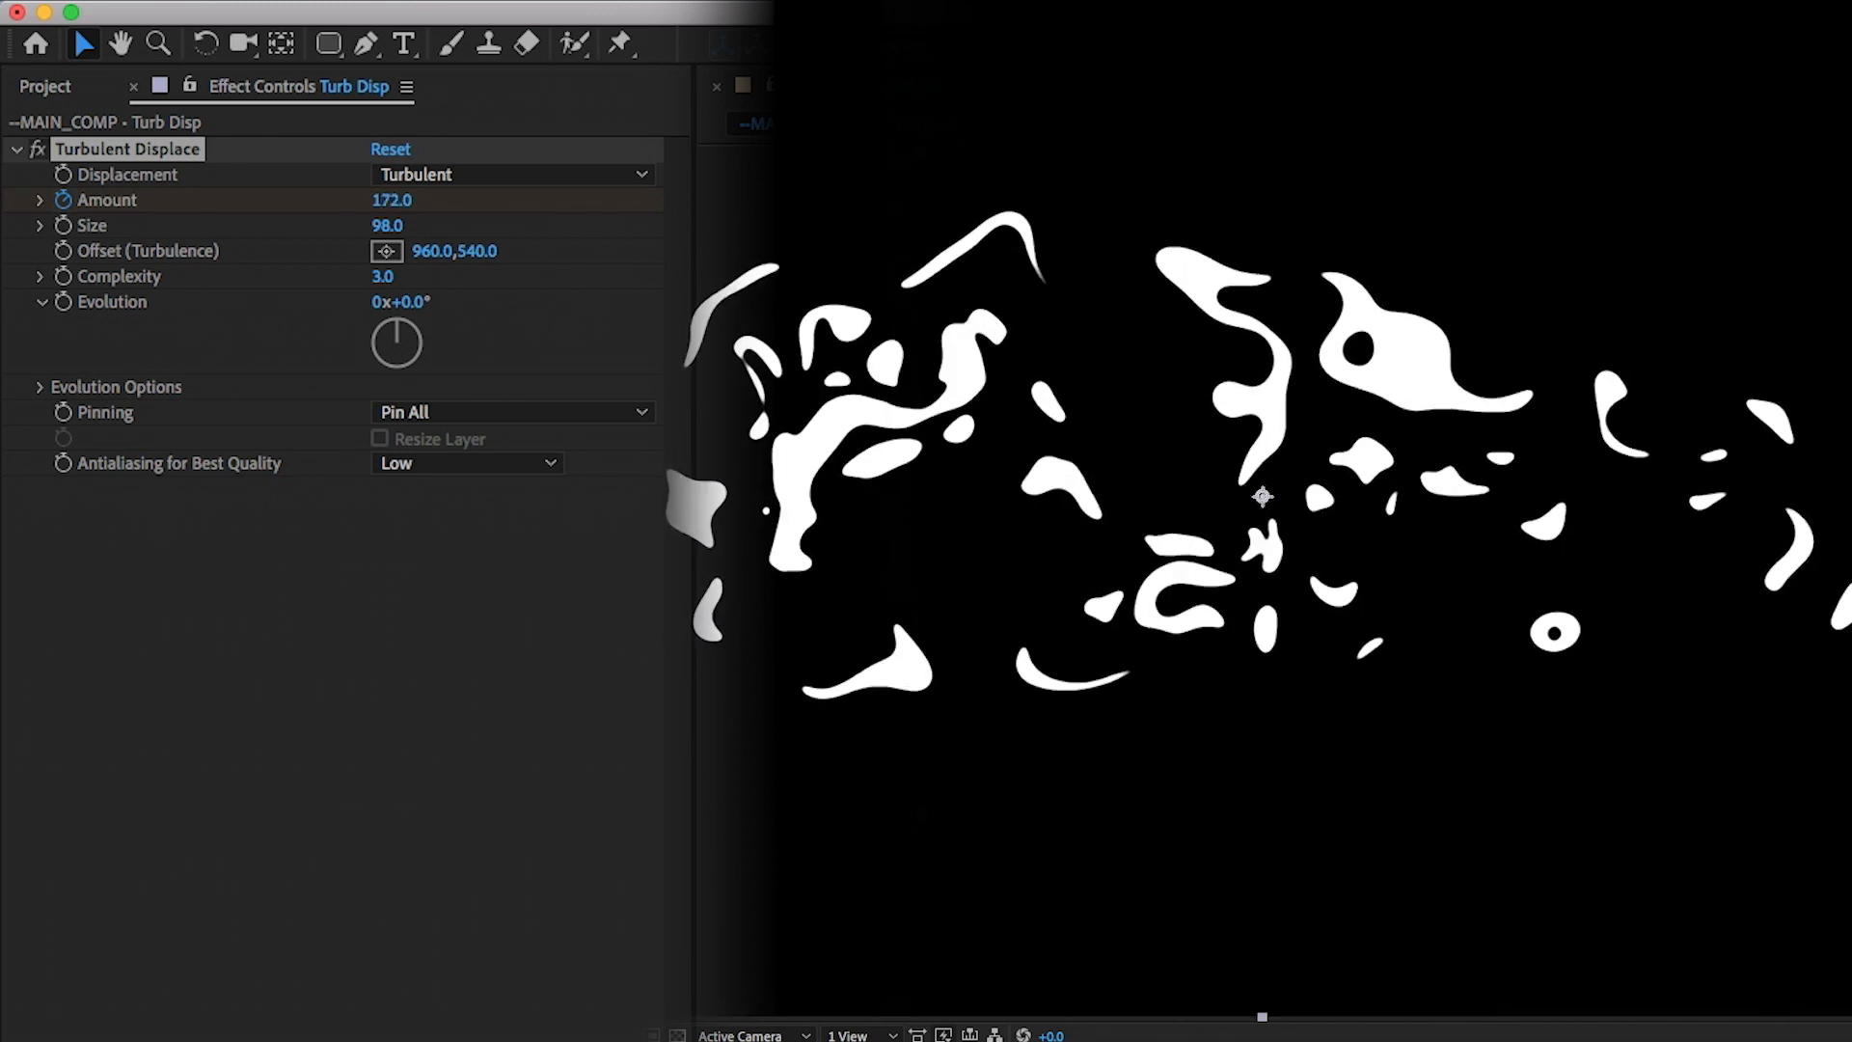
Keyframe the Creative_PC layer's Scale from 100% at 0:00:03:00 to 137% at 0:00:04:12 and check the in-between frames
{"action": "mouse_move", "coordinate": [873, 789]}
{"action": "left_mouse_down"}
{"action": "mouse_move", "coordinate": [1030, 789]}
{"action": "mouse_move", "coordinate": [861, 786]}
{"action": "left_mouse_up"}
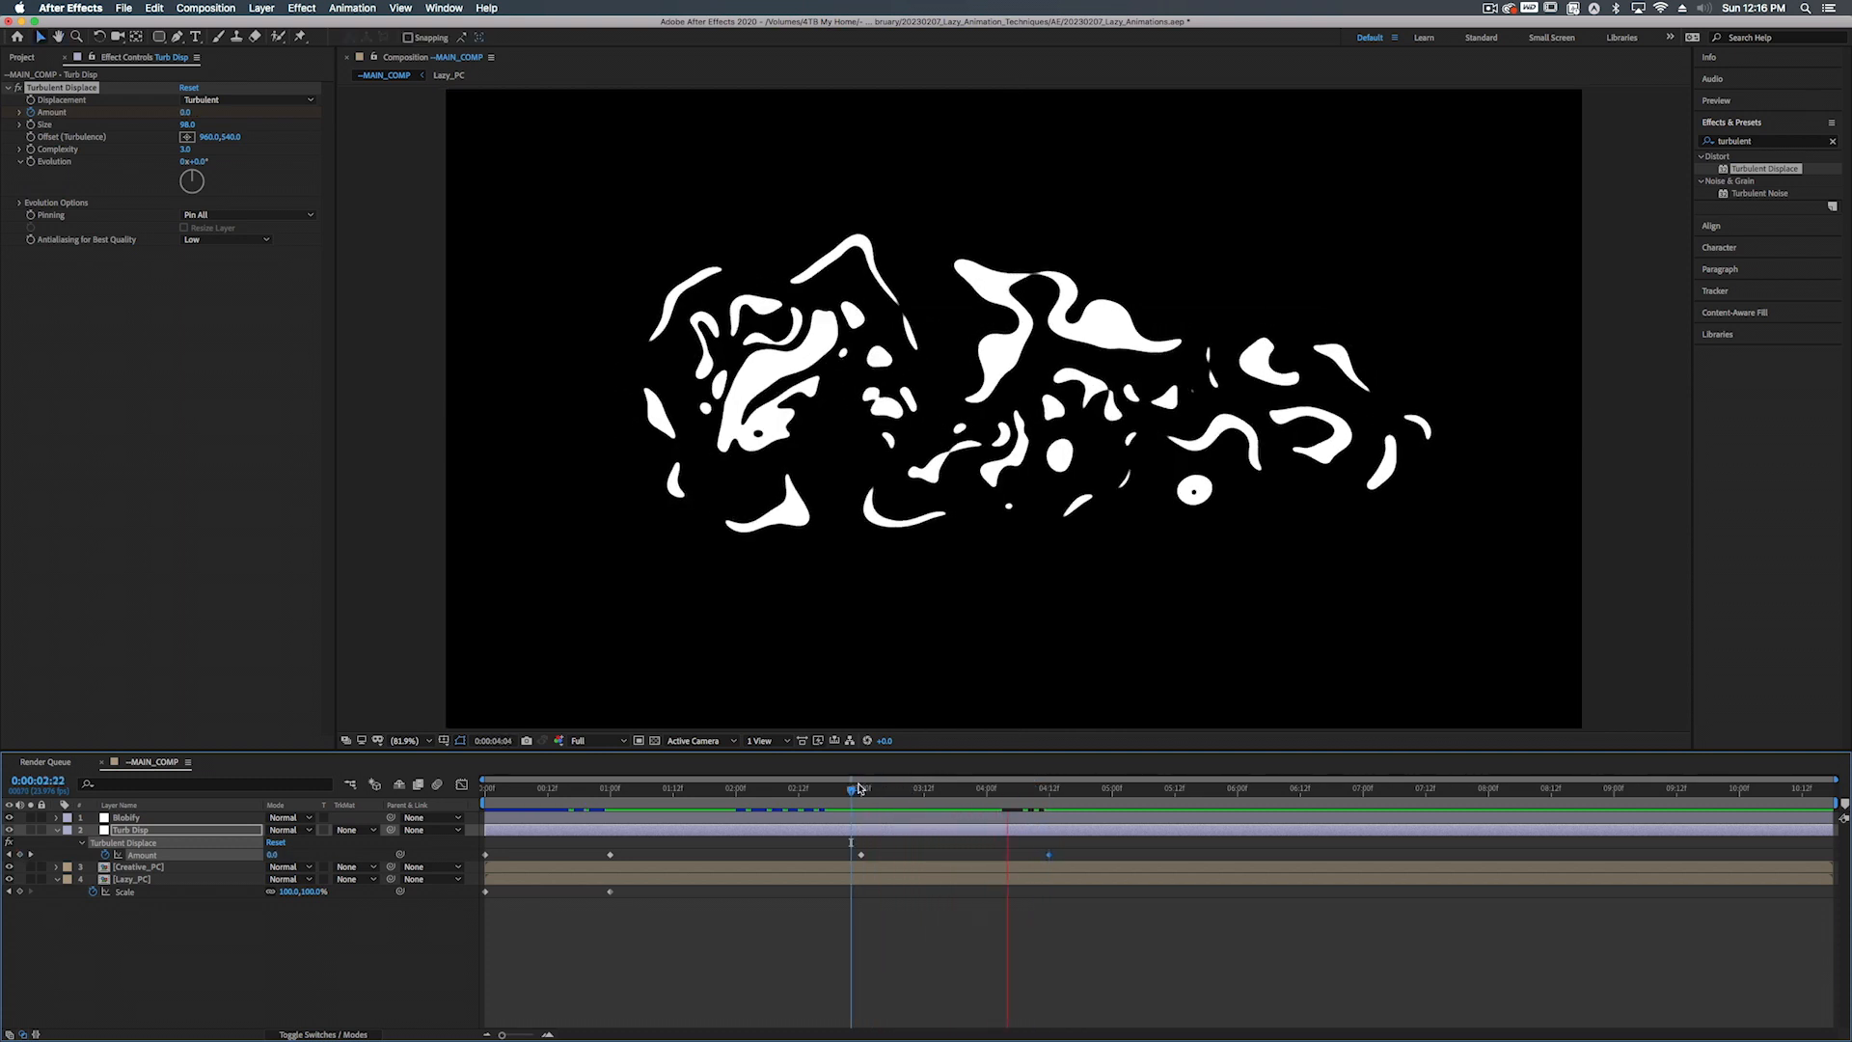
{"action": "left_click", "coordinate": [138, 867]}
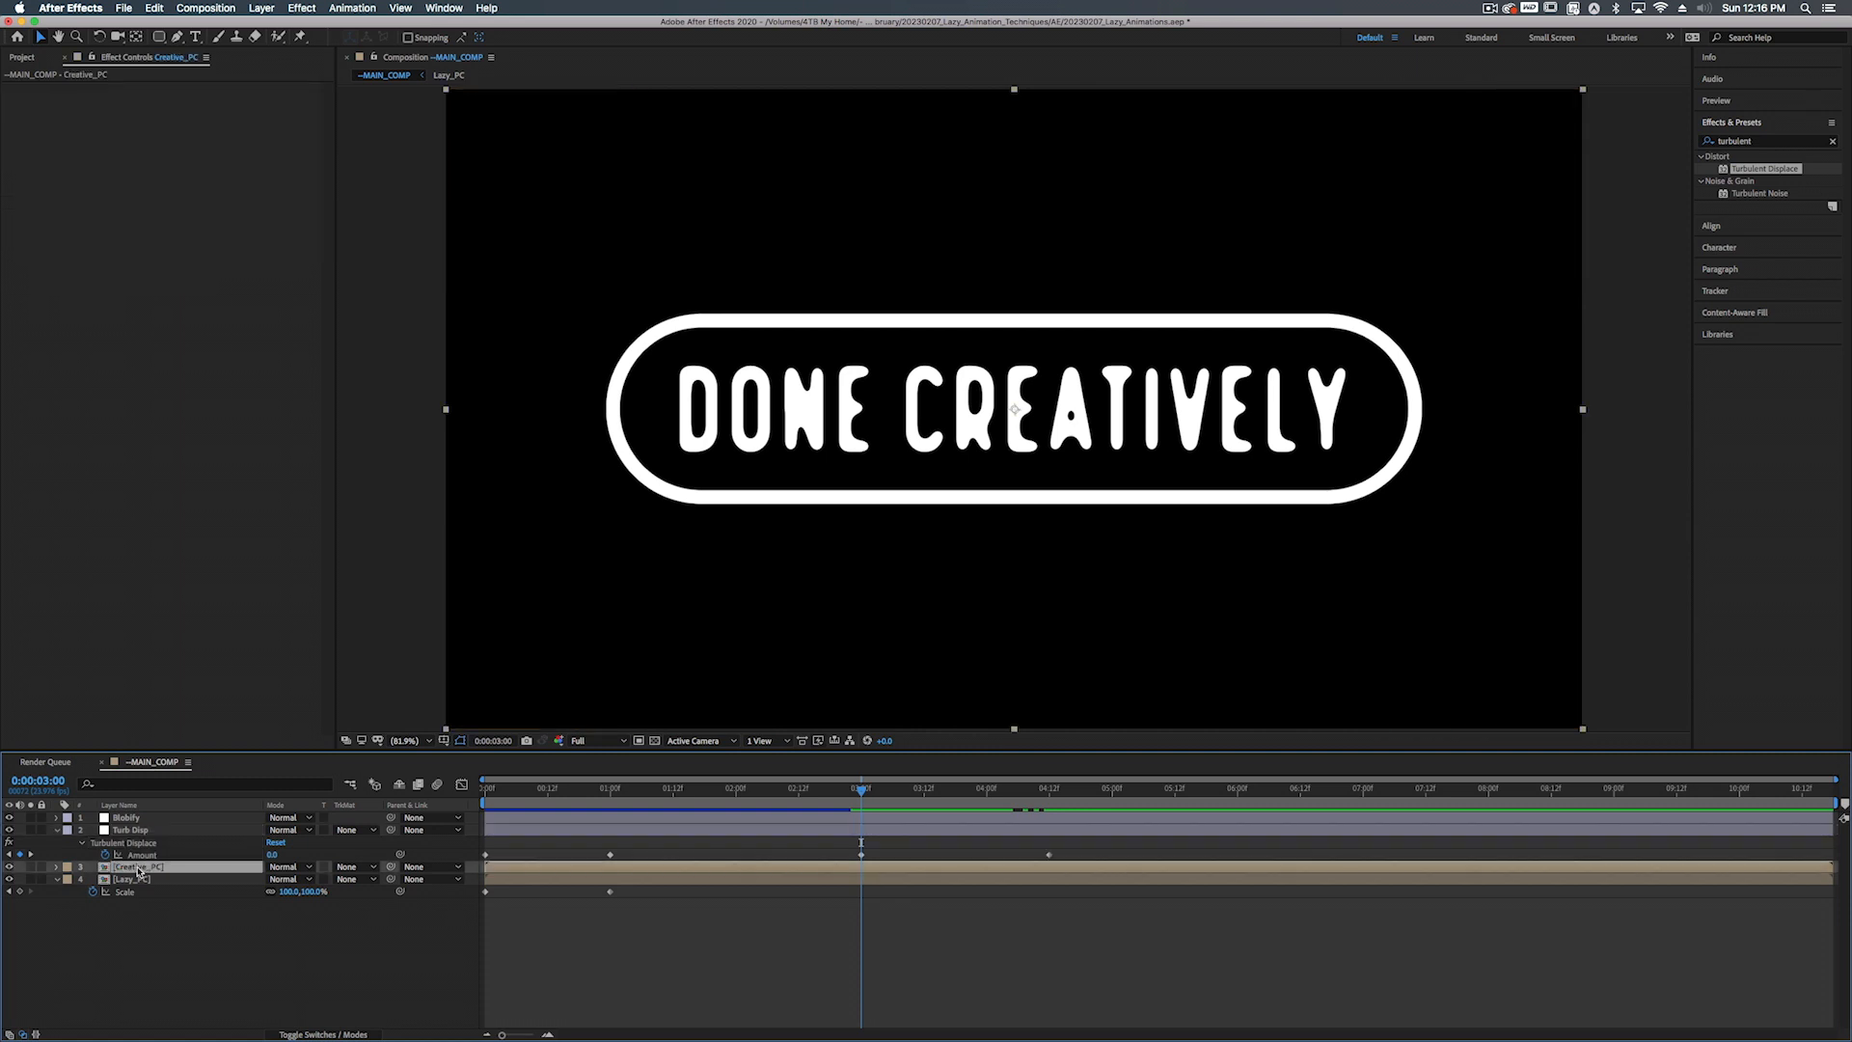
{"action": "key", "text": "s"}
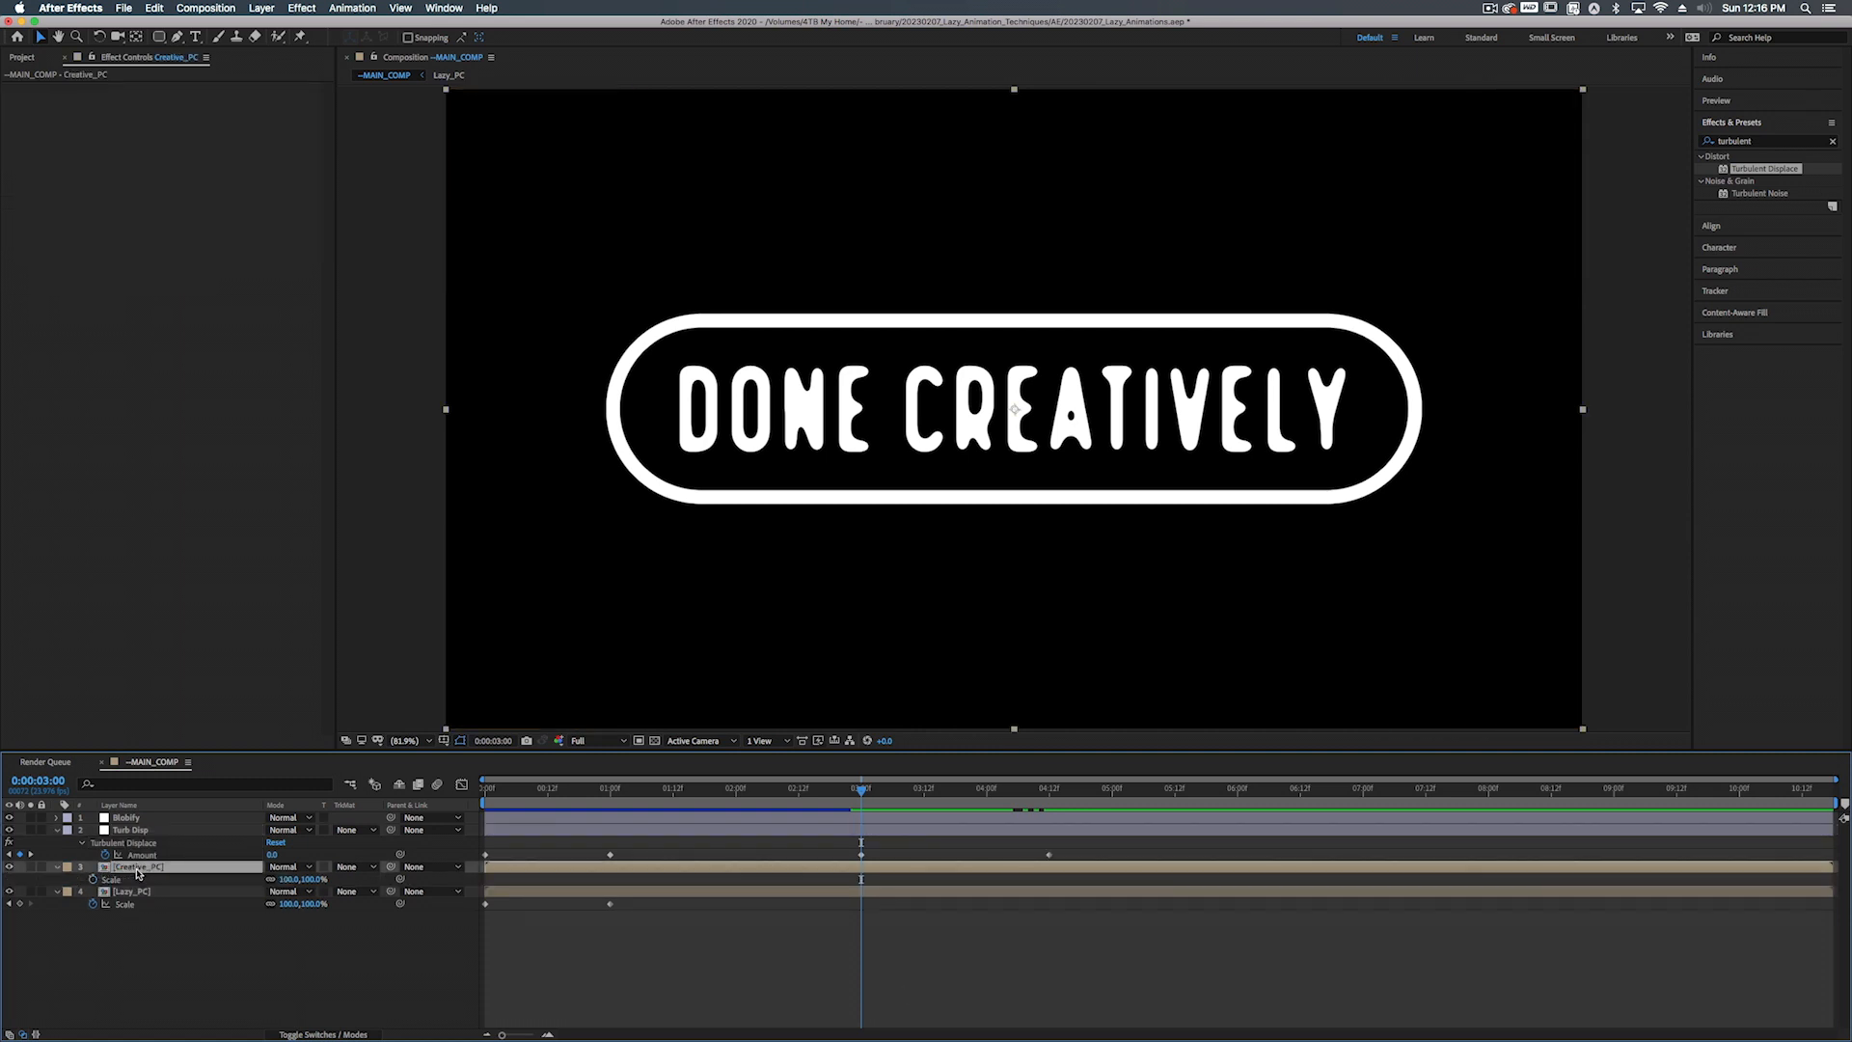
{"action": "left_click", "coordinate": [92, 878]}
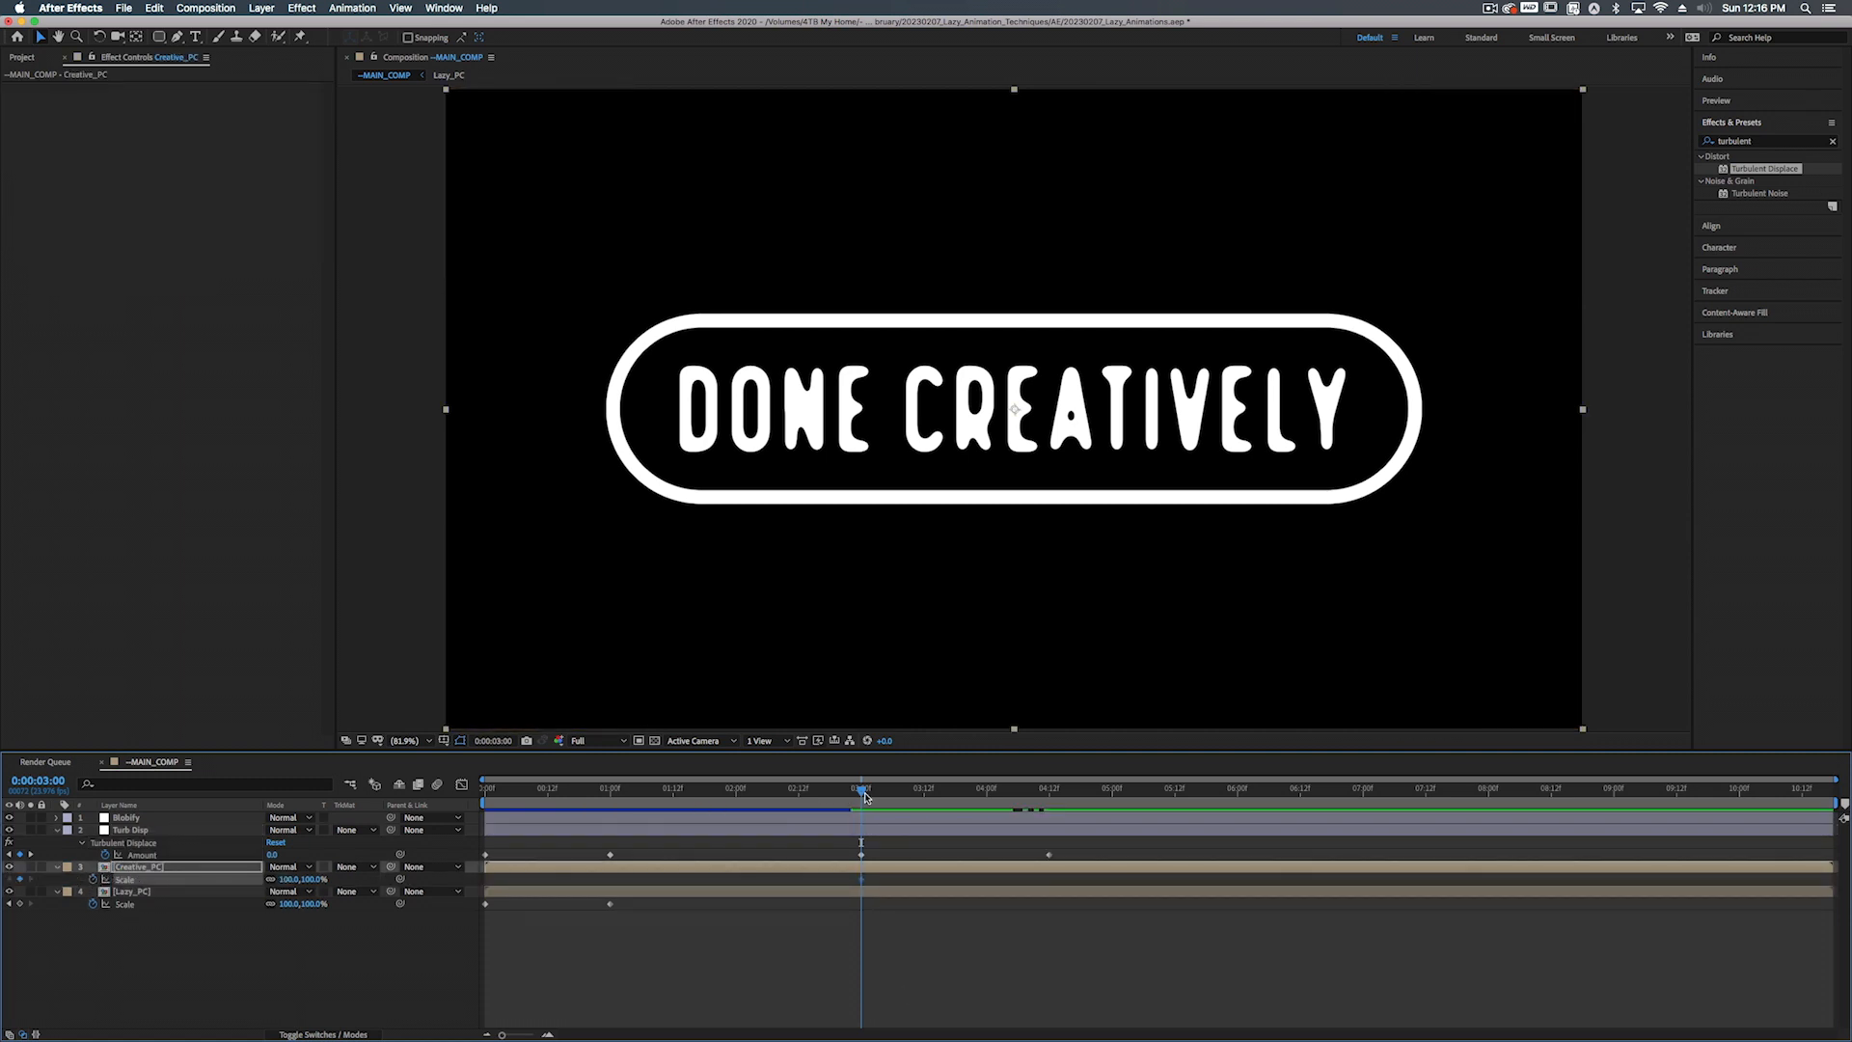
{"action": "left_click_drag", "start_coordinate": [861, 791], "coordinate": [1050, 794]}
{"action": "left_click_drag", "start_coordinate": [290, 878], "coordinate": [339, 870]}
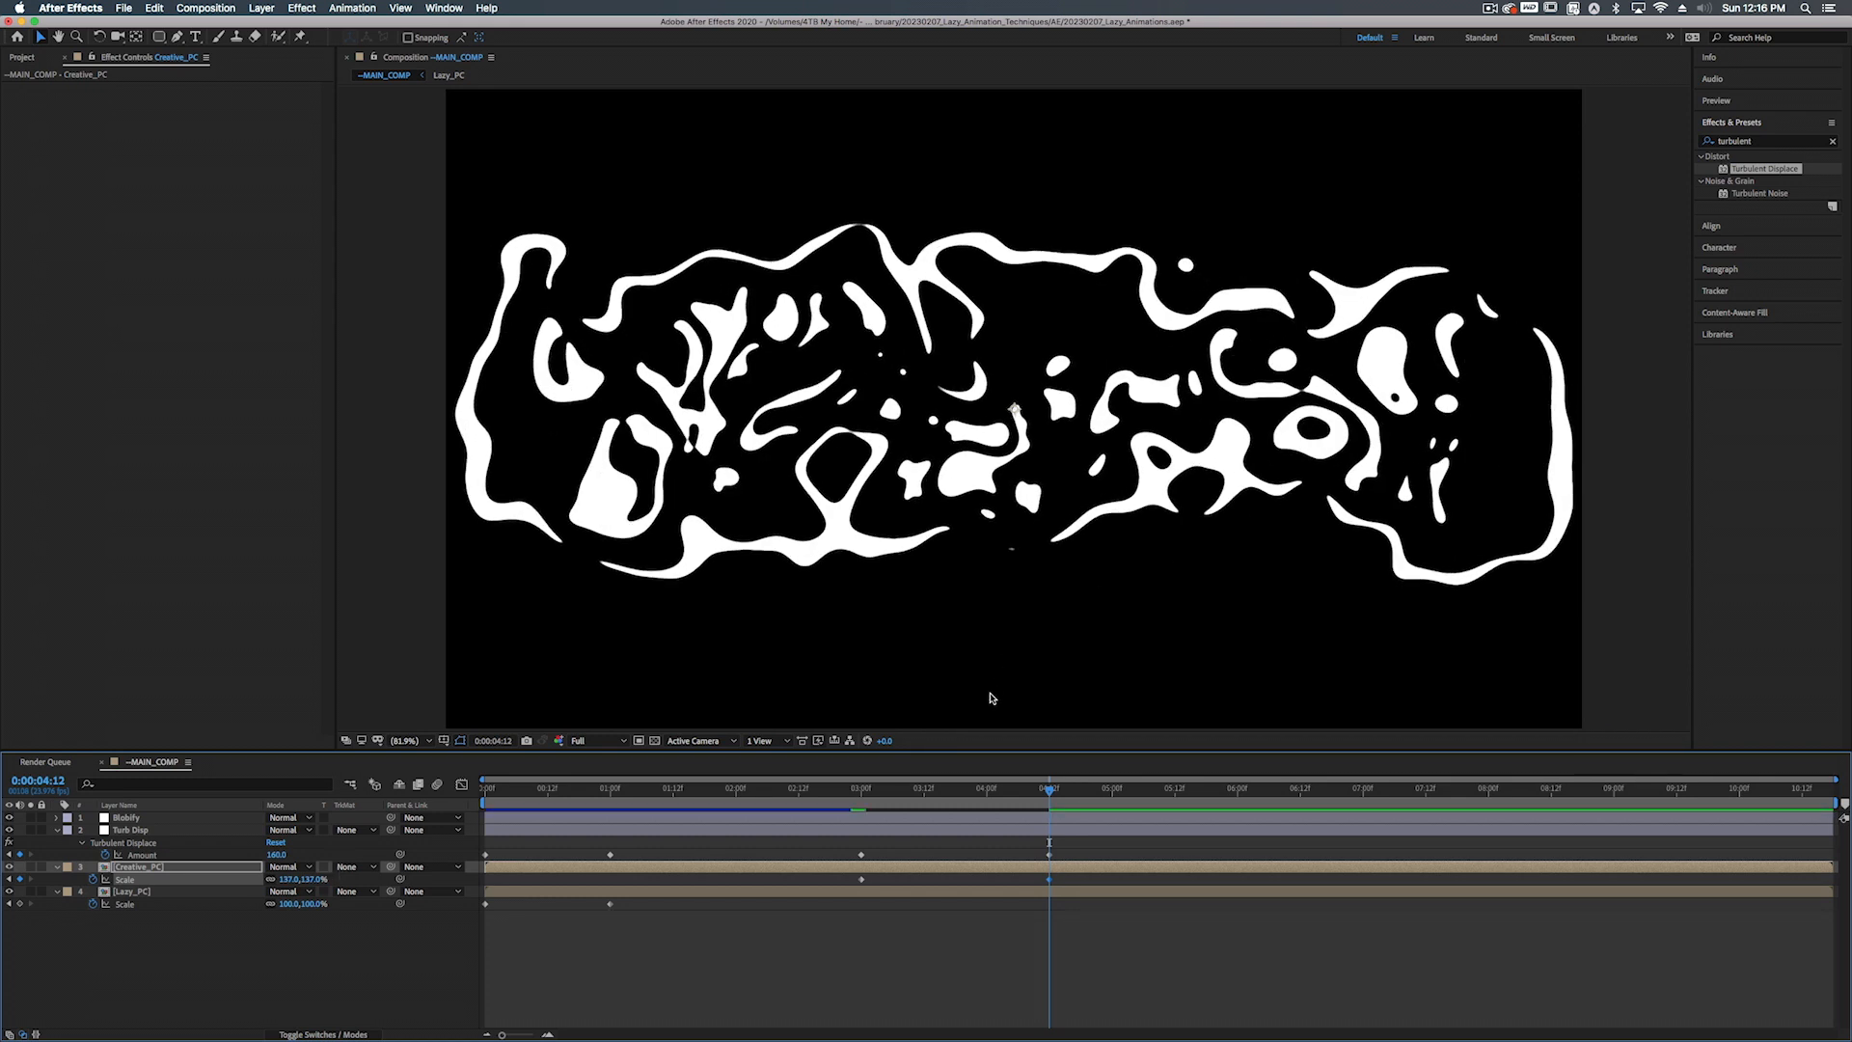
{"action": "left_click_drag", "start_coordinate": [1046, 787], "coordinate": [955, 779]}
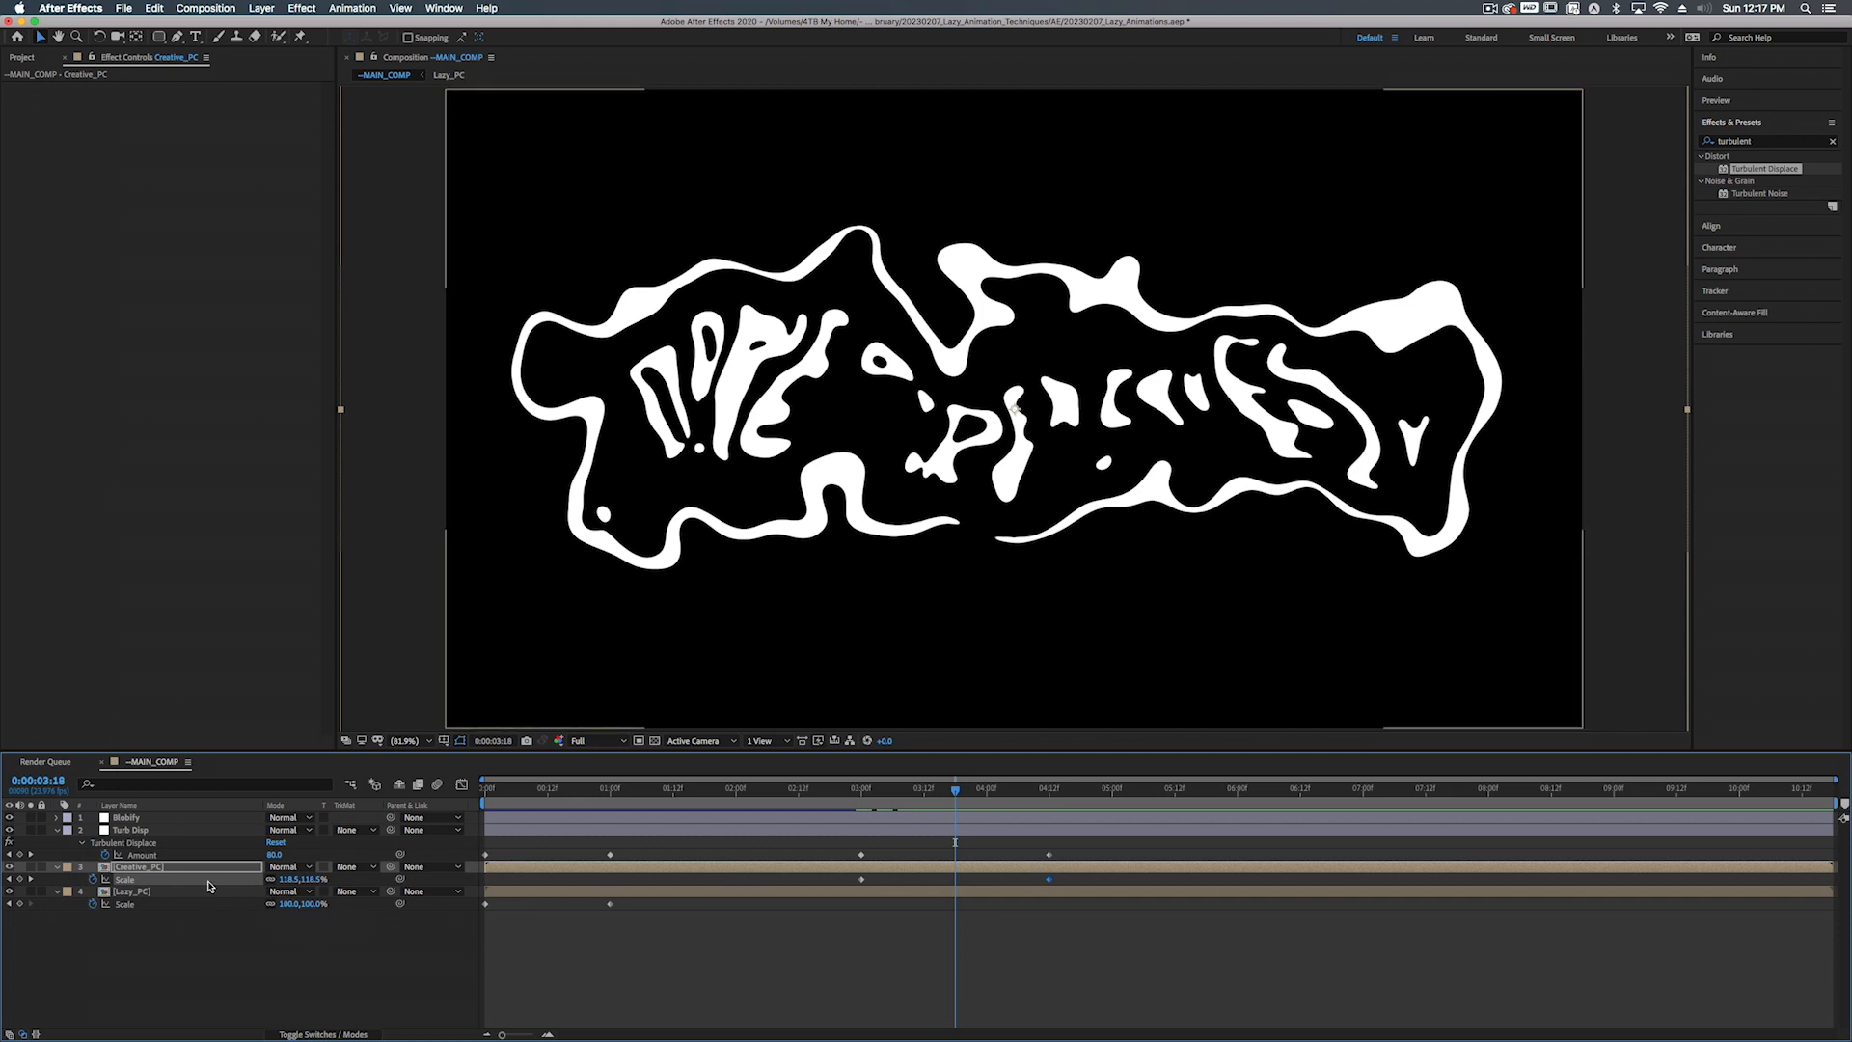
Fade out Creative_PC after 0:00:03:00 with a lower Opacity keyframe at 0:00:04:12, shifting that keyframe slightly past the last Scale keyframe
{"action": "key", "text": "t"}
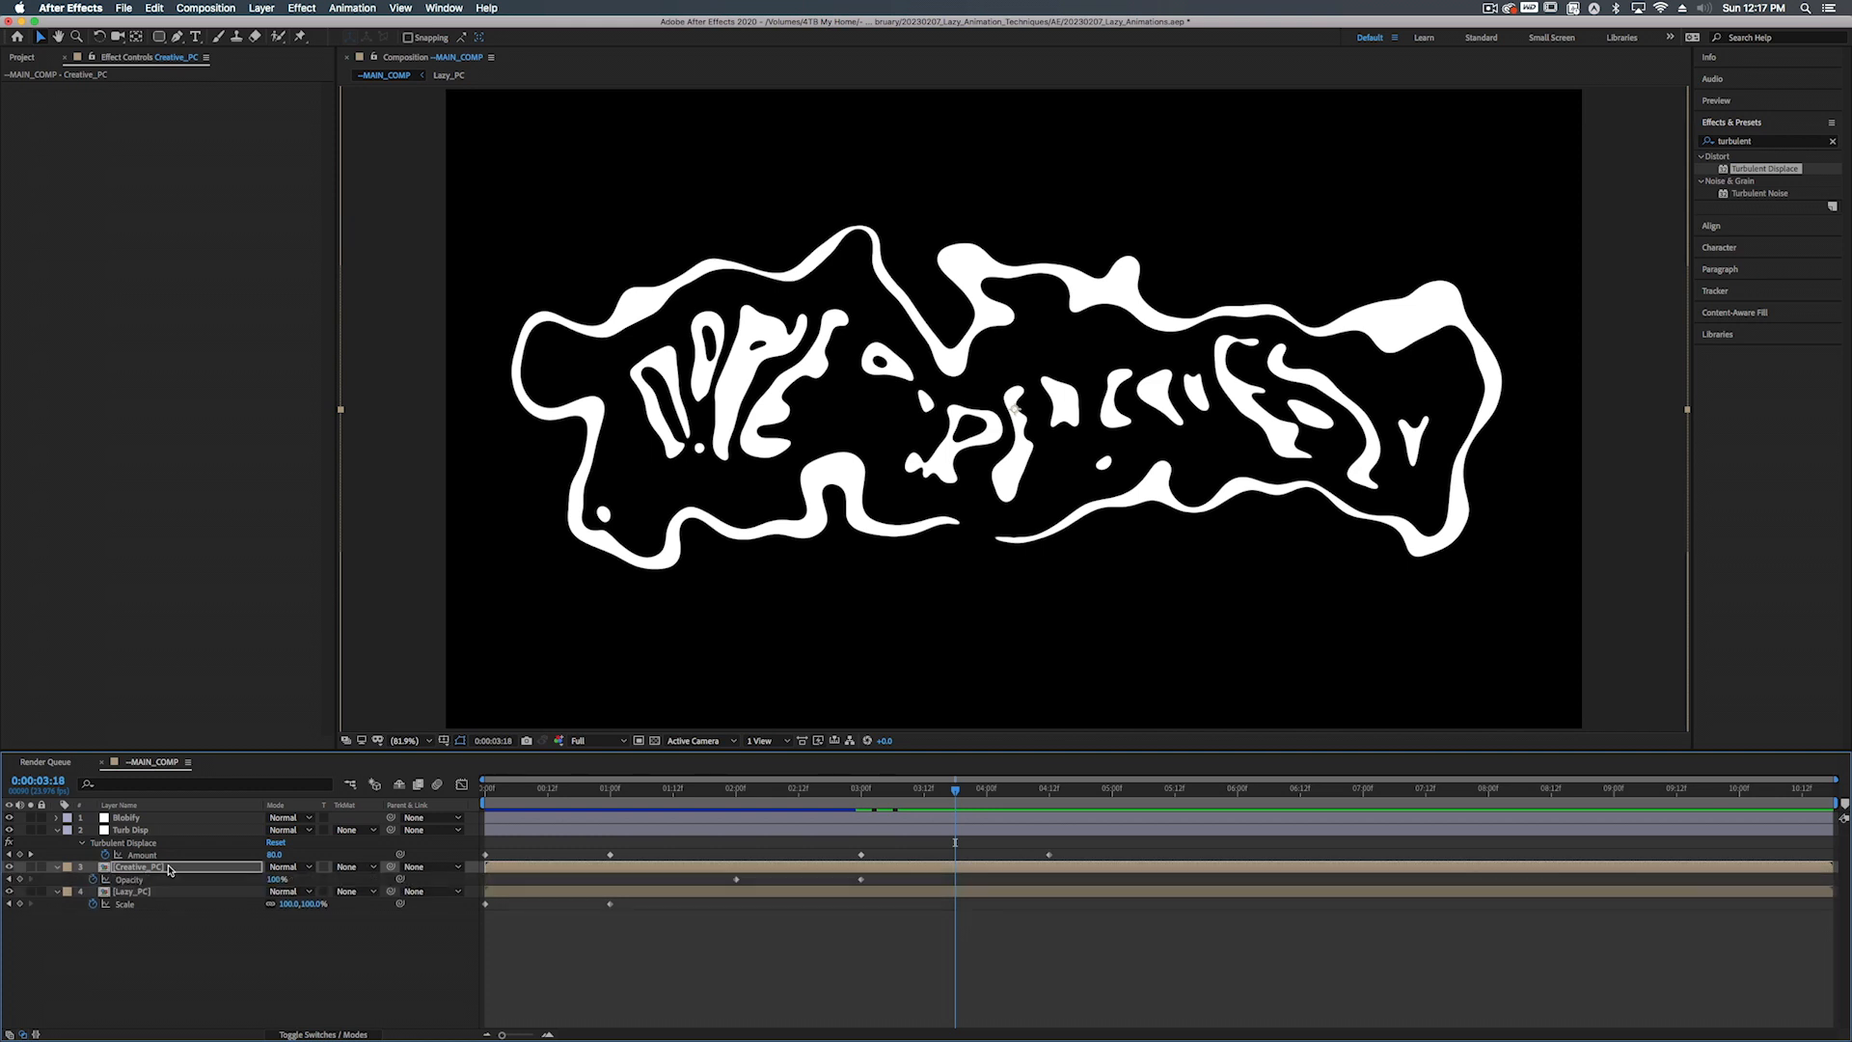
{"action": "key", "text": "shift+s"}
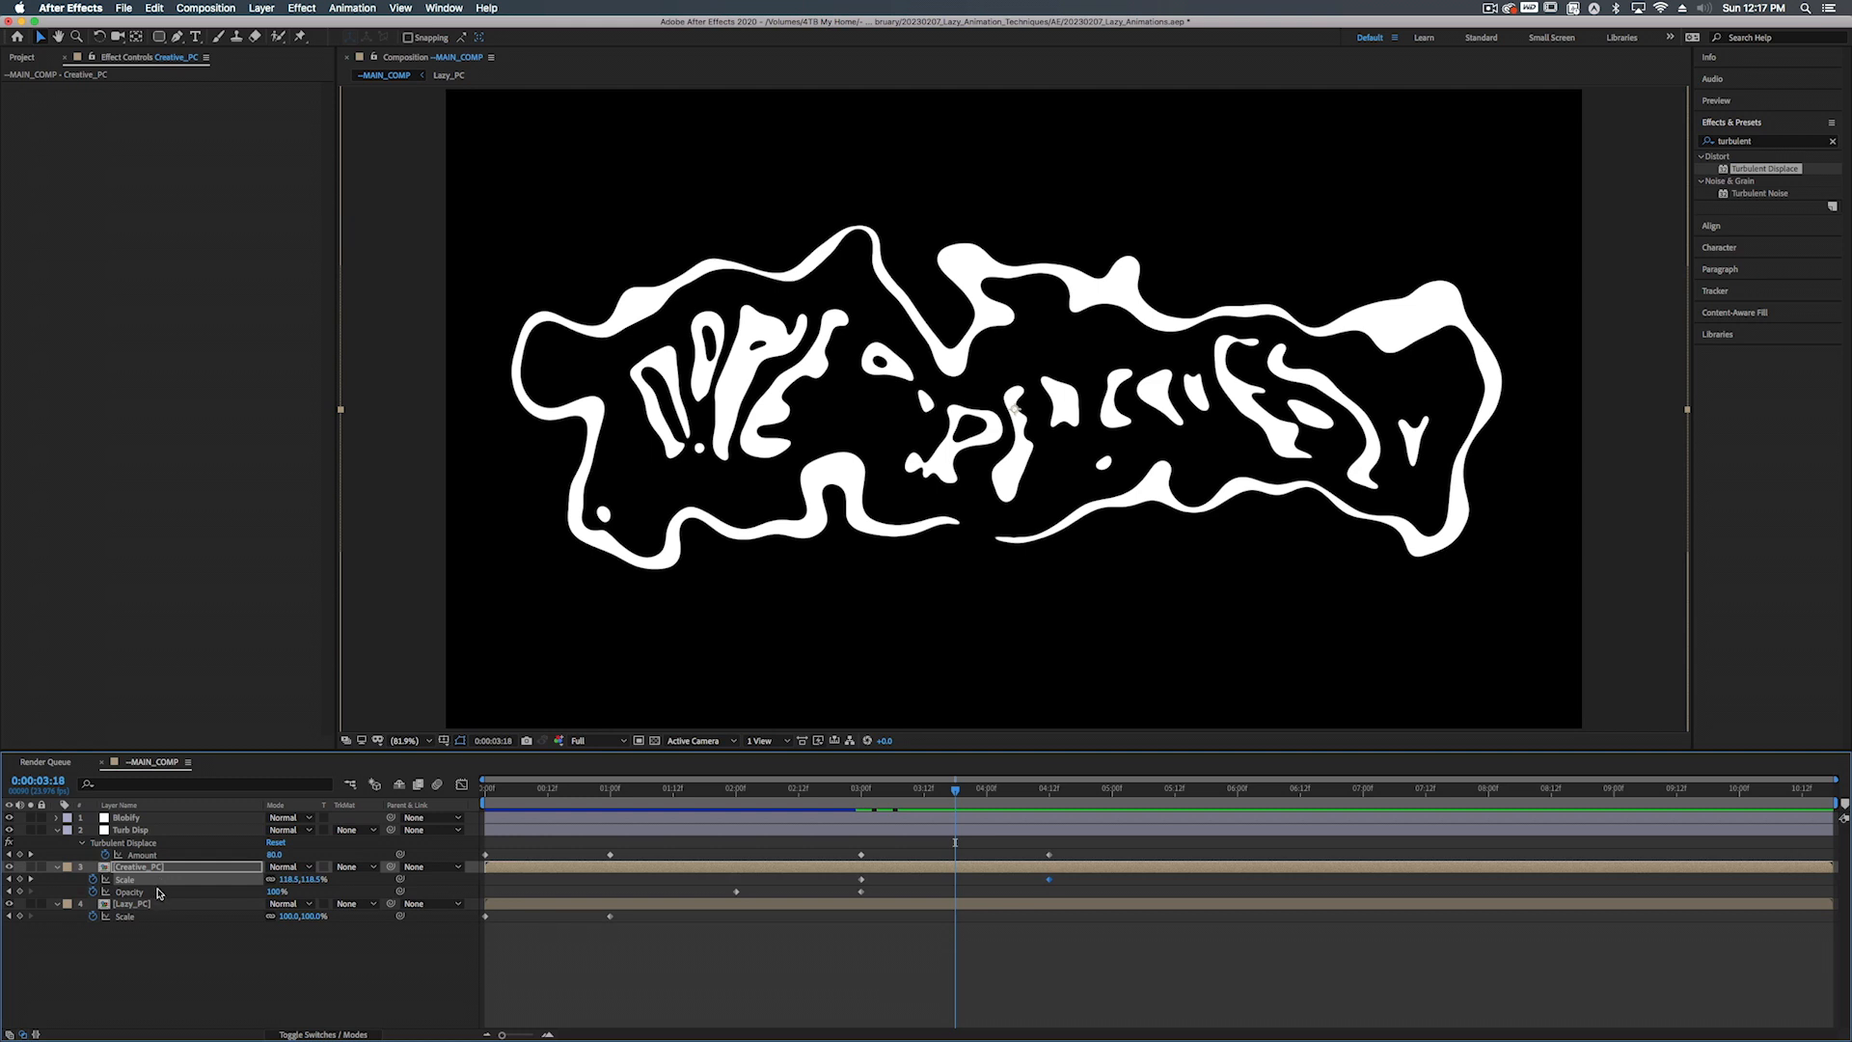
{"action": "left_click", "coordinate": [862, 789]}
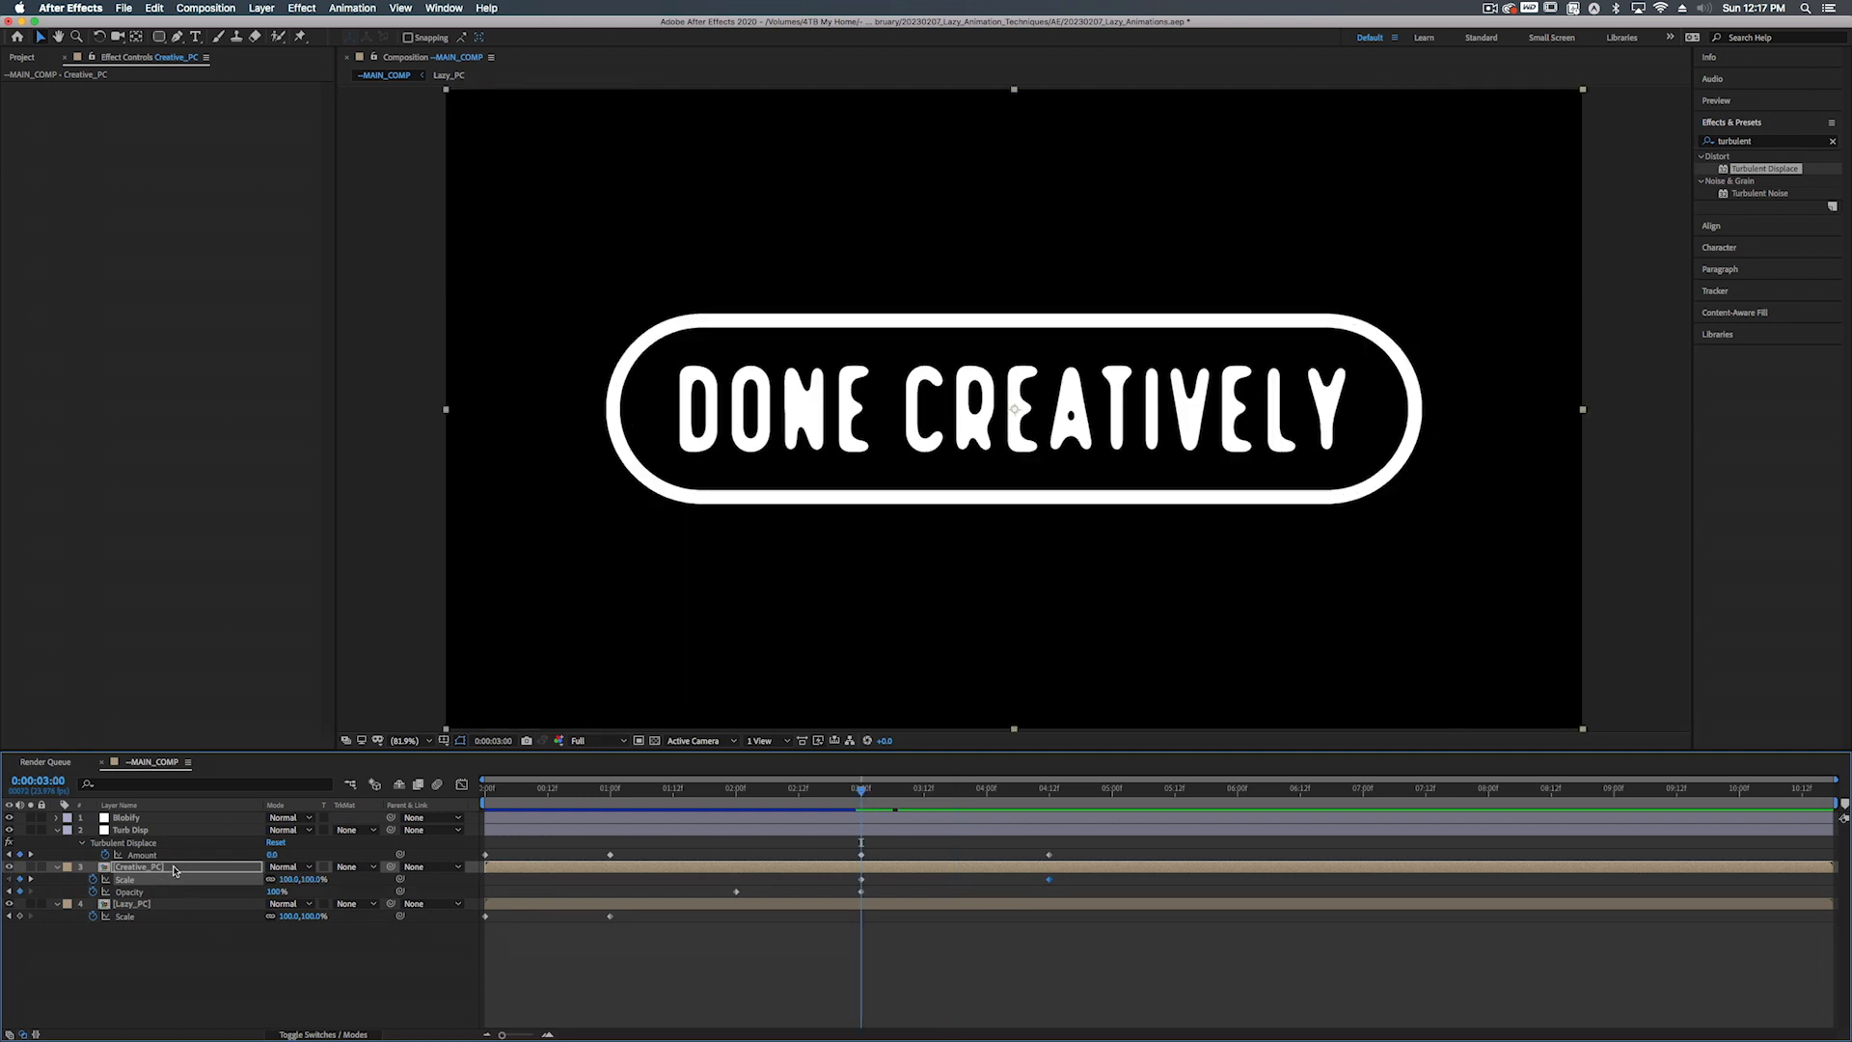
{"action": "left_click", "coordinate": [1047, 788]}
{"action": "left_click_drag", "start_coordinate": [1044, 791], "coordinate": [1049, 791]}
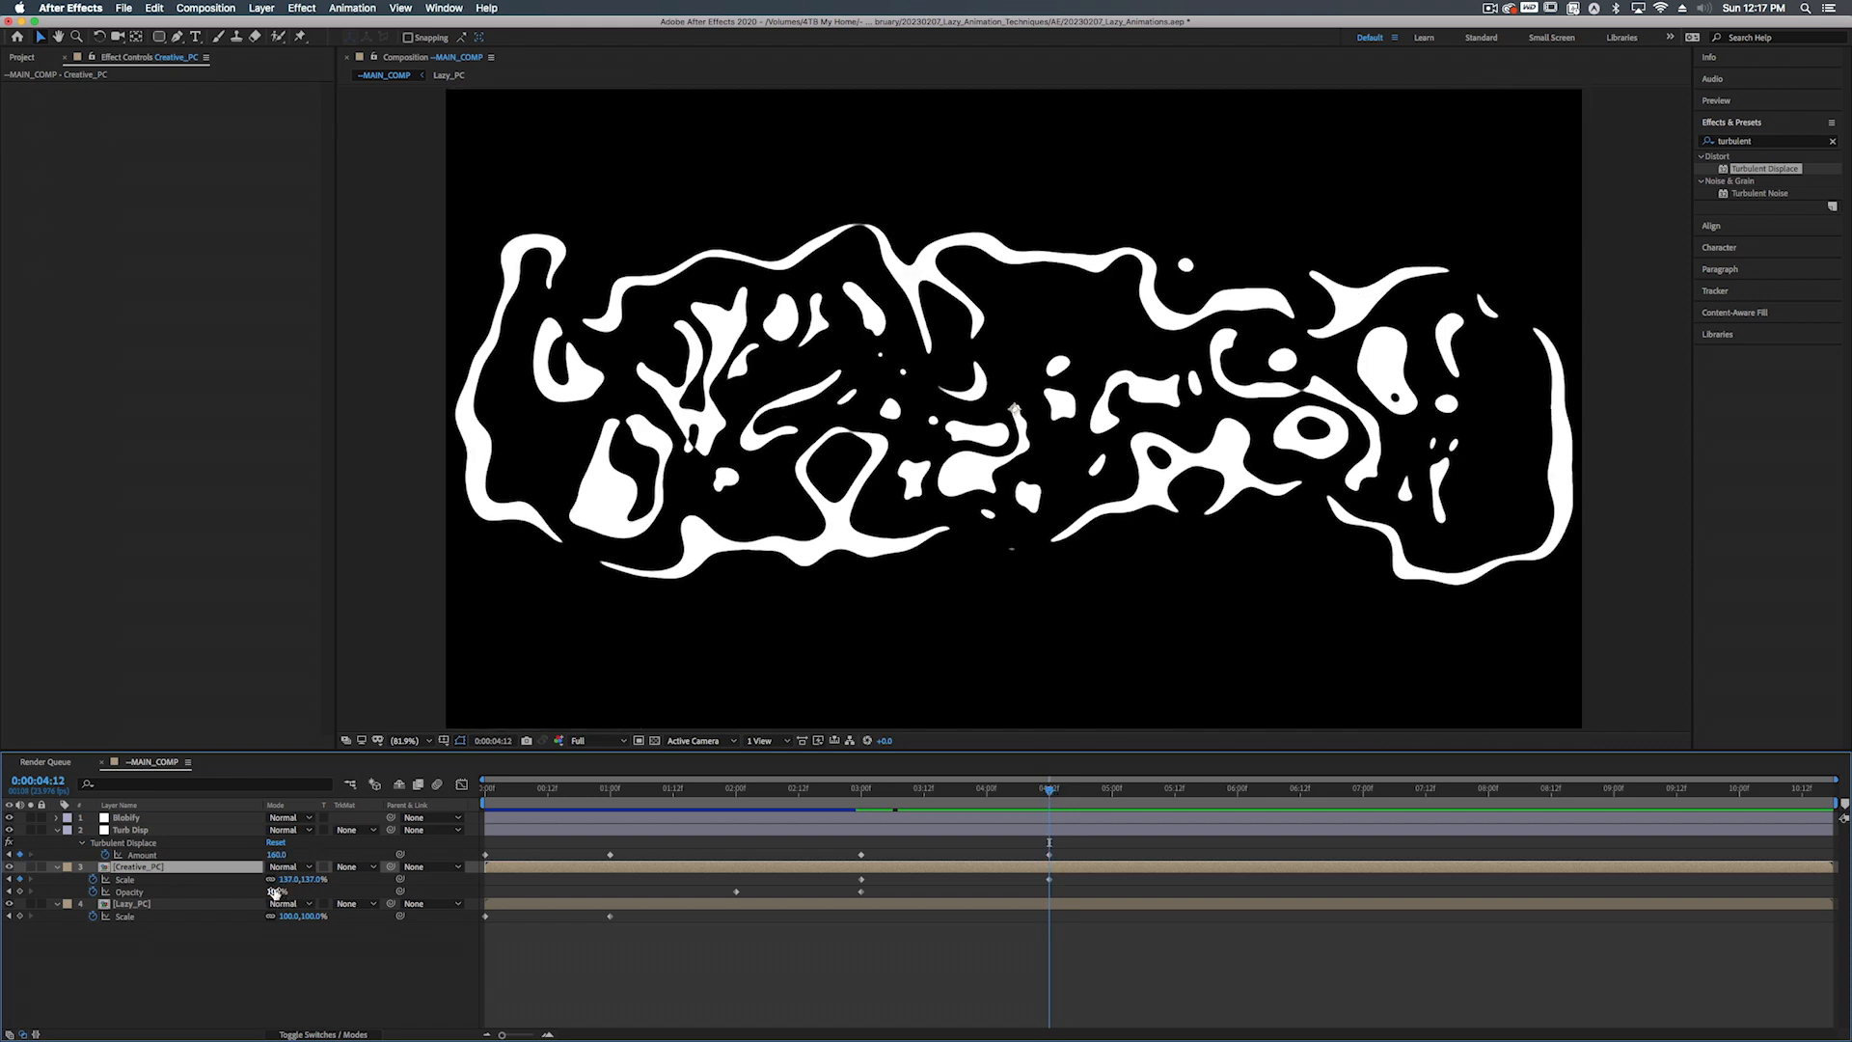
{"action": "left_click_drag", "start_coordinate": [274, 892], "coordinate": [256, 998]}
{"action": "mouse_move", "coordinate": [981, 788]}
{"action": "left_mouse_down"}
{"action": "mouse_move", "coordinate": [923, 788]}
{"action": "mouse_move", "coordinate": [988, 788]}
{"action": "mouse_move", "coordinate": [959, 788]}
{"action": "left_mouse_up"}
{"action": "left_click_drag", "start_coordinate": [1048, 891], "coordinate": [1092, 891]}
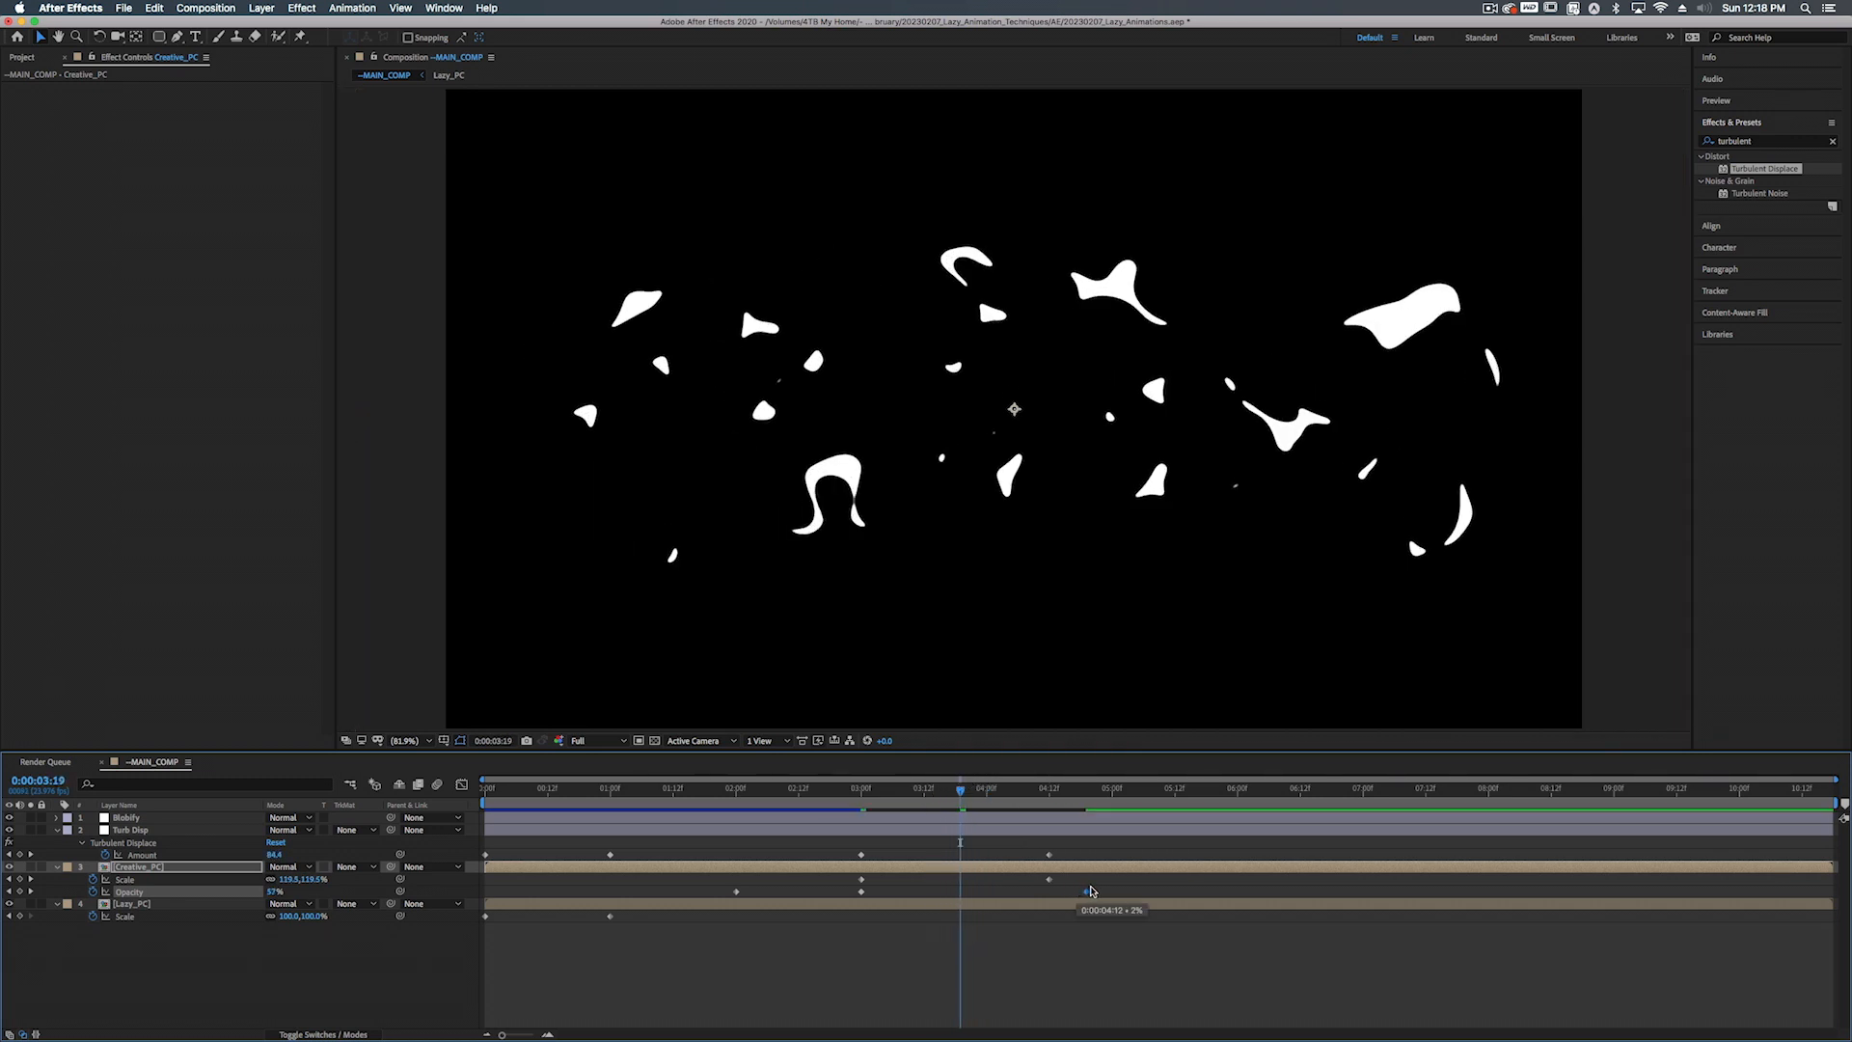
Apply Easy Ease to all keyframes of the Turb Disp, Creative_PC and Lazy_PC layers and preview the animation
{"action": "left_click_drag", "start_coordinate": [1122, 848], "coordinate": [484, 947]}
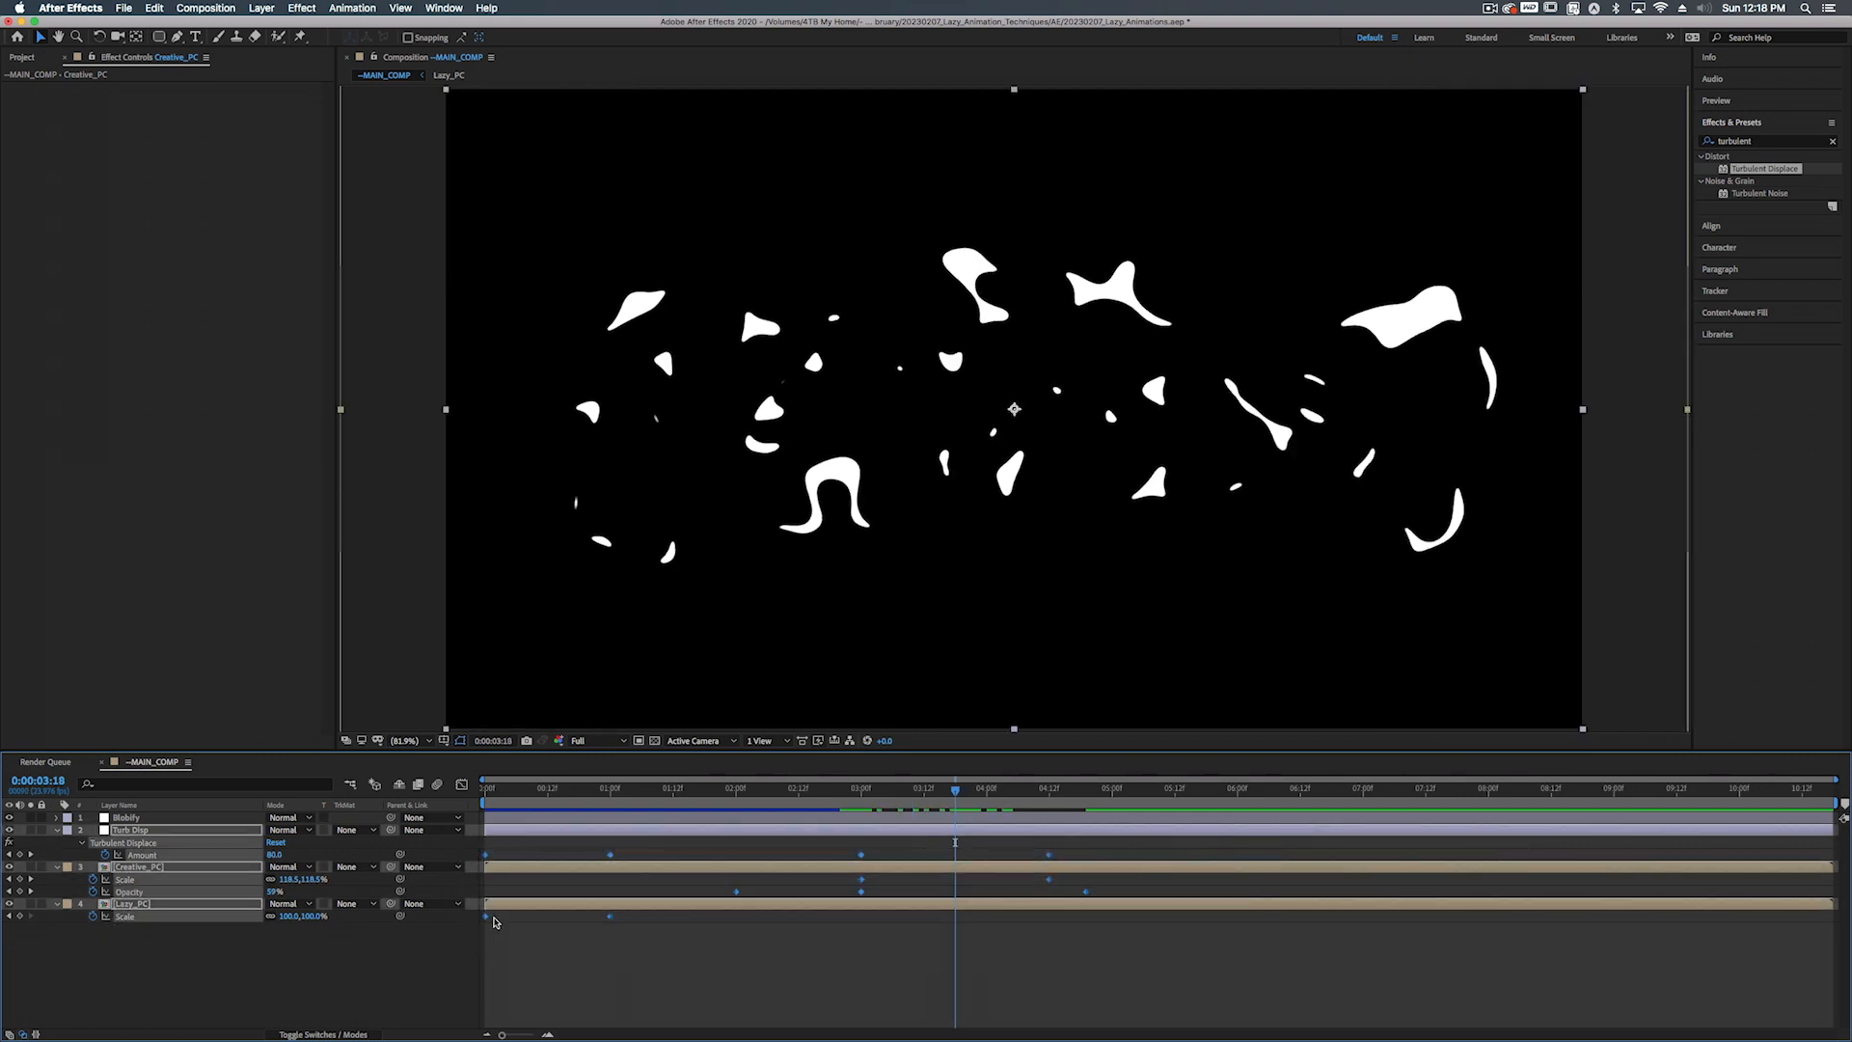
{"action": "left_click", "coordinate": [558, 831]}
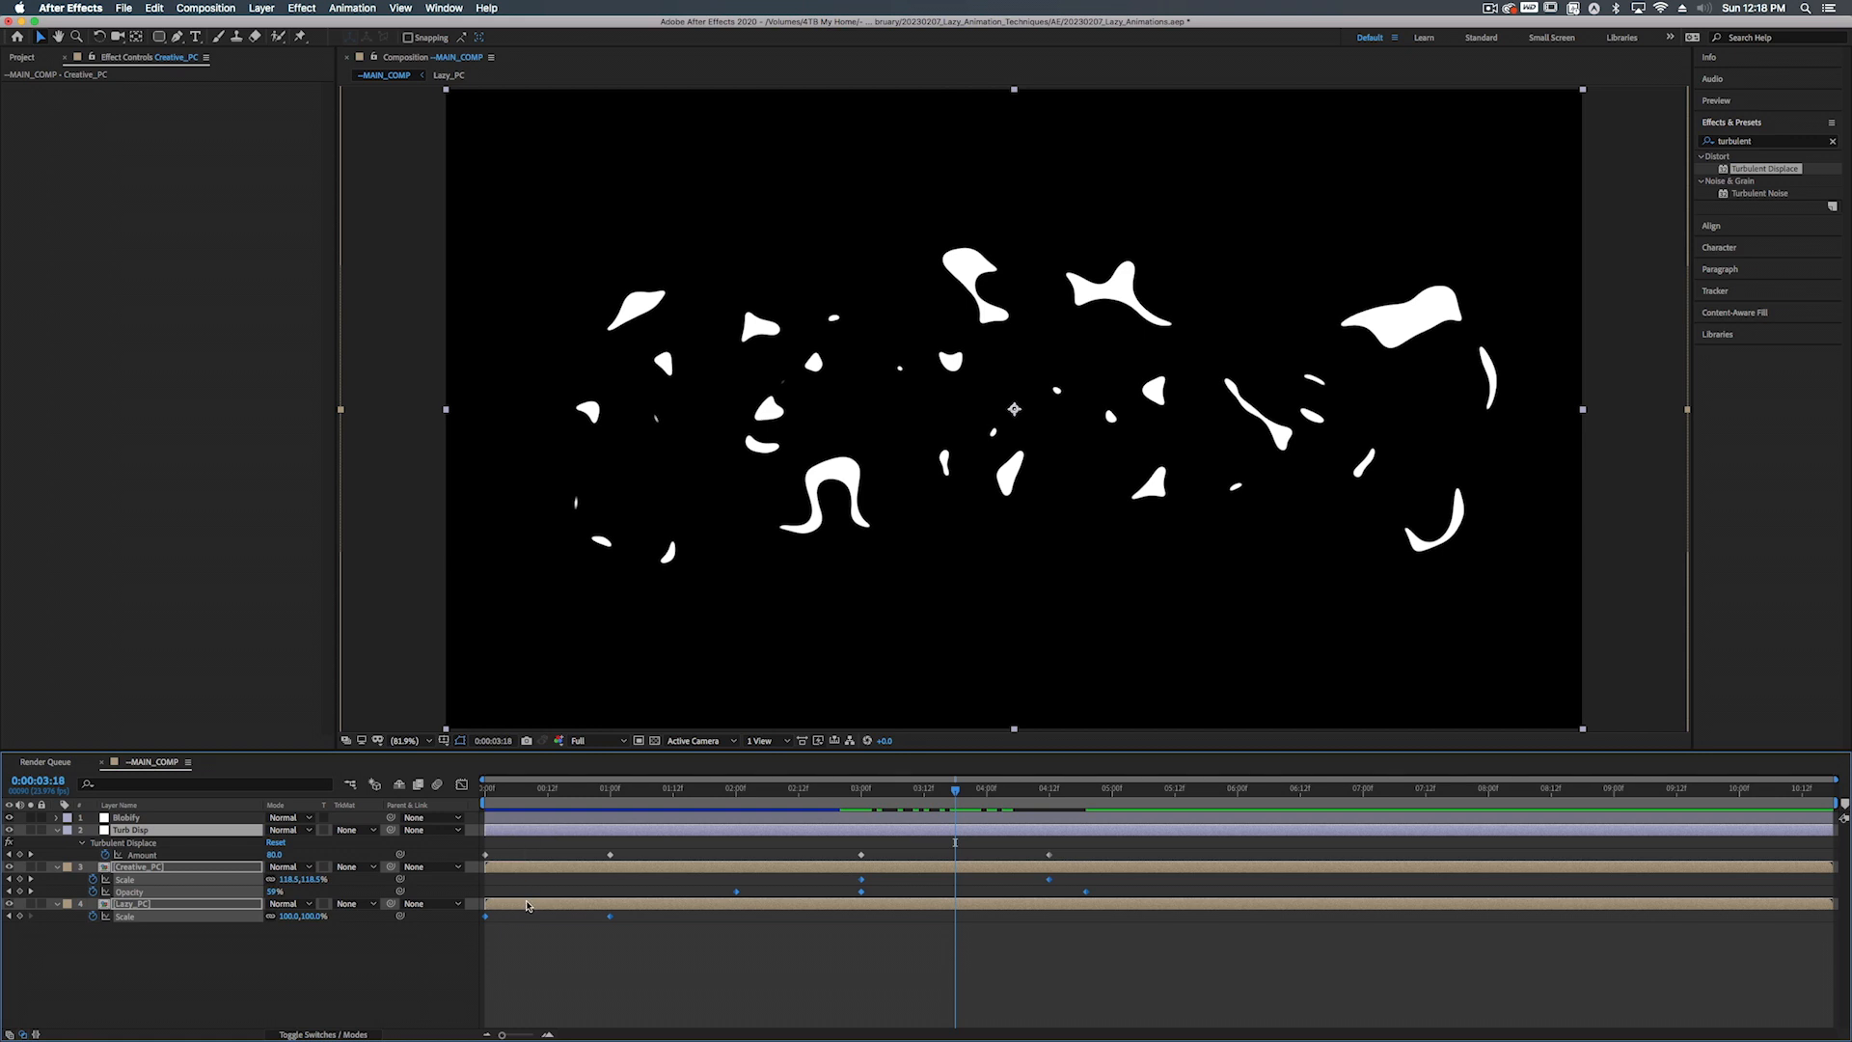
{"action": "key", "text": "u"}
{"action": "key", "text": "u"}
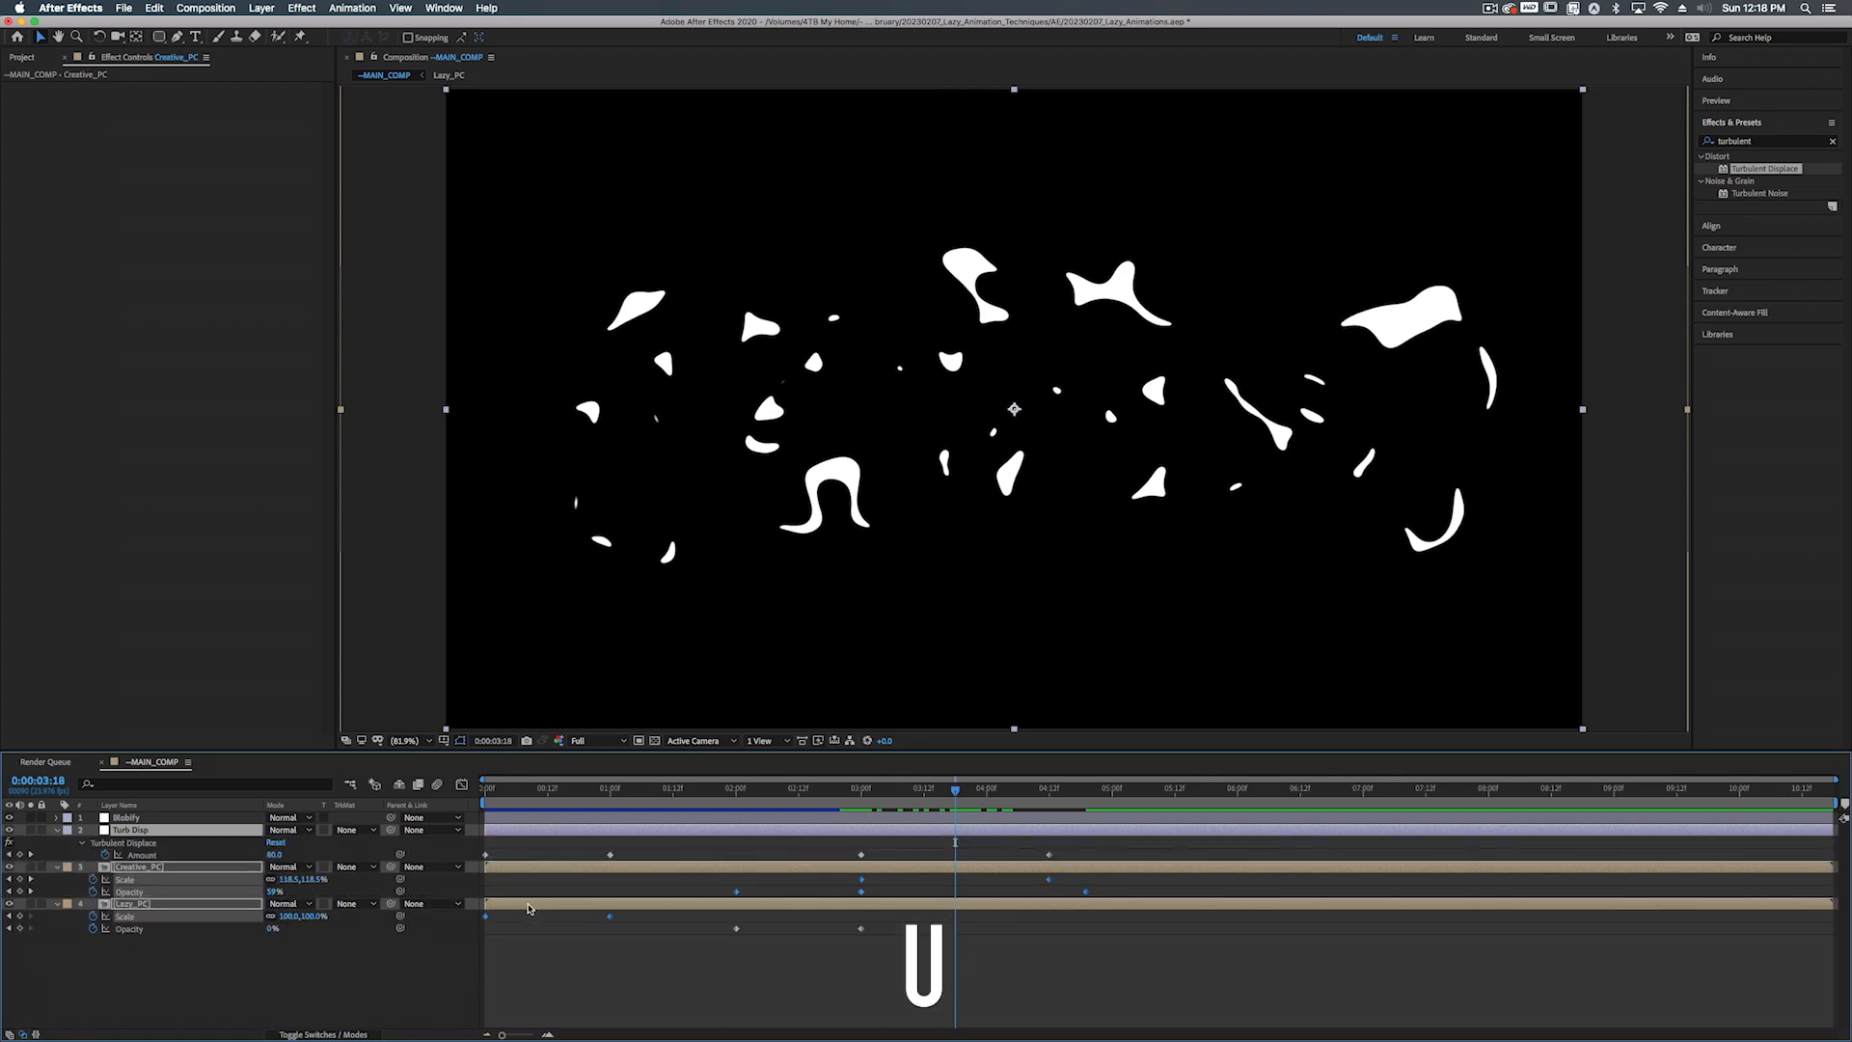
{"action": "left_click_drag", "start_coordinate": [1121, 849], "coordinate": [488, 962]}
{"action": "right_click", "coordinate": [488, 920]}
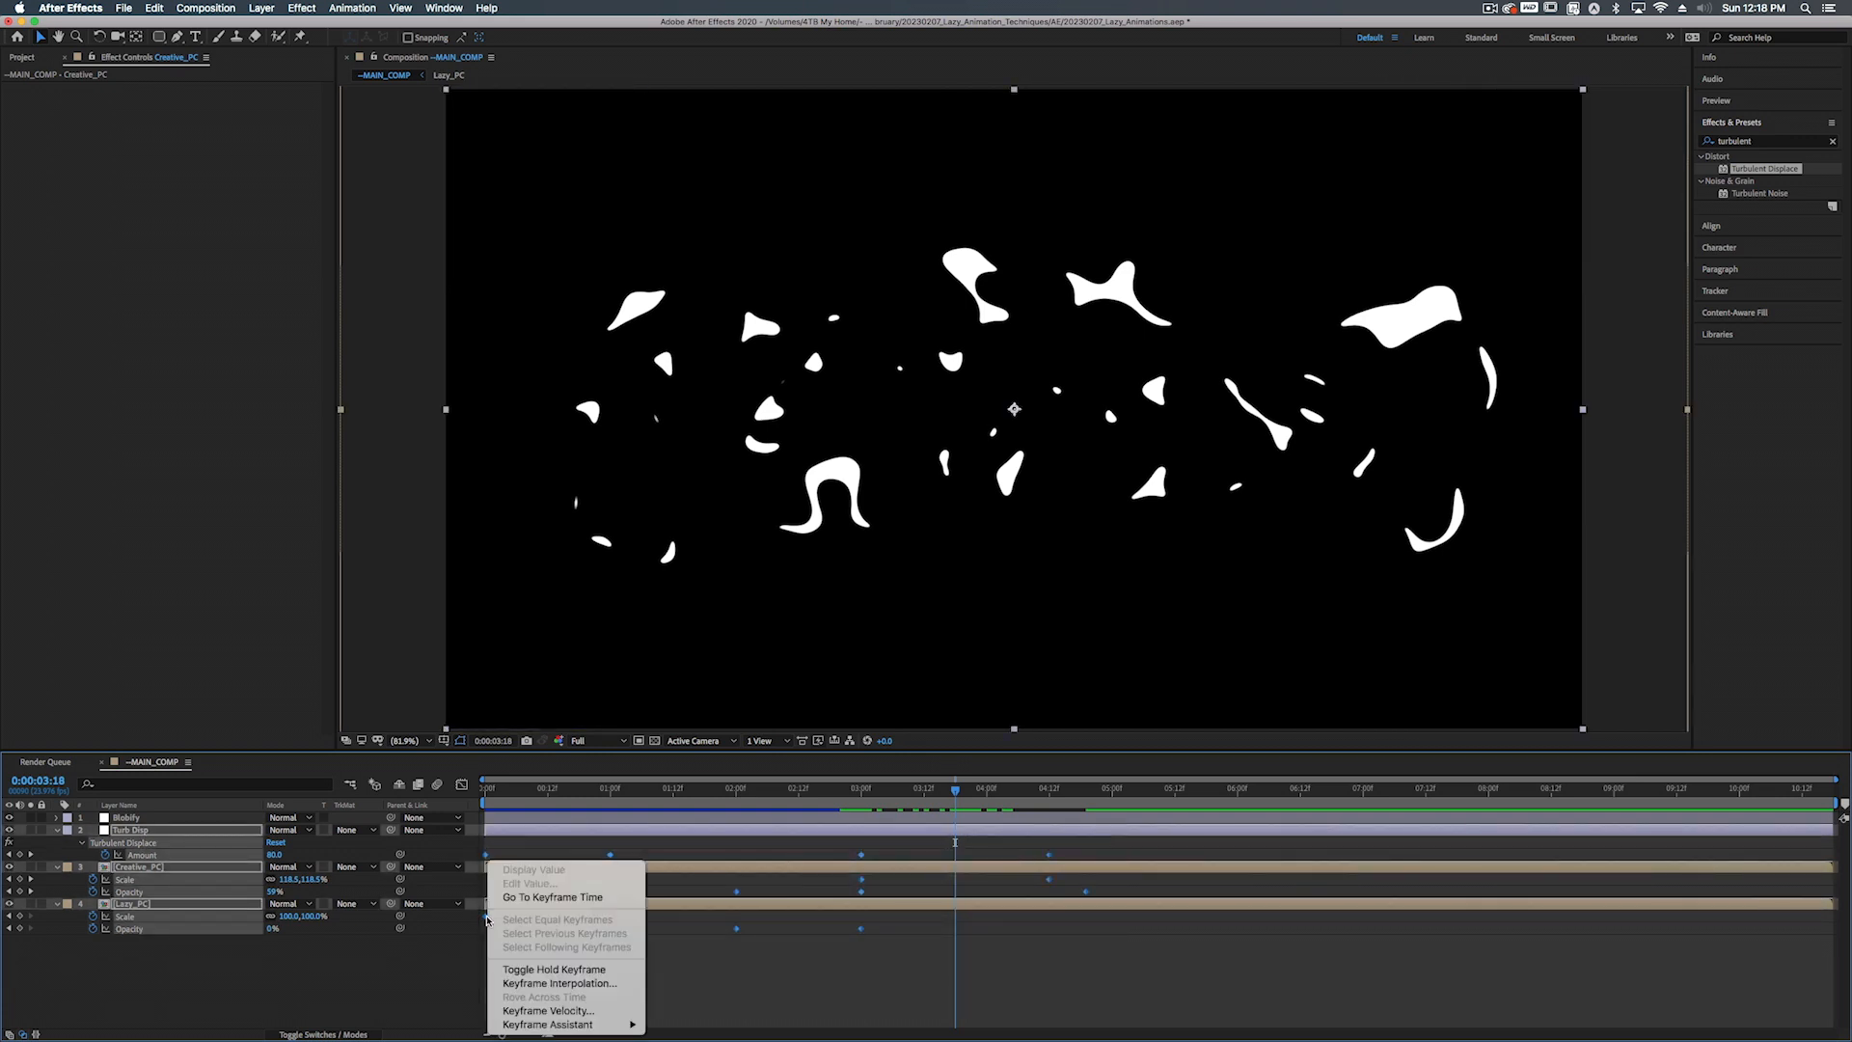
{"action": "mouse_move", "coordinate": [564, 1024]}
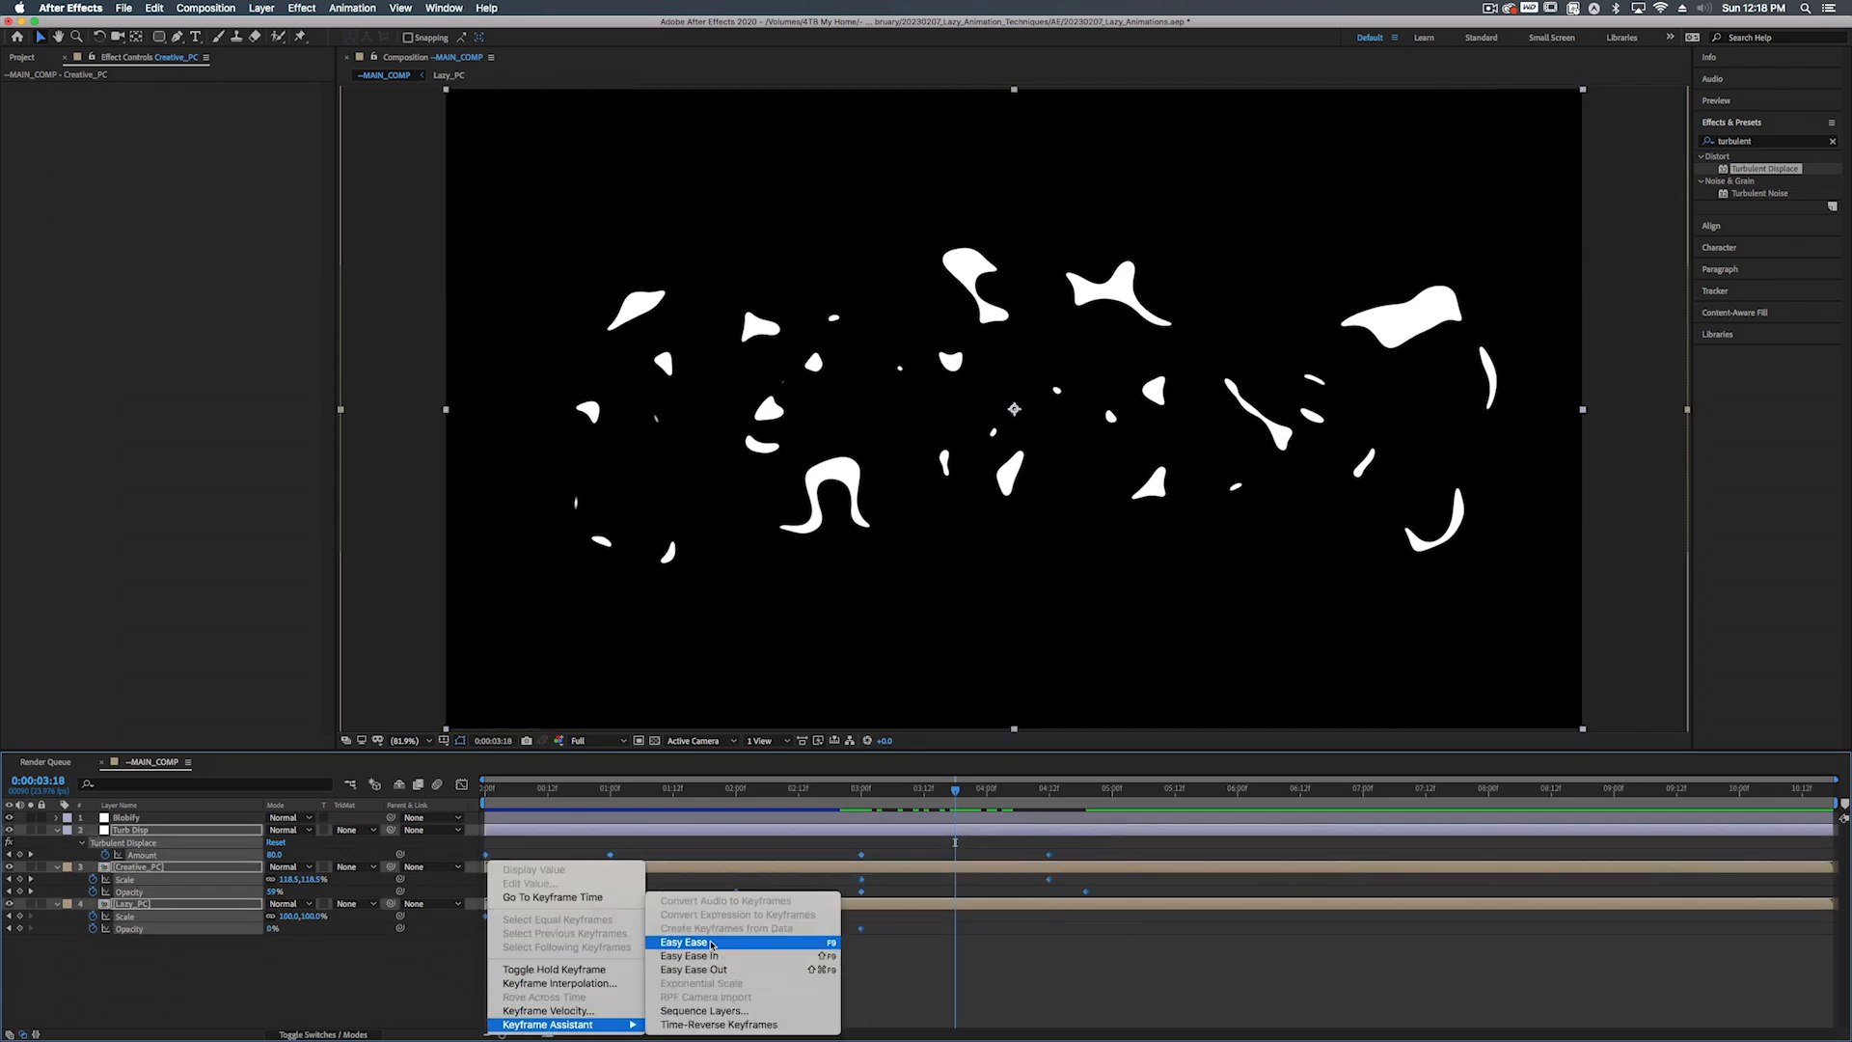
{"action": "left_click", "coordinate": [712, 944]}
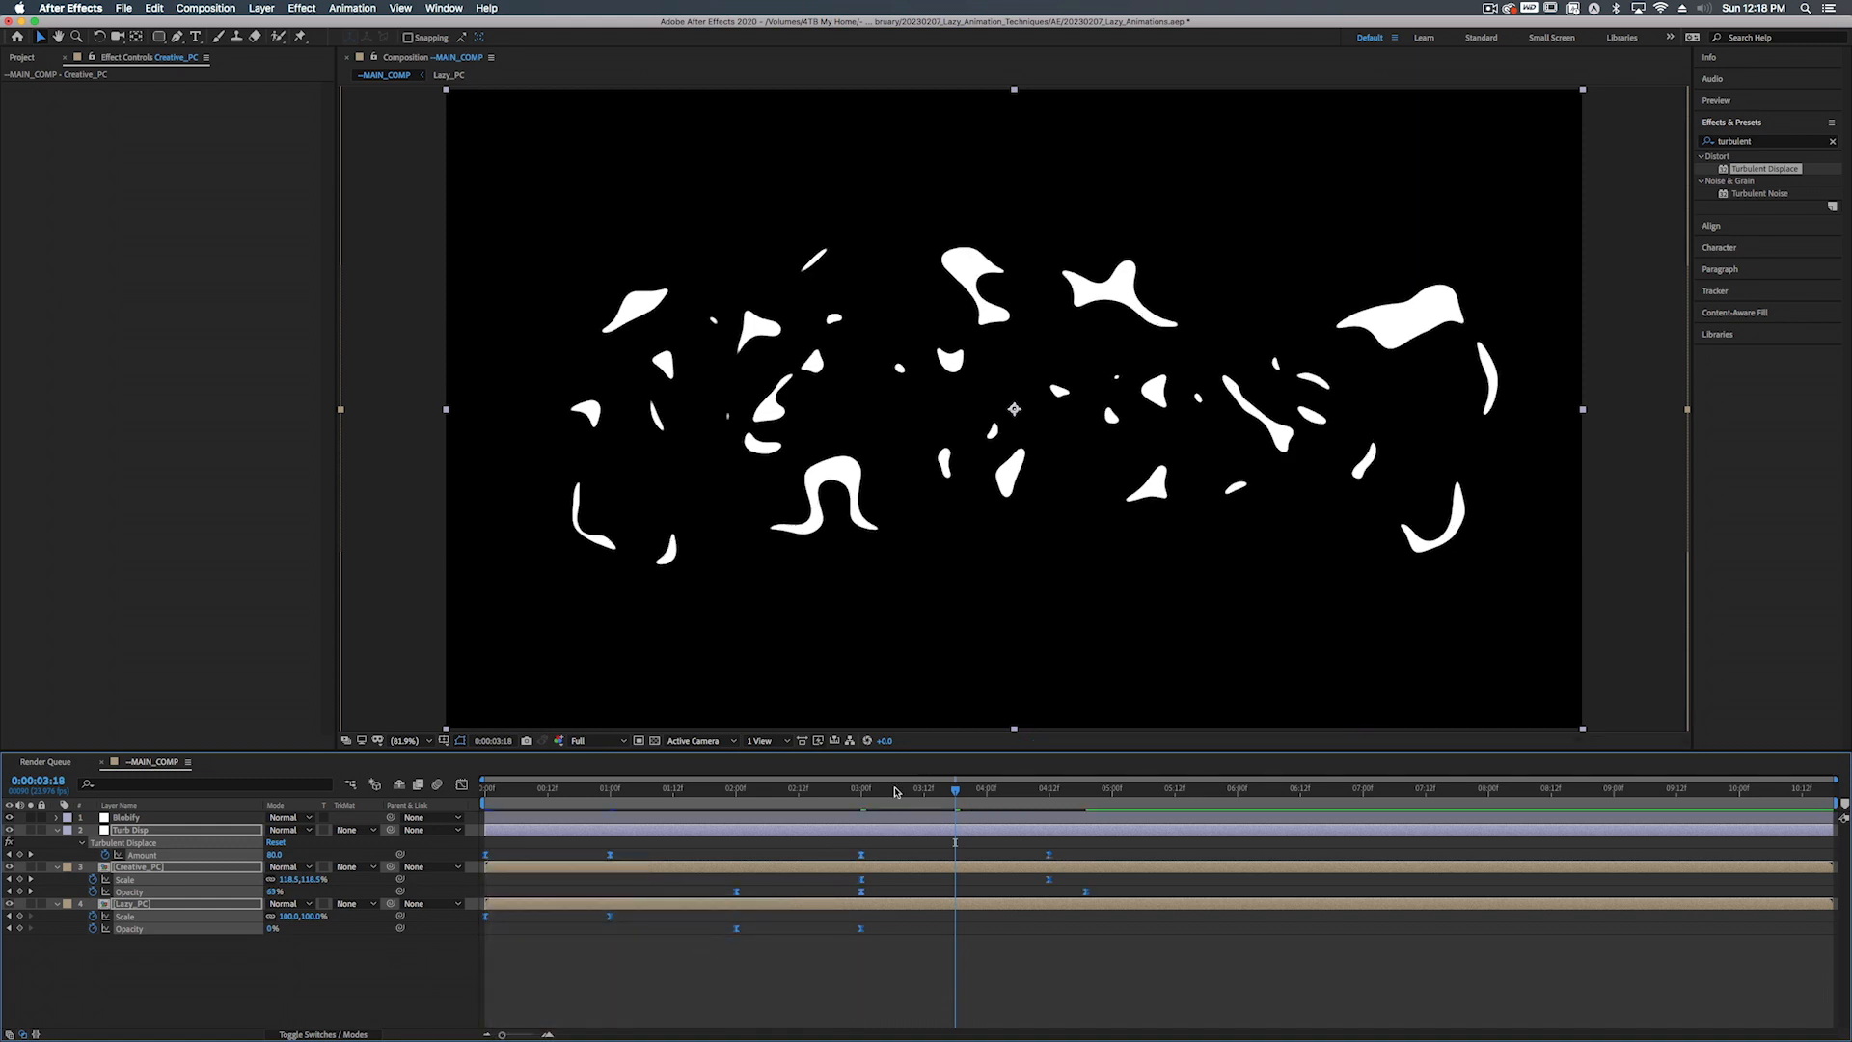
{"action": "left_click_drag", "start_coordinate": [895, 792], "coordinate": [858, 783]}
{"action": "key", "text": "space"}
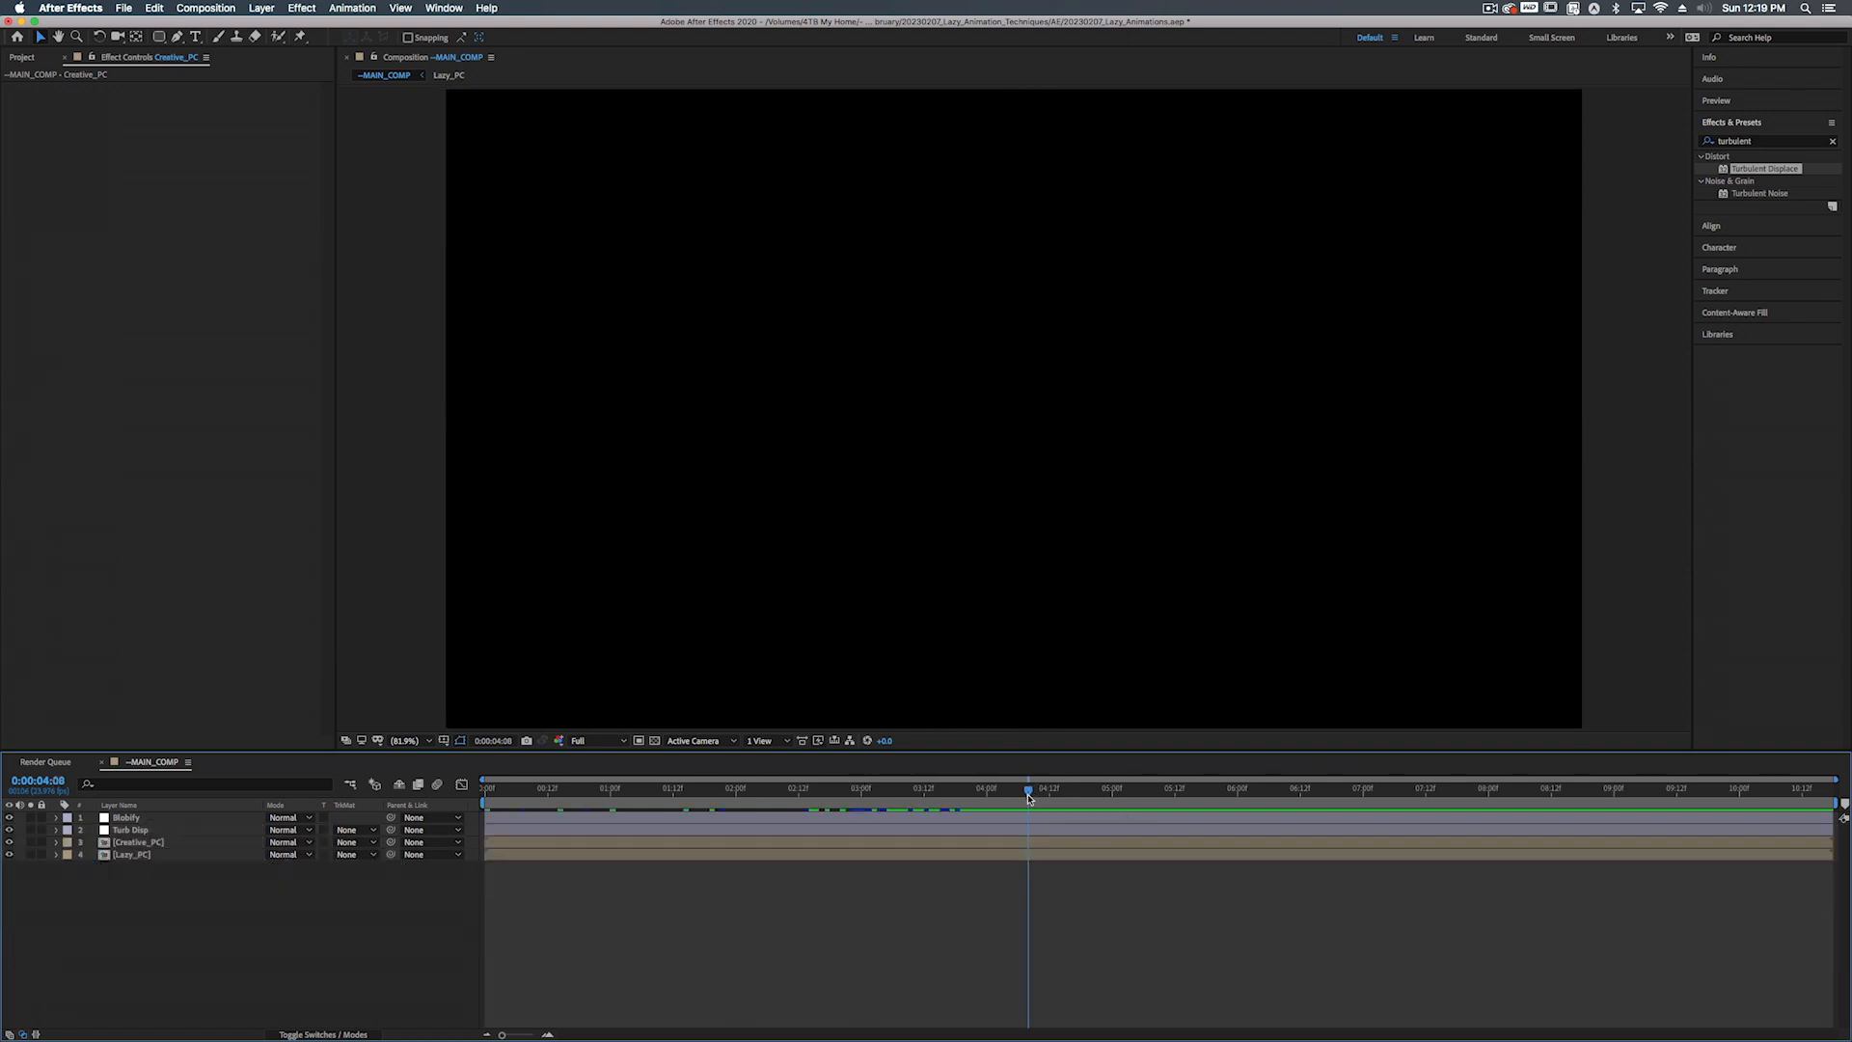
End the work area at 0:00:04:08, trim the composition to it and play back the result
{"action": "key", "text": "n"}
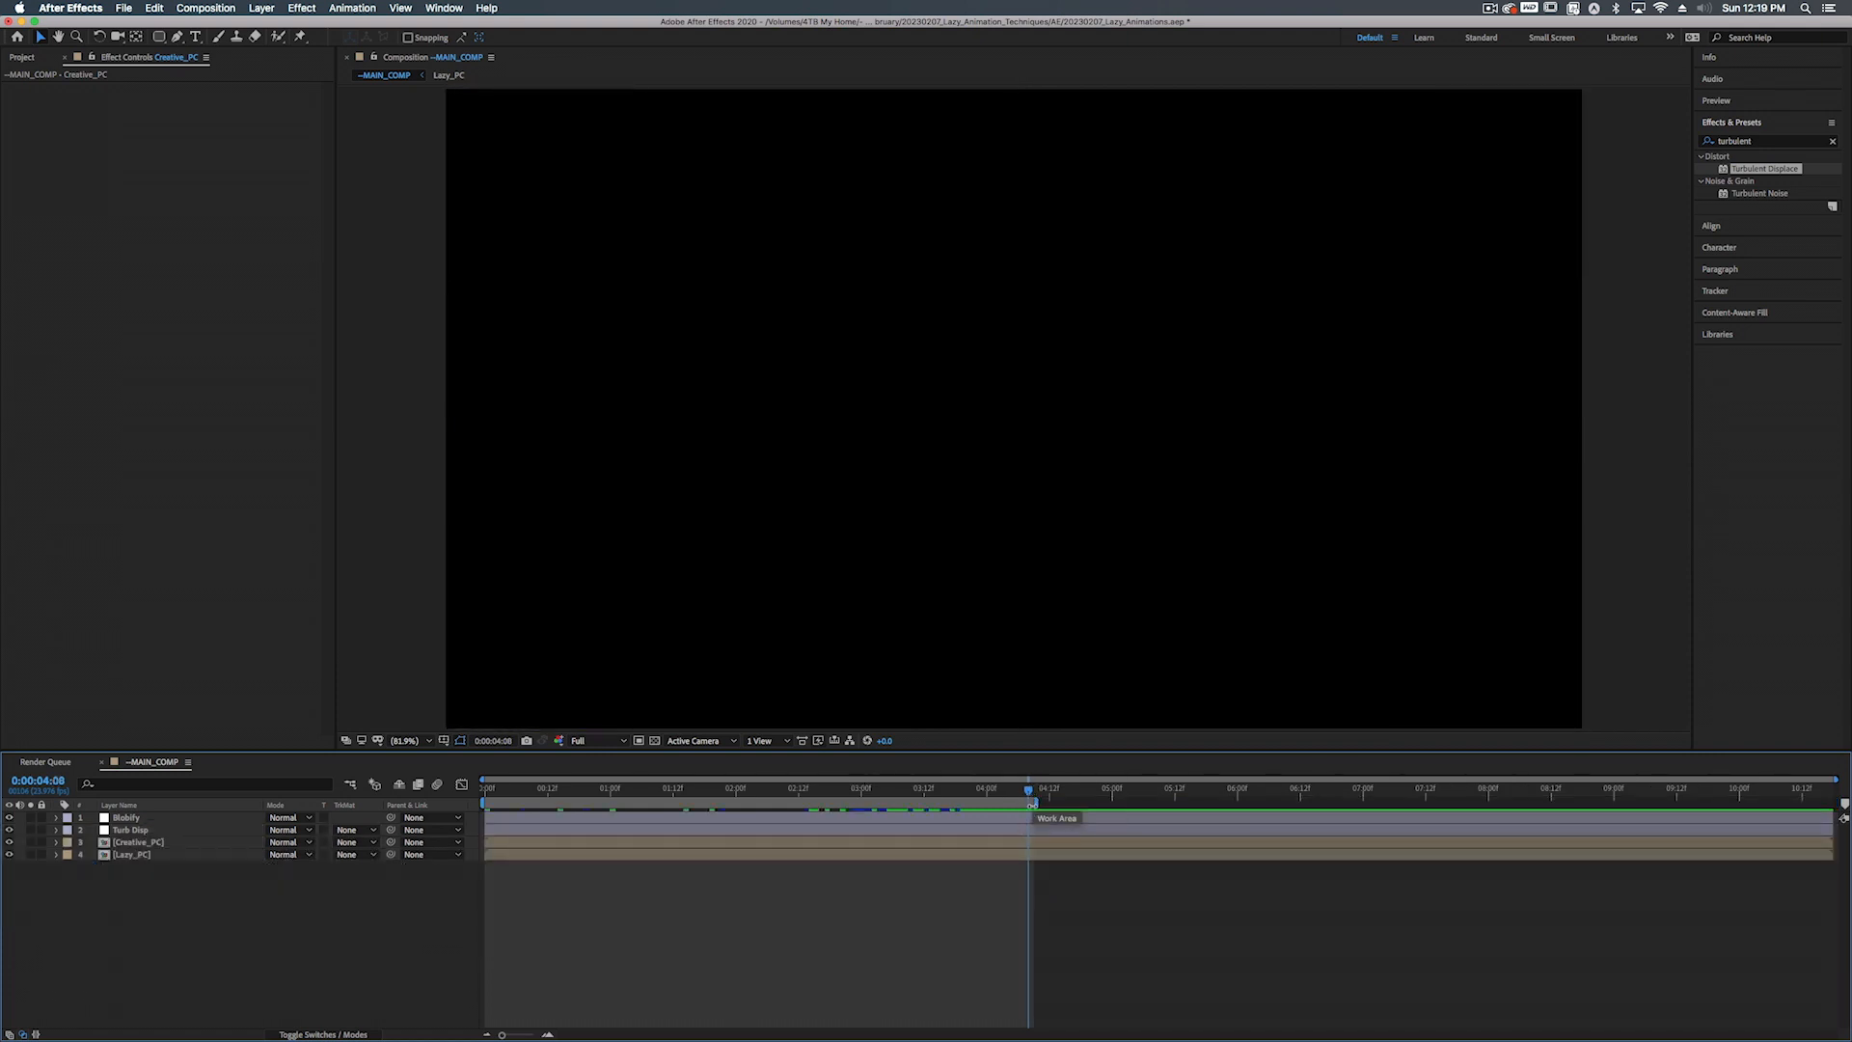
{"action": "left_click", "coordinate": [206, 9]}
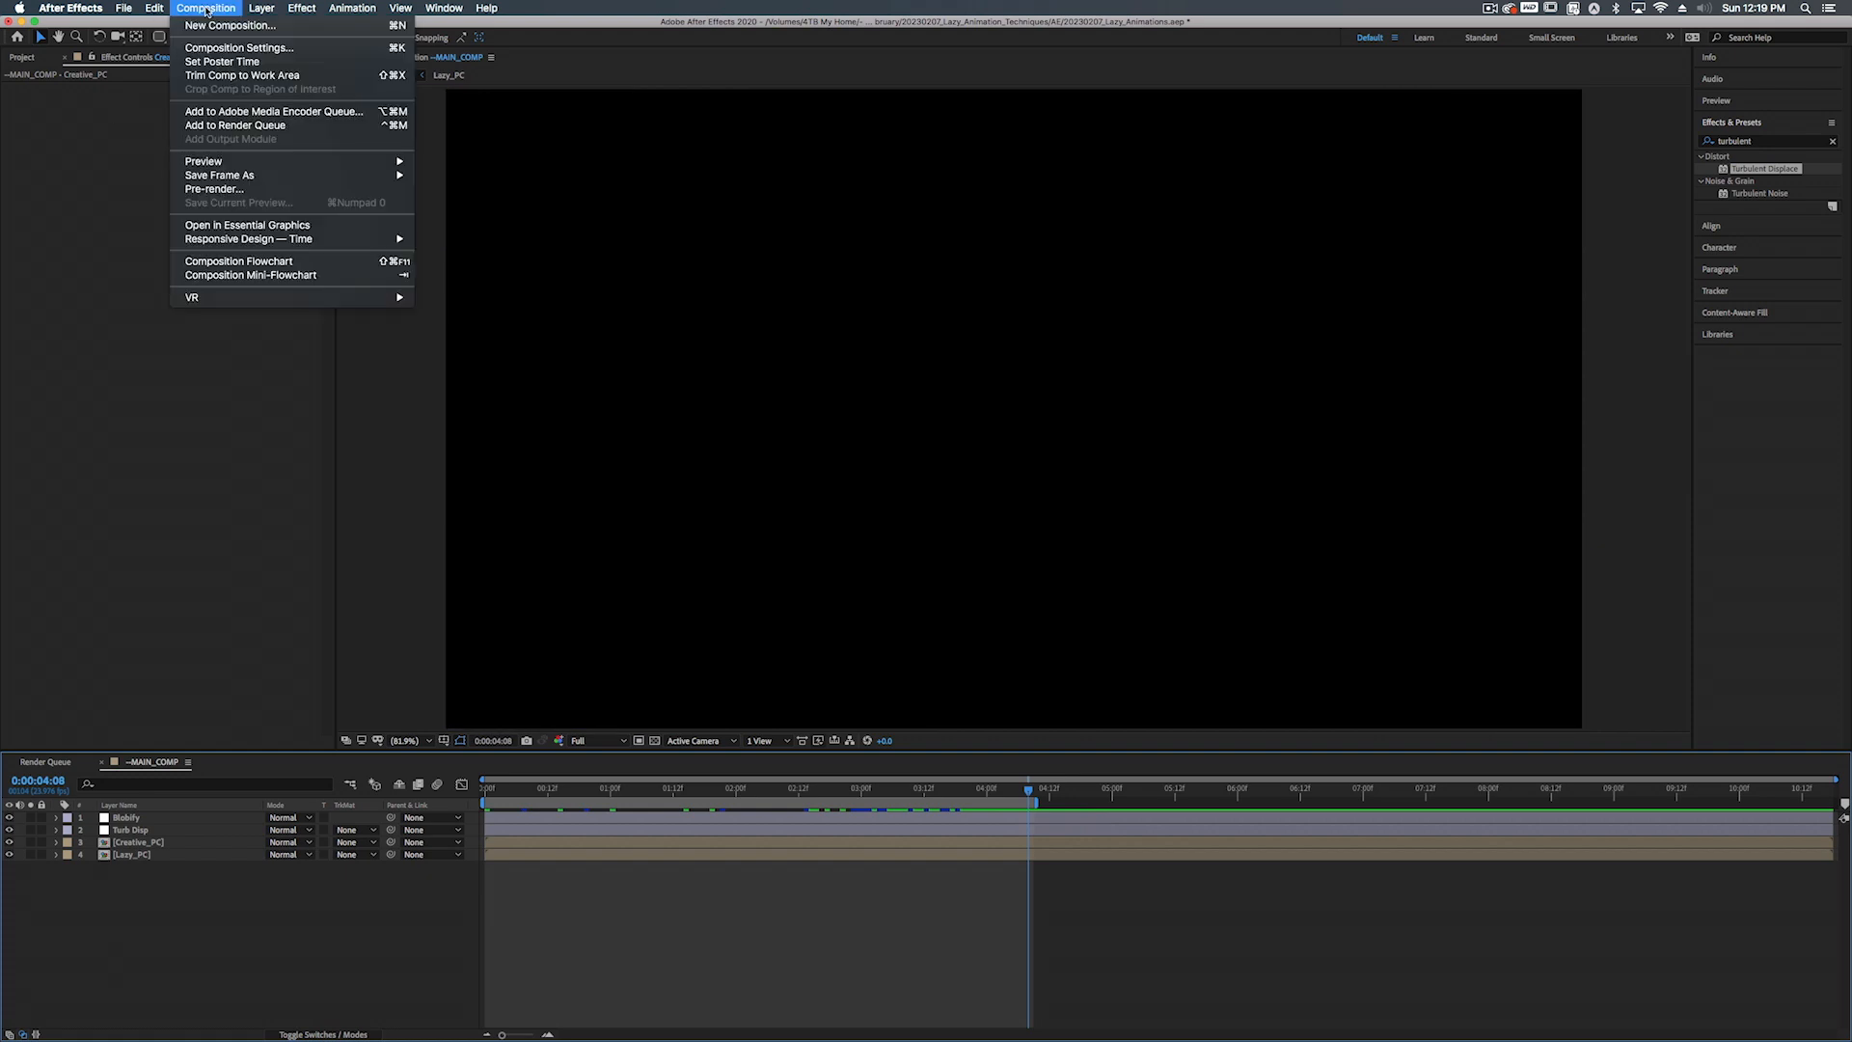
{"action": "left_click", "coordinate": [211, 76]}
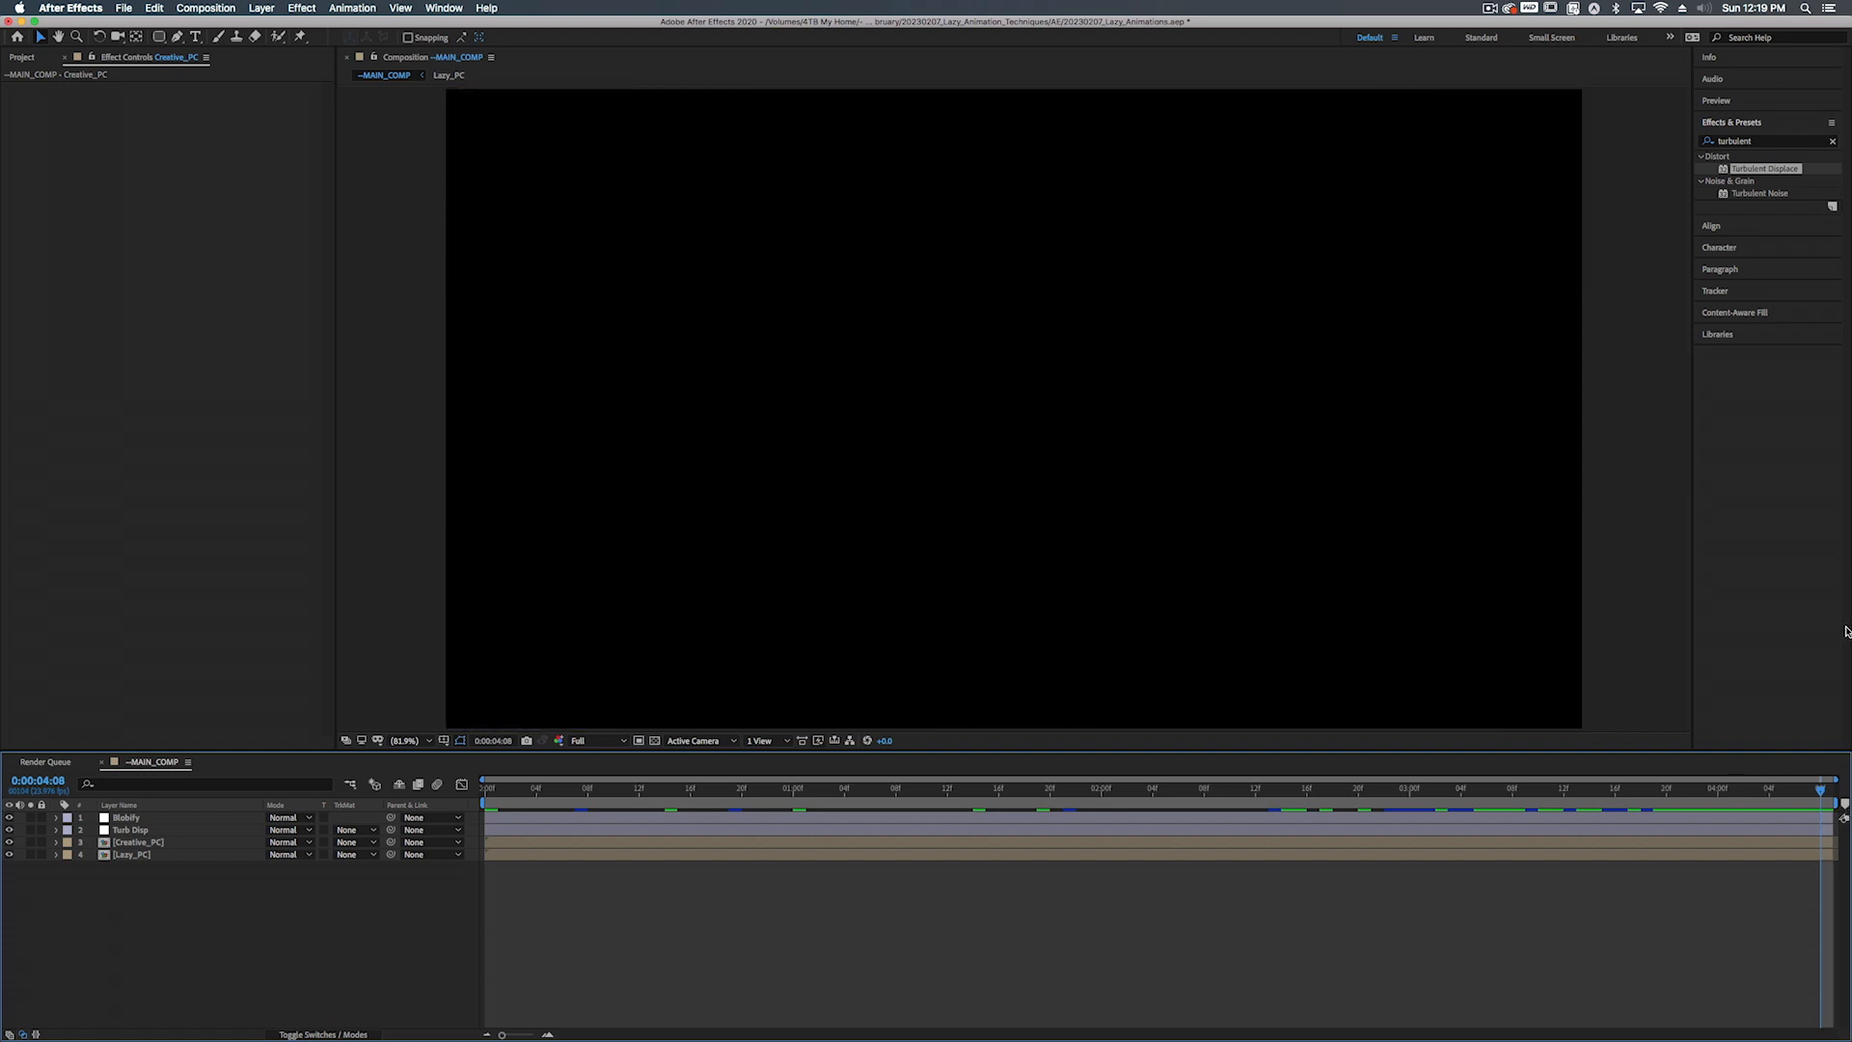
{"action": "key", "text": "space"}
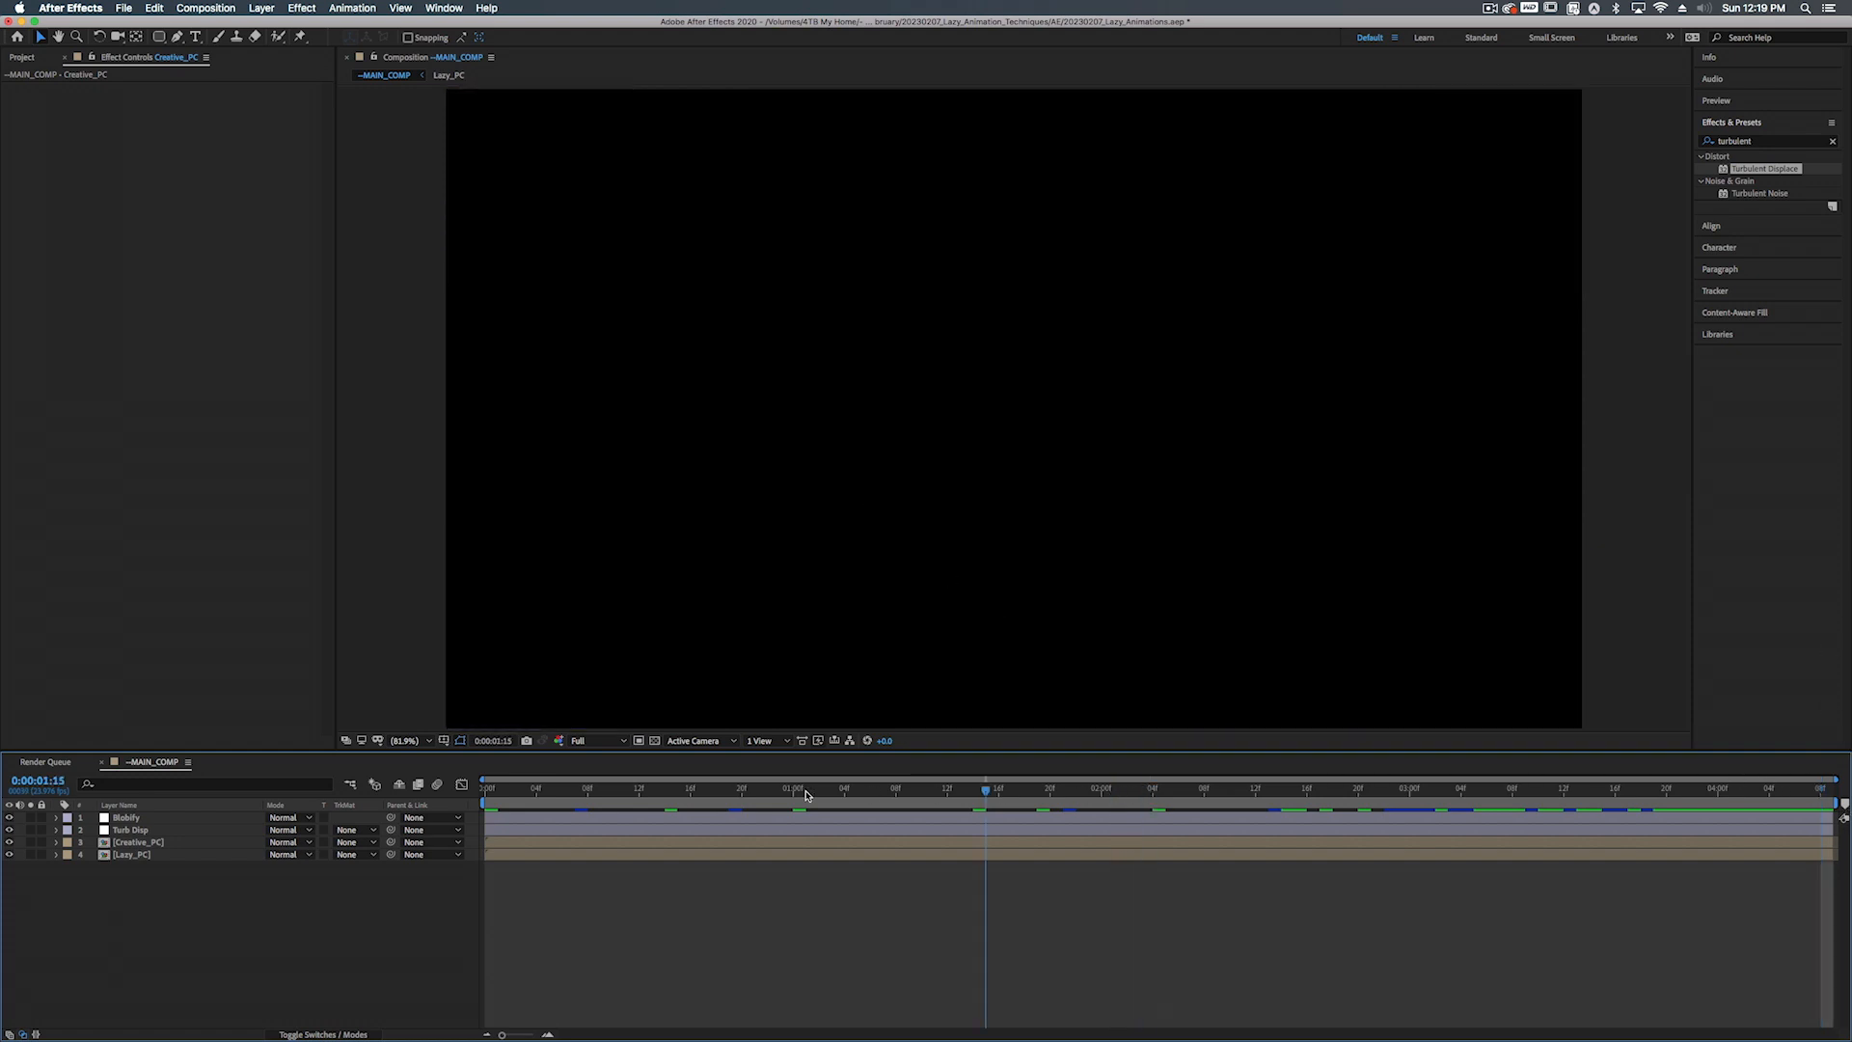
Pre-compose all four layers of the main composition, from Blobify to Lazy_PC, moving all attributes into the new composition
{"action": "left_click", "coordinate": [145, 818]}
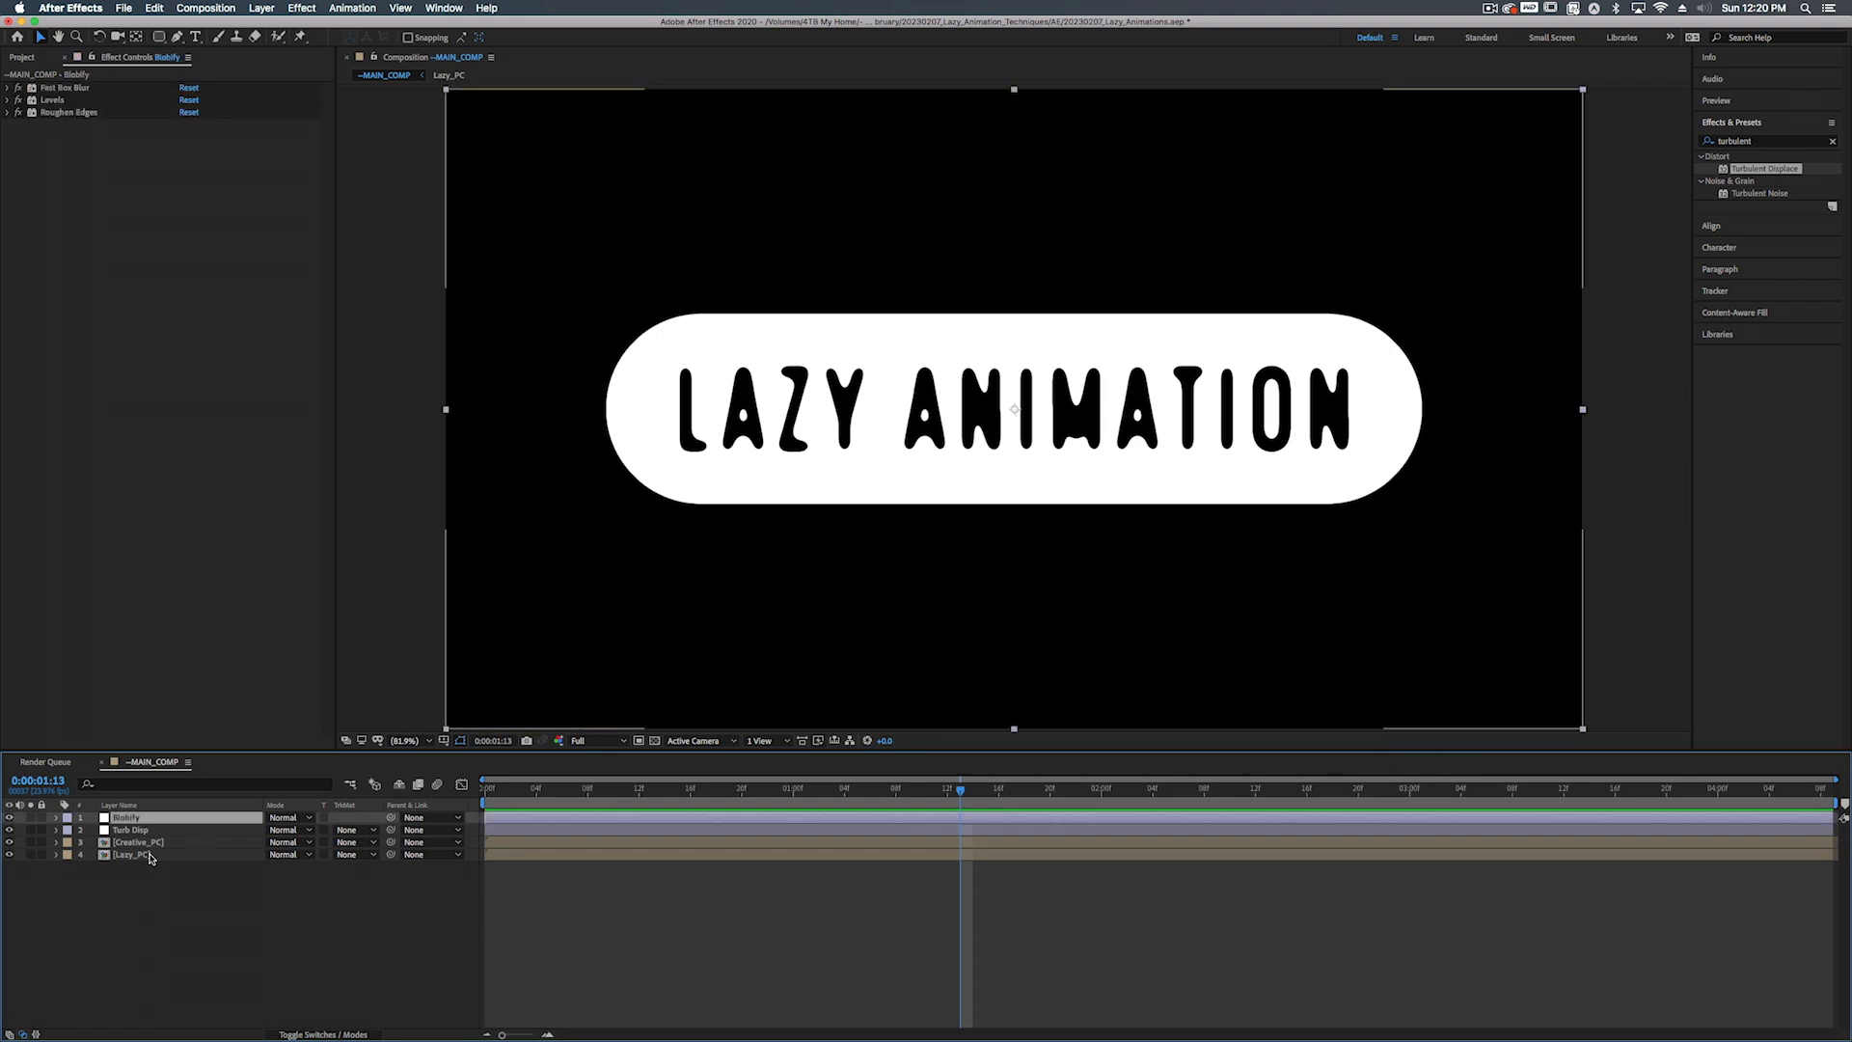
{"action": "left_click", "coordinate": [151, 854], "text": "shift"}
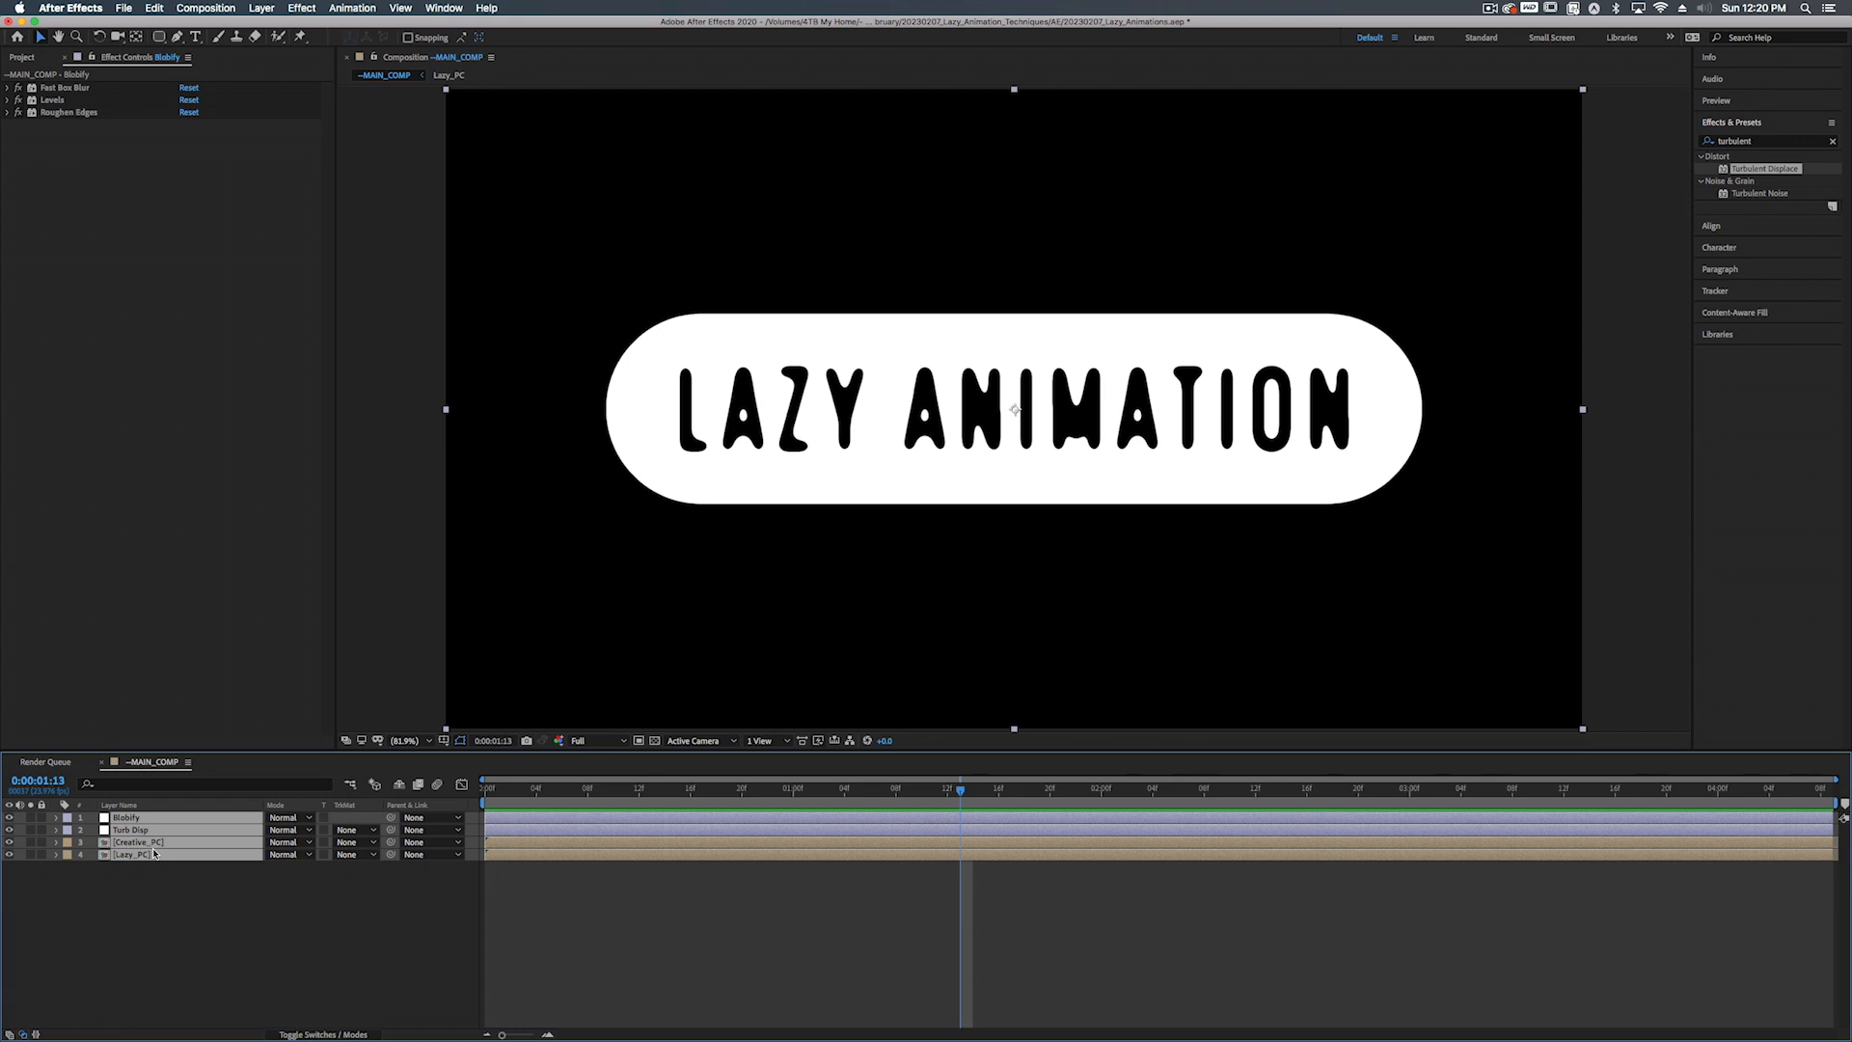
{"action": "key", "text": "shift+super+c"}
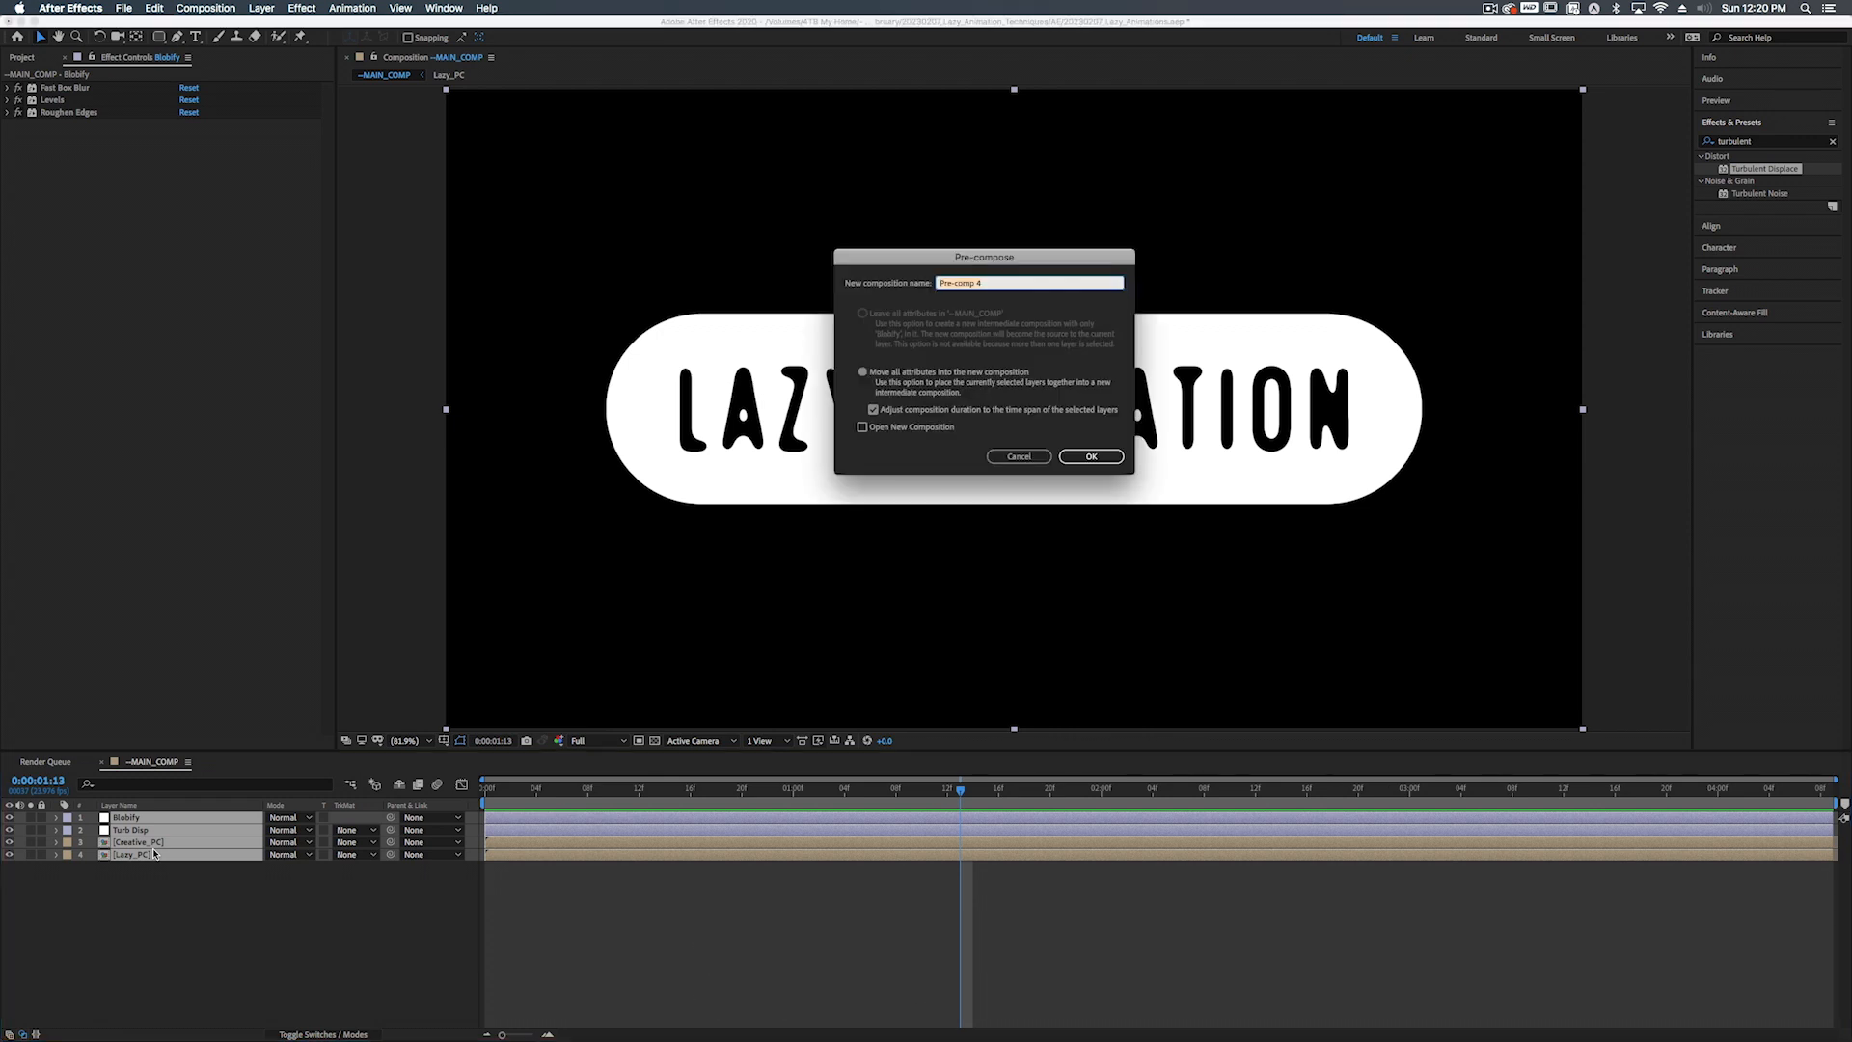
{"action": "left_click", "coordinate": [1084, 455]}
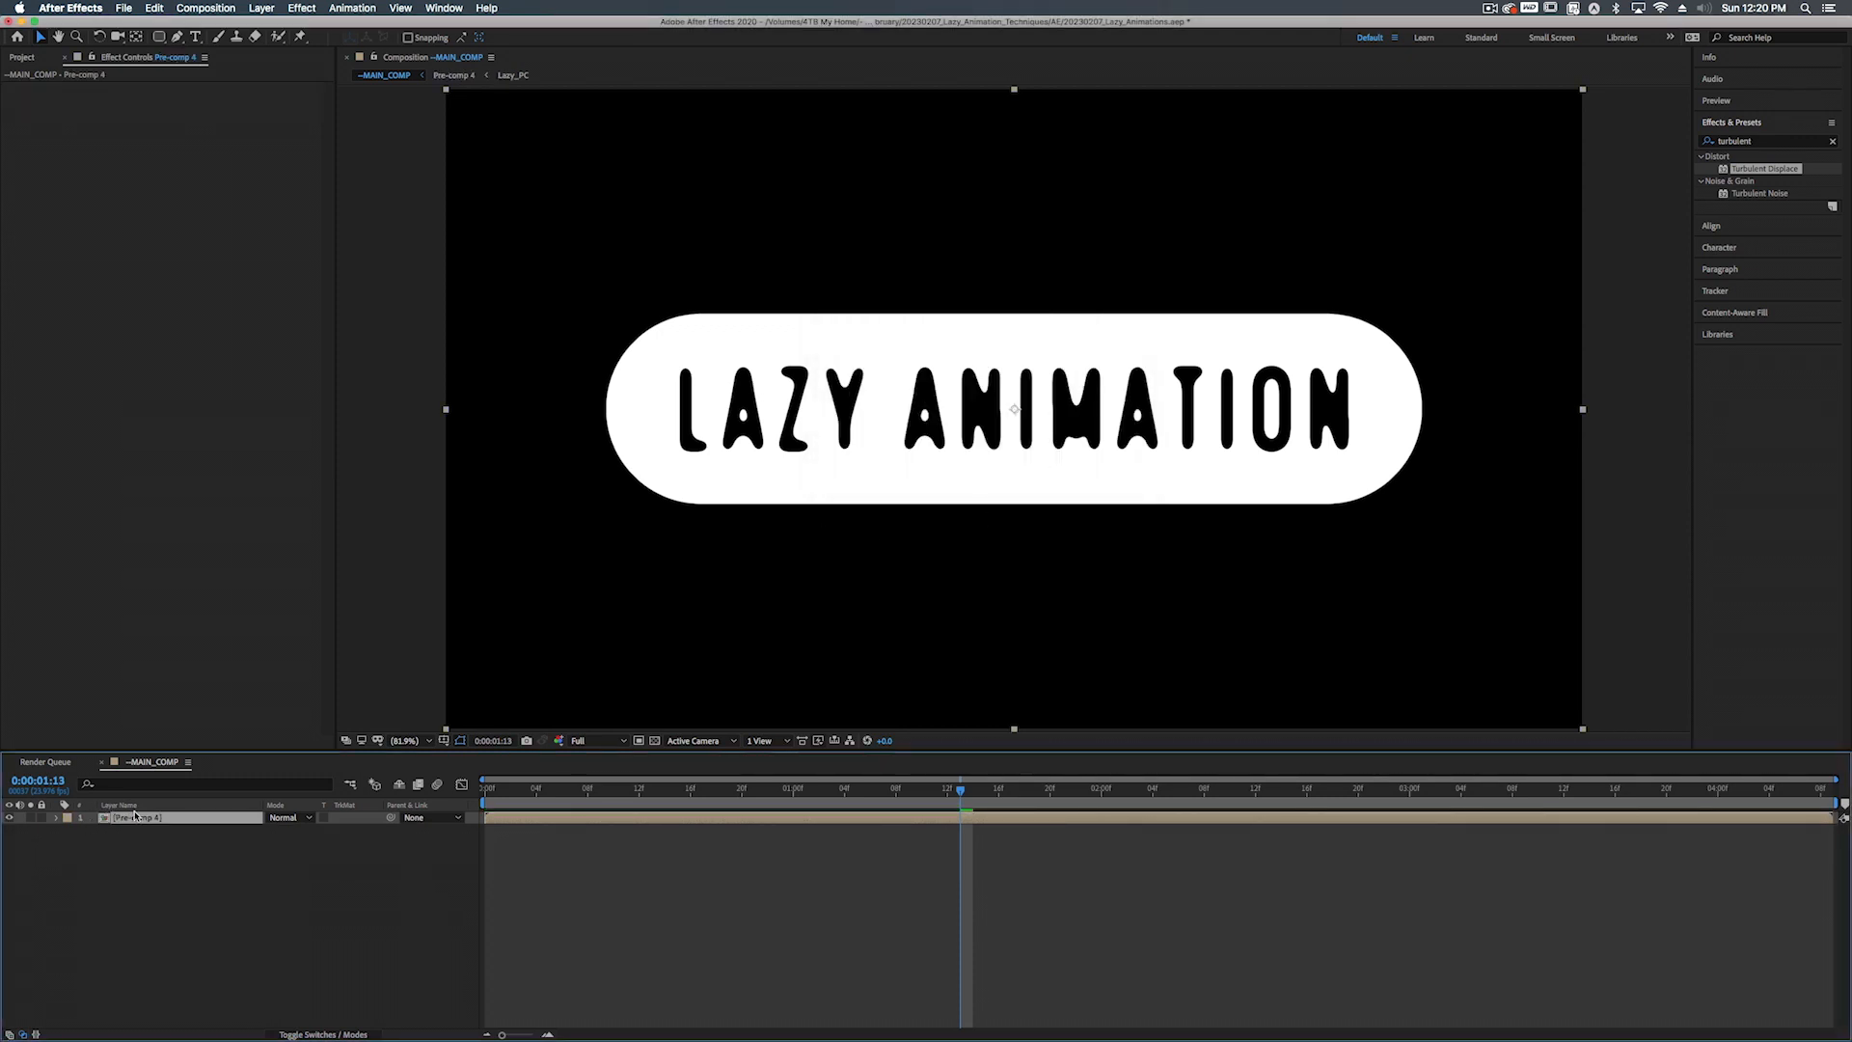
Rename the pre-composed layer Graphic_COLOR and copy that name
{"action": "key", "text": "Return"}
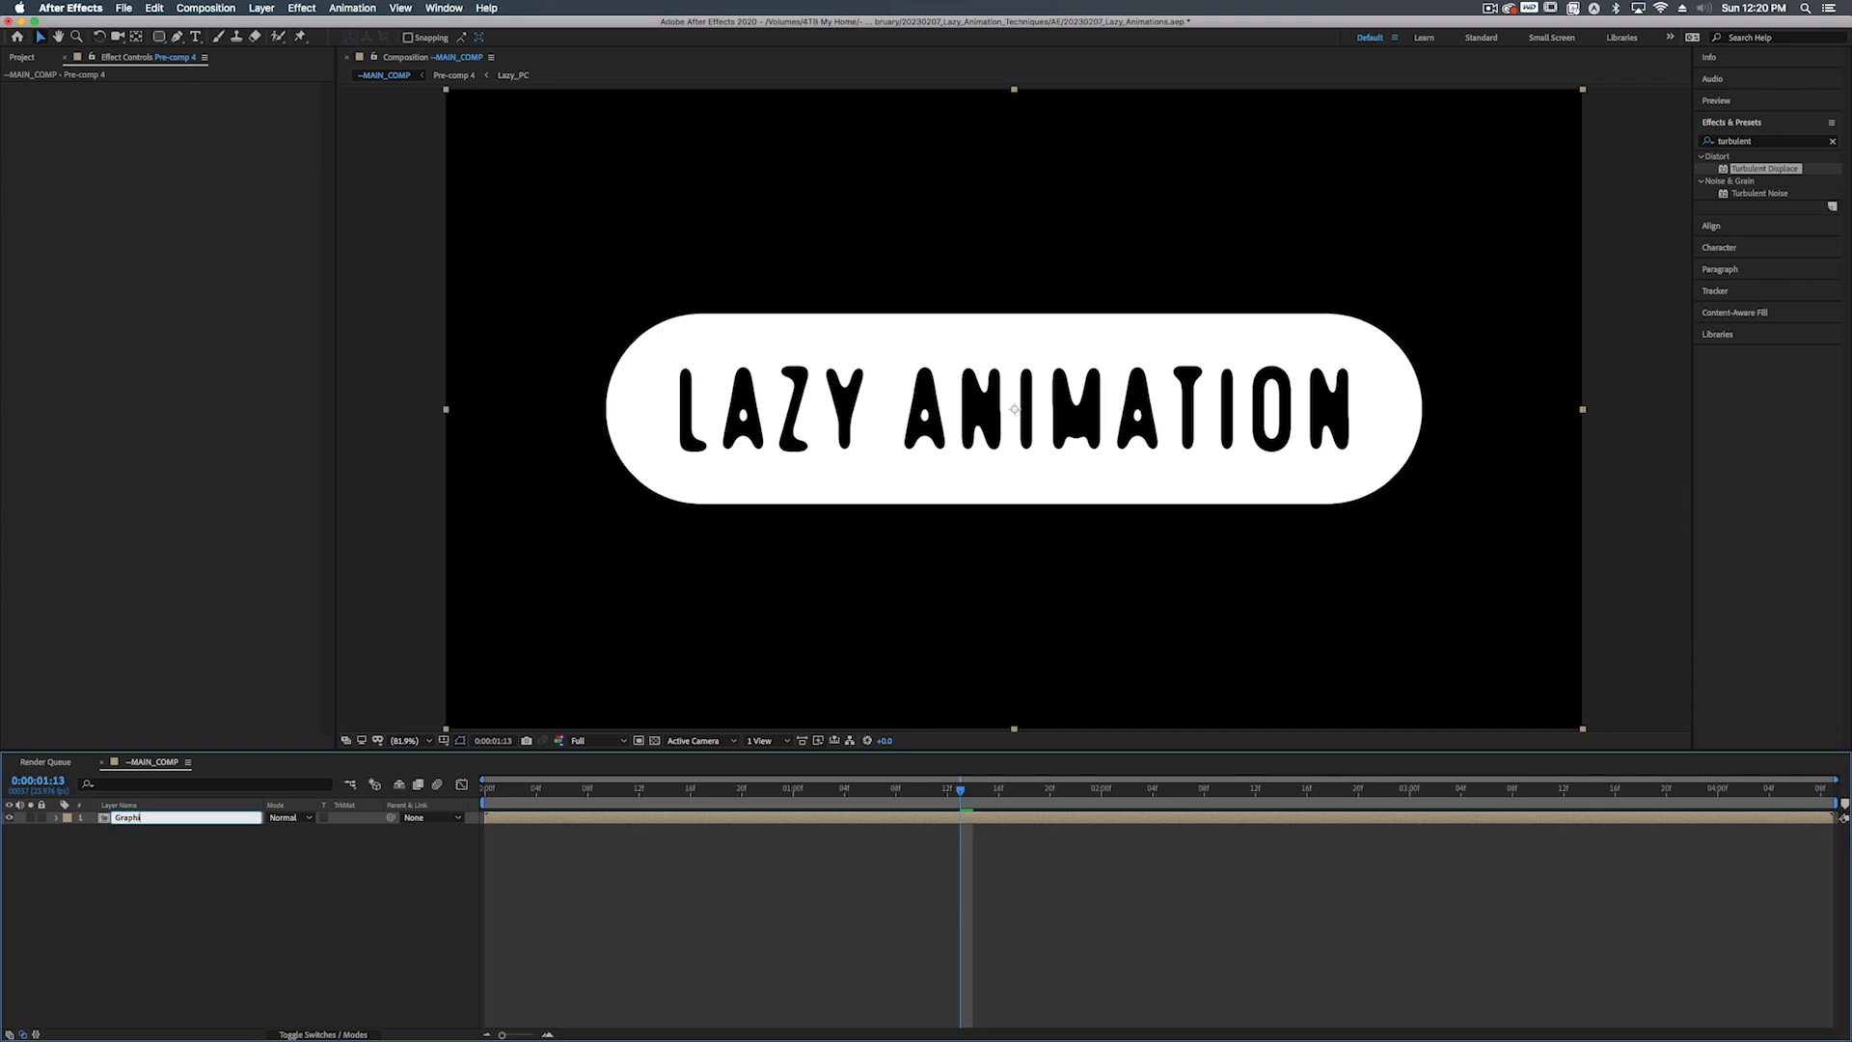
{"action": "type", "text": "OLOR"}
{"action": "key", "text": "super+c"}
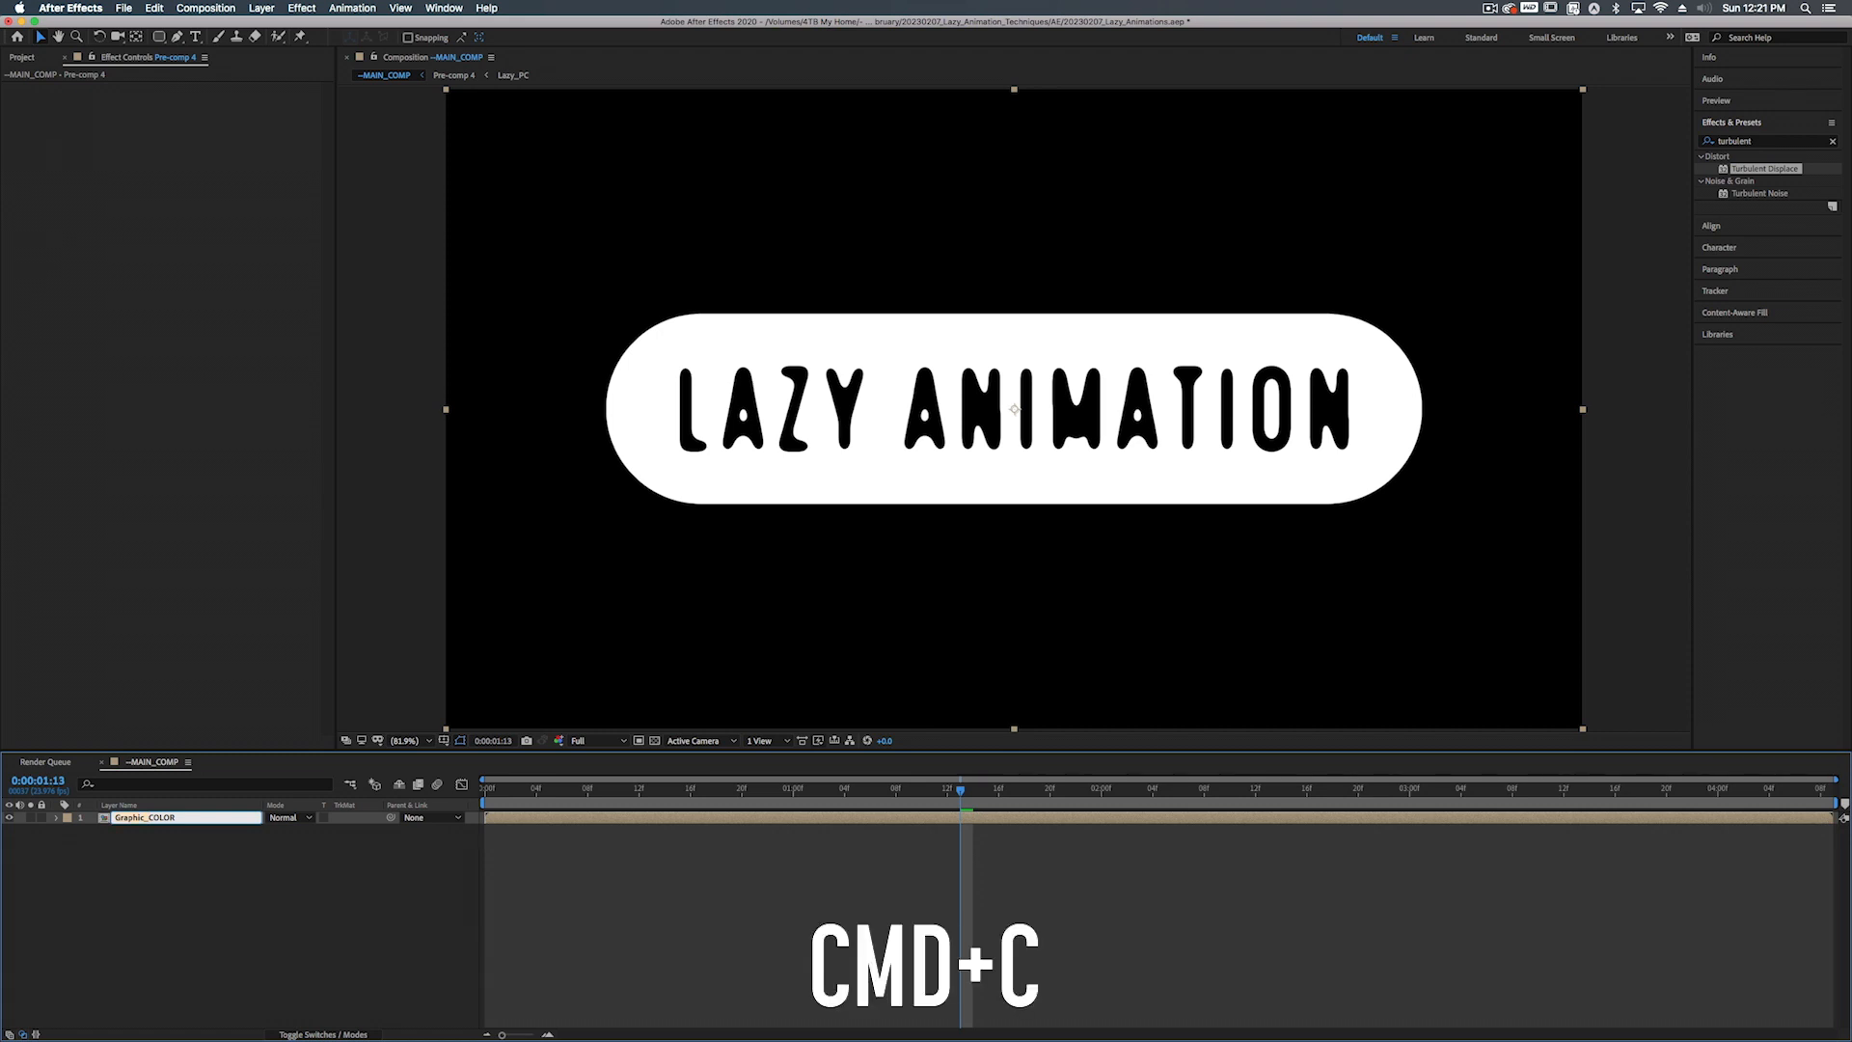
{"action": "key", "text": "Return"}
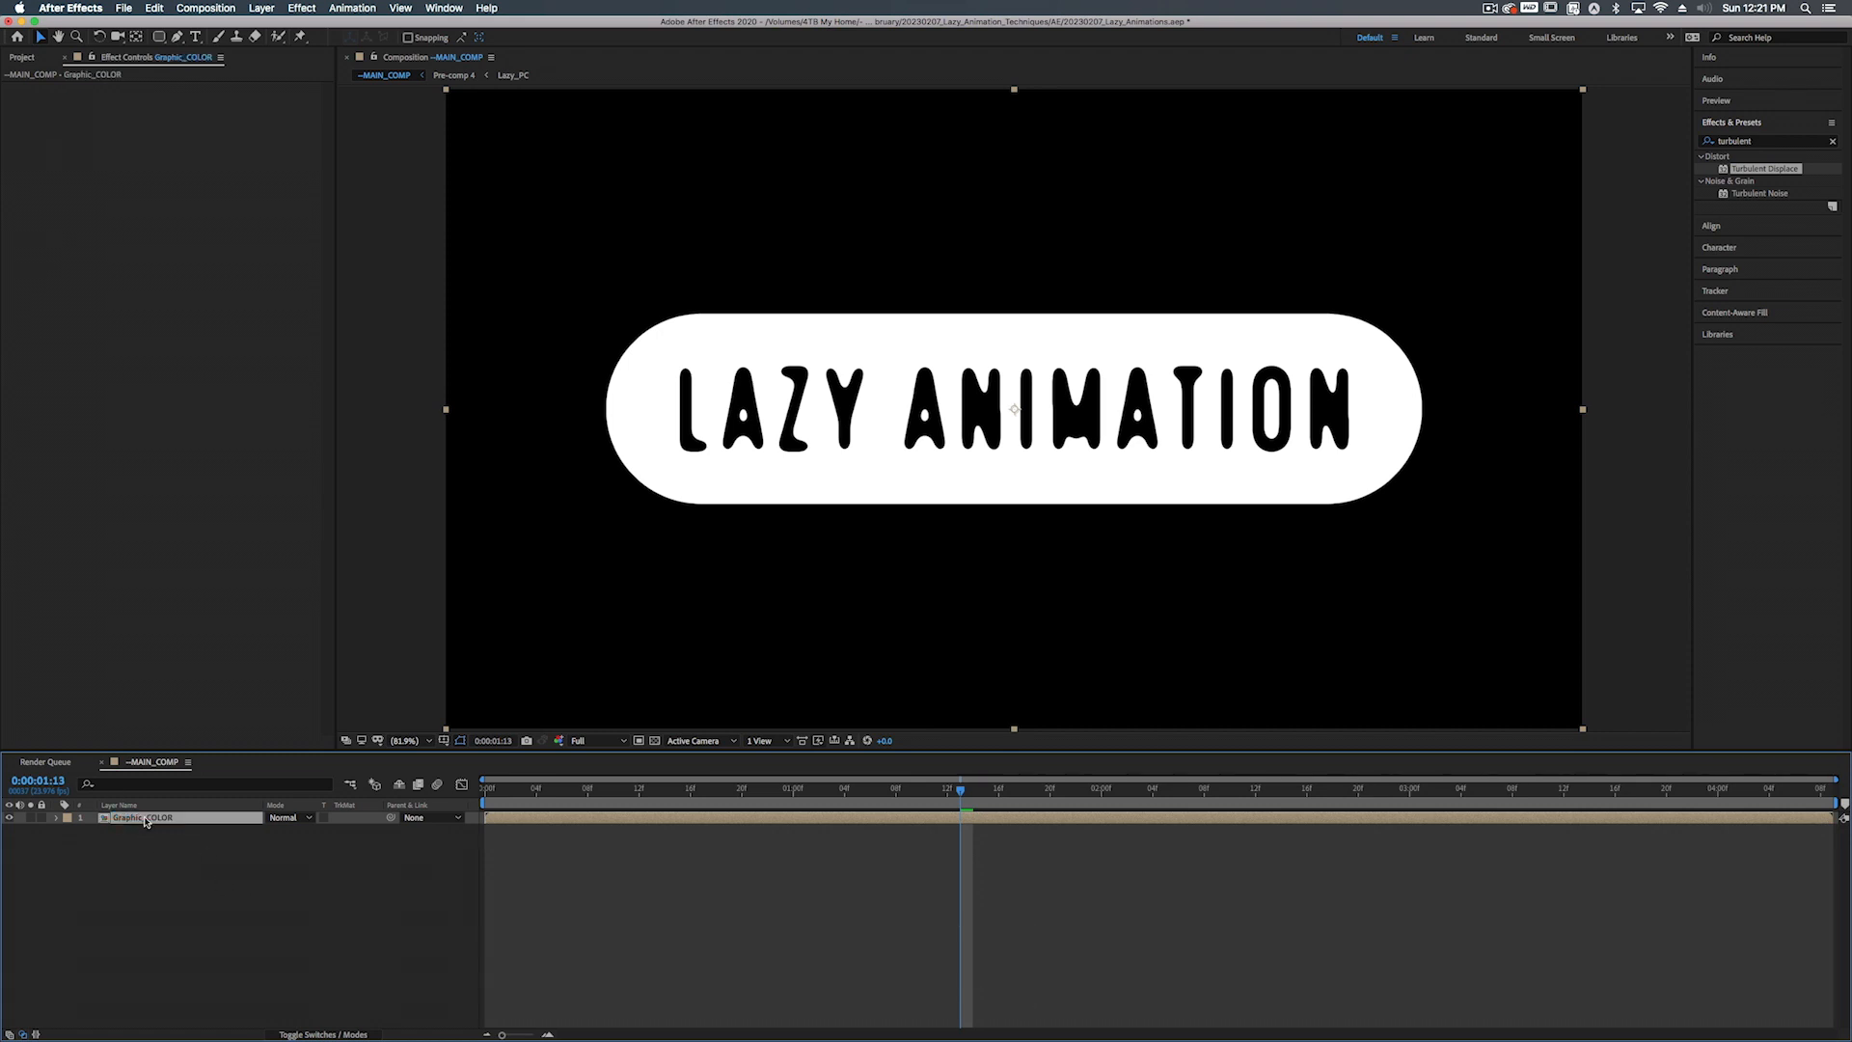
Apply the Fill effect to Graphic_COLOR and sample its color from the purple swatch in the library's color themes
{"action": "left_click", "coordinate": [1757, 143]}
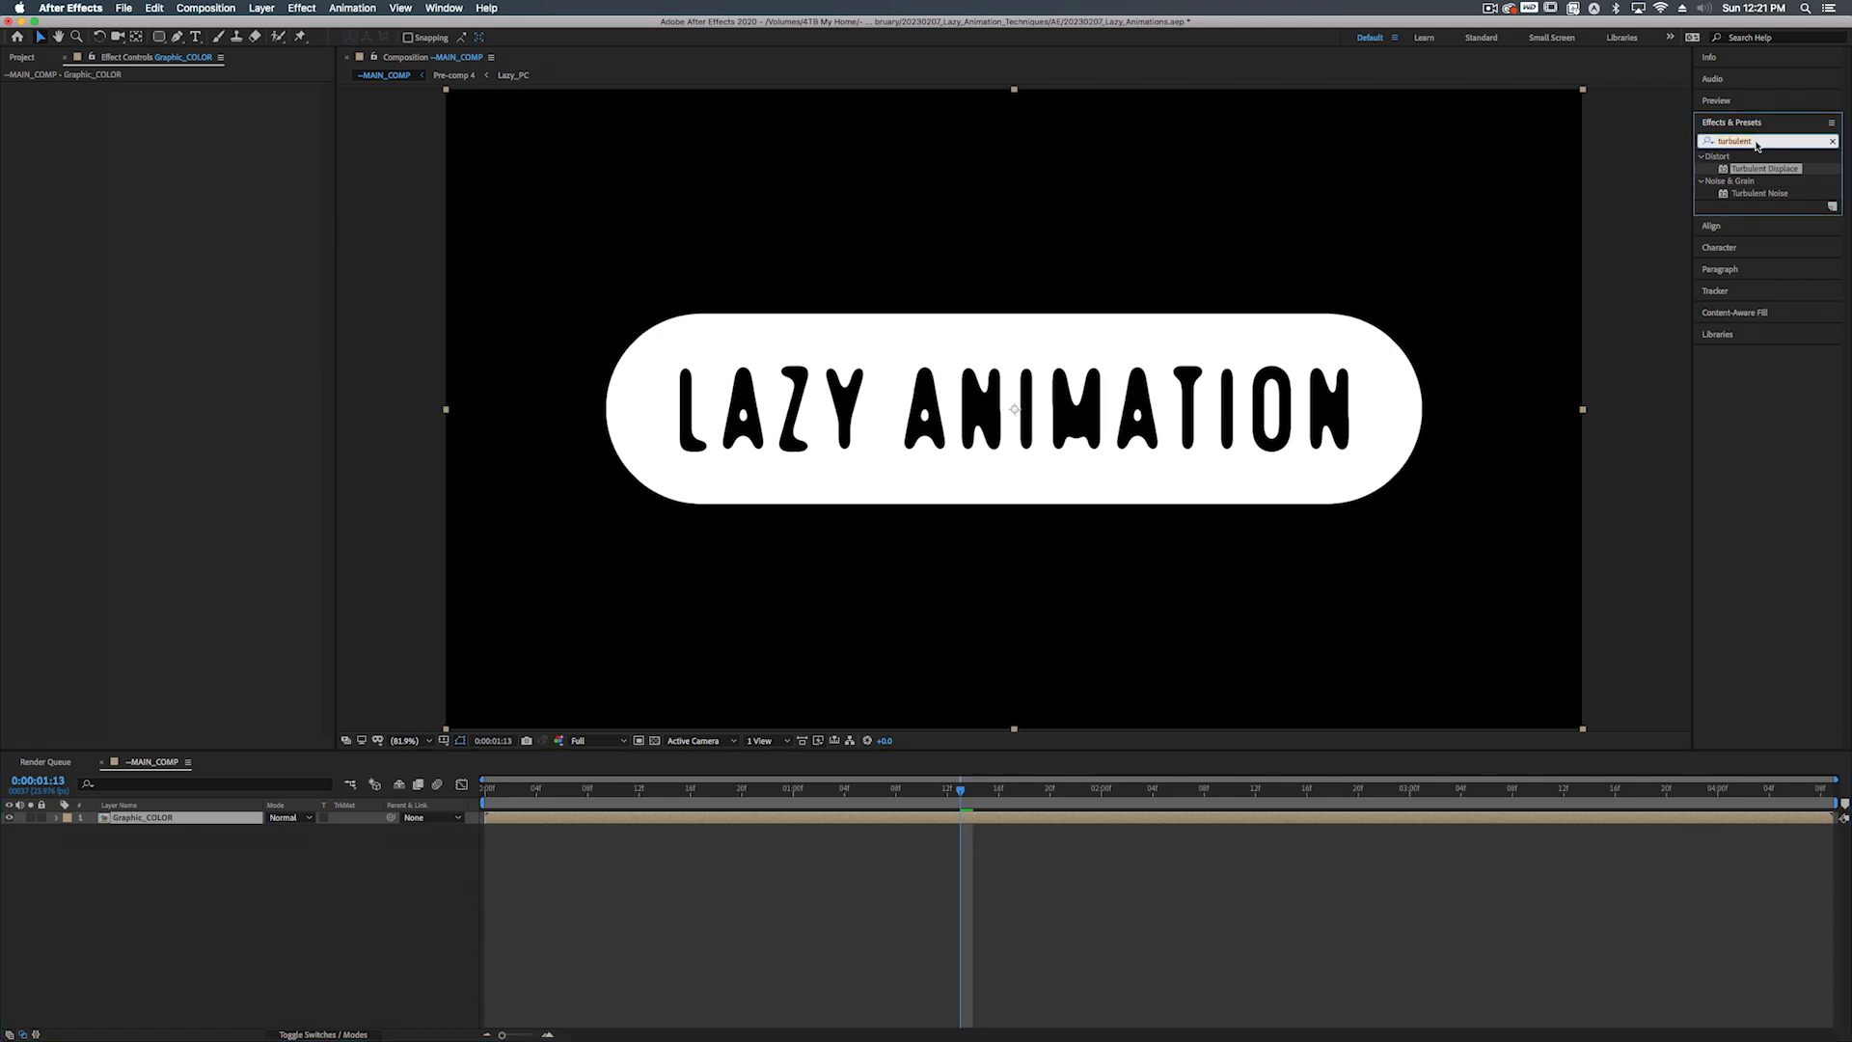
{"action": "type", "text": "FILL"}
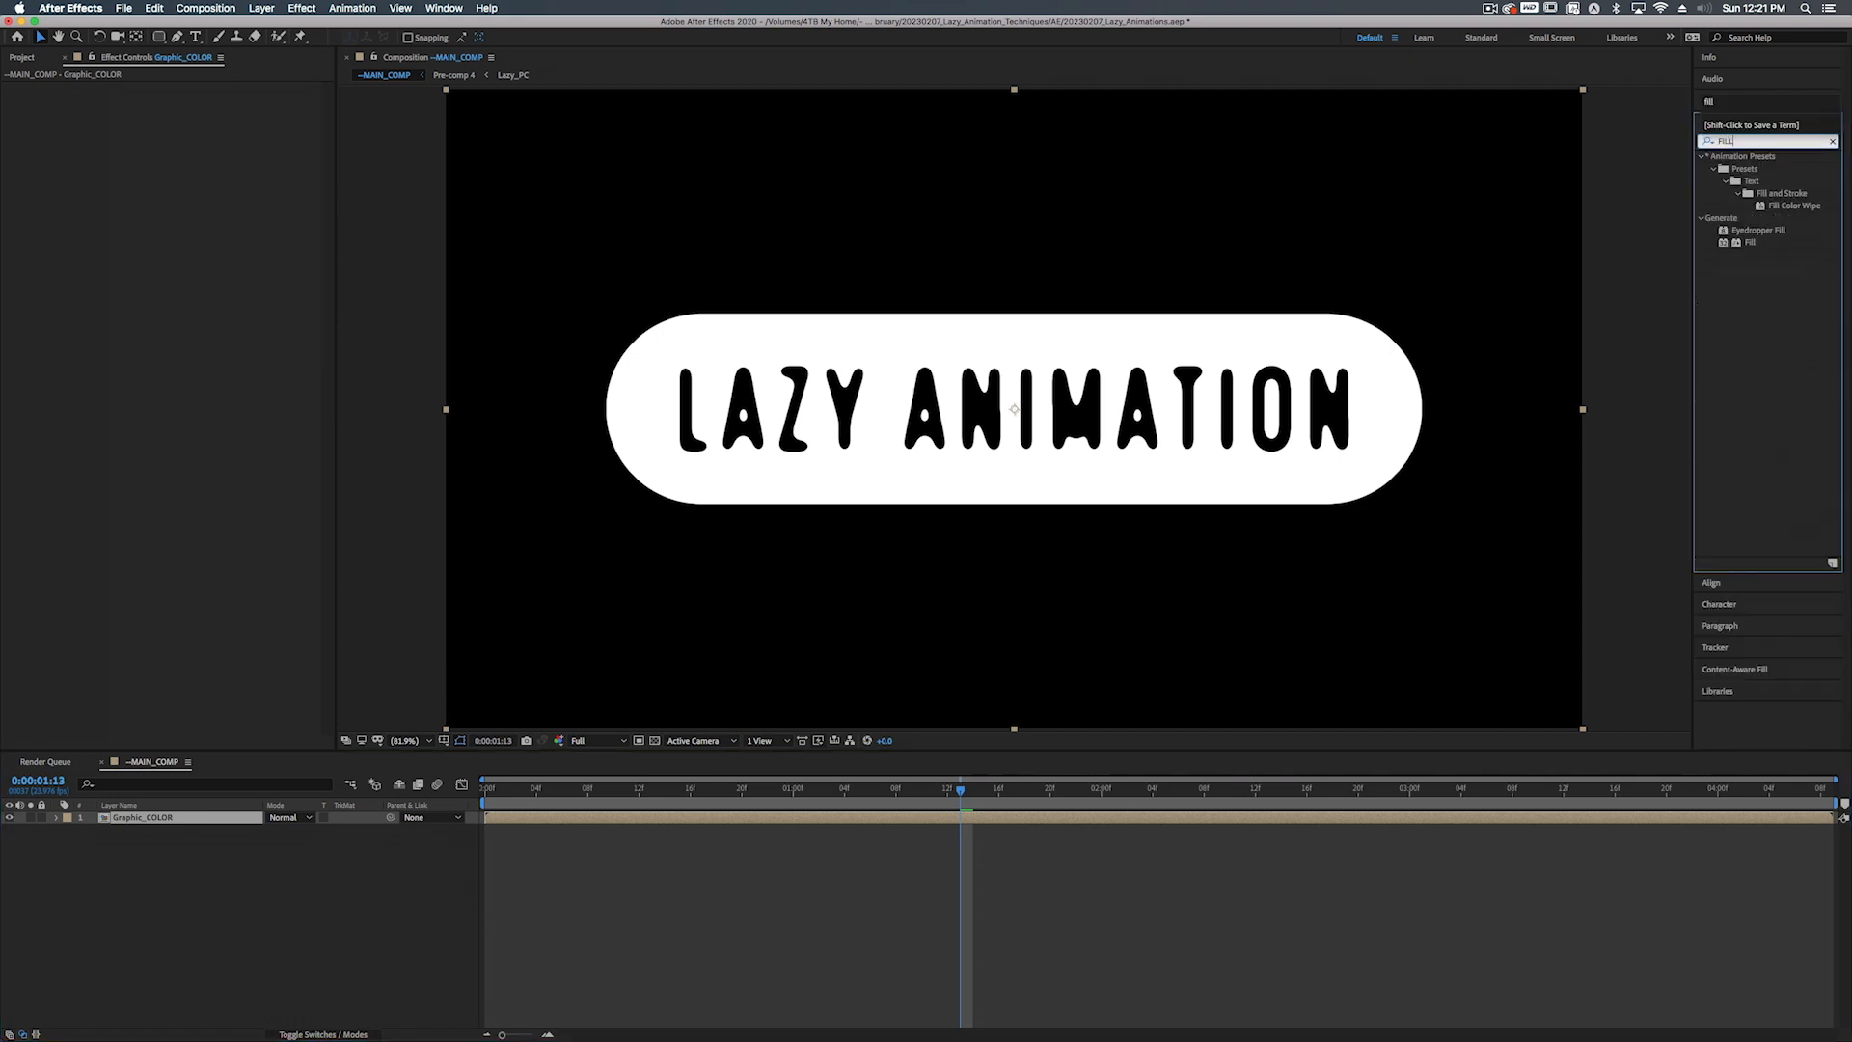
{"action": "left_click_drag", "start_coordinate": [1748, 247], "coordinate": [149, 501]}
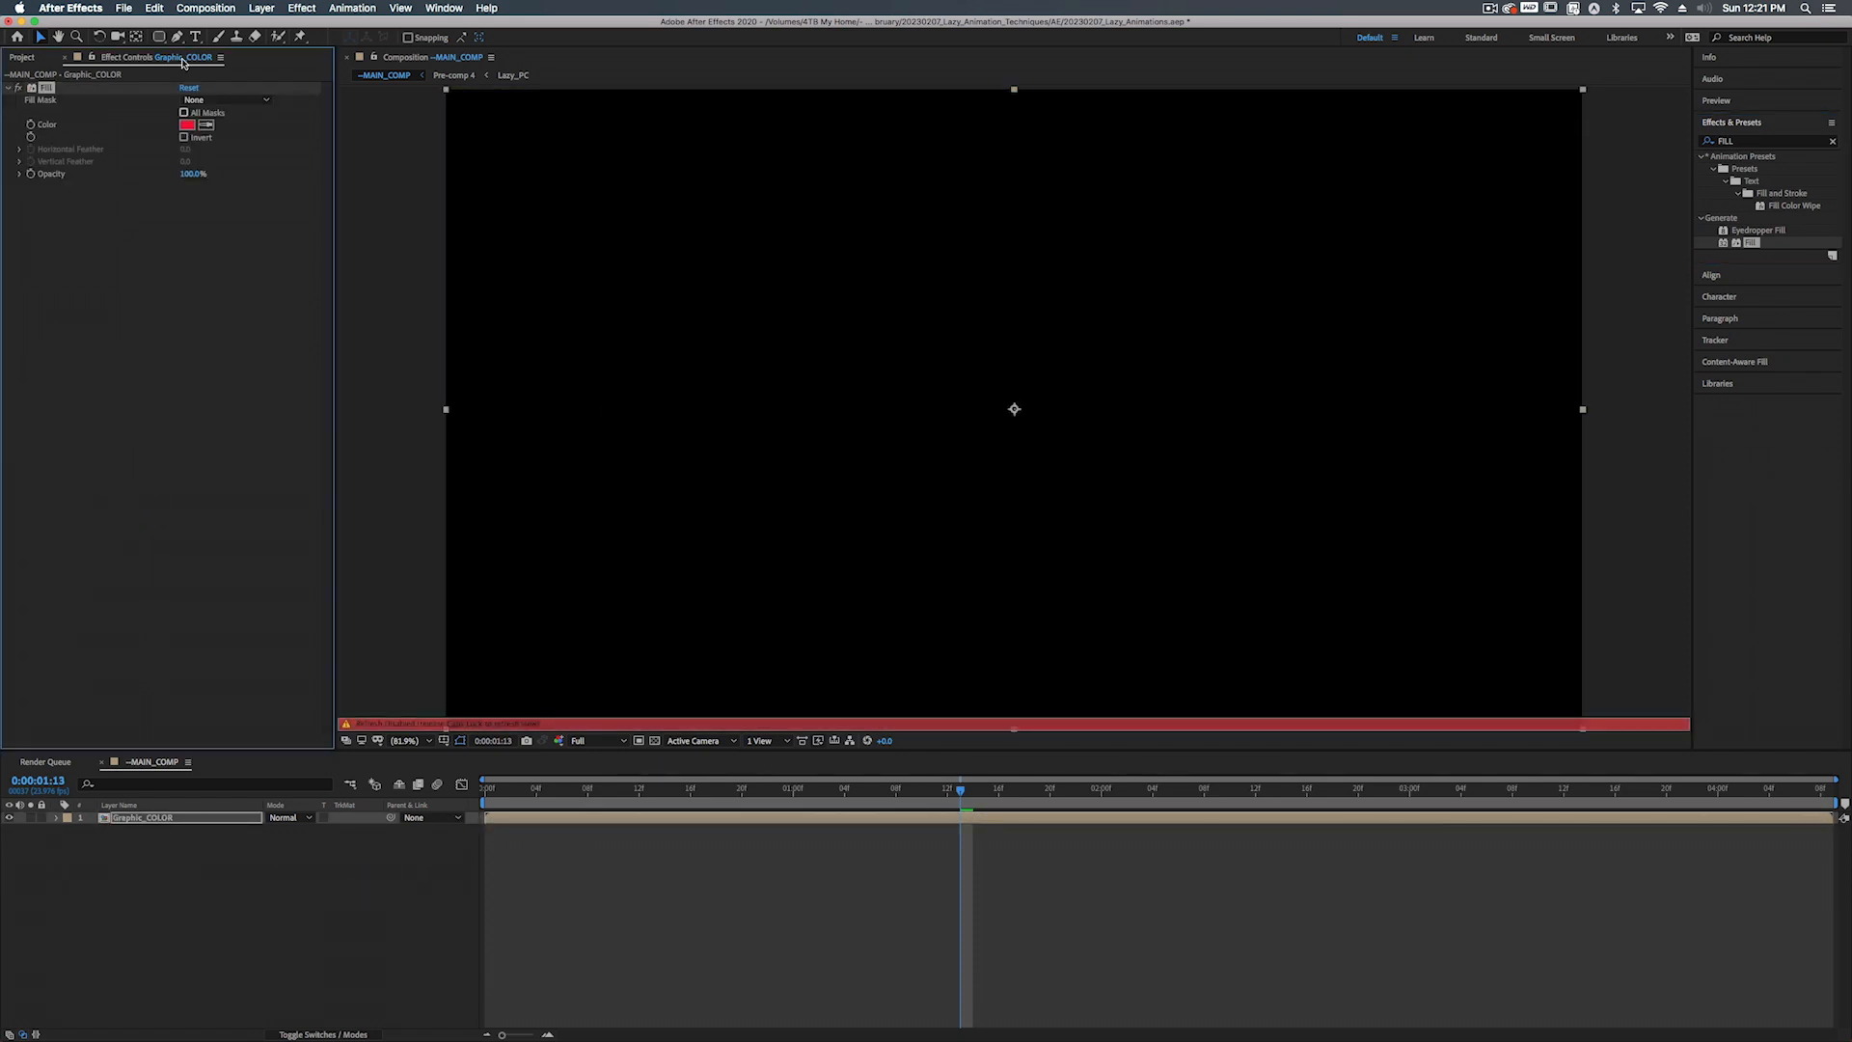
{"action": "left_click", "coordinate": [1731, 384]}
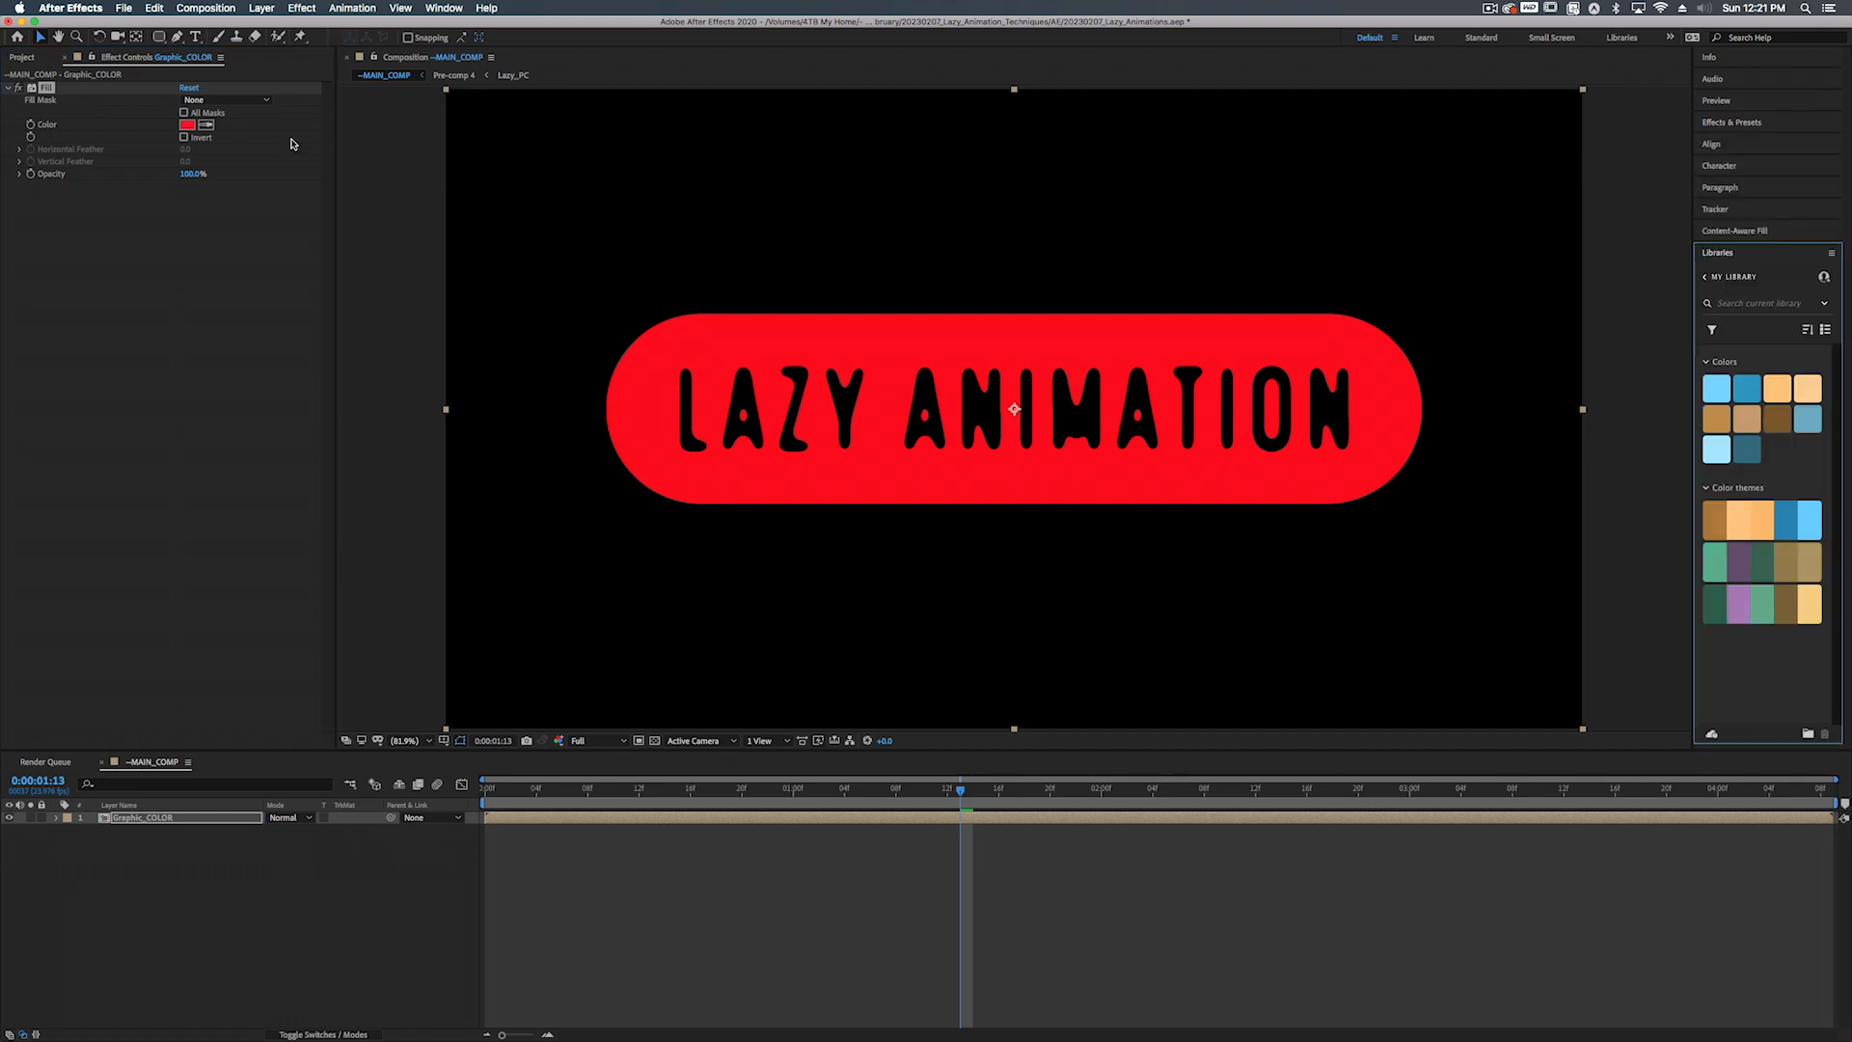
{"action": "left_click", "coordinate": [205, 125]}
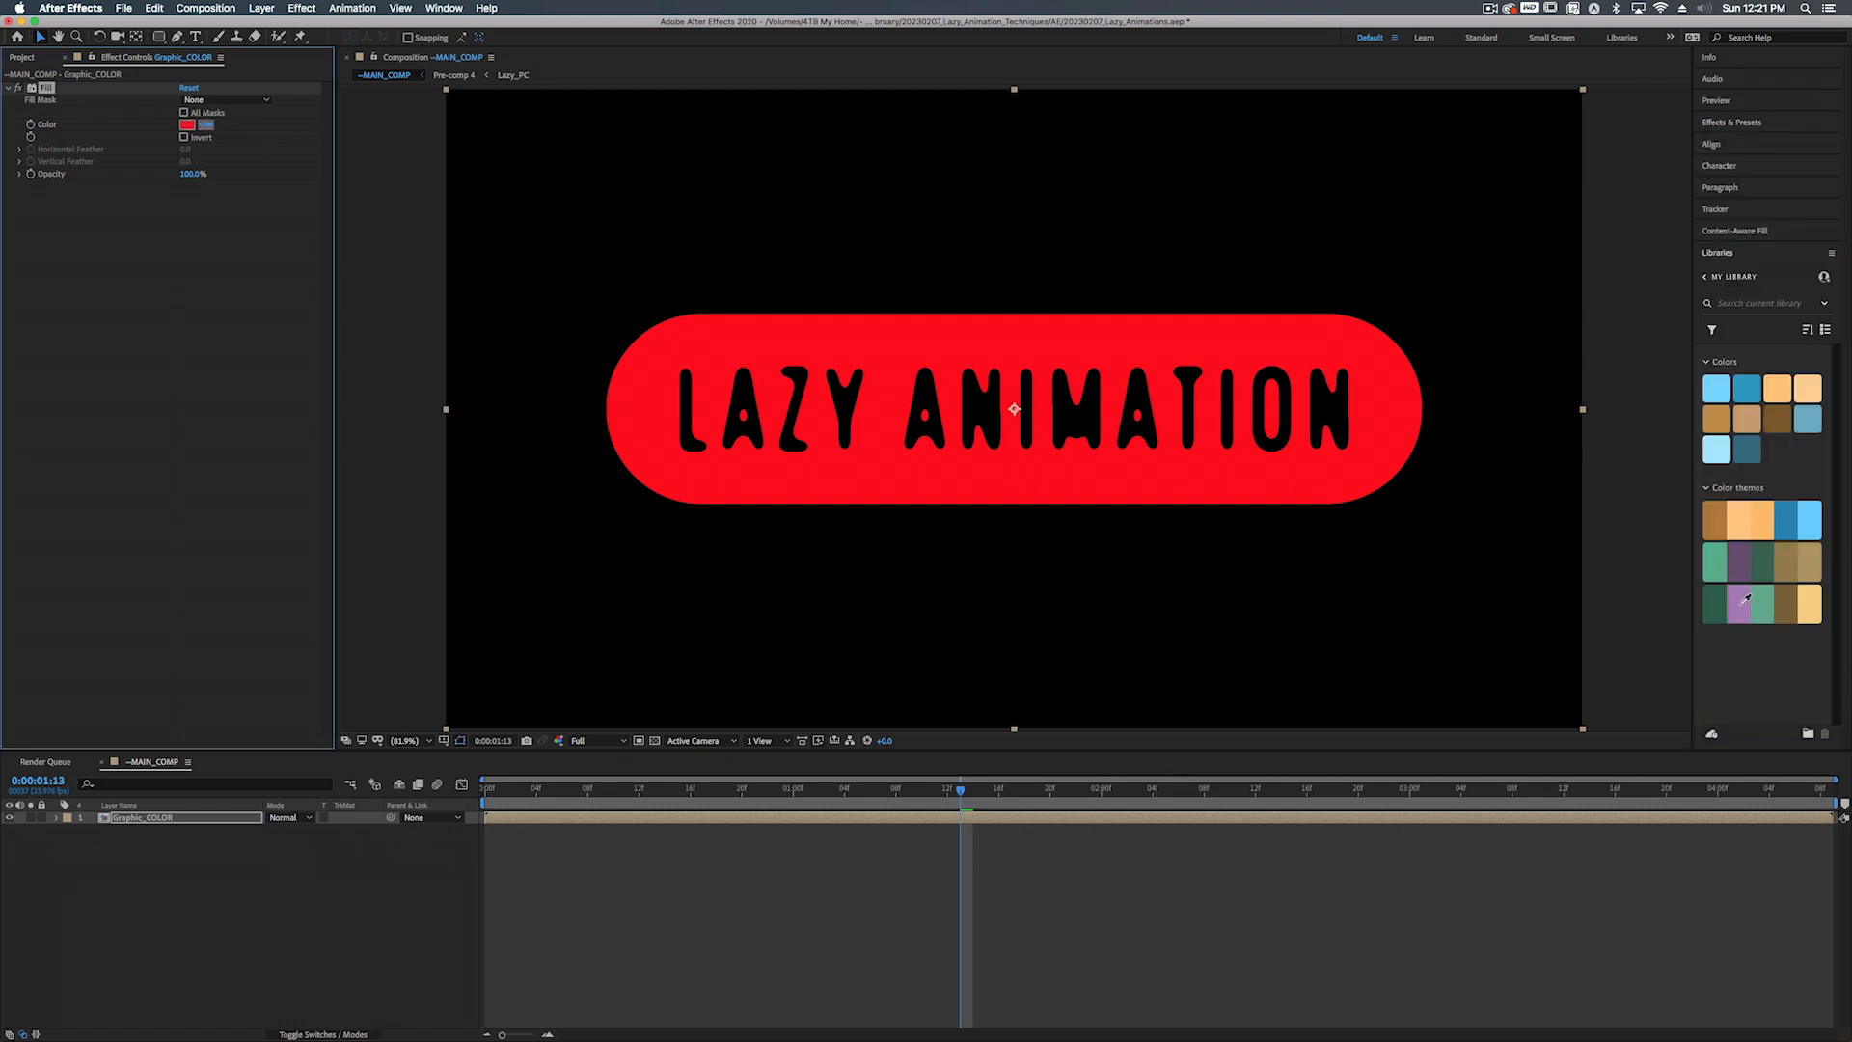
{"action": "left_click", "coordinate": [1744, 599]}
Examine the Lazy_Animation_DEMO composition's outlined look, return to the main composition and look through the Layer Styles available for Graphic_COLOR
{"action": "left_click", "coordinate": [22, 57]}
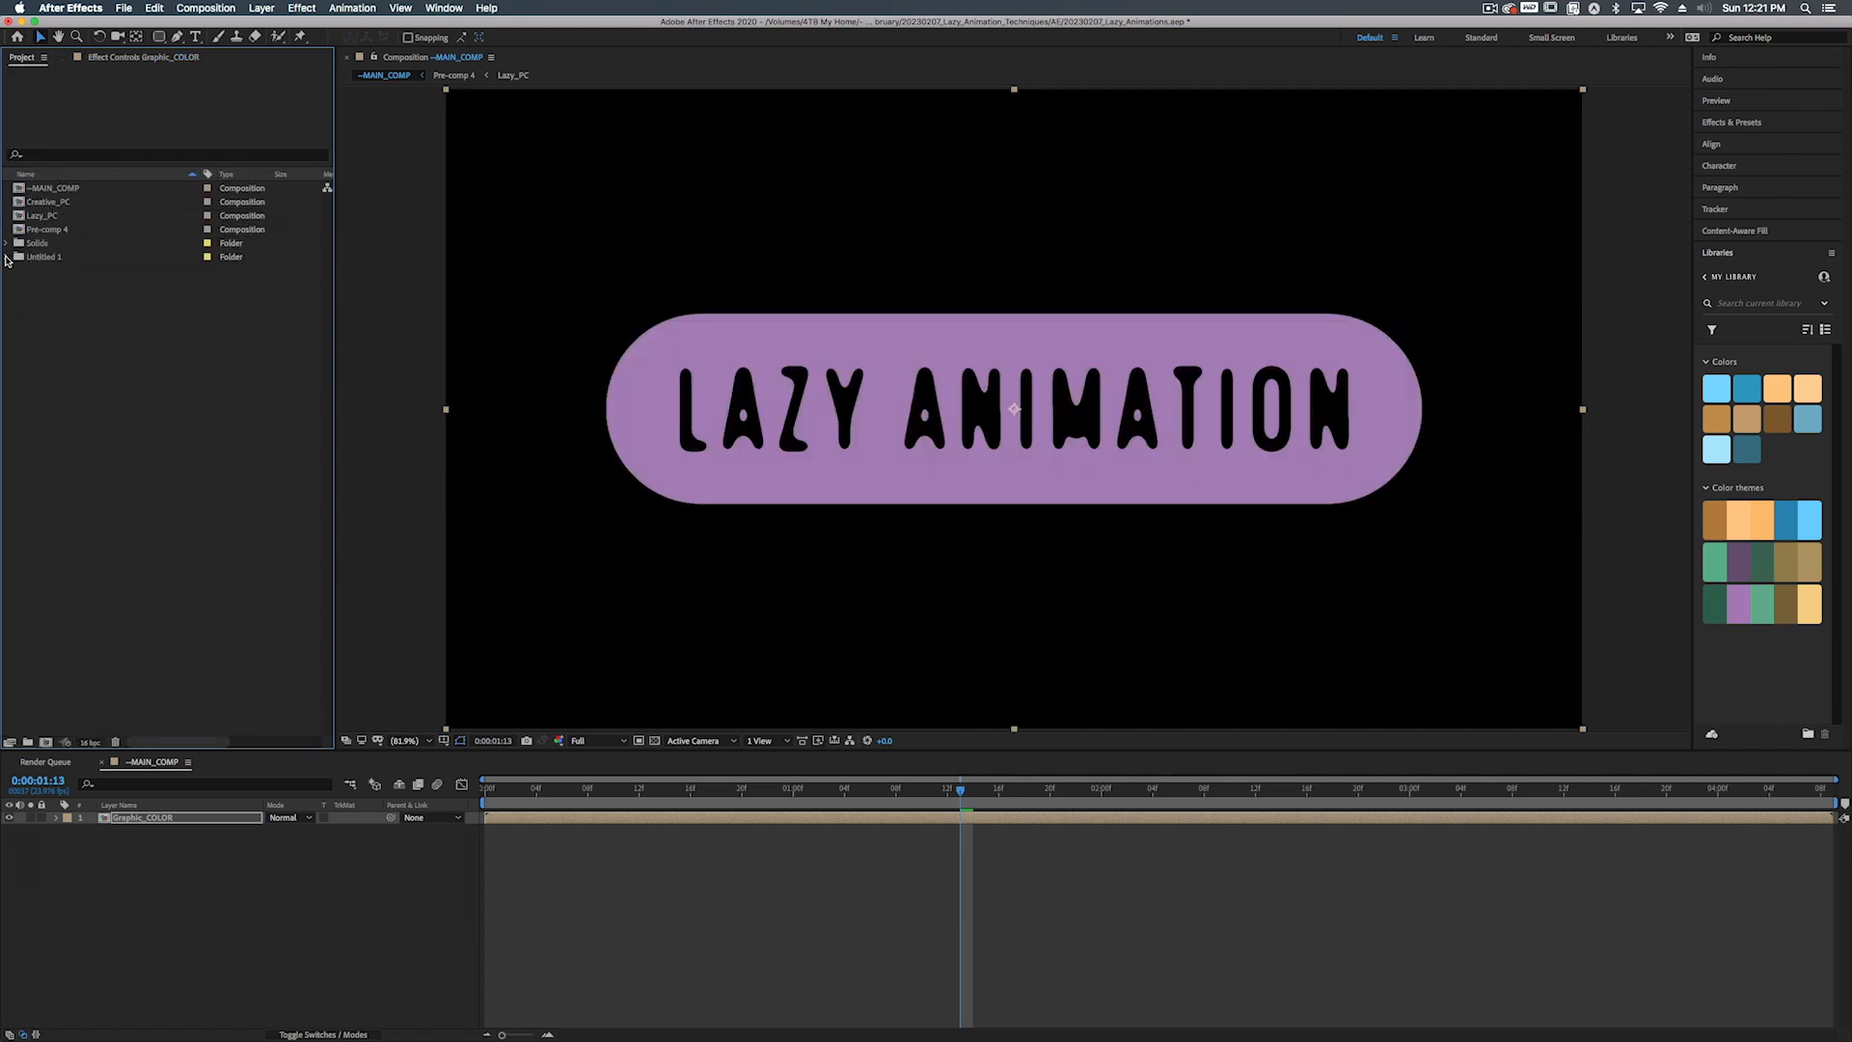
{"action": "left_click", "coordinate": [7, 256]}
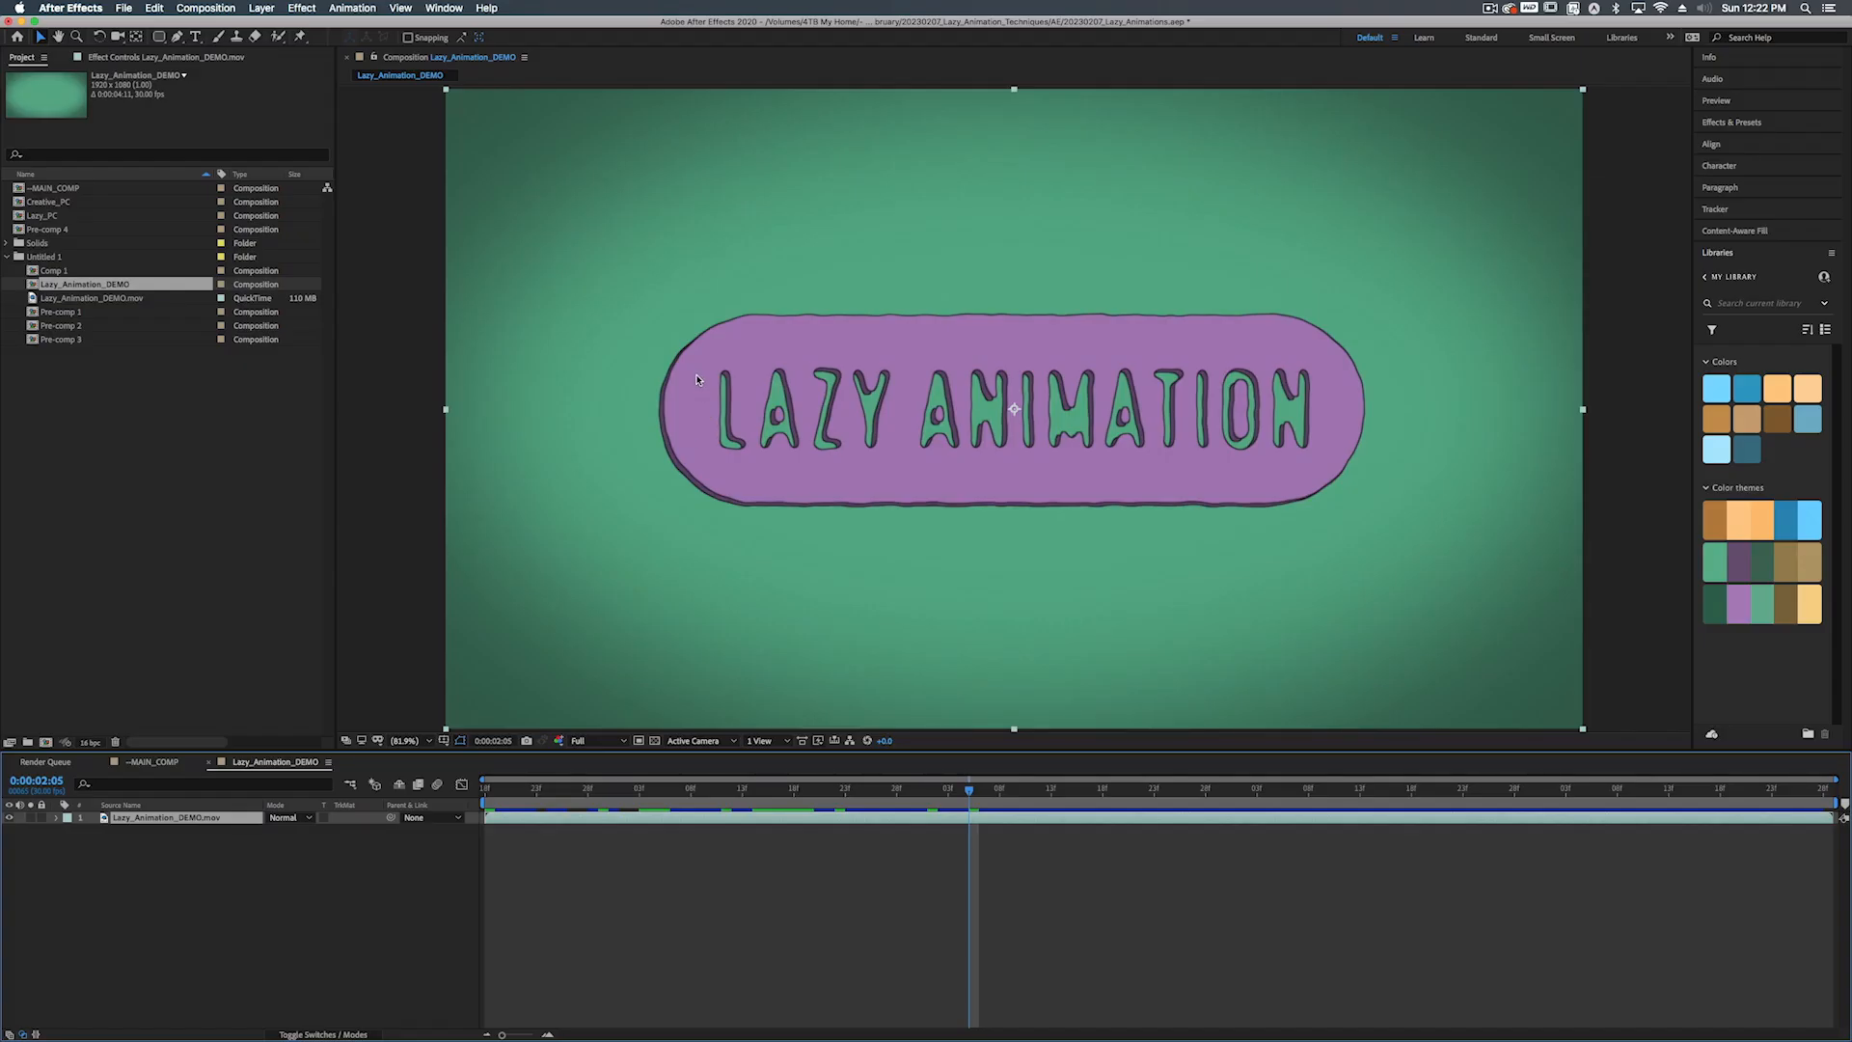
{"action": "left_click", "coordinate": [152, 760]}
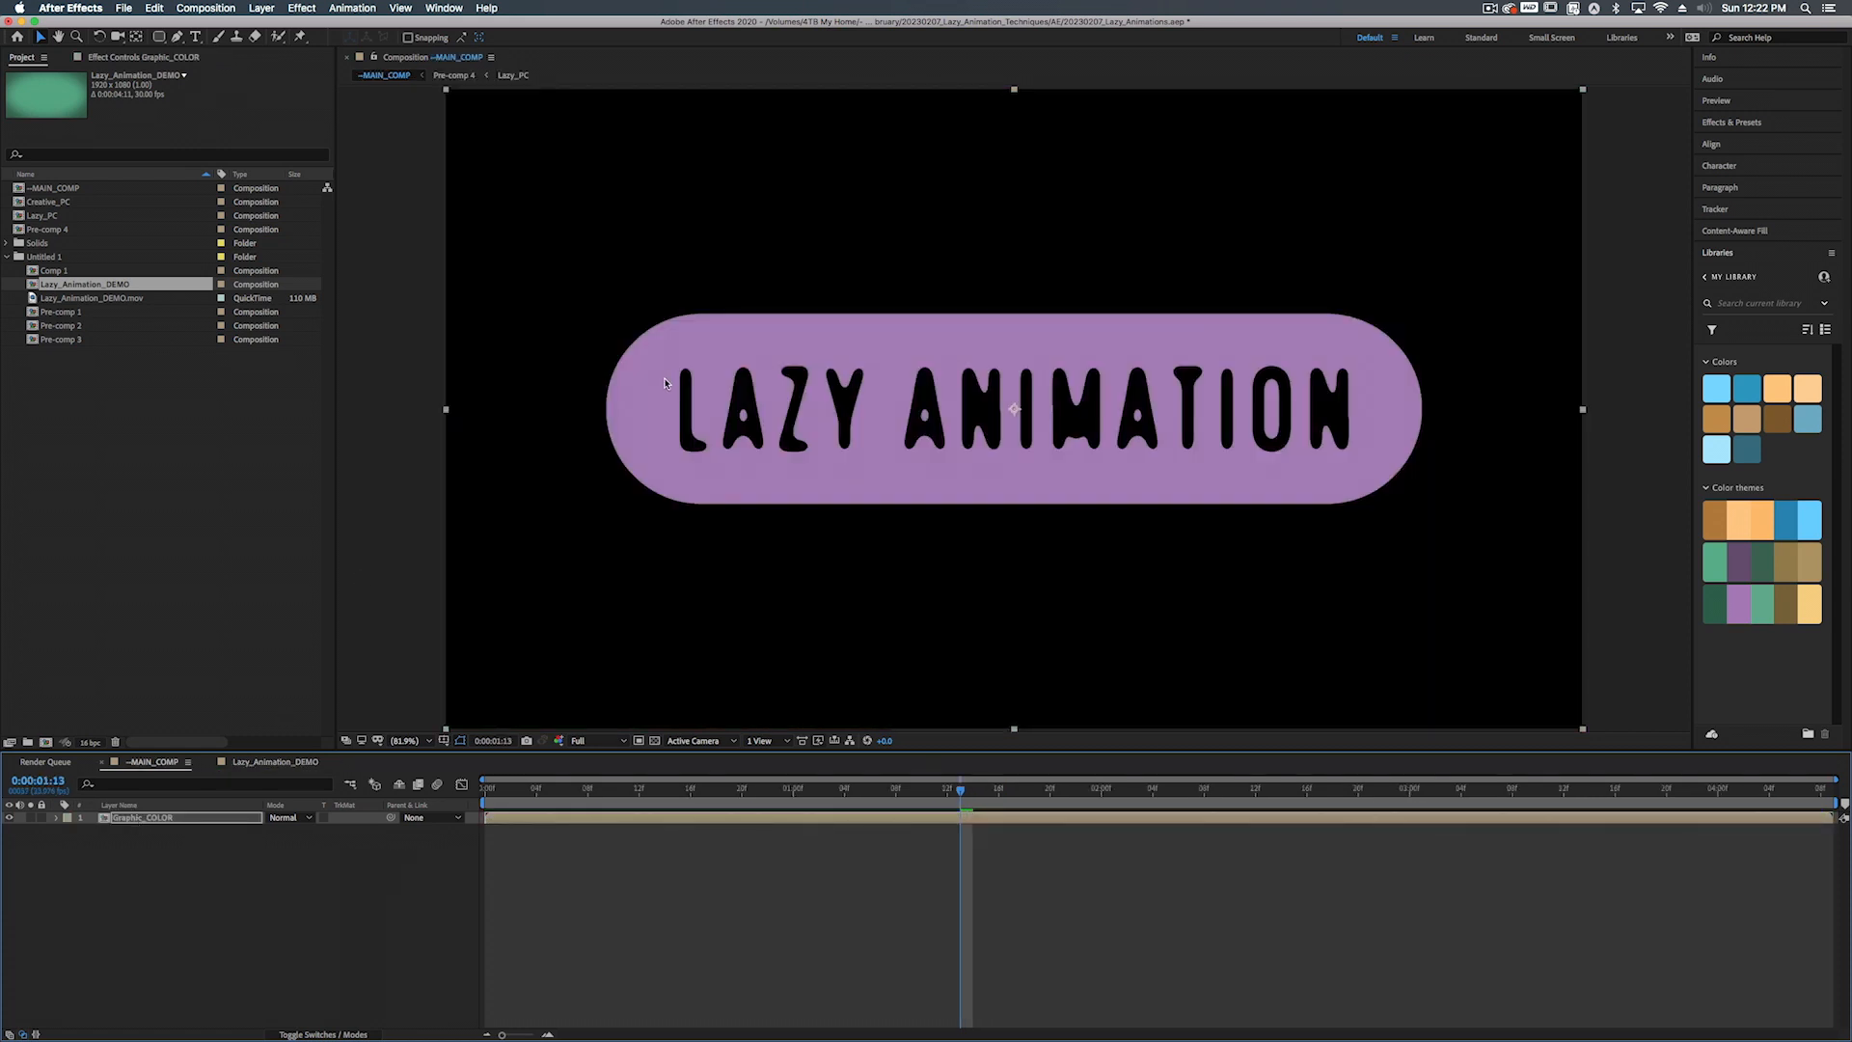
{"action": "right_click", "coordinate": [179, 818]}
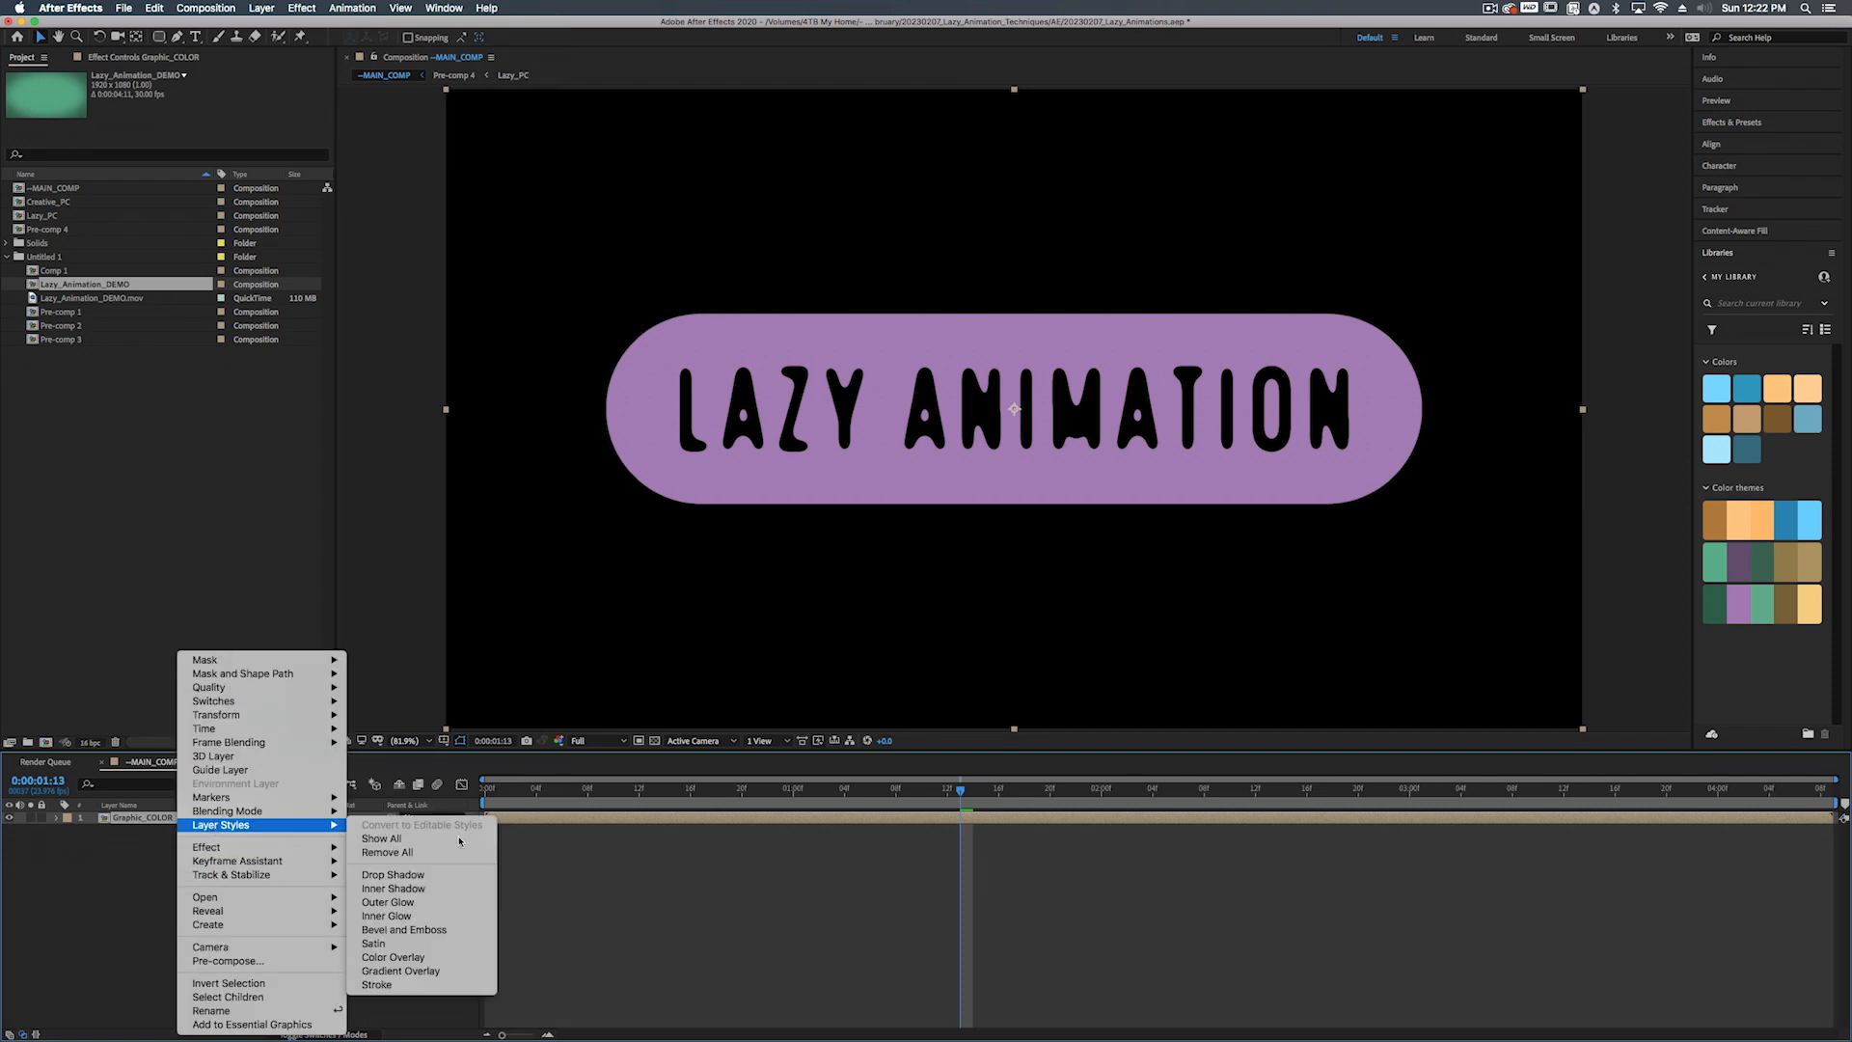
{"action": "left_click", "coordinate": [114, 903]}
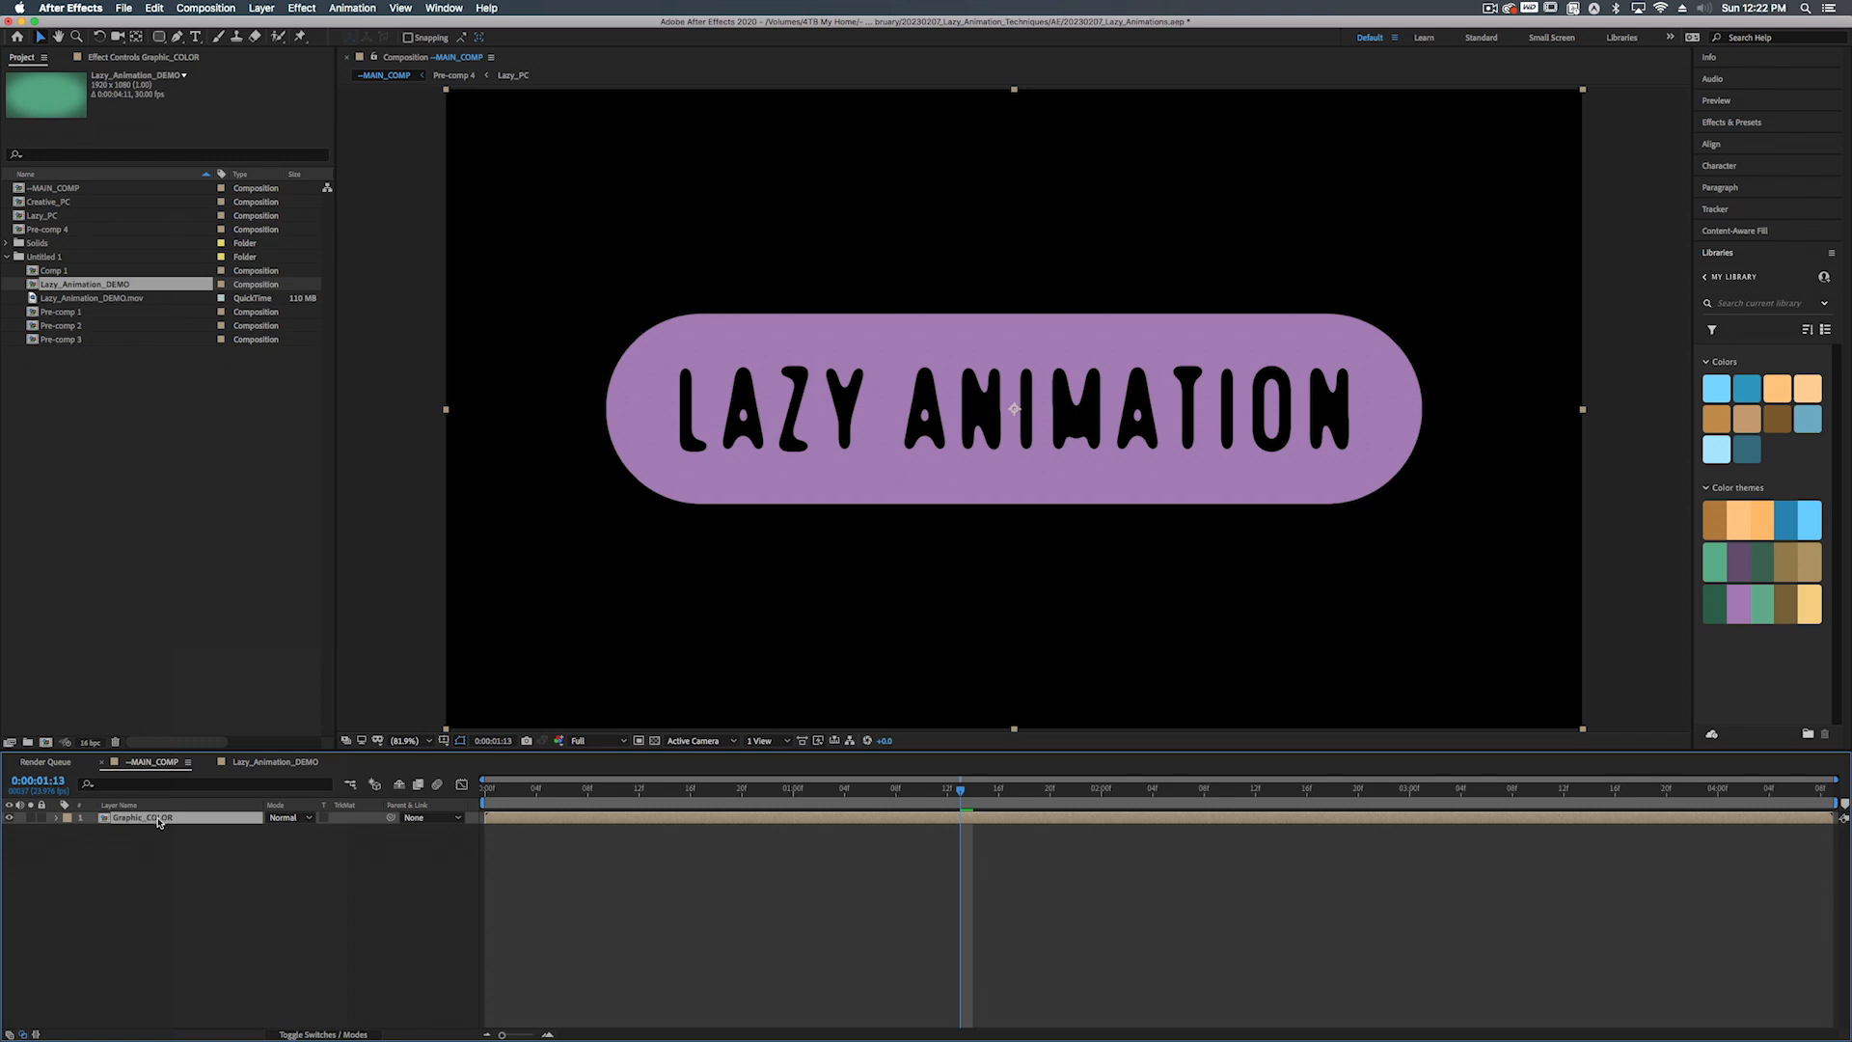
Duplicate Graphic_COLOR as a layer named Graphic_STROKE and turn on the composition's transparency grid
{"action": "key", "text": "super+d"}
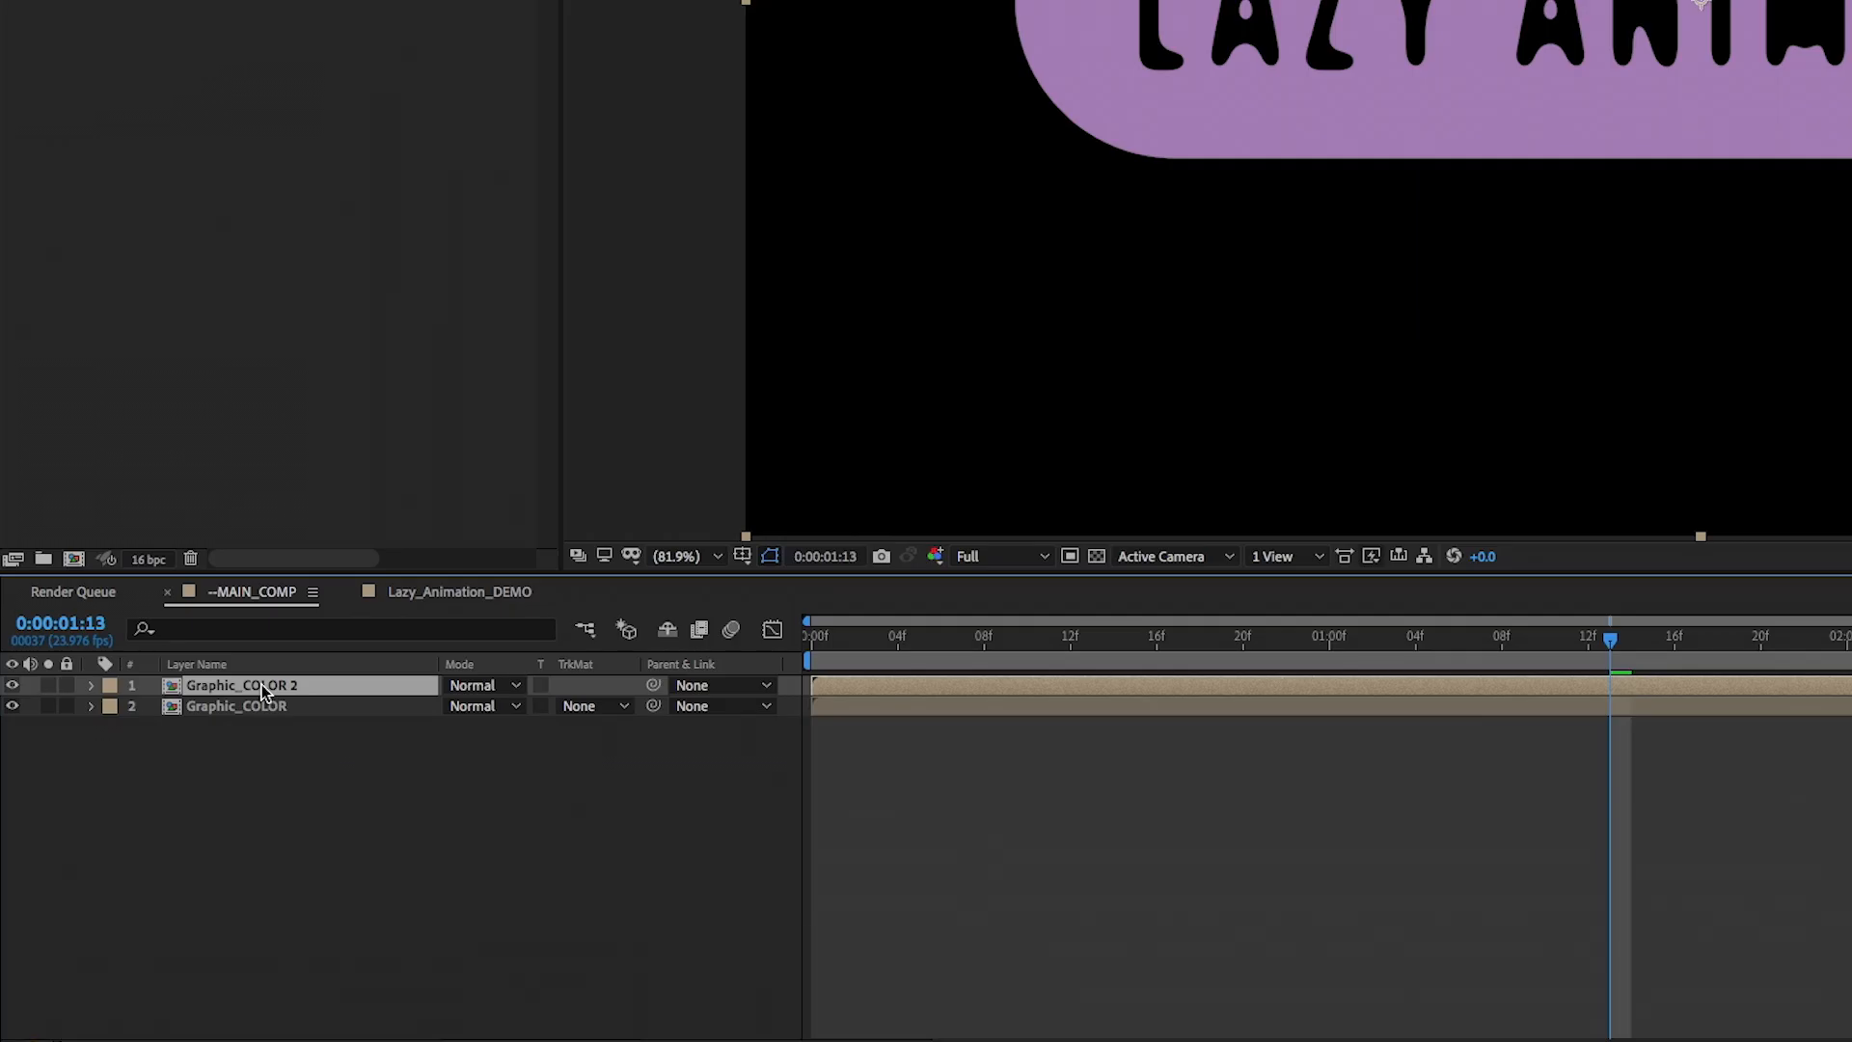
{"action": "key", "text": "Return"}
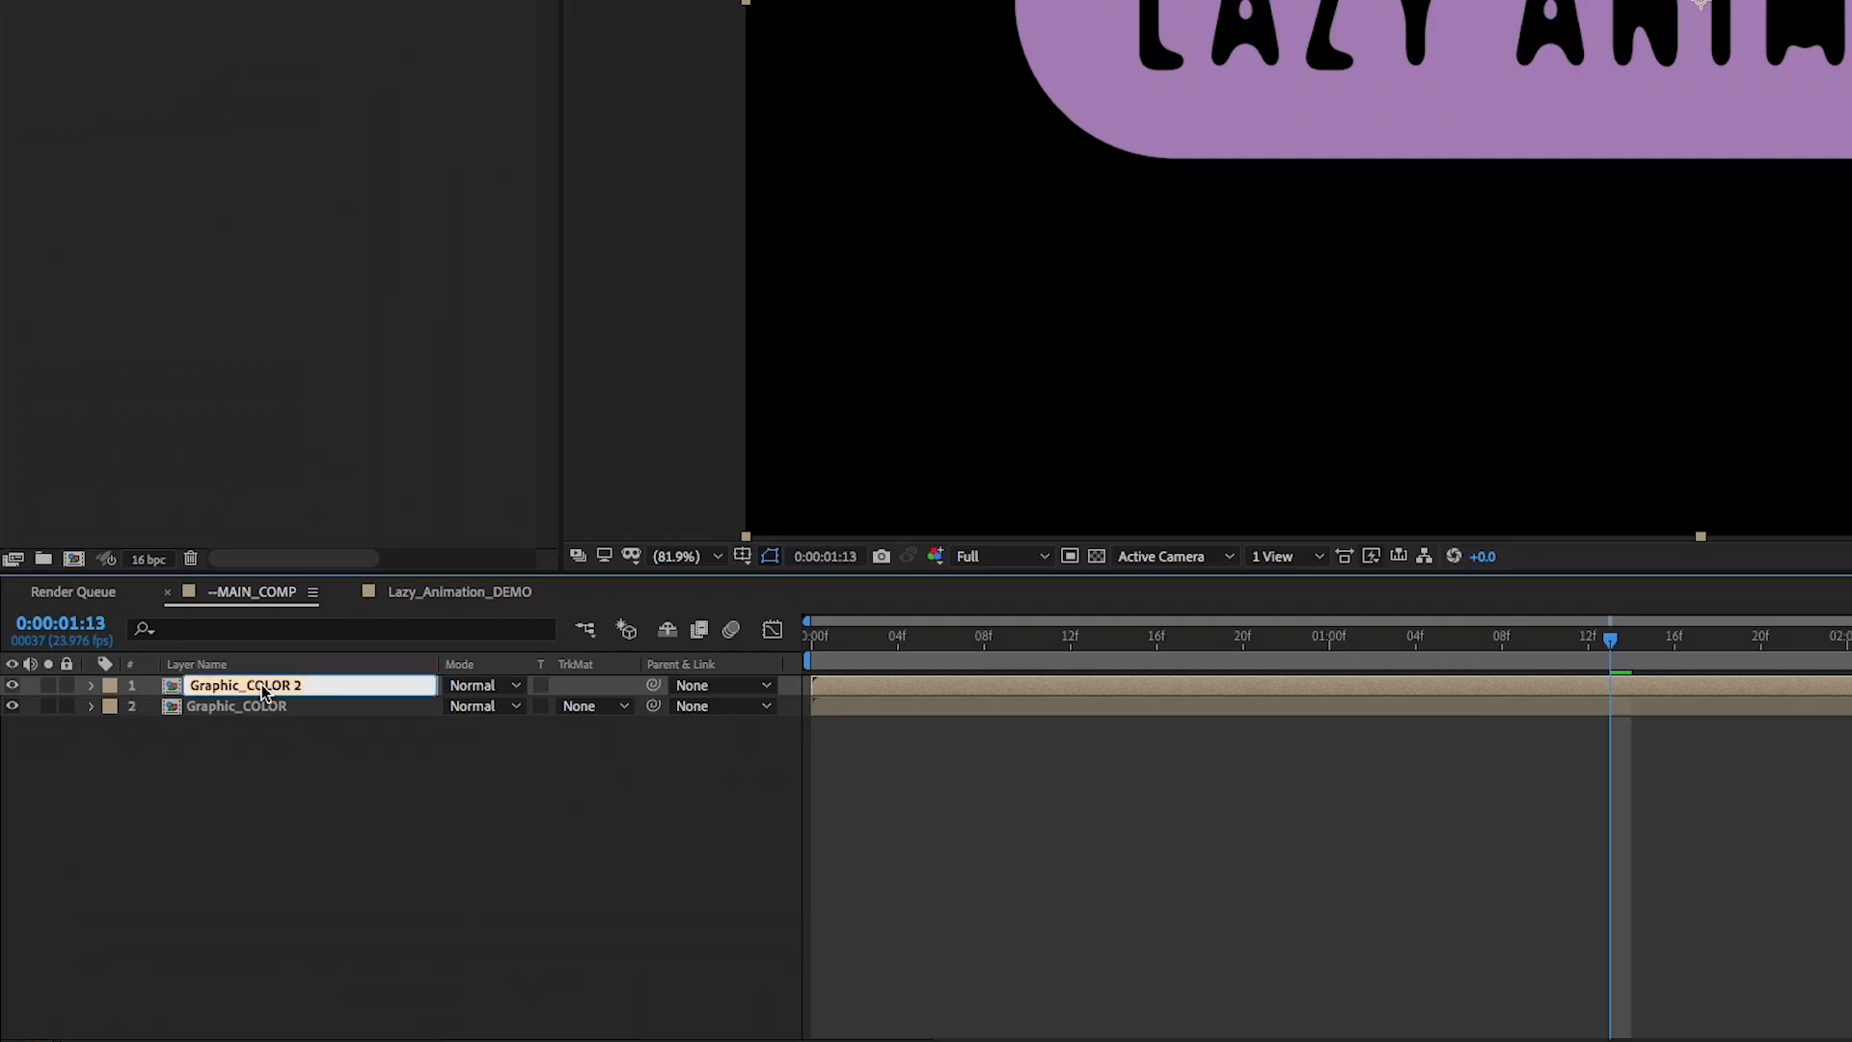
{"action": "type", "text": "STROKE"}
{"action": "key", "text": "Return"}
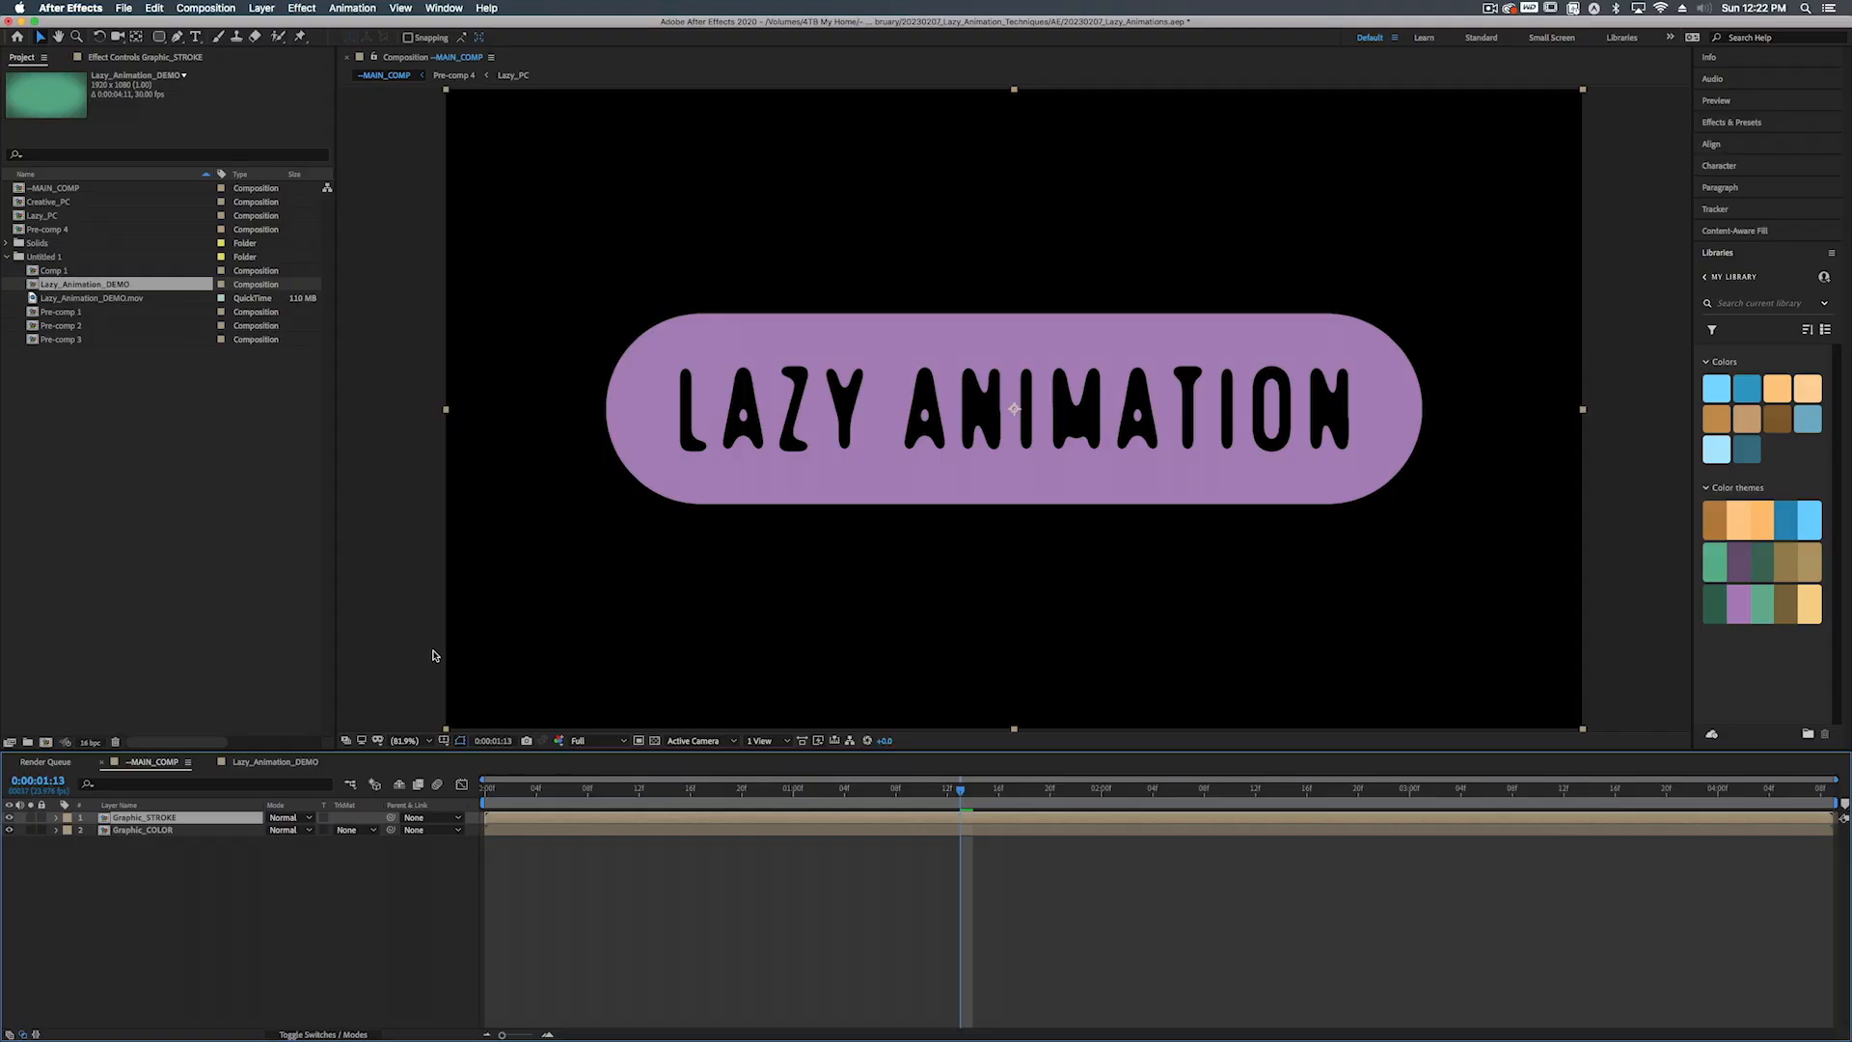
{"action": "left_click", "coordinate": [655, 741]}
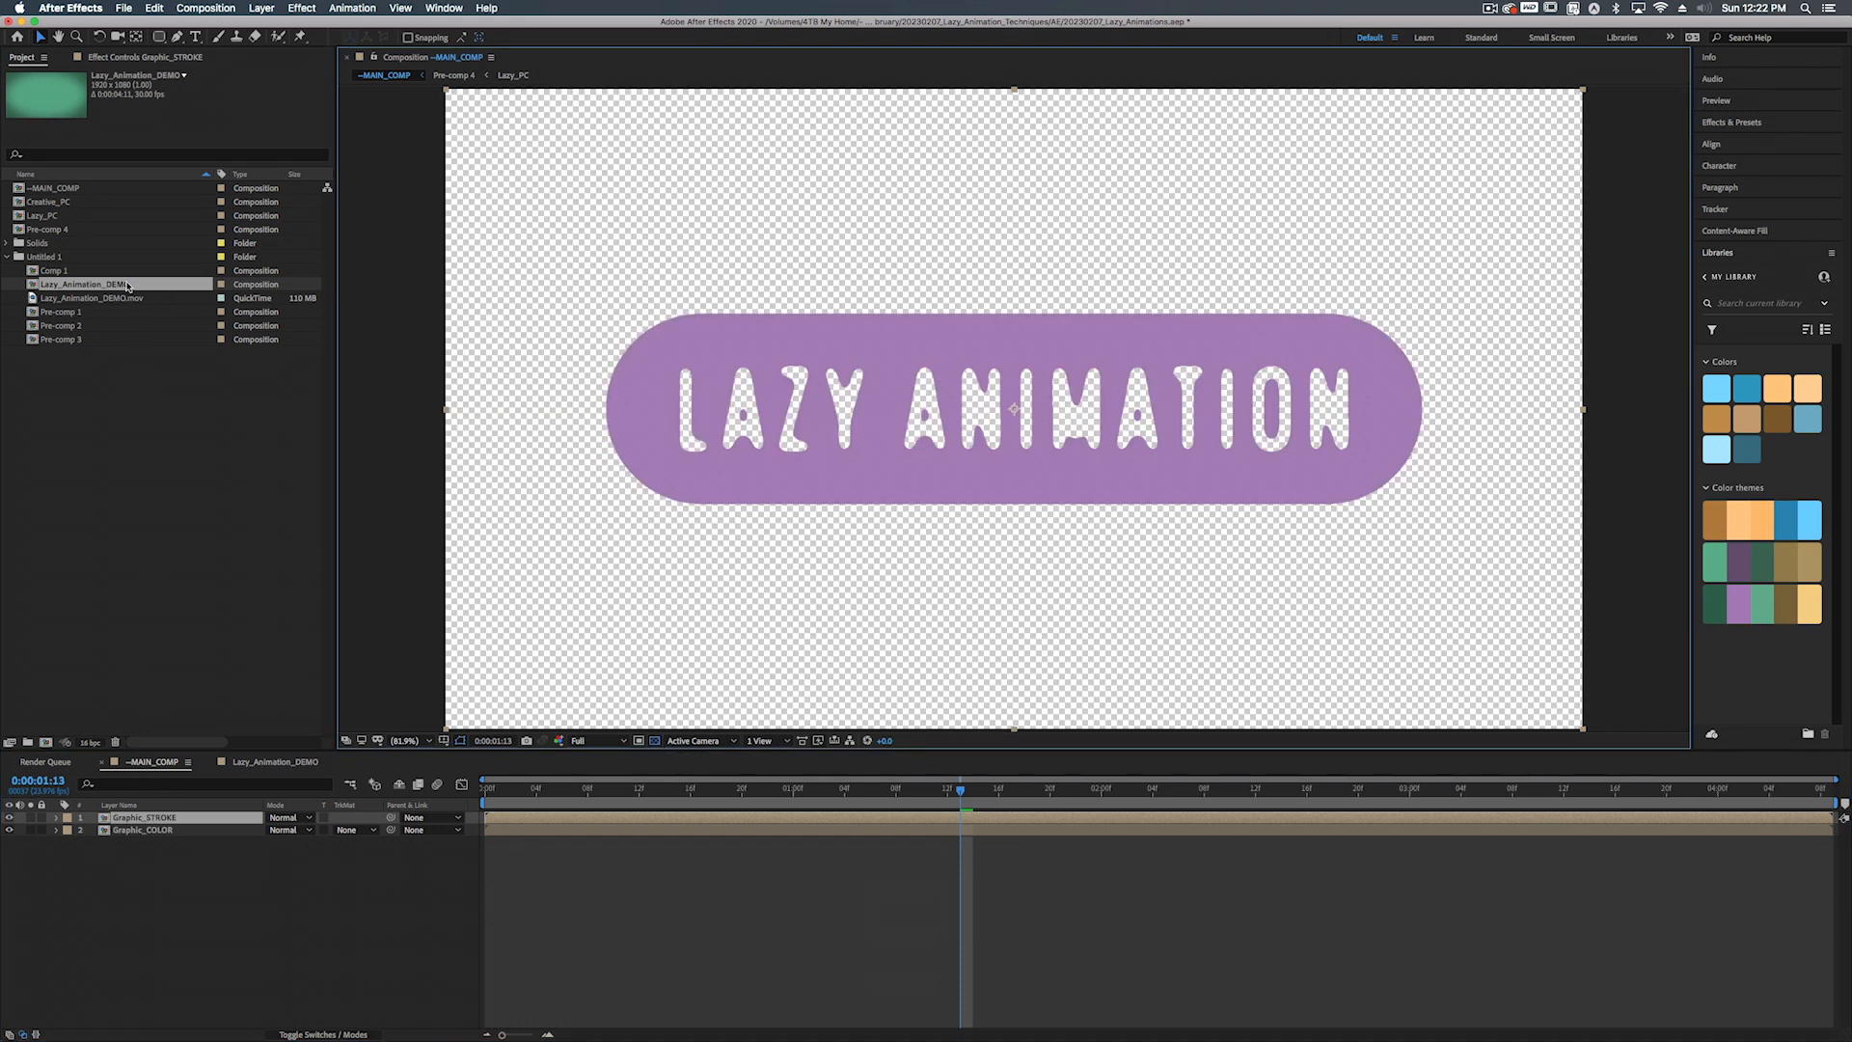
Remove the redundant second Fill effect from both Graphic_STROKE and Graphic_COLOR
{"action": "left_click", "coordinate": [135, 57]}
{"action": "left_click", "coordinate": [43, 188]}
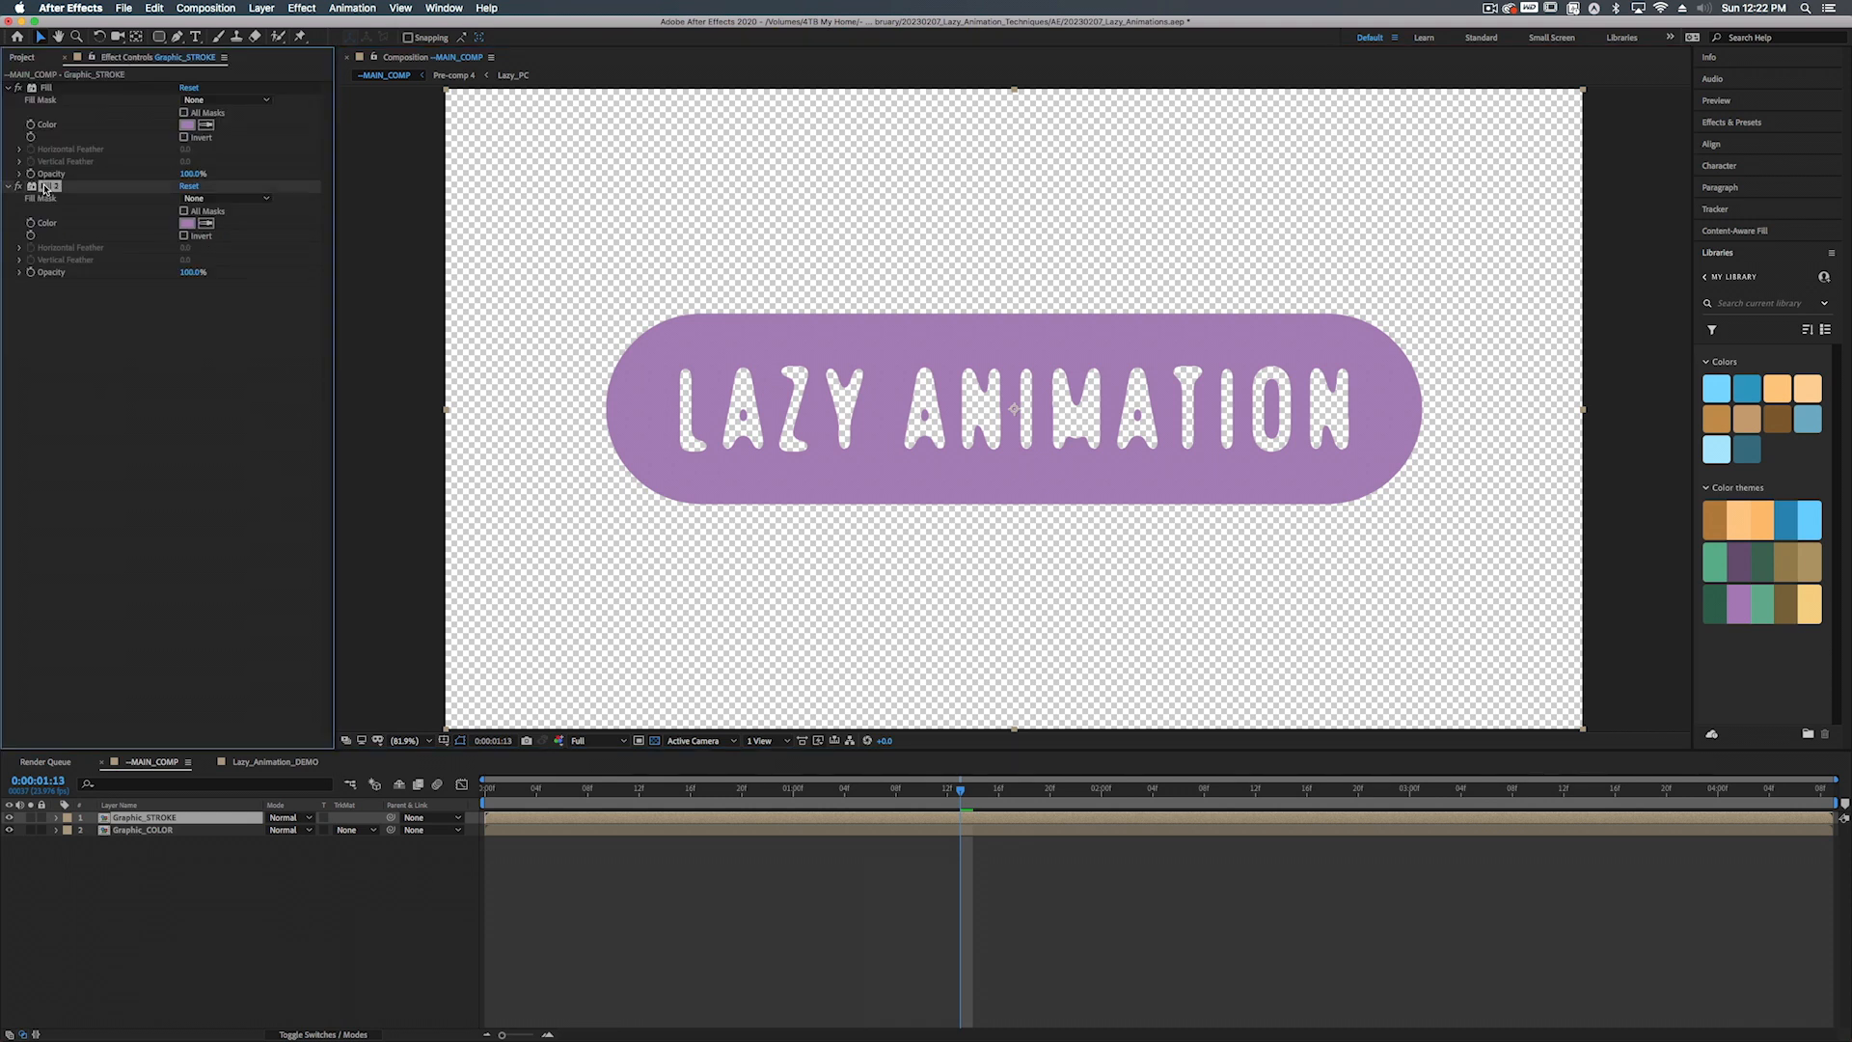
{"action": "left_click", "coordinate": [110, 419]}
{"action": "left_click", "coordinate": [145, 830]}
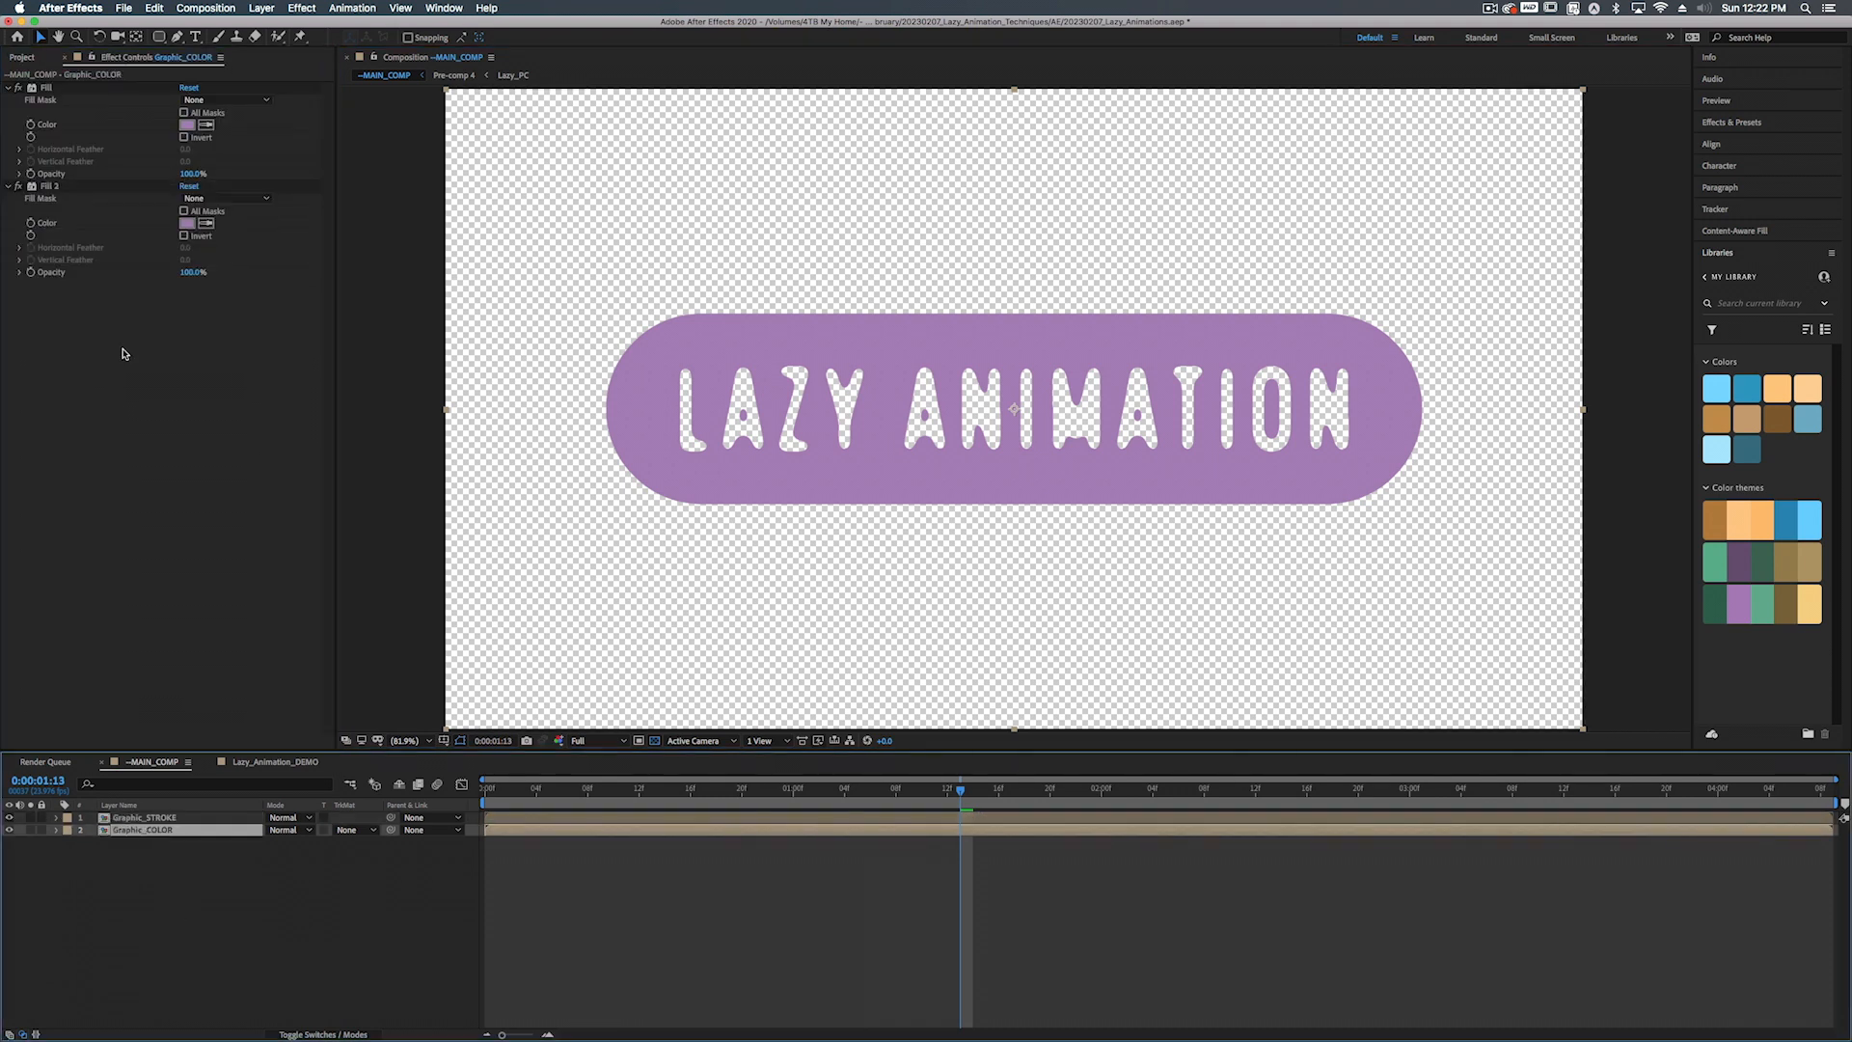
{"action": "left_click", "coordinate": [48, 186]}
{"action": "key", "text": "Delete"}
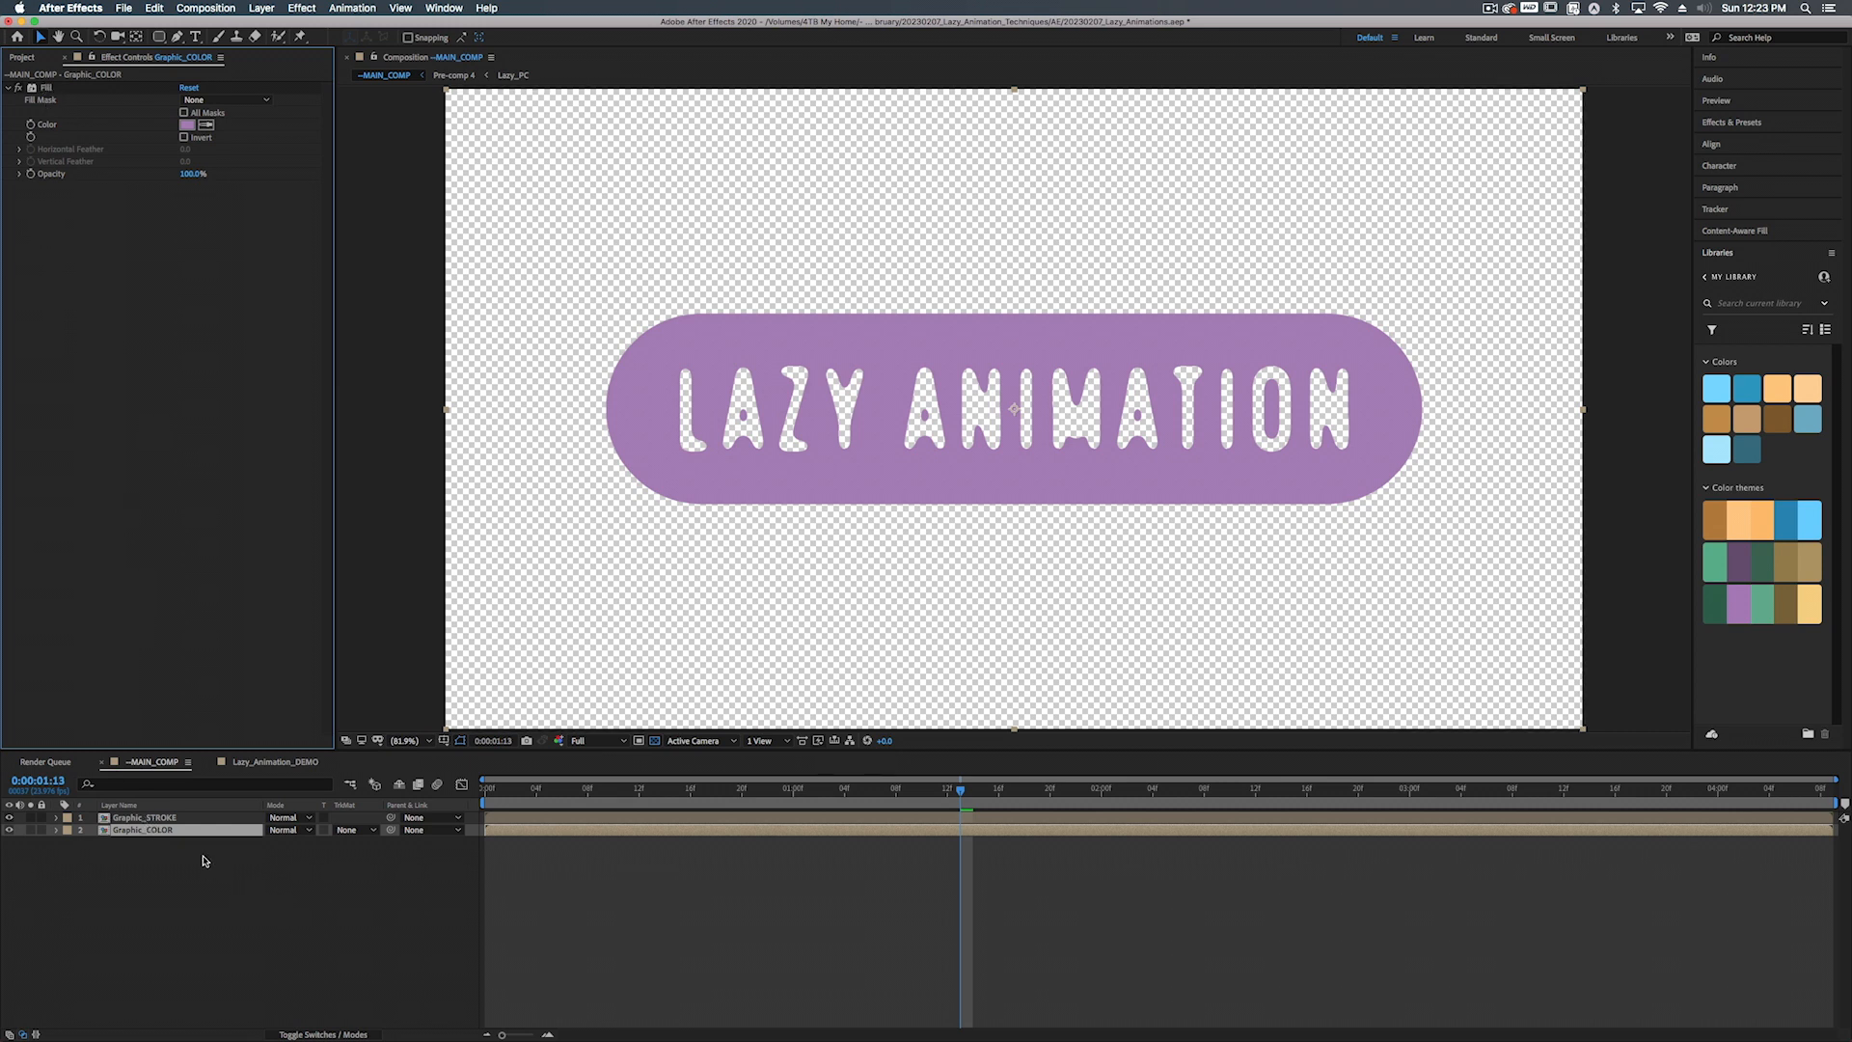
Darken Graphic_STROKE's Fill color to a deep purple at 17% brightness with slightly more saturation
{"action": "left_click", "coordinate": [187, 818]}
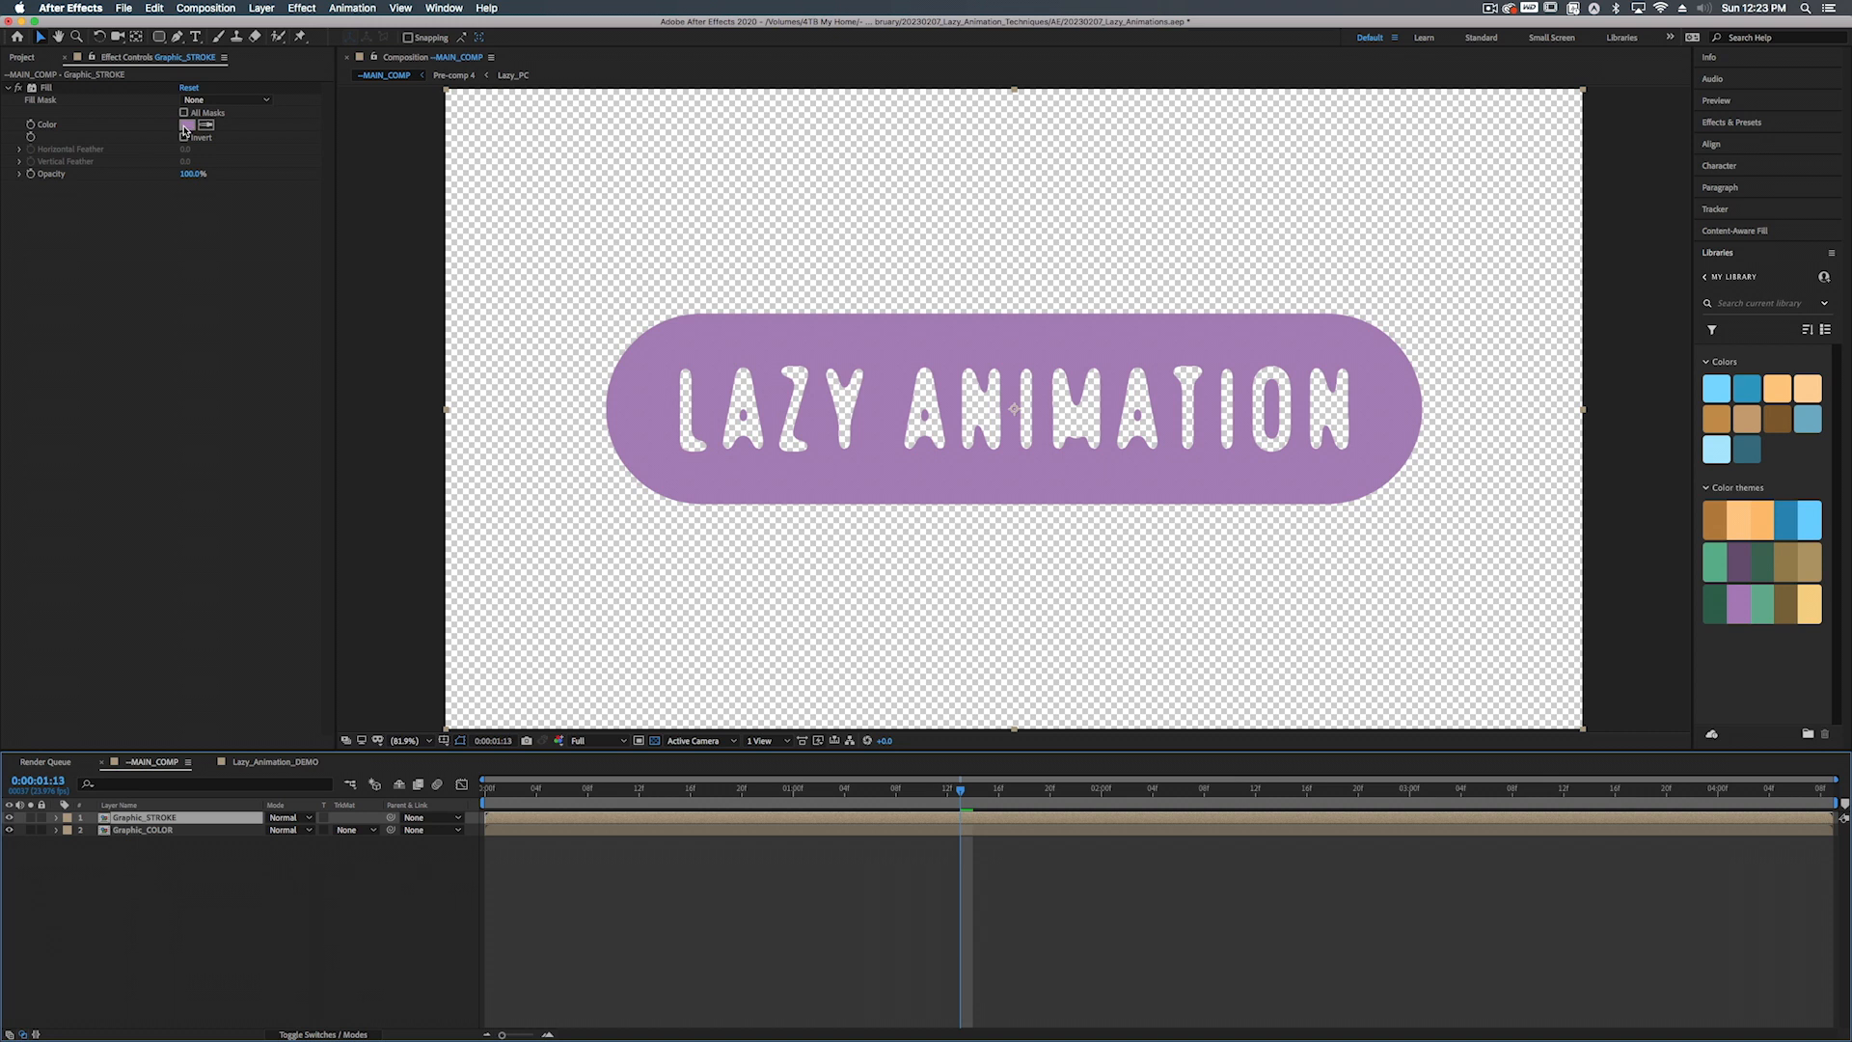
{"action": "left_click", "coordinate": [185, 126]}
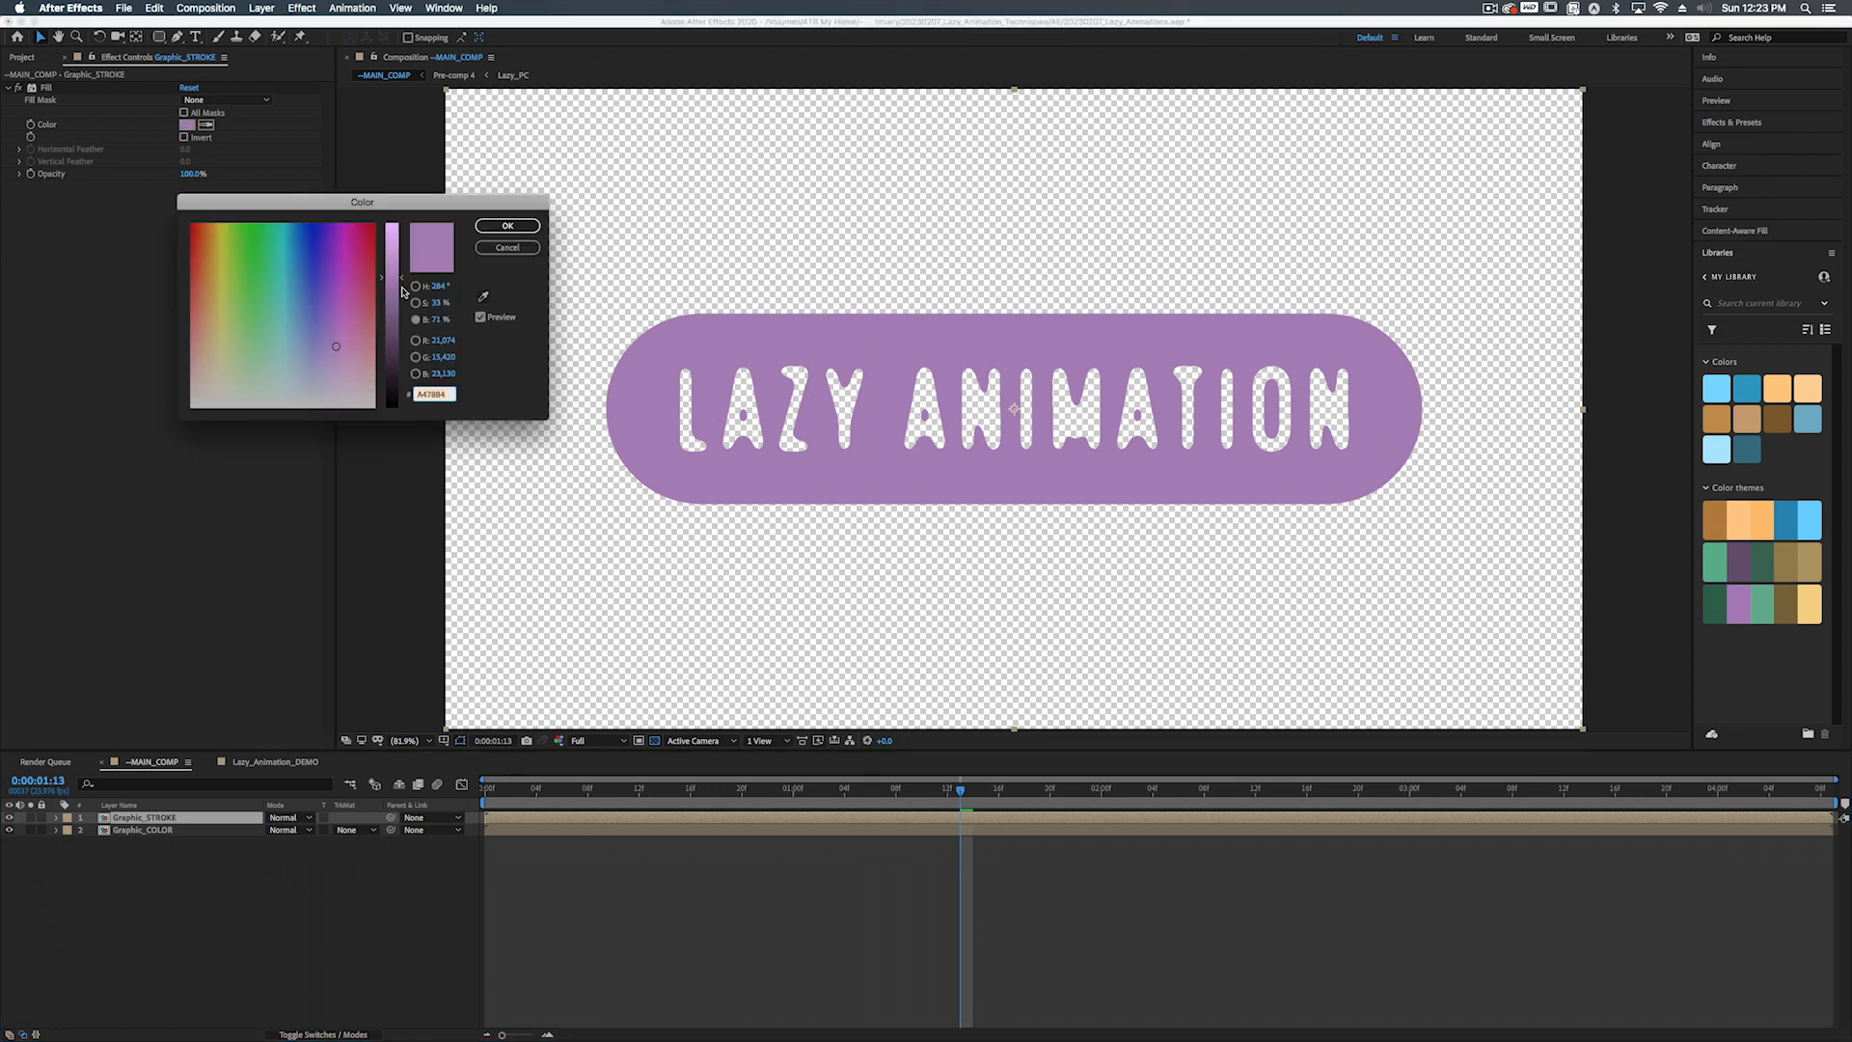
{"action": "left_click_drag", "start_coordinate": [398, 282], "coordinate": [395, 381]}
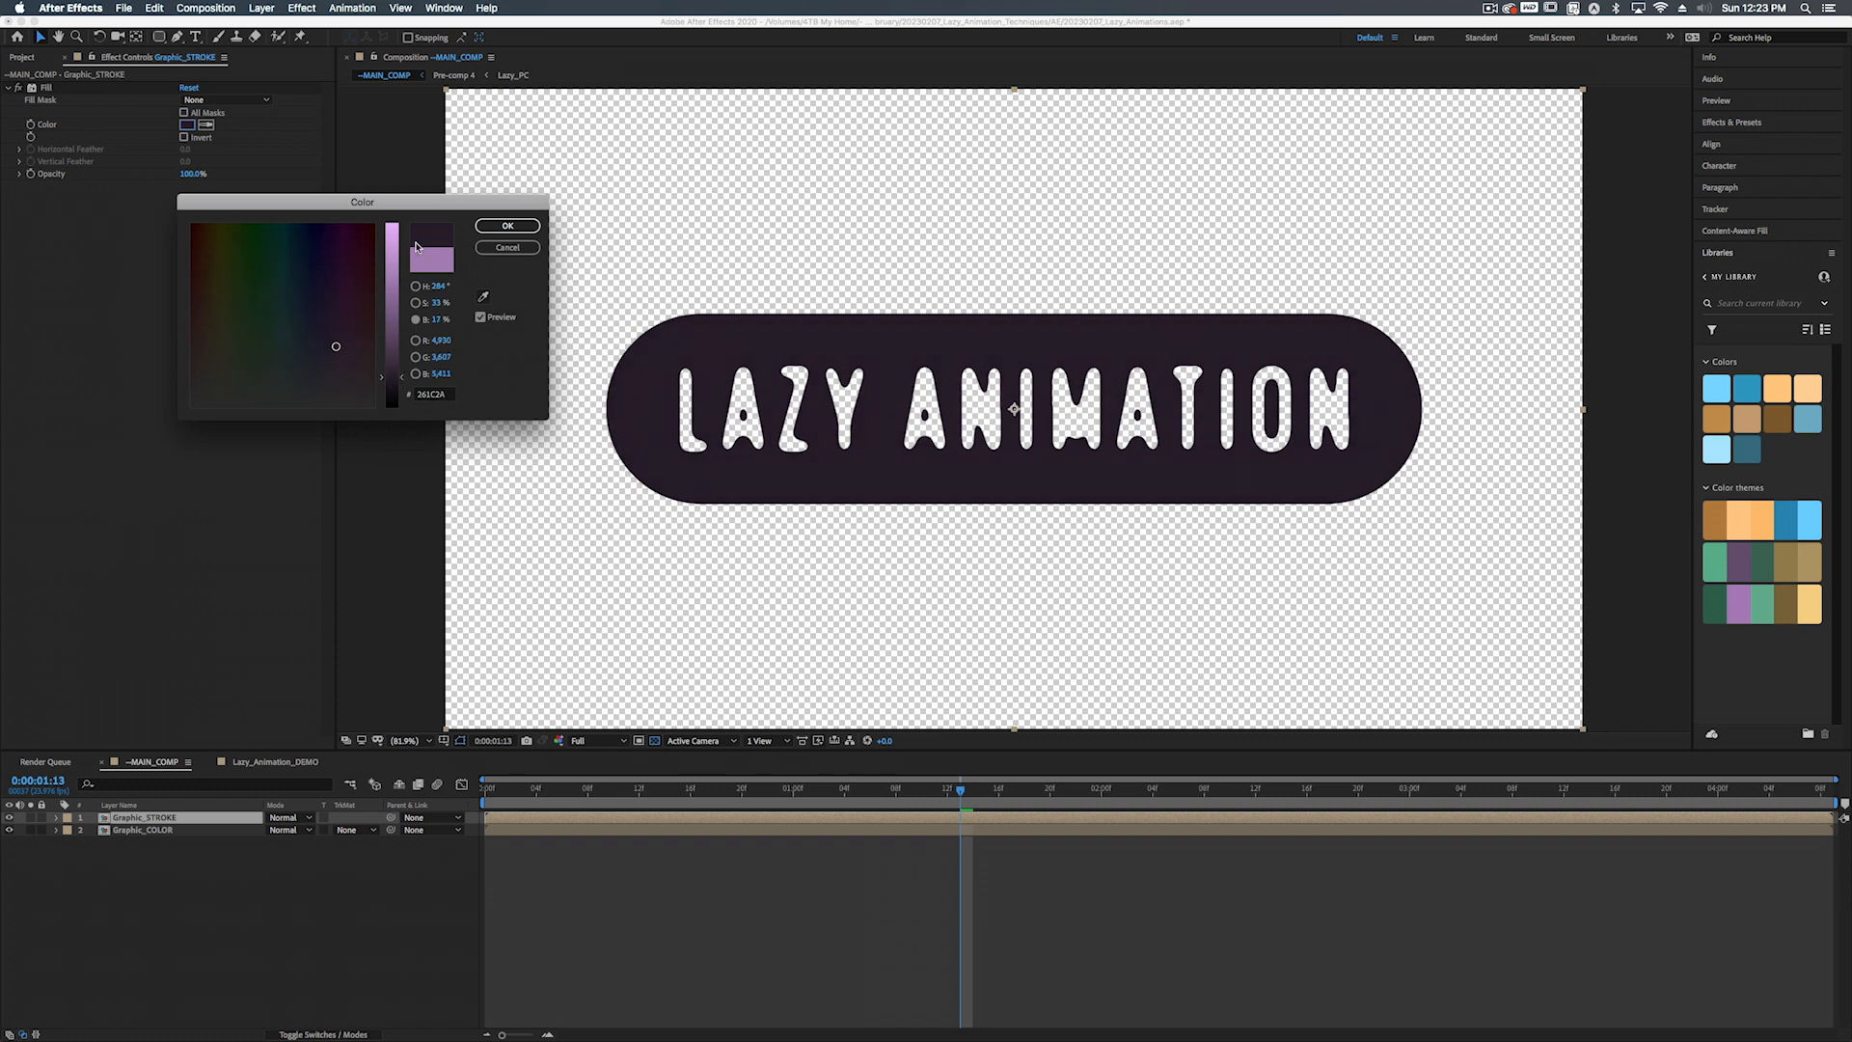
{"action": "left_click_drag", "start_coordinate": [436, 303], "coordinate": [448, 301]}
{"action": "left_click", "coordinate": [503, 232]}
{"action": "left_click", "coordinate": [496, 230]}
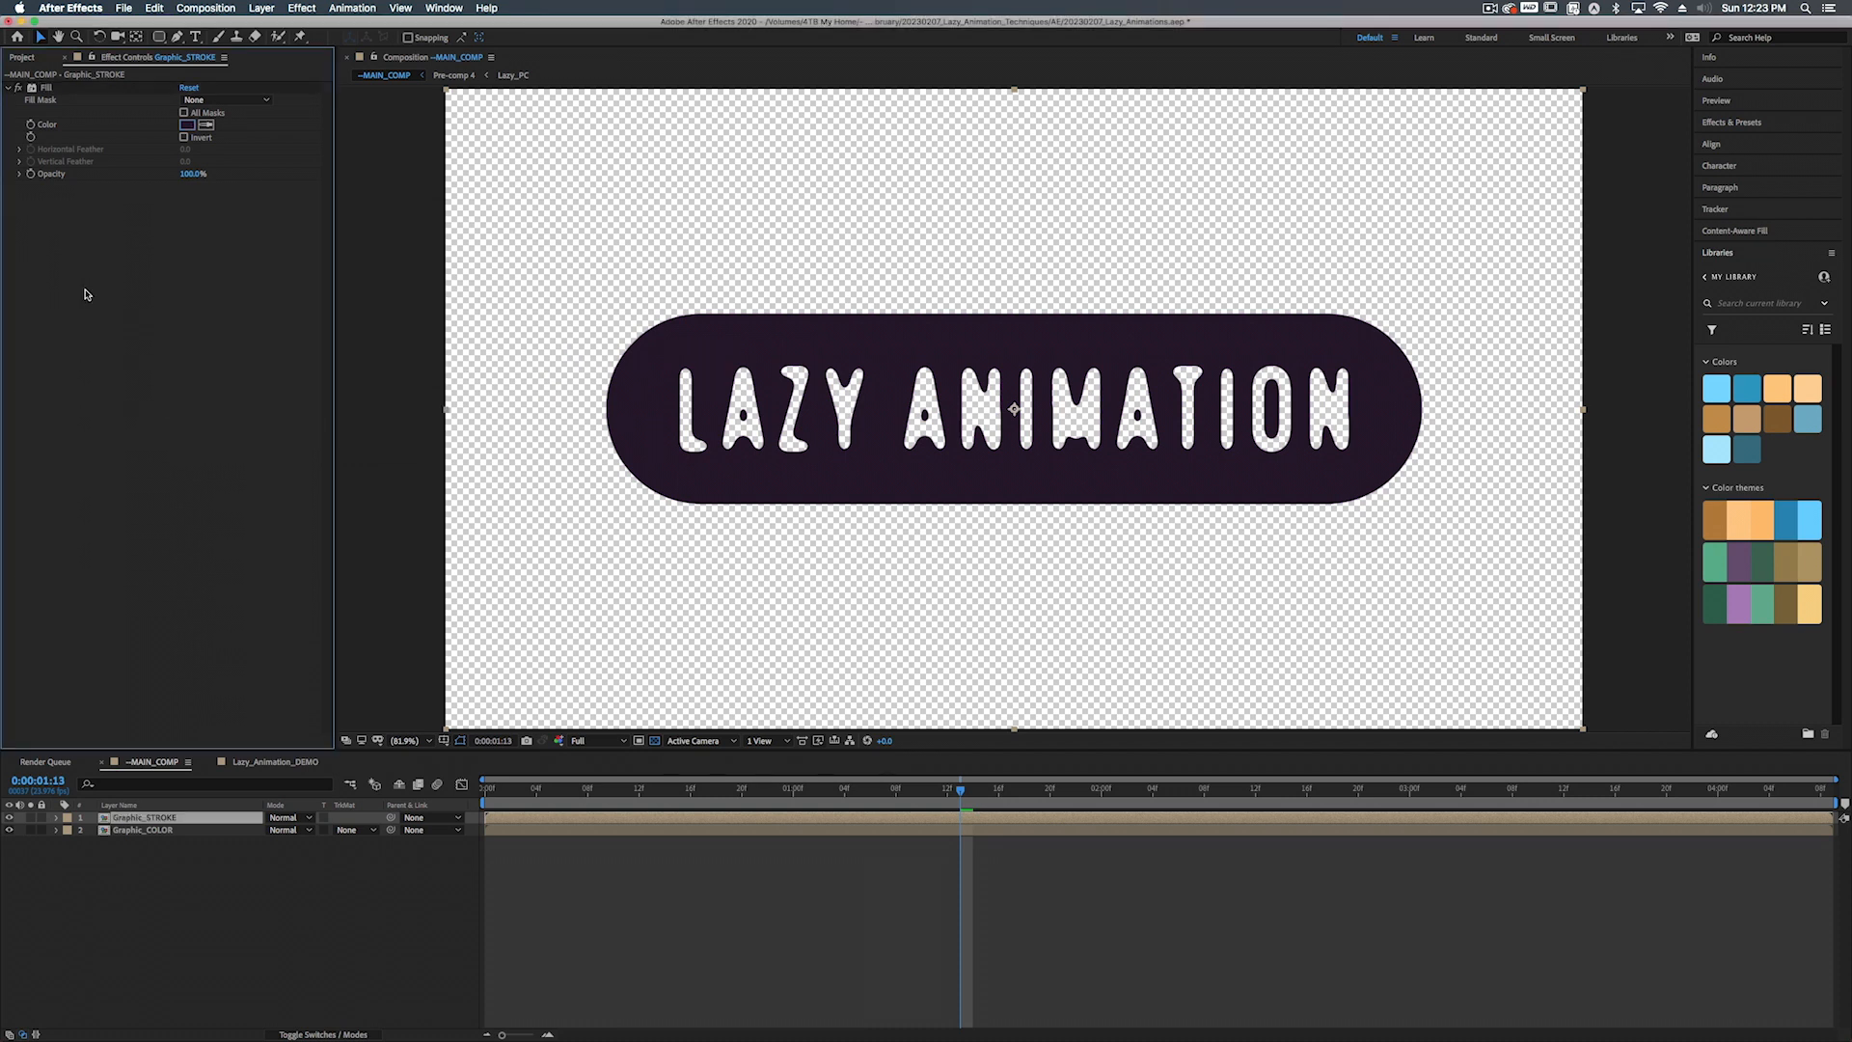
Find the Minimax effect and apply it to Graphic_STROKE below the Fill
{"action": "left_click", "coordinate": [1755, 124]}
{"action": "left_click", "coordinate": [1752, 143]}
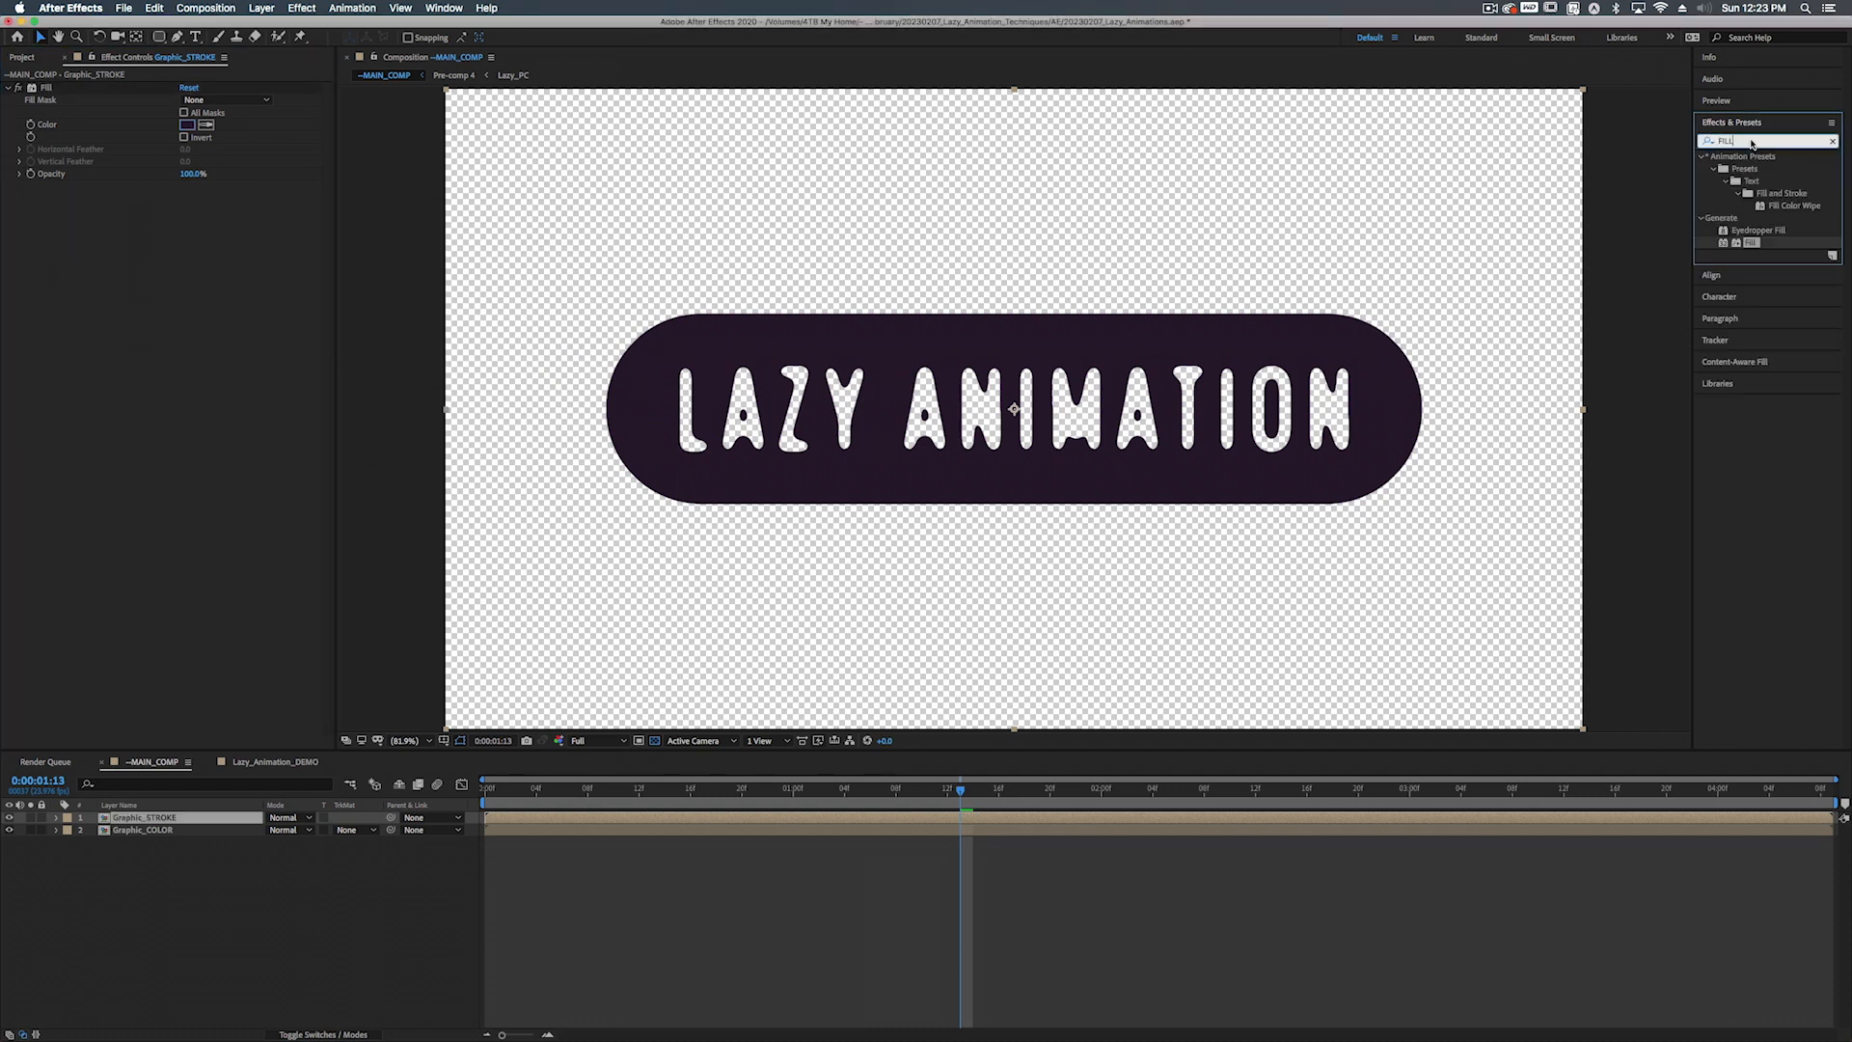
{"action": "type", "text": "minima"}
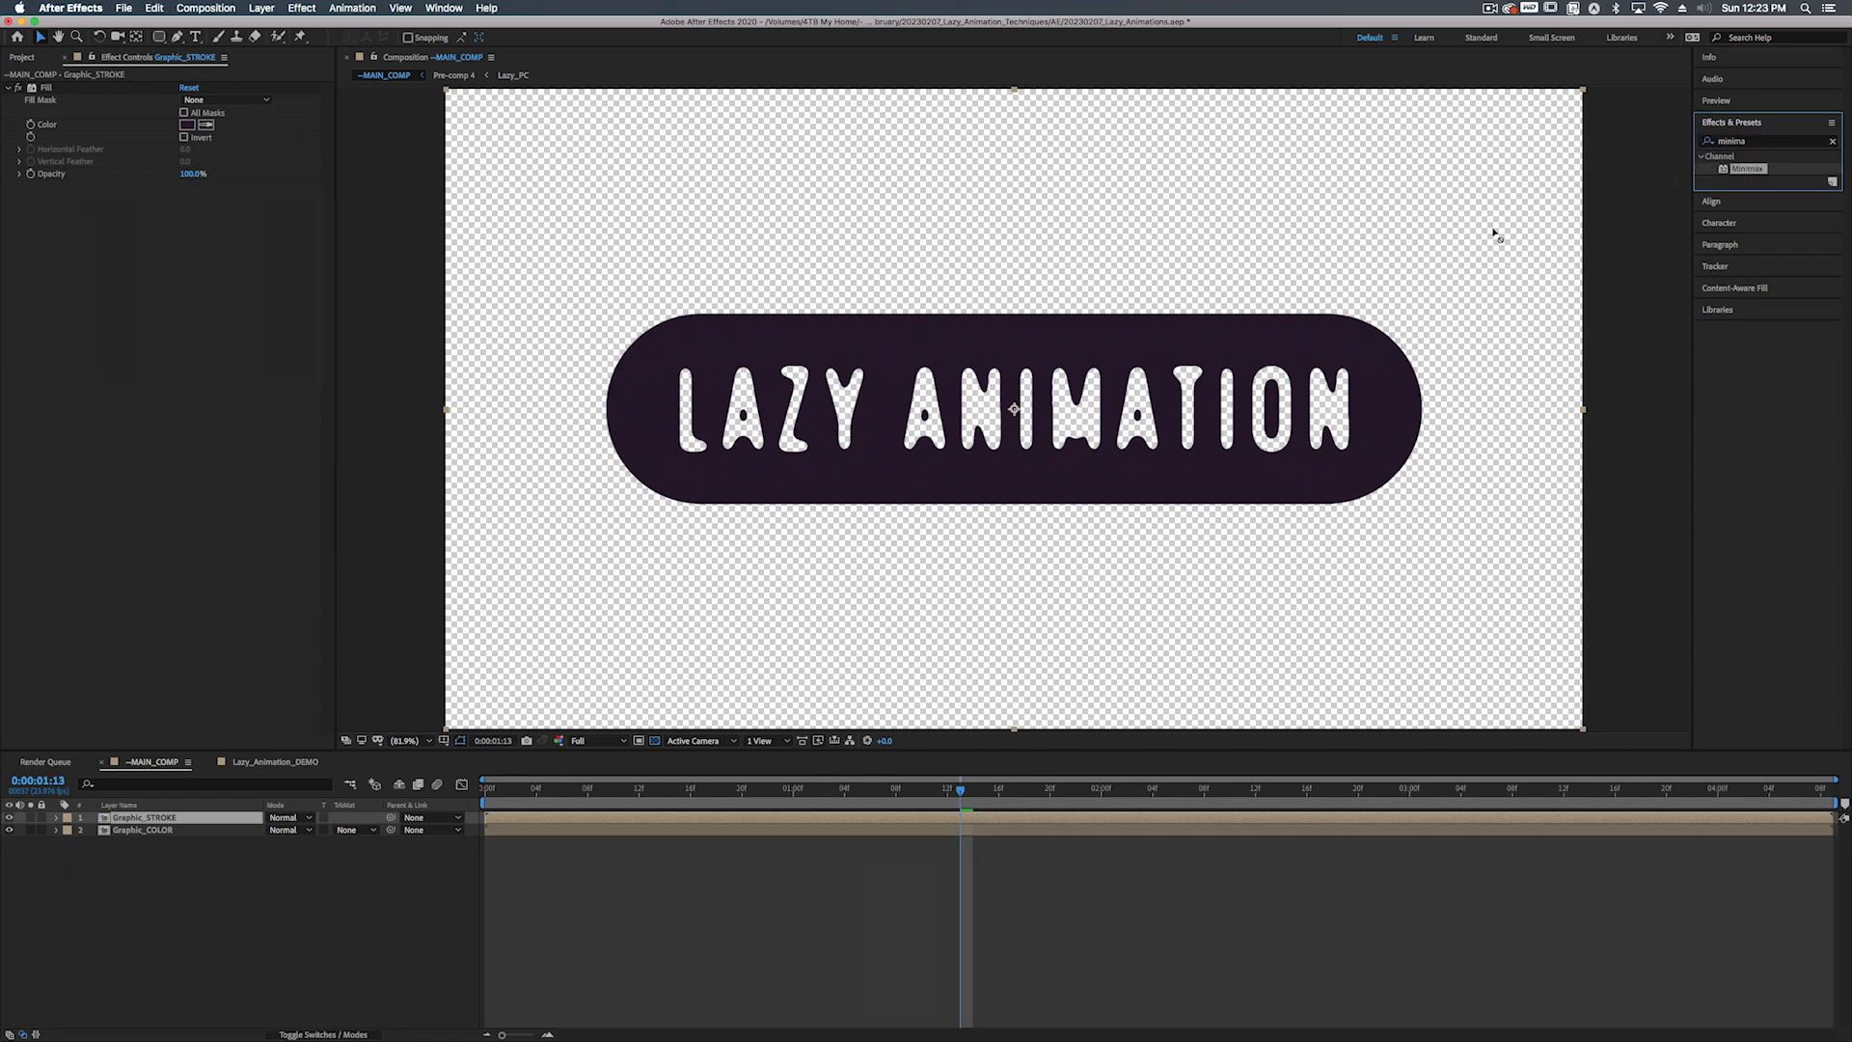
{"action": "left_click", "coordinate": [63, 794]}
{"action": "left_click_drag", "start_coordinate": [62, 794], "coordinate": [198, 380]}
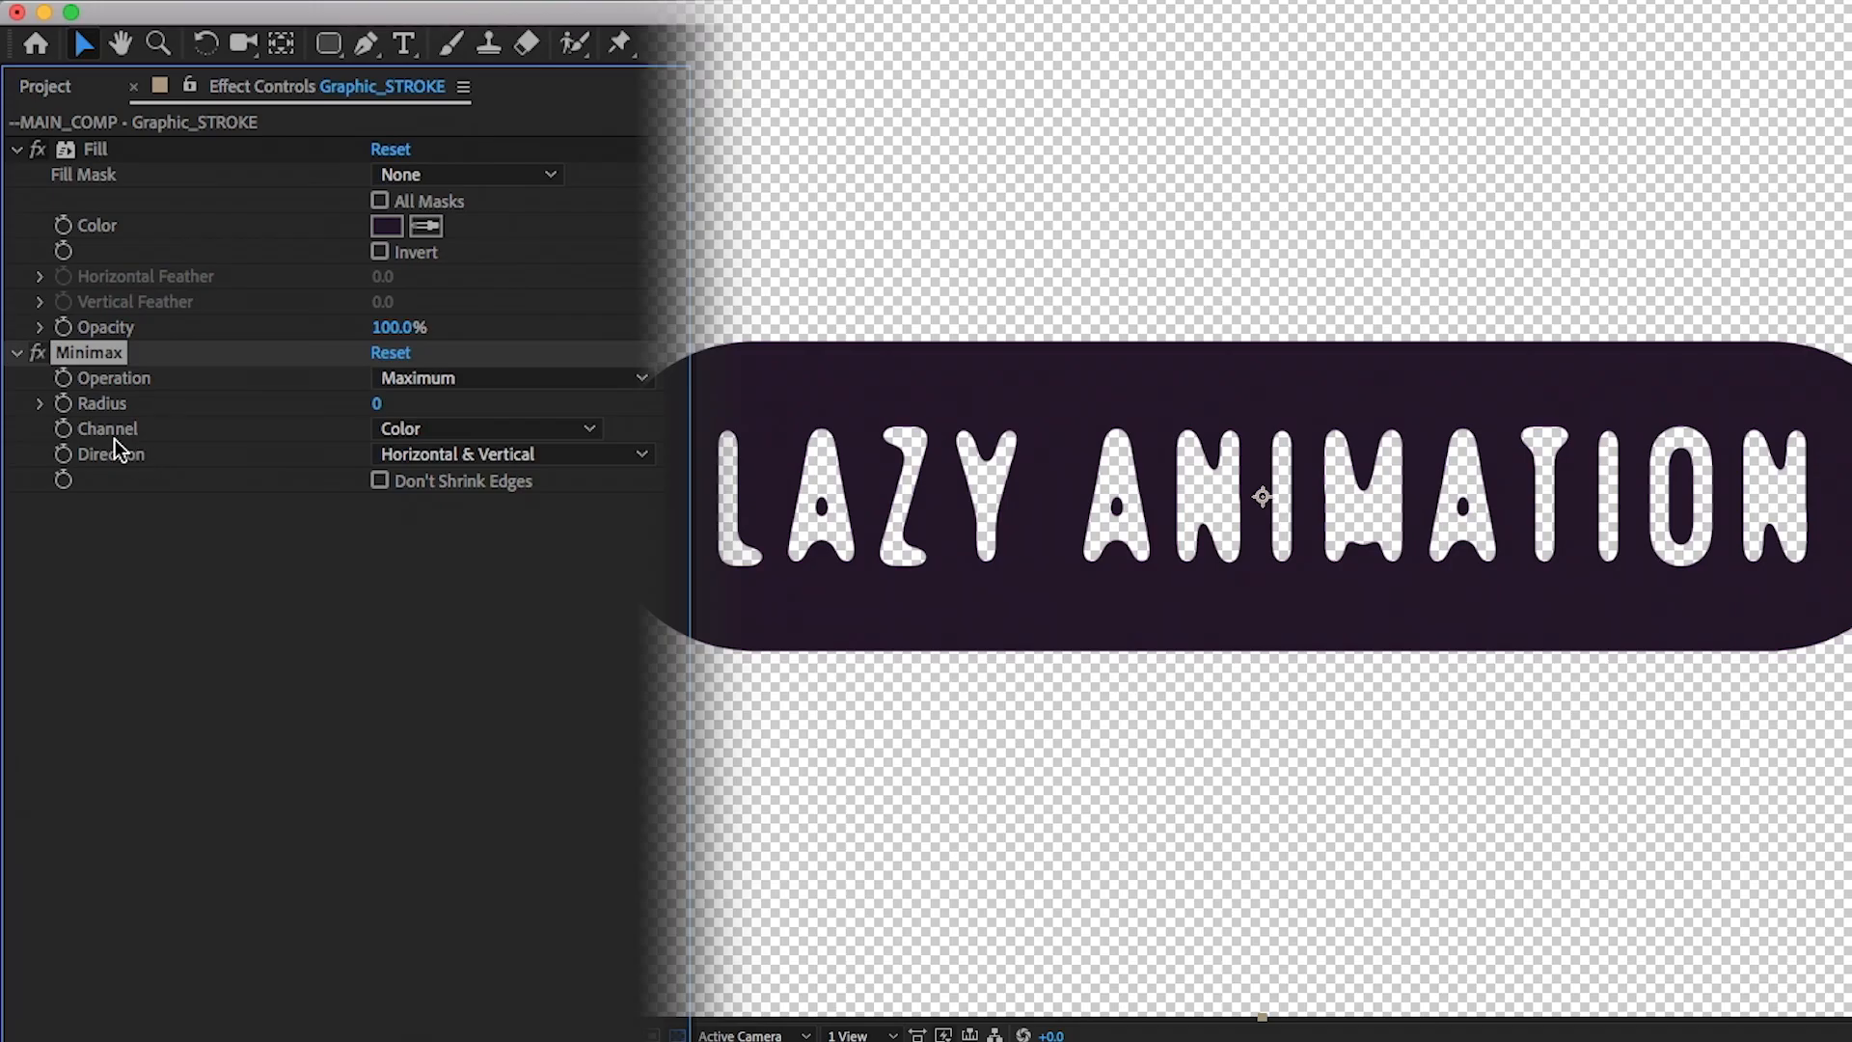
Set Graphic_STROKE's Minimax channel to Alpha and Color and its radius to 3
{"action": "left_click", "coordinate": [381, 430]}
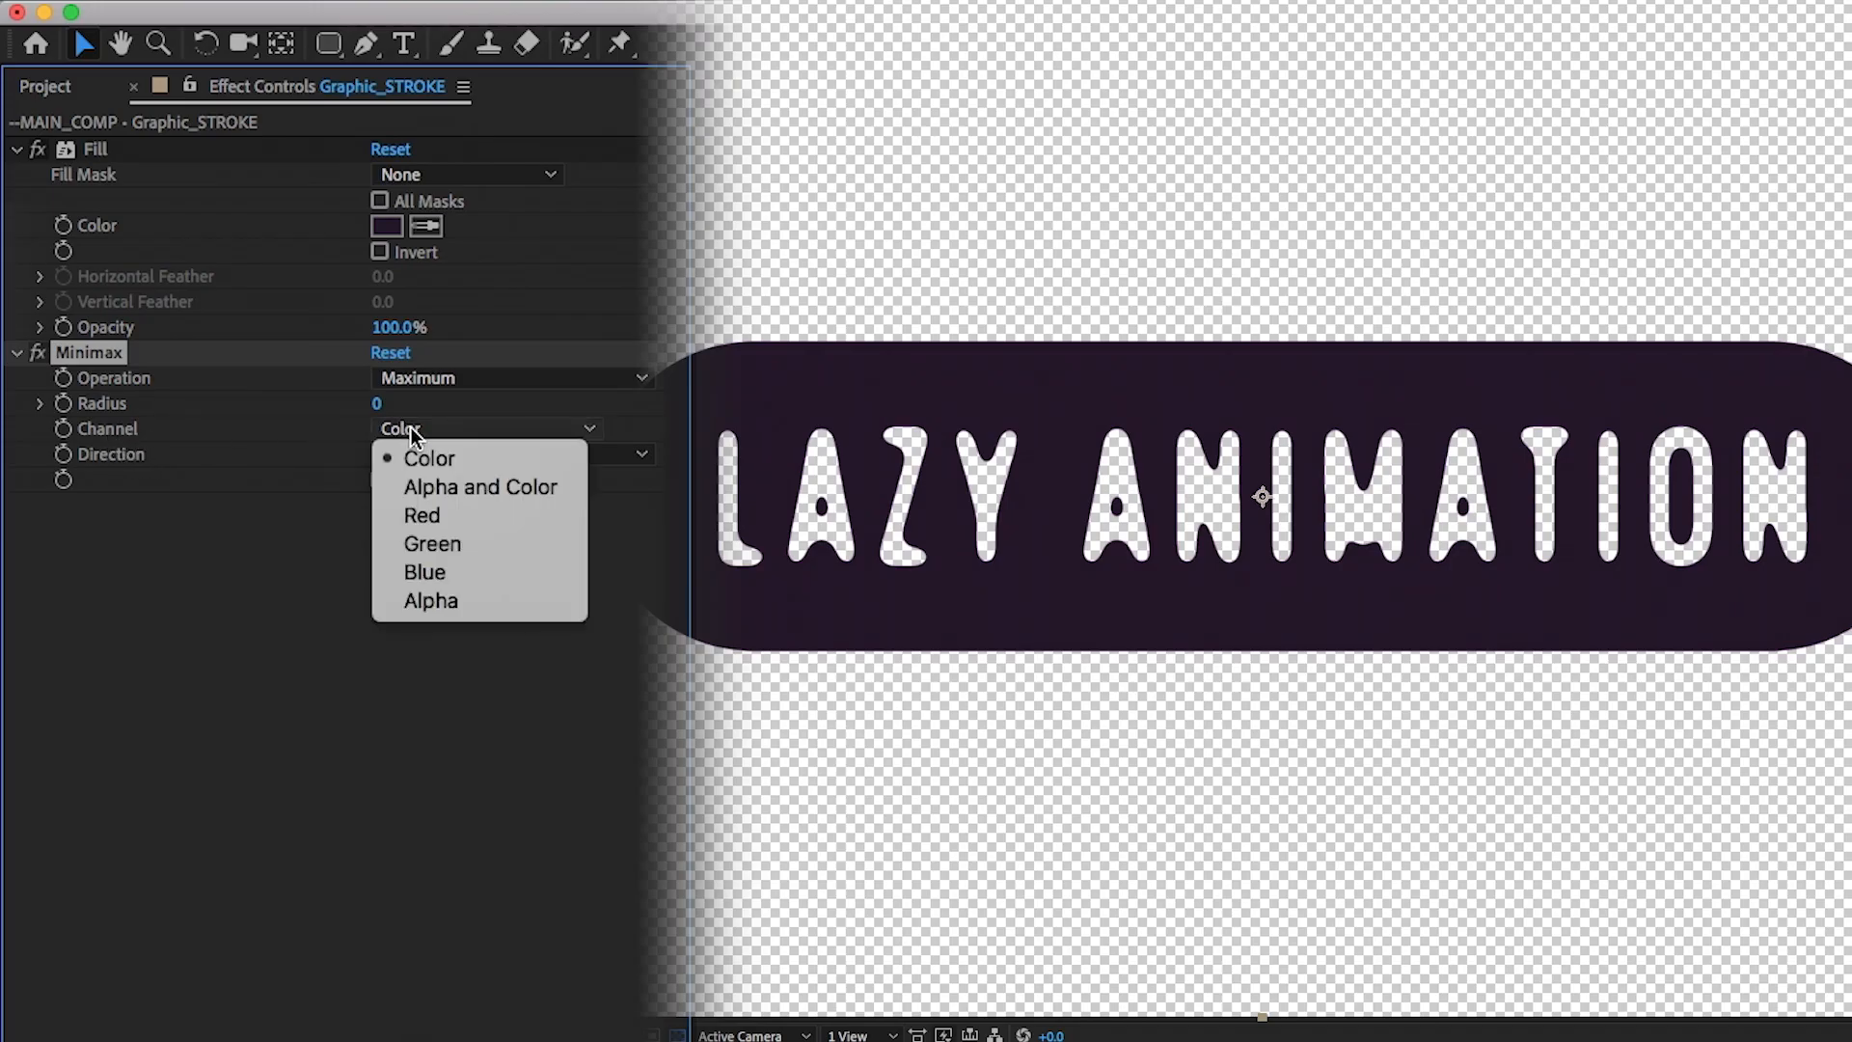
{"action": "left_click", "coordinate": [427, 487]}
{"action": "left_click", "coordinate": [377, 404]}
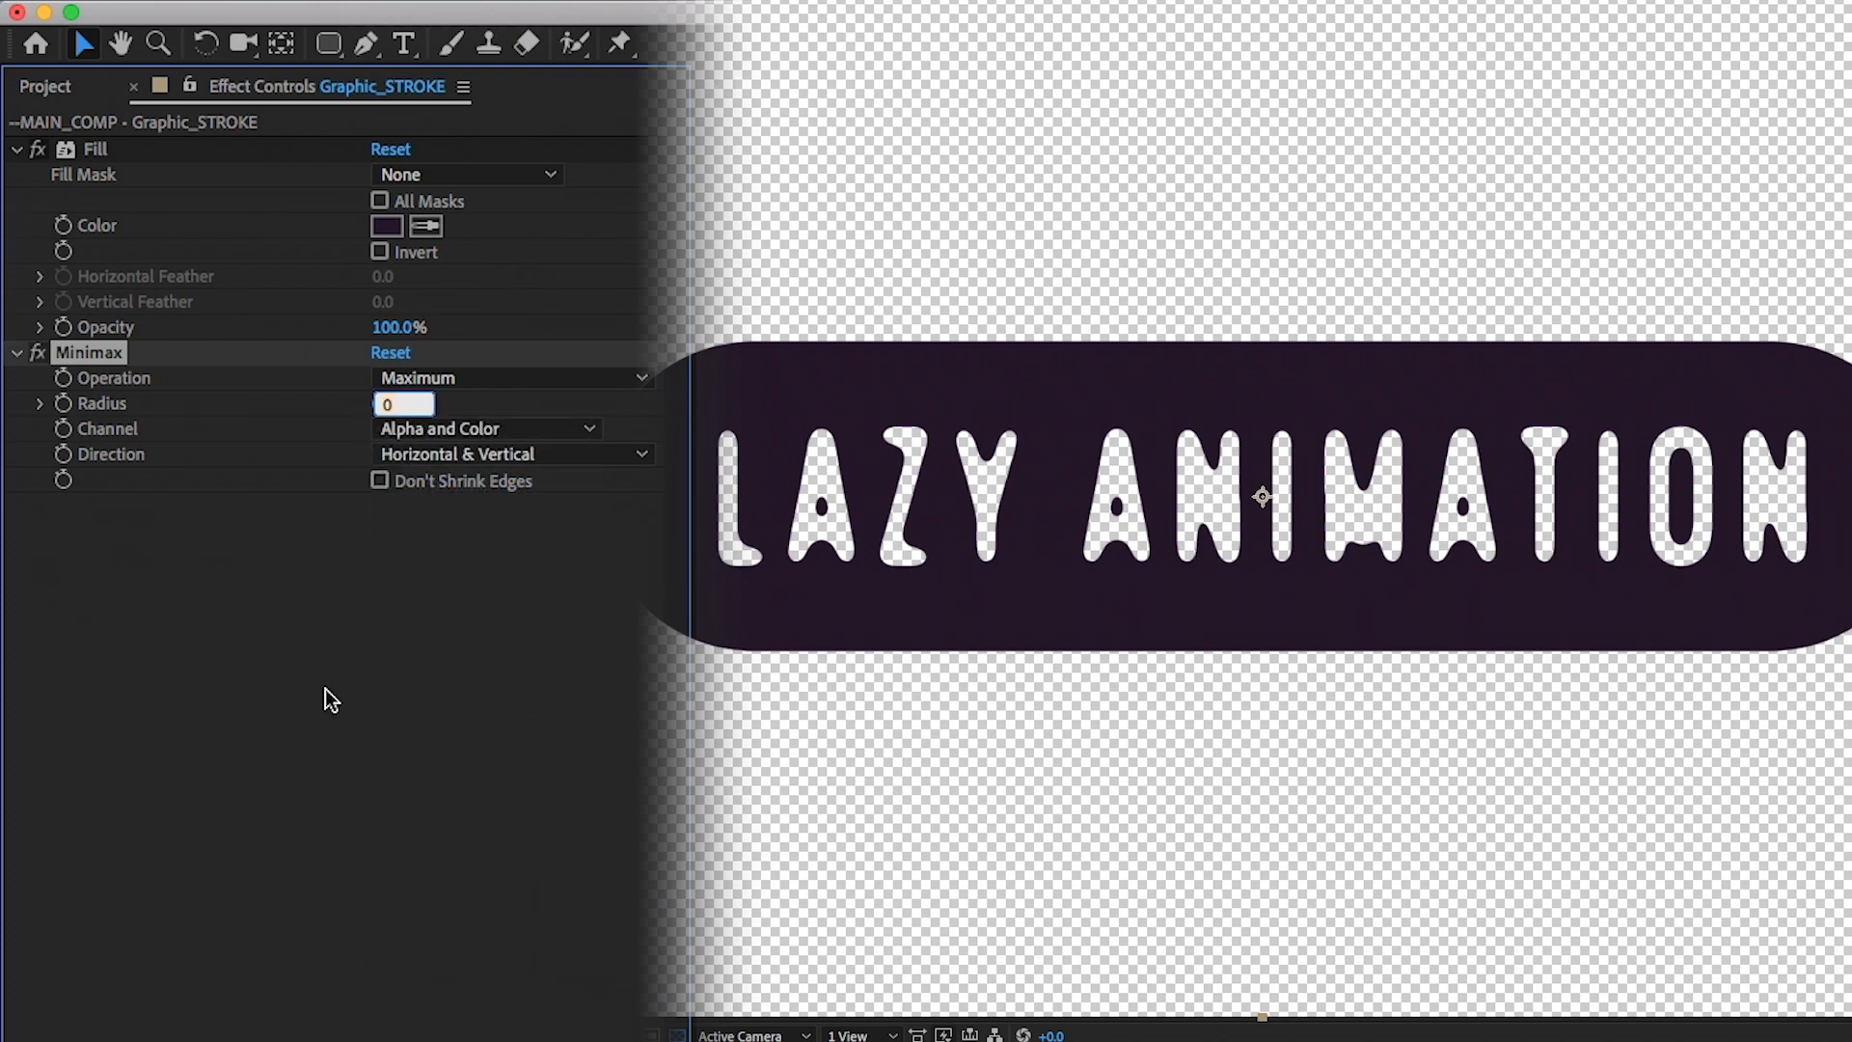
{"action": "type", "text": "5"}
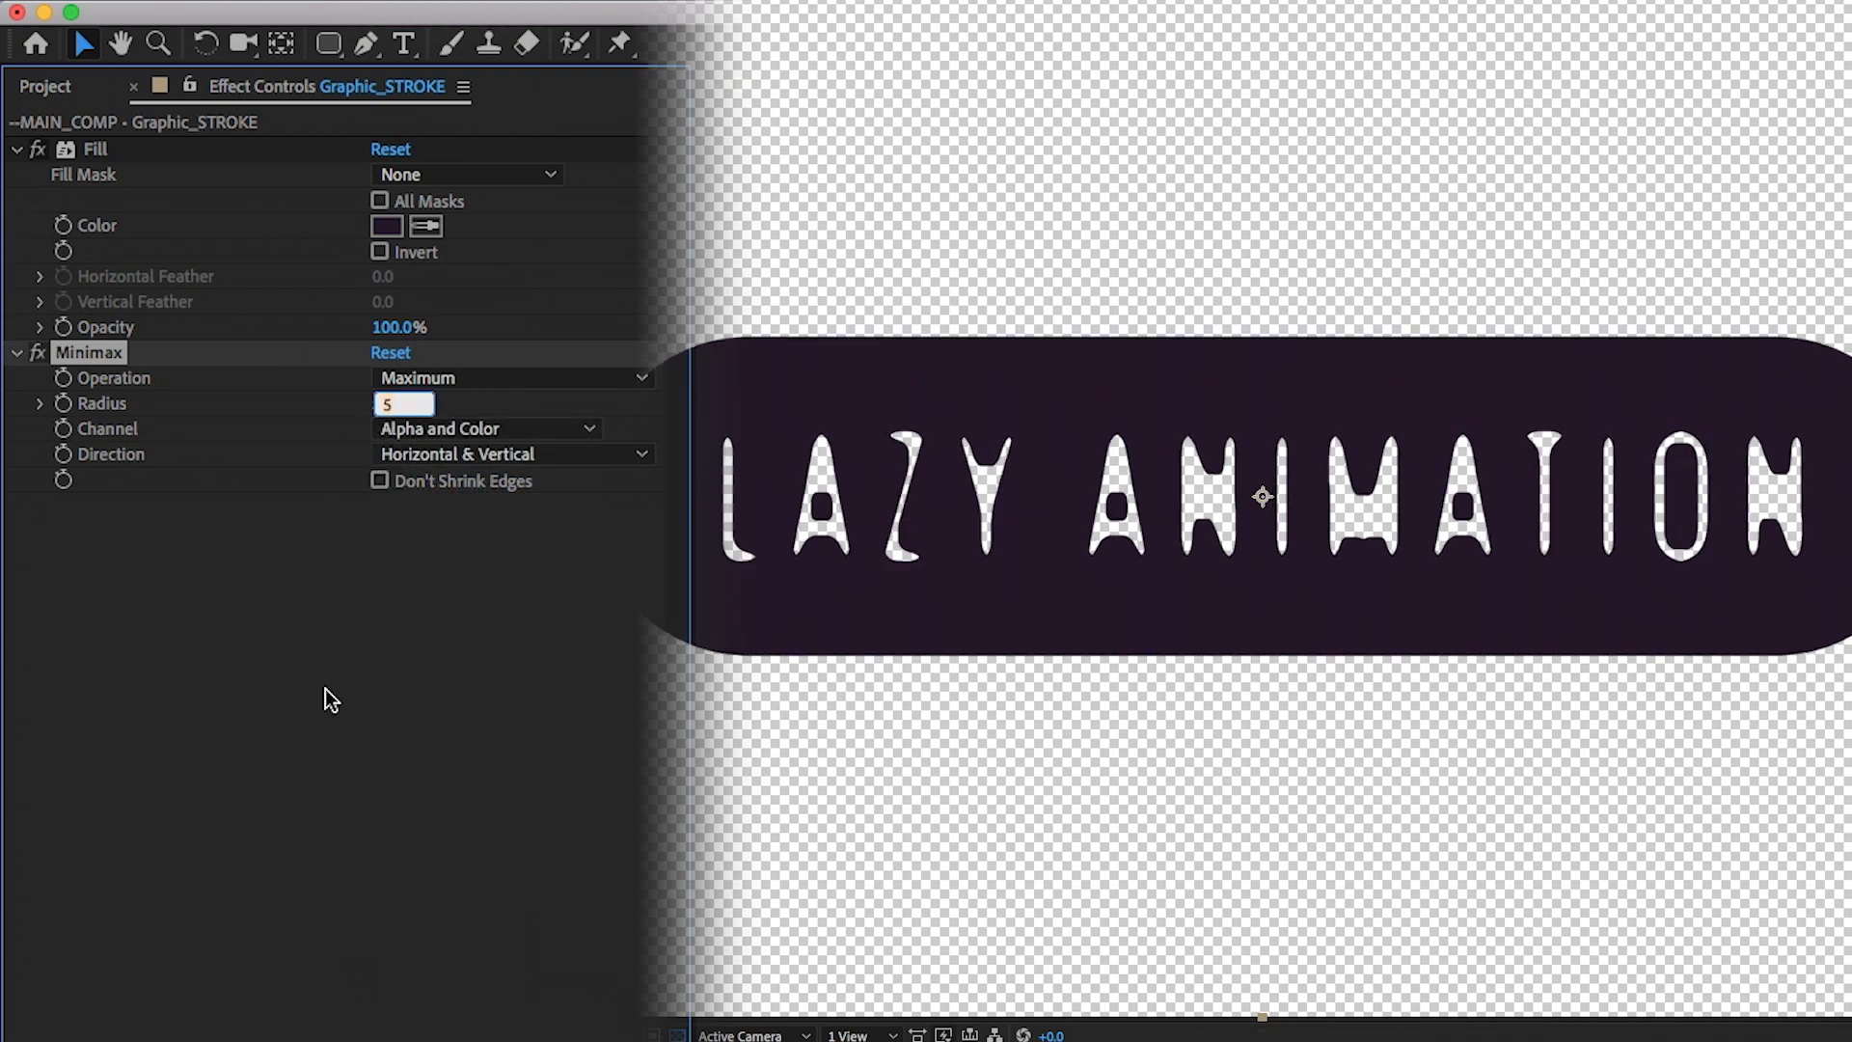
{"action": "key", "text": "BackSpace"}
{"action": "type", "text": "3"}
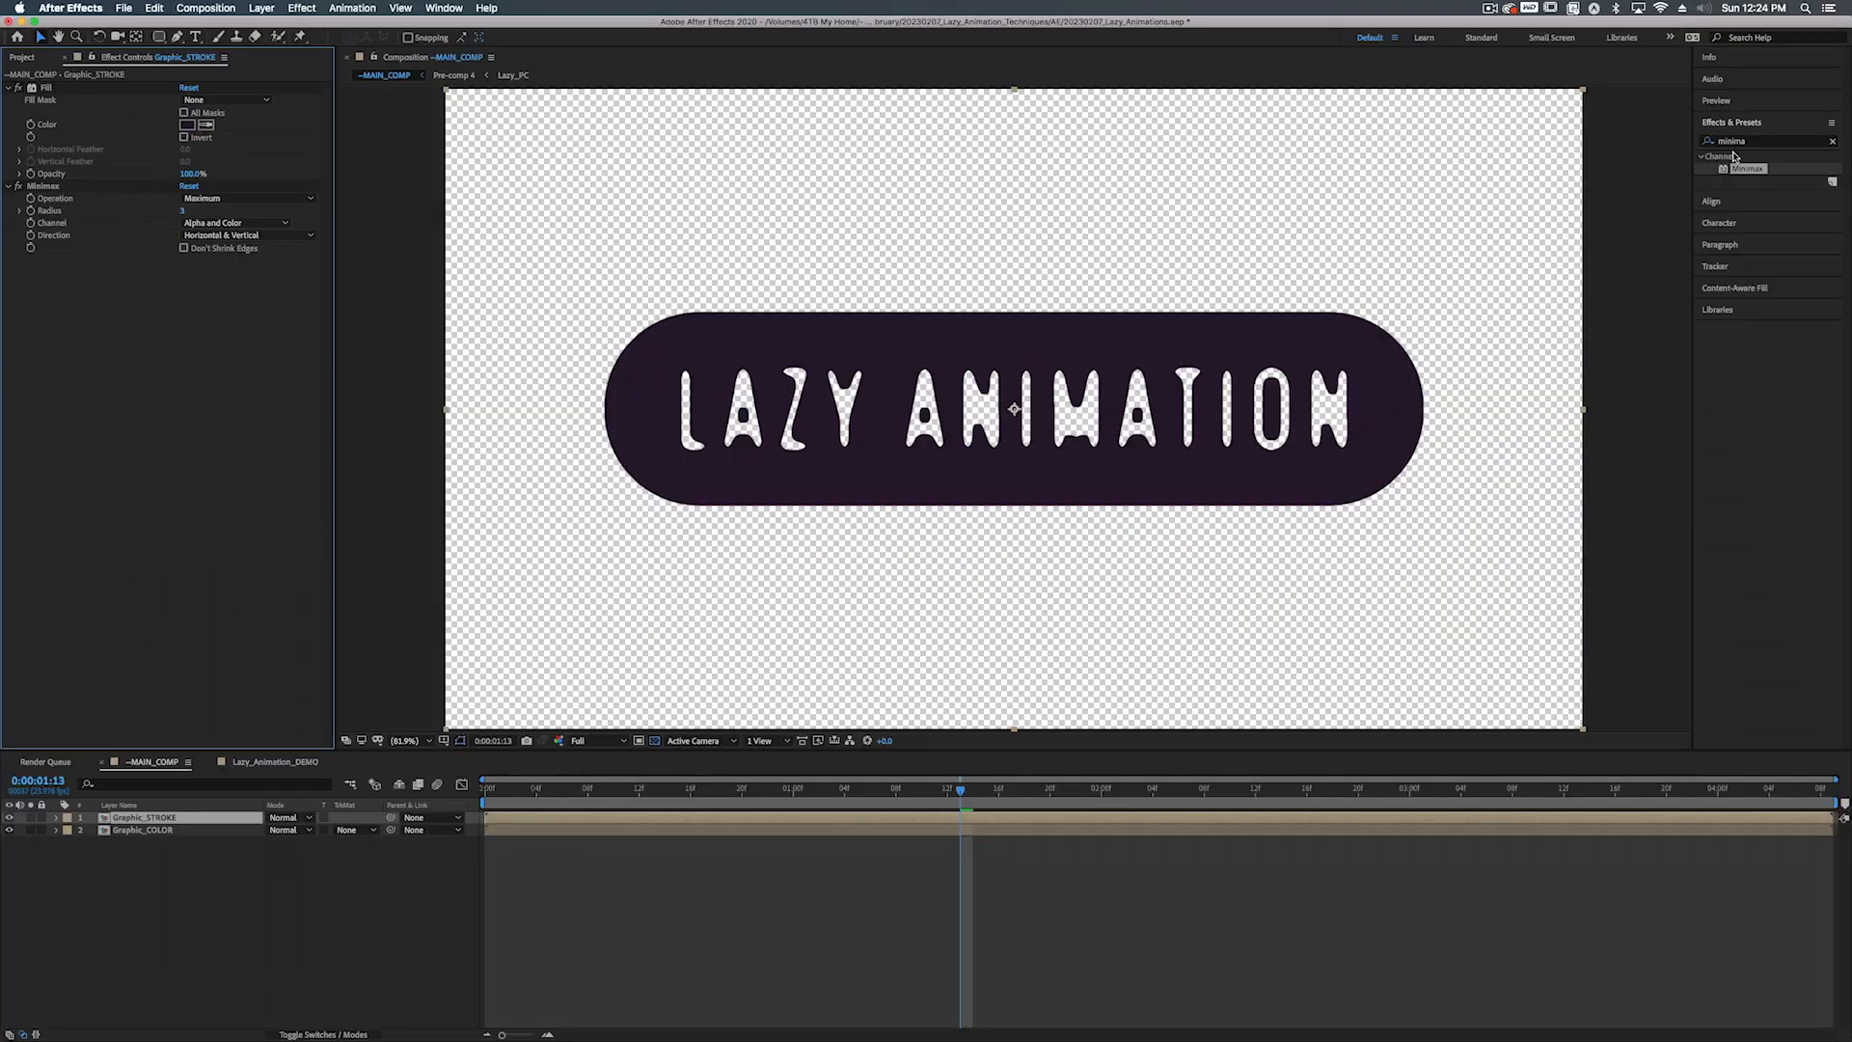
Apply CC Composite to Graphic_STROKE after Minimax and set Composite Original to Silhouette Alpha
{"action": "left_click_drag", "start_coordinate": [1767, 142], "coordinate": [1679, 146]}
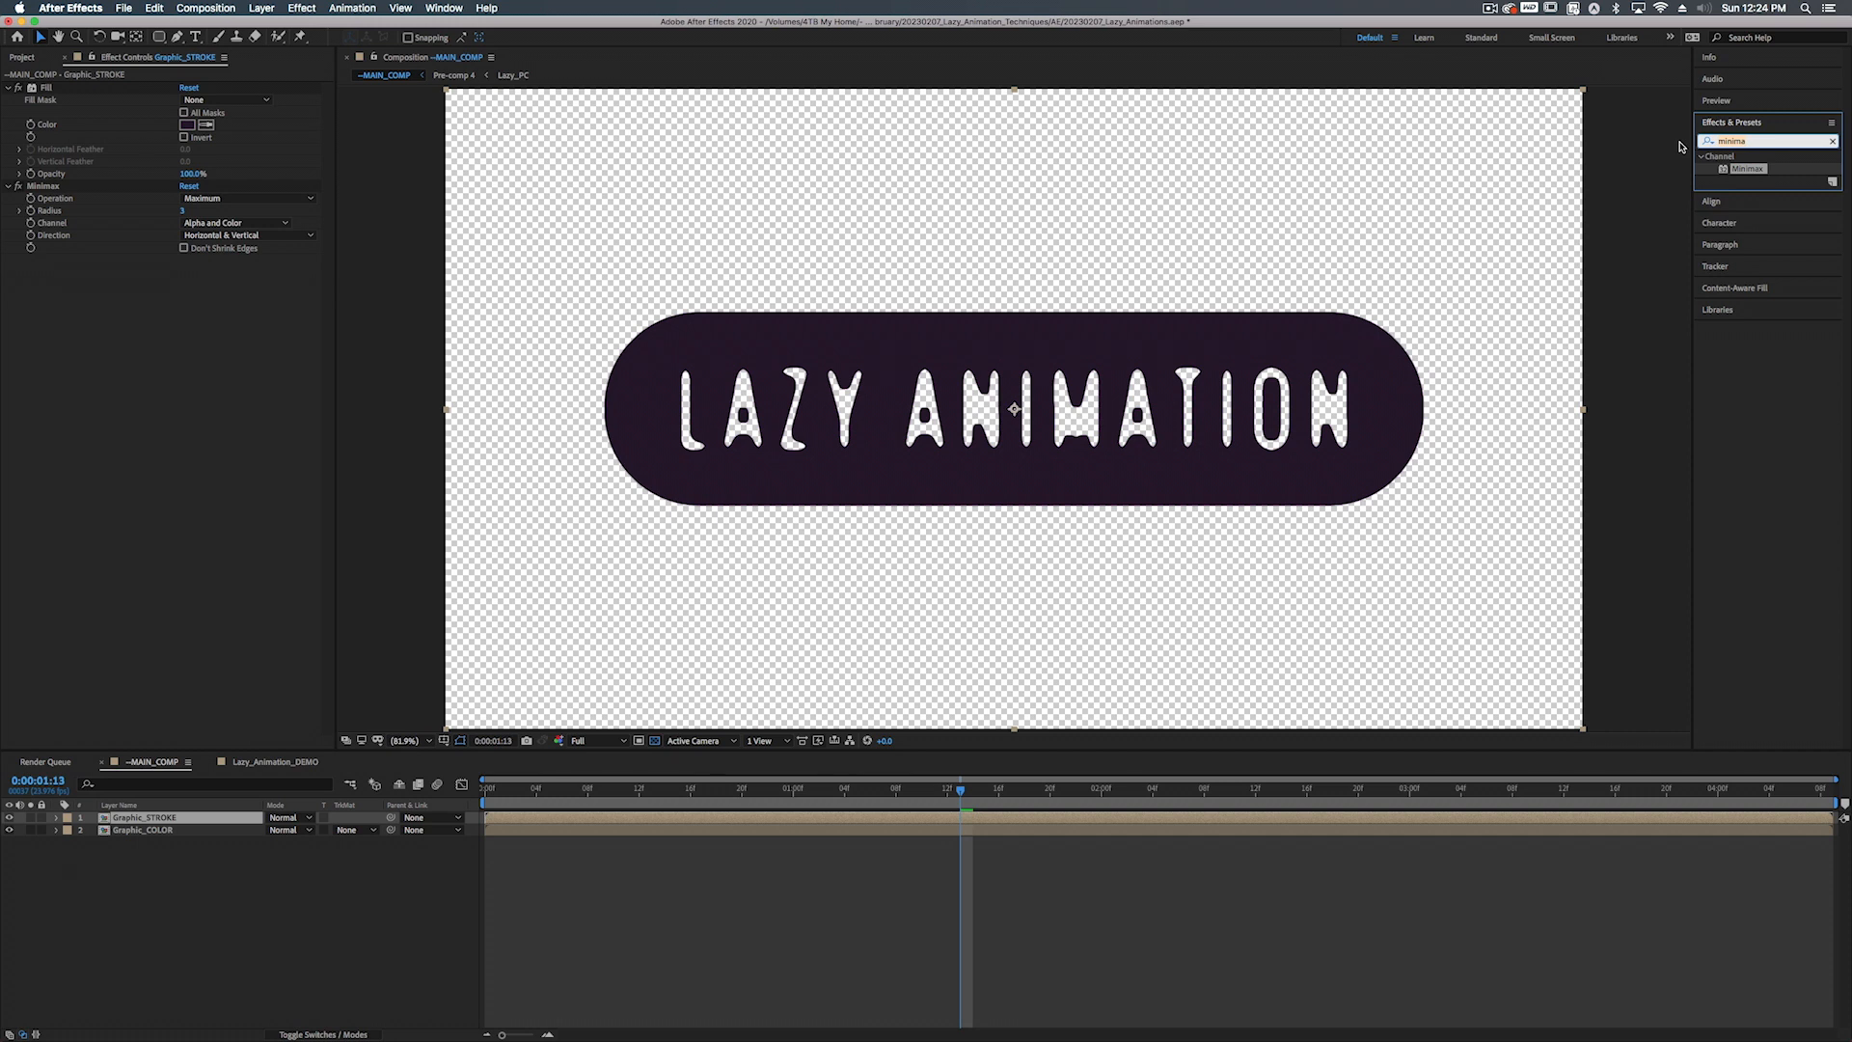
{"action": "type", "text": "cc comp"}
{"action": "left_click", "coordinate": [1741, 232]}
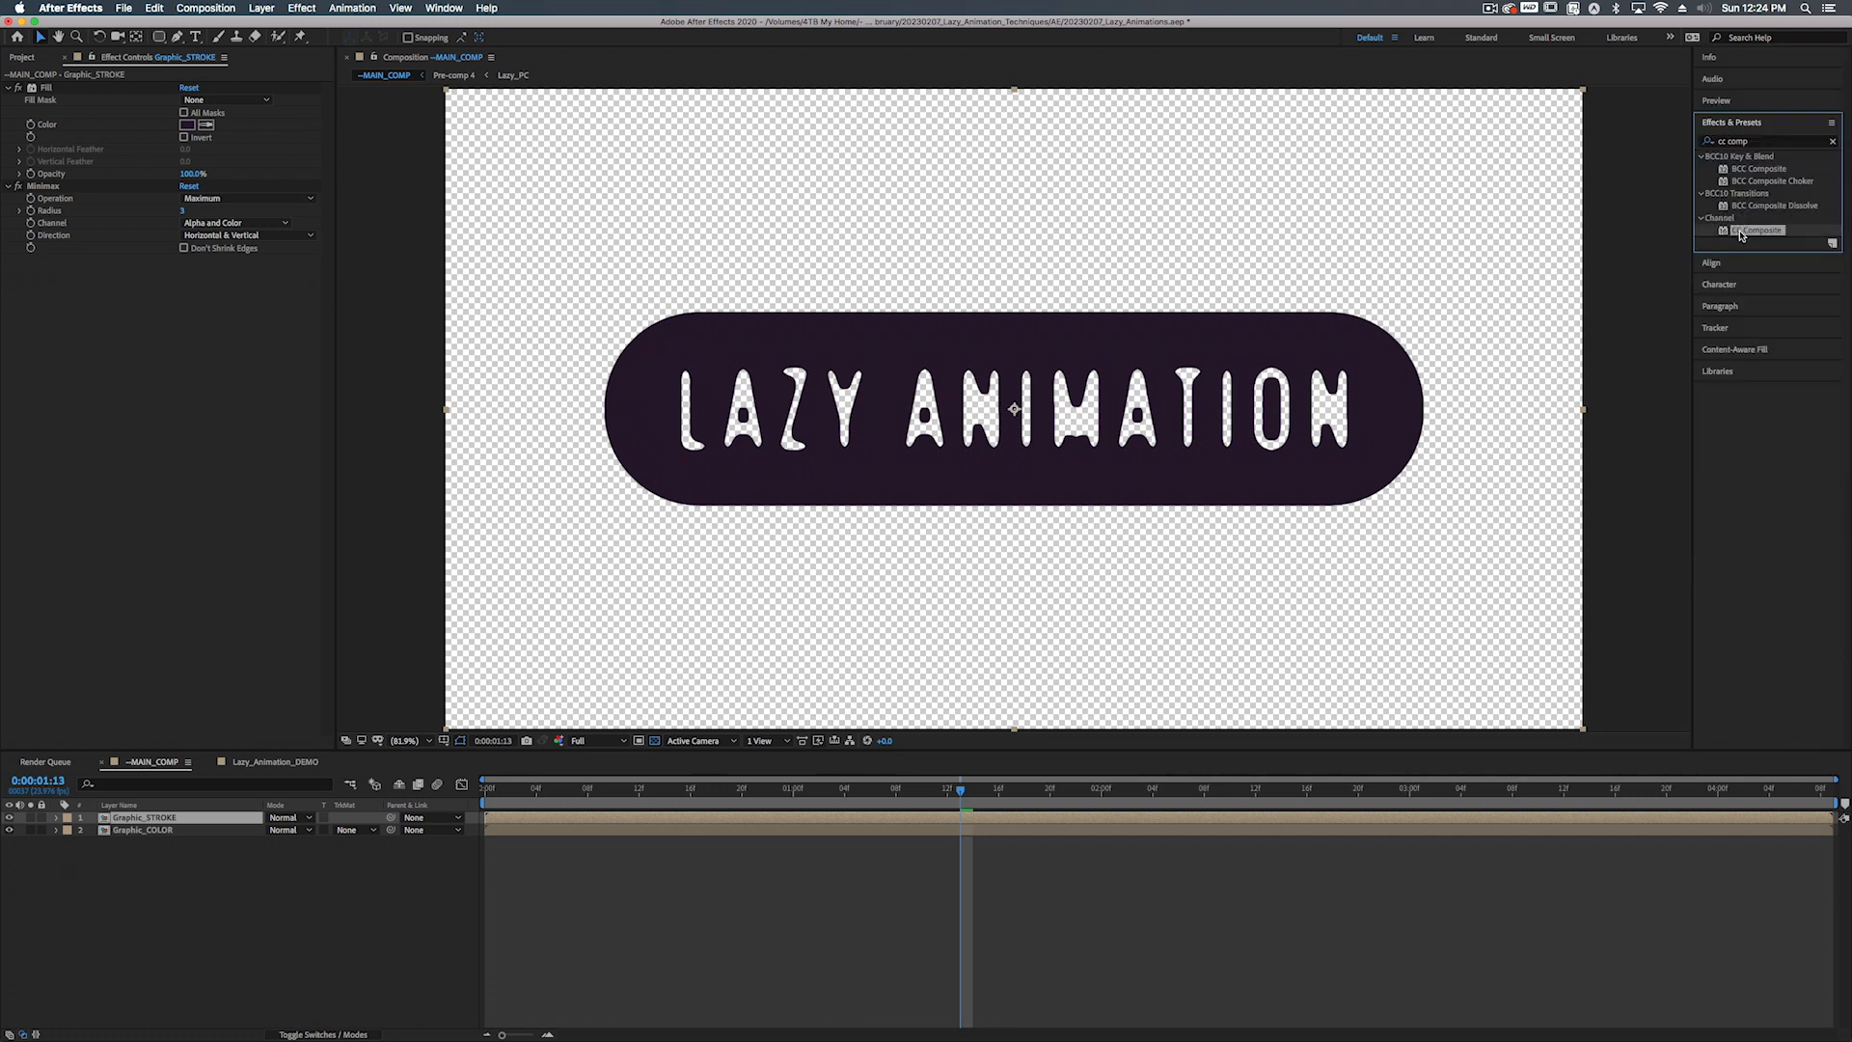
{"action": "left_click_drag", "start_coordinate": [1740, 235], "coordinate": [178, 373]}
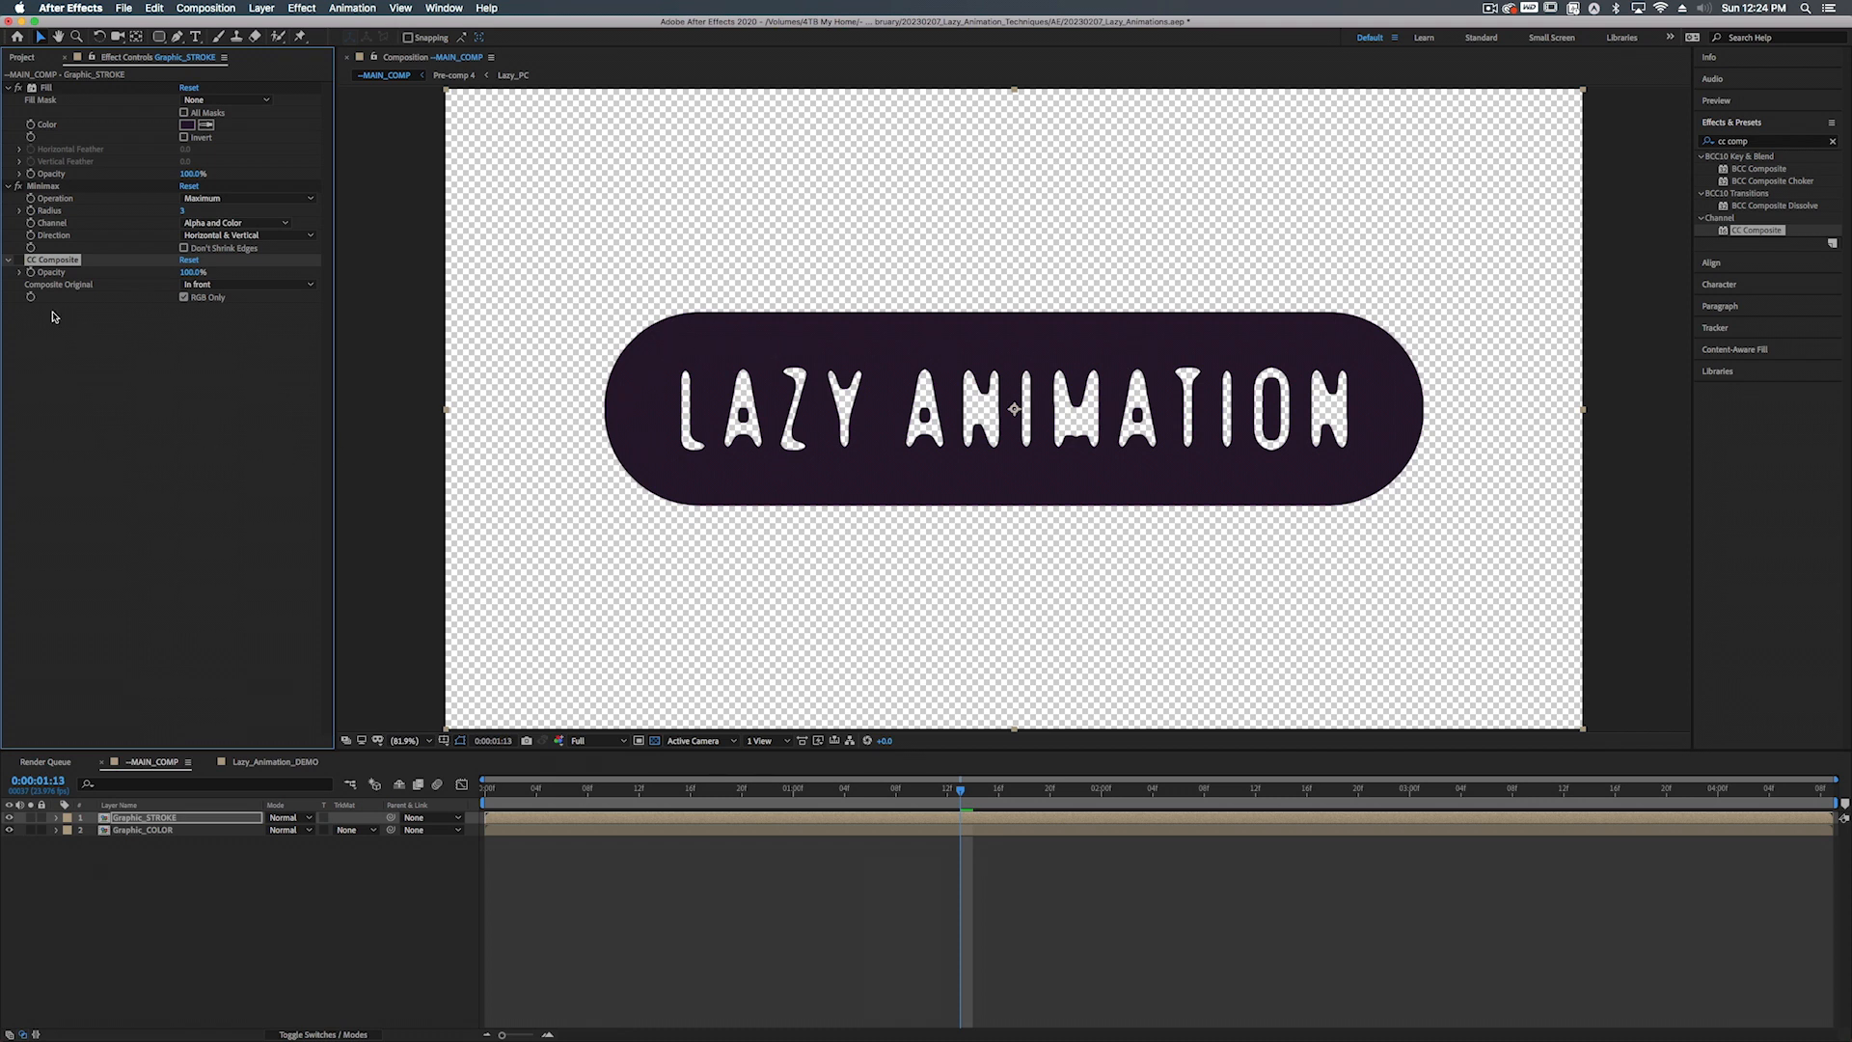
{"action": "left_click", "coordinate": [18, 260]}
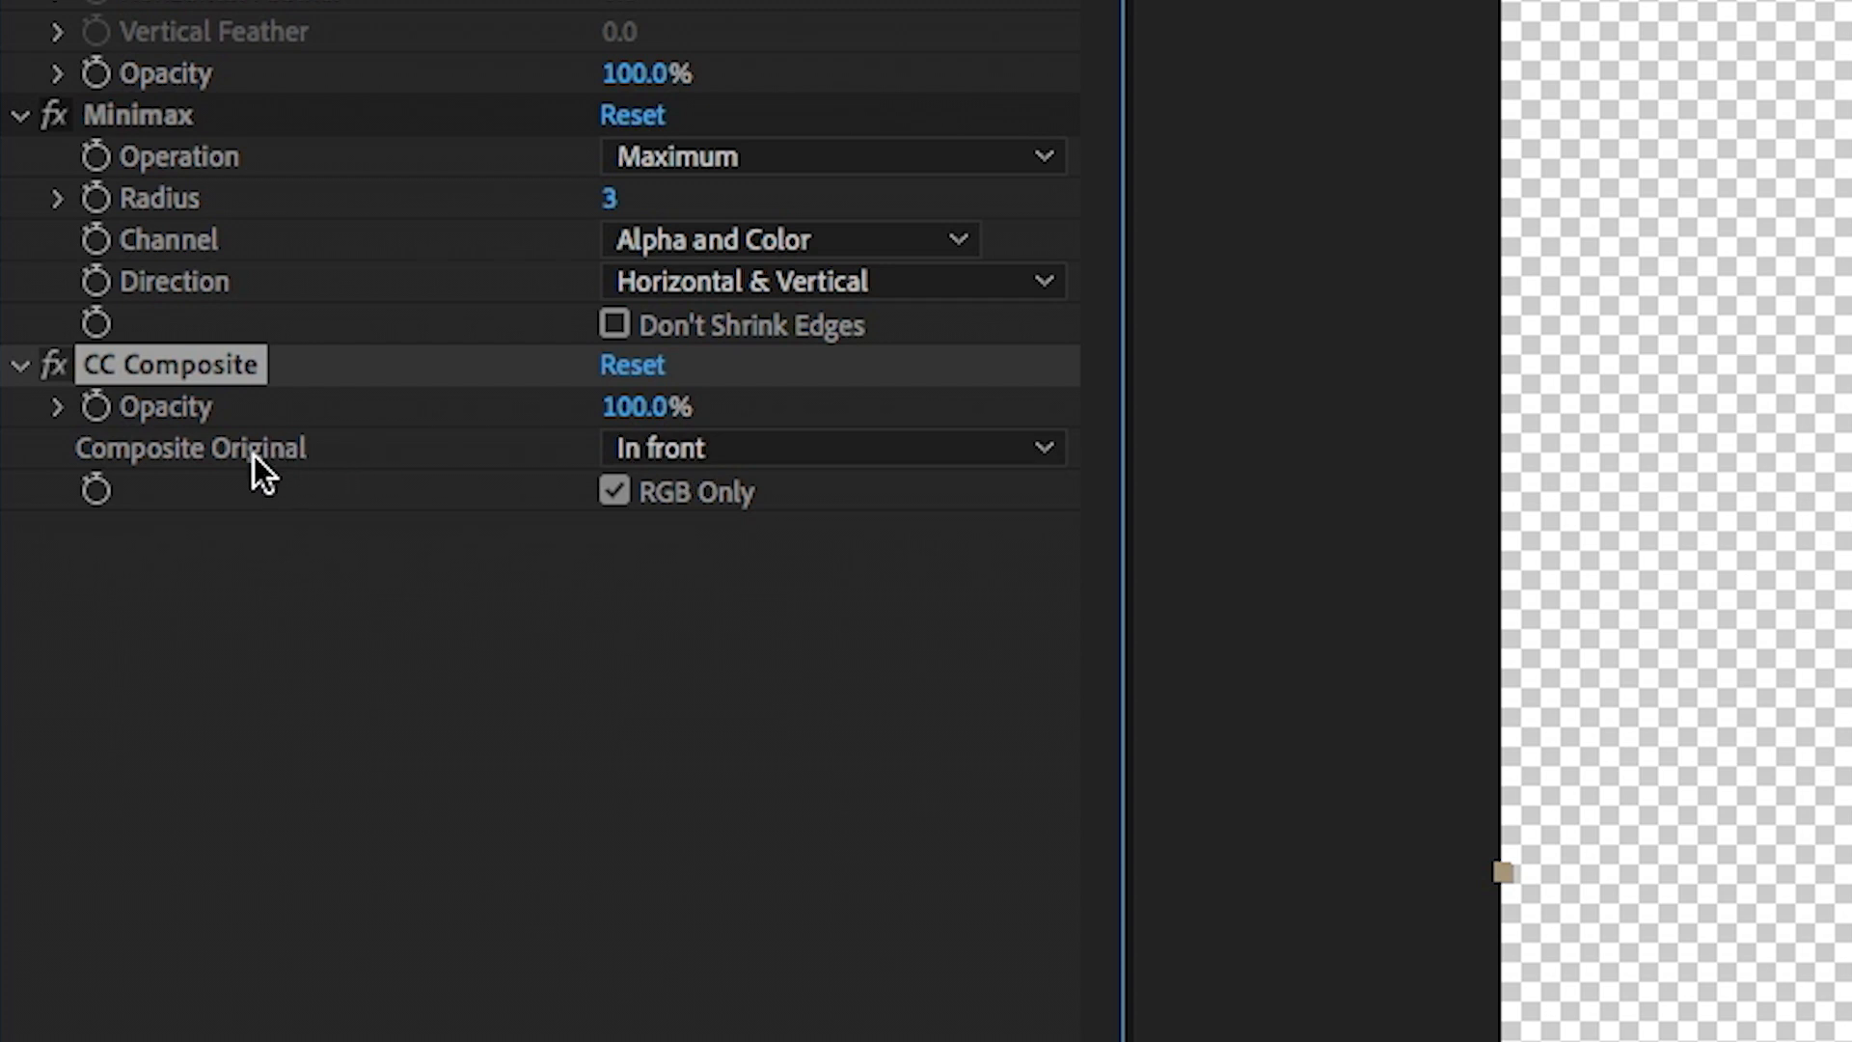
{"action": "left_click", "coordinate": [635, 445]}
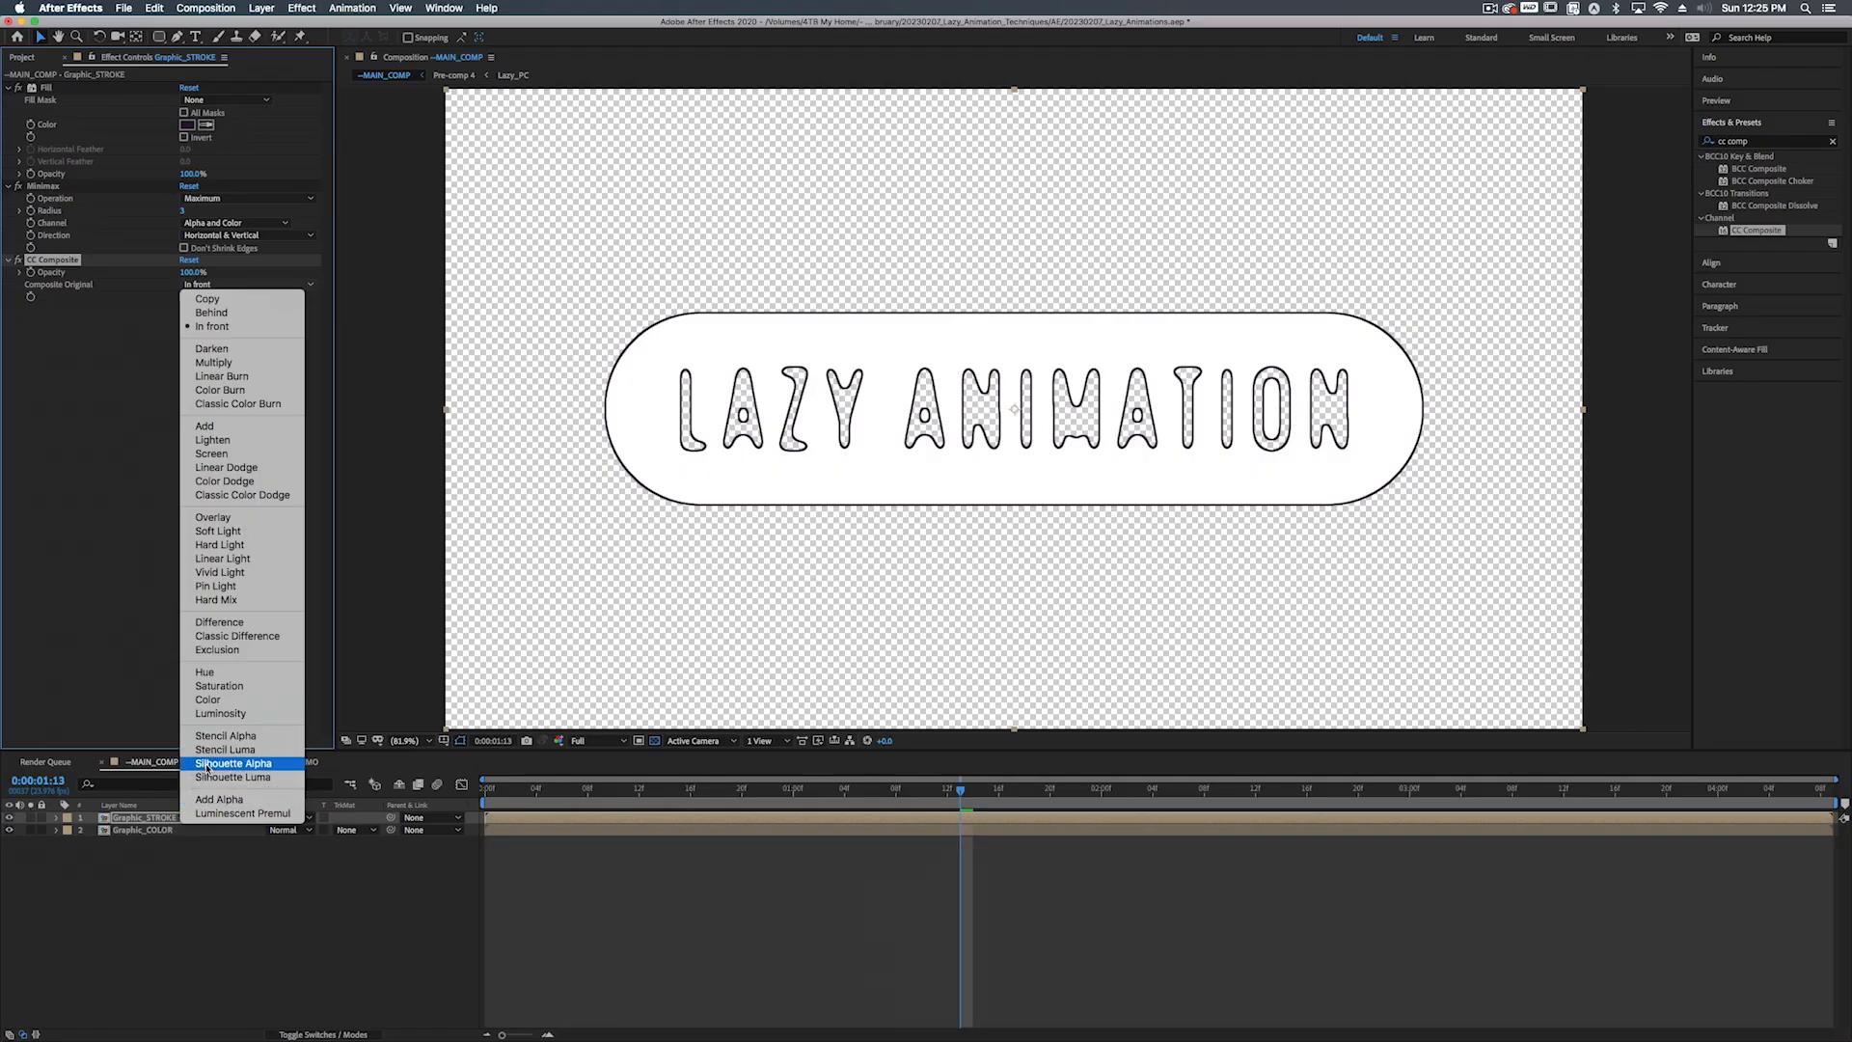
{"action": "left_click", "coordinate": [206, 764]}
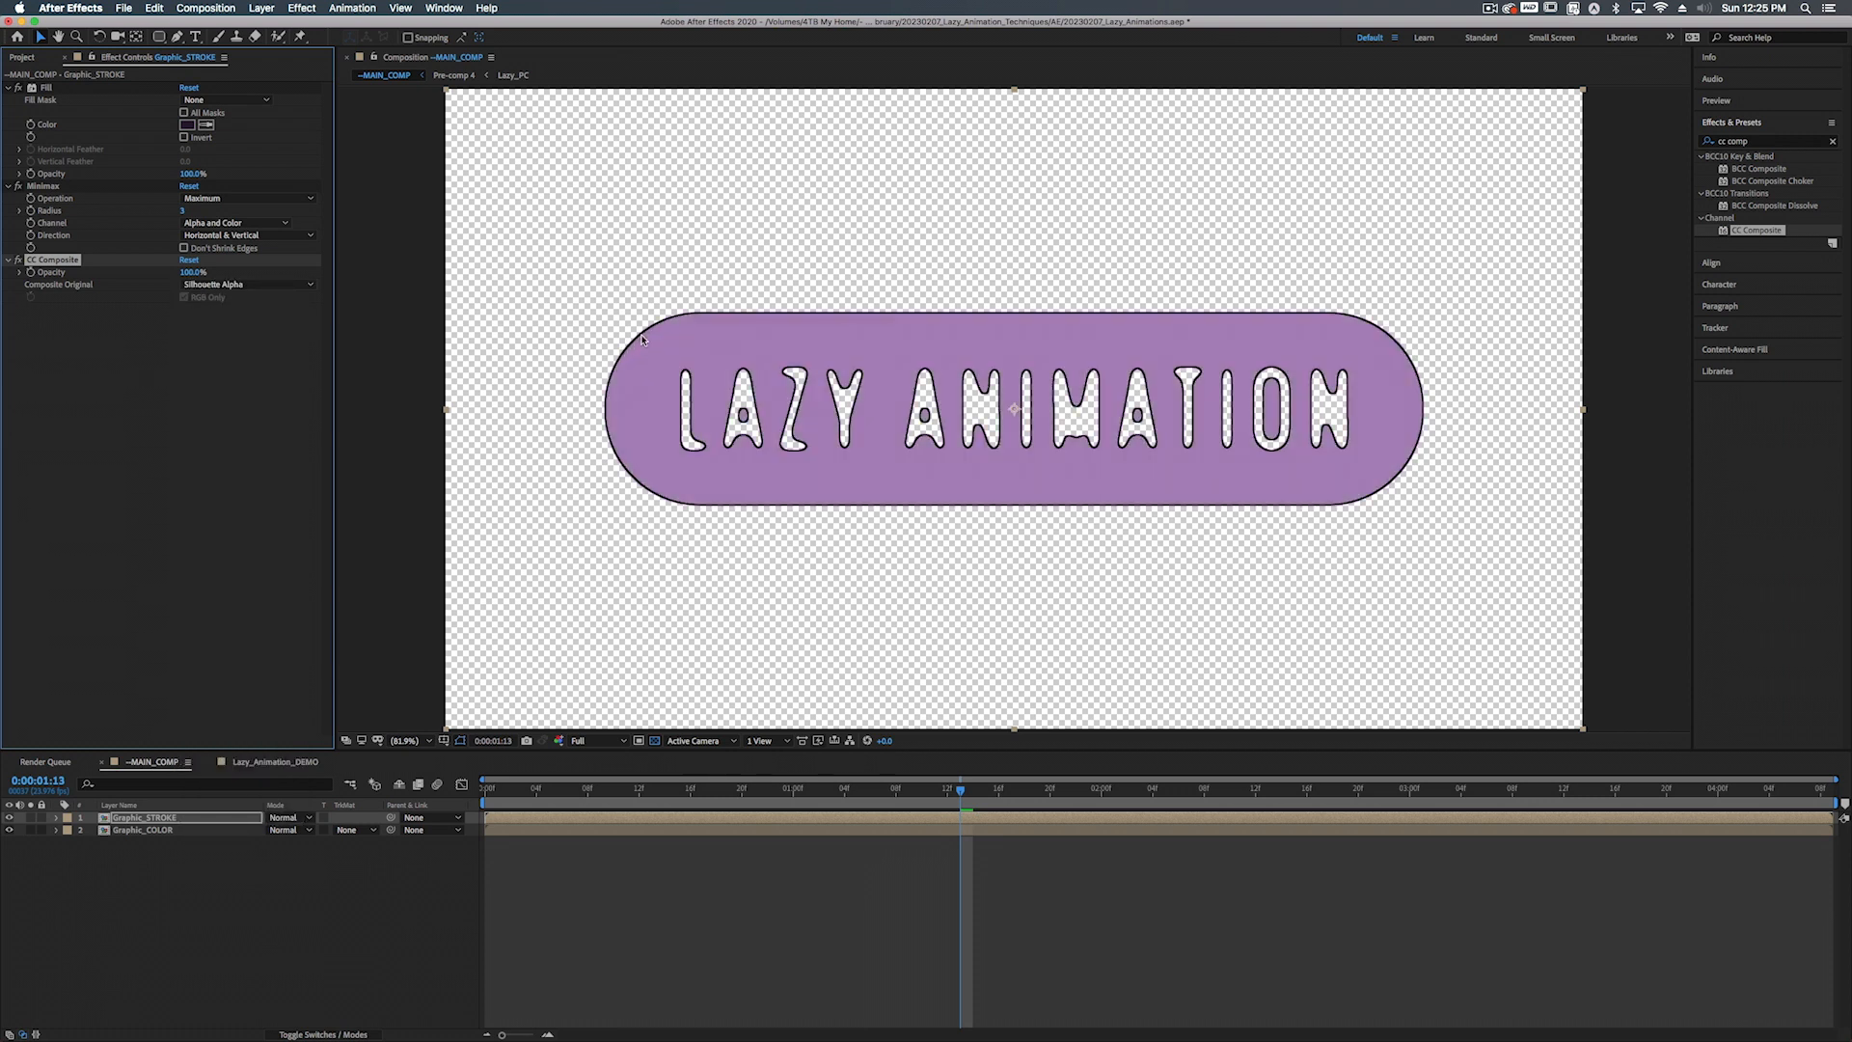
Thin the outline by setting Graphic_STROKE's Minimax radius to 2
{"action": "left_click", "coordinate": [182, 211]}
{"action": "key", "text": "Down"}
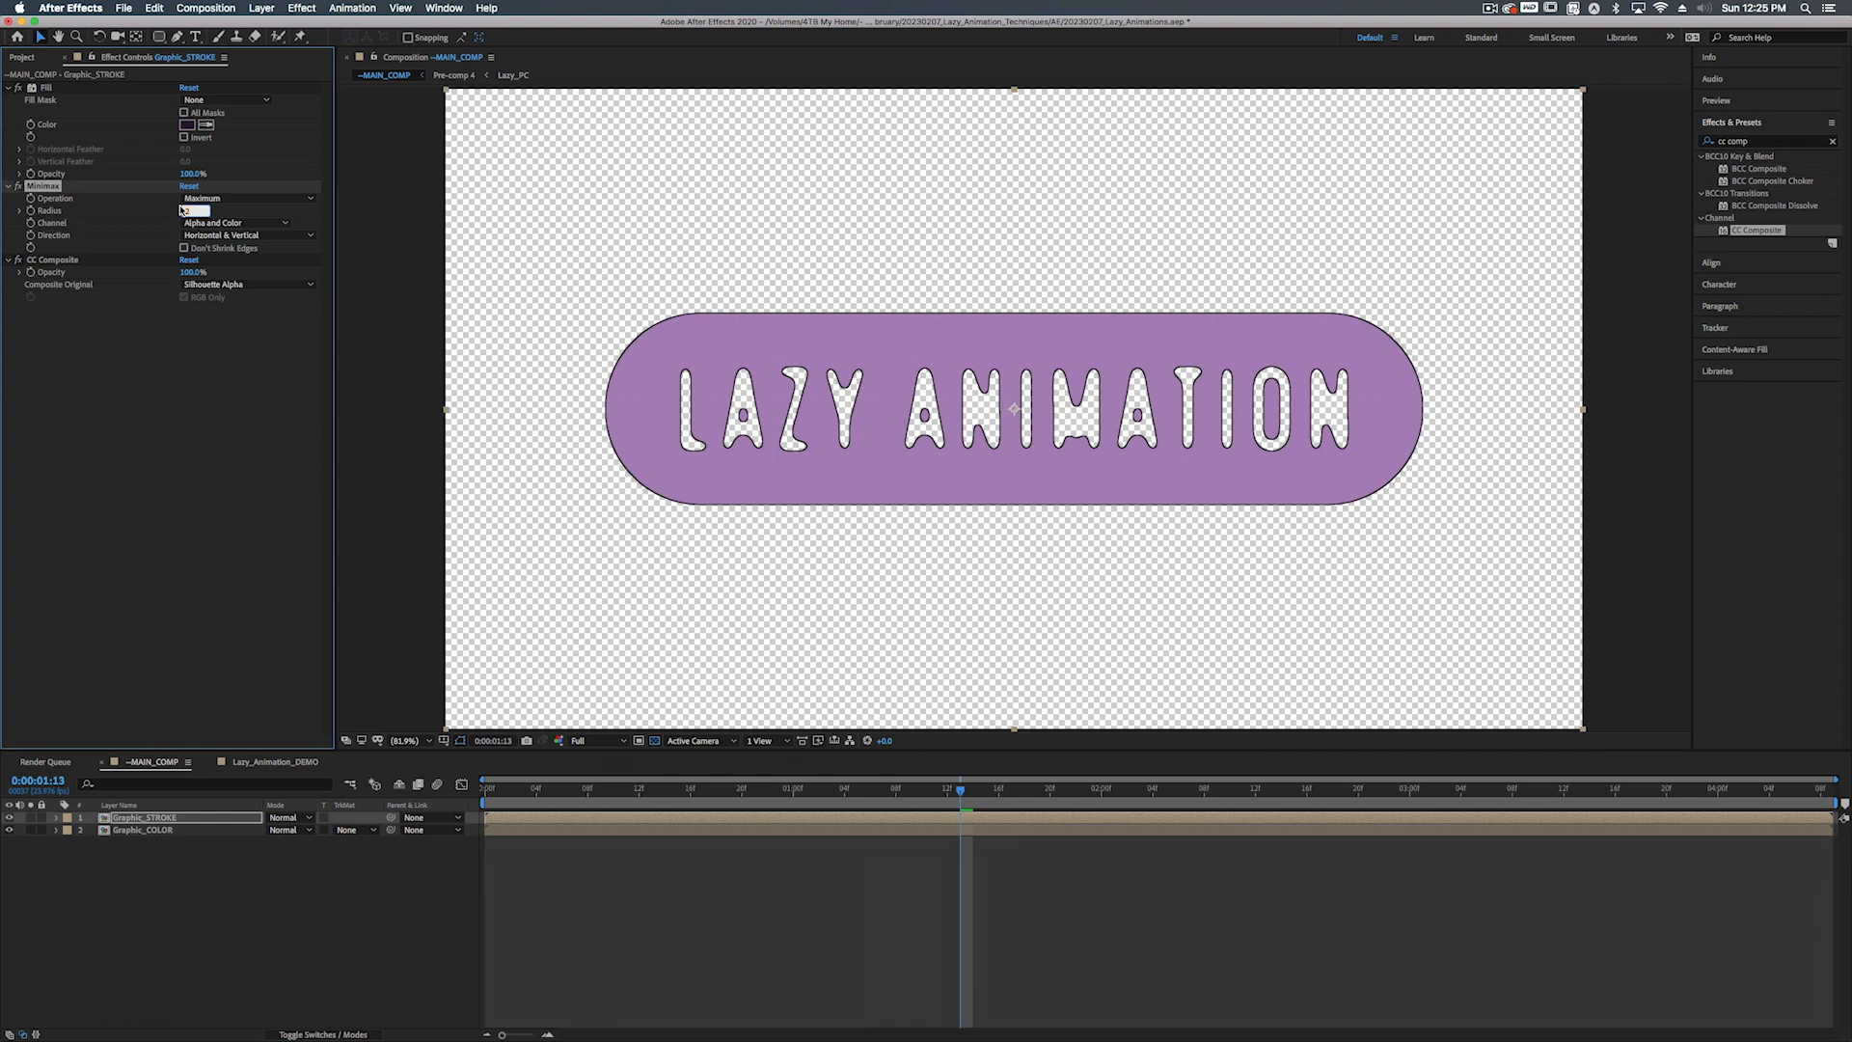
{"action": "key", "text": "Return"}
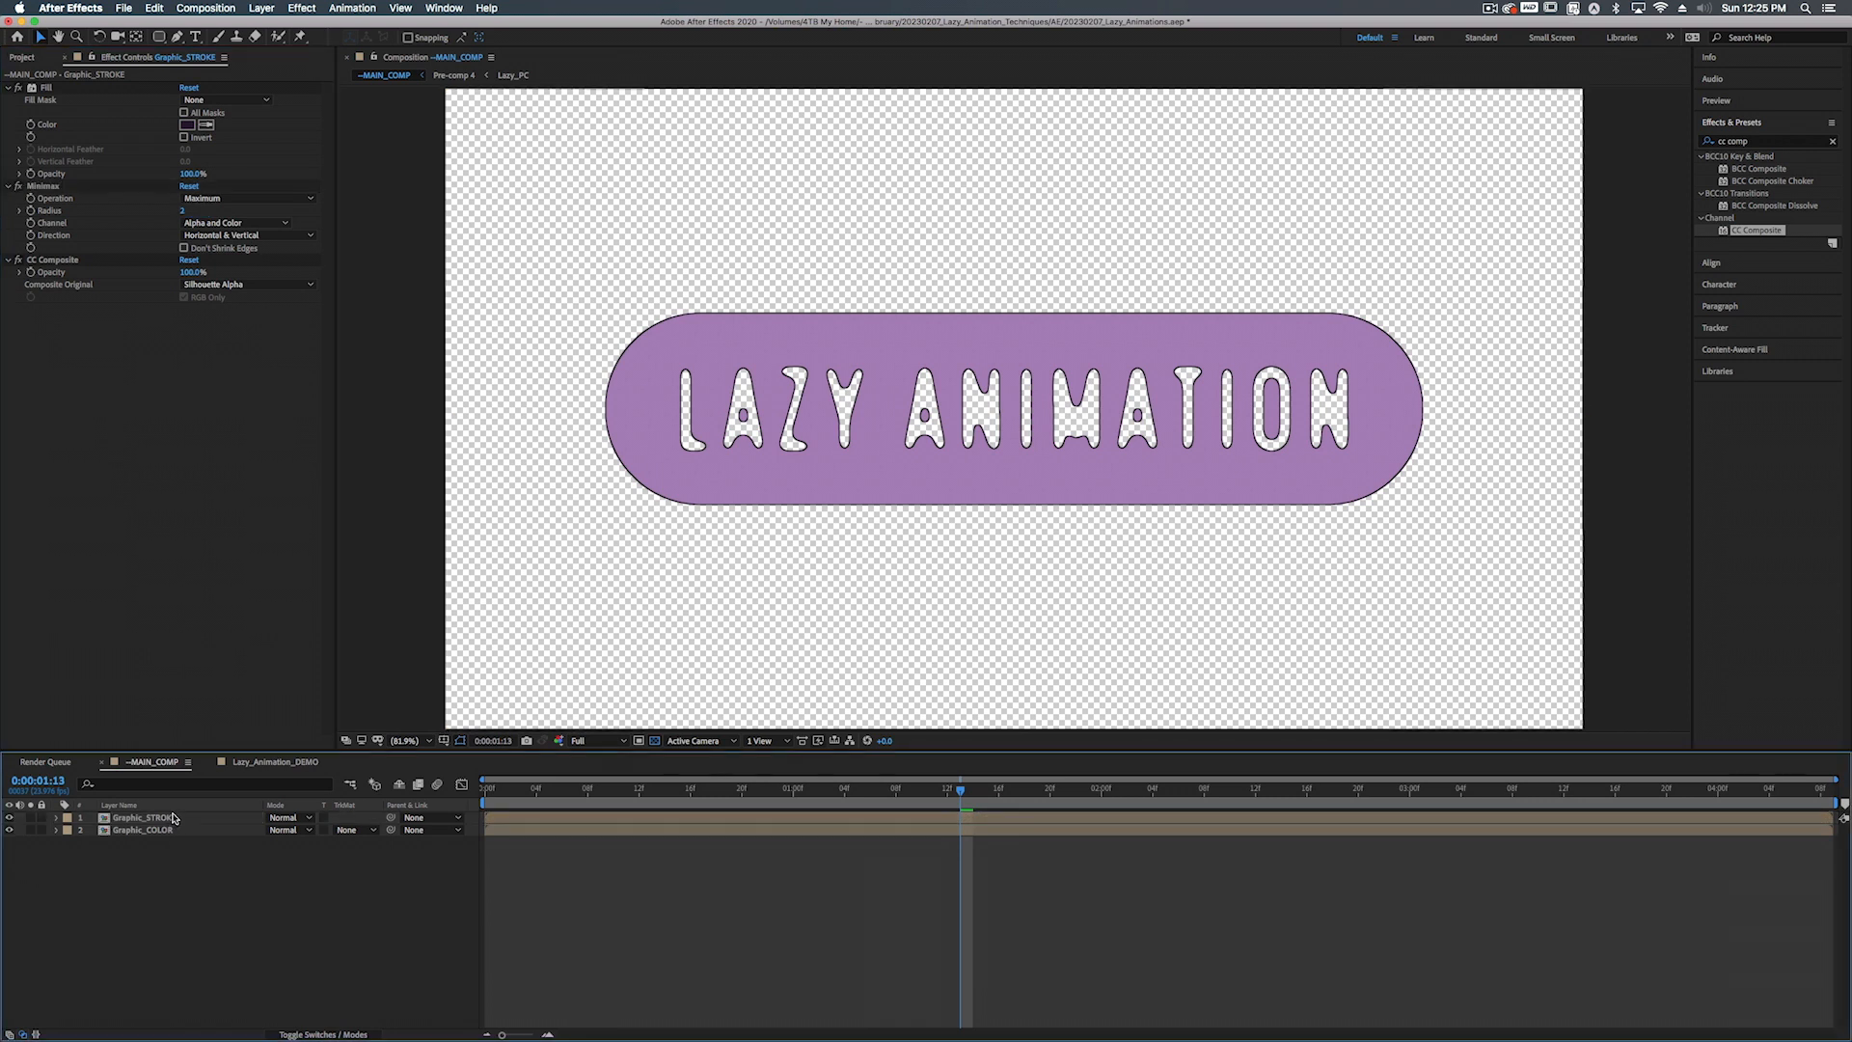
Duplicate Graphic_STROKE and Graphic_COLOR together and place both copies below the originals in the layer stack
{"action": "left_click", "coordinate": [174, 818]}
{"action": "left_click", "coordinate": [171, 831], "text": "shift"}
{"action": "key", "text": "super+d"}
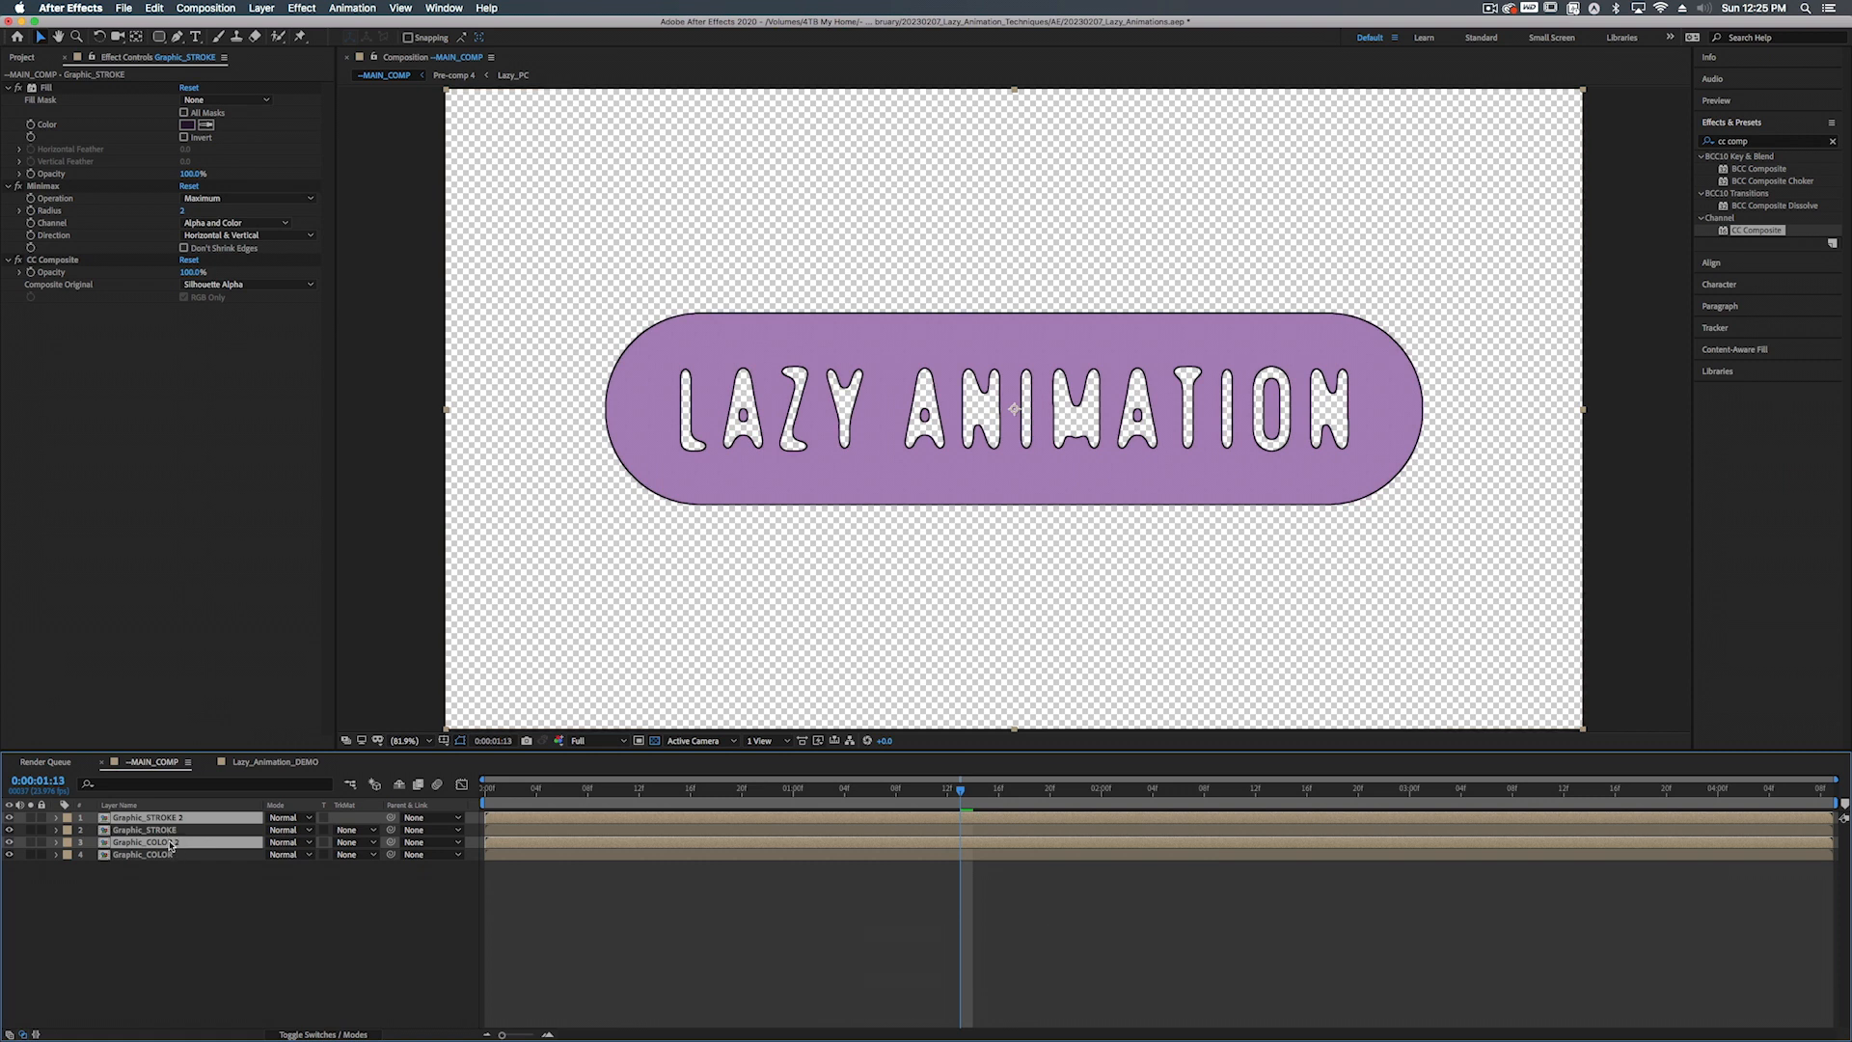
{"action": "left_click_drag", "start_coordinate": [167, 845], "coordinate": [170, 867]}
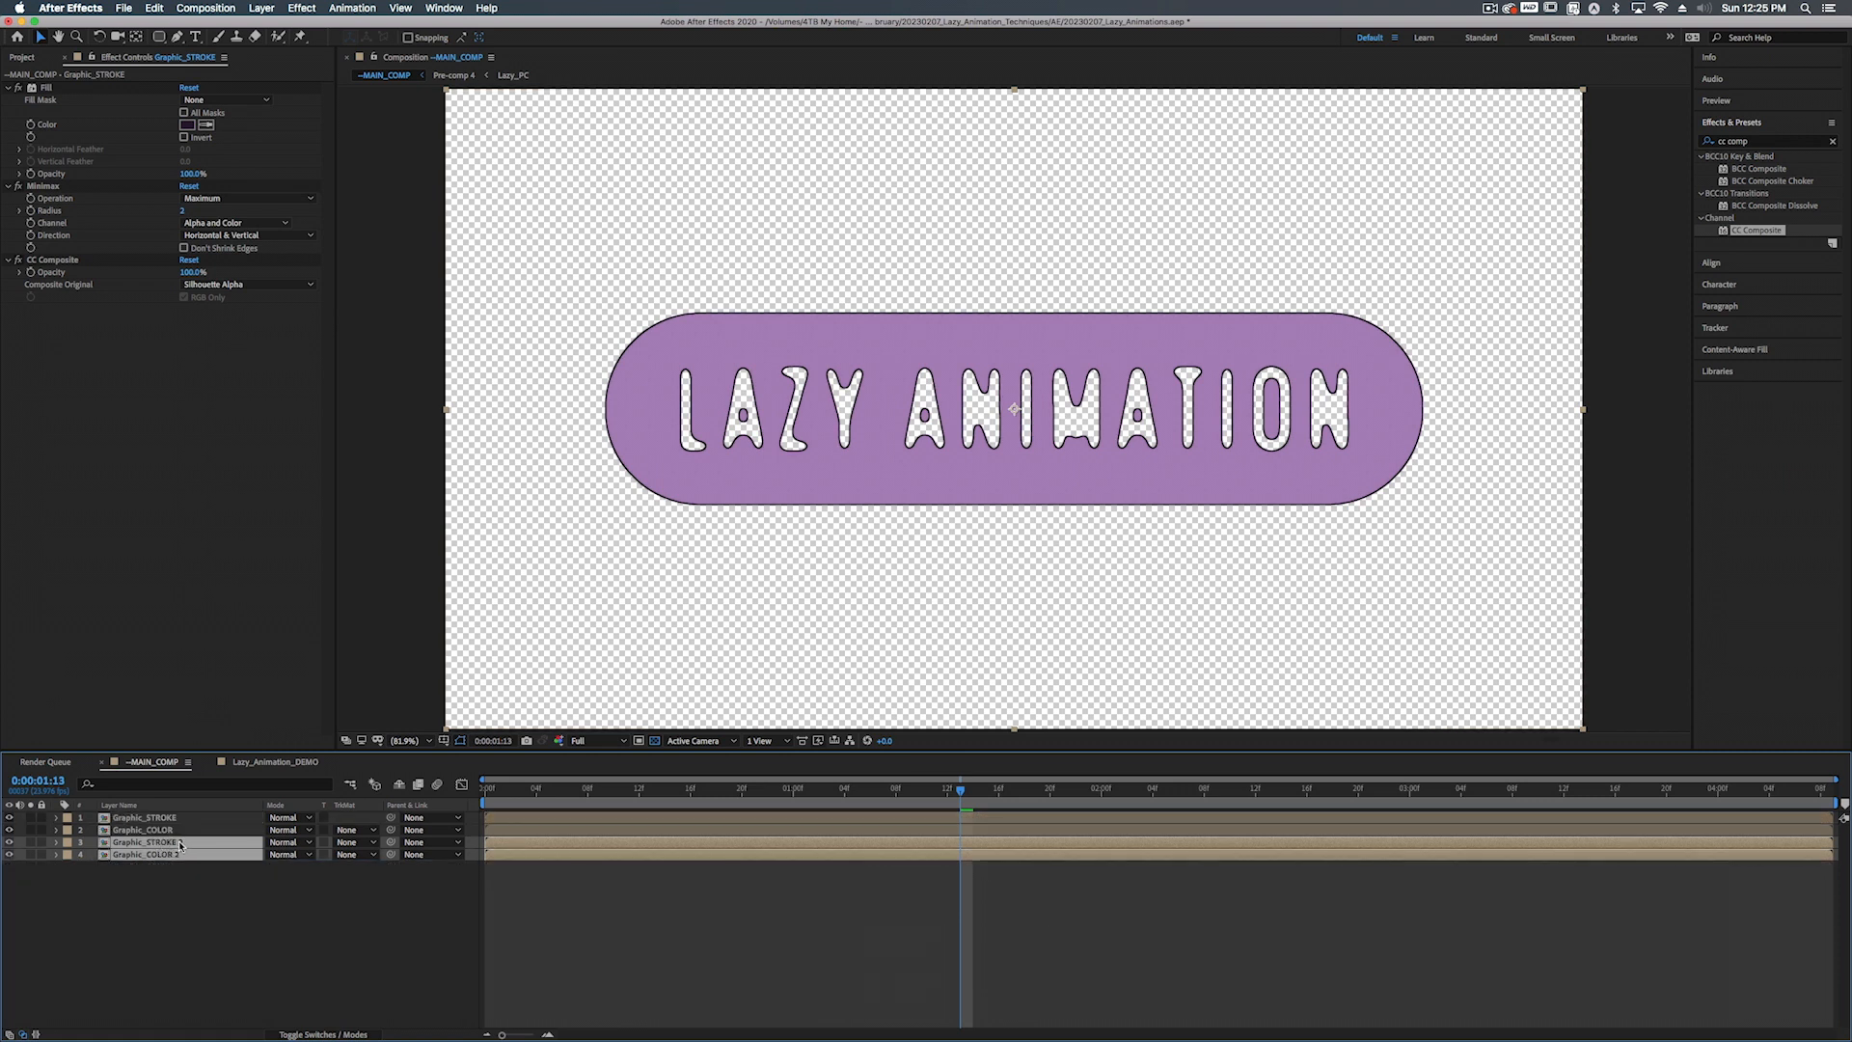
{"action": "left_click", "coordinate": [162, 904]}
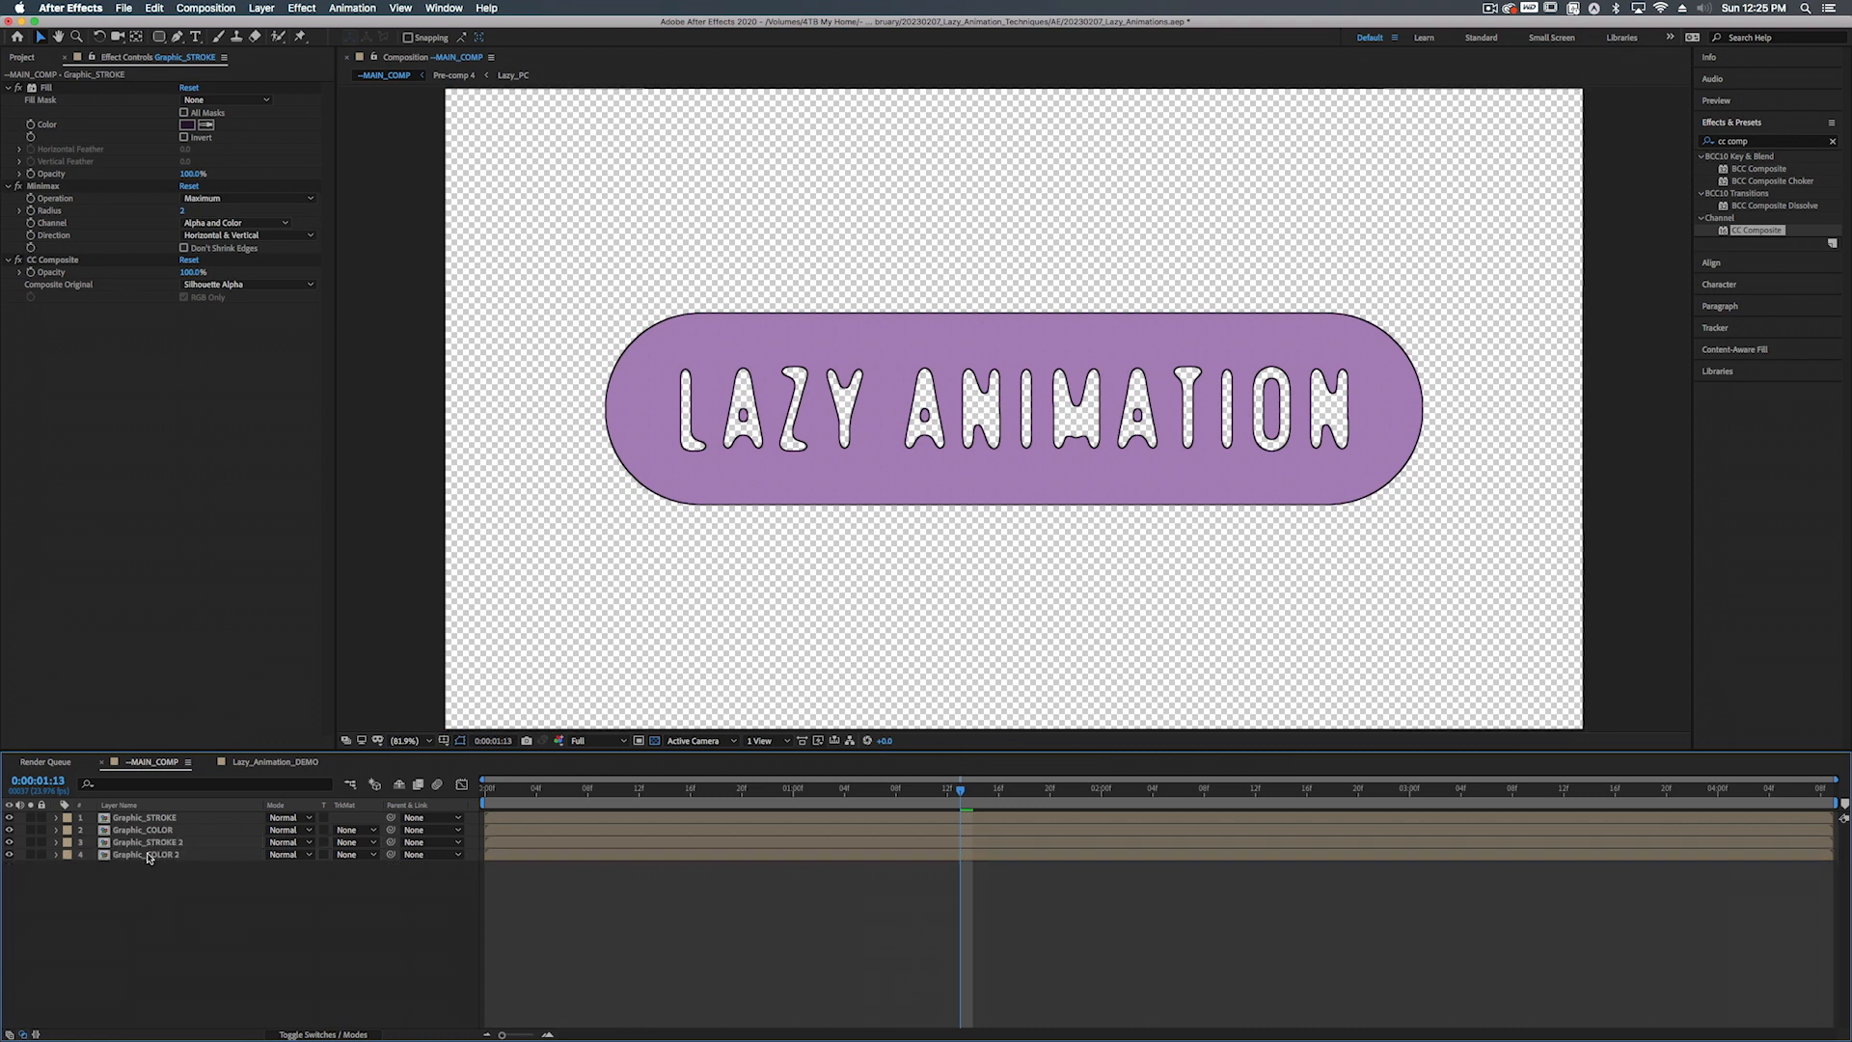
Sample the dark purple swatch from the library's color themes as the Fill color of Graphic_COLOR 2
{"action": "left_click", "coordinate": [151, 854]}
{"action": "left_click", "coordinate": [206, 124]}
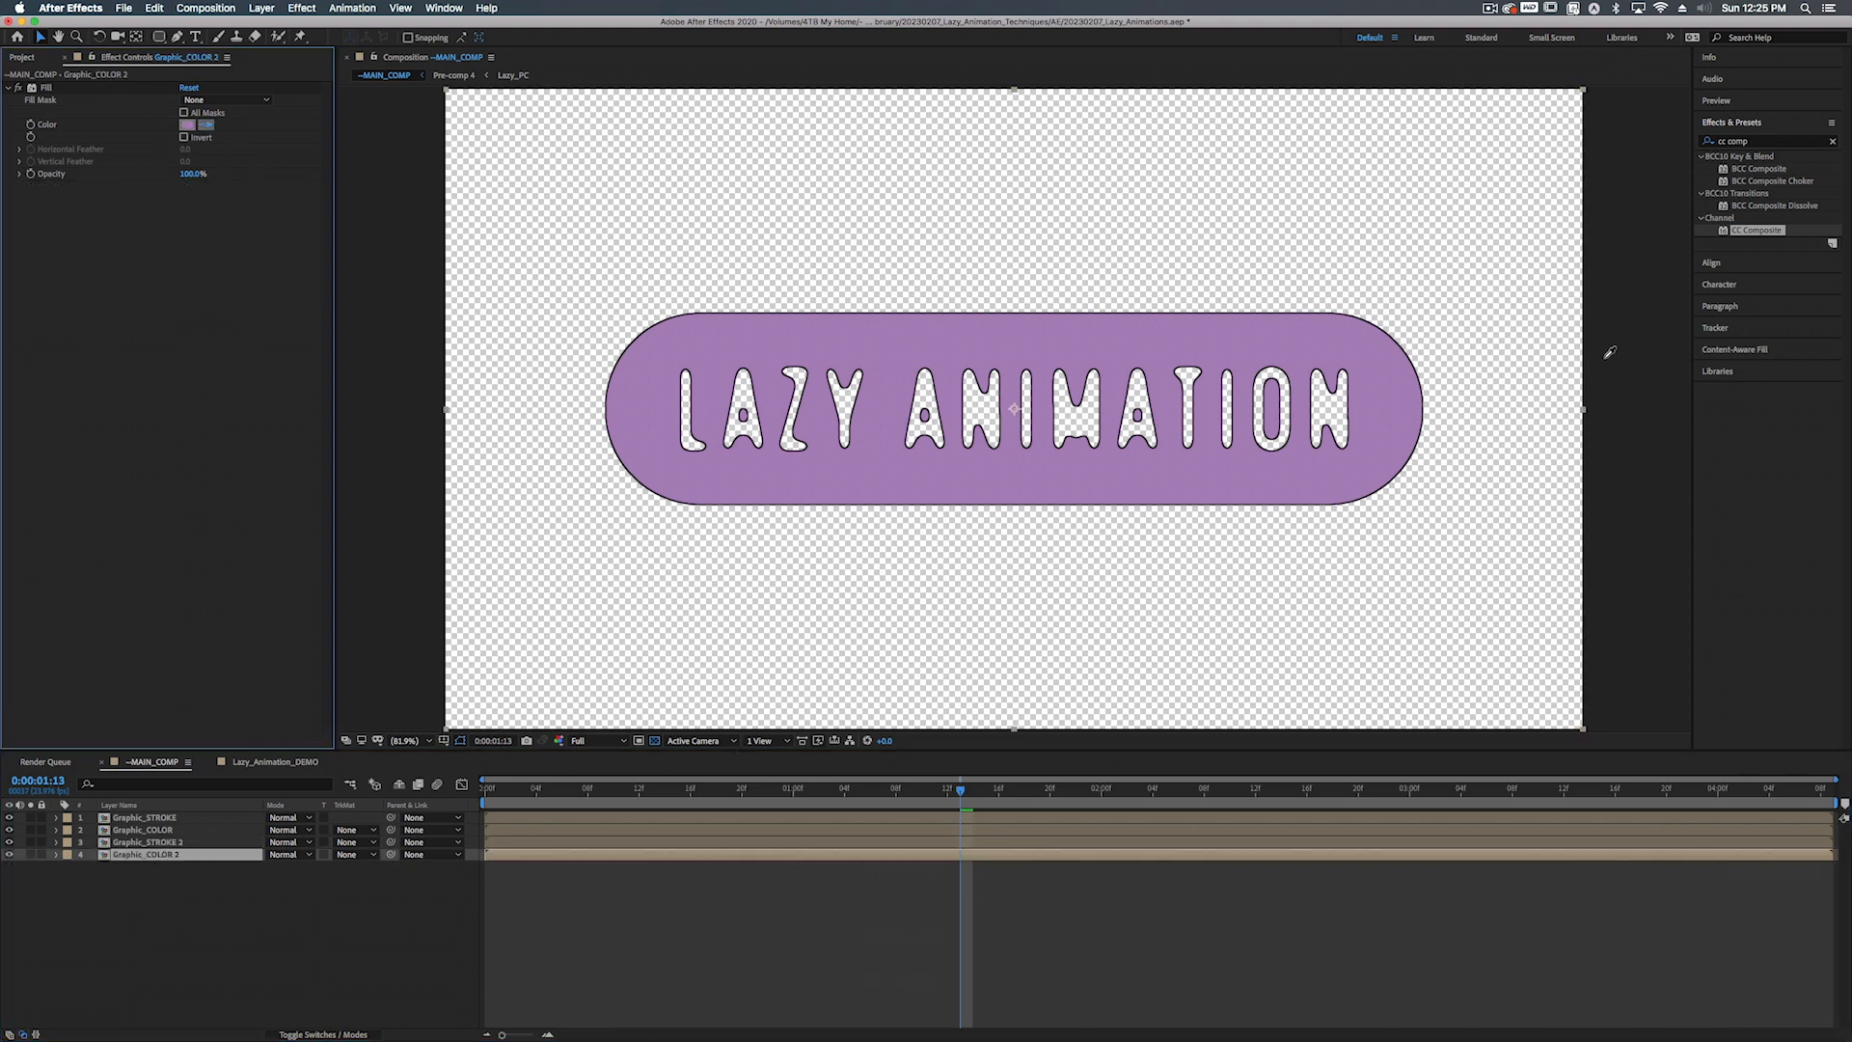
{"action": "left_click", "coordinate": [1777, 374]}
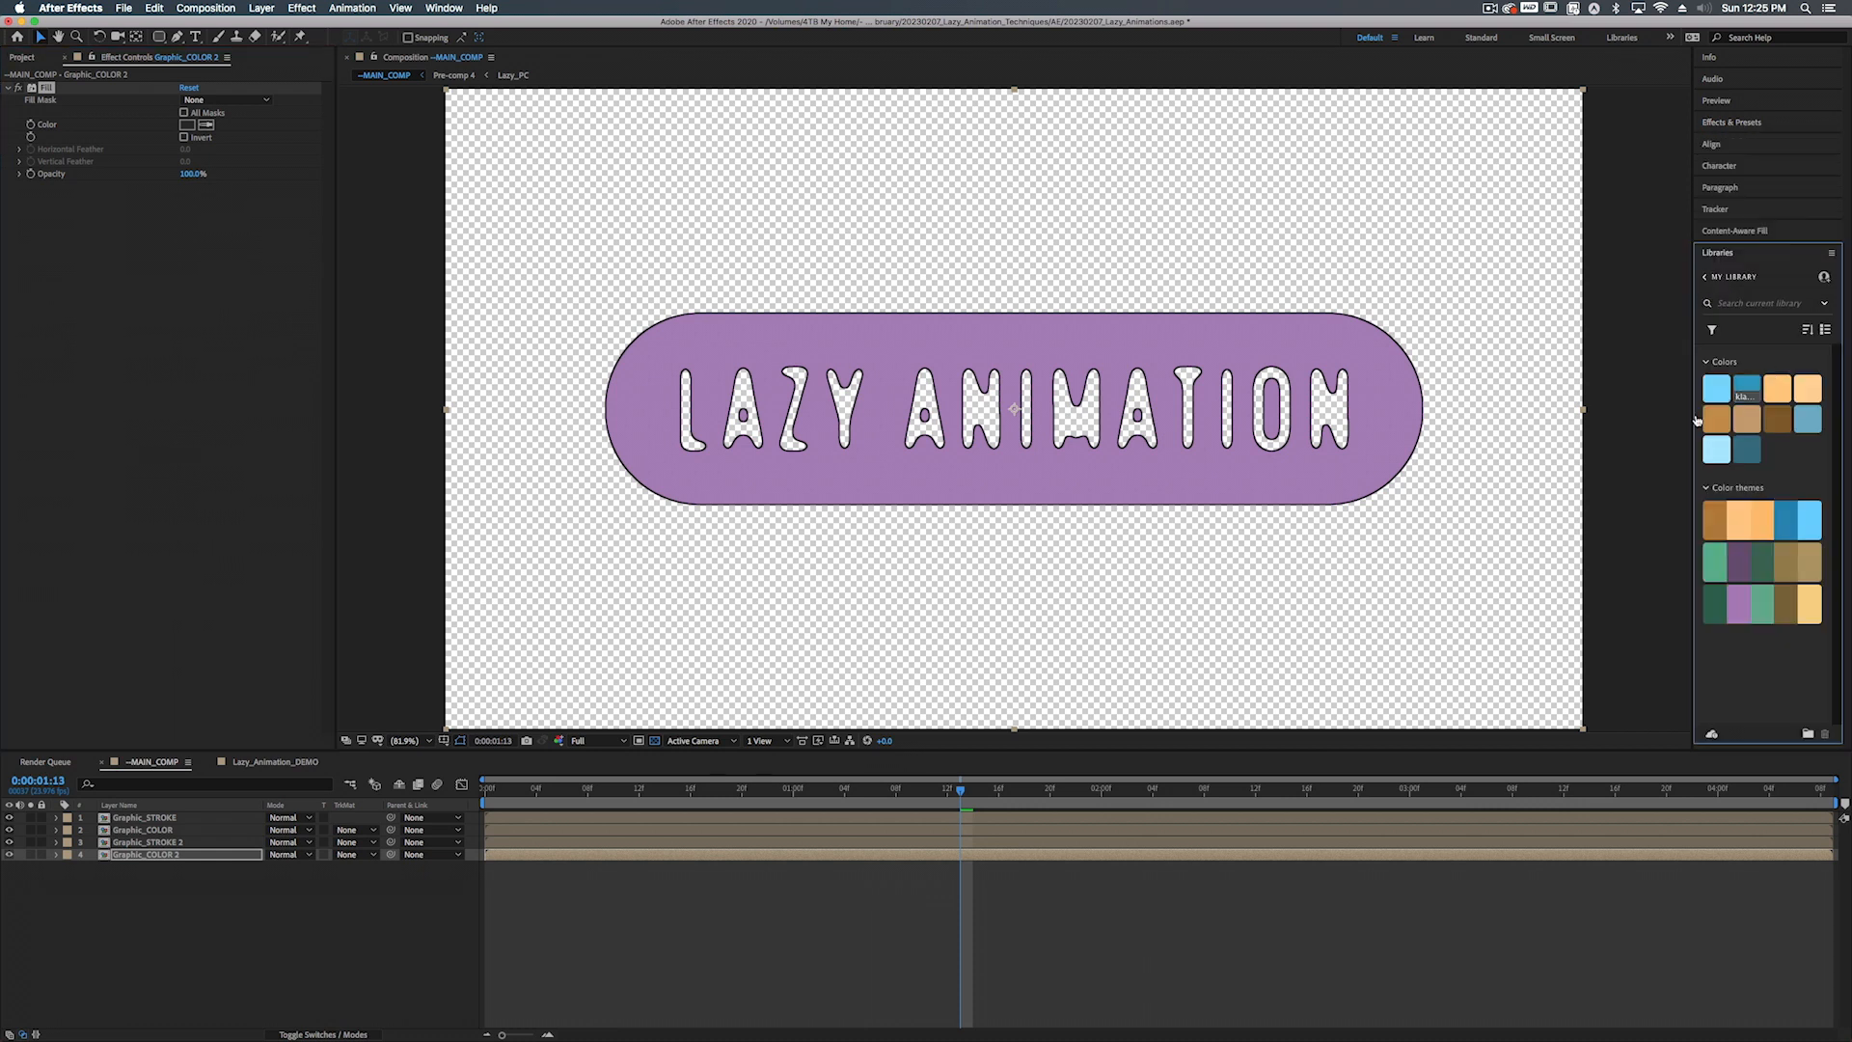
{"action": "left_click", "coordinate": [206, 125]}
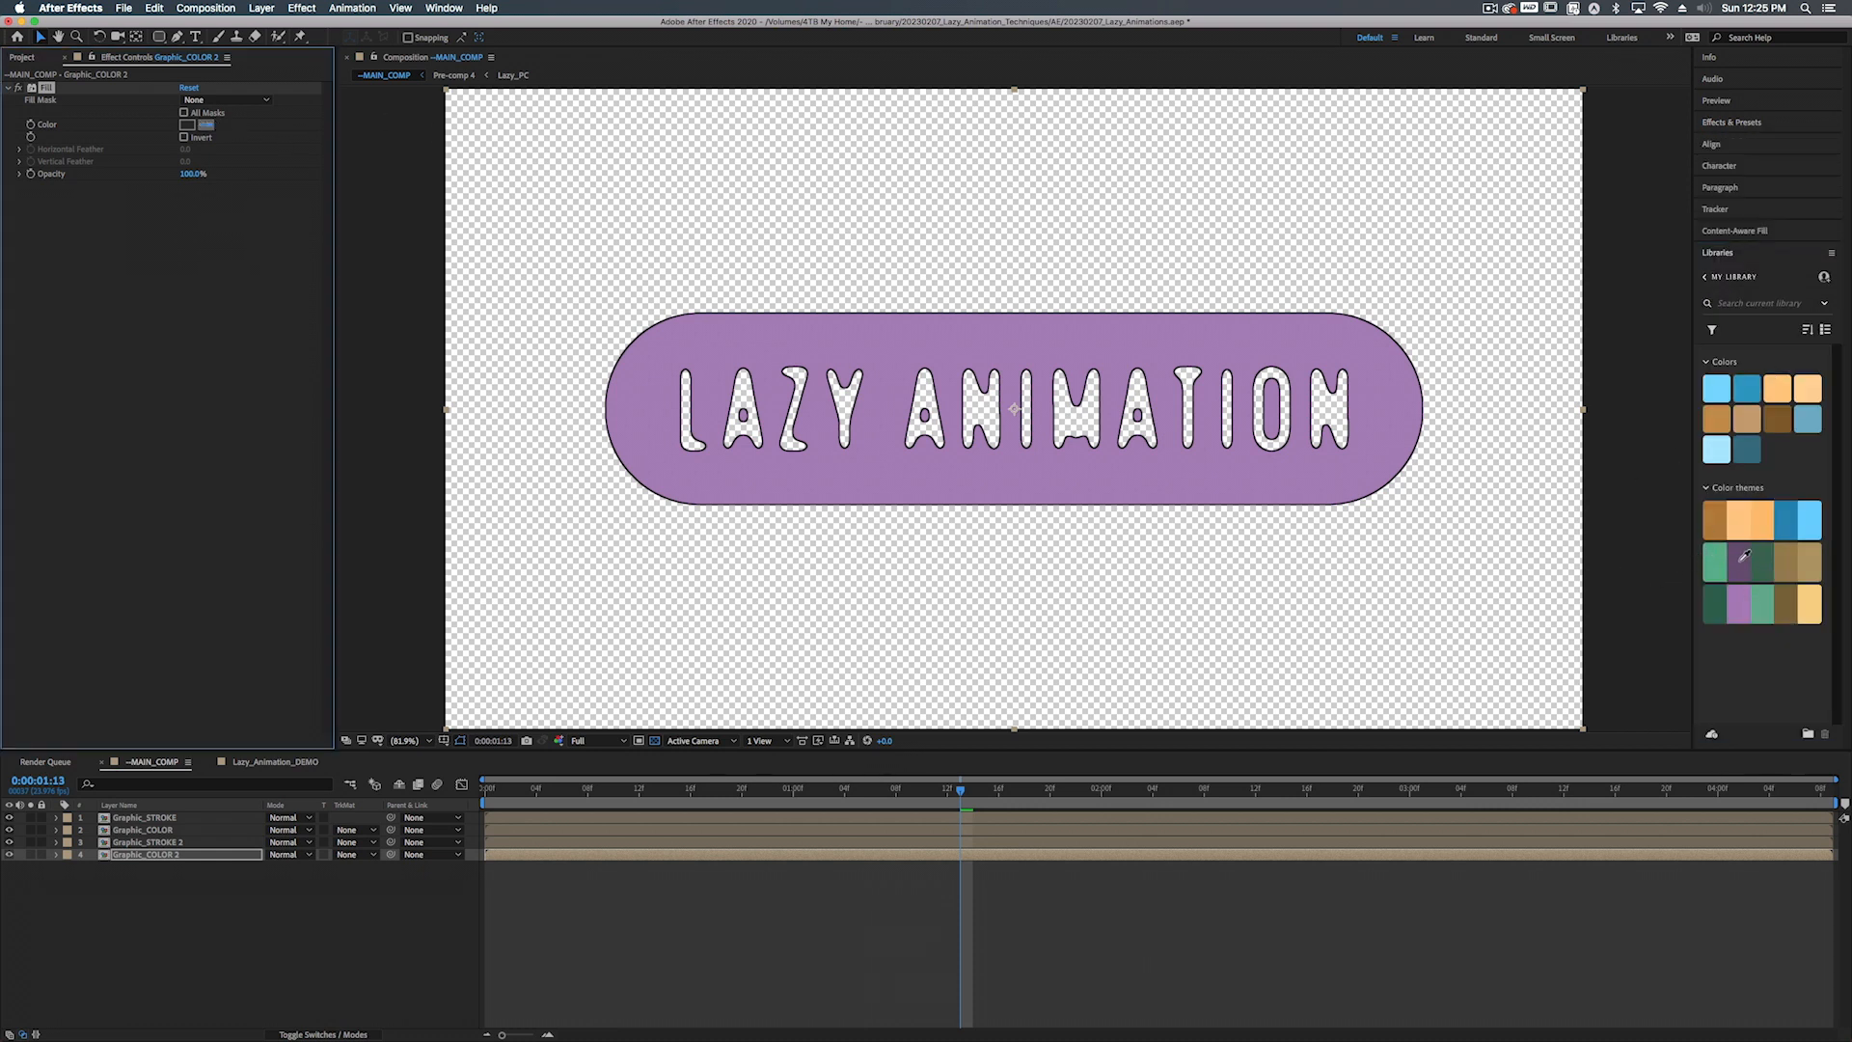
Offset Graphic_STROKE 2 and Graphic_COLOR 2 together slightly down and to the left of the original graphic
{"action": "left_click", "coordinate": [166, 845]}
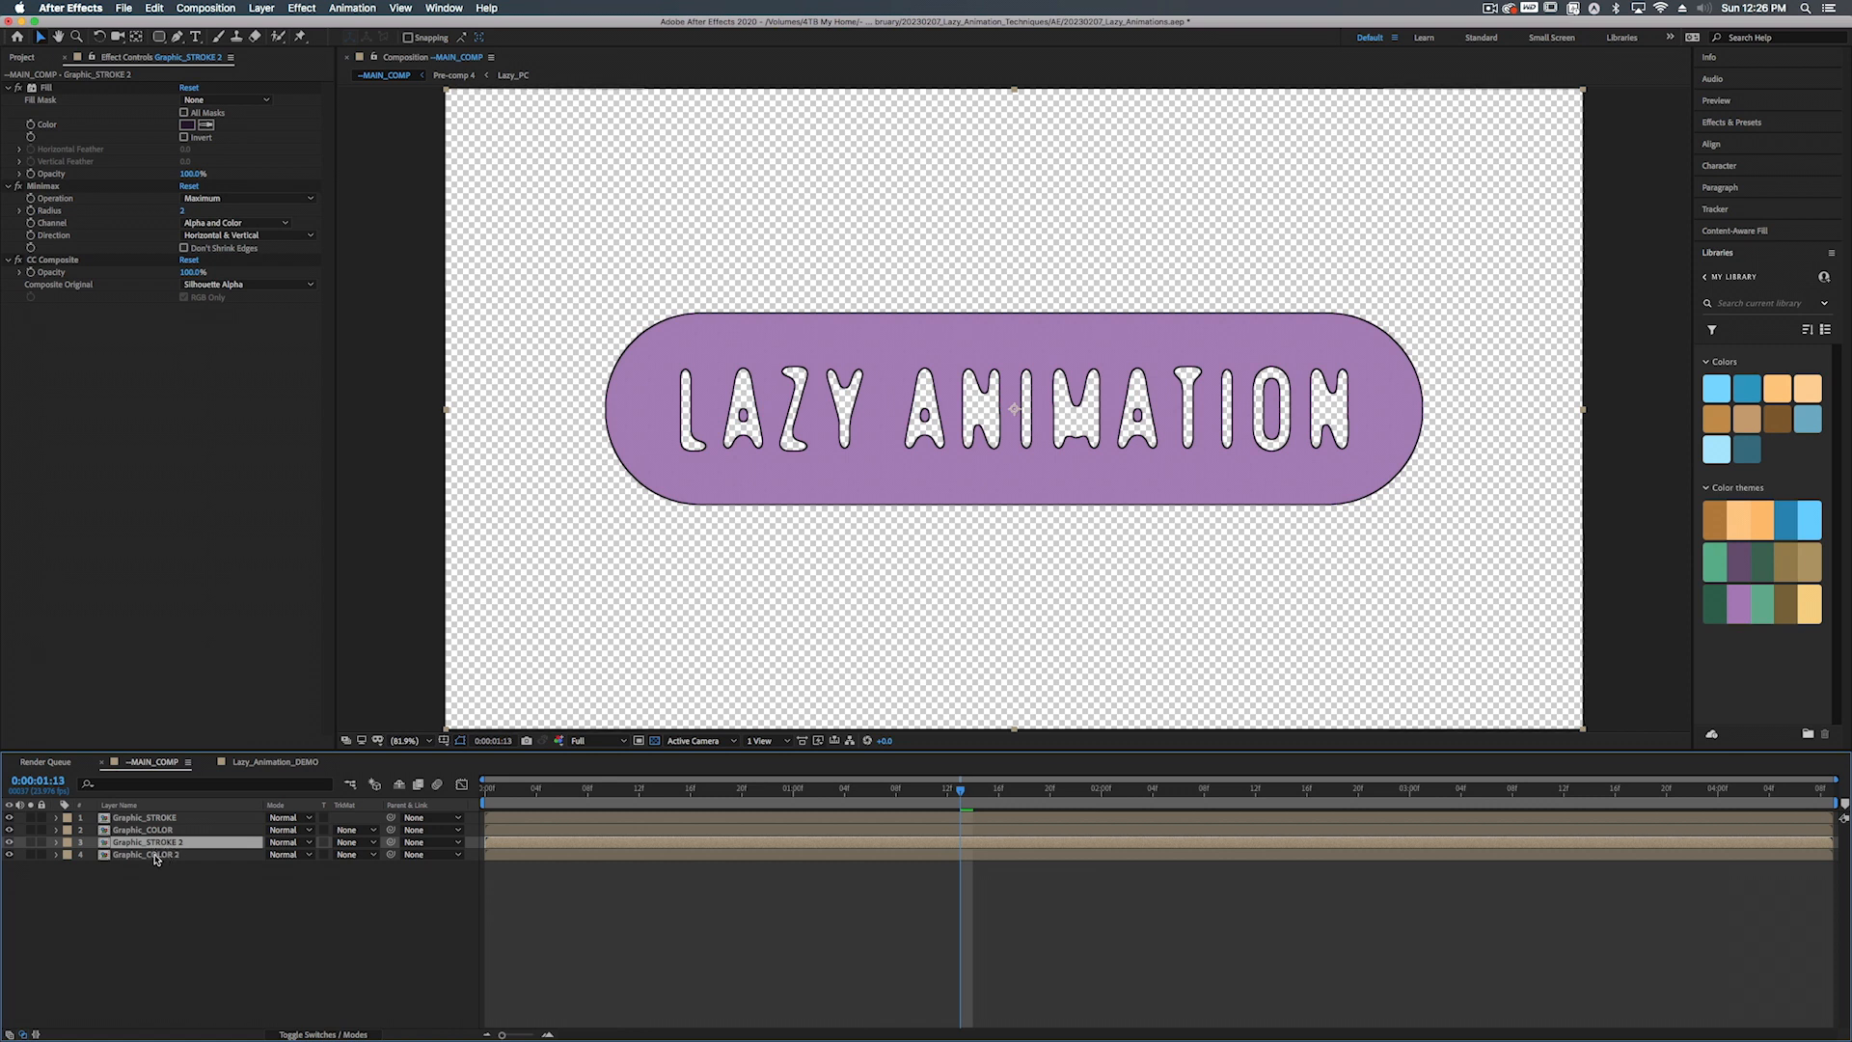
{"action": "left_click", "coordinate": [155, 856], "text": "shift"}
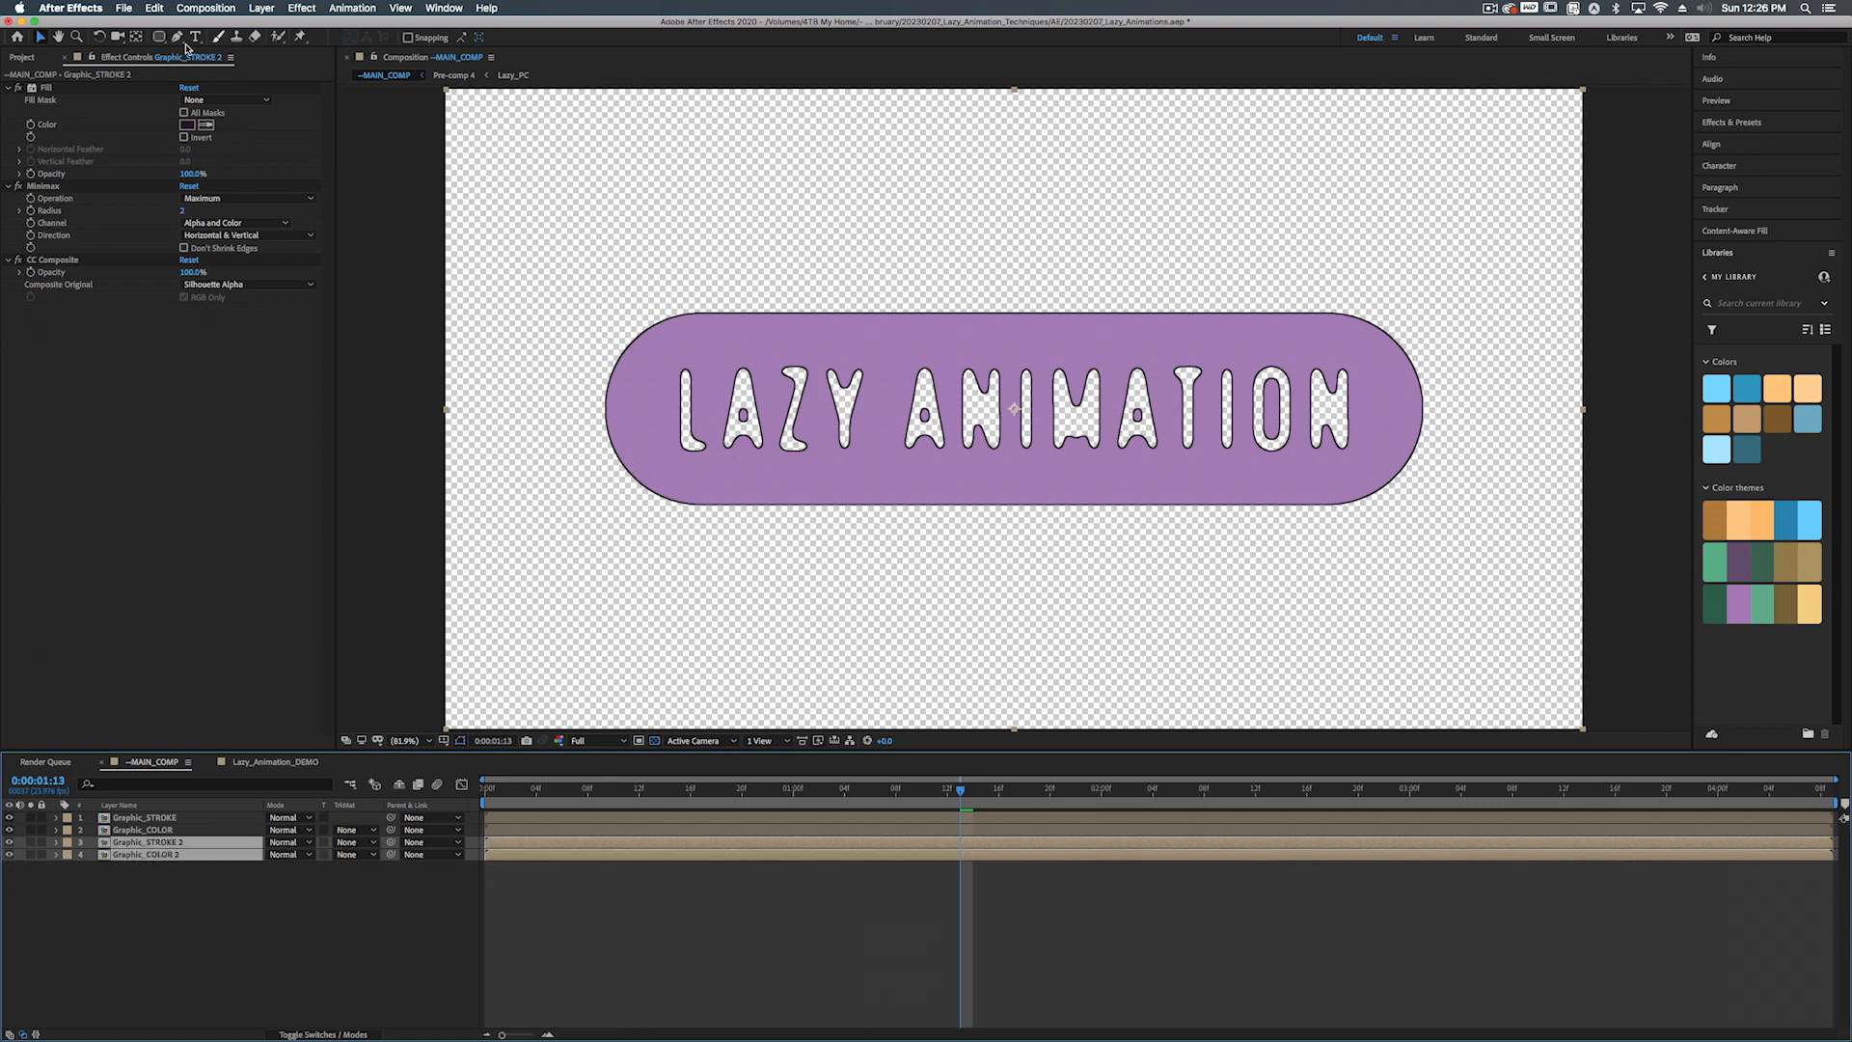
{"action": "key", "text": "v"}
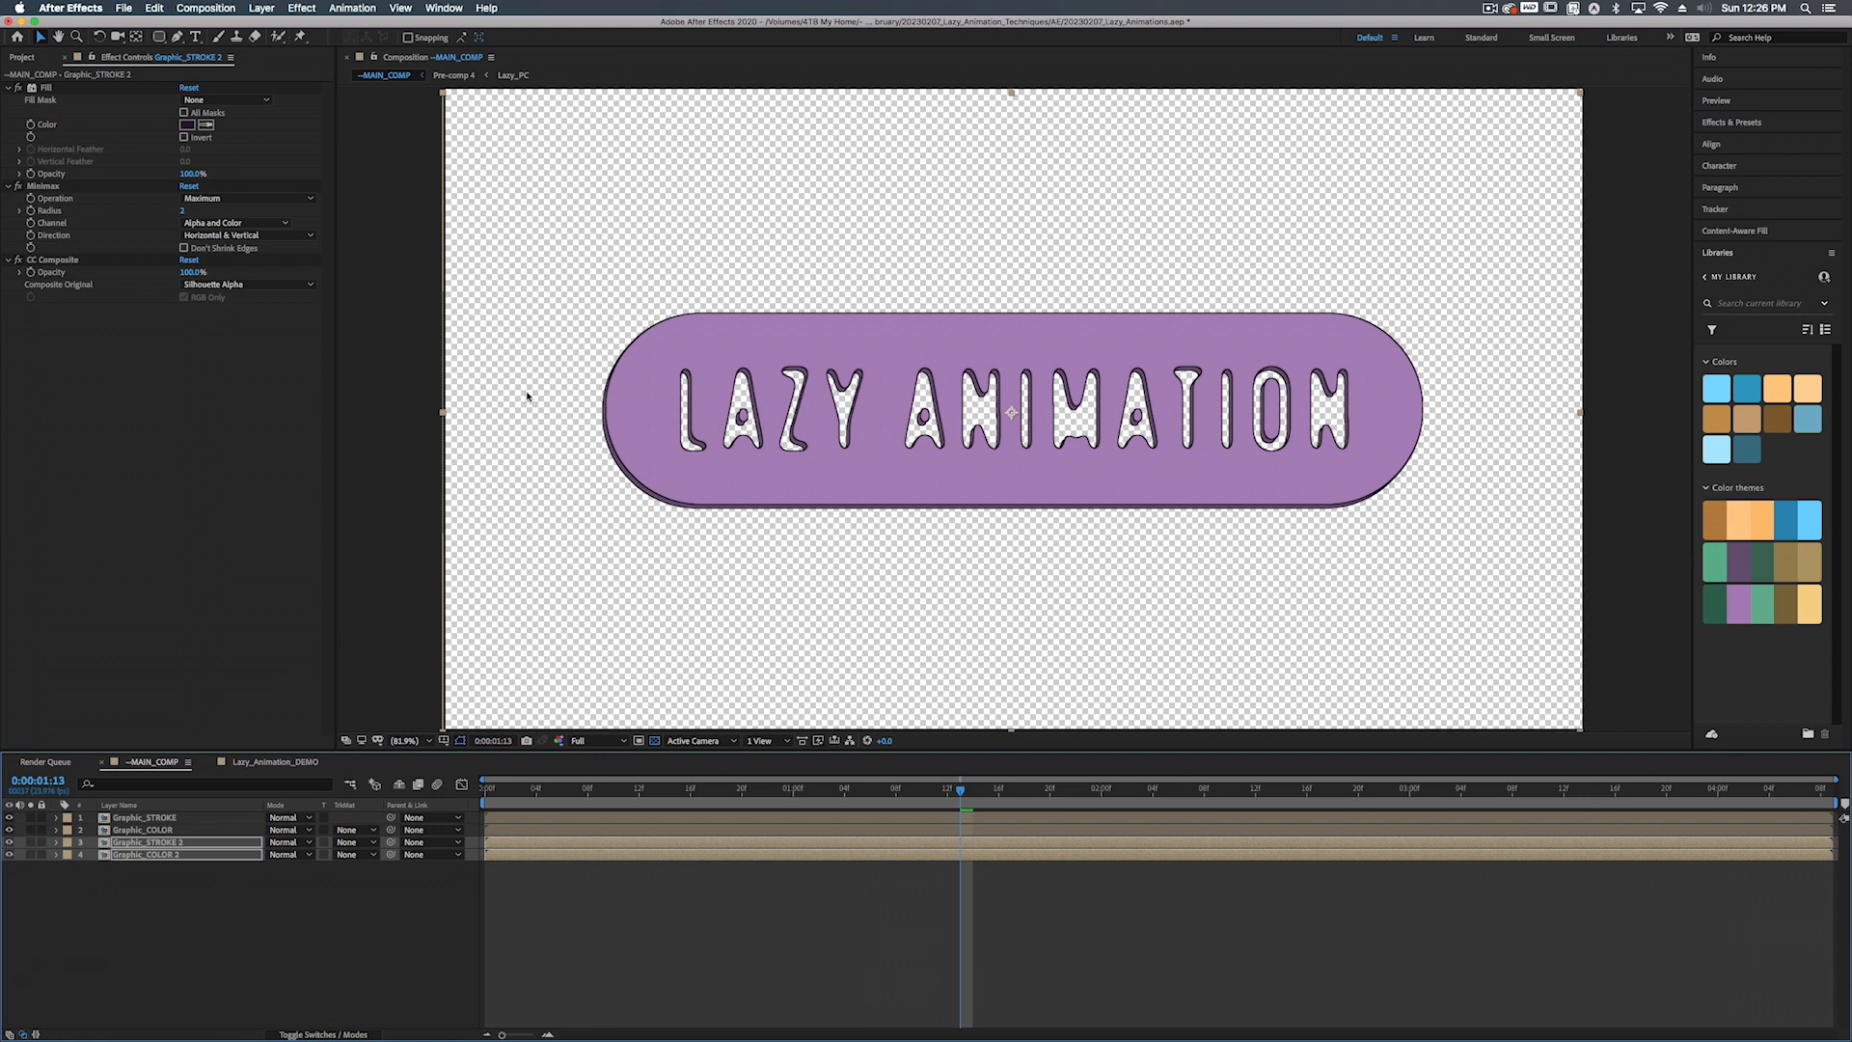
Shift Graphic_STROKE 2 and Graphic_COLOR 2 together farther down and to the left to deepen the offset
{"action": "key", "text": "Down"}
{"action": "key", "text": "Left"}
{"action": "key", "text": "Down"}
{"action": "key", "text": "Left"}
{"action": "key", "text": "Down"}
{"action": "key", "text": "Left"}
{"action": "key", "text": "Down"}
{"action": "key", "text": "Left"}
{"action": "key", "text": "Down"}
{"action": "key", "text": "Left"}
{"action": "key", "text": "Down"}
{"action": "key", "text": "Left"}
{"action": "key", "text": "Down"}
{"action": "key", "text": "Left"}
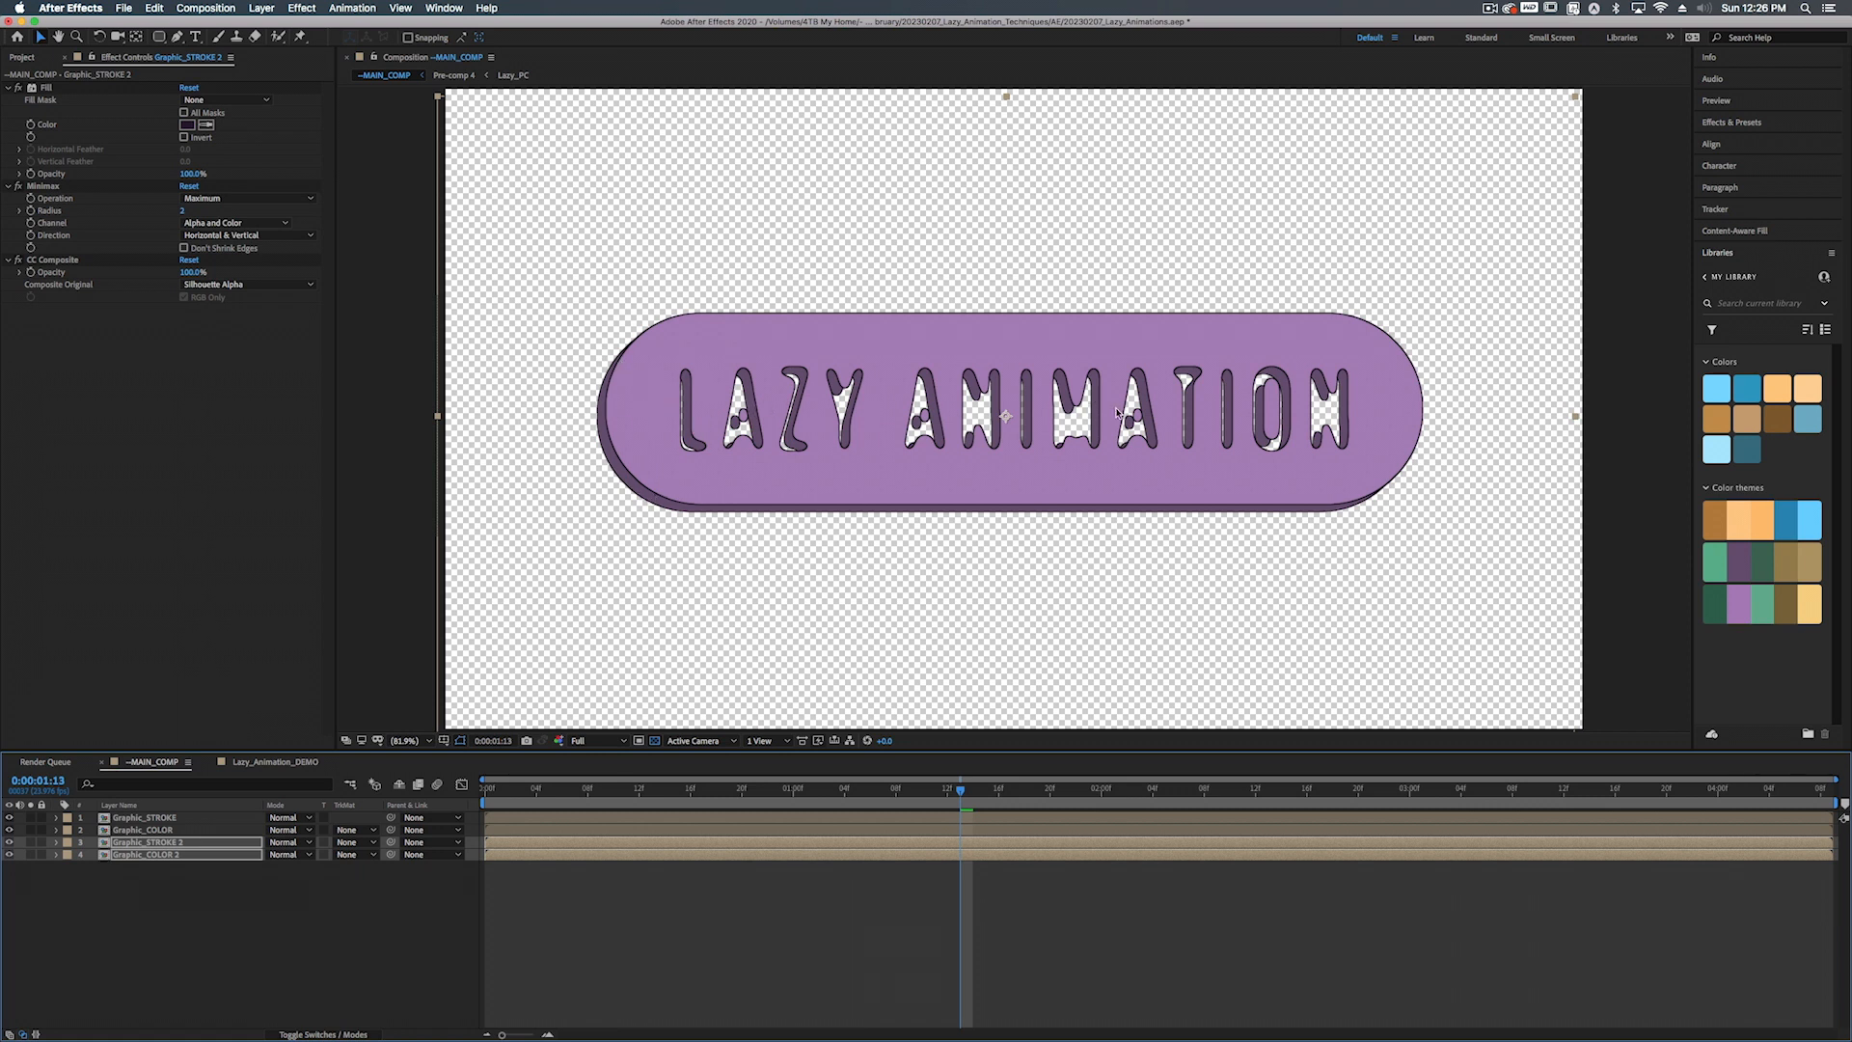
Nudge Graphic_STROKE 2 and Graphic_COLOR 2 back up and to the right, leaving only a thin offset behind the original graphic
{"action": "key", "text": "Up"}
{"action": "key", "text": "Right"}
{"action": "key", "text": "Up"}
{"action": "key", "text": "Right"}
{"action": "key", "text": "Up"}
{"action": "key", "text": "Right"}
{"action": "key", "text": "Up"}
{"action": "key", "text": "Right"}
{"action": "key", "text": "Up"}
{"action": "key", "text": "Right"}
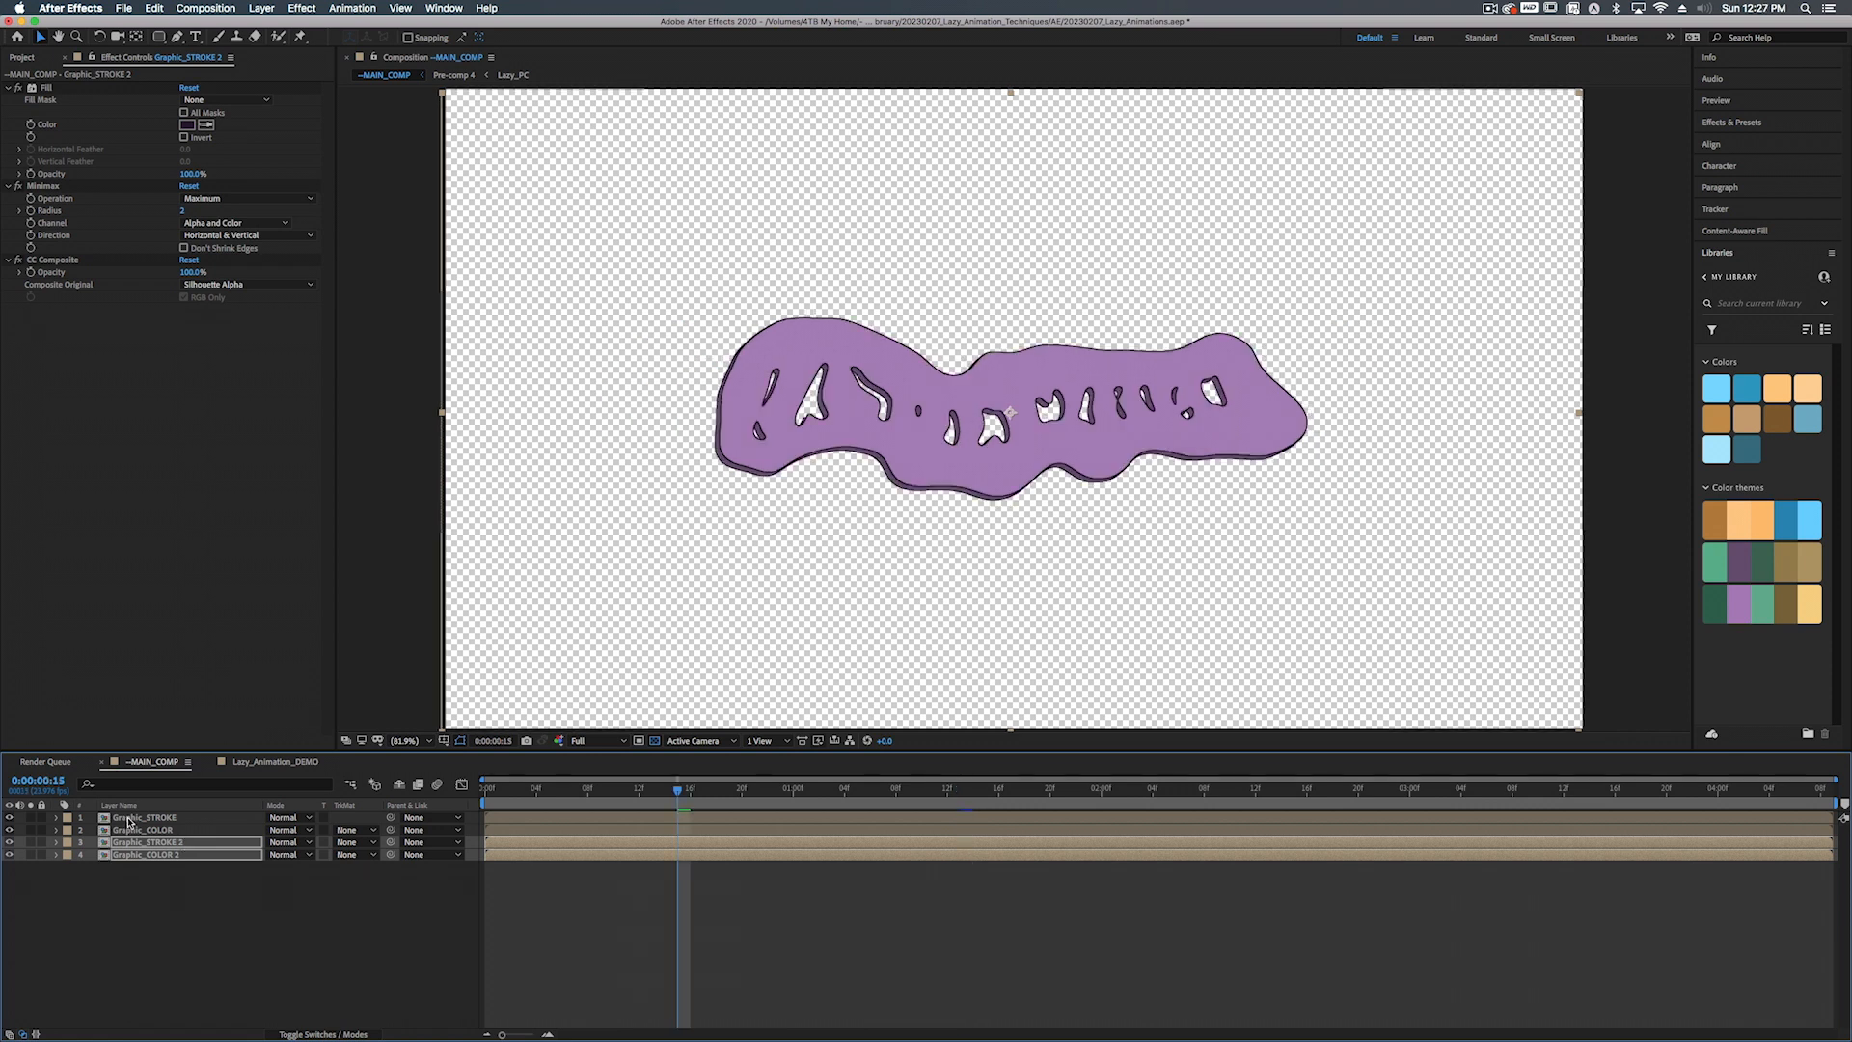
Open Graphic_STROKE's source composition, scrub through the morph there, and return to --MAIN_COMP to review the styled result
{"action": "left_click", "coordinate": [129, 819]}
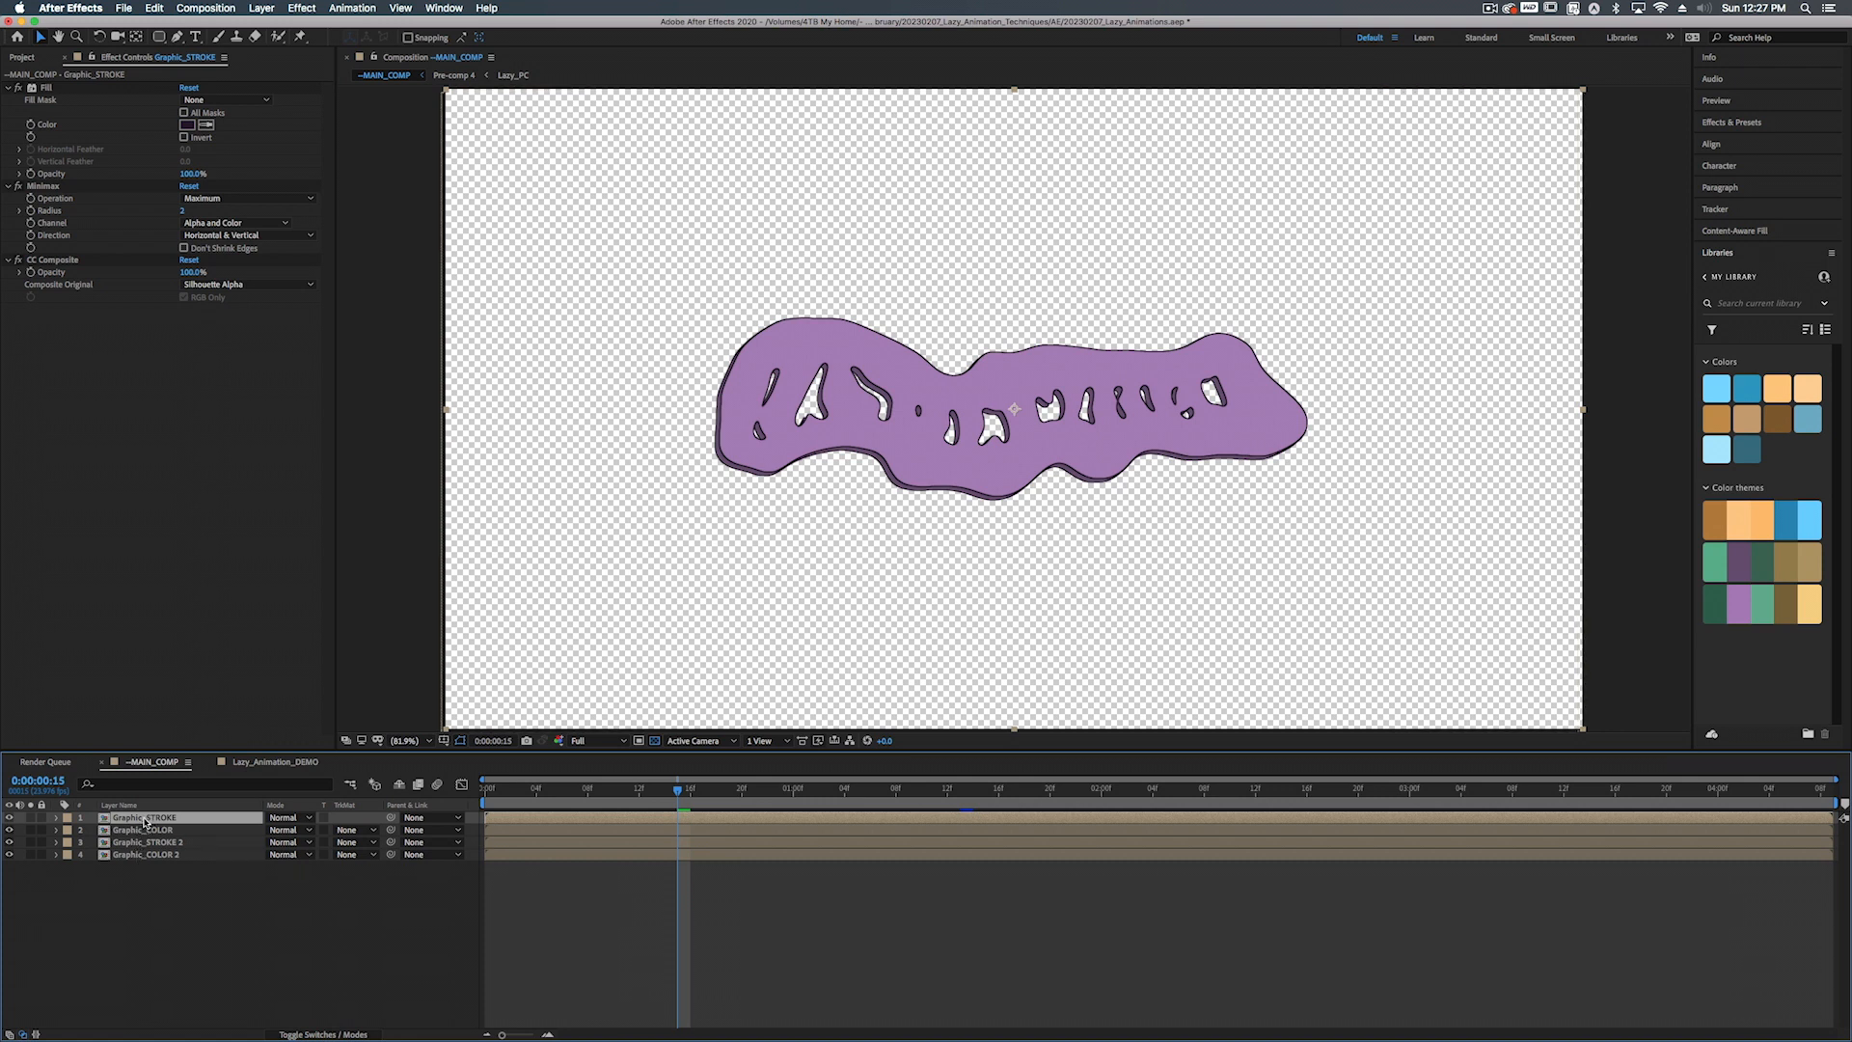
{"action": "double_click", "coordinate": [145, 821]}
{"action": "left_click", "coordinate": [523, 789]}
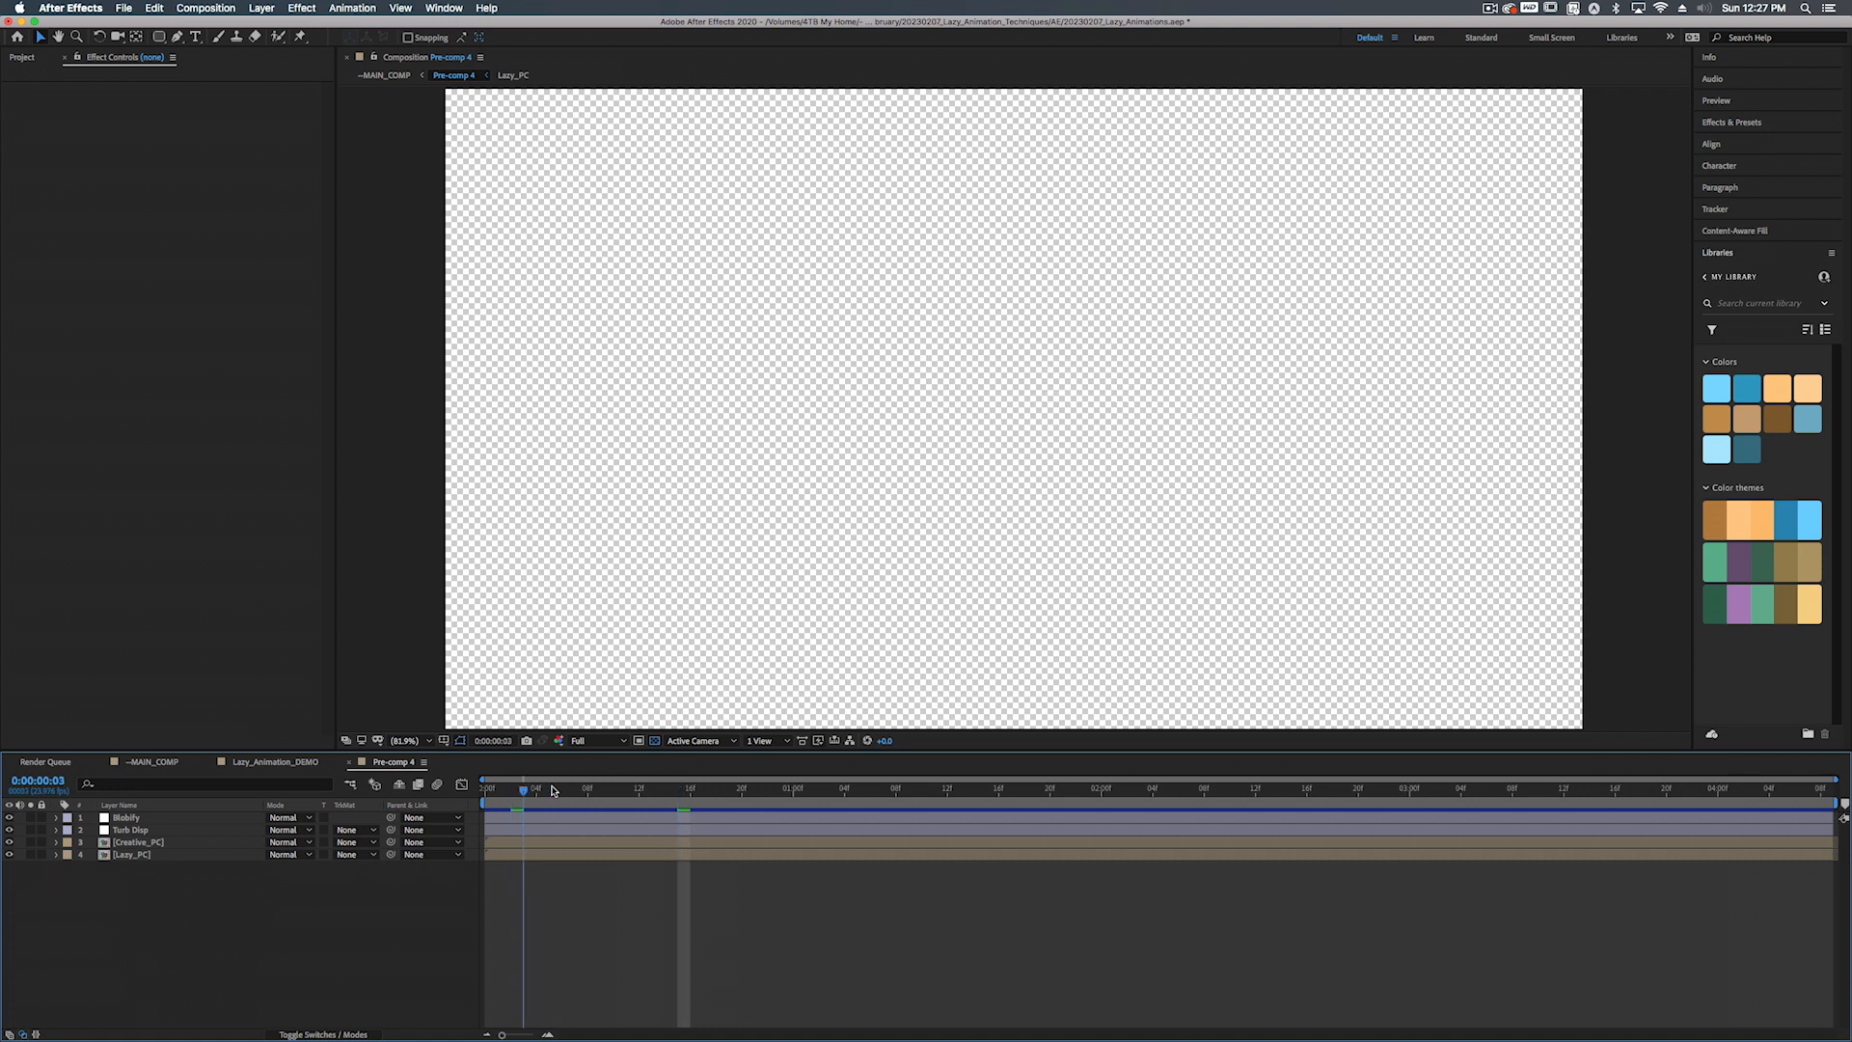
{"action": "left_click_drag", "start_coordinate": [552, 790], "coordinate": [782, 788]}
{"action": "left_click", "coordinate": [151, 762]}
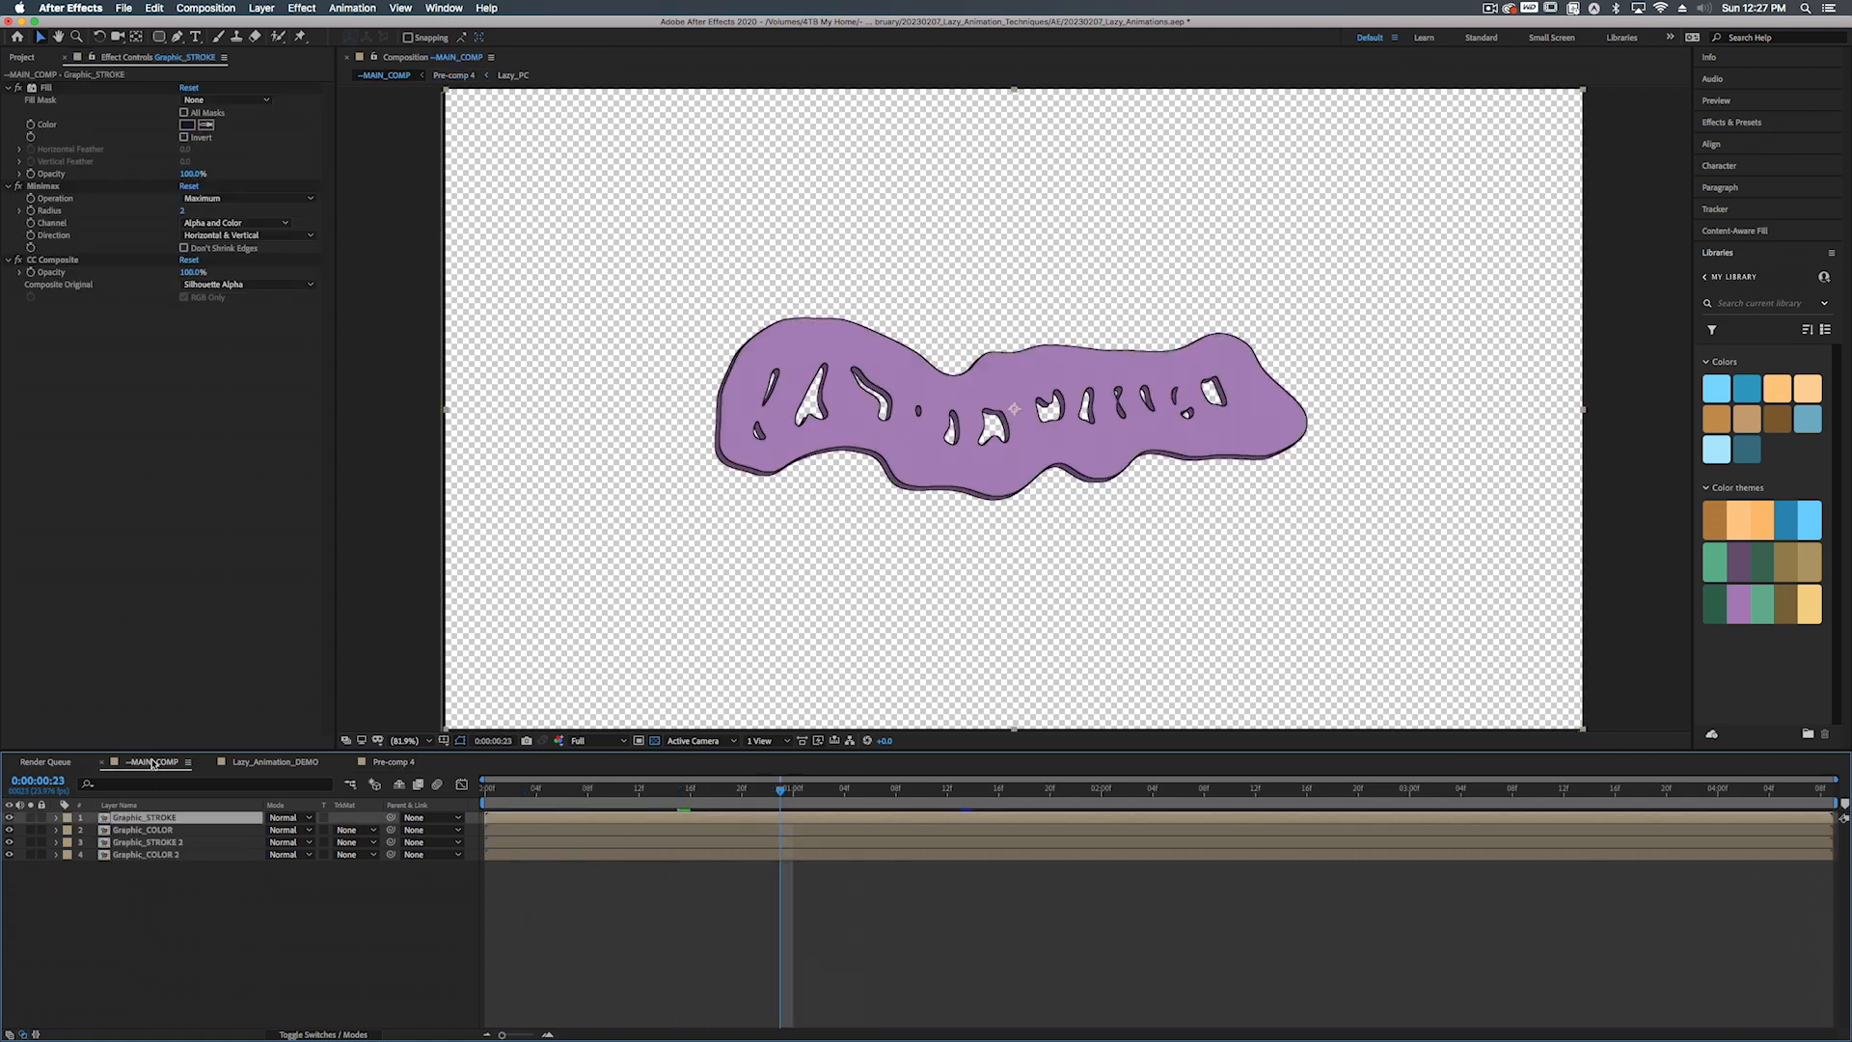
{"action": "left_click_drag", "start_coordinate": [637, 788], "coordinate": [755, 791]}
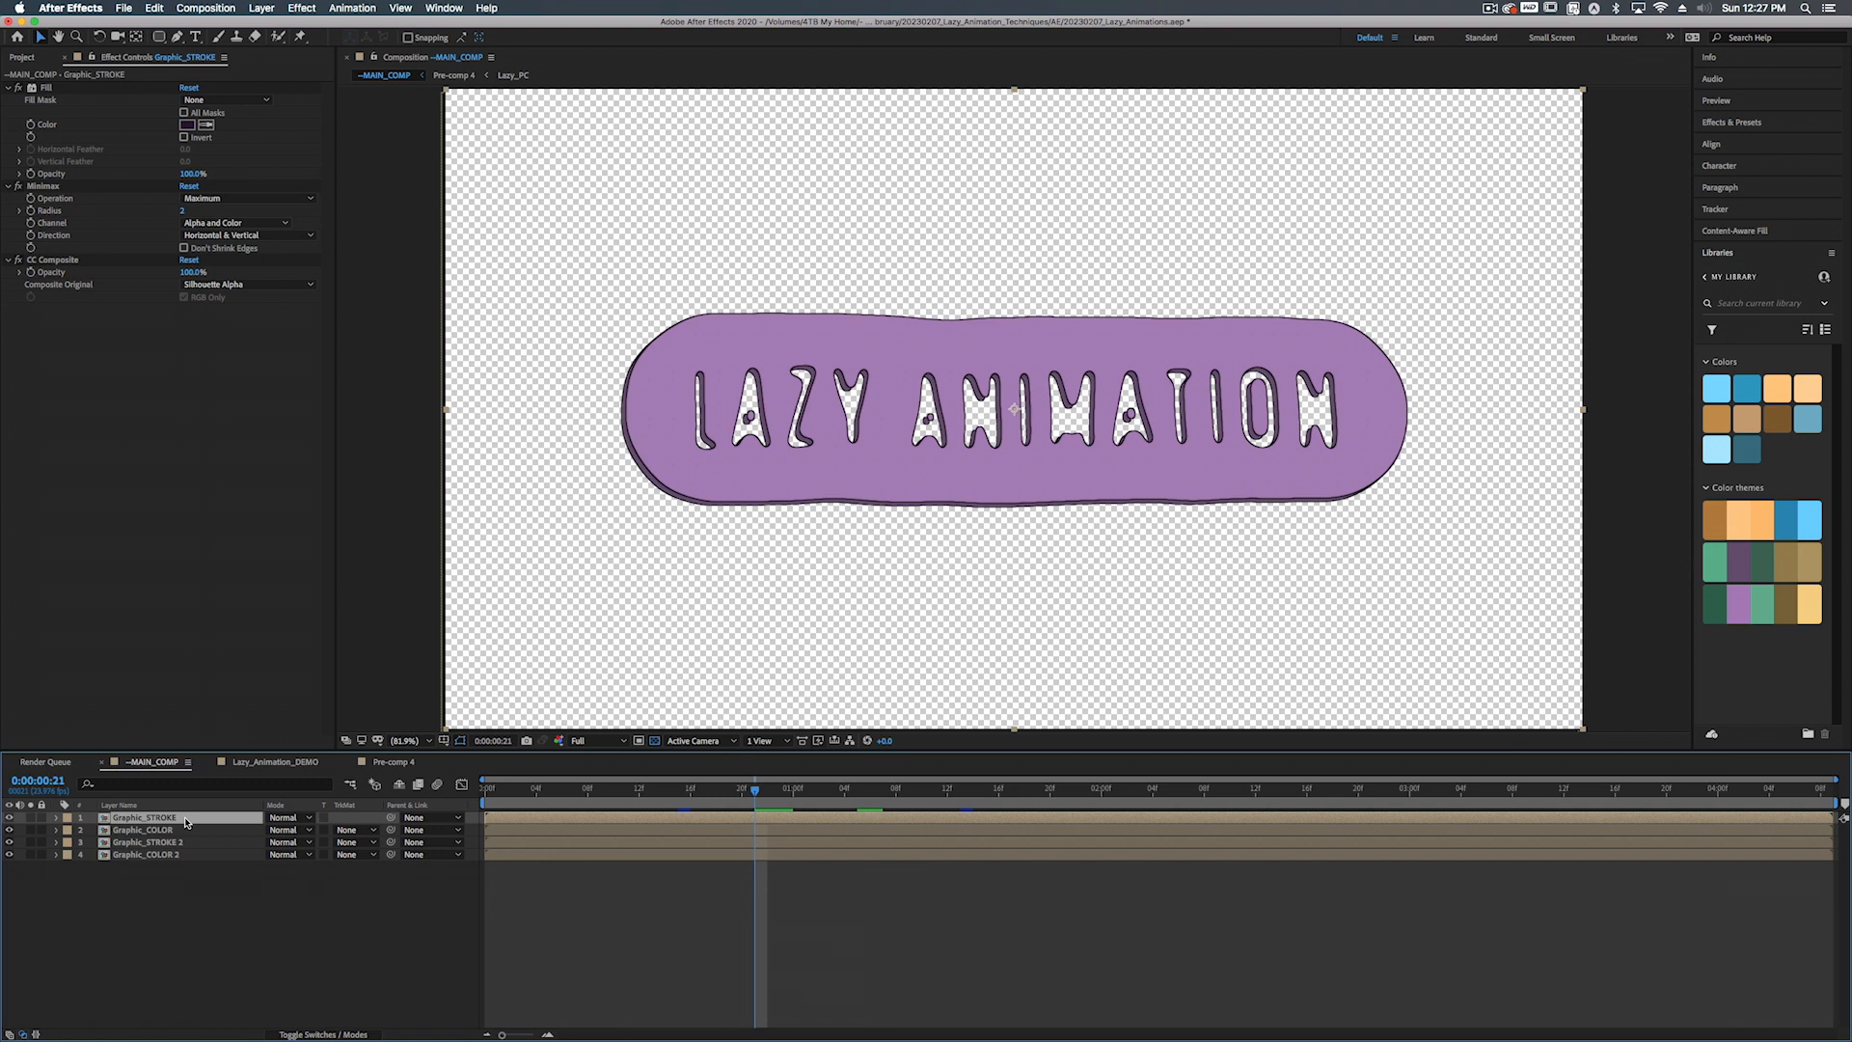
Add a new adjustment layer above all graphic layers and name it Wiggles
{"action": "right_click", "coordinate": [192, 914]}
{"action": "mouse_move", "coordinate": [290, 880]}
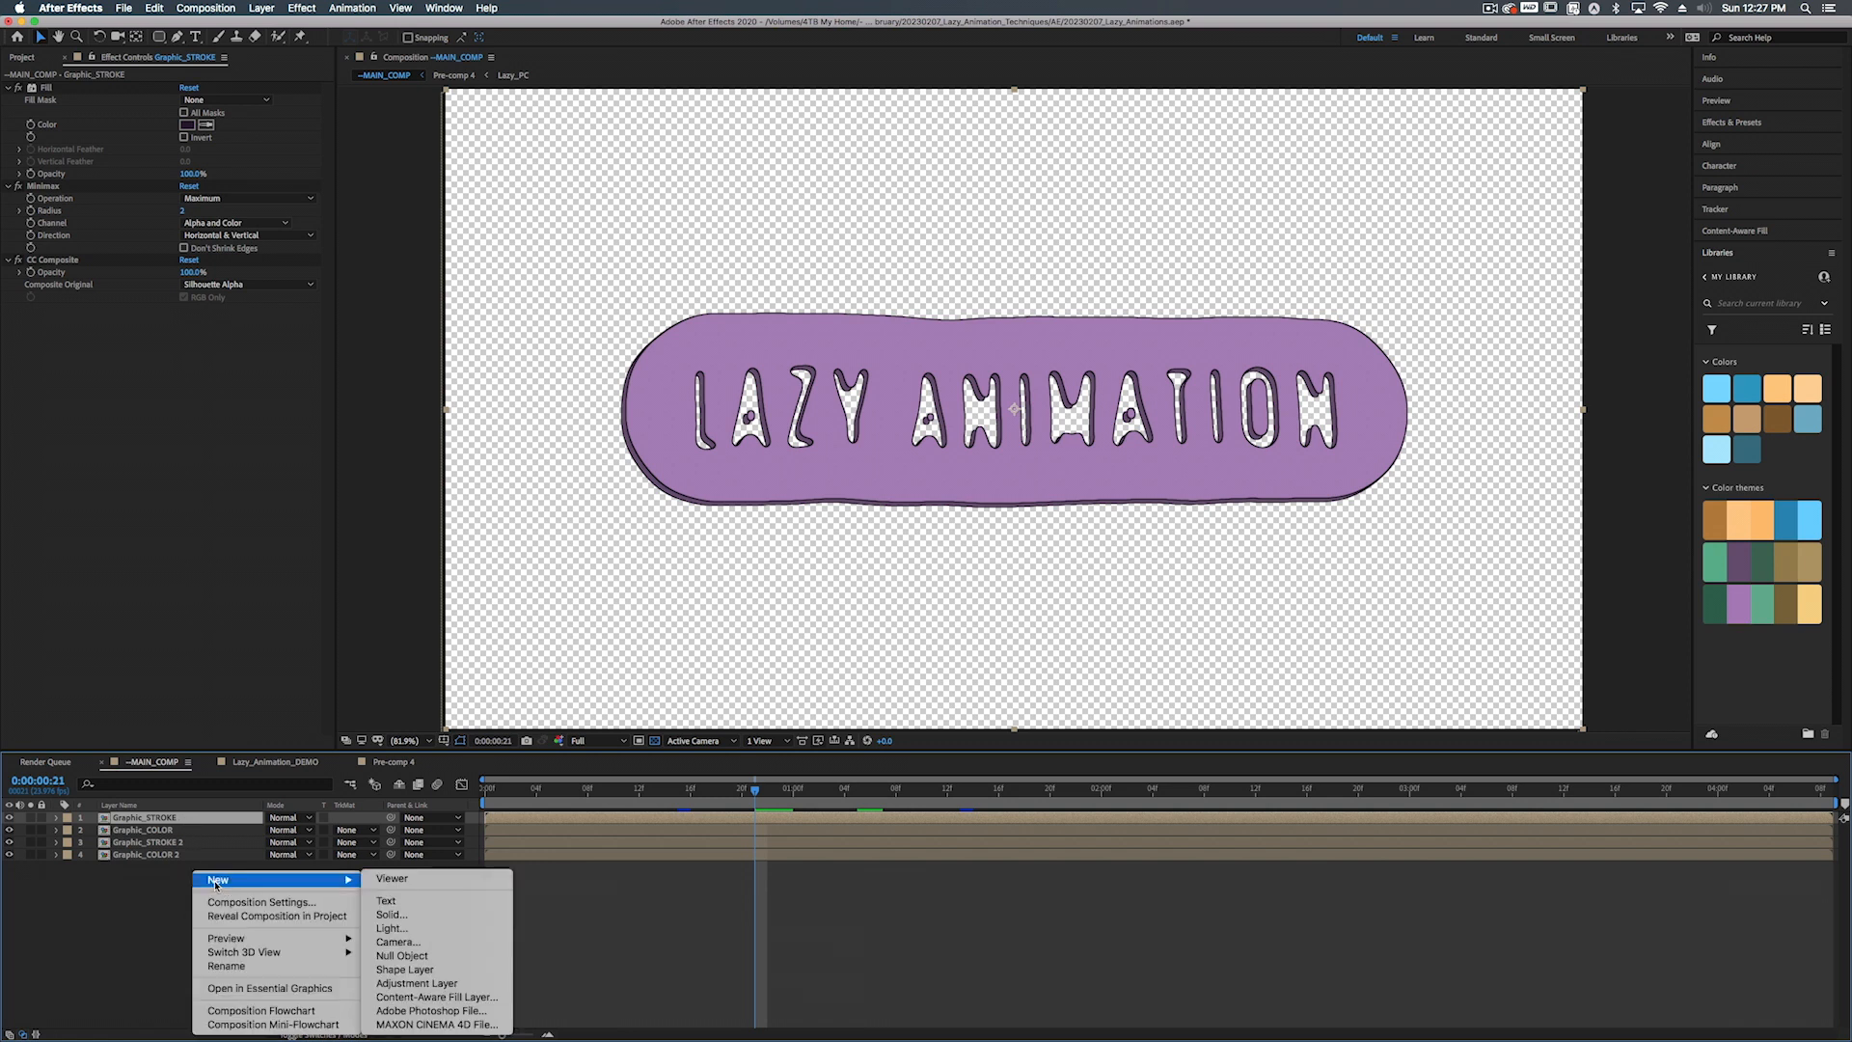
{"action": "left_click", "coordinate": [413, 983]}
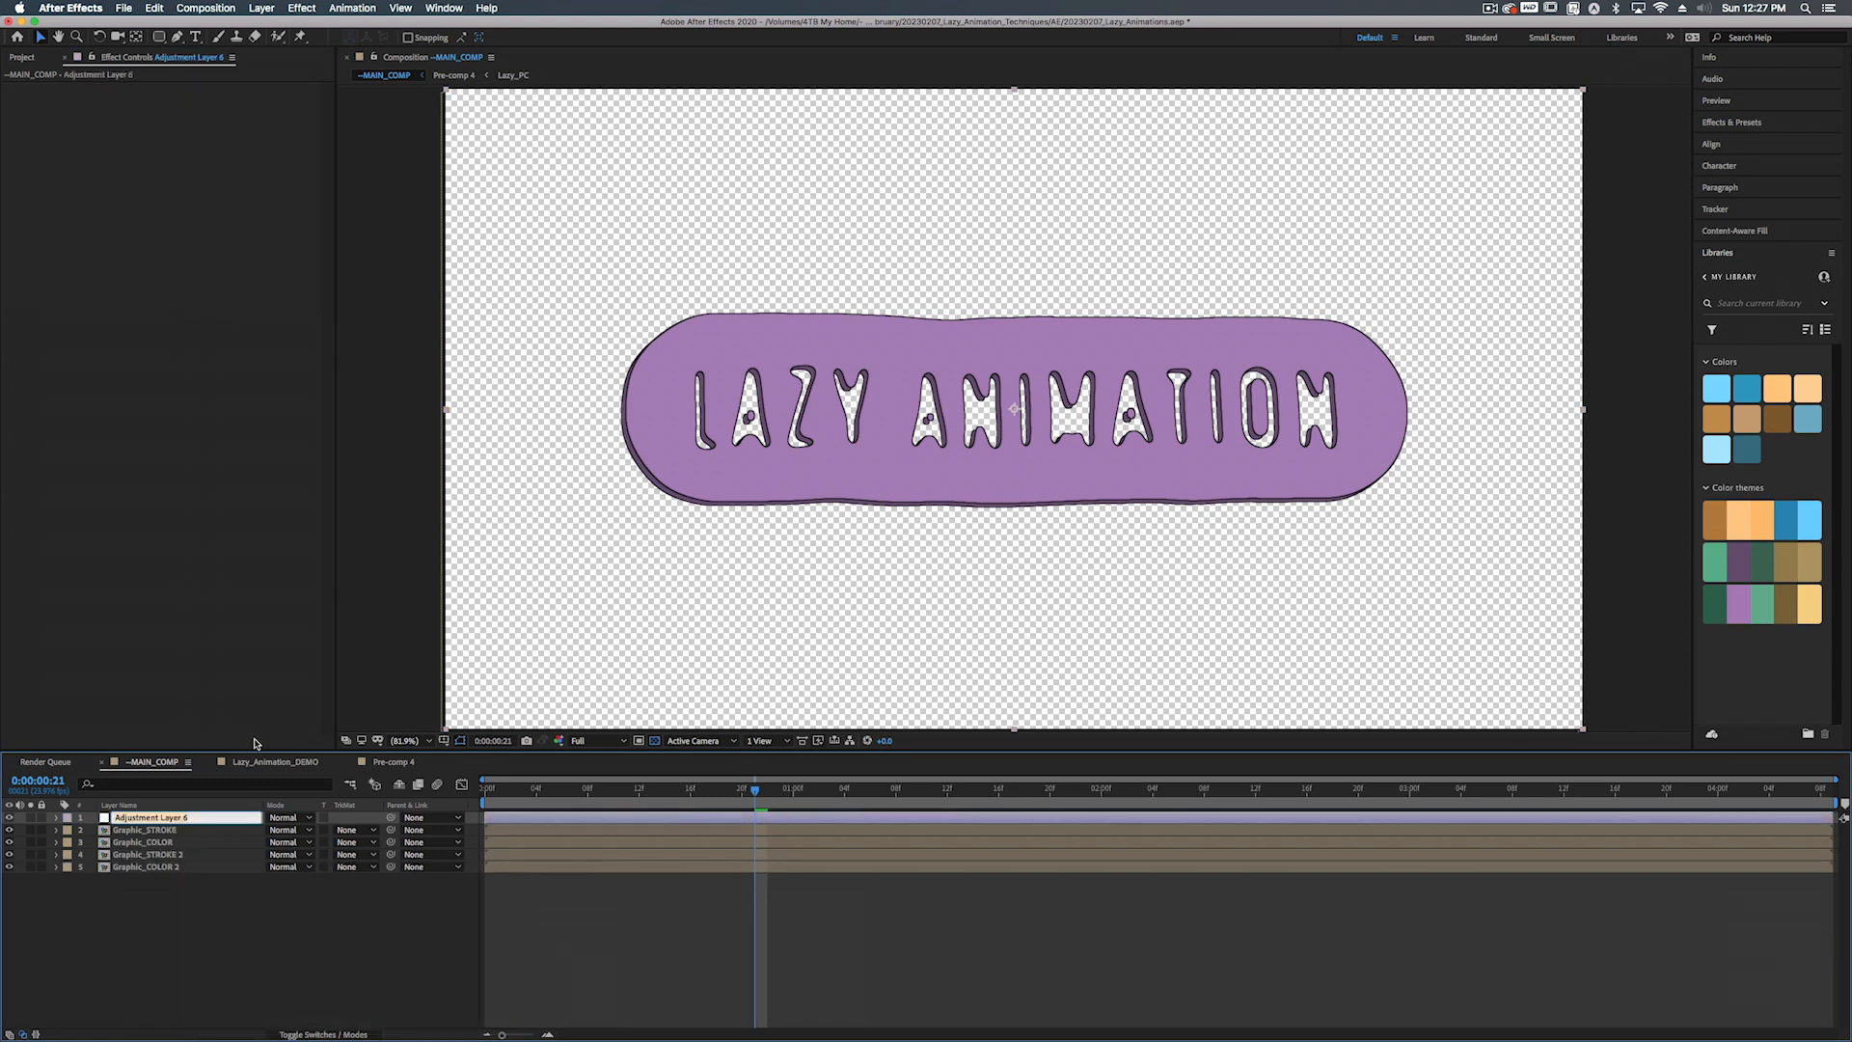
{"action": "key", "text": "BackSpace"}
{"action": "key", "text": "Return"}
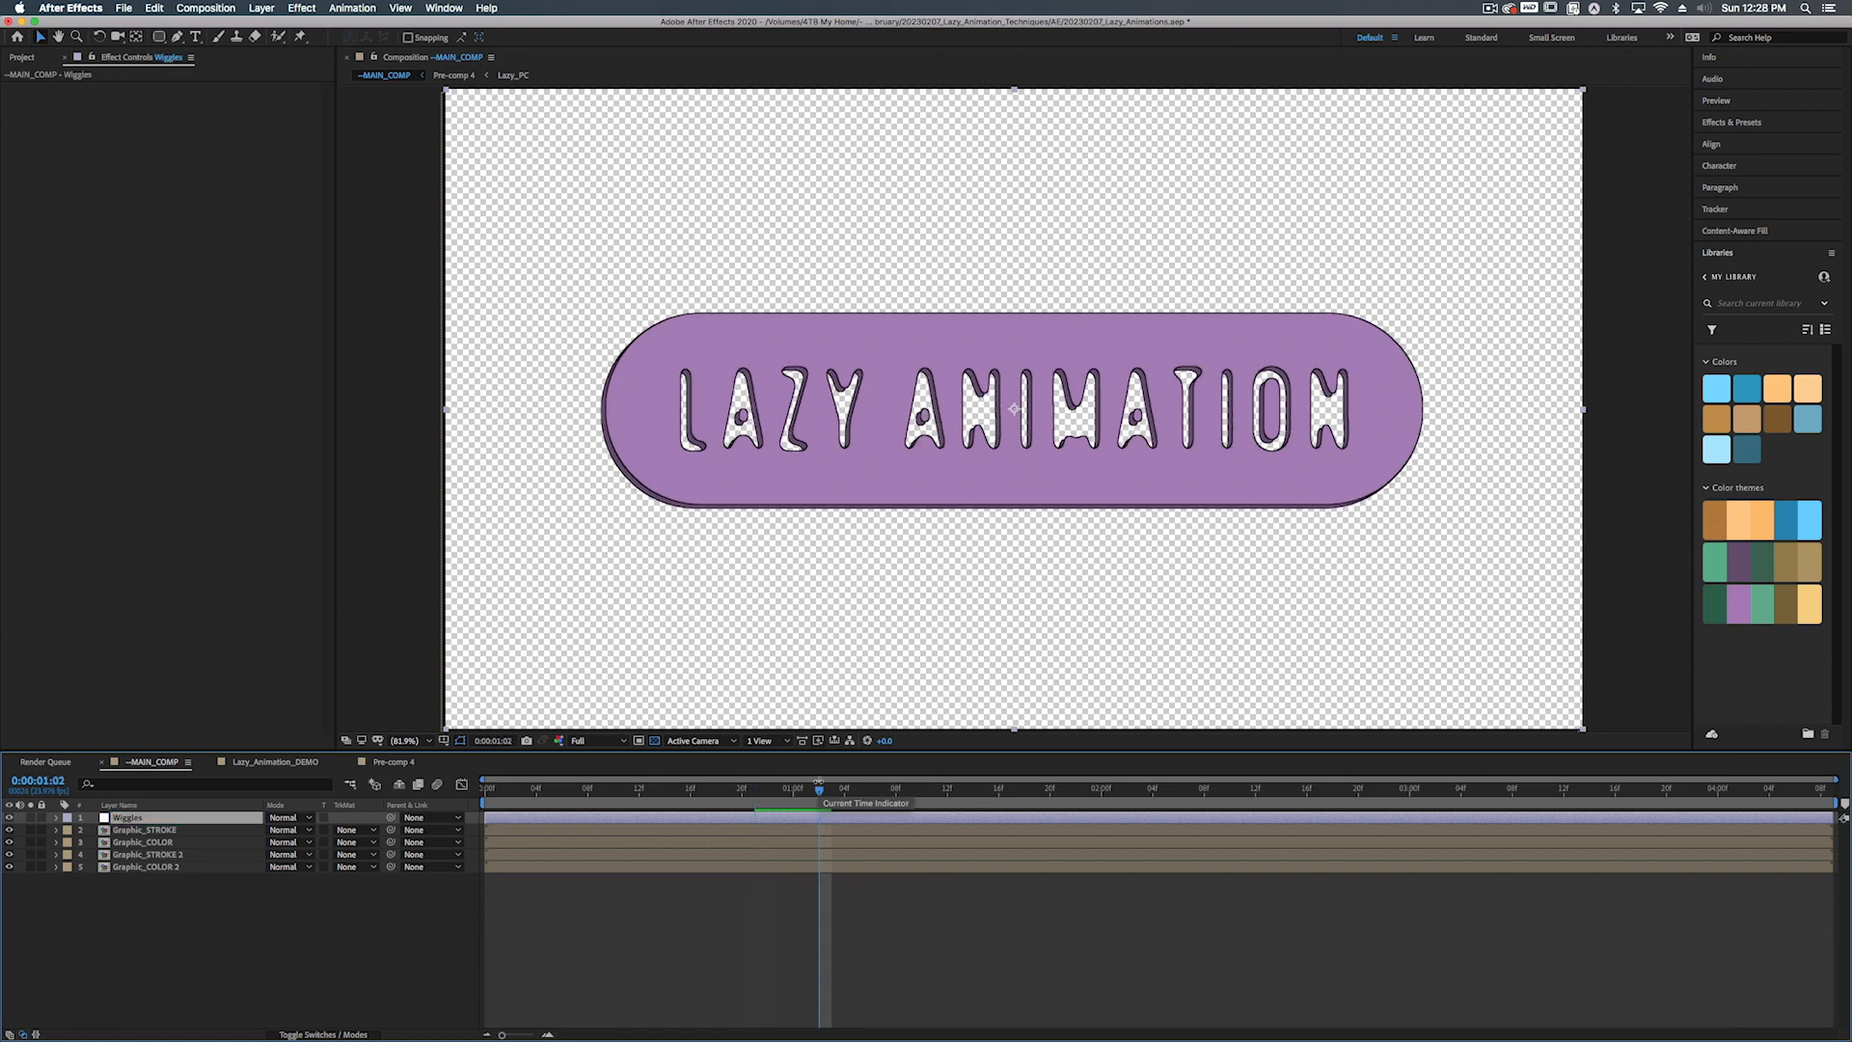
Find the Turbulent Displace effect and apply it to the Wiggles adjustment layer
{"action": "key", "text": "super+5"}
{"action": "type", "text": "tu"}
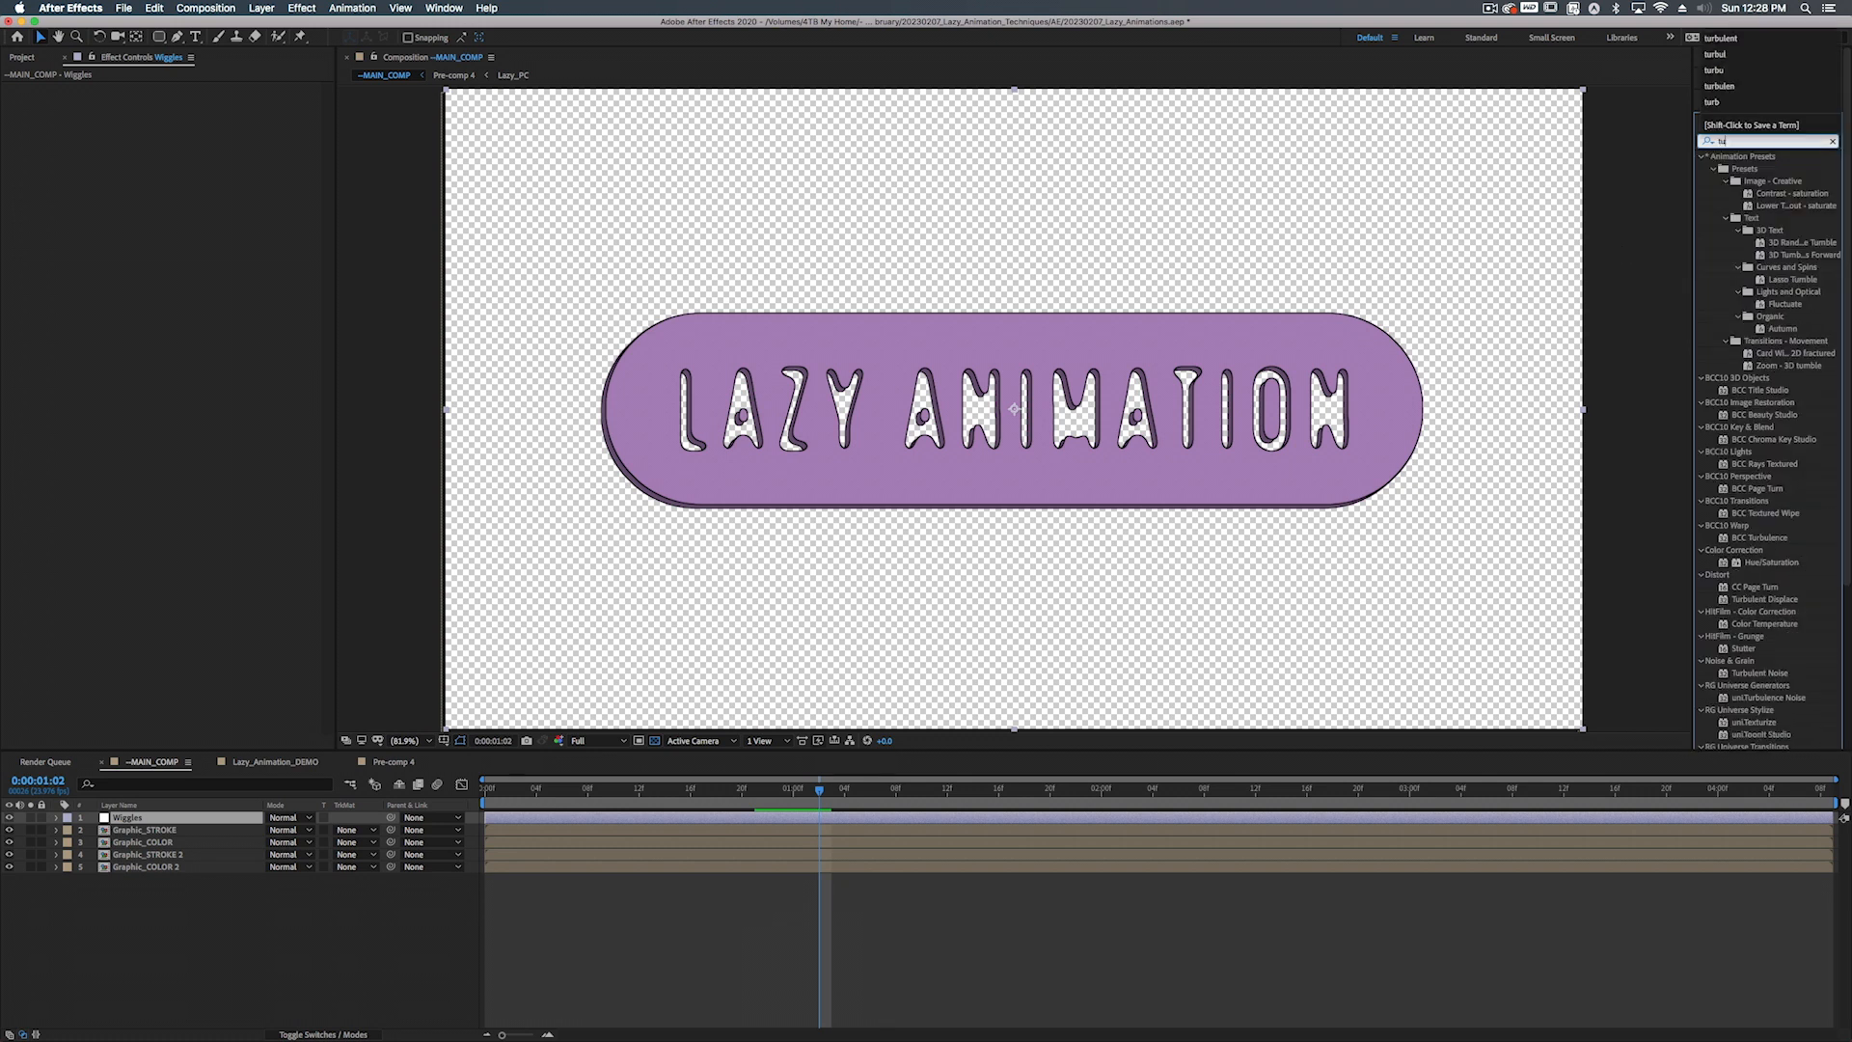
{"action": "type", "text": "rb"}
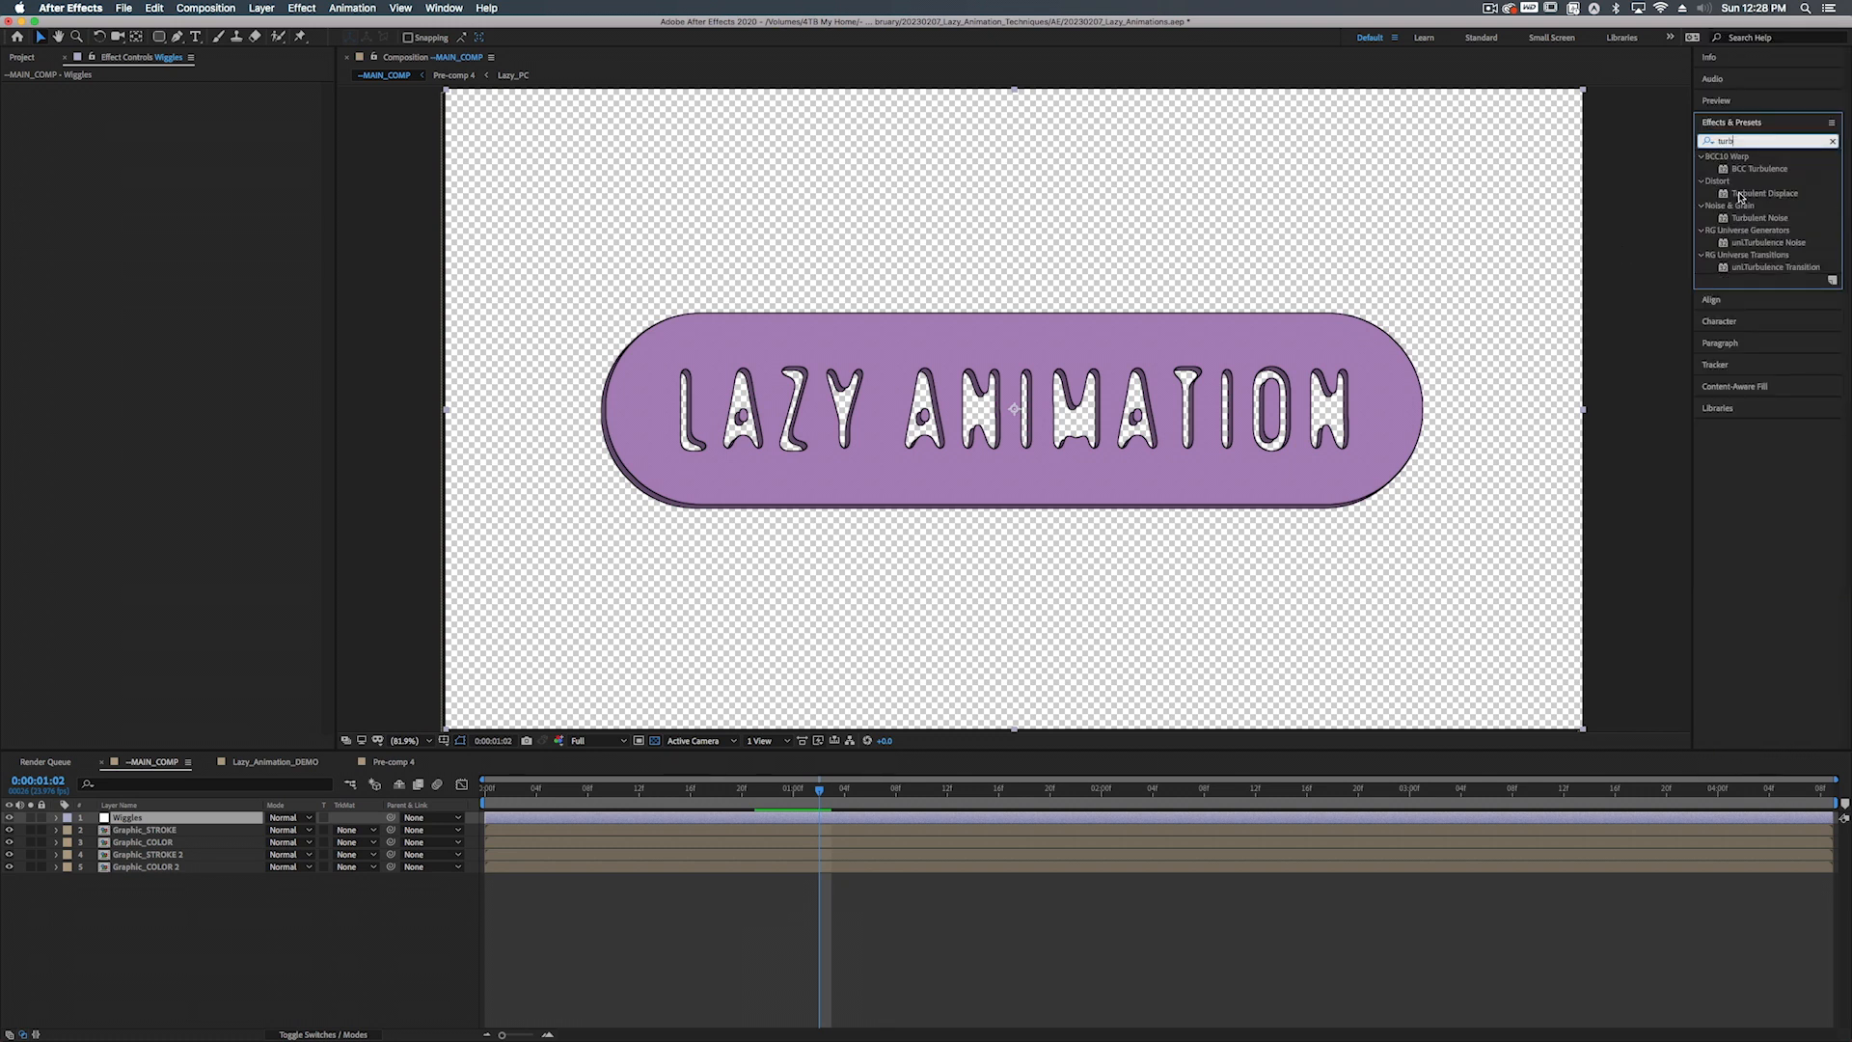
{"action": "mouse_move", "coordinate": [1740, 198]}
{"action": "left_mouse_down"}
{"action": "mouse_move", "coordinate": [1351, 345]}
{"action": "mouse_move", "coordinate": [99, 405]}
{"action": "mouse_move", "coordinate": [123, 304]}
{"action": "left_mouse_up"}
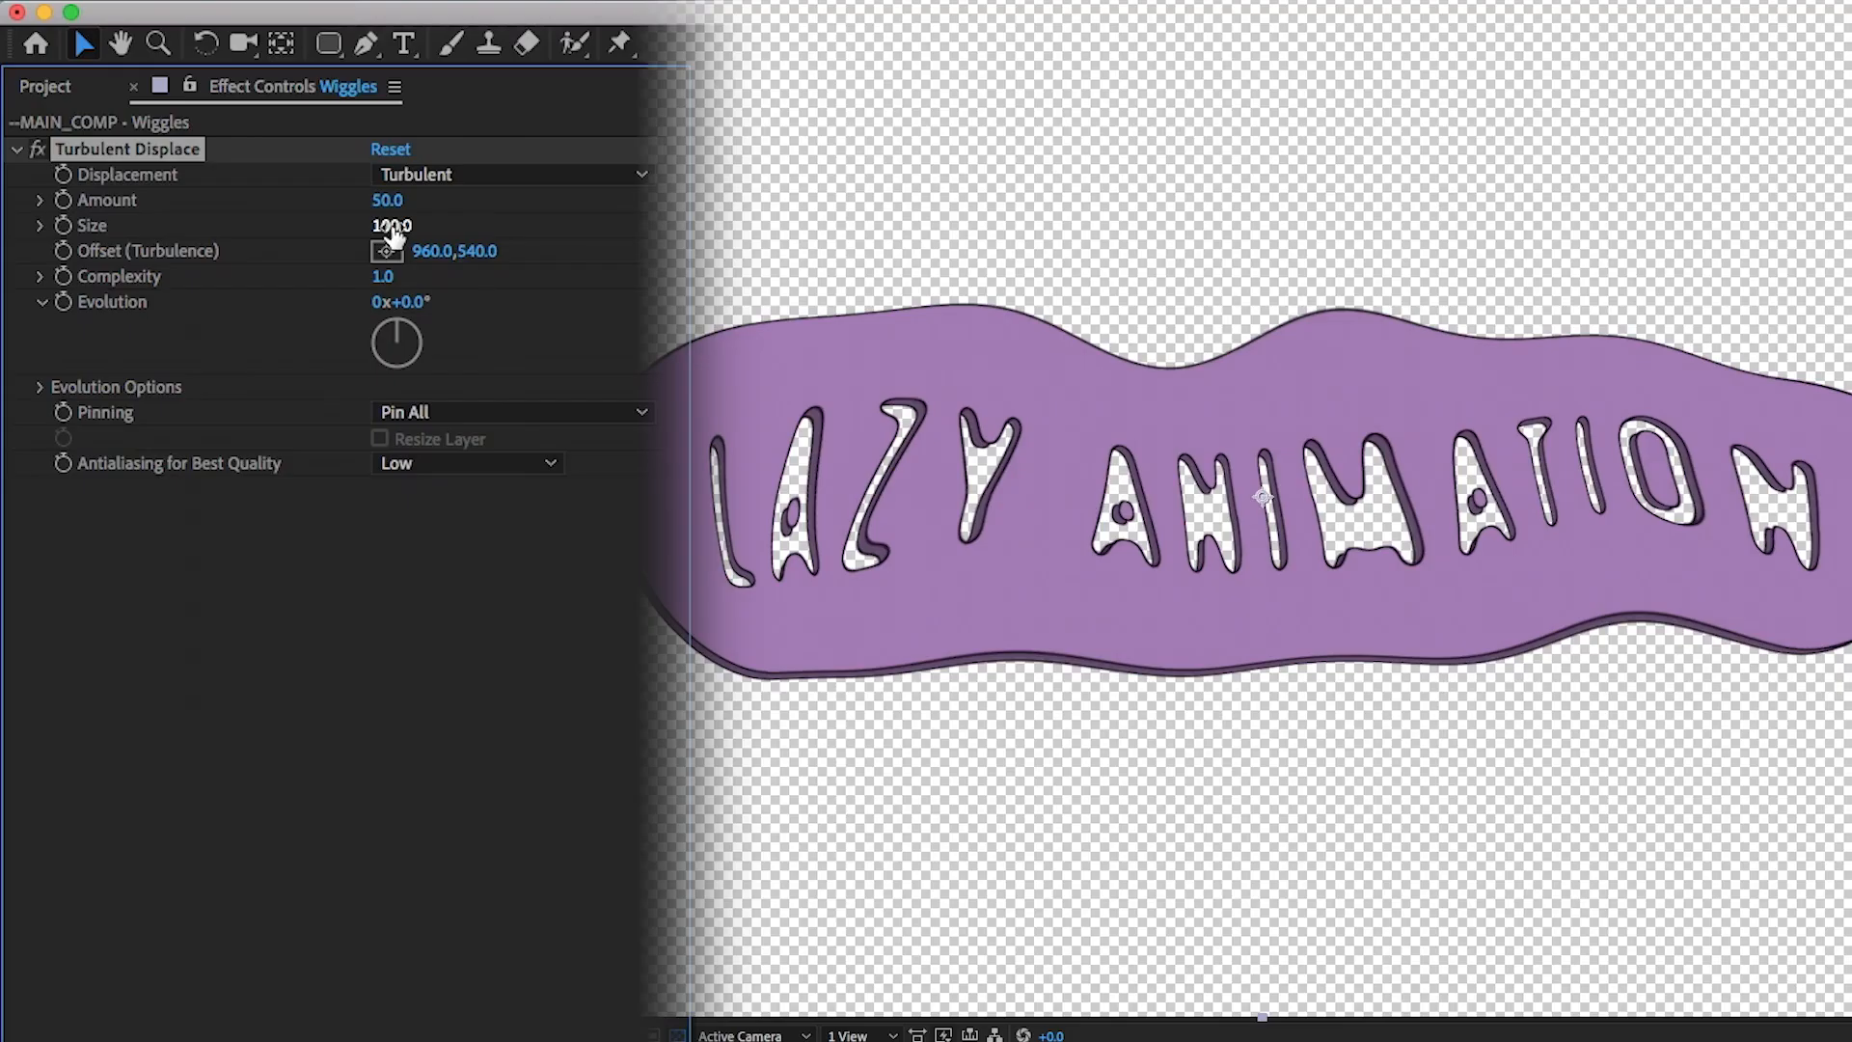
Set Turbulent Displace's Size to 24 and Amount to 12 on Wiggles, testing the wiggle by varying Evolution
{"action": "left_click_drag", "start_coordinate": [191, 127], "coordinate": [185, 164]}
{"action": "left_click_drag", "start_coordinate": [383, 305], "coordinate": [383, 327]}
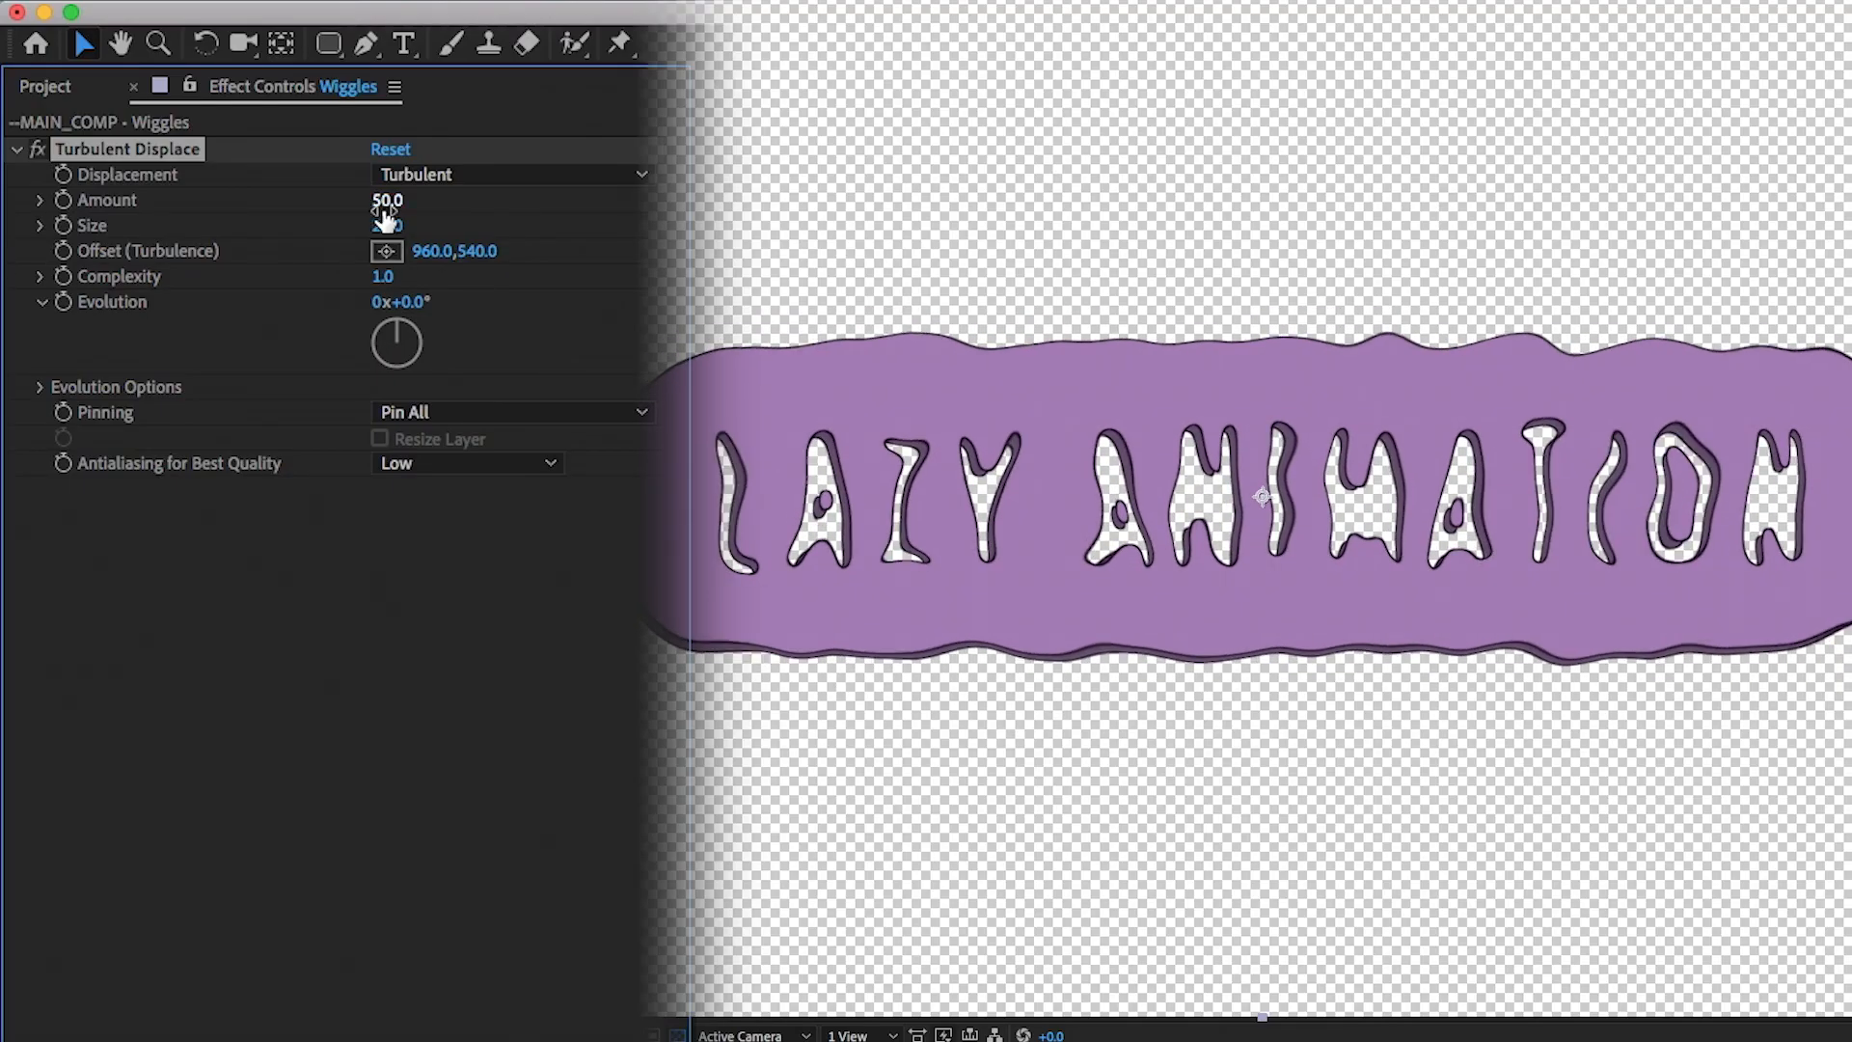
{"action": "left_click_drag", "start_coordinate": [383, 207], "coordinate": [385, 255]}
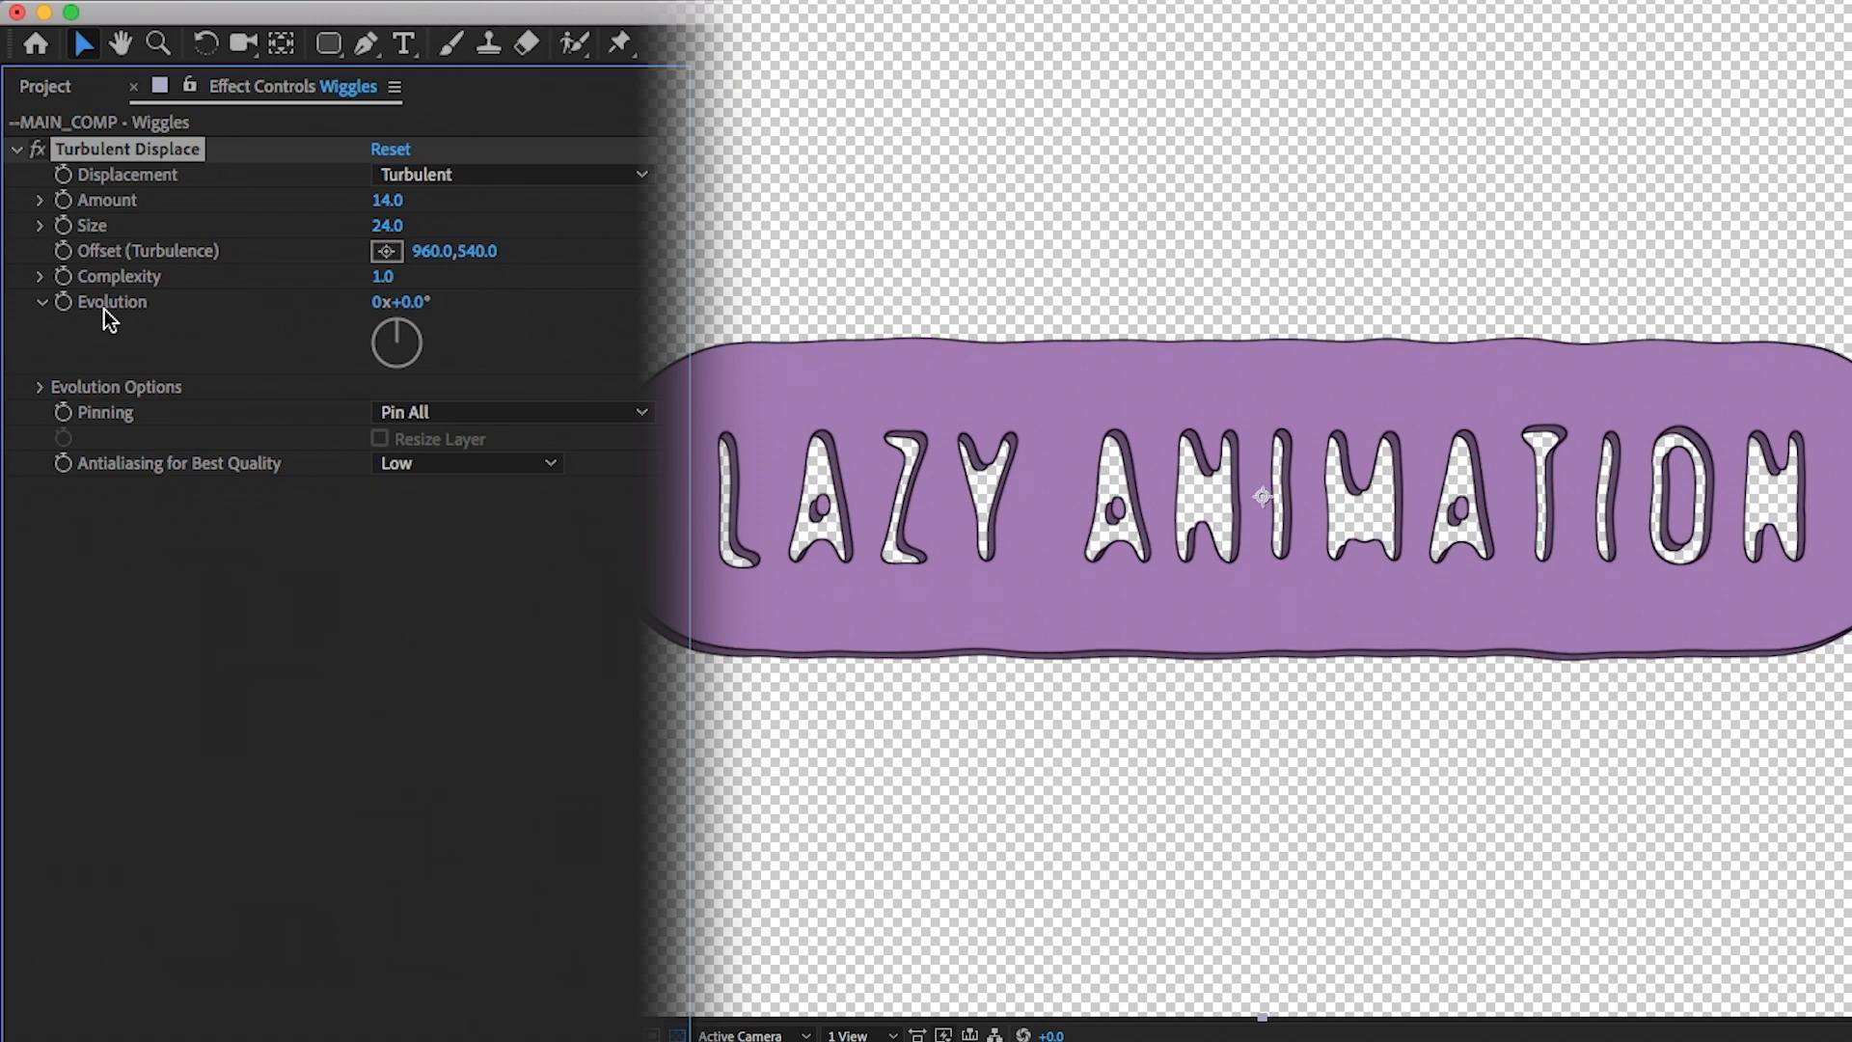
{"action": "left_click_drag", "start_coordinate": [415, 302], "coordinate": [1177, 173]}
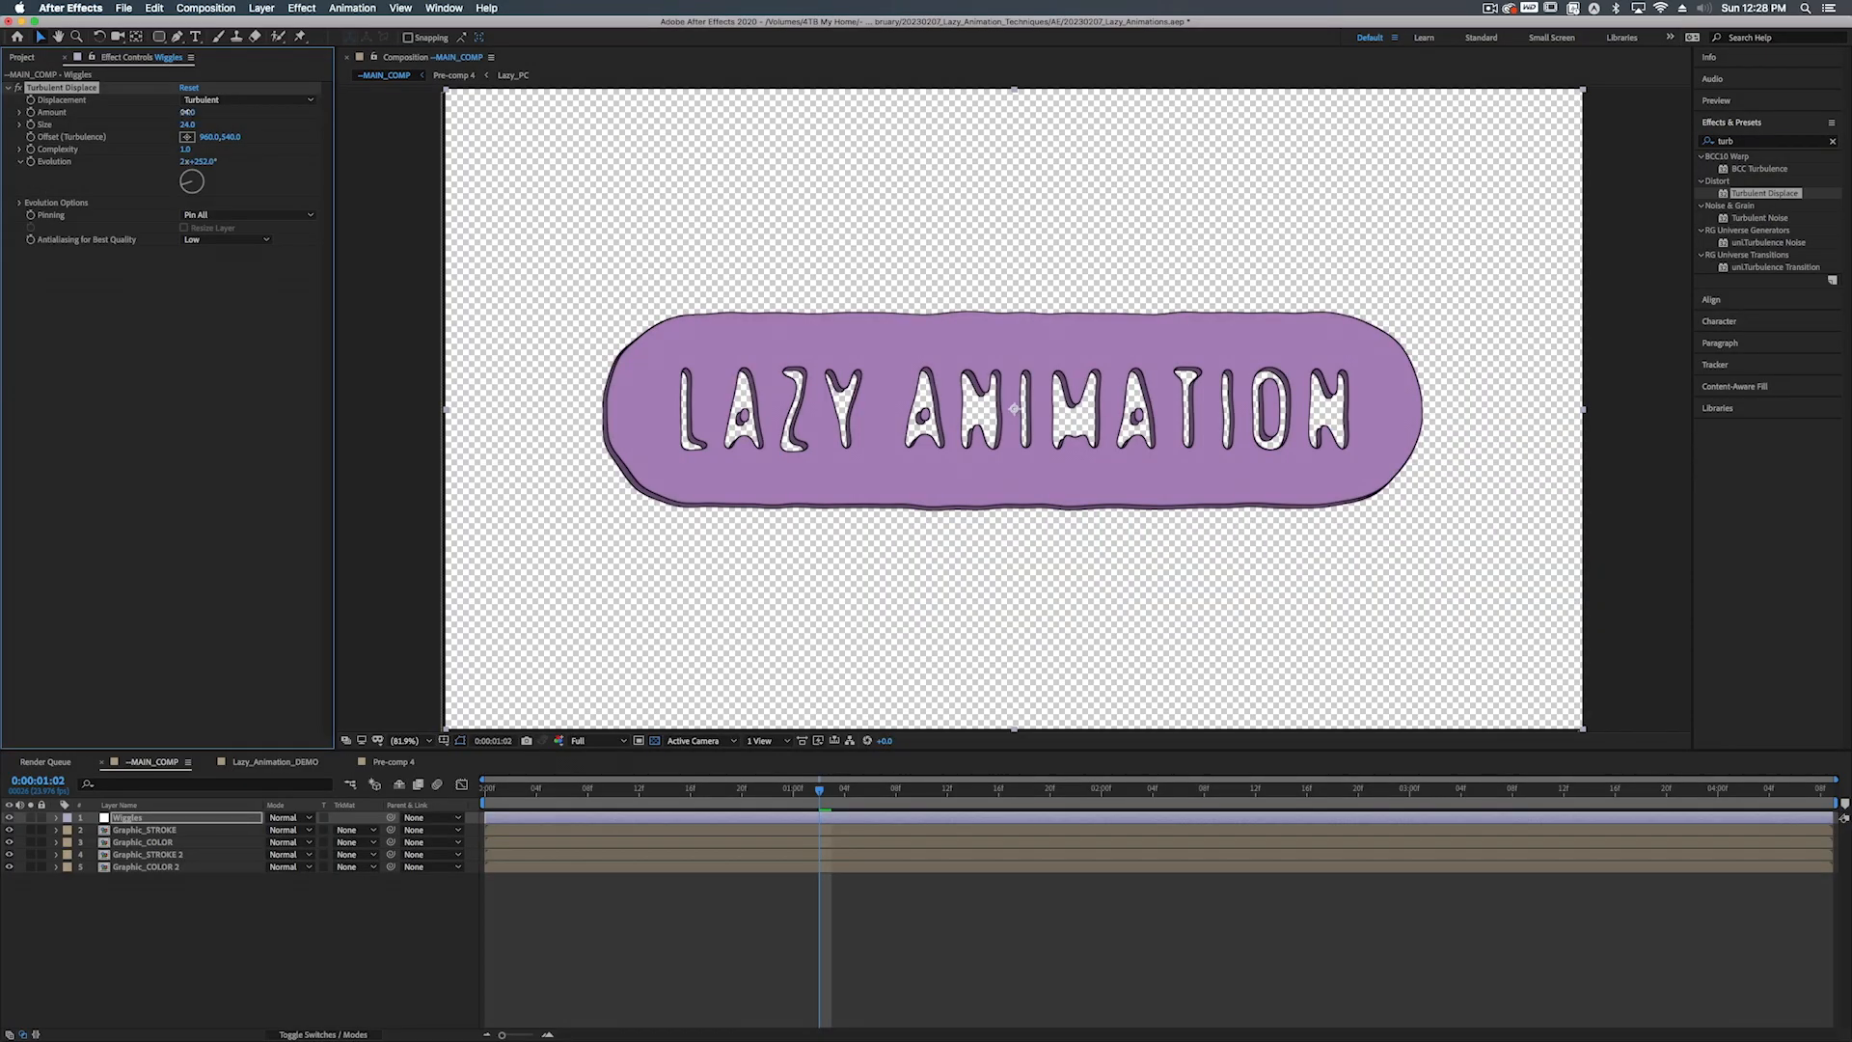
{"action": "left_click", "coordinate": [186, 112]}
{"action": "type", "text": "12"}
Add the expression time*1500 to Turbulent Displace's Evolution property
{"action": "left_click", "coordinate": [32, 164], "text": "alt"}
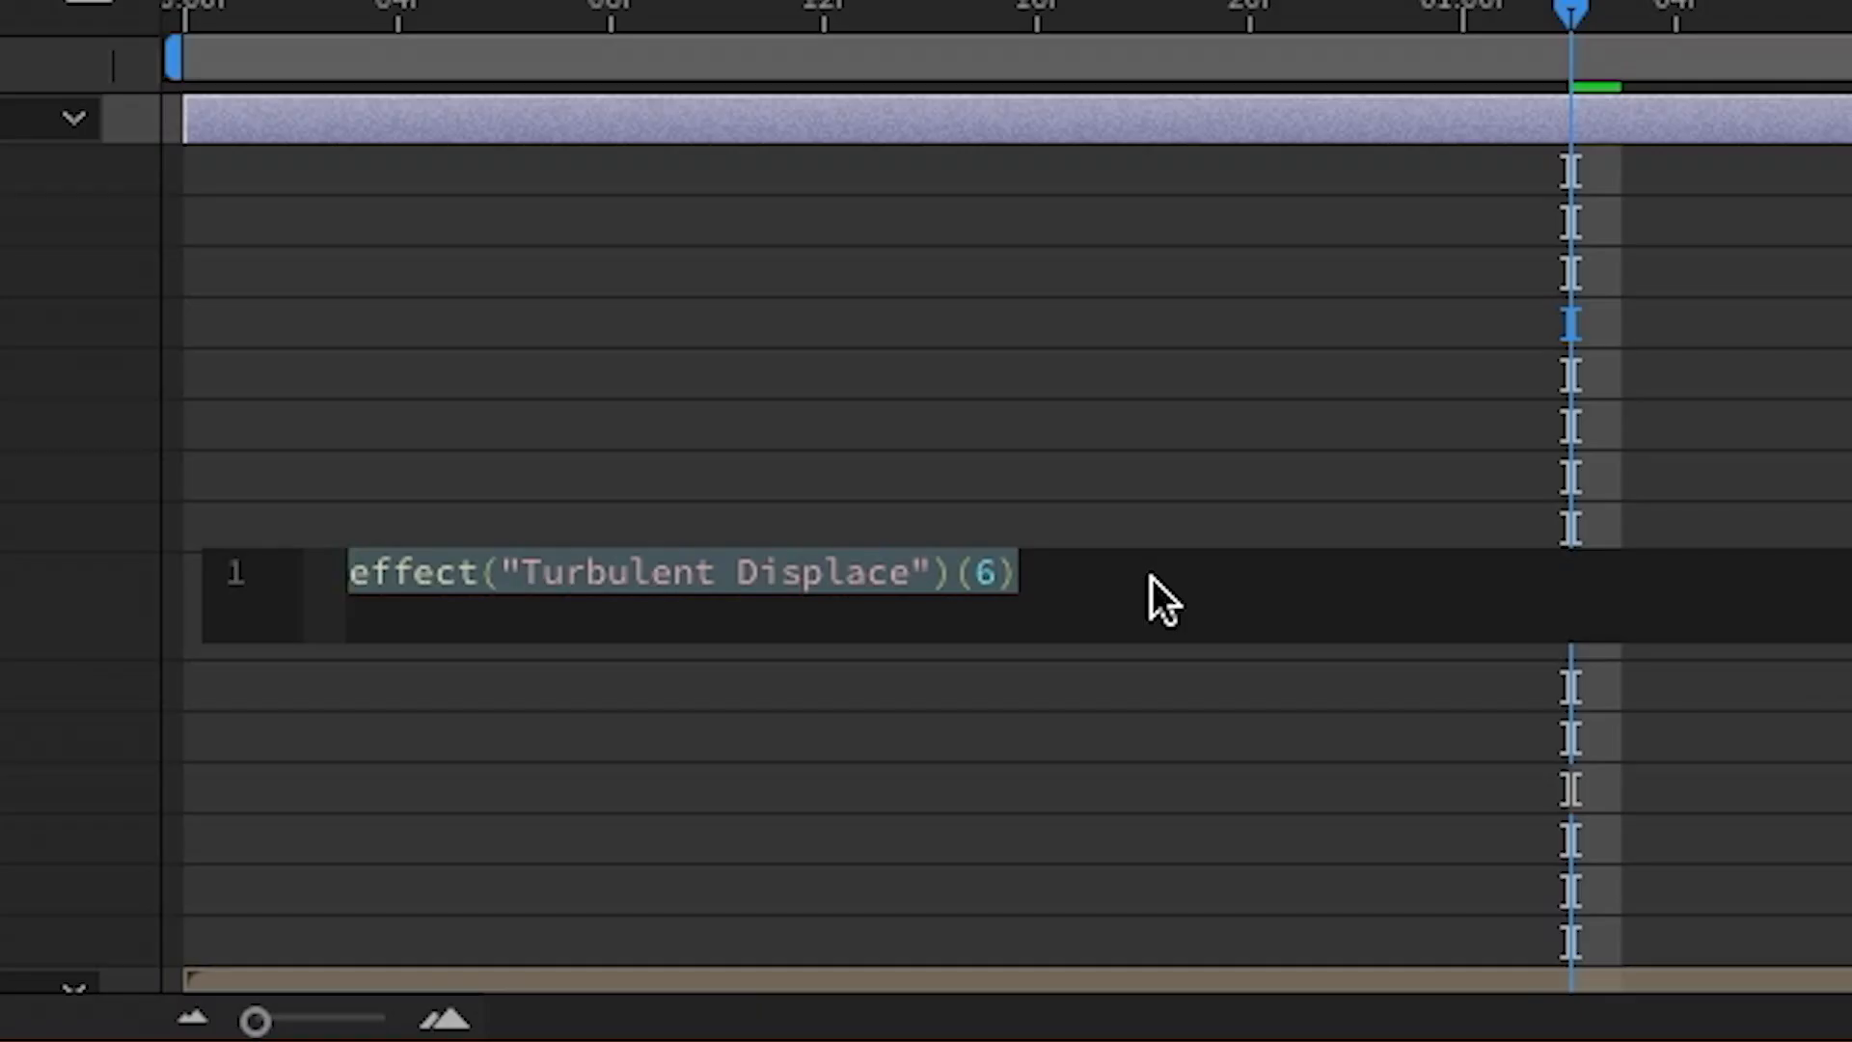
{"action": "type", "text": "tiem"}
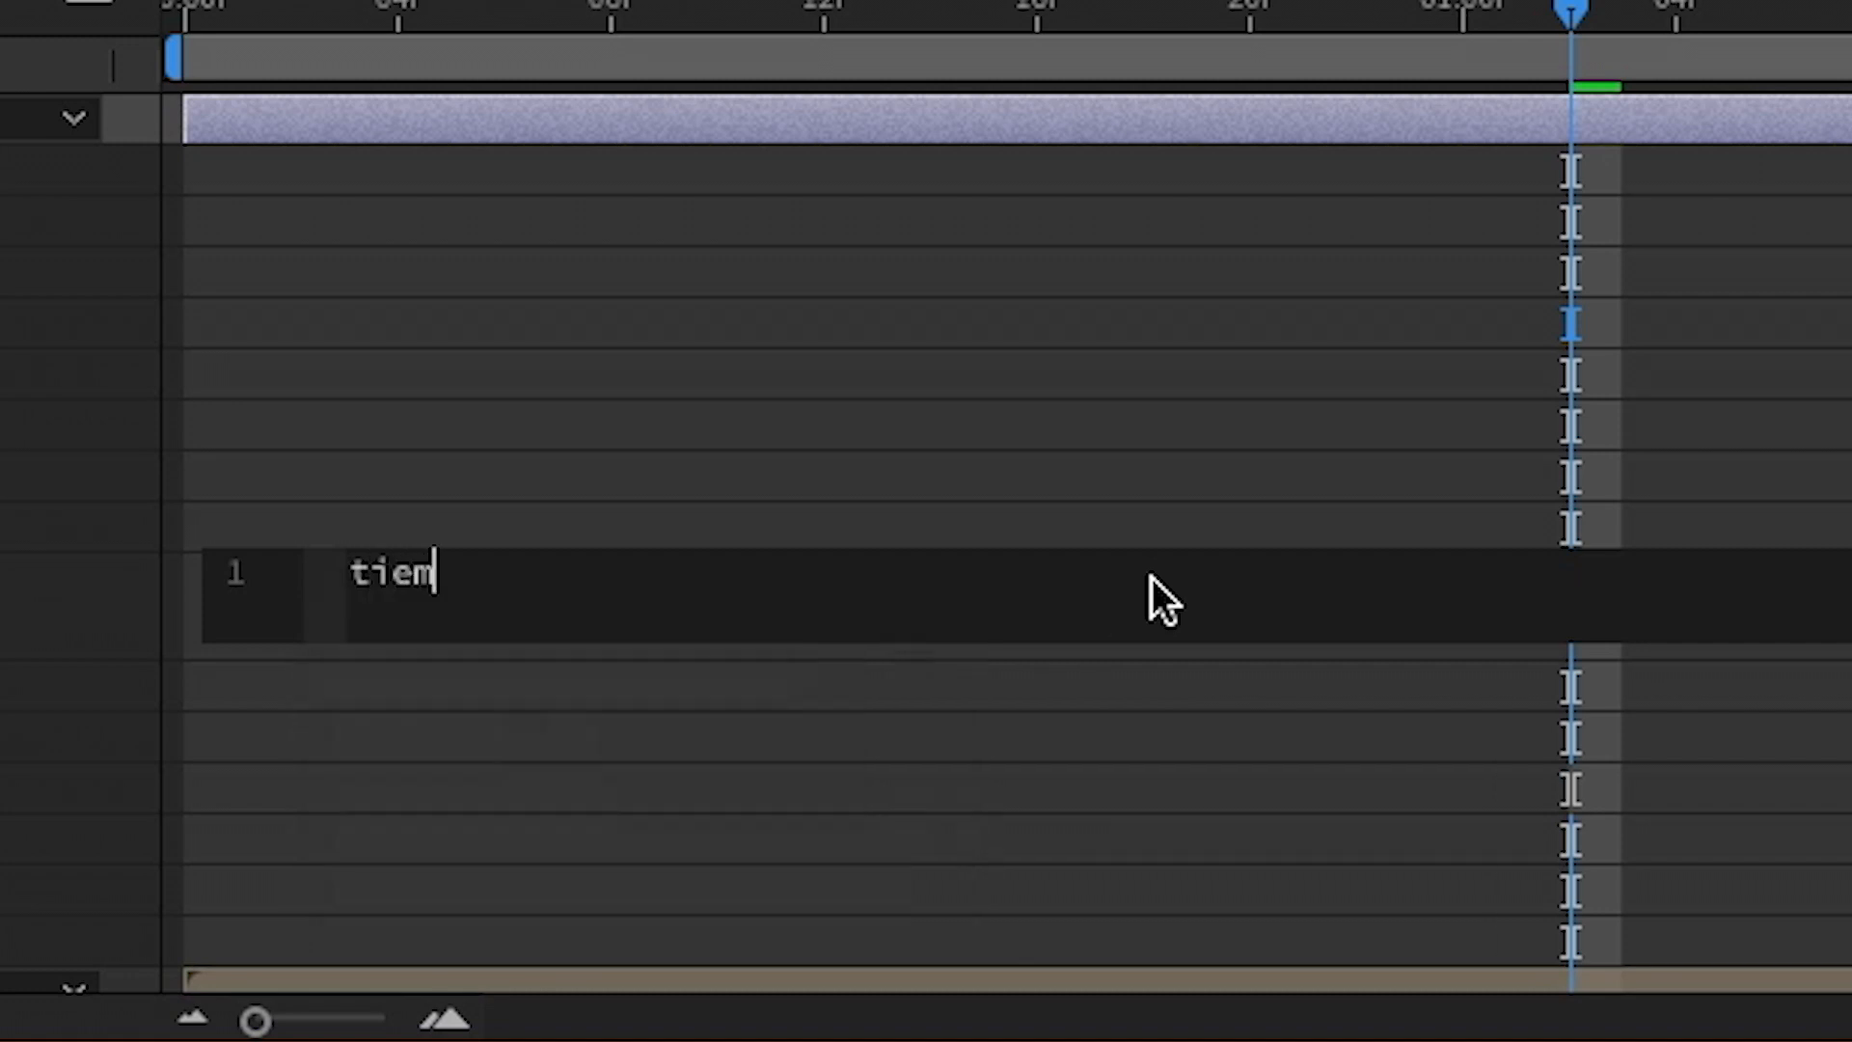
{"action": "key", "text": "BackSpace"}
{"action": "key", "text": "BackSpace"}
{"action": "type", "text": "m3"}
{"action": "key", "text": "BackSpace"}
{"action": "type", "text": "e"}
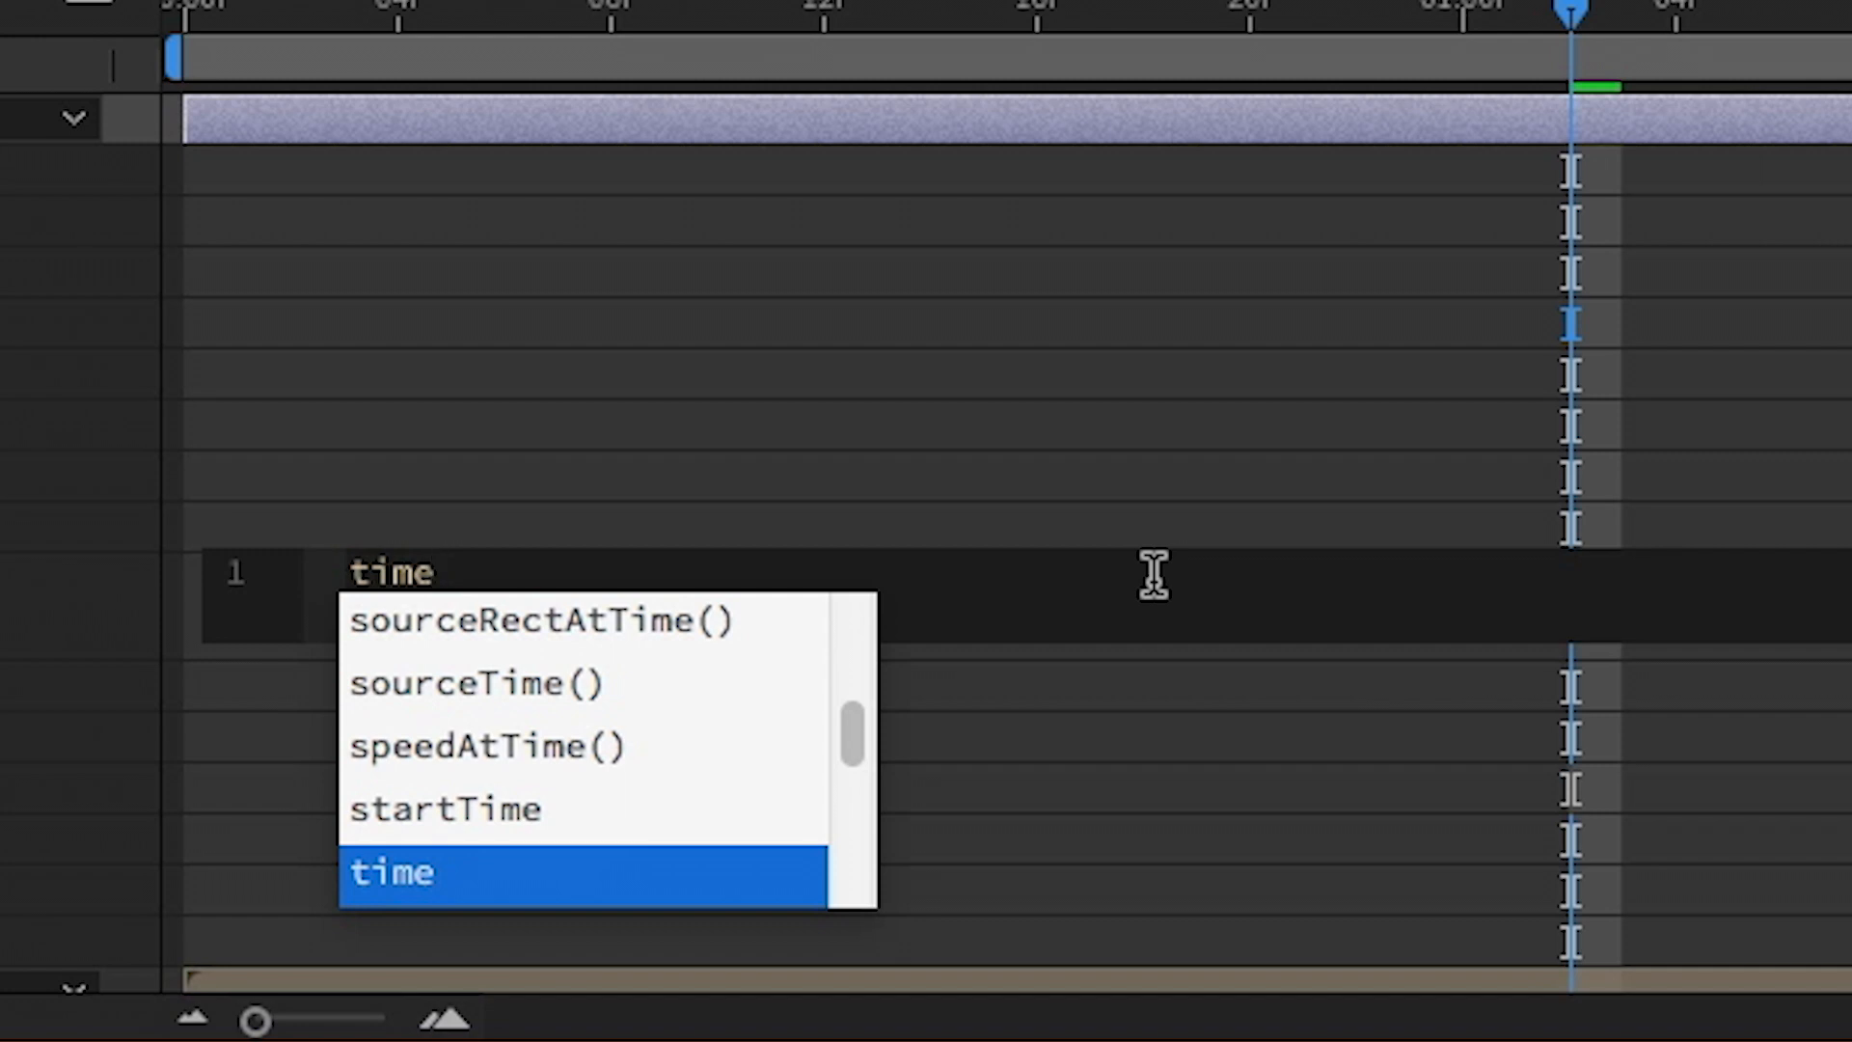
{"action": "type", "text": "*"}
{"action": "key", "text": "Escape"}
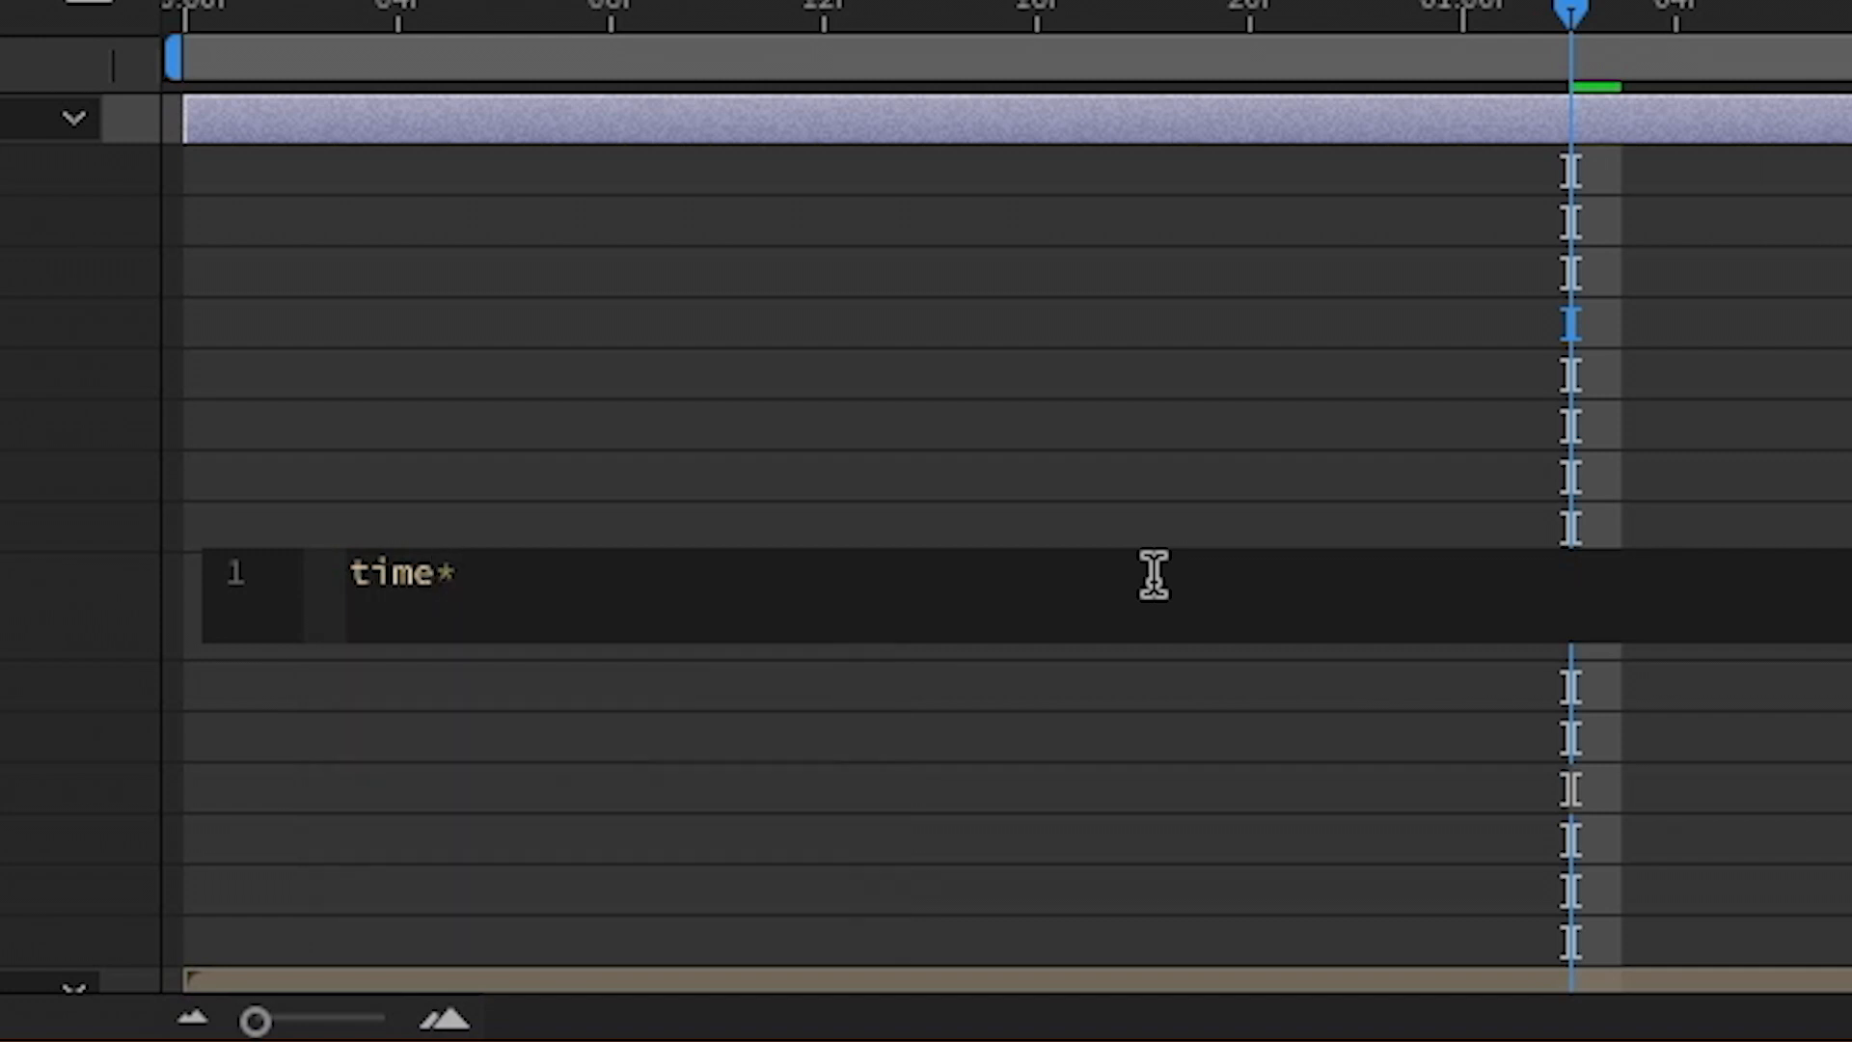
{"action": "type", "text": "1500"}
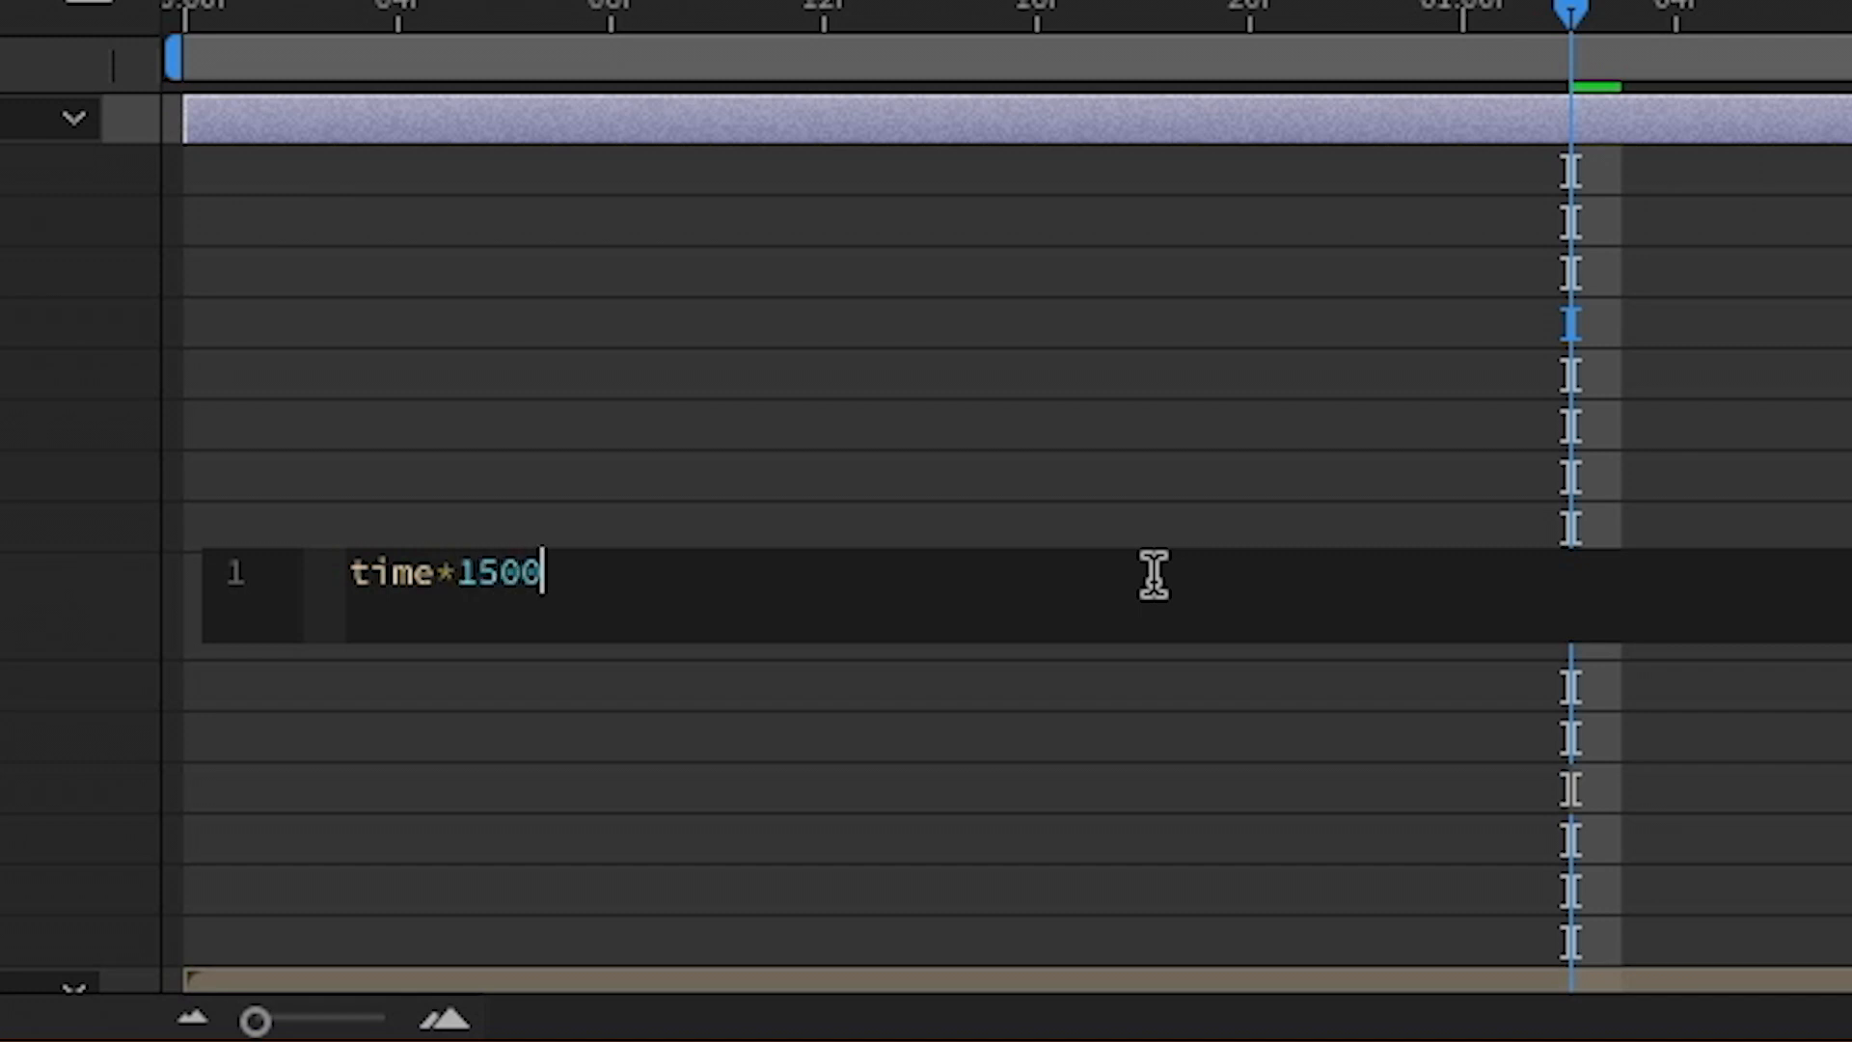
{"action": "key", "text": "KP_Enter"}
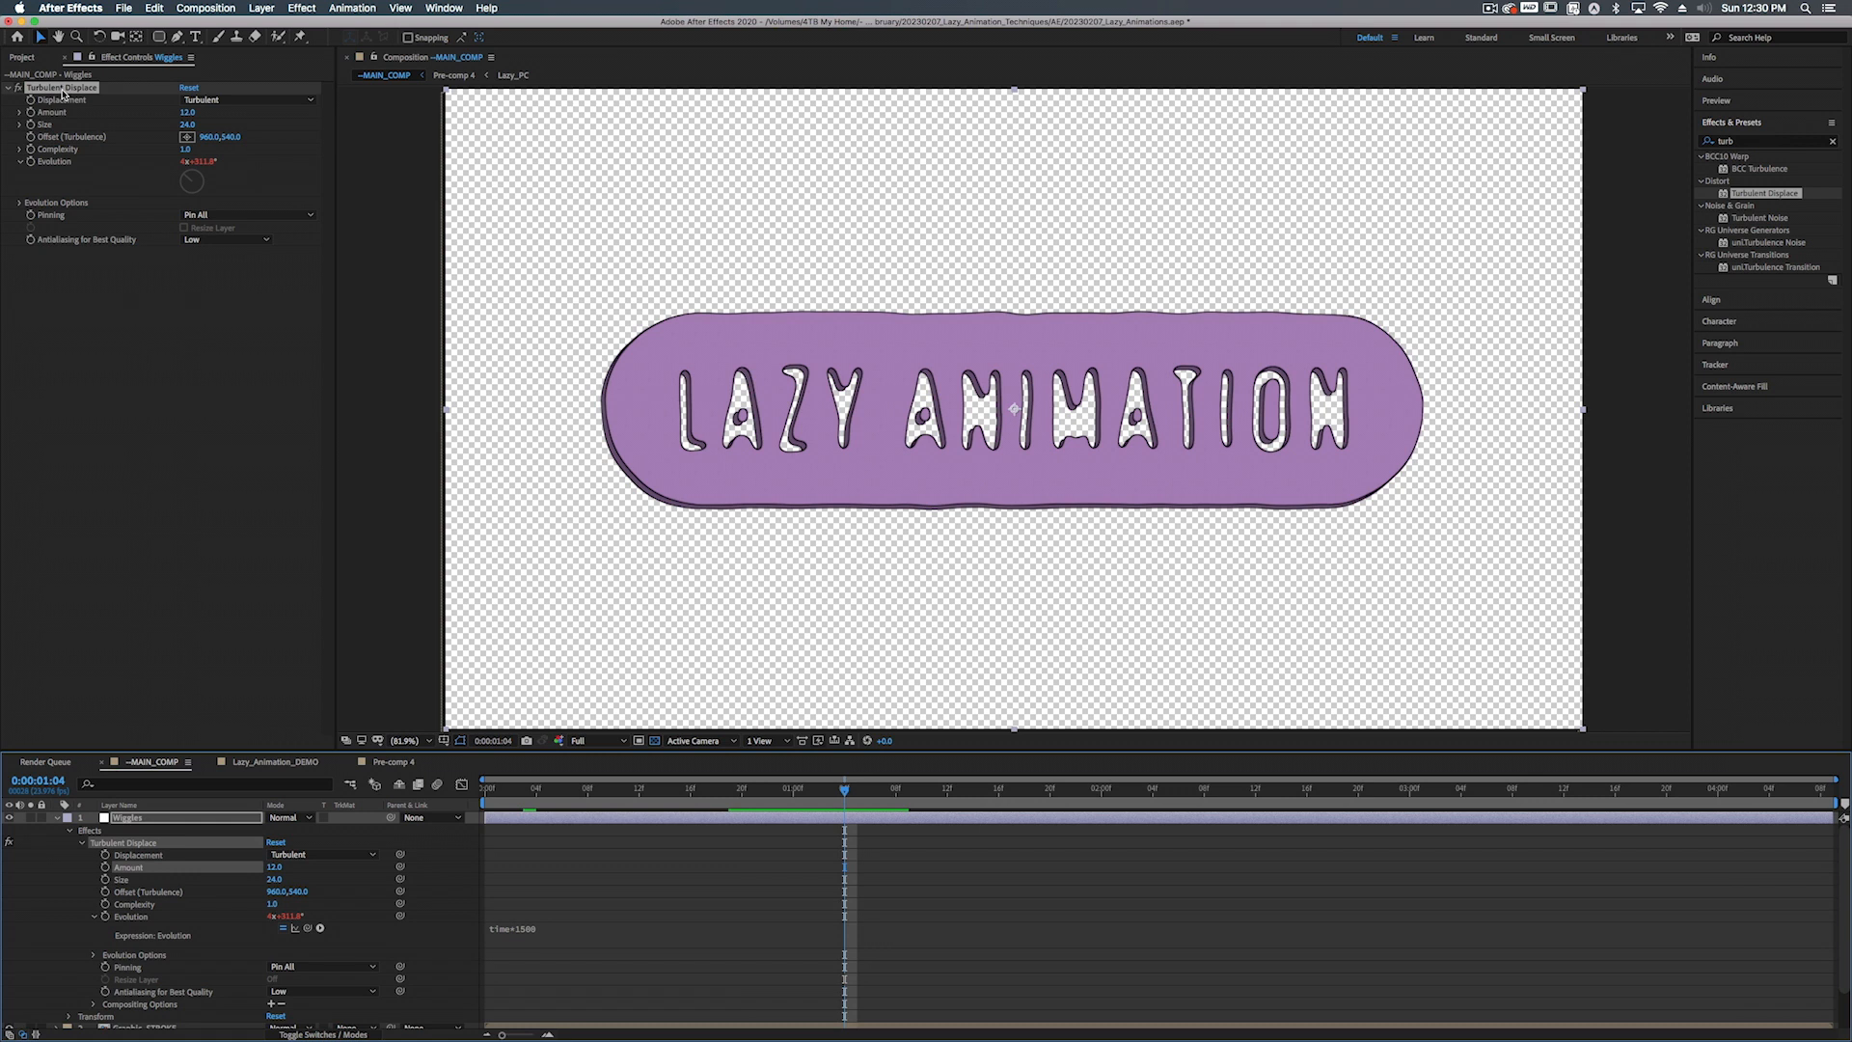
Duplicate Turbulent Displace on Wiggles and set the copy's Size to 10 and Amount to 15
{"action": "left_click", "coordinate": [63, 93]}
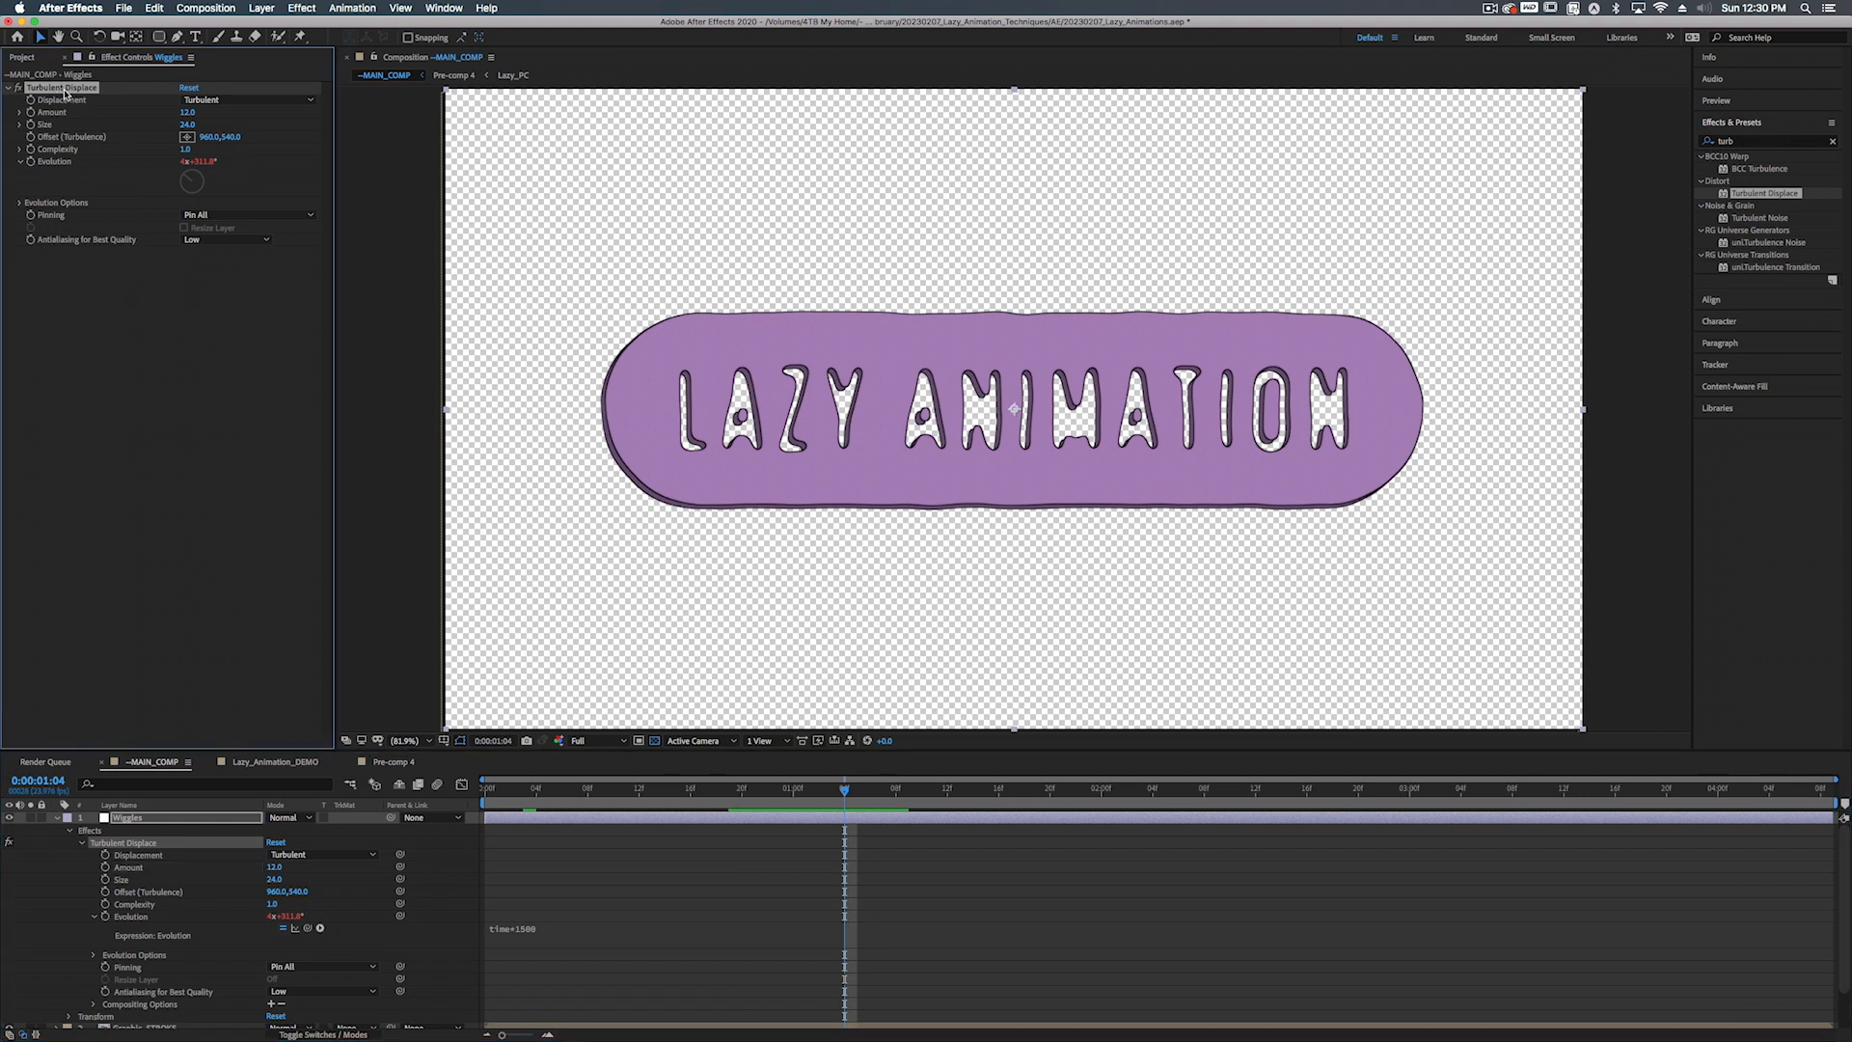
{"action": "key", "text": "super+d"}
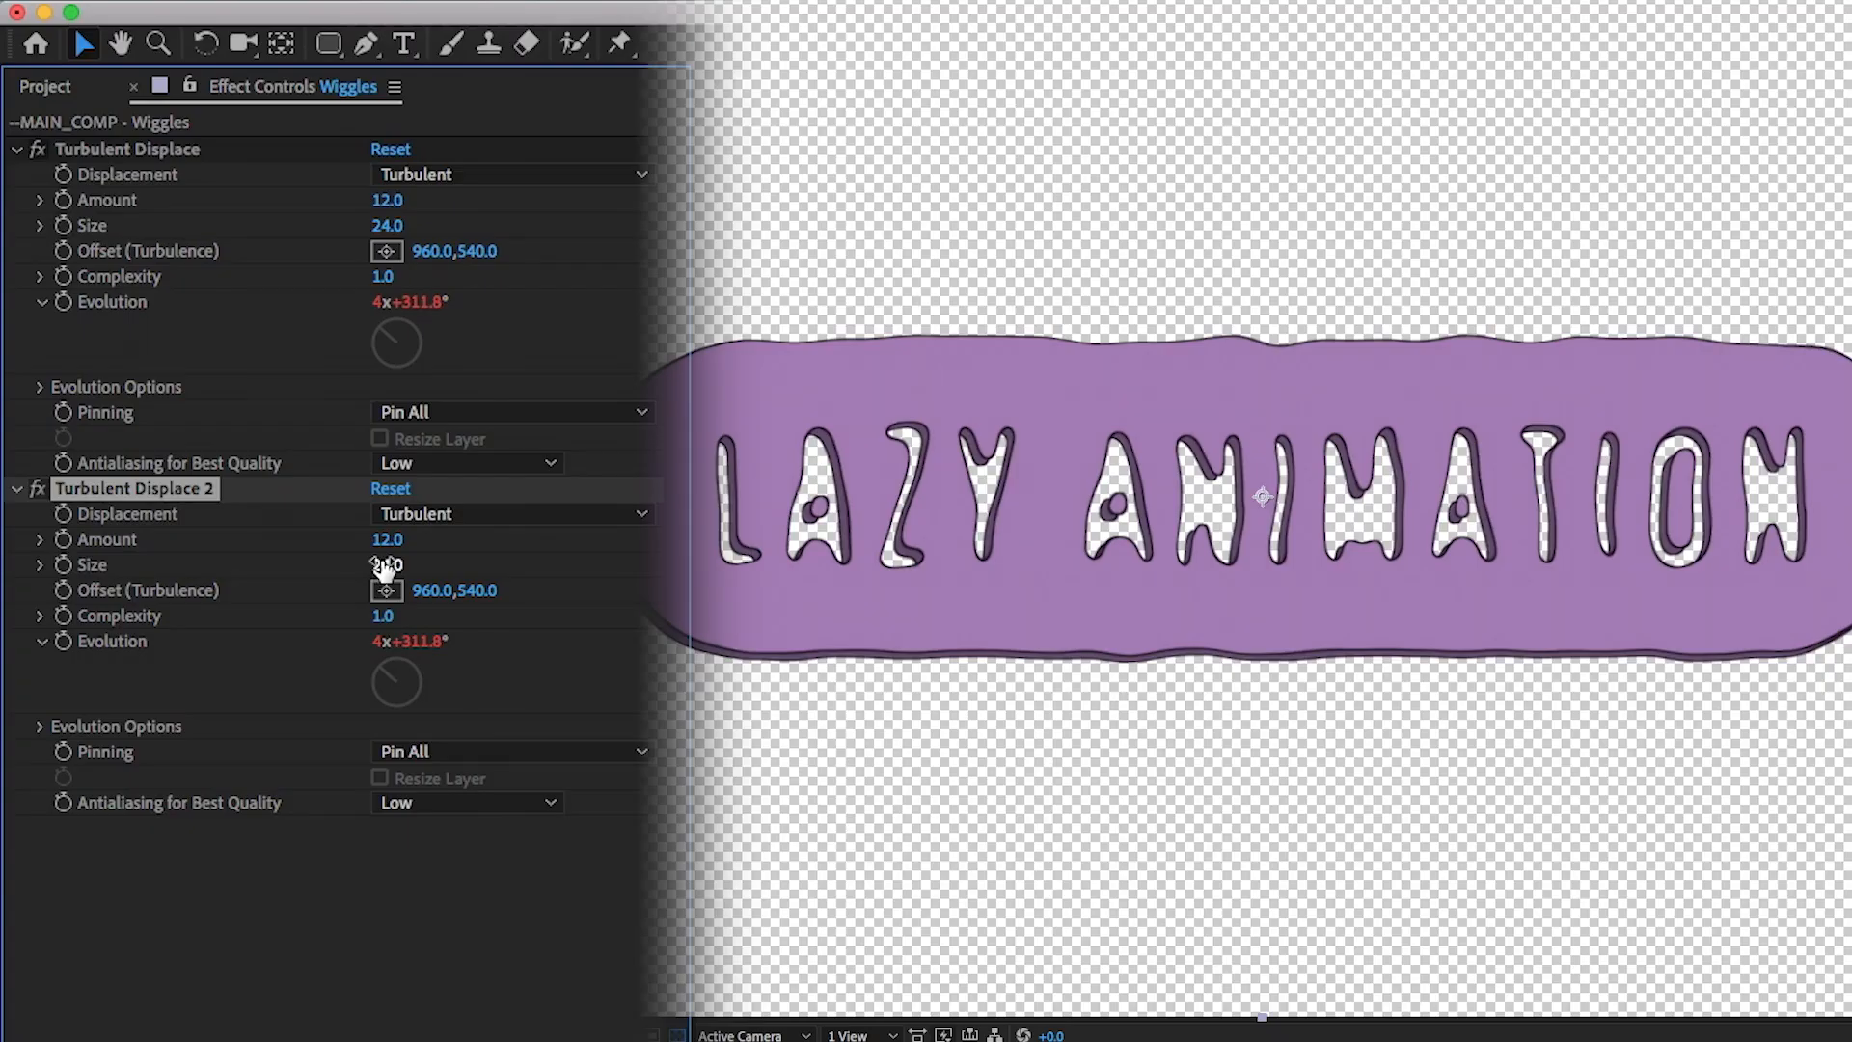
{"action": "left_click", "coordinate": [188, 290]}
{"action": "type", "text": "12"}
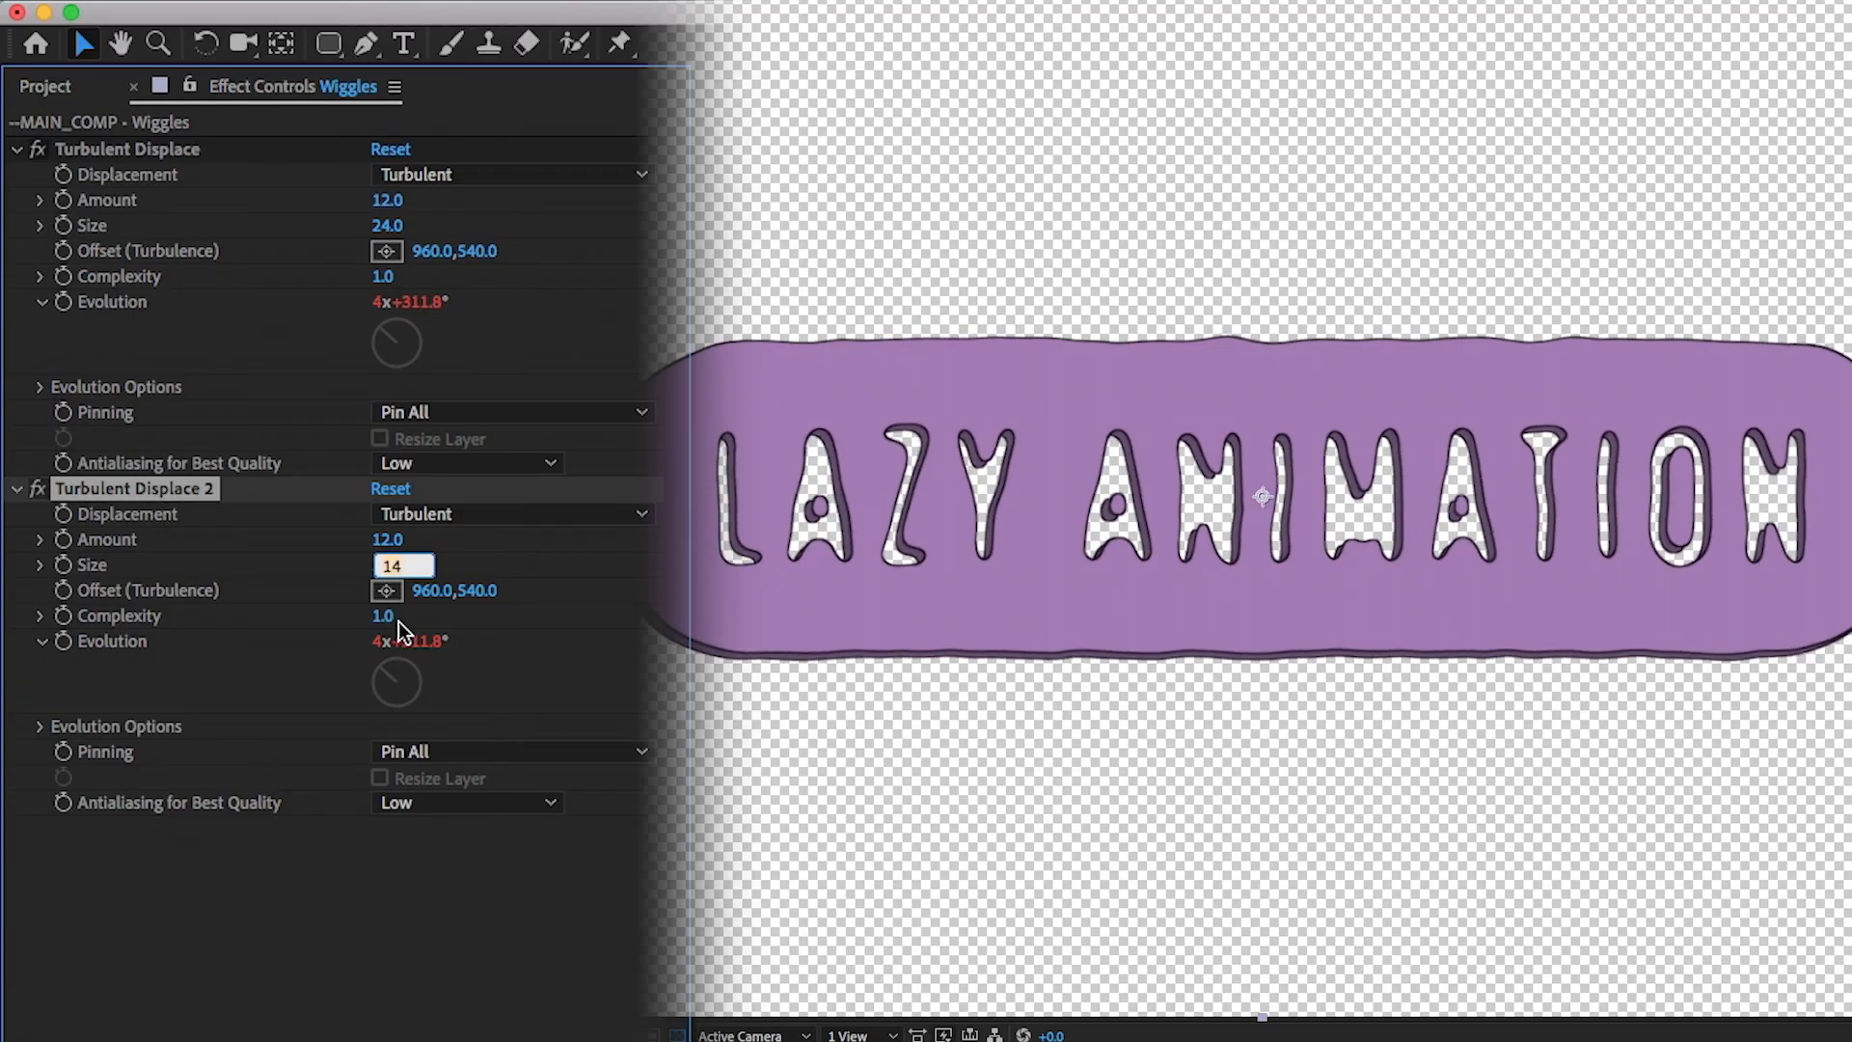
{"action": "key", "text": "BackSpace"}
{"action": "type", "text": "0"}
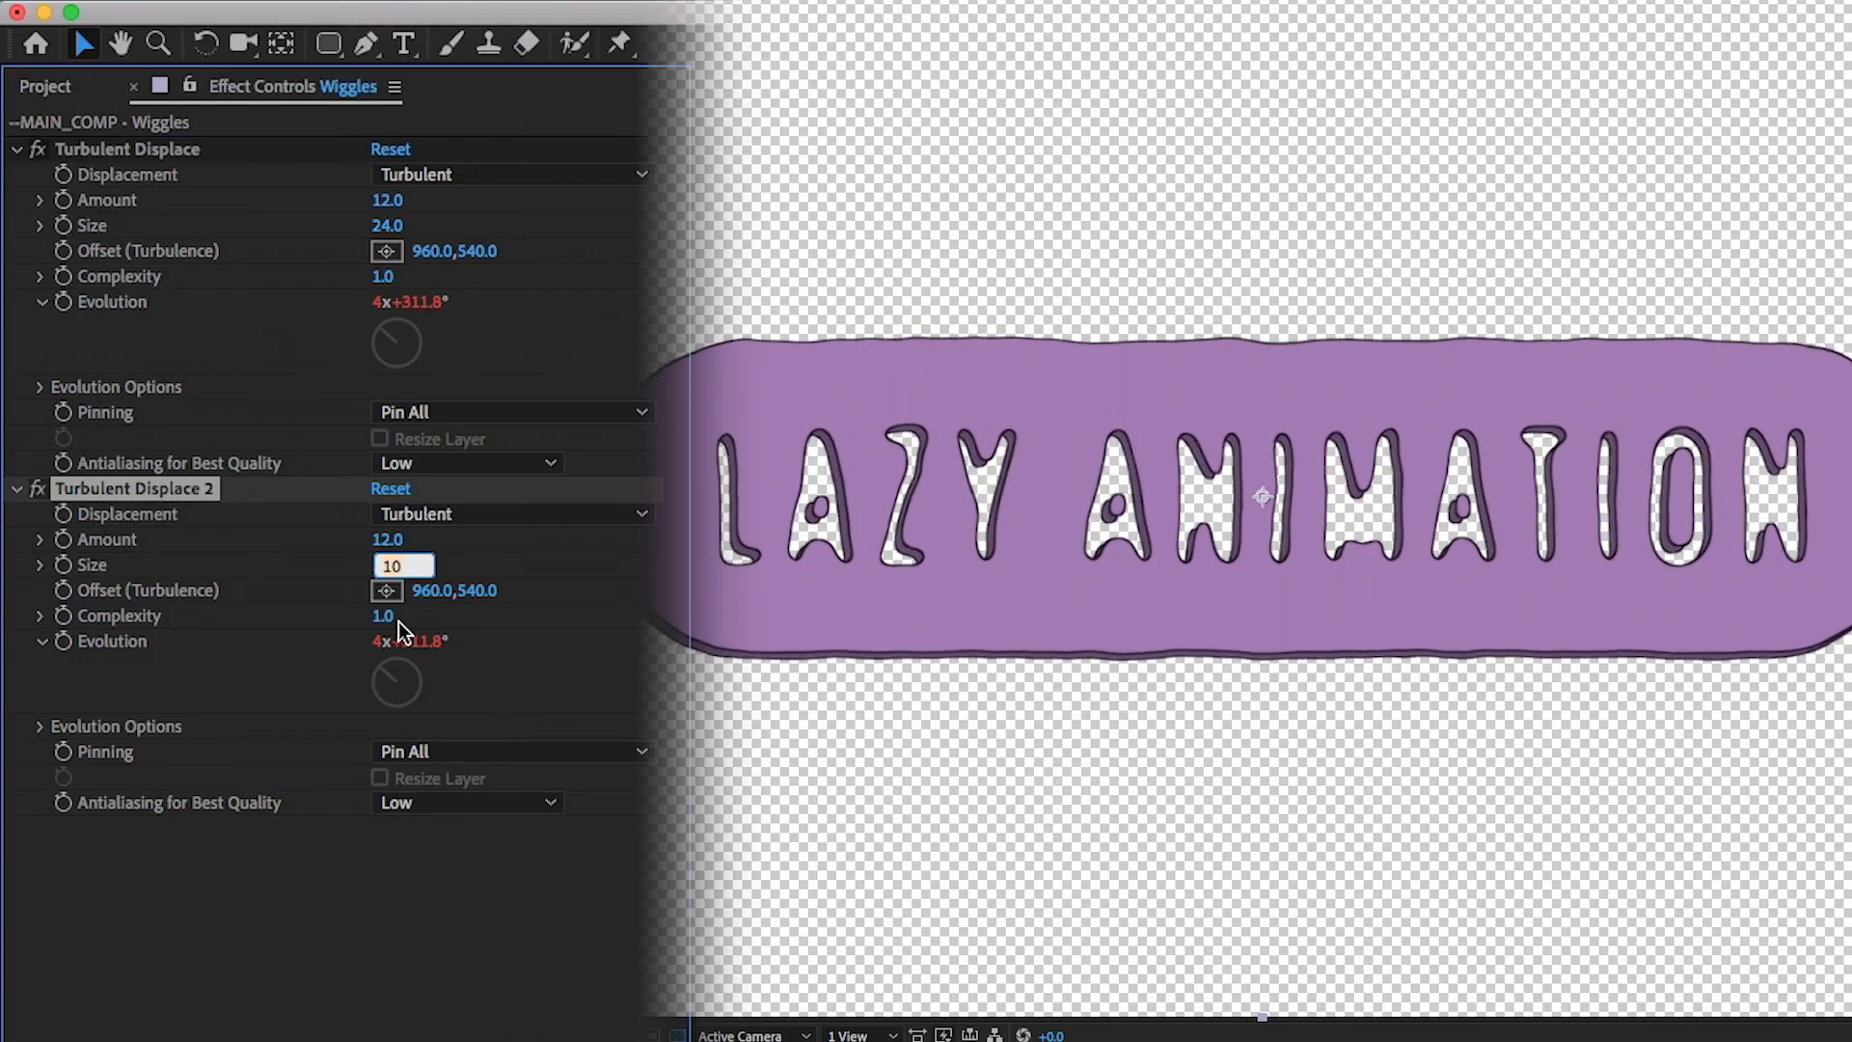
{"action": "key", "text": "shift+Tab"}
{"action": "type", "text": "13"}
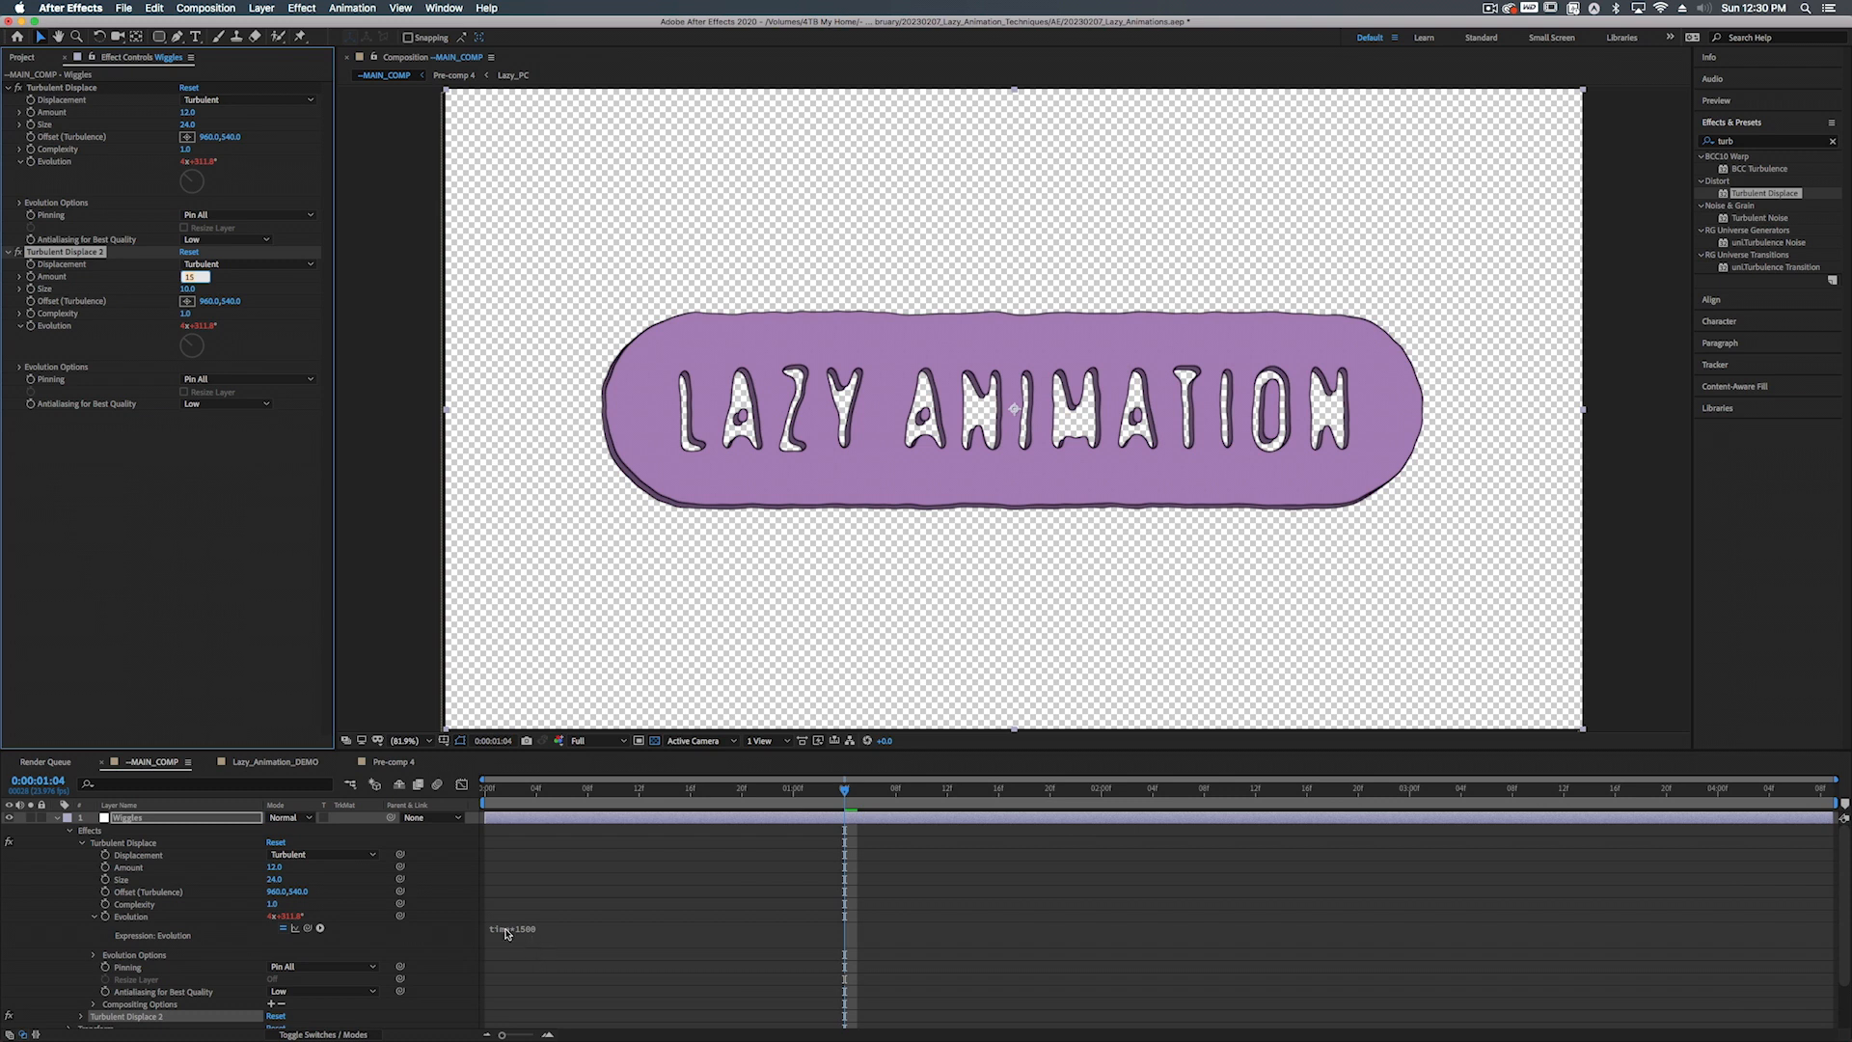
Preview the wiggling title animation from the start of the composition
{"action": "left_click_drag", "start_coordinate": [583, 791], "coordinate": [446, 792]}
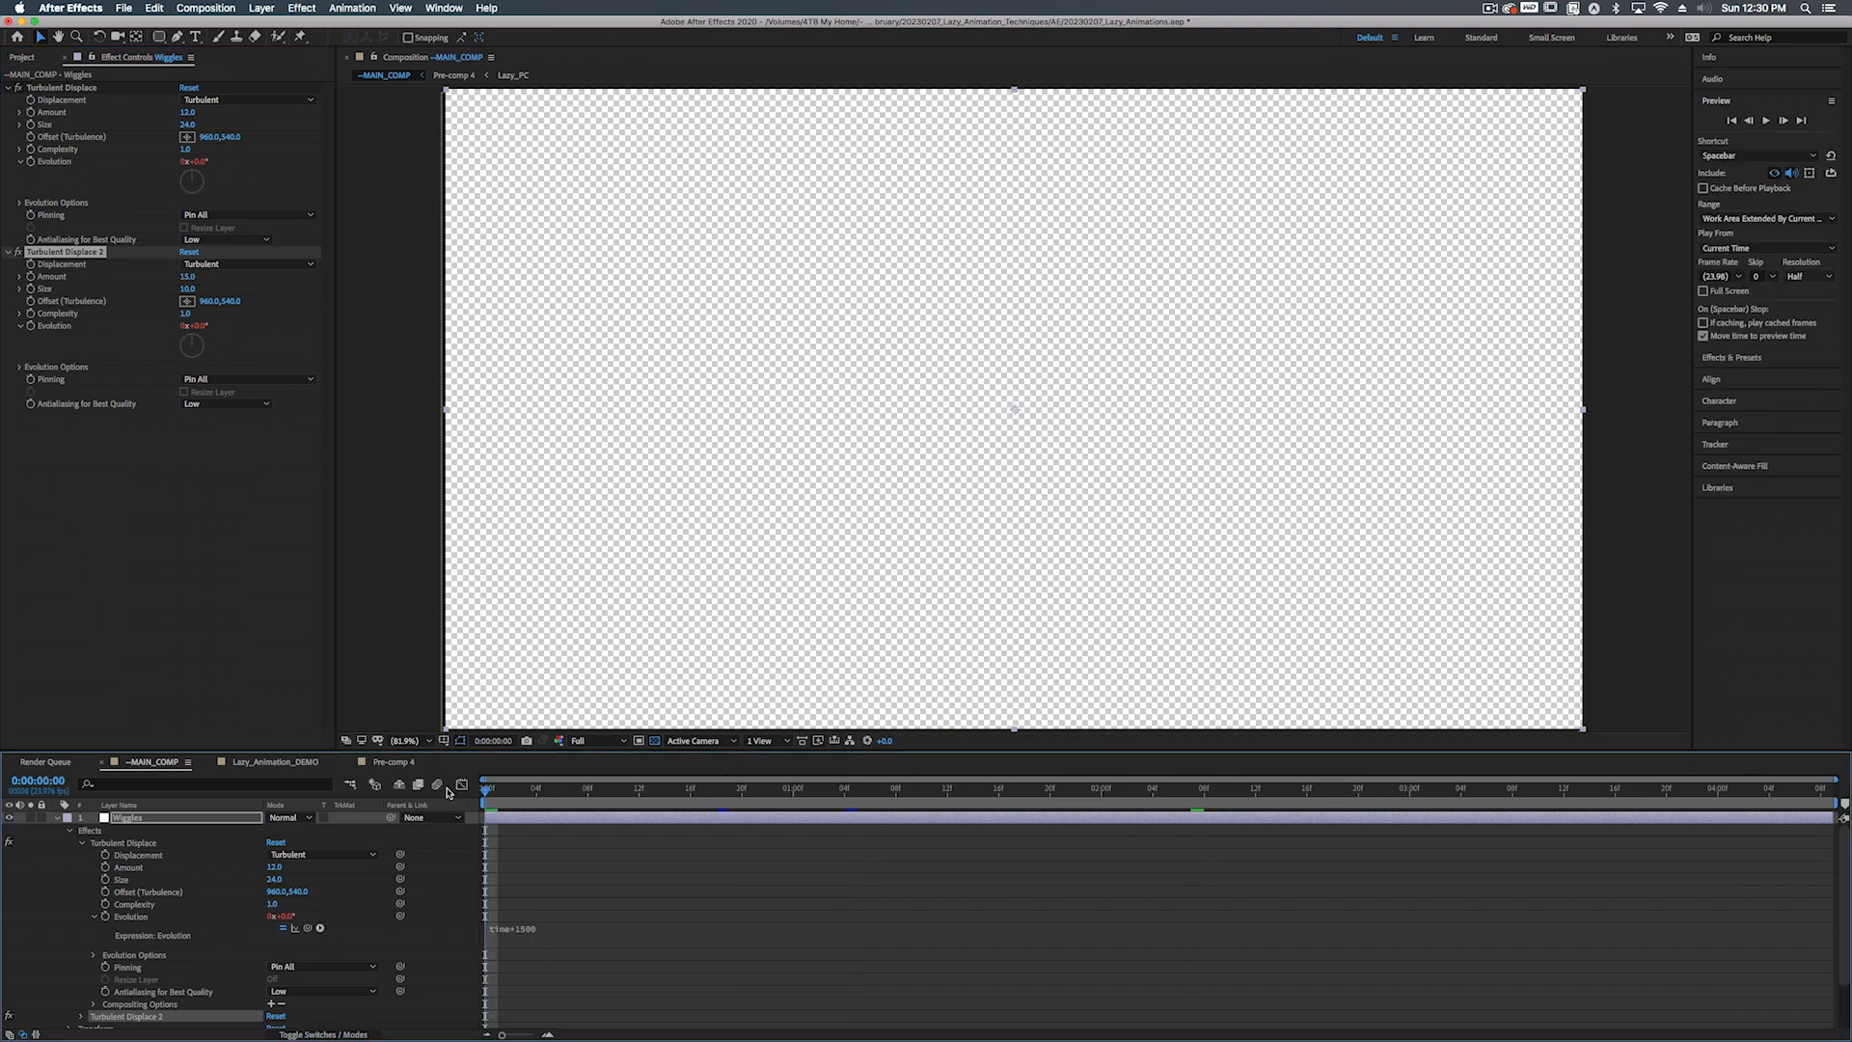
{"action": "key", "text": "space"}
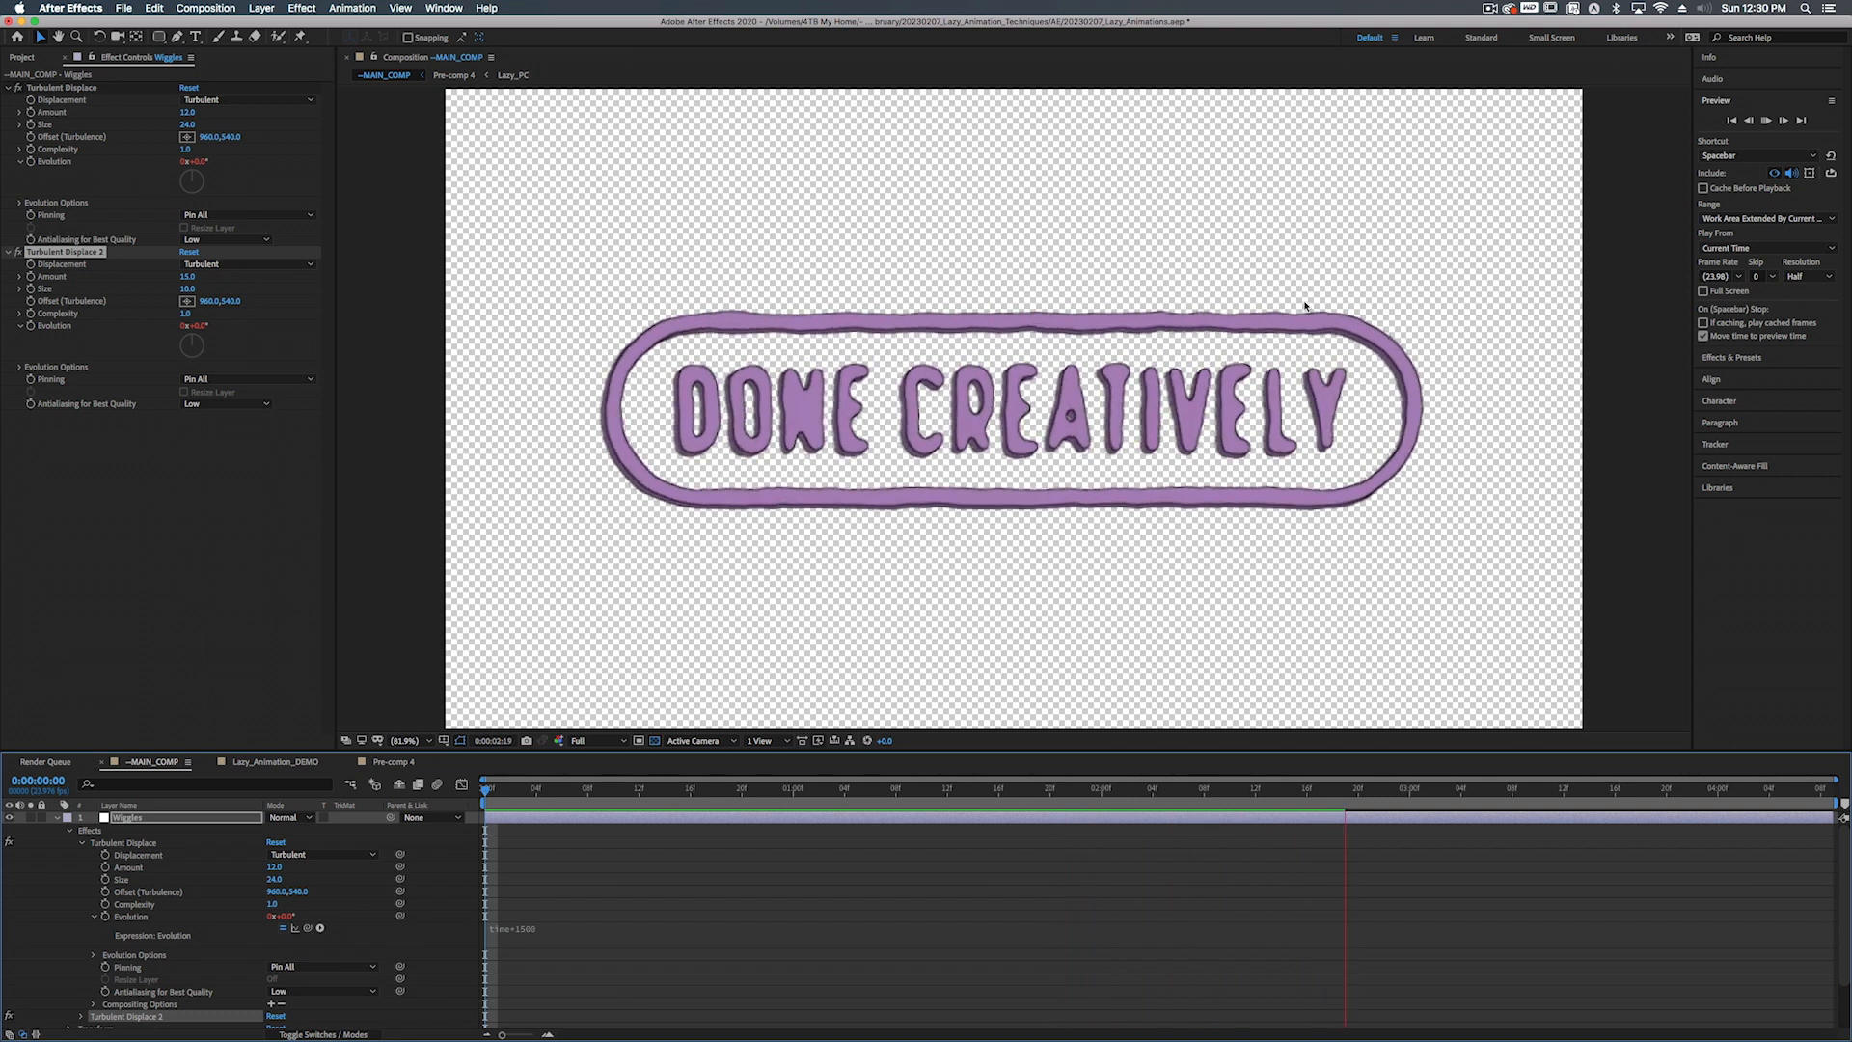
{"action": "key", "text": "space"}
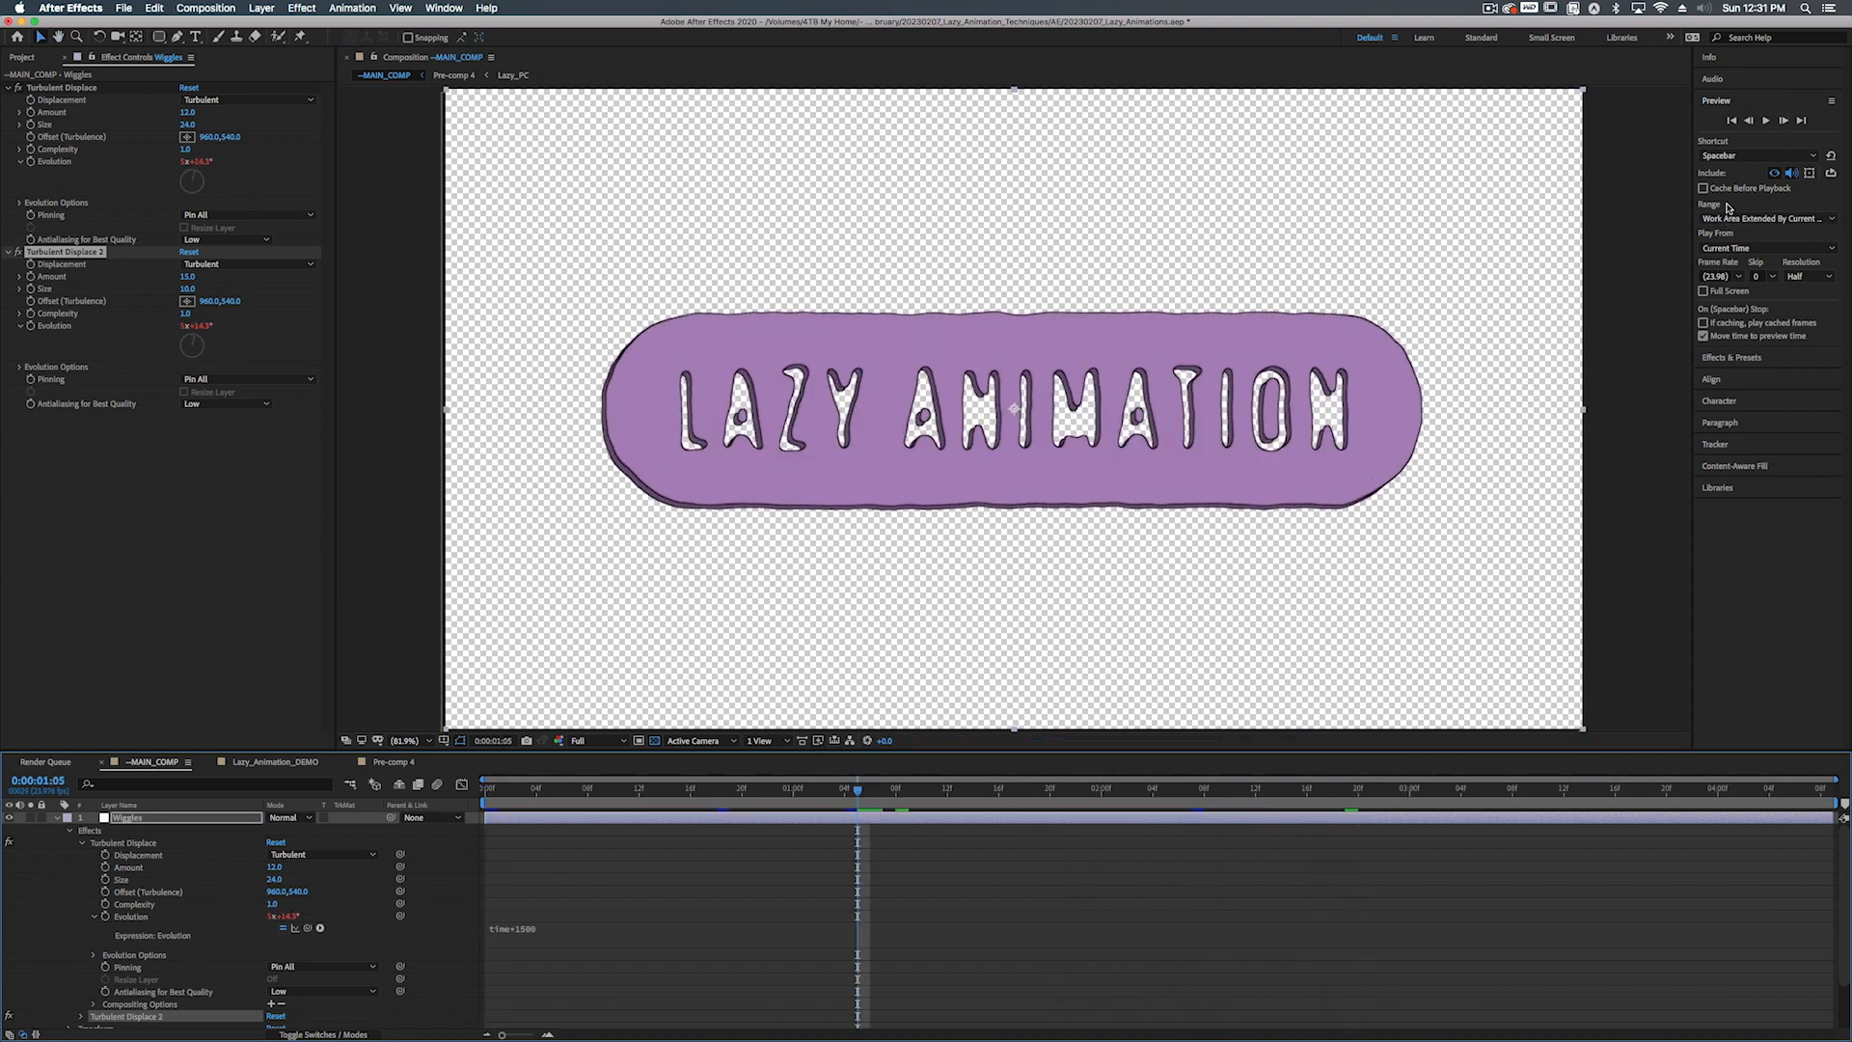
Apply Posterize Time to Wiggles below both displacement effects, set its Frame Rate to 12, and preview the animation
{"action": "left_click", "coordinate": [1716, 358]}
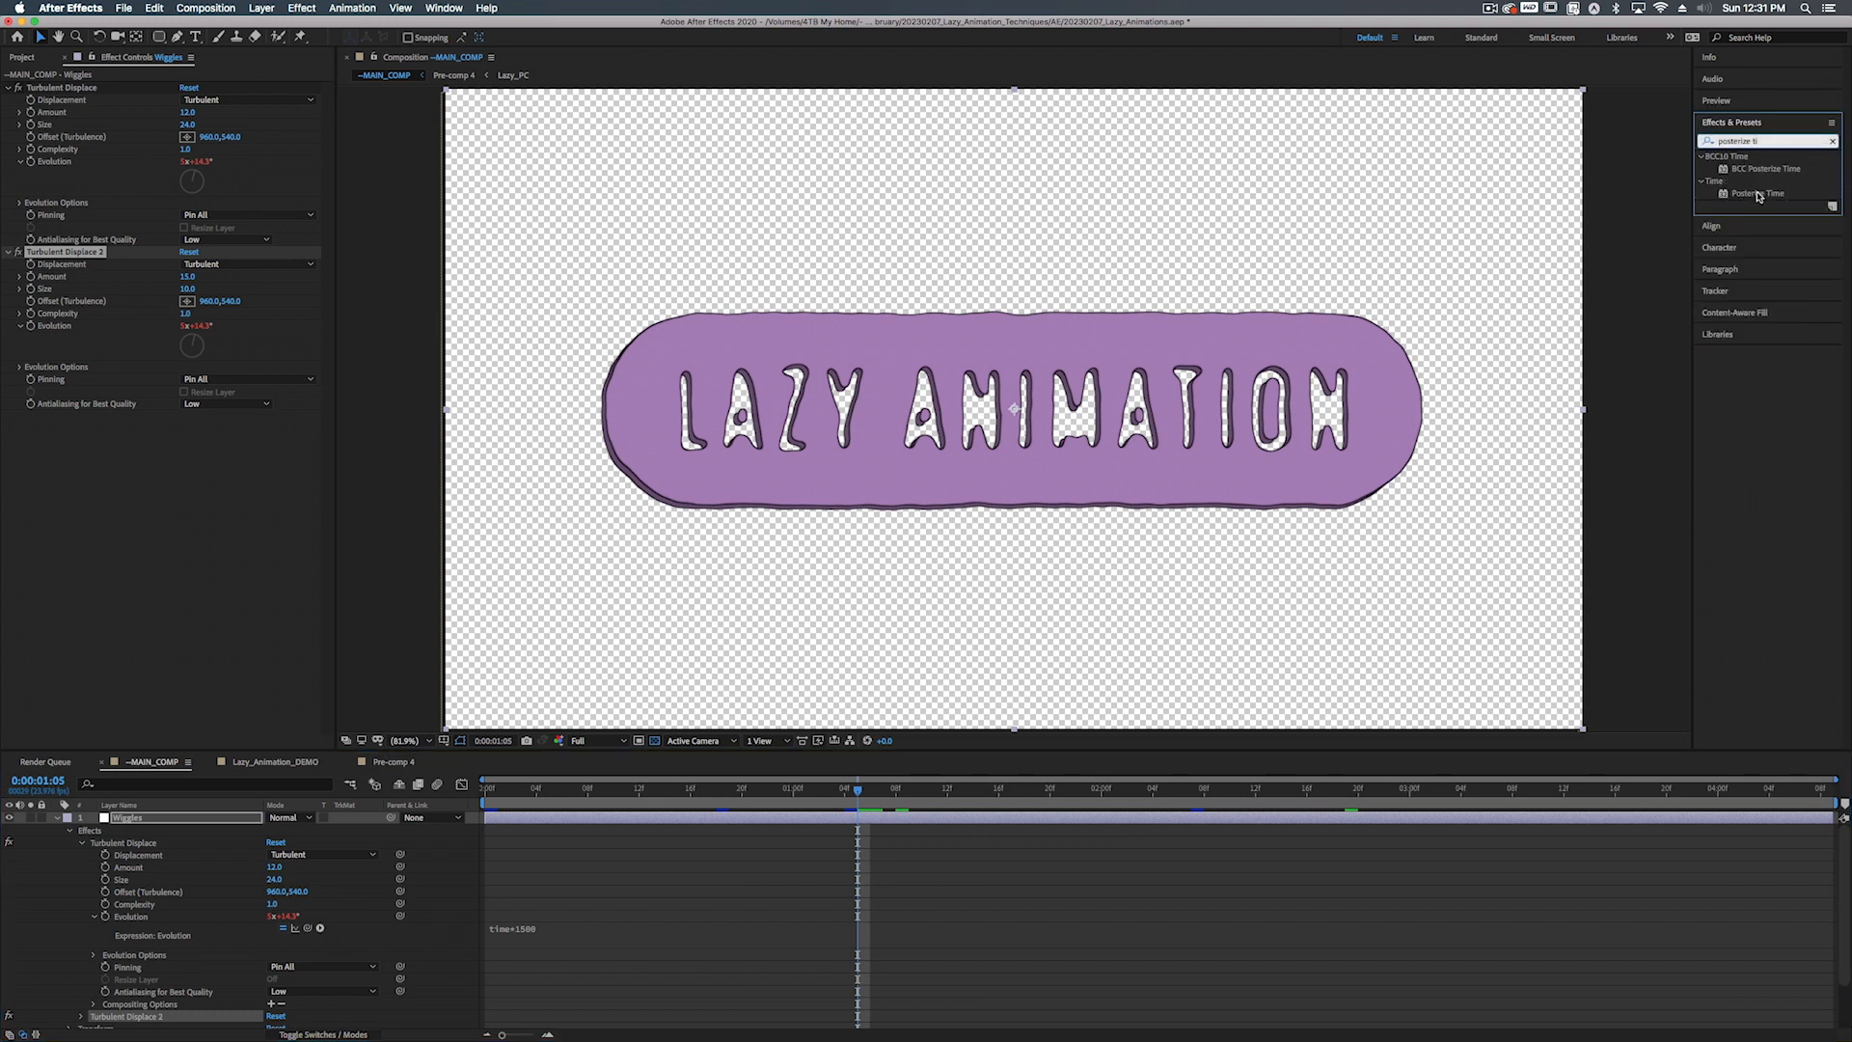
{"action": "left_click_drag", "start_coordinate": [1757, 196], "coordinate": [121, 475]}
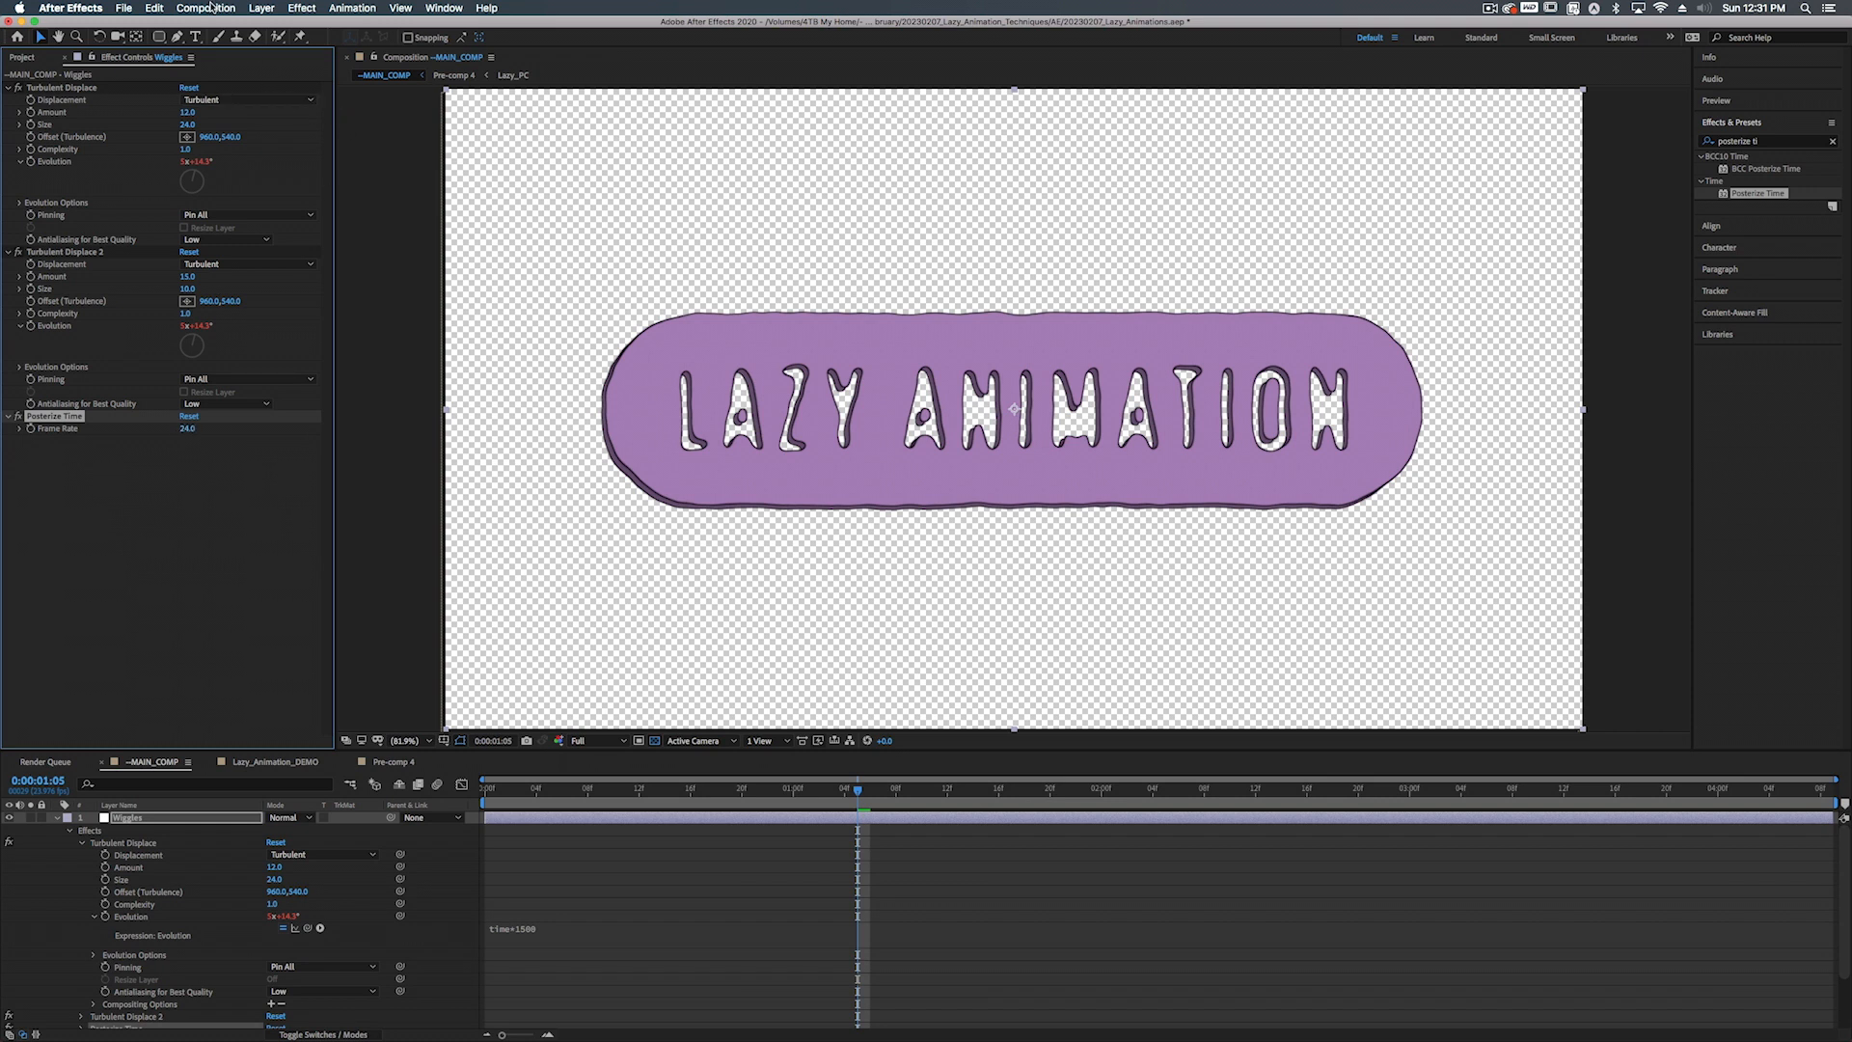
{"action": "left_click", "coordinate": [186, 430]}
{"action": "key", "text": "Return"}
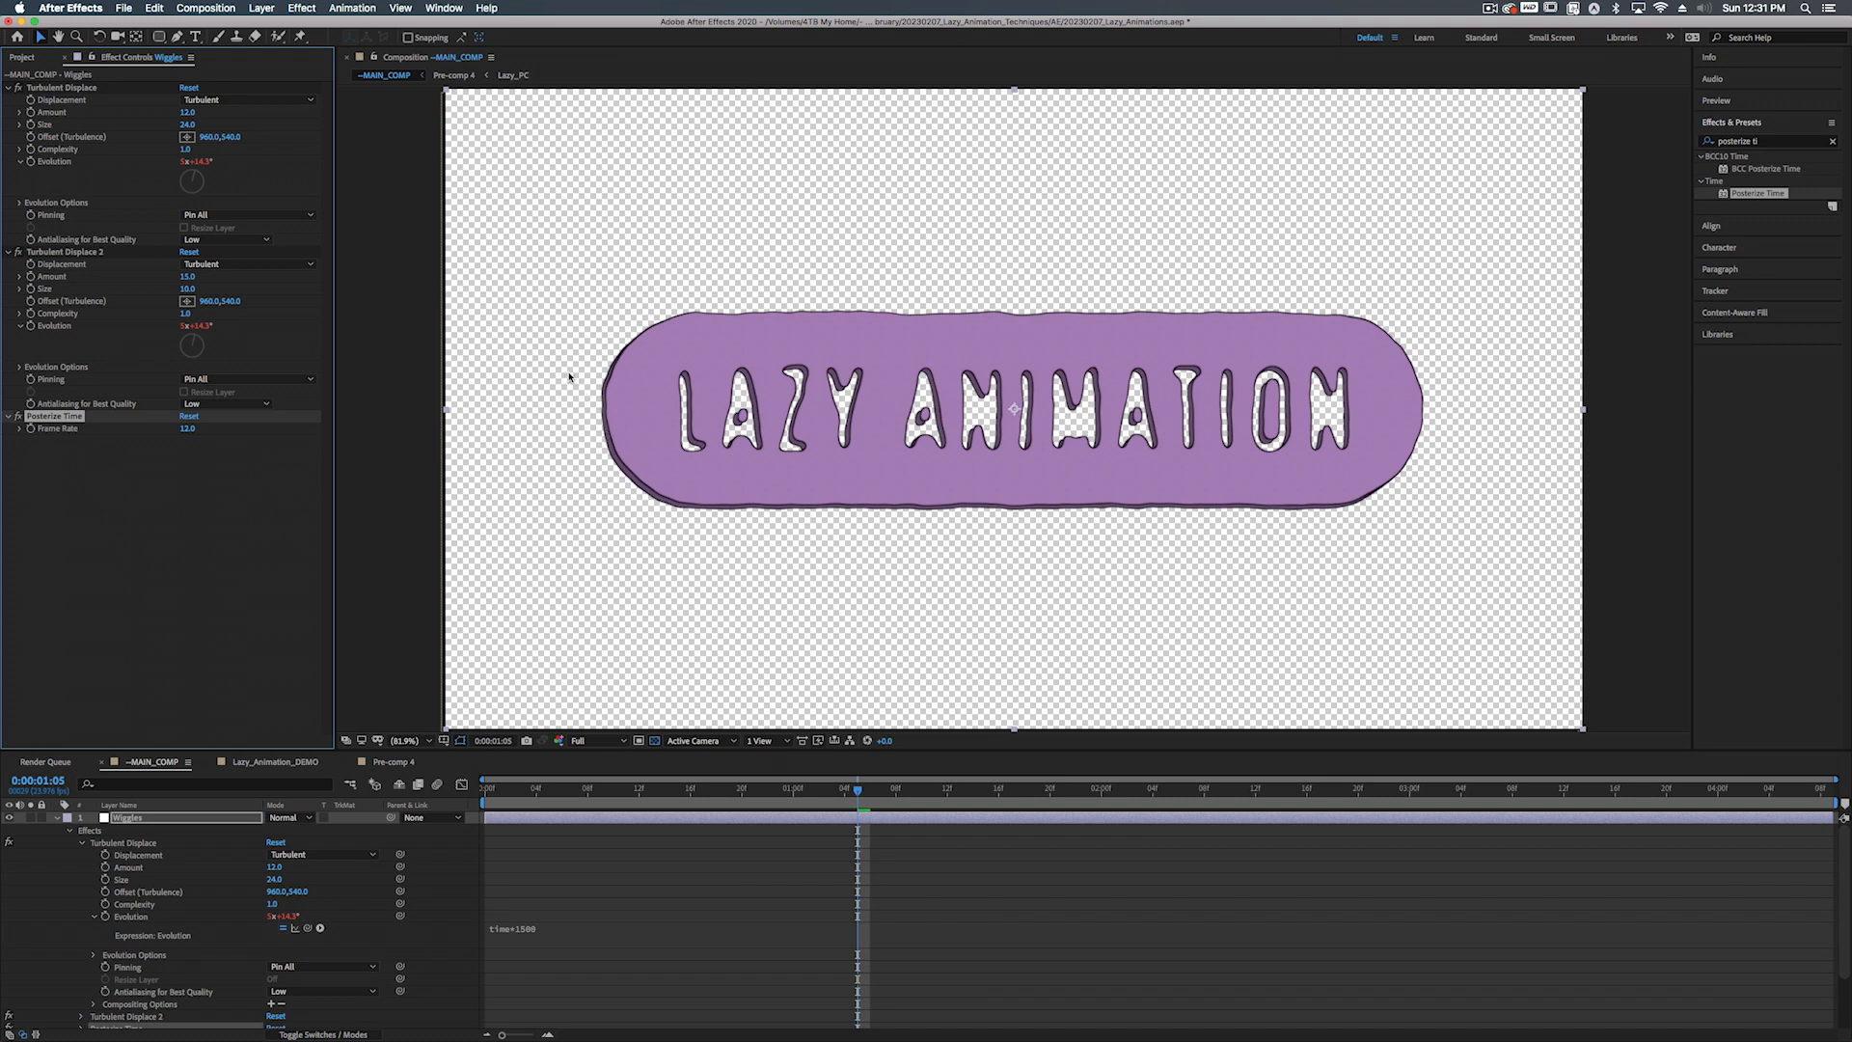
{"action": "key", "text": "space"}
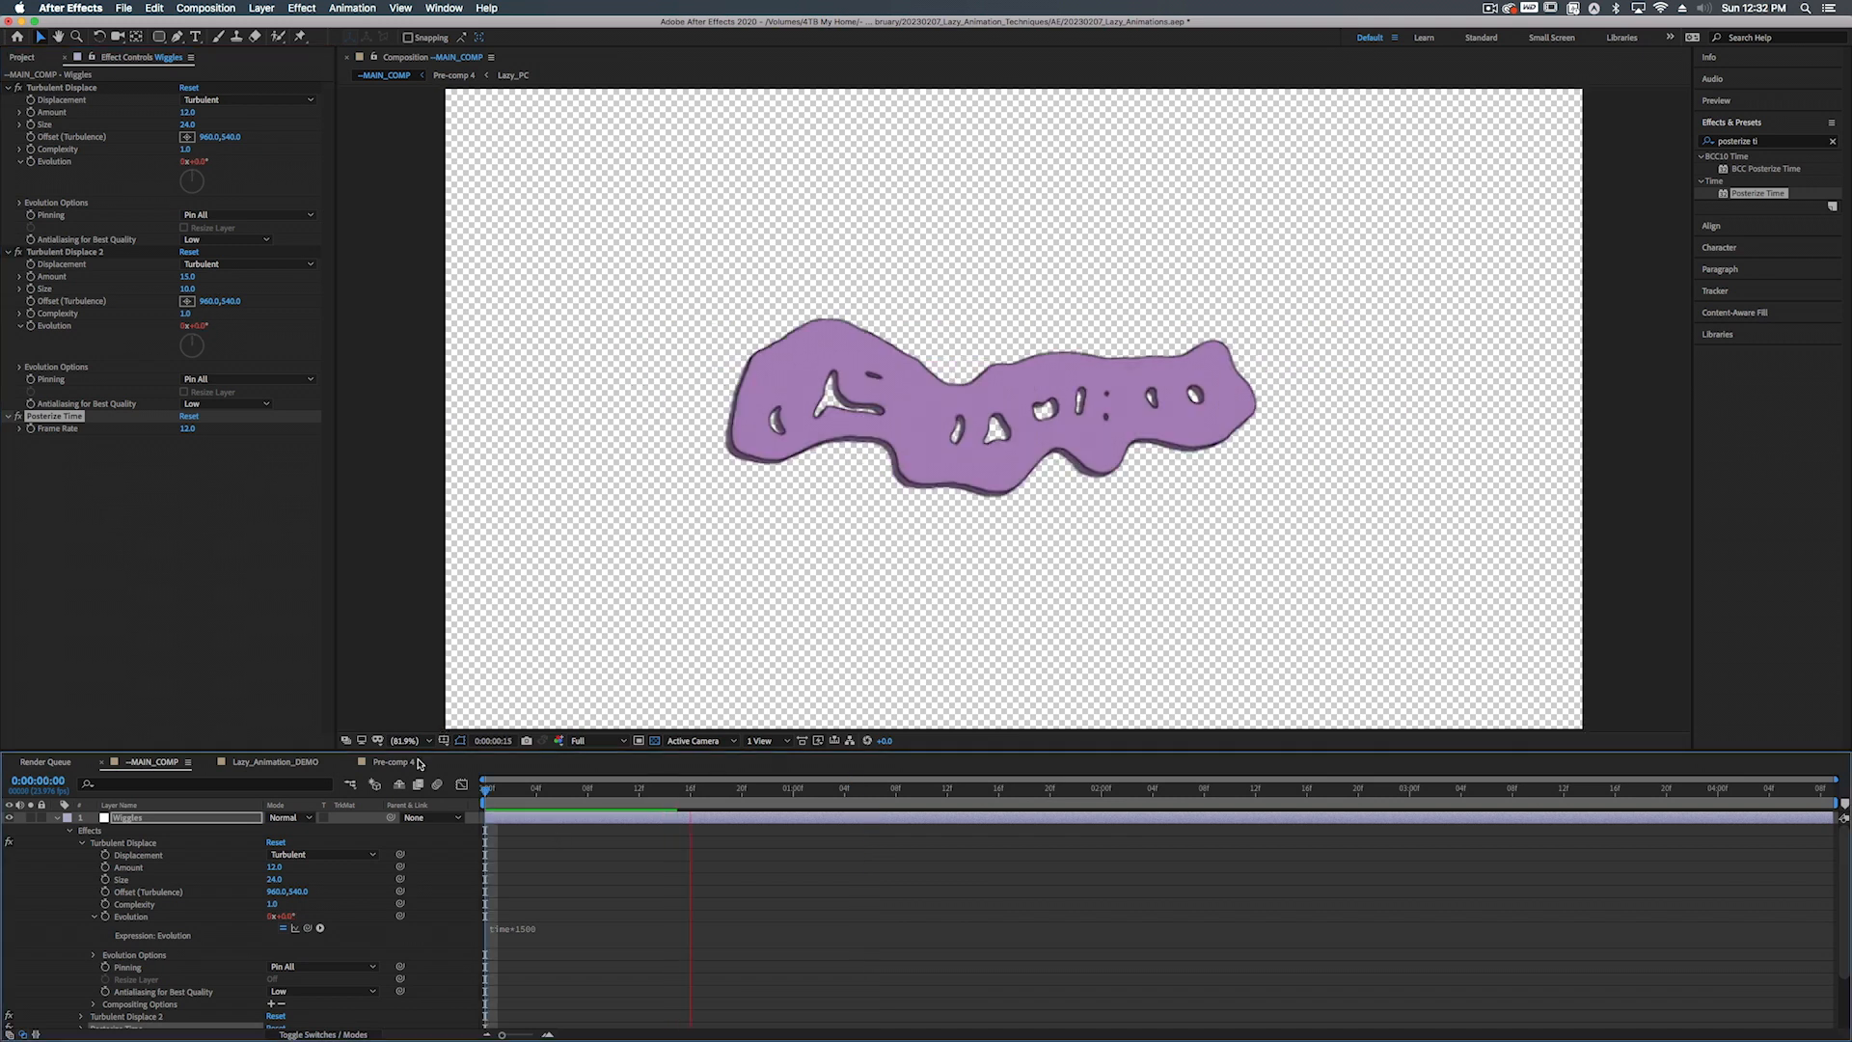